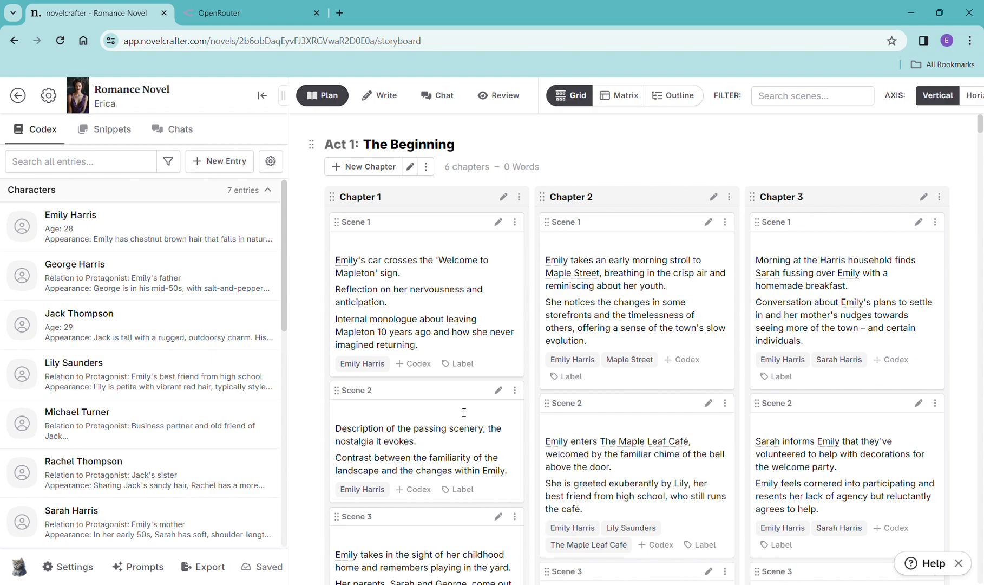
- Review the OpenRouter activity page, then return to the novelcrafter project
{"action": "left_click", "coordinate": [261, 16]}
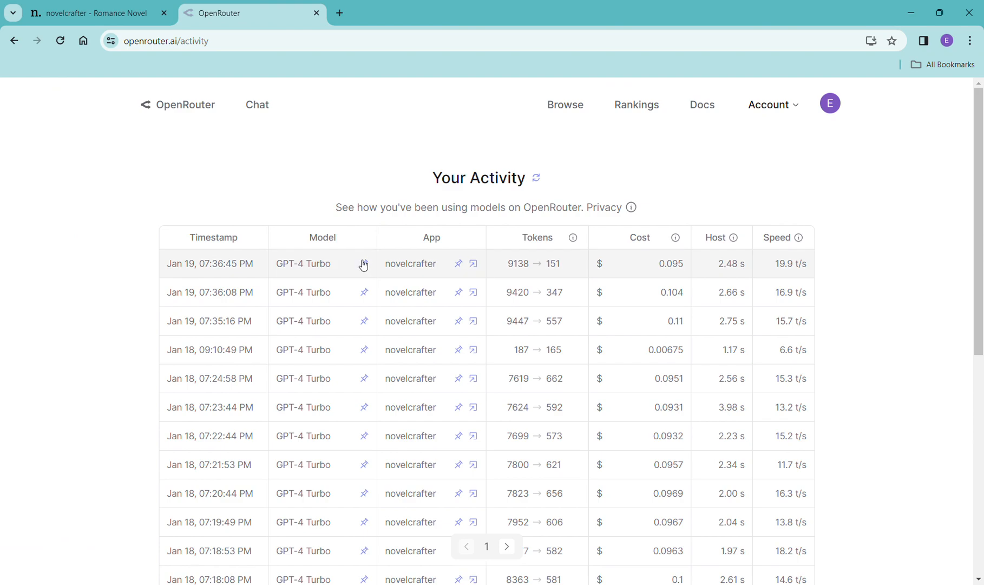
{"action": "left_click", "coordinate": [120, 18]}
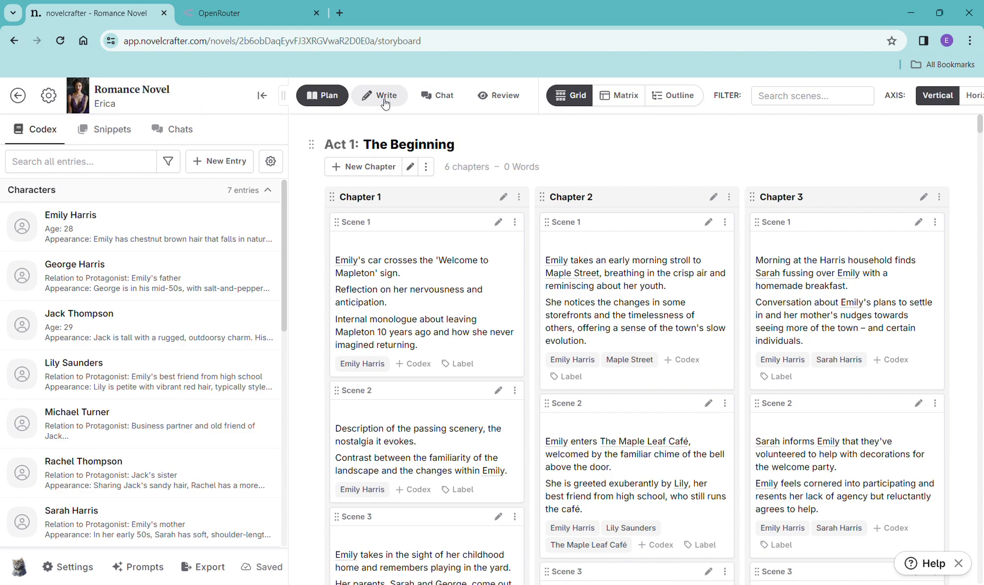
- Open the manuscript in Write mode and insert a scene beat at the start of Chapter 1 Scene 1
{"action": "left_click", "coordinate": [445, 97]}
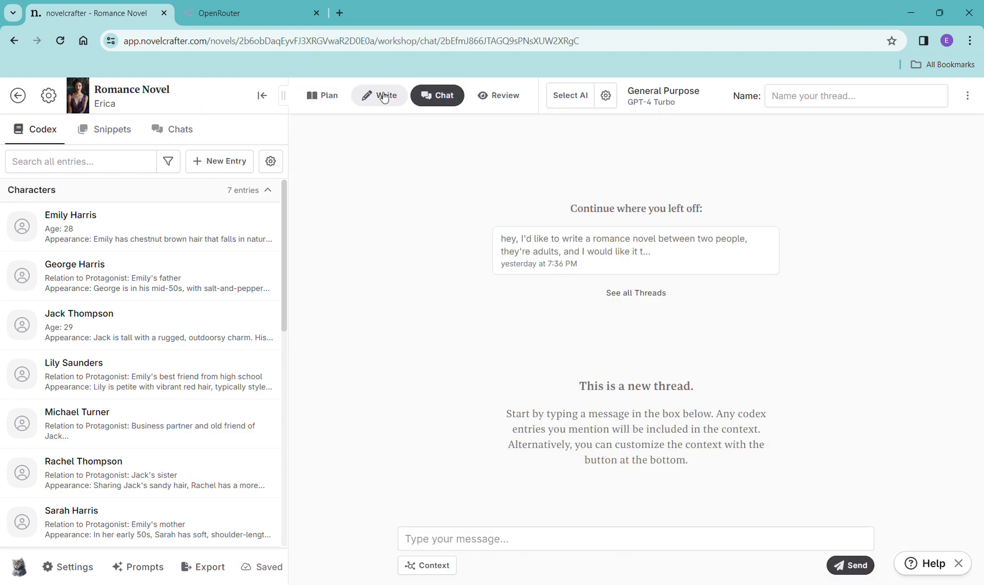
{"action": "left_click", "coordinate": [384, 96]}
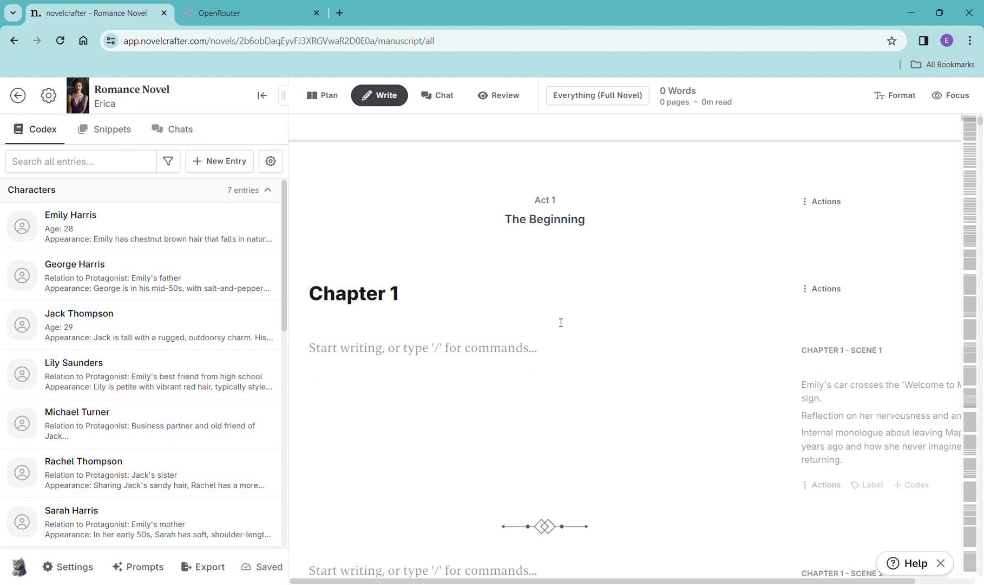
{"action": "scroll", "coordinate": [558, 323], "scroll_direction": "down", "scroll_amount": 4}
{"action": "left_click", "coordinate": [389, 217]}
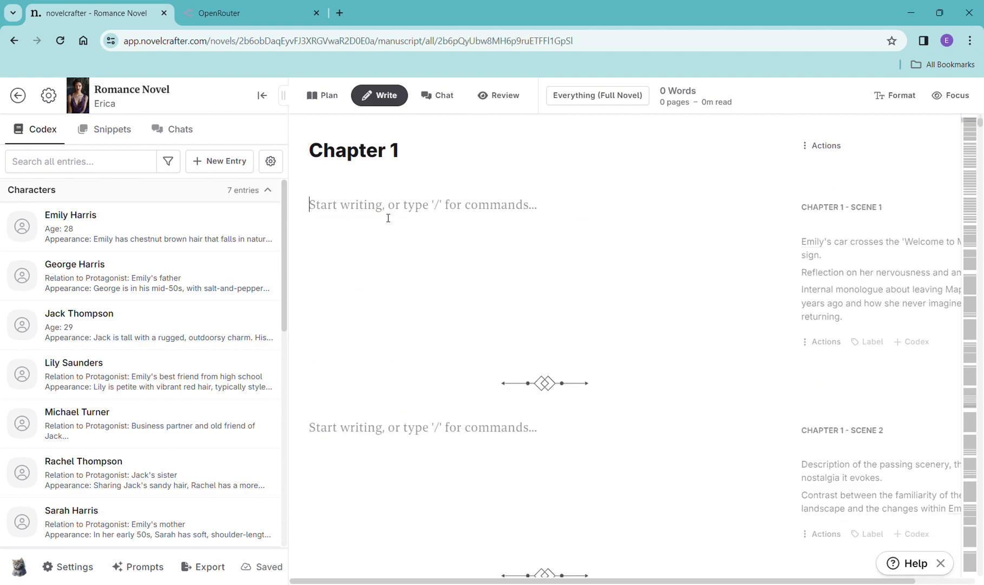
{"action": "type", "text": "/"}
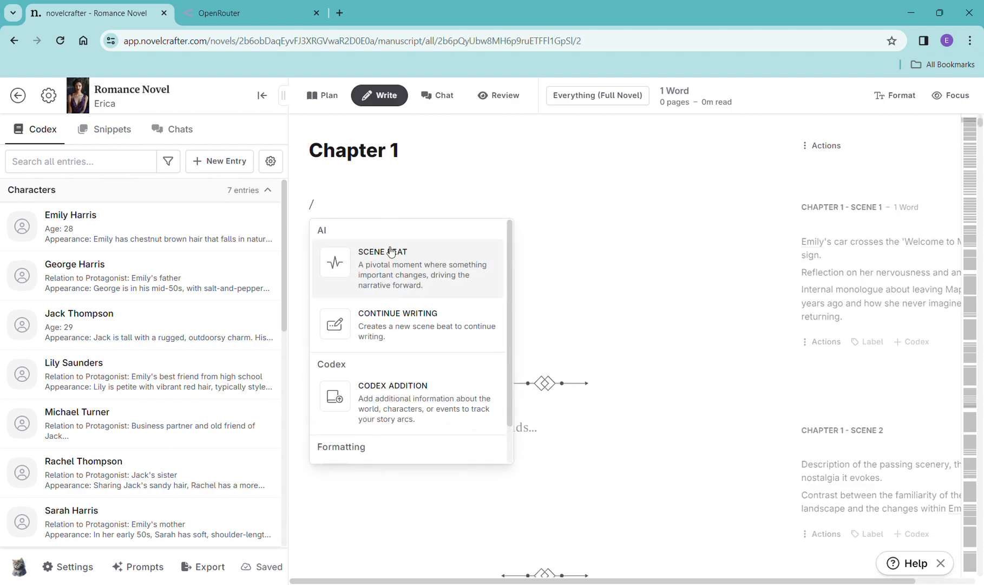
{"action": "left_click", "coordinate": [393, 271]}
- Generate prose from the empty scene beat with OpenAI GPT-4 Turbo and discard the result
{"action": "left_click", "coordinate": [377, 248]}
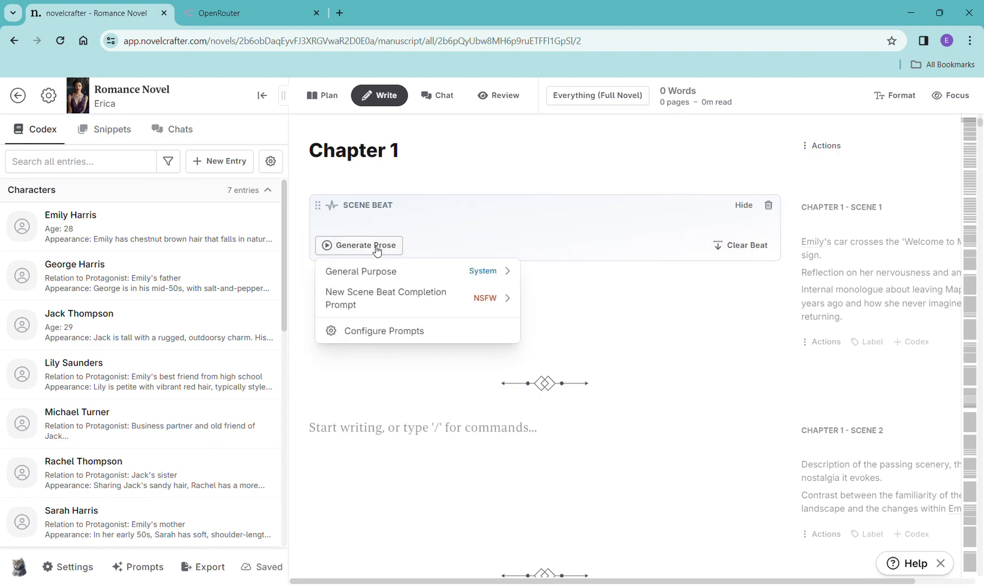
{"action": "mouse_move", "coordinate": [366, 276]}
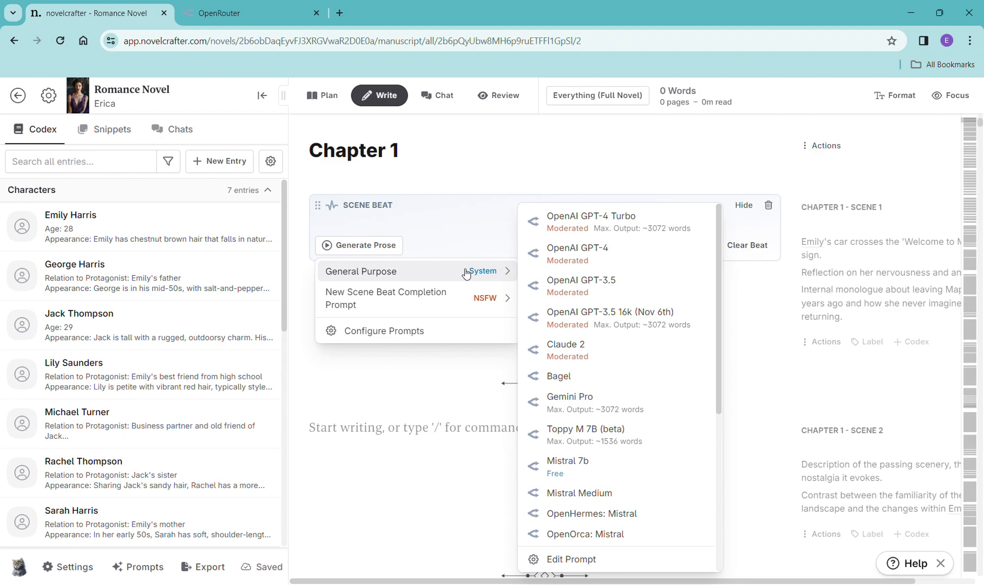
{"action": "scroll", "coordinate": [617, 341], "scroll_direction": "down", "scroll_amount": 5}
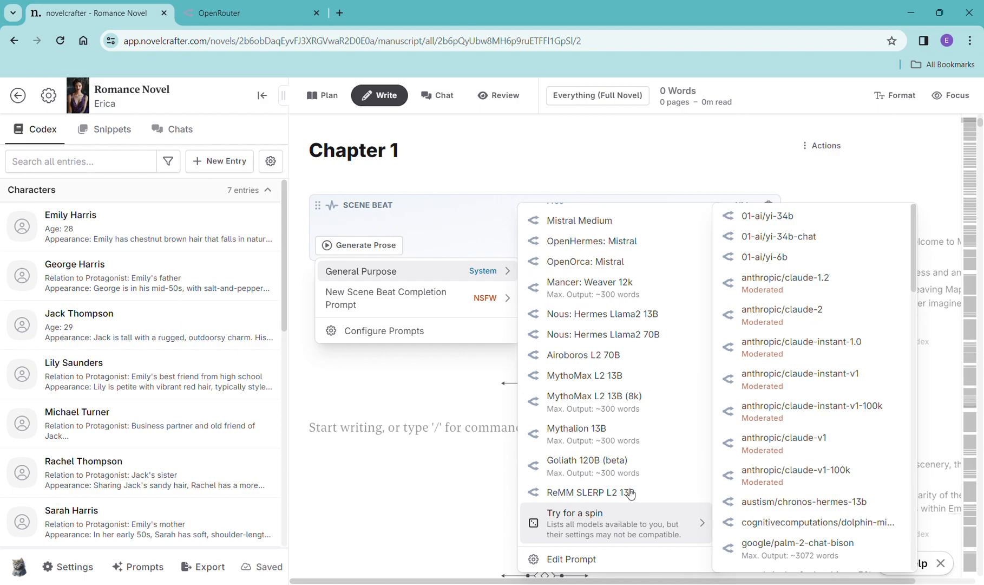
{"action": "scroll", "coordinate": [637, 463], "scroll_direction": "up", "scroll_amount": 2}
{"action": "scroll", "coordinate": [633, 461], "scroll_direction": "up", "scroll_amount": 3}
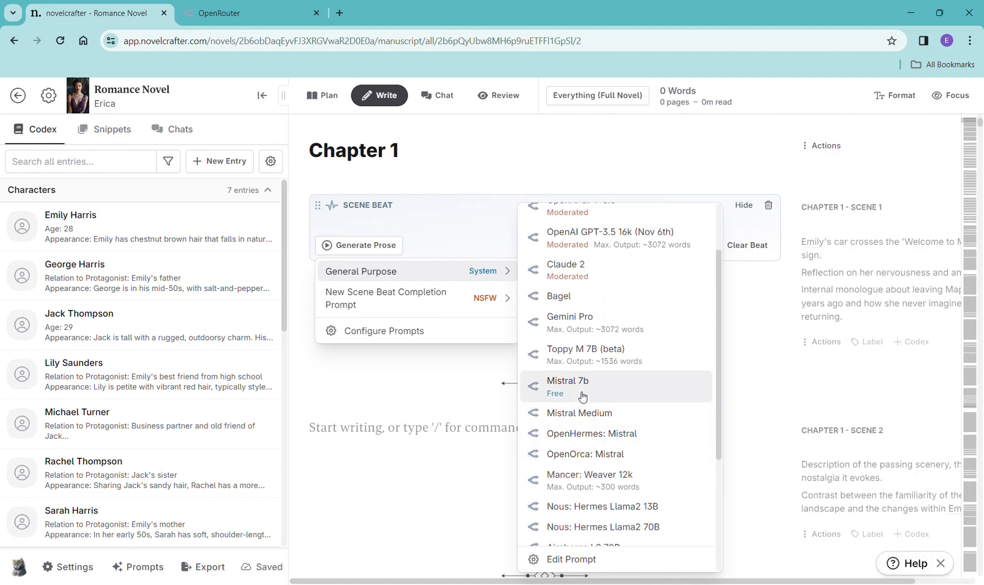
{"action": "scroll", "coordinate": [582, 397], "scroll_direction": "up", "scroll_amount": 3}
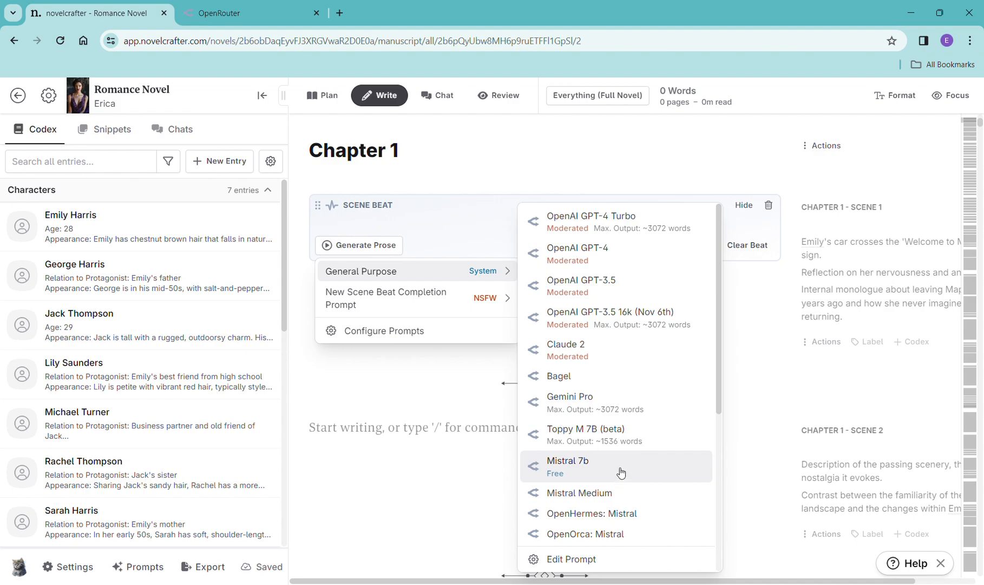
{"action": "scroll", "coordinate": [638, 398], "scroll_direction": "down", "scroll_amount": 5}
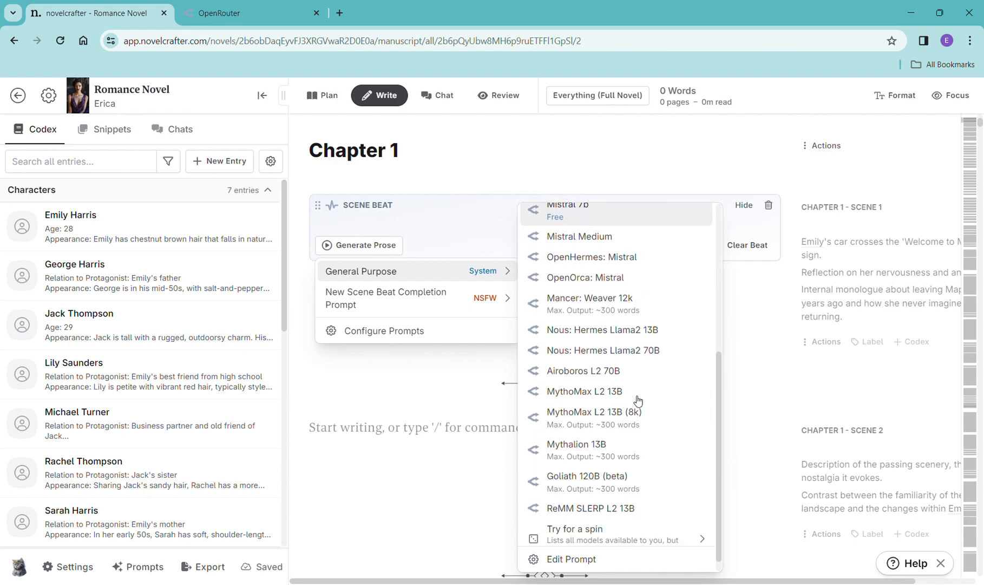
{"action": "scroll", "coordinate": [638, 406], "scroll_direction": "down", "scroll_amount": 1}
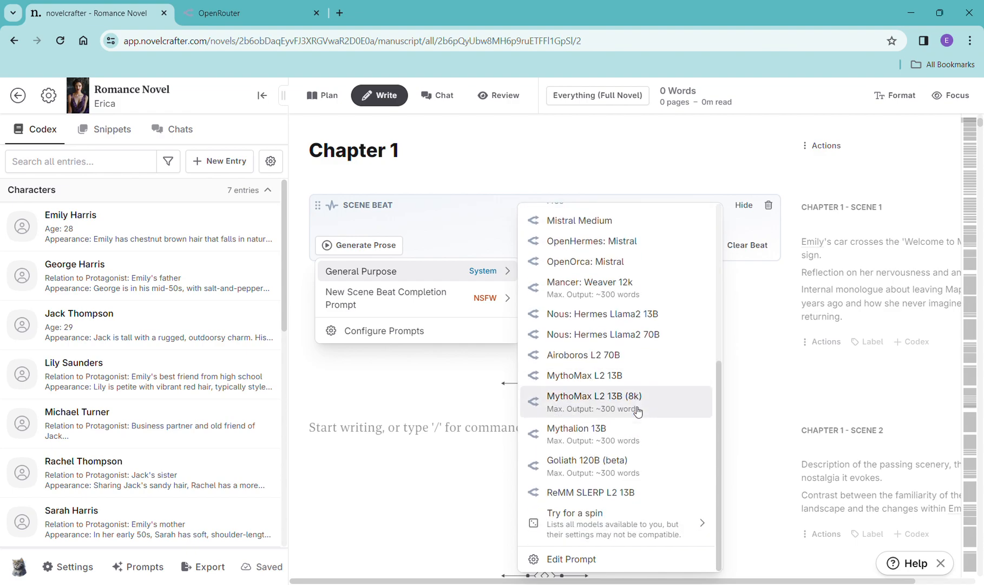
{"action": "scroll", "coordinate": [638, 412], "scroll_direction": "up", "scroll_amount": 5}
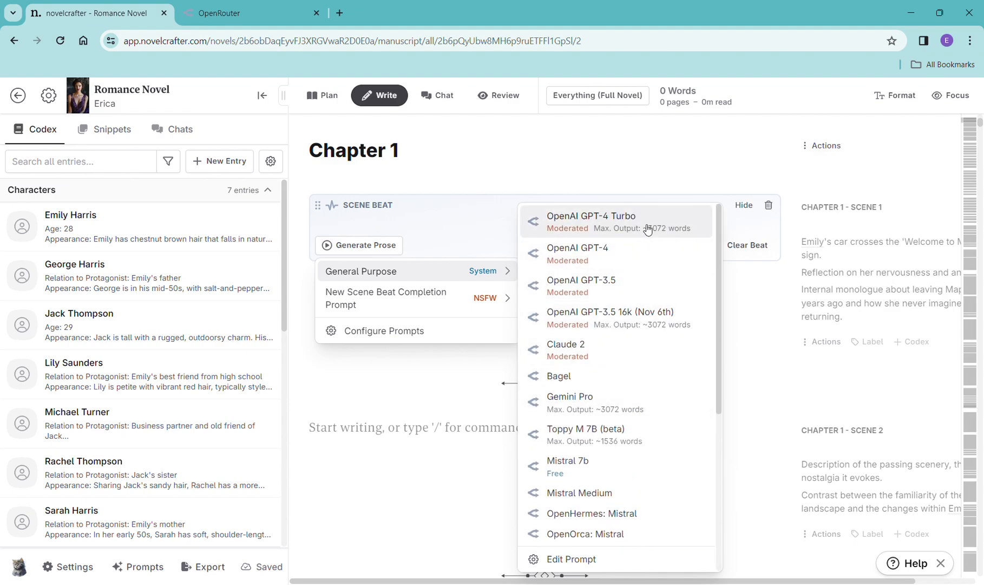
{"action": "left_click", "coordinate": [648, 230]}
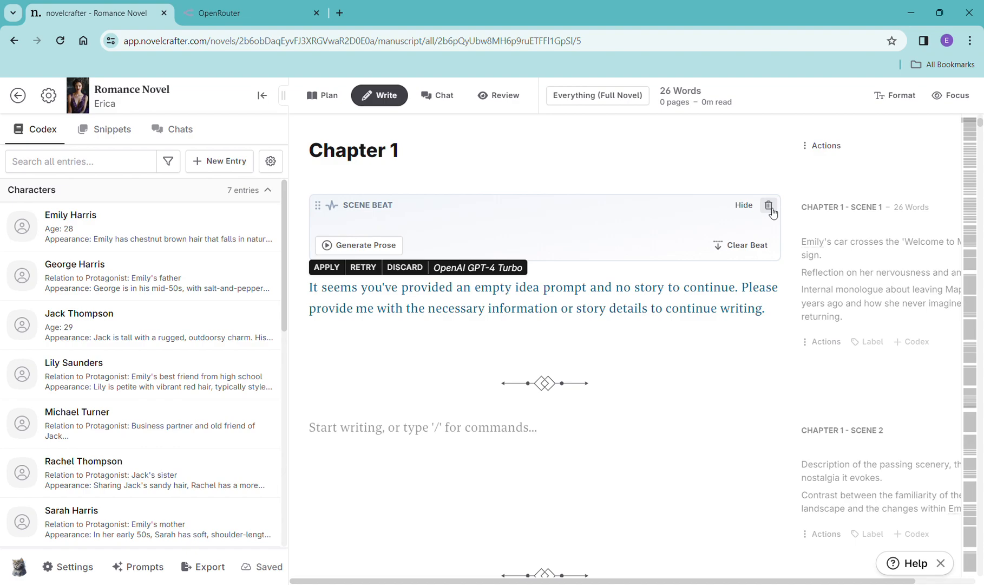
{"action": "left_click", "coordinate": [405, 268]}
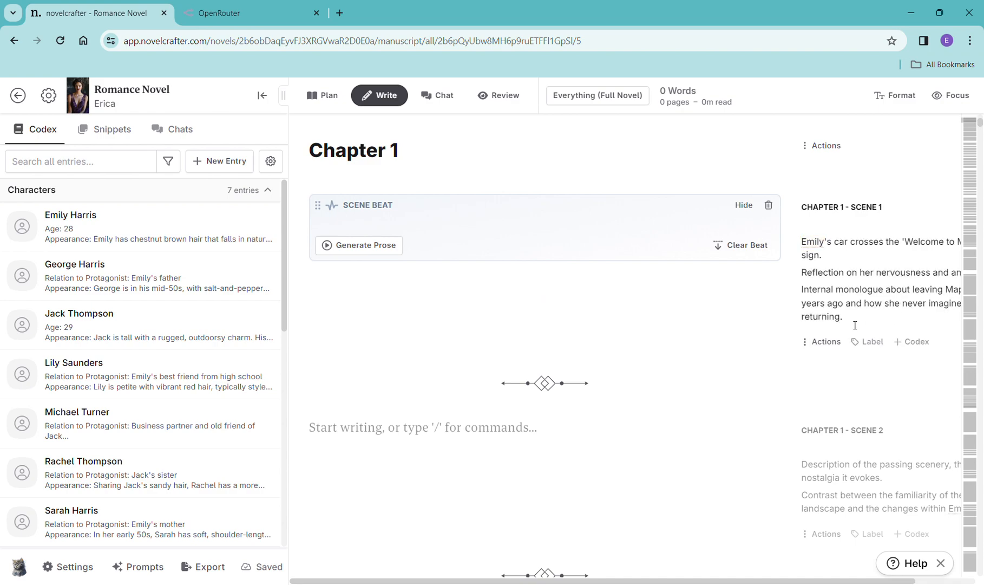
- Copy the Scene 1 summary text into the scene beat
{"action": "left_click_drag", "start_coordinate": [855, 325], "coordinate": [802, 235]}
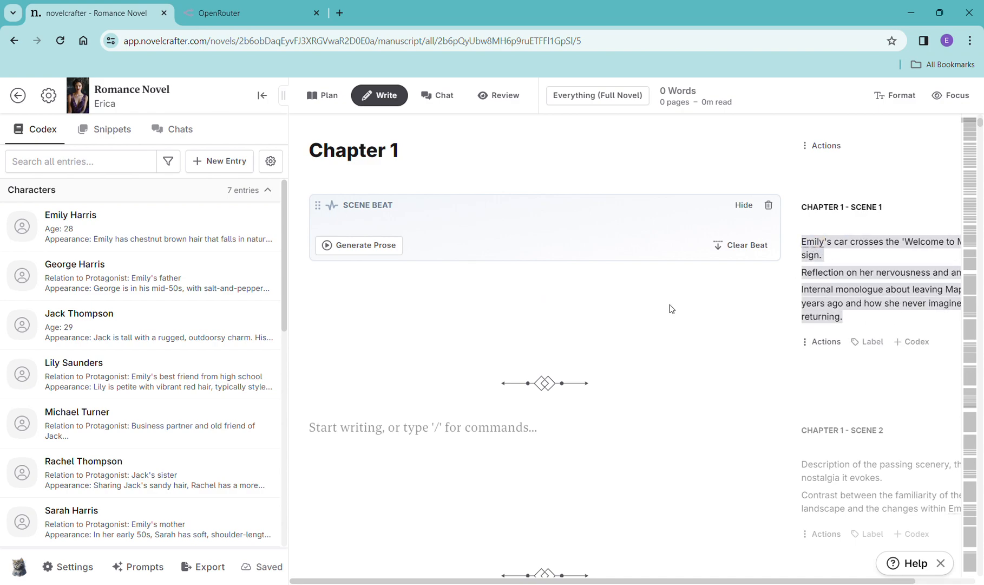
{"action": "left_click", "coordinate": [367, 223]}
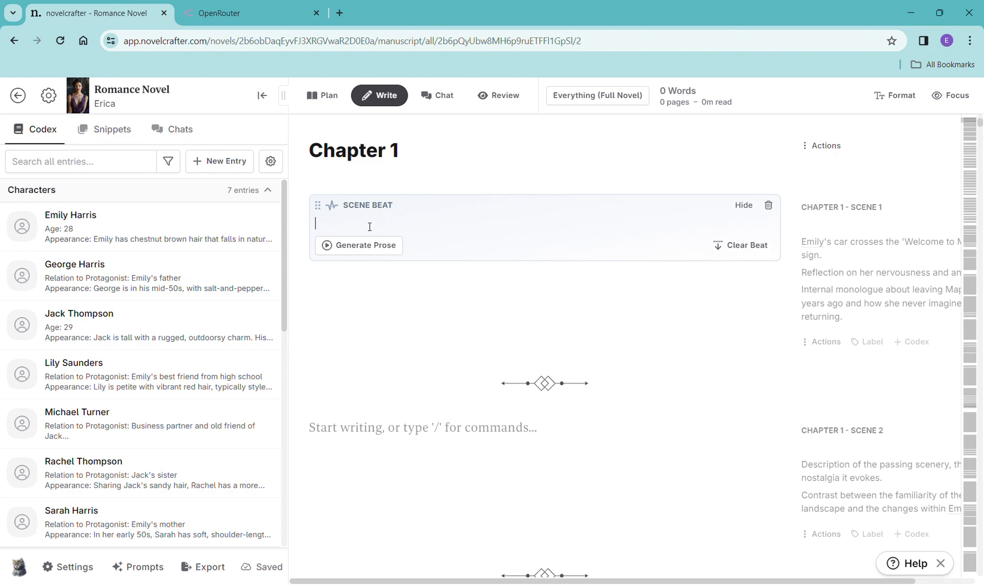
{"action": "type", "text": "Emily's car crosses the 'Welcome to Mapleton' sign. Reflection on her nervousness and anticipation. Internal monologue about leaving Mapleton 10 years ago and how she never imagined returning."}
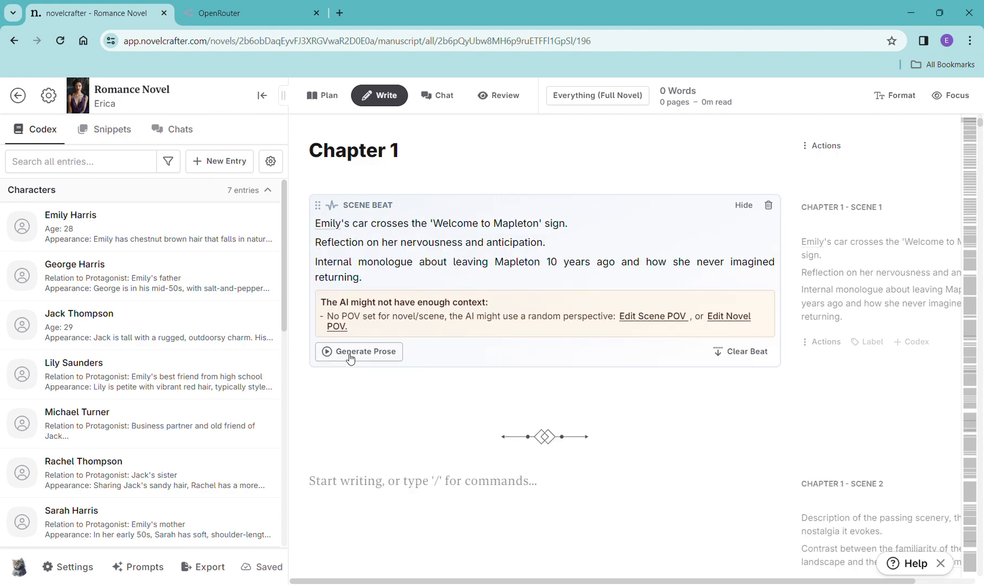
- Generate prose for the Scene 1 beat using the General Purpose prompt with OpenAI GPT-4 Turbo
{"action": "left_click", "coordinate": [350, 351]}
{"action": "mouse_move", "coordinate": [362, 378]}
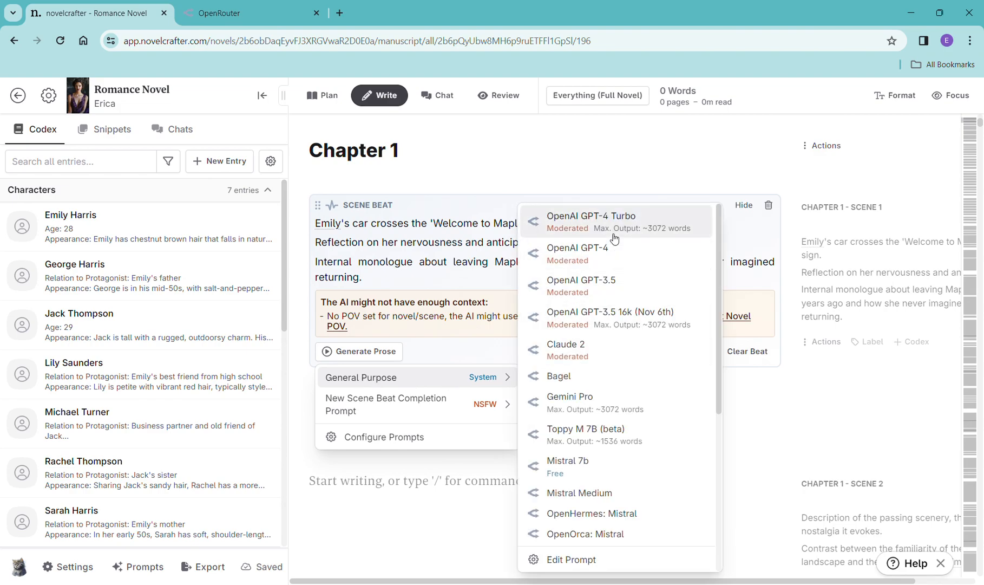
{"action": "left_click", "coordinate": [615, 222]}
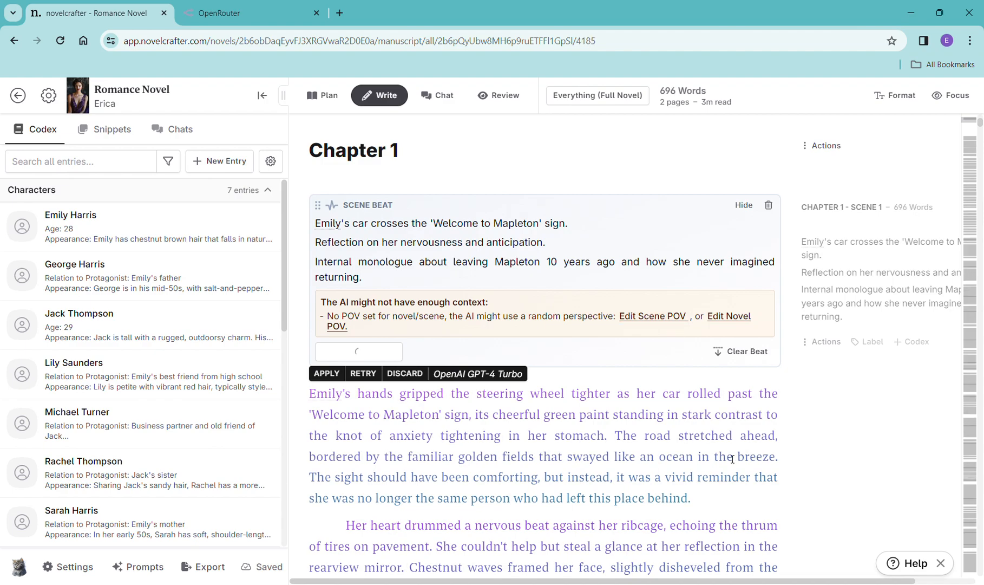
- Read through the generated Scene 1 prose
{"action": "scroll", "coordinate": [732, 459], "scroll_direction": "down", "scroll_amount": 10}
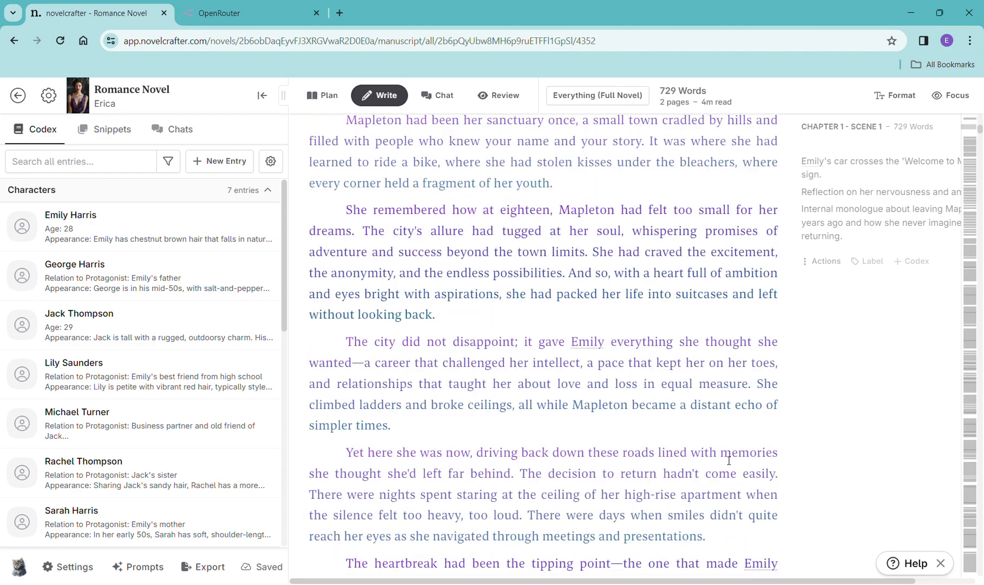
{"action": "scroll", "coordinate": [729, 461], "scroll_direction": "down", "scroll_amount": 15}
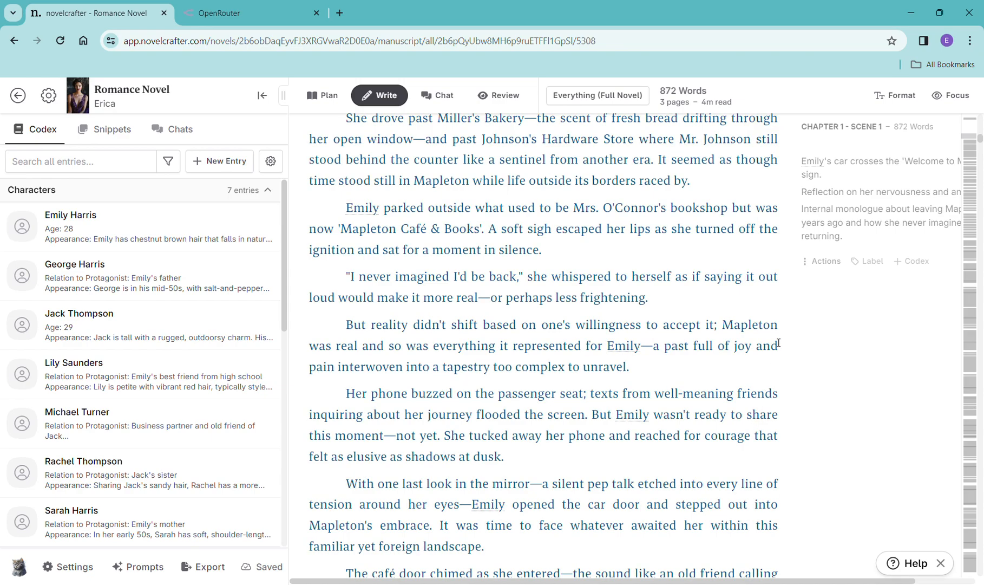
{"action": "scroll", "coordinate": [778, 343], "scroll_direction": "down", "scroll_amount": 1}
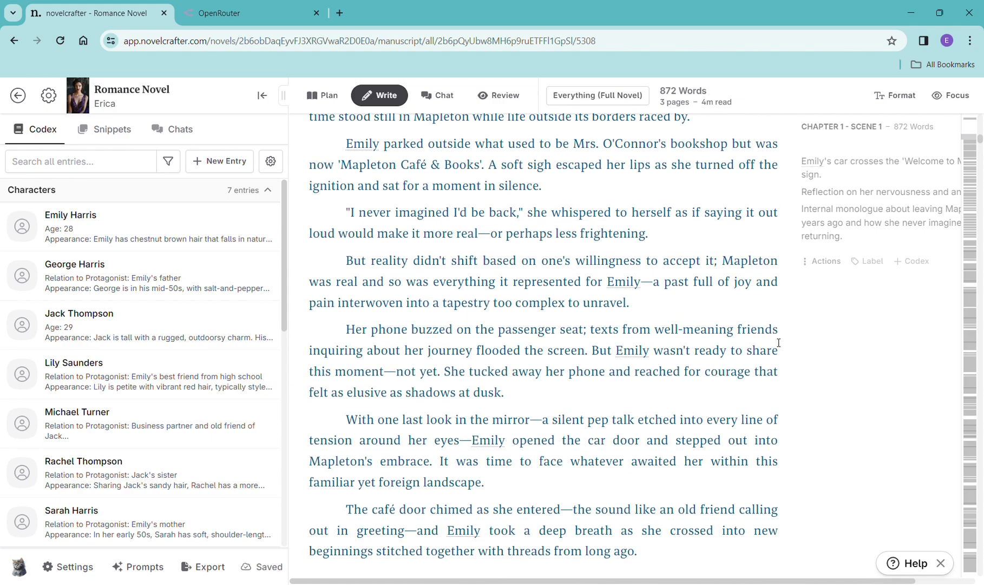
{"action": "scroll", "coordinate": [777, 342], "scroll_direction": "down", "scroll_amount": 5}
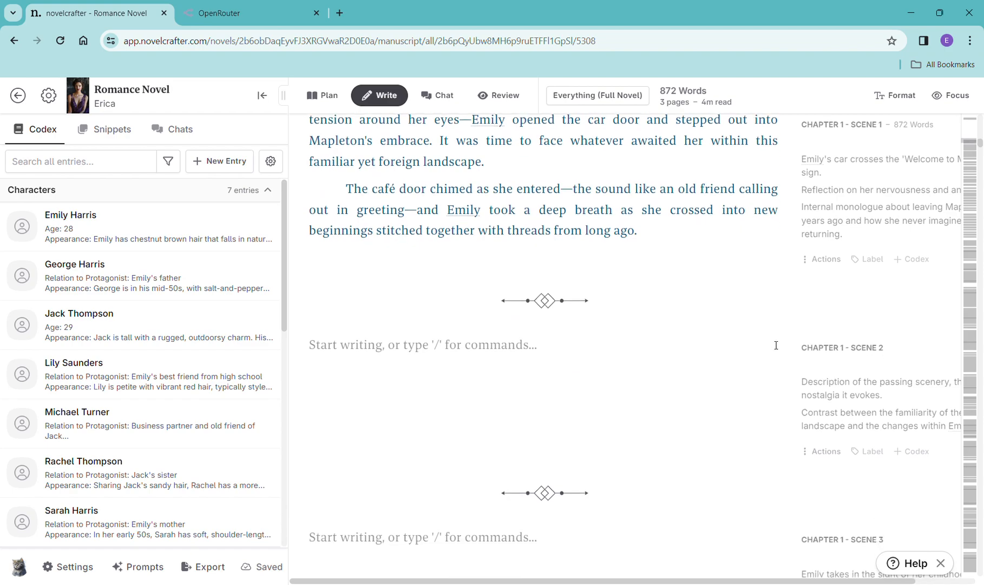
{"action": "scroll", "coordinate": [776, 345], "scroll_direction": "down", "scroll_amount": 1}
- Copy the Scene 2 summary and paste it into a new scene beat in Chapter 1 Scene 2
{"action": "left_click_drag", "start_coordinate": [802, 320], "coordinate": [961, 369]}
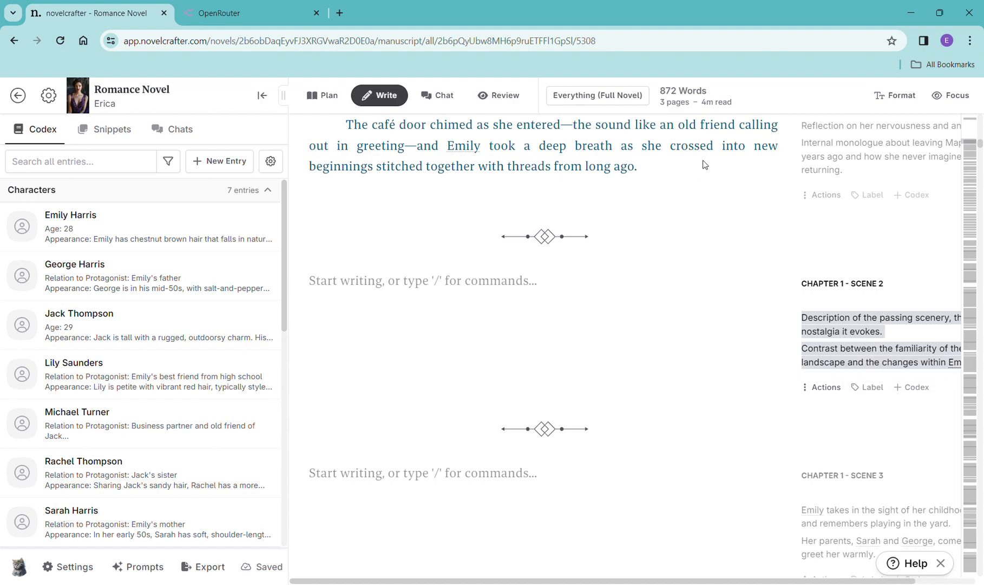
{"action": "left_click", "coordinate": [431, 286]}
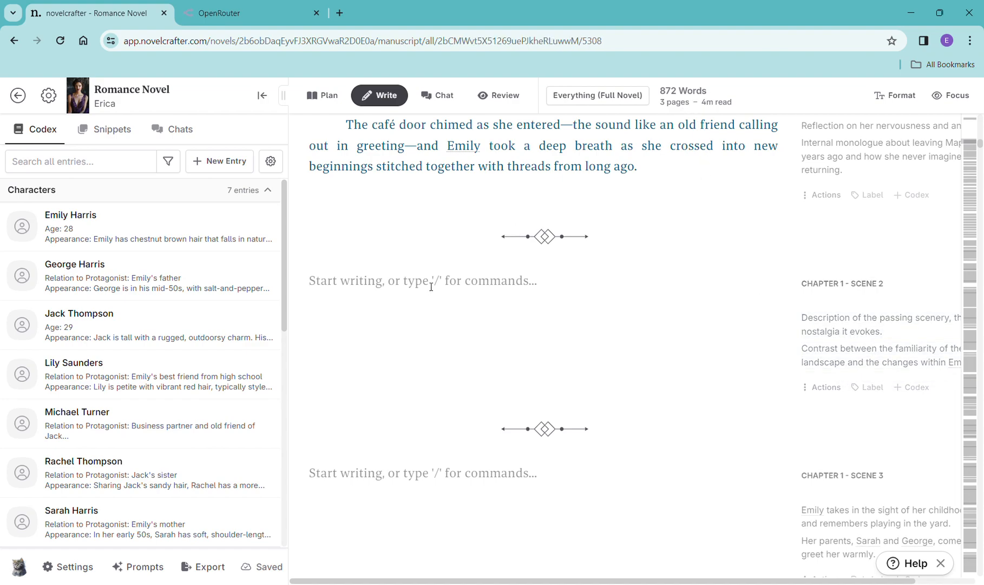
{"action": "type", "text": "/"}
{"action": "left_click", "coordinate": [412, 340]}
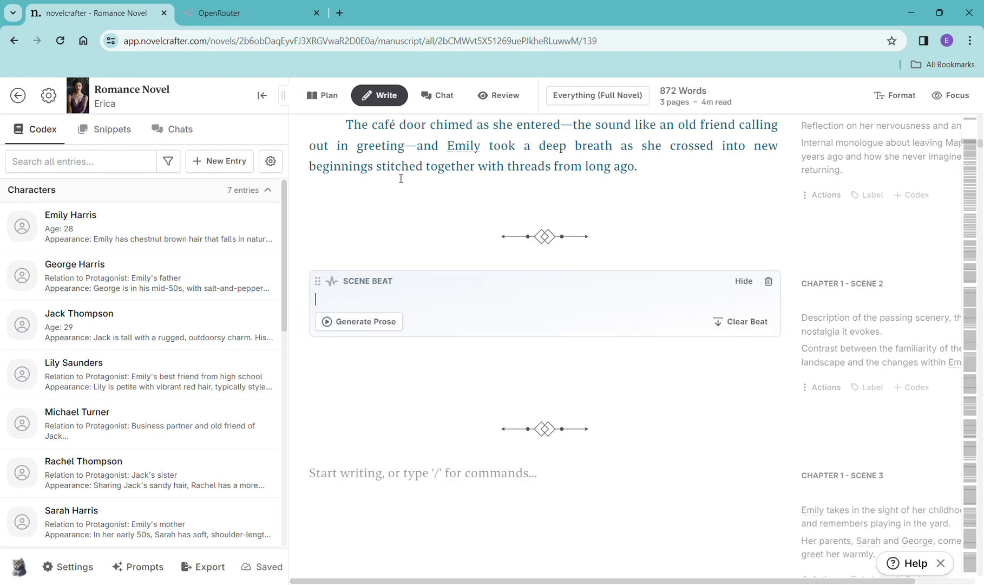
{"action": "type", "text": "Description of the passing scenery, the nostalgia it evokes. Contrast between the familiarity of the landscape and the changes within Em"}
- Generate prose for the Scene 2 beat with OpenAI GPT-4 Turbo
{"action": "left_click", "coordinate": [358, 423]}
{"action": "mouse_move", "coordinate": [374, 440]}
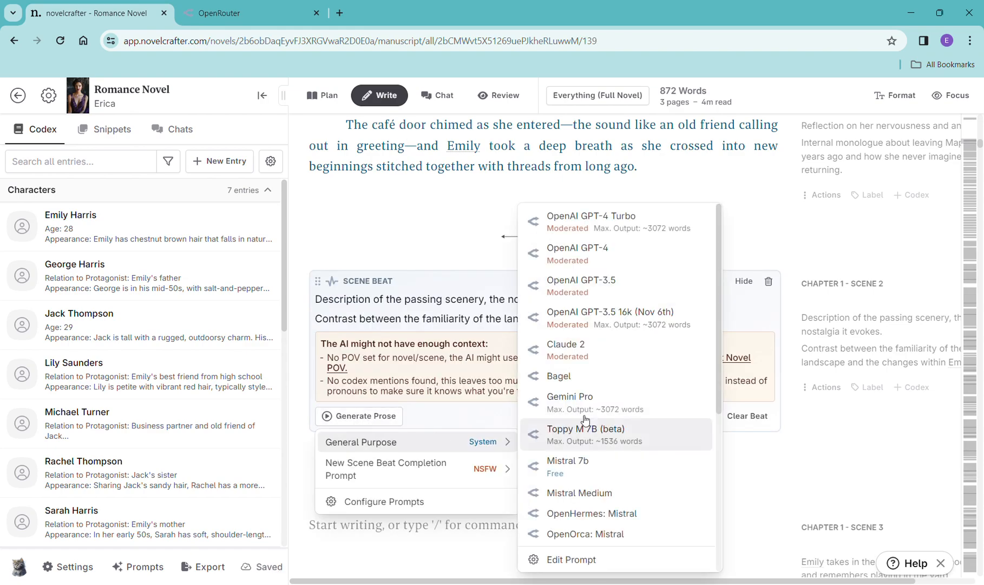
{"action": "left_click", "coordinate": [589, 232]}
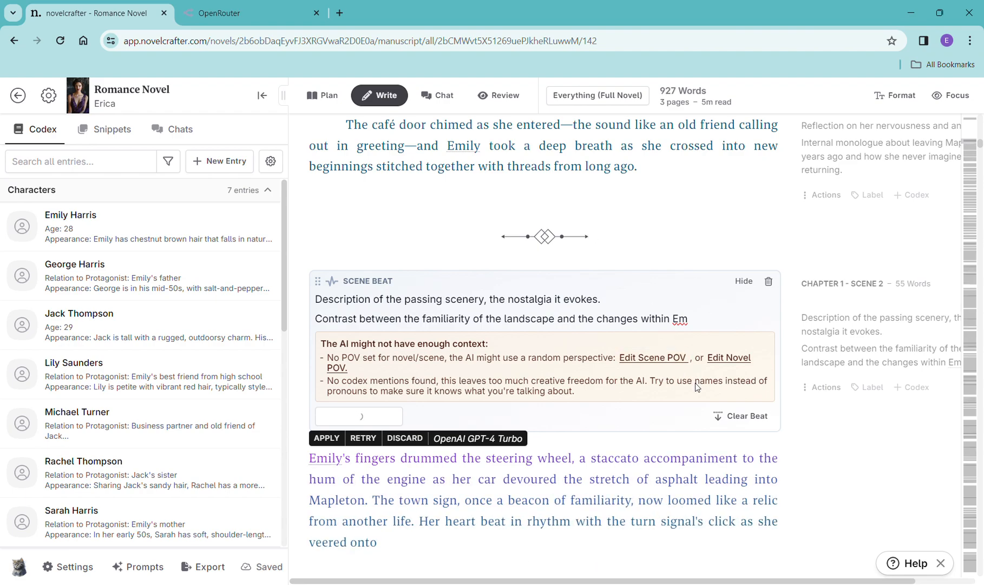
- Read through the generated Scene 2 prose
{"action": "scroll", "coordinate": [699, 387], "scroll_direction": "down", "scroll_amount": 5}
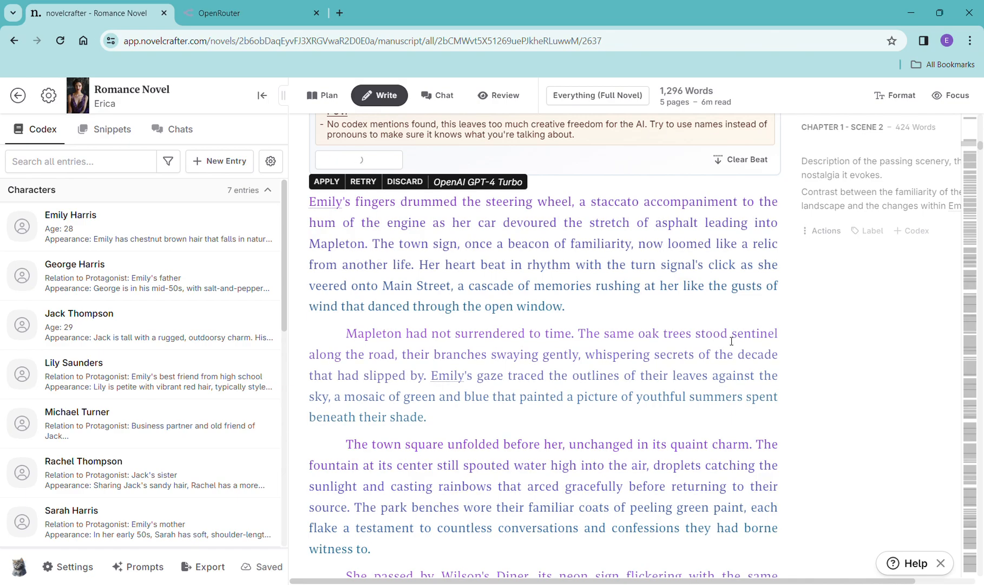
{"action": "scroll", "coordinate": [732, 341], "scroll_direction": "down", "scroll_amount": 9}
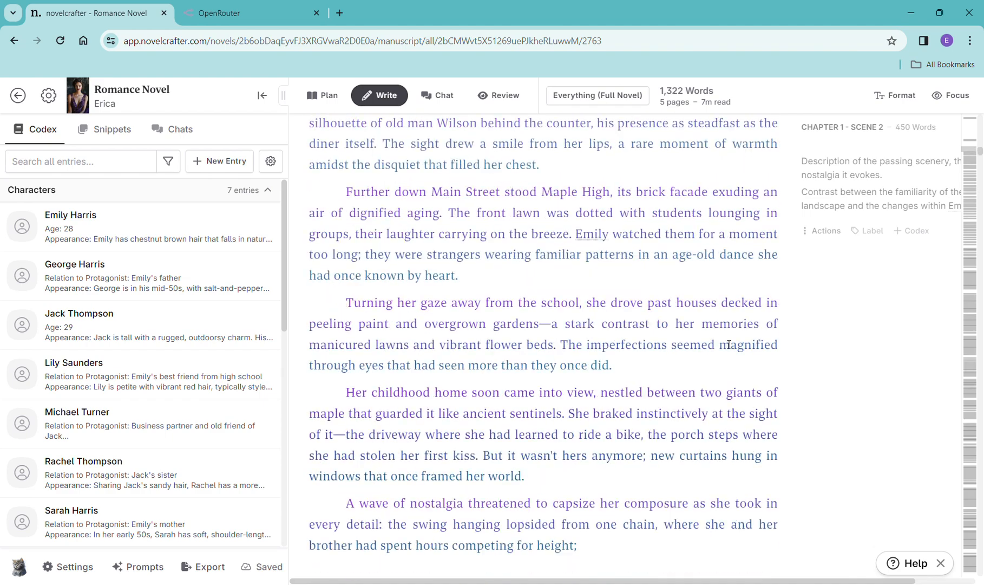
{"action": "scroll", "coordinate": [728, 344], "scroll_direction": "down", "scroll_amount": 3}
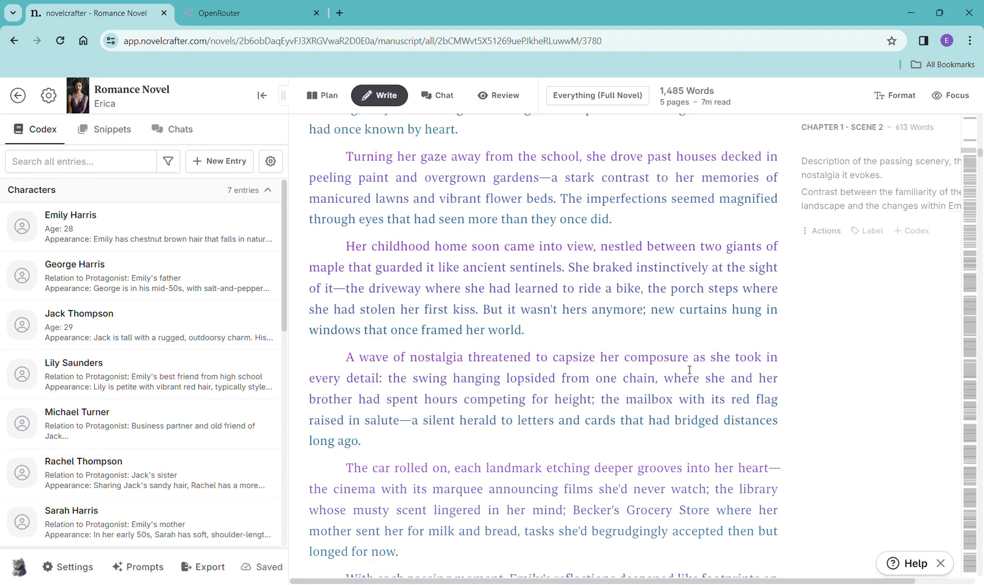
{"action": "scroll", "coordinate": [683, 348], "scroll_direction": "down", "scroll_amount": 9}
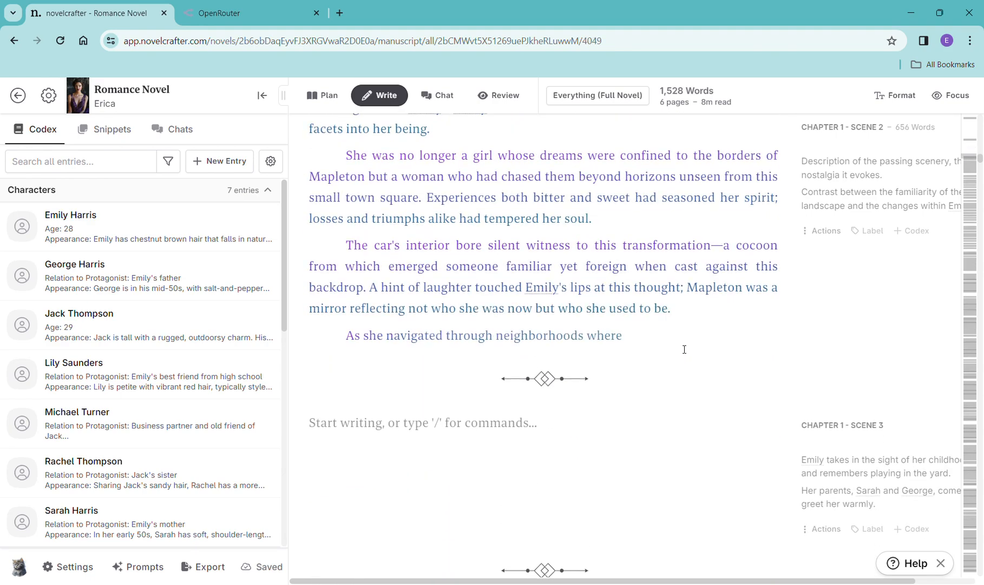
{"action": "scroll", "coordinate": [681, 345], "scroll_direction": "down", "scroll_amount": 4}
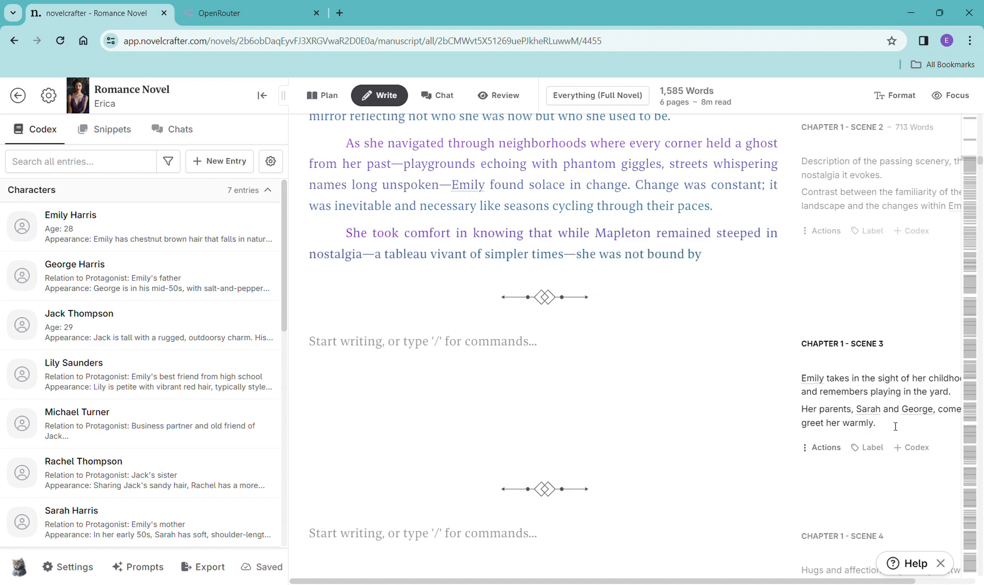
- Copy the Scene 3 summary and paste it into a new scene beat in Chapter 1 Scene 3
{"action": "scroll", "coordinate": [890, 392], "scroll_direction": "down", "scroll_amount": 1}
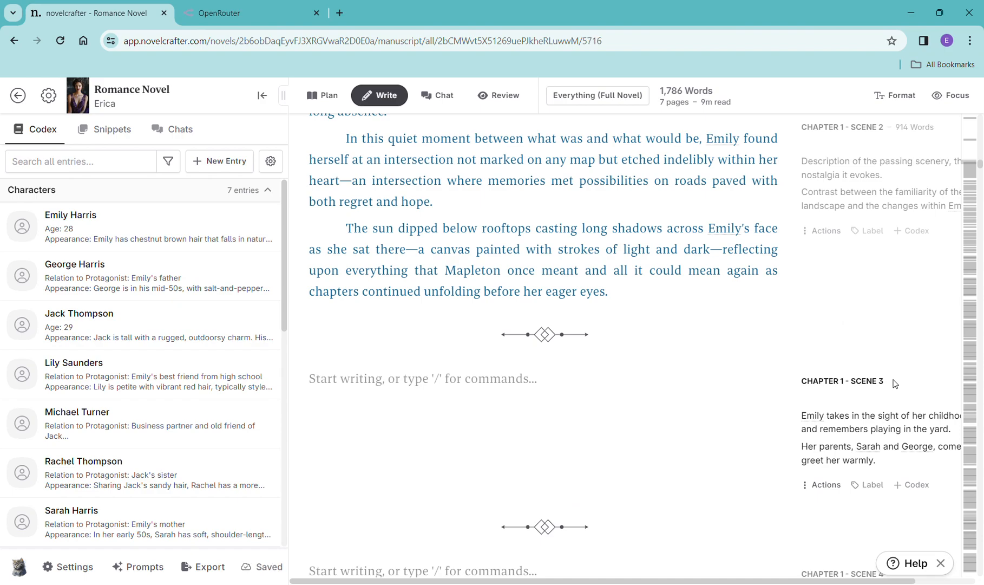
{"action": "left_click_drag", "start_coordinate": [894, 473], "coordinate": [808, 420]}
{"action": "key", "text": "ctrl+c"}
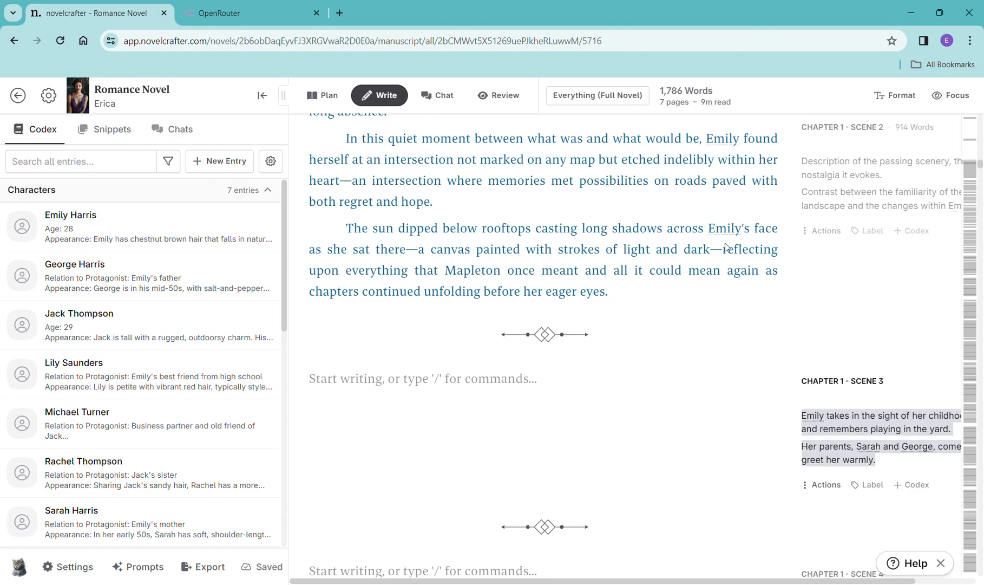
{"action": "left_click", "coordinate": [448, 387]}
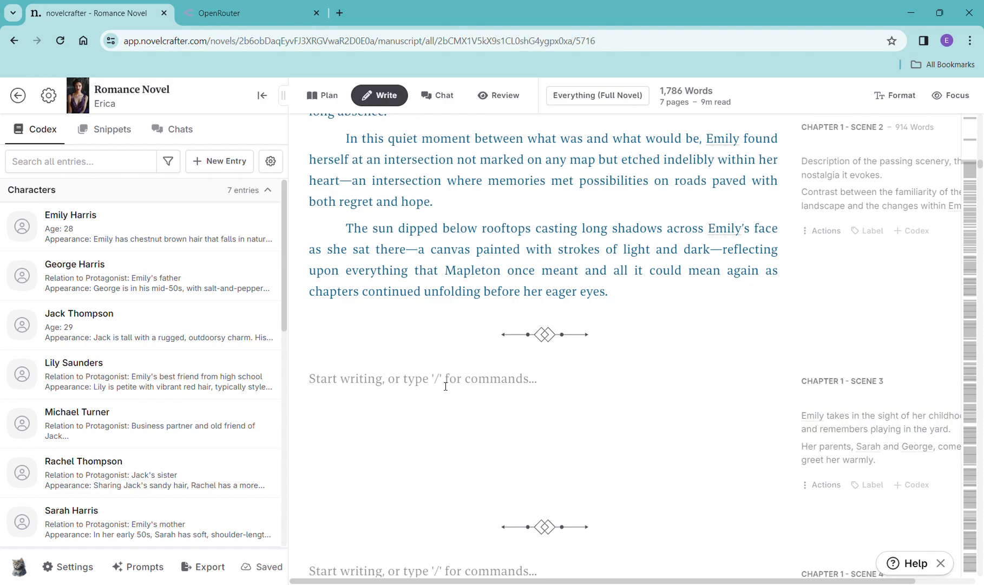
{"action": "type", "text": "/"}
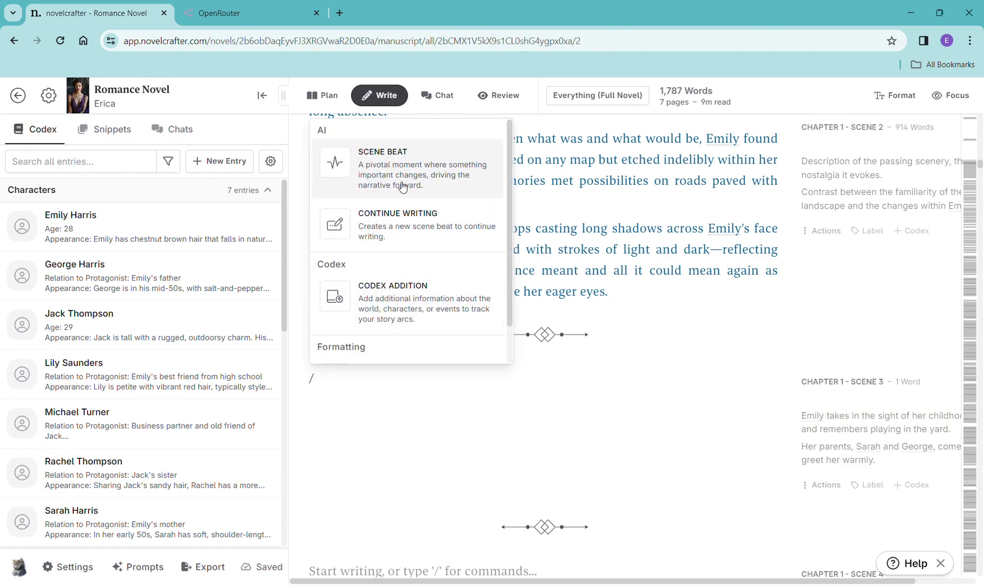
{"action": "left_click", "coordinate": [403, 187]}
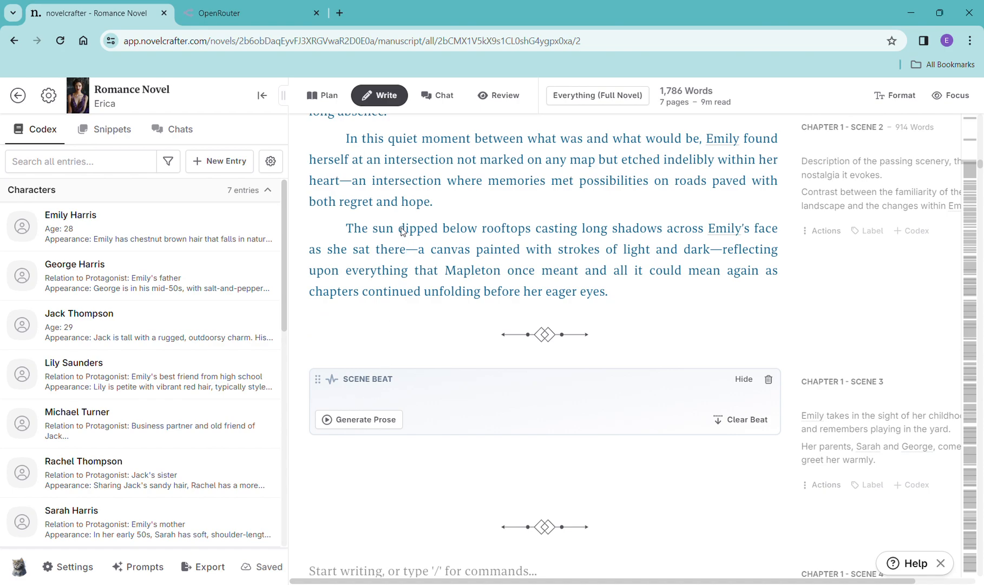
{"action": "key", "text": "ctrl+v"}
- Generate prose for the Scene 3 beat with OpenAI GPT-4 Turbo
{"action": "left_click", "coordinate": [368, 501]}
{"action": "mouse_move", "coordinate": [406, 412]}
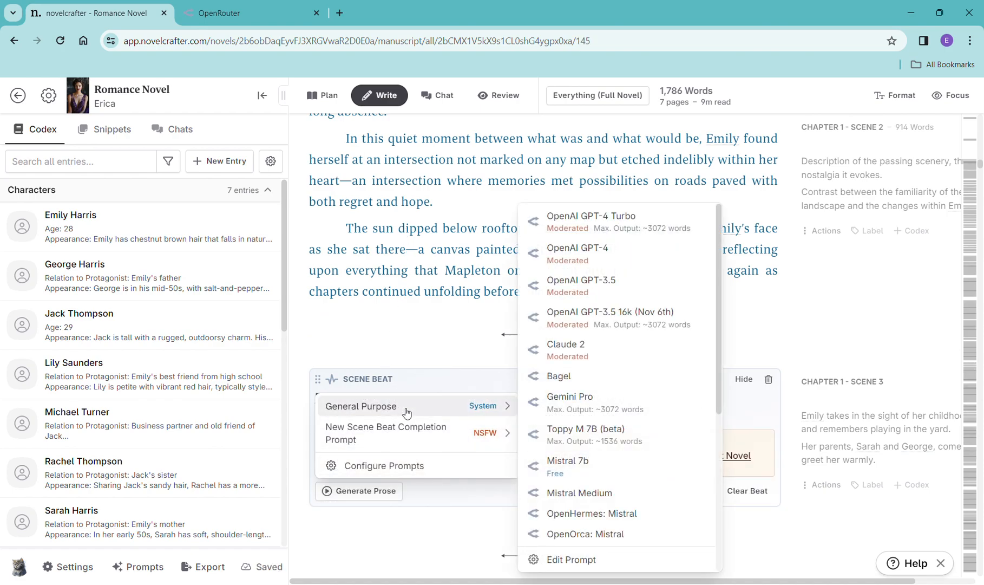
{"action": "left_click", "coordinate": [592, 238]}
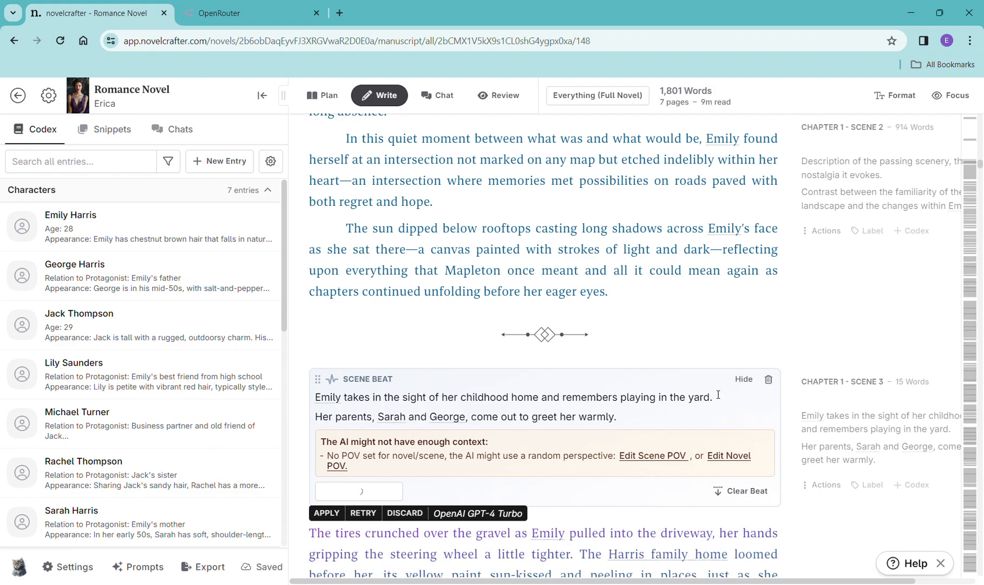
- Read through the generated Scene 3 prose
{"action": "scroll", "coordinate": [725, 392], "scroll_direction": "down", "scroll_amount": 5}
{"action": "scroll", "coordinate": [740, 398], "scroll_direction": "down", "scroll_amount": 3}
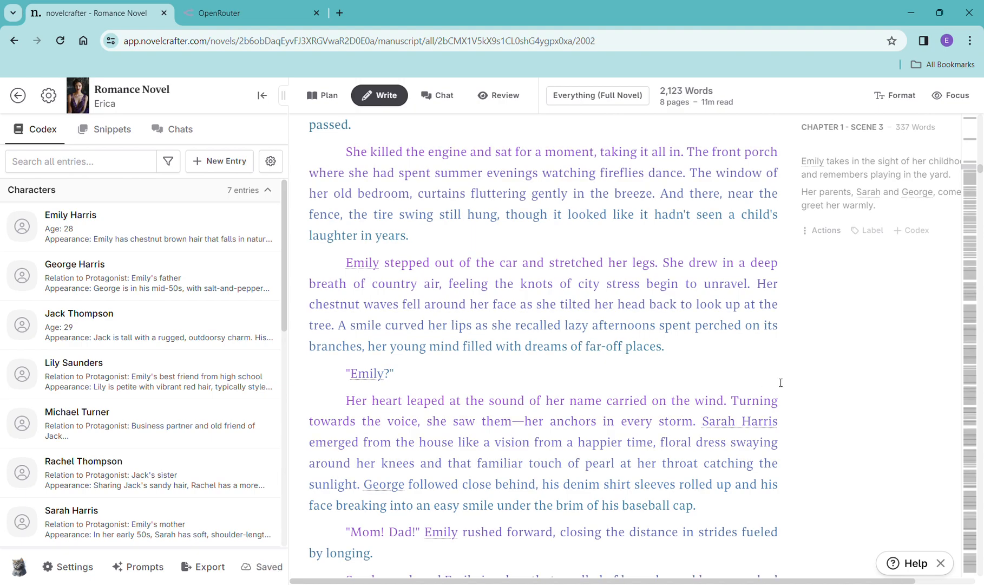
{"action": "scroll", "coordinate": [690, 392], "scroll_direction": "down", "scroll_amount": 9}
{"action": "scroll", "coordinate": [699, 391], "scroll_direction": "down", "scroll_amount": 1}
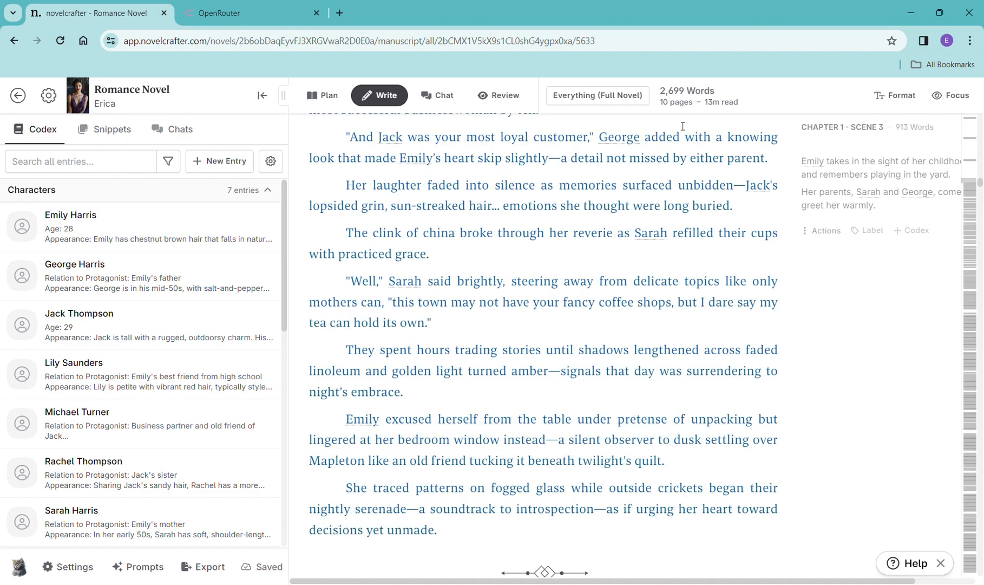
{"action": "left_click", "coordinate": [625, 97]}
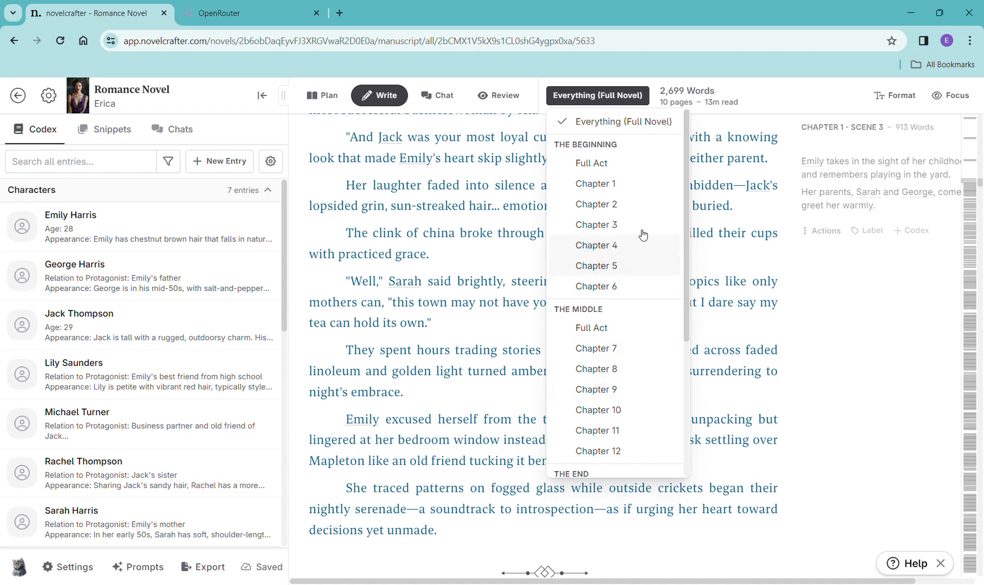
{"action": "left_click", "coordinate": [731, 132]}
- Copy the Scene 4 summary and paste it into a new scene beat in Chapter 1 Scene 4
{"action": "scroll", "coordinate": [731, 131], "scroll_direction": "down", "scroll_amount": 5}
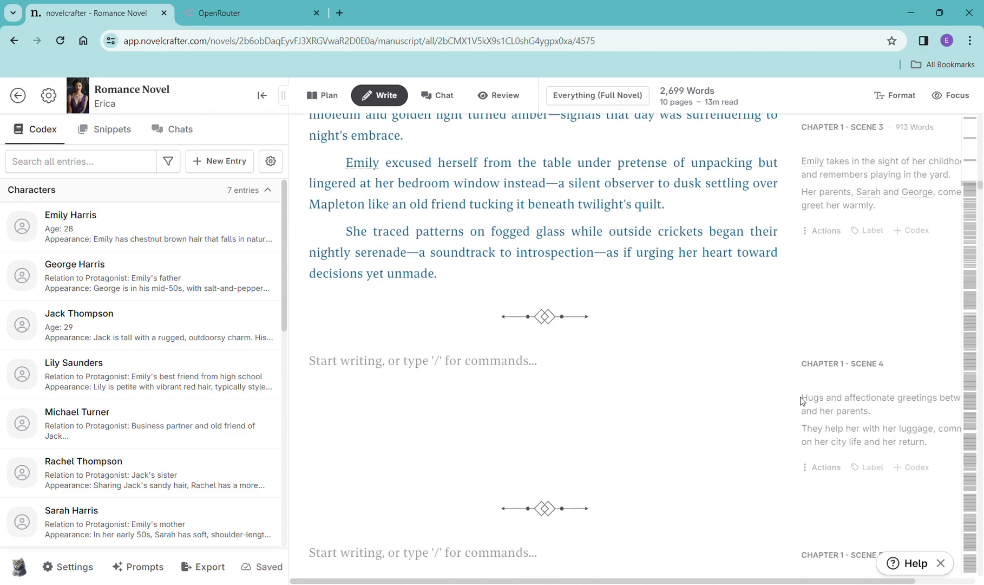
{"action": "left_click", "coordinate": [861, 420]}
{"action": "left_click_drag", "start_coordinate": [924, 449], "coordinate": [809, 402]}
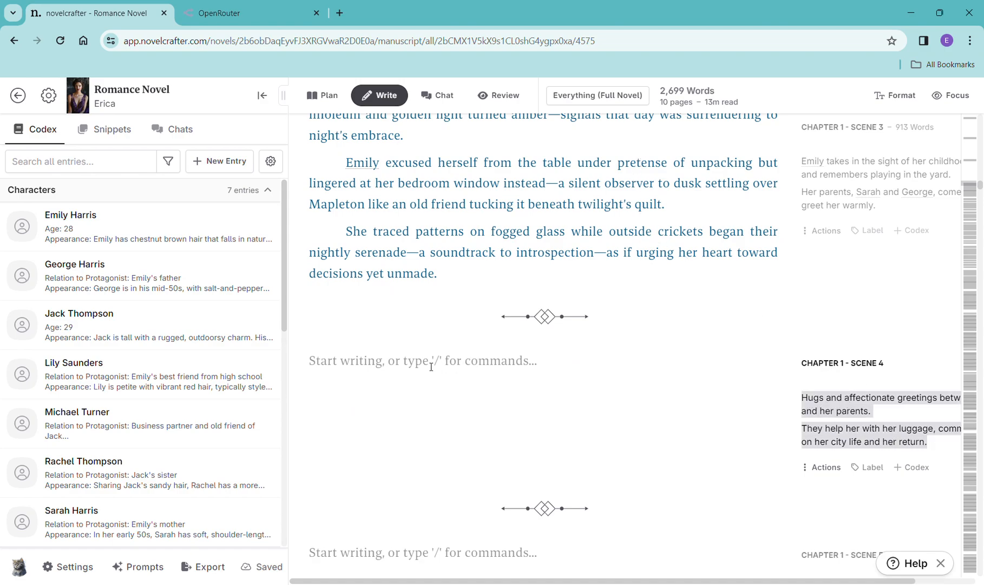
{"action": "left_click", "coordinate": [354, 369]}
{"action": "type", "text": "/"}
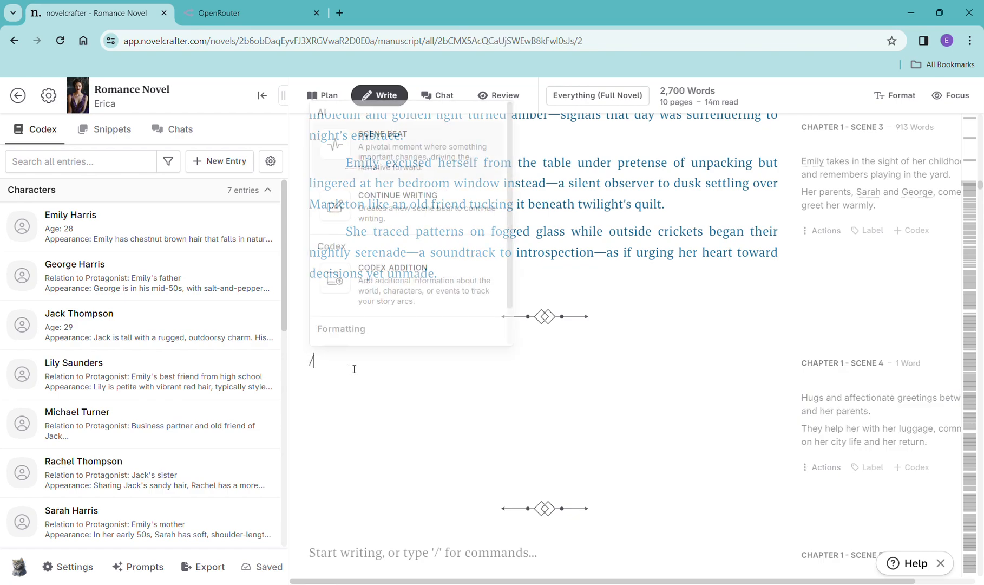
{"action": "left_click", "coordinate": [363, 143]}
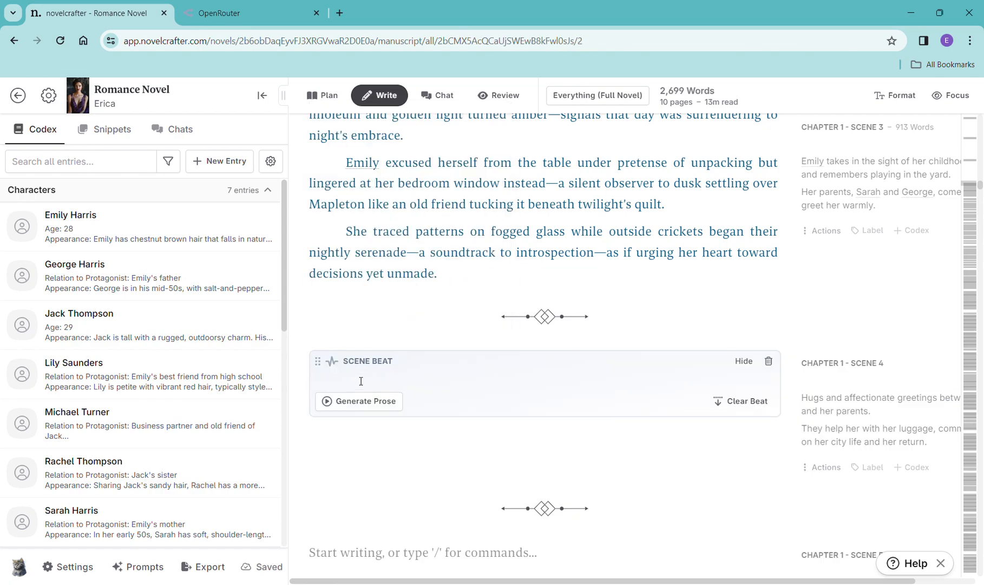
{"action": "type", "text": "Hugs and affectionate greetings between Emily and her parents. They help her with her luggage, commenting on her city life and her return."}
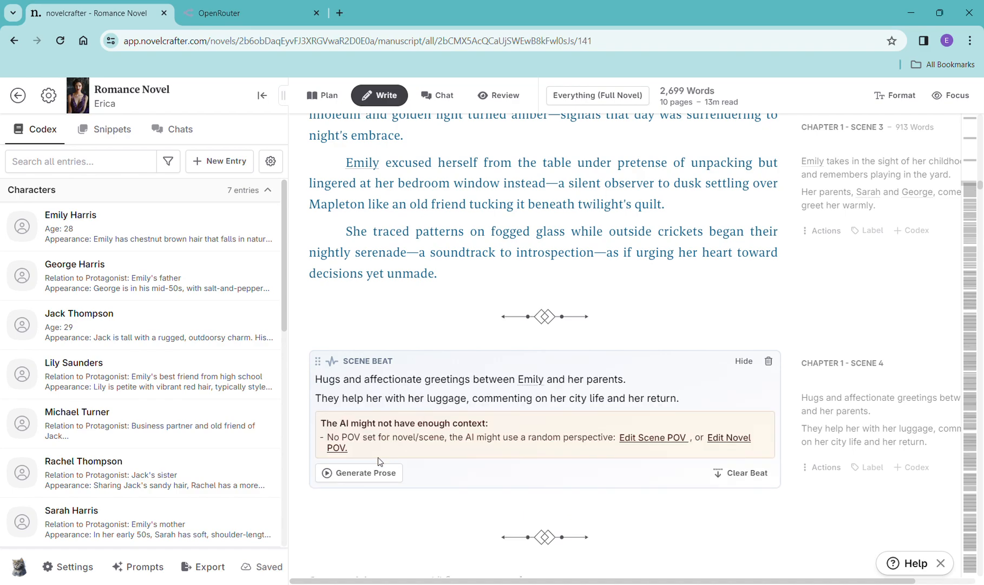
- Generate prose for the Scene 4 beat with OpenAI GPT-4 Turbo
{"action": "left_click", "coordinate": [370, 482]}
{"action": "mouse_move", "coordinate": [412, 499]}
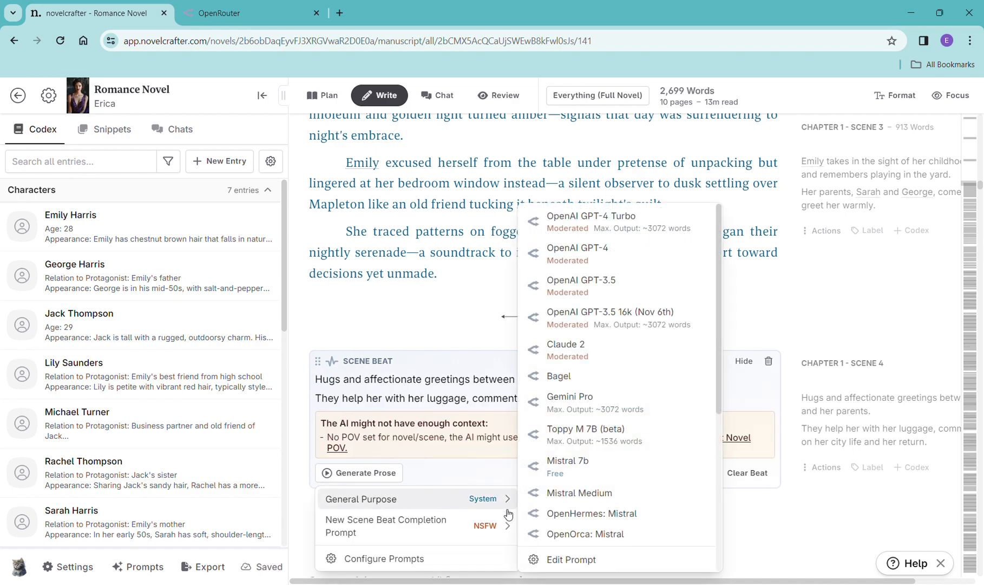
{"action": "left_click", "coordinate": [589, 219]}
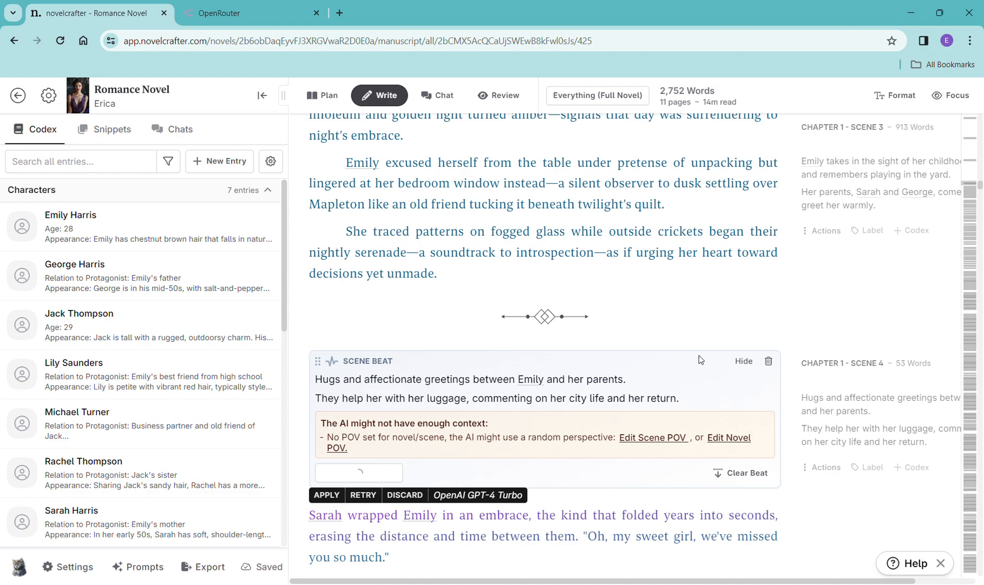
- Read the generated Scene 4 prose and review the Chapter 1 scene cards in the Plan view
{"action": "scroll", "coordinate": [699, 355], "scroll_direction": "down", "scroll_amount": 5}
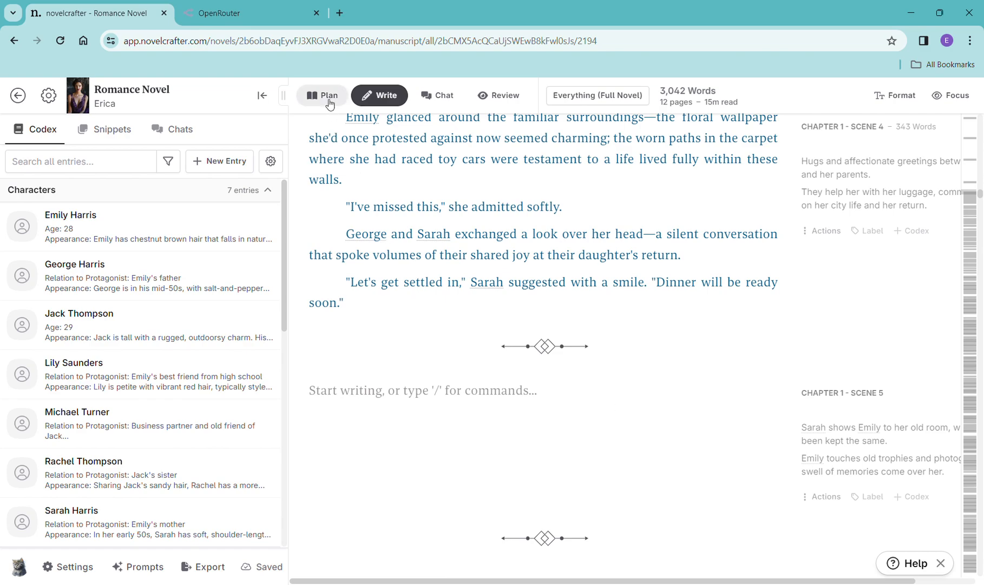
{"action": "left_click", "coordinate": [329, 97]}
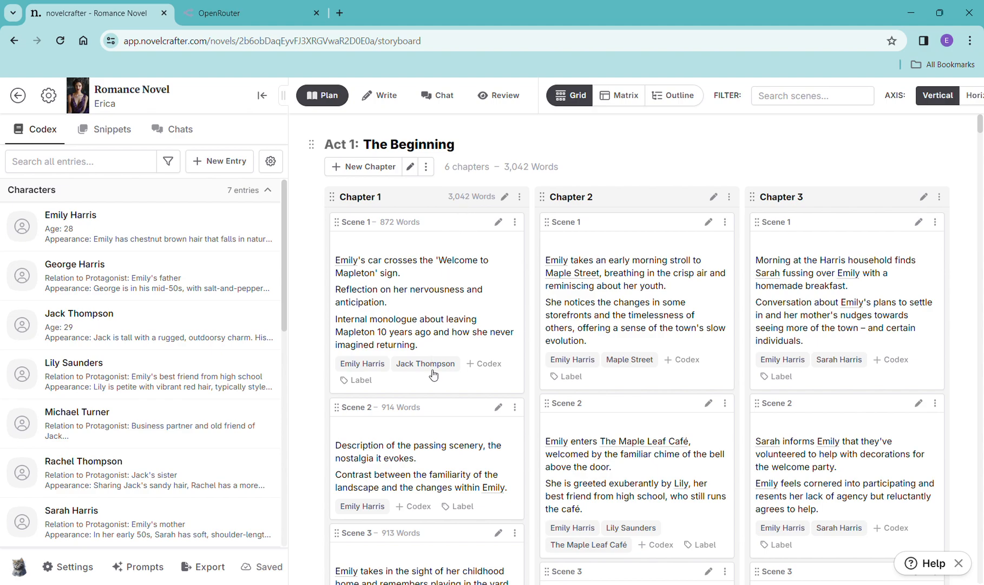
{"action": "scroll", "coordinate": [437, 425], "scroll_direction": "down", "scroll_amount": 5}
{"action": "scroll", "coordinate": [426, 345], "scroll_direction": "down", "scroll_amount": 1}
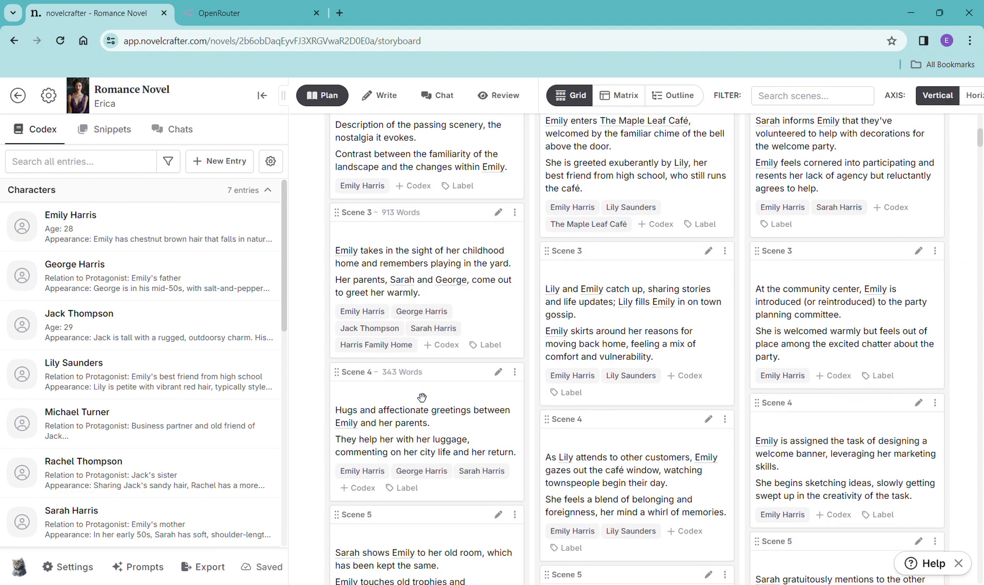
{"action": "scroll", "coordinate": [426, 288], "scroll_direction": "up", "scroll_amount": 1}
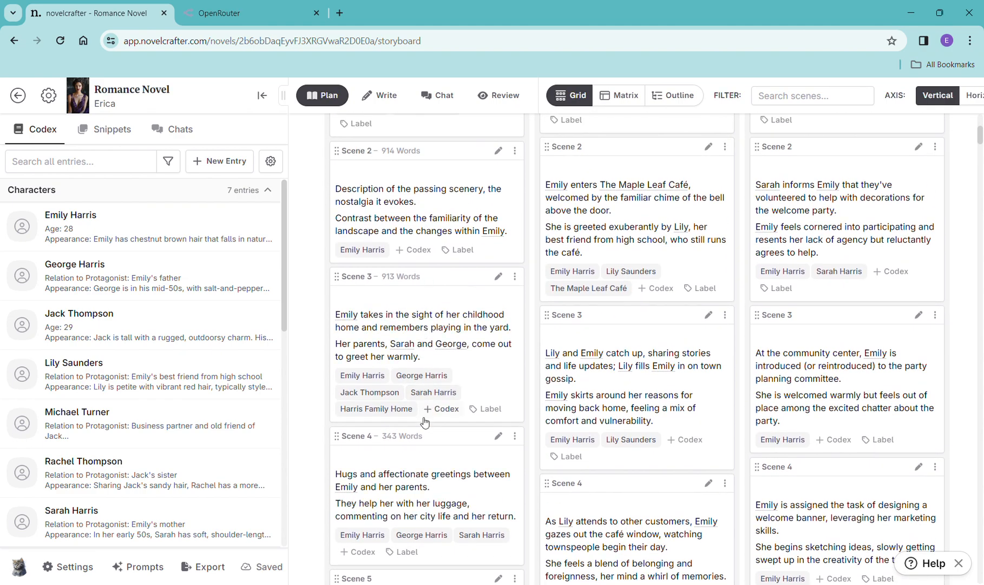
{"action": "scroll", "coordinate": [406, 317], "scroll_direction": "up", "scroll_amount": 5}
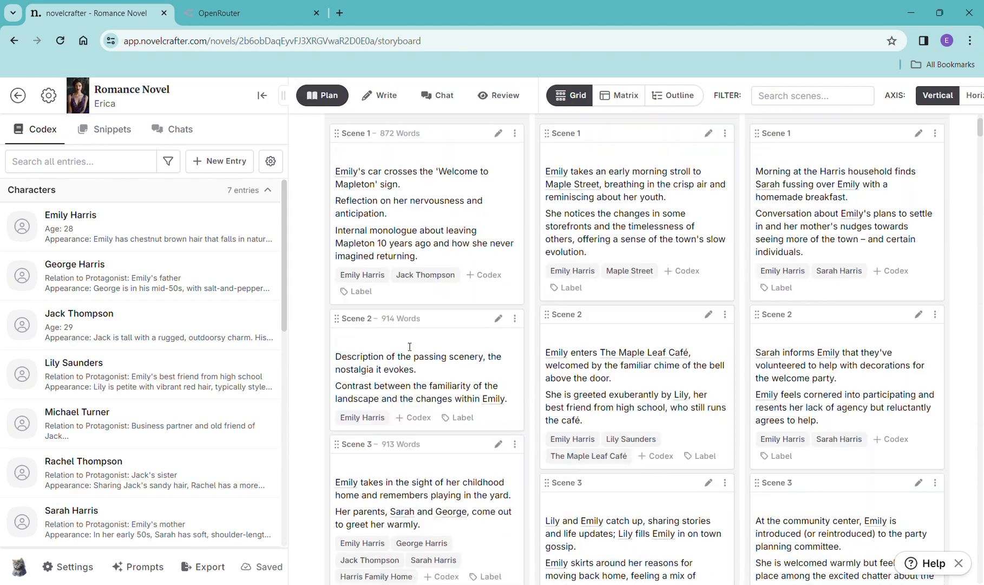
{"action": "left_click", "coordinate": [388, 104]}
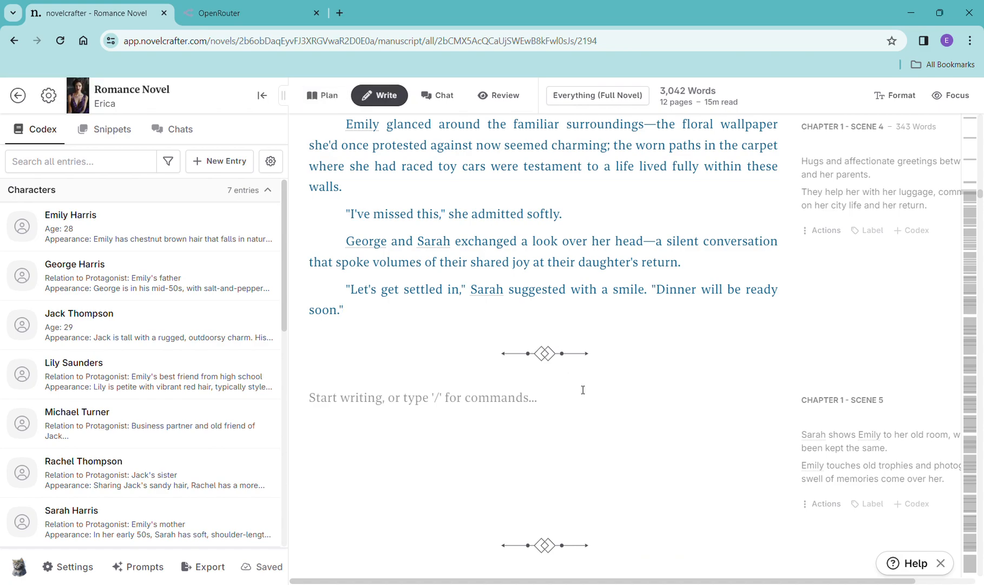
- Copy the Scene 5 summary and paste it into a new scene beat in Chapter 1 Scene 5
{"action": "scroll", "coordinate": [737, 420], "scroll_direction": "down", "scroll_amount": 3}
{"action": "left_click_drag", "start_coordinate": [800, 306], "coordinate": [956, 362]}
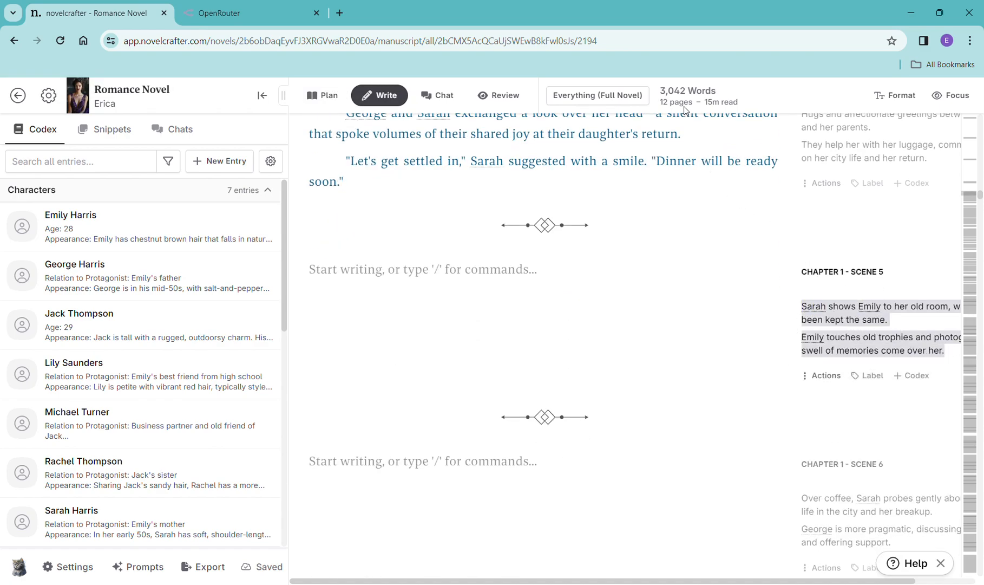
{"action": "left_click", "coordinate": [435, 270]}
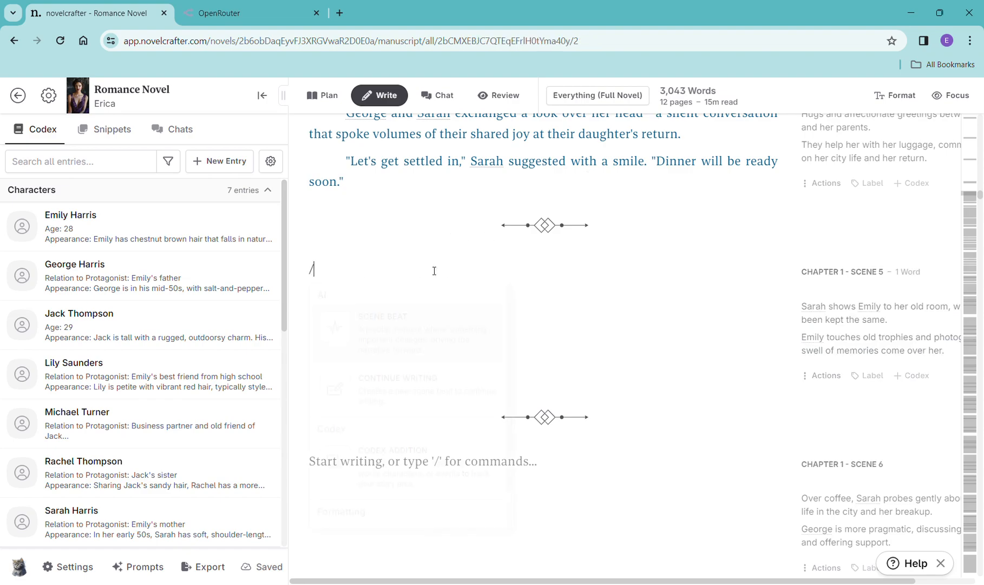
{"action": "type", "text": "/"}
{"action": "left_click", "coordinate": [441, 347]}
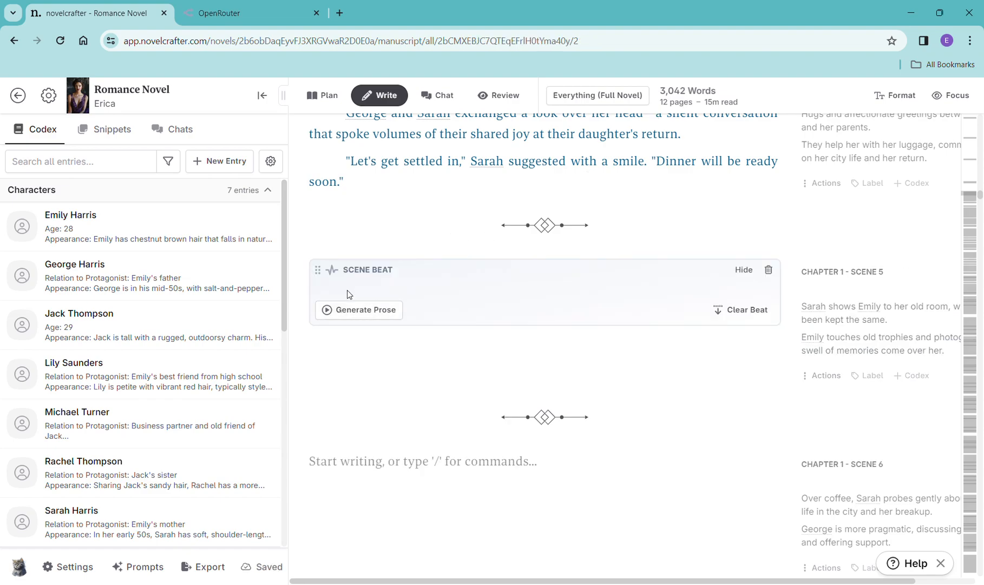
{"action": "type", "text": "Sarah shows Emily to her old room, which has been kept the same. Emily touches old trophies and photographs, a swell of memories come over her."}
- Generate prose for the Scene 5 beat with OpenAI GPT-4 Turbo
{"action": "left_click", "coordinate": [352, 381]}
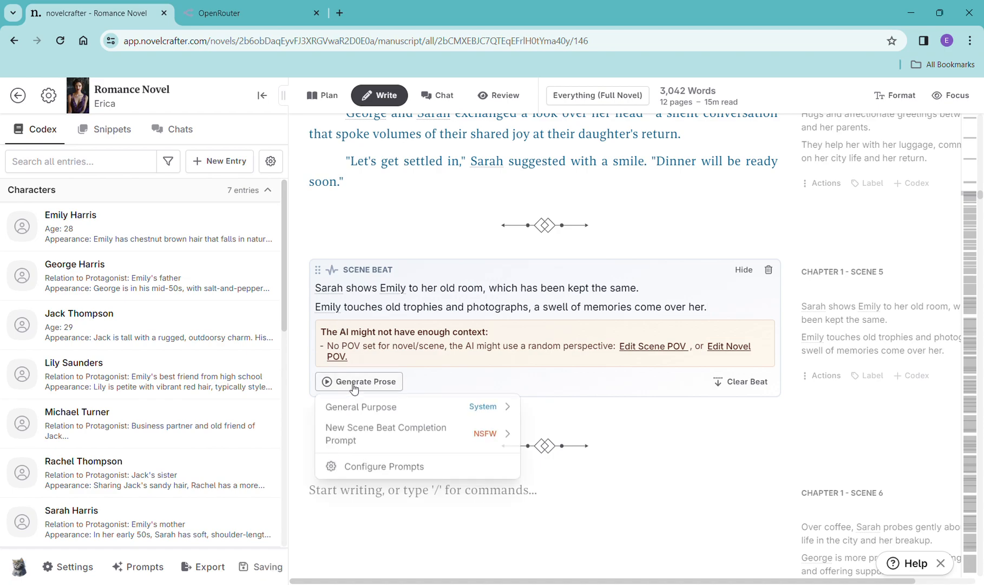
{"action": "mouse_move", "coordinate": [379, 406]}
{"action": "left_click", "coordinate": [615, 231]}
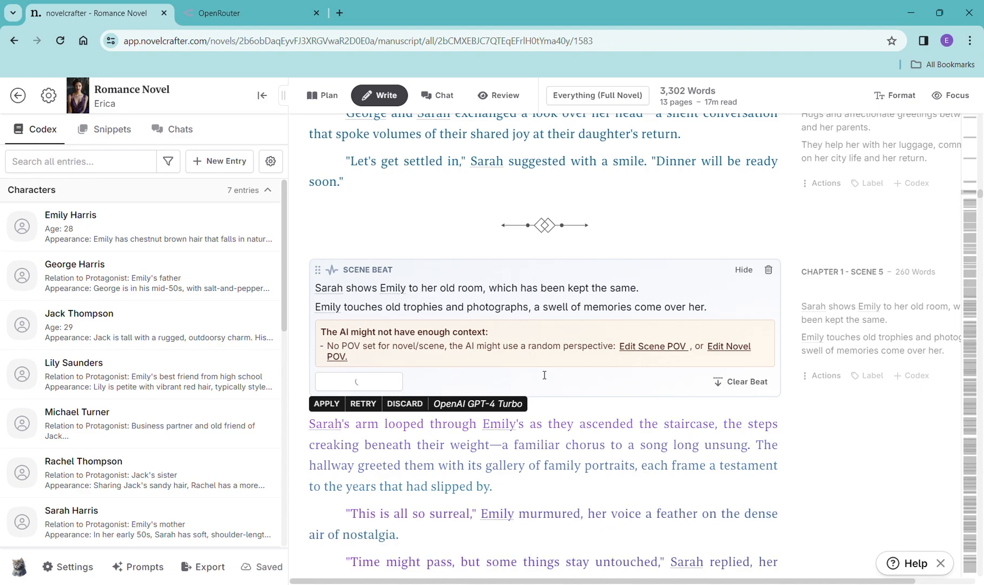
- Read through the generated Scene 5 prose
{"action": "scroll", "coordinate": [711, 405], "scroll_direction": "down", "scroll_amount": 5}
{"action": "scroll", "coordinate": [713, 405], "scroll_direction": "down", "scroll_amount": 8}
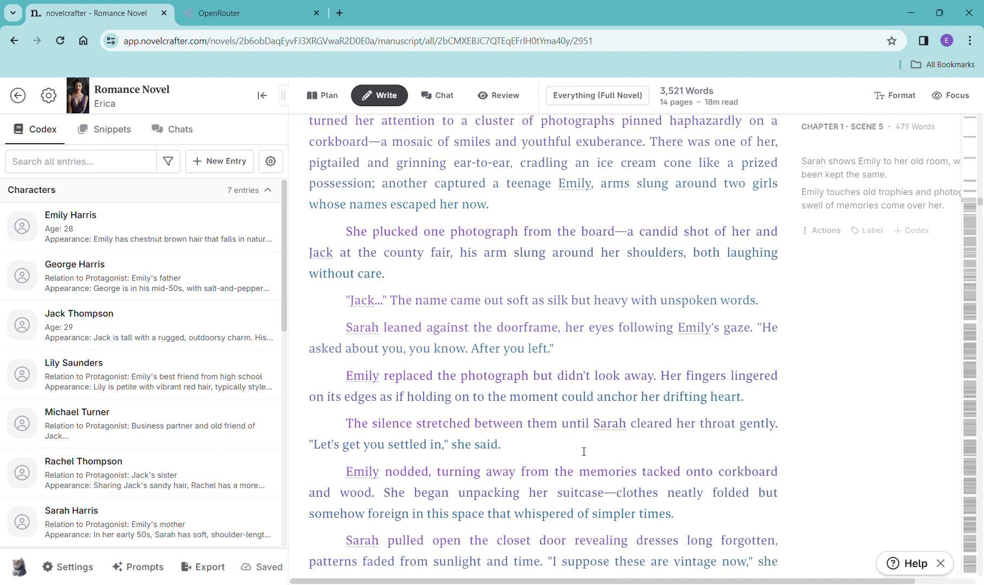
{"action": "scroll", "coordinate": [617, 427], "scroll_direction": "down", "scroll_amount": 5}
{"action": "scroll", "coordinate": [620, 432], "scroll_direction": "down", "scroll_amount": 2}
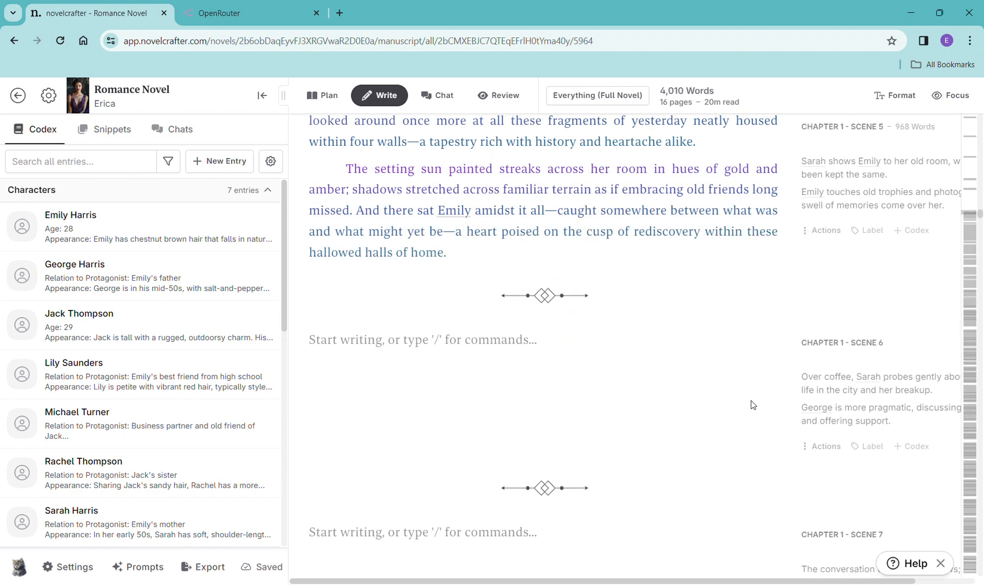
- Copy the Scene 6 summary and paste it into a new scene beat in Chapter 1 Scene 6
{"action": "left_click_drag", "start_coordinate": [904, 431], "coordinate": [809, 384]}
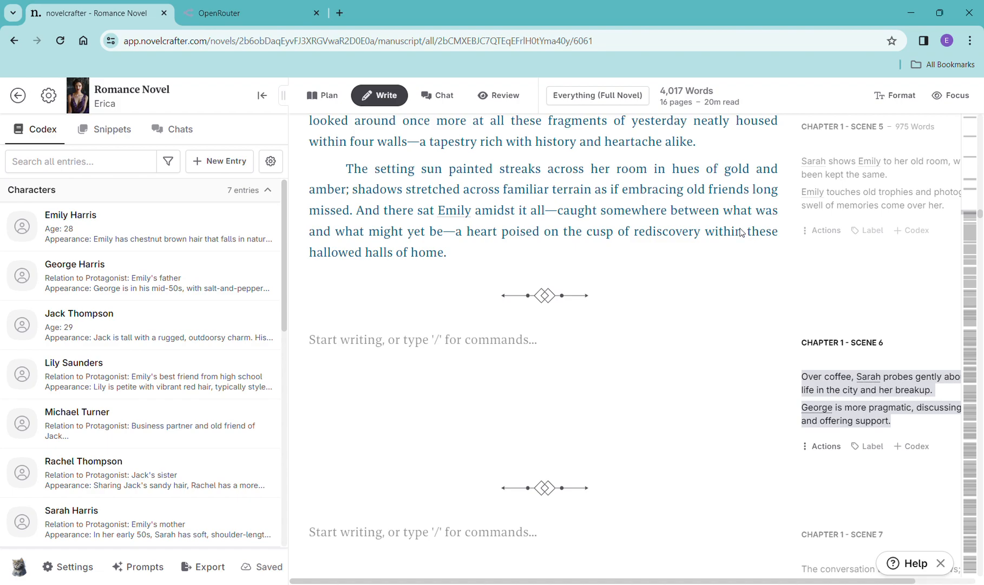
{"action": "left_click", "coordinate": [415, 335]}
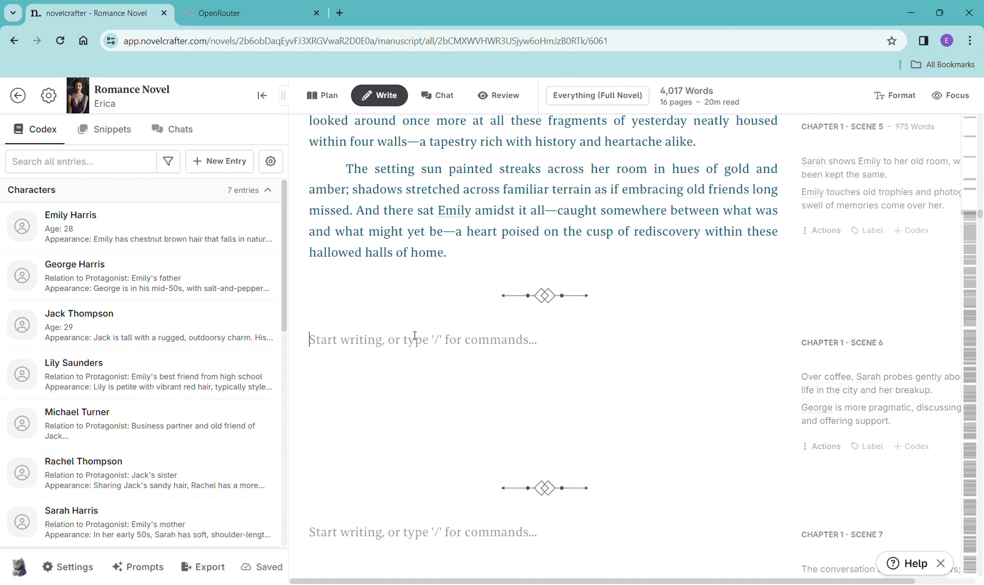
{"action": "type", "text": "/"}
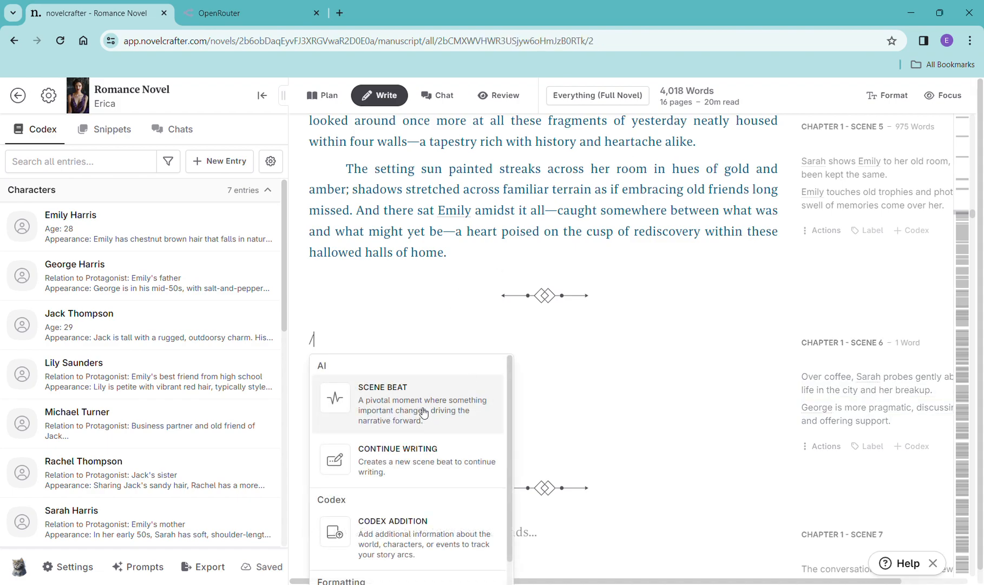
{"action": "left_click", "coordinate": [424, 413]}
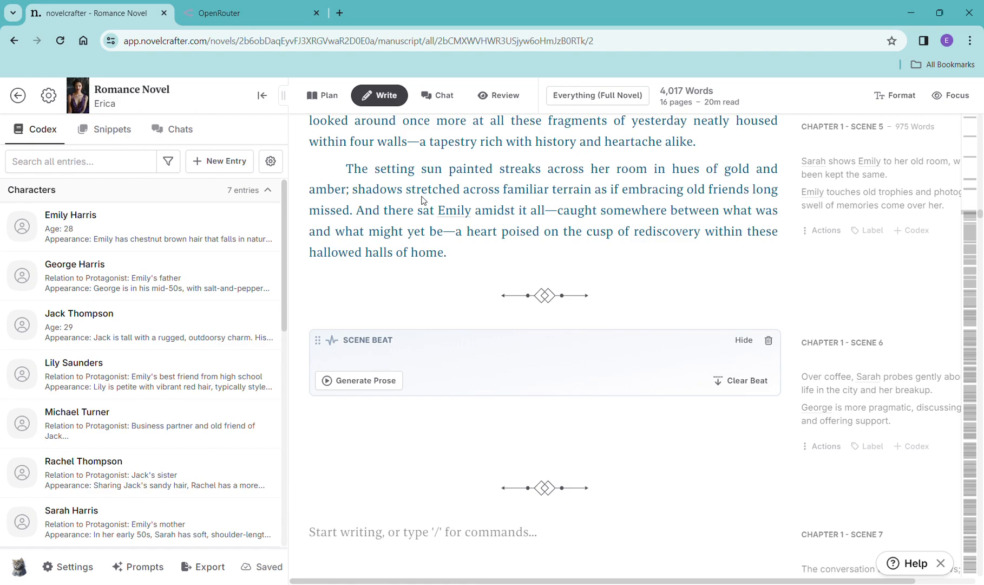
{"action": "type", "text": "Over coffee, Sarah probes gently about Emily's life in the city and her breakup. George is more pragmatic, discussing her plans and offering support."}
- Generate prose for the Scene 6 beat with OpenAI GPT-4 Turbo
{"action": "left_click", "coordinate": [360, 452]}
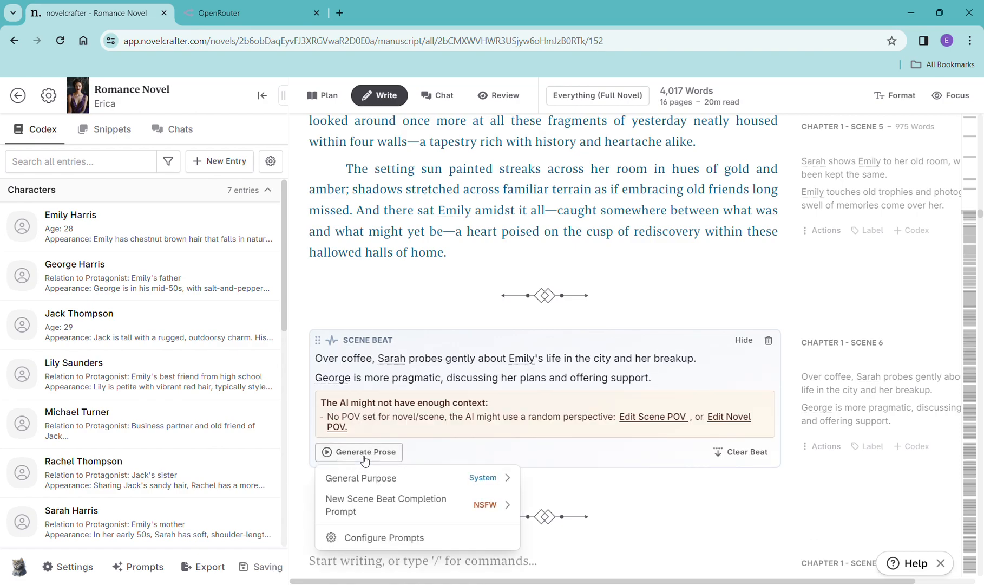
{"action": "mouse_move", "coordinate": [379, 477]}
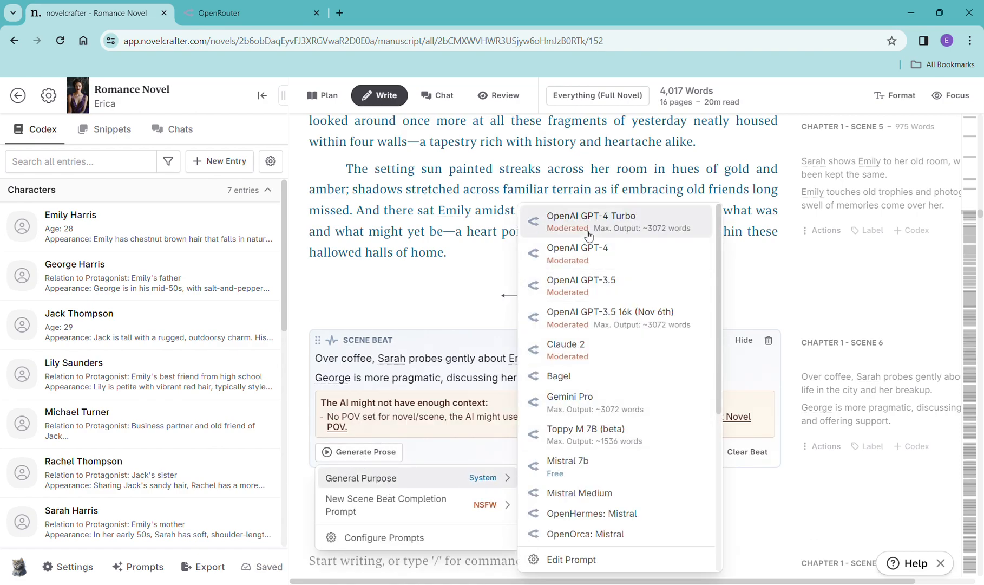
{"action": "left_click", "coordinate": [589, 222]}
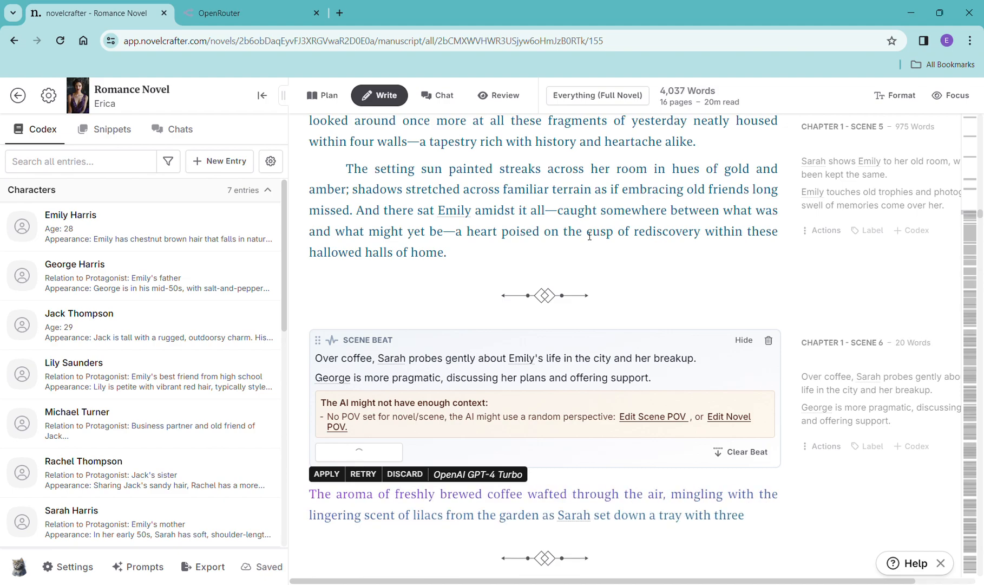
- Read through the generated Scene 6 prose
{"action": "scroll", "coordinate": [696, 304], "scroll_direction": "down", "scroll_amount": 3}
{"action": "scroll", "coordinate": [697, 306], "scroll_direction": "down", "scroll_amount": 3}
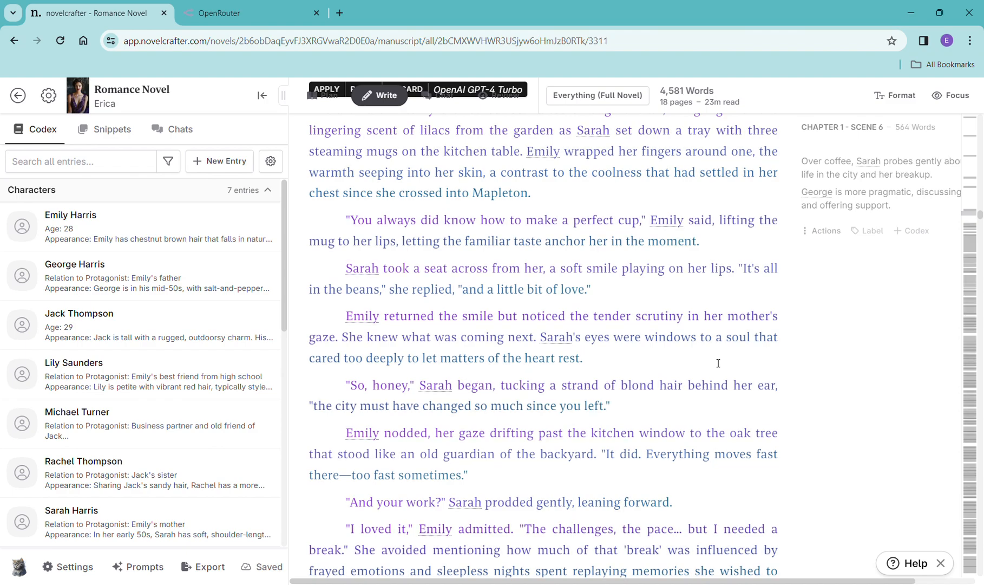
{"action": "scroll", "coordinate": [715, 352], "scroll_direction": "down", "scroll_amount": 9}
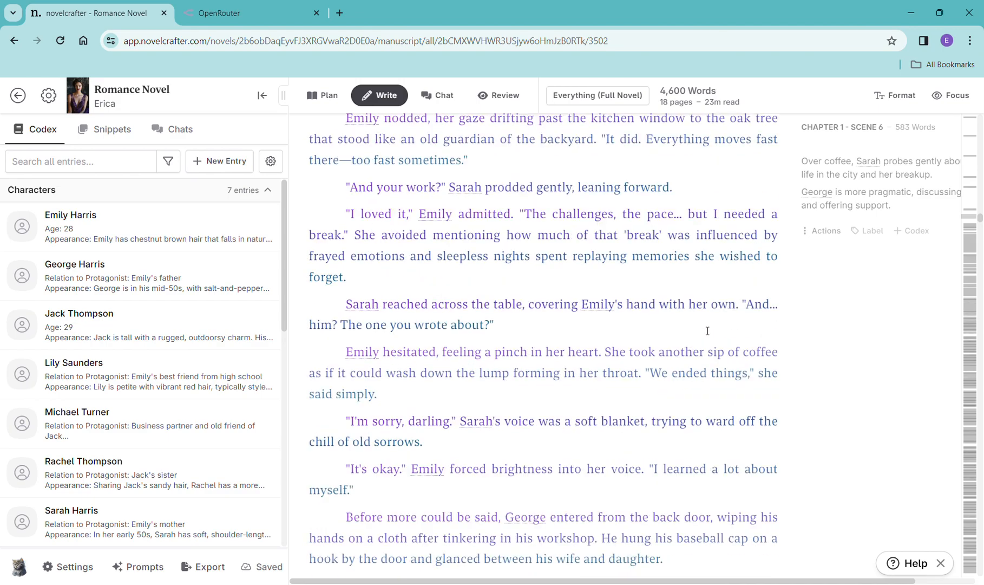
{"action": "scroll", "coordinate": [707, 330], "scroll_direction": "down", "scroll_amount": 15}
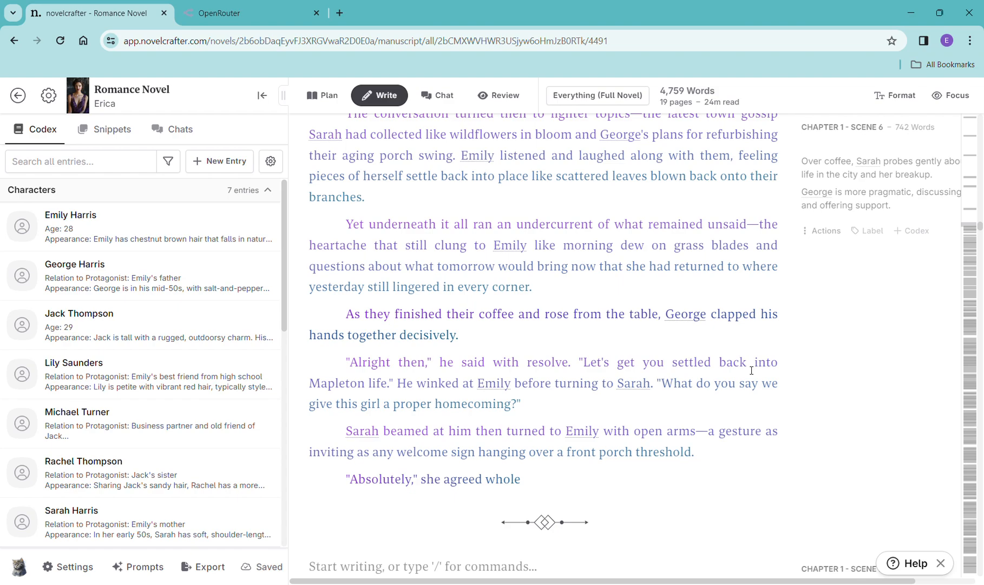
{"action": "scroll", "coordinate": [748, 370], "scroll_direction": "down", "scroll_amount": 3}
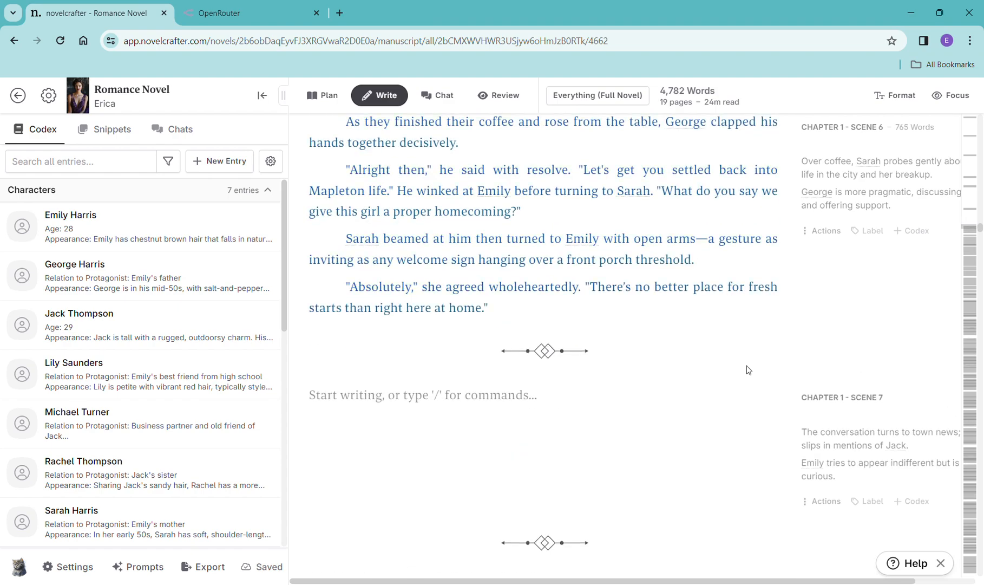
{"action": "scroll", "coordinate": [748, 369], "scroll_direction": "down", "scroll_amount": 1}
- Copy the Scene 7 summary and paste it into a new scene beat in Chapter 1 Scene 7
{"action": "left_click_drag", "start_coordinate": [797, 364], "coordinate": [858, 412]}
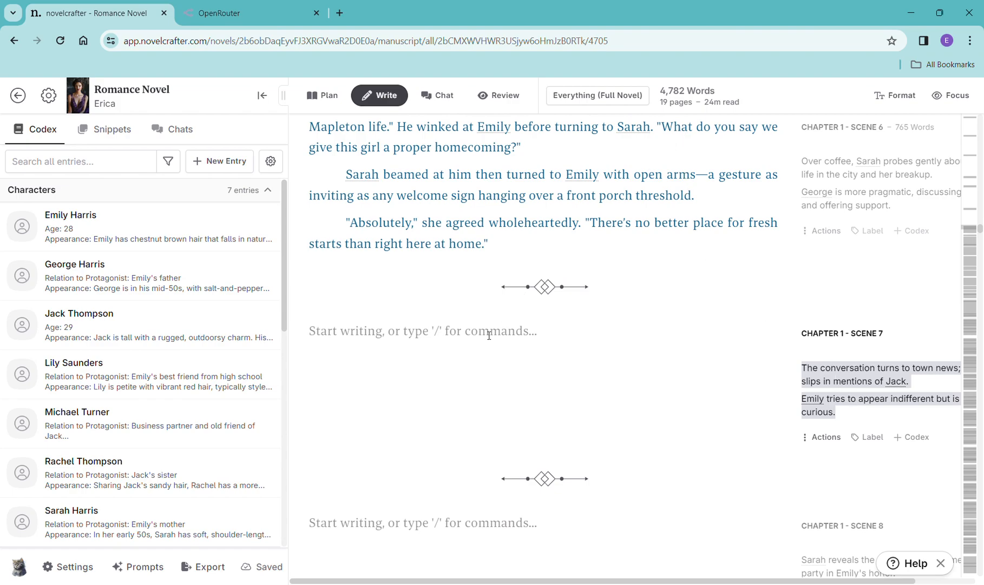
{"action": "left_click", "coordinate": [465, 342]}
{"action": "type", "text": "/"}
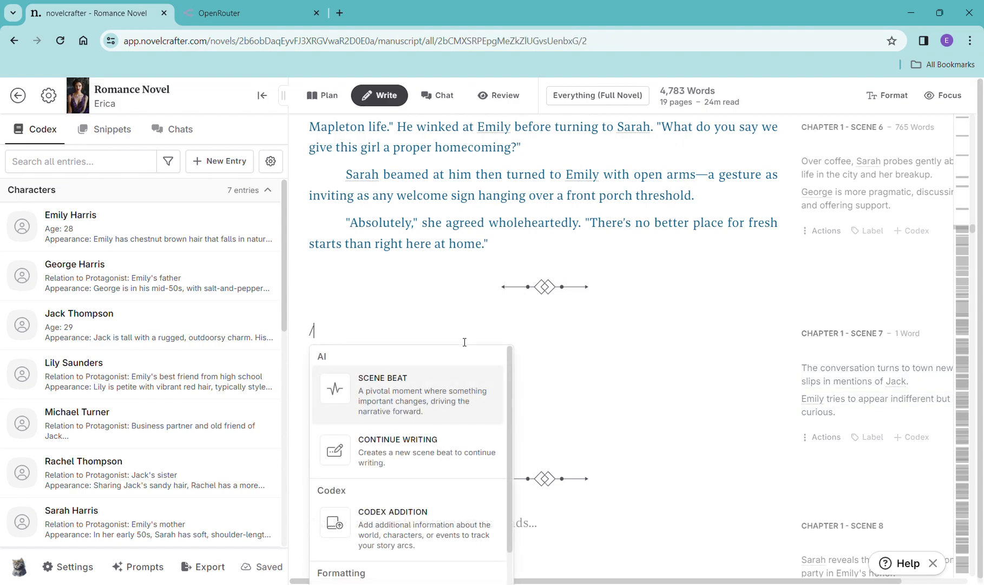
{"action": "left_click", "coordinate": [447, 388]}
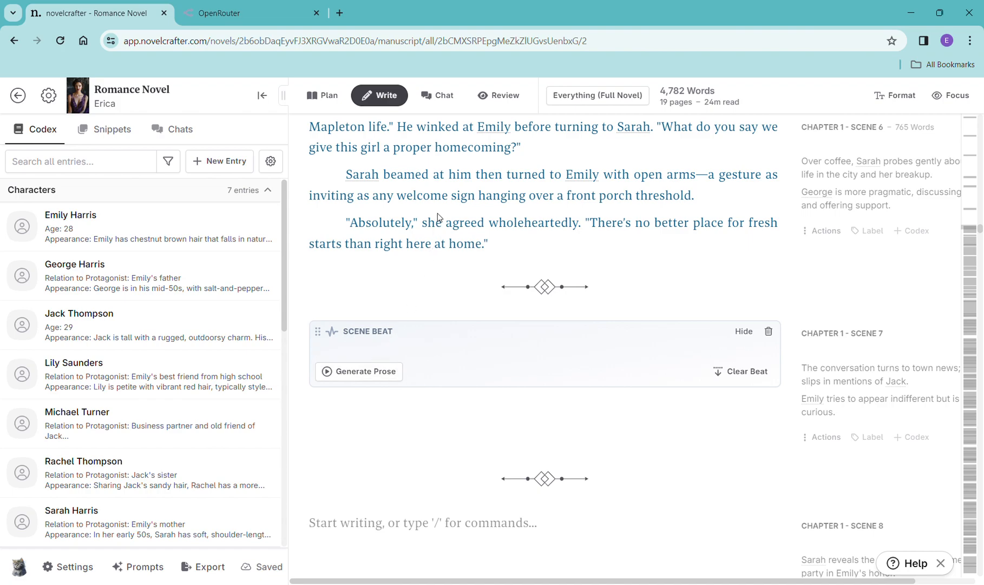
{"action": "type", "text": "The conversation turns to town news; Sarah slips in mentions of Jack. Emily tries to appear indifferent but is secretly curious."}
- Generate prose for the Scene 7 beat with OpenAI GPT-4 Turbo
{"action": "left_click", "coordinate": [384, 444]}
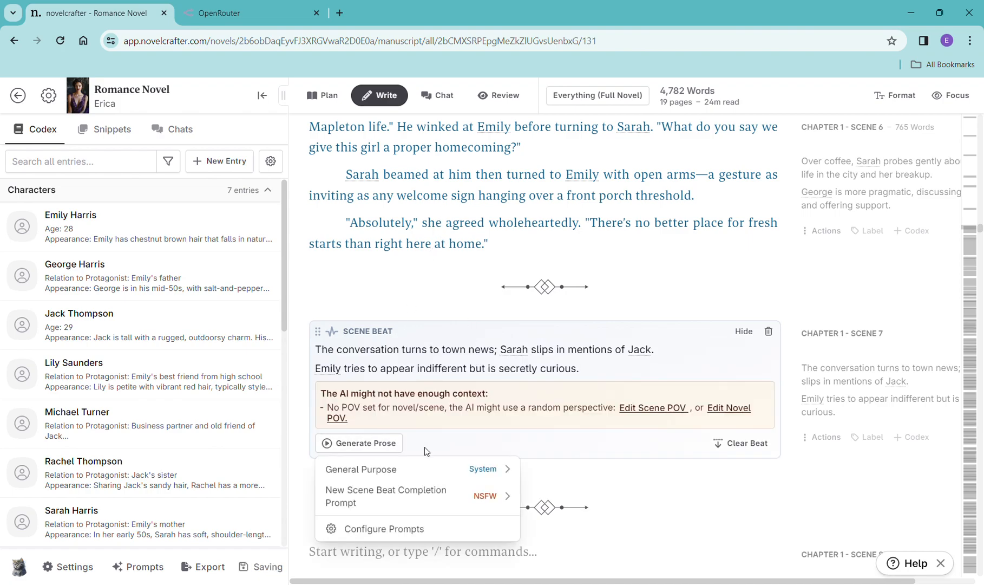
{"action": "mouse_move", "coordinate": [423, 469]}
{"action": "left_click", "coordinate": [615, 219]}
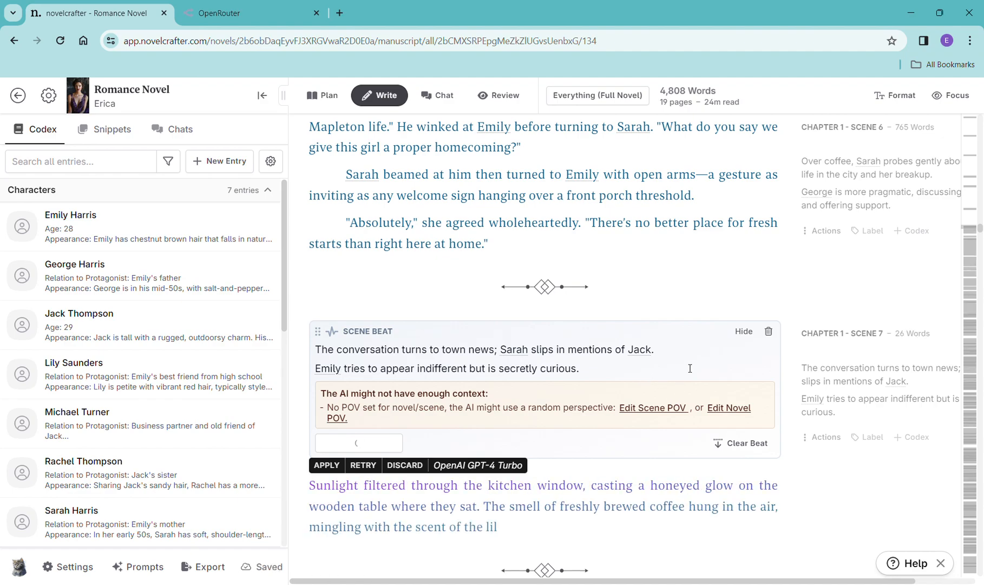
- Read through the generated Scene 7 prose
{"action": "scroll", "coordinate": [688, 366], "scroll_direction": "down", "scroll_amount": 5}
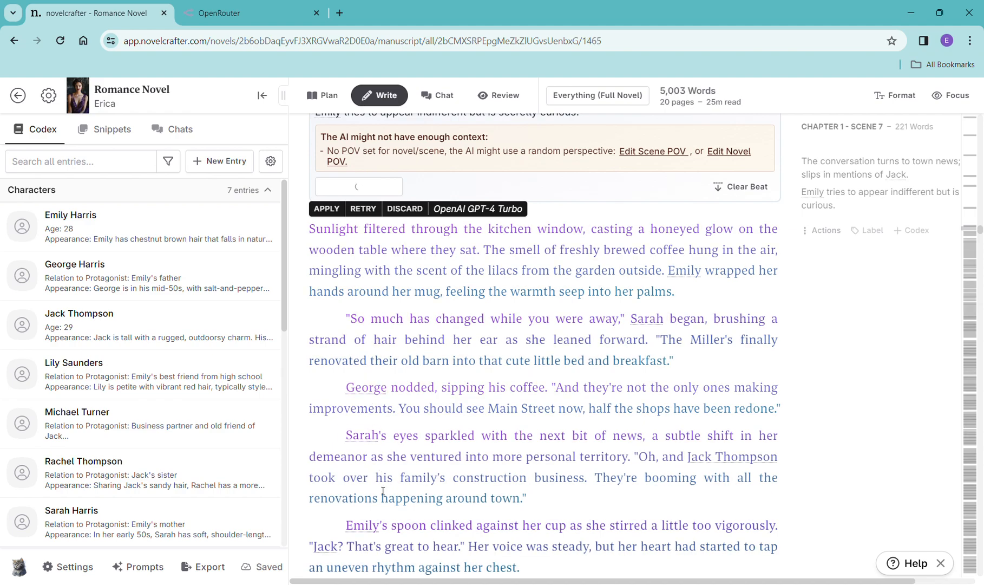
{"action": "mouse_move", "coordinate": [371, 392]}
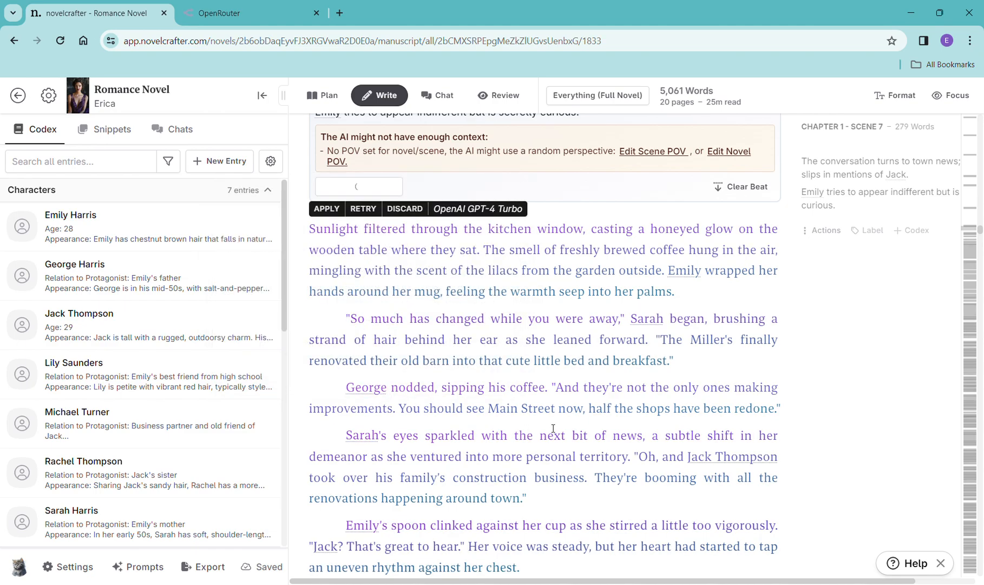
{"action": "scroll", "coordinate": [575, 437], "scroll_direction": "down", "scroll_amount": 4}
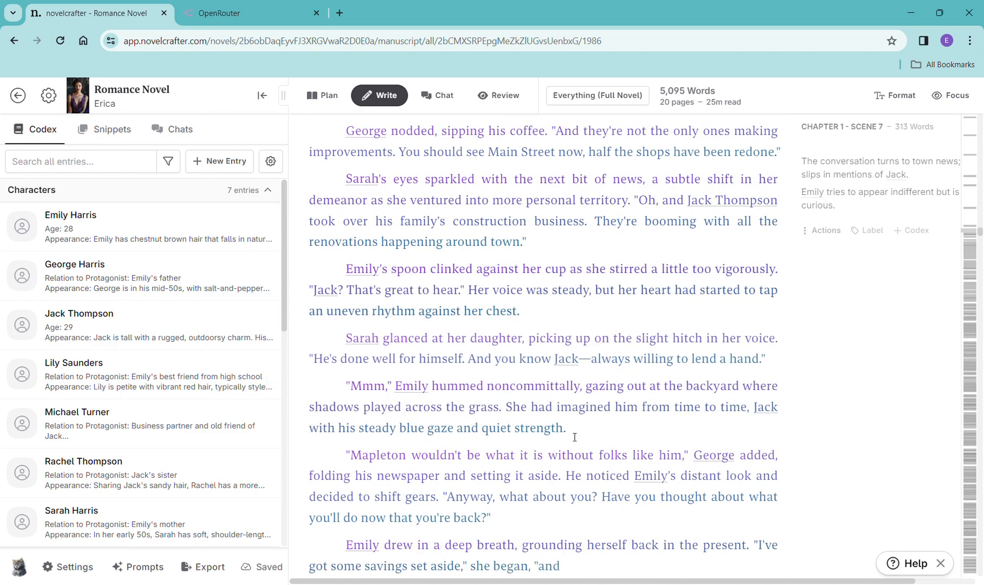
{"action": "scroll", "coordinate": [575, 438], "scroll_direction": "down", "scroll_amount": 4}
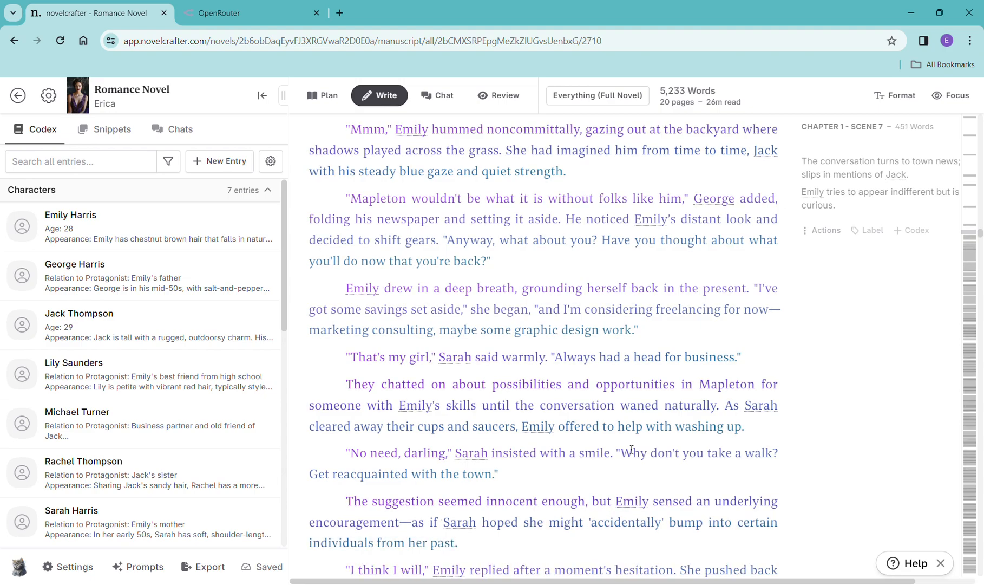
{"action": "scroll", "coordinate": [670, 427], "scroll_direction": "down", "scroll_amount": 10}
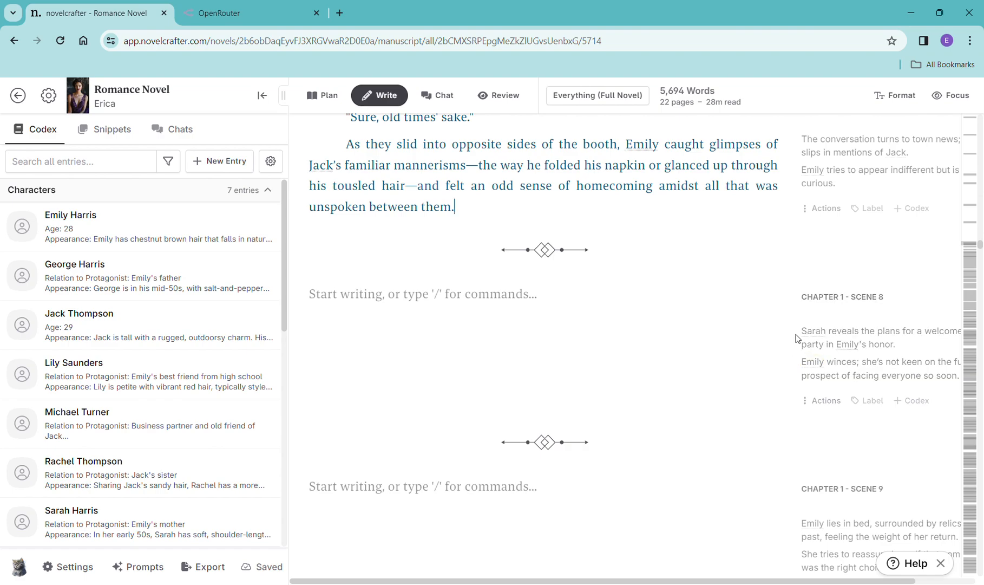
- Copy the Scene 8 summary and paste it into a new scene beat in Chapter 1 Scene 8
{"action": "left_click_drag", "start_coordinate": [802, 331], "coordinate": [953, 399]}
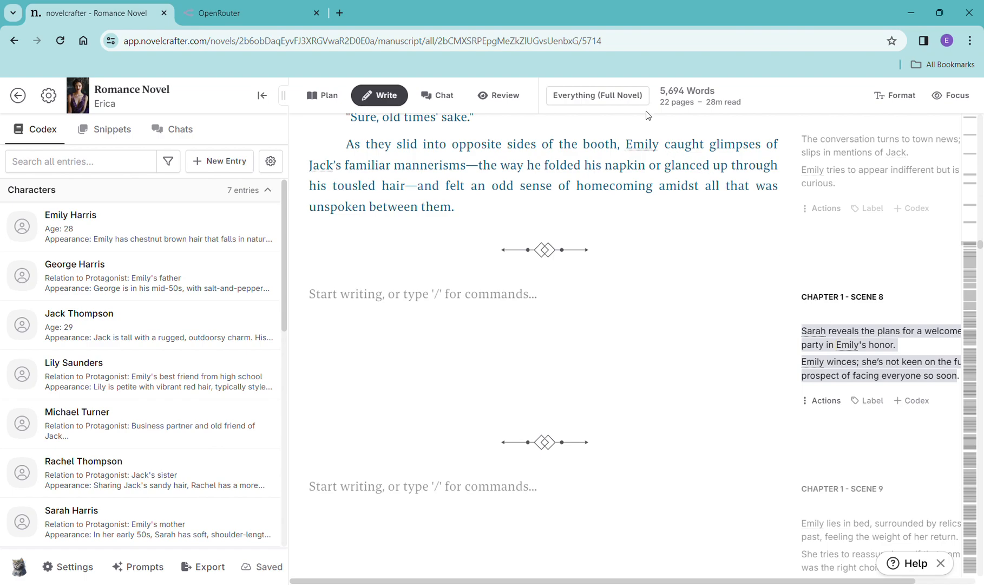
{"action": "left_click", "coordinate": [427, 321]}
{"action": "type", "text": "/"}
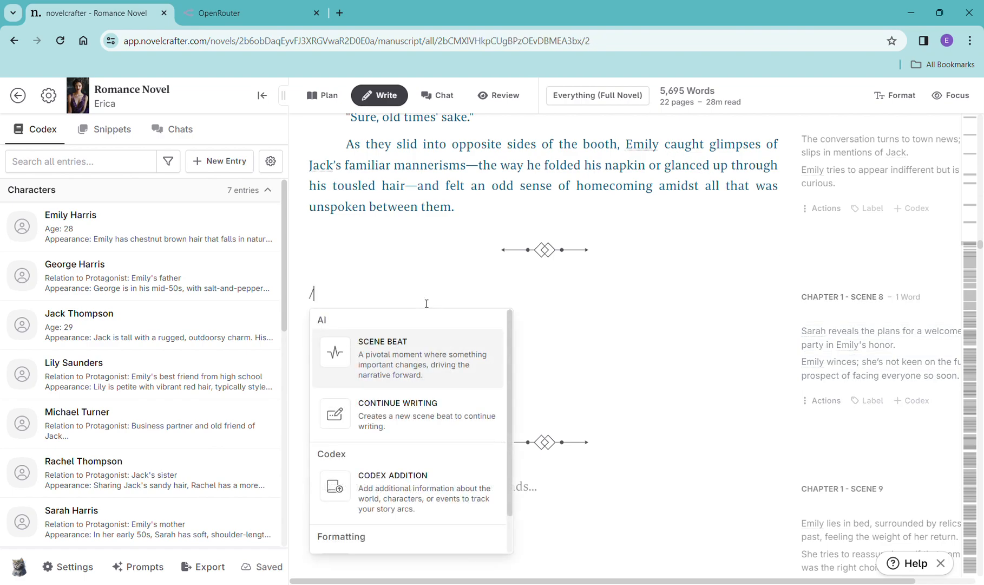
{"action": "left_click", "coordinate": [422, 366]}
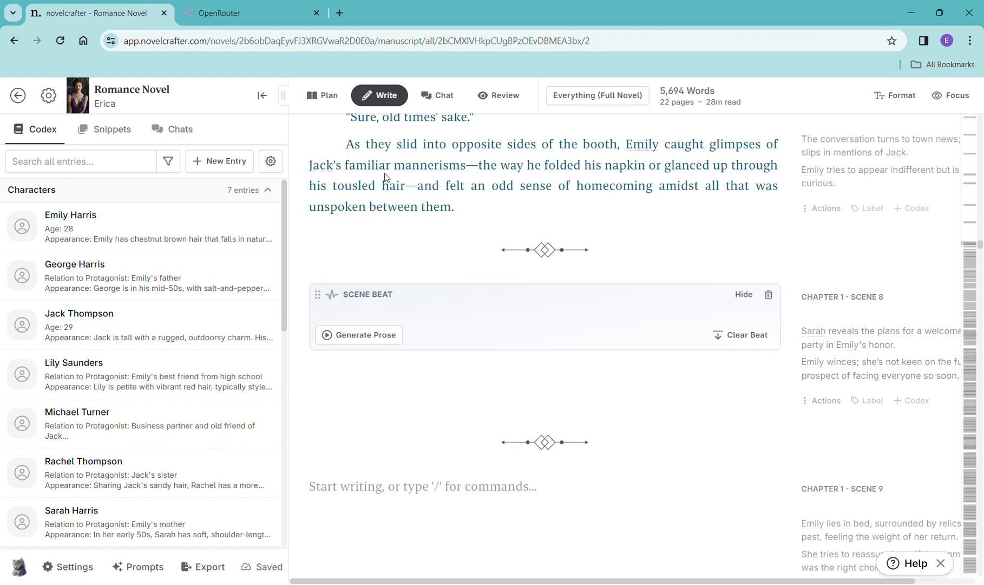
{"action": "type", "text": "Sarah reveals the plans for a welcome home party in Emily's honor. Emily winces; she’s not keen on the fuss or the prospect of facing everyone so soon"}
- Generate prose for the Scene 8 beat with OpenAI GPT-4 Turbo
{"action": "left_click", "coordinate": [349, 406]}
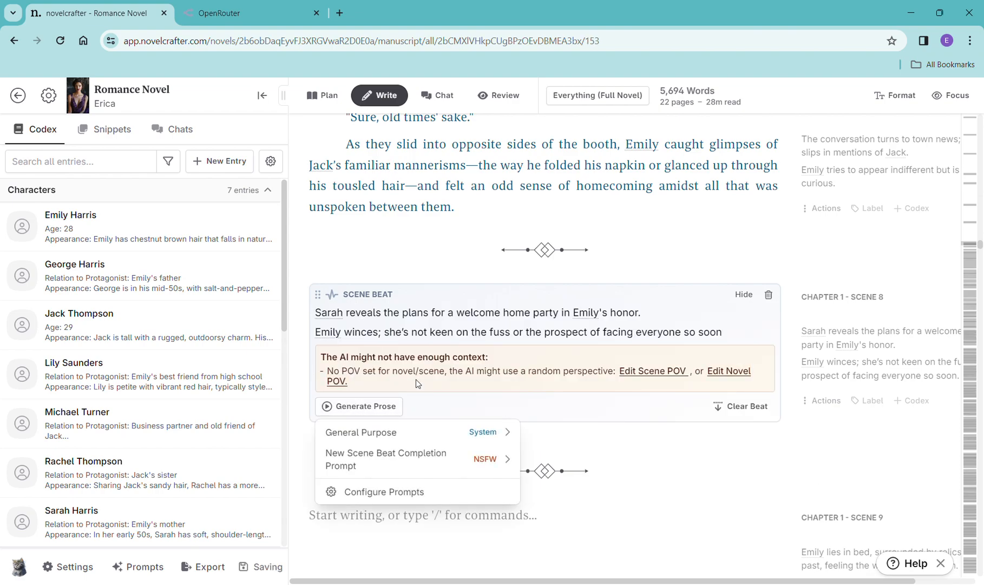
{"action": "mouse_move", "coordinate": [402, 436]}
{"action": "left_click", "coordinate": [615, 222]}
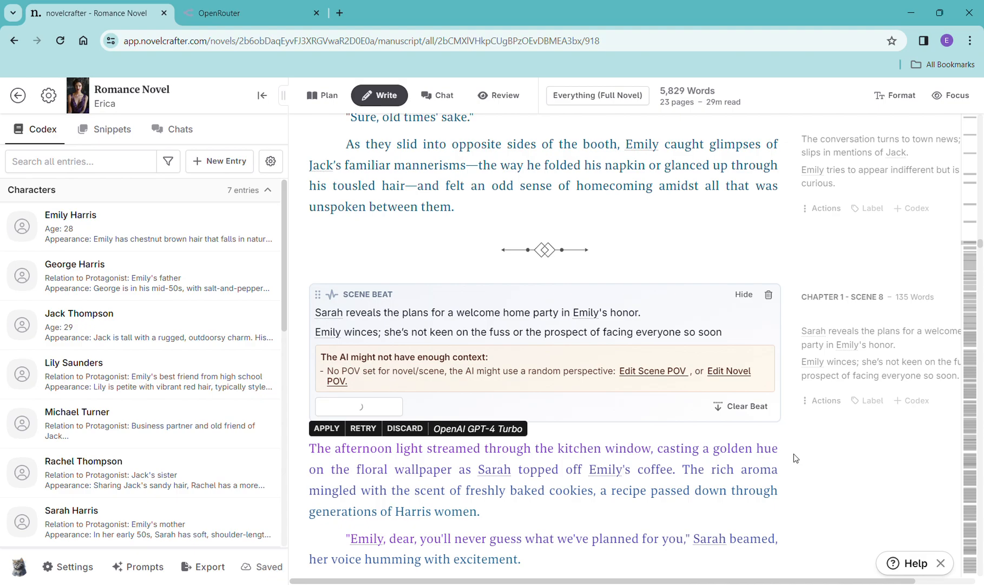
- Read through the generated Scene 8 prose
{"action": "scroll", "coordinate": [798, 458], "scroll_direction": "down", "scroll_amount": 5}
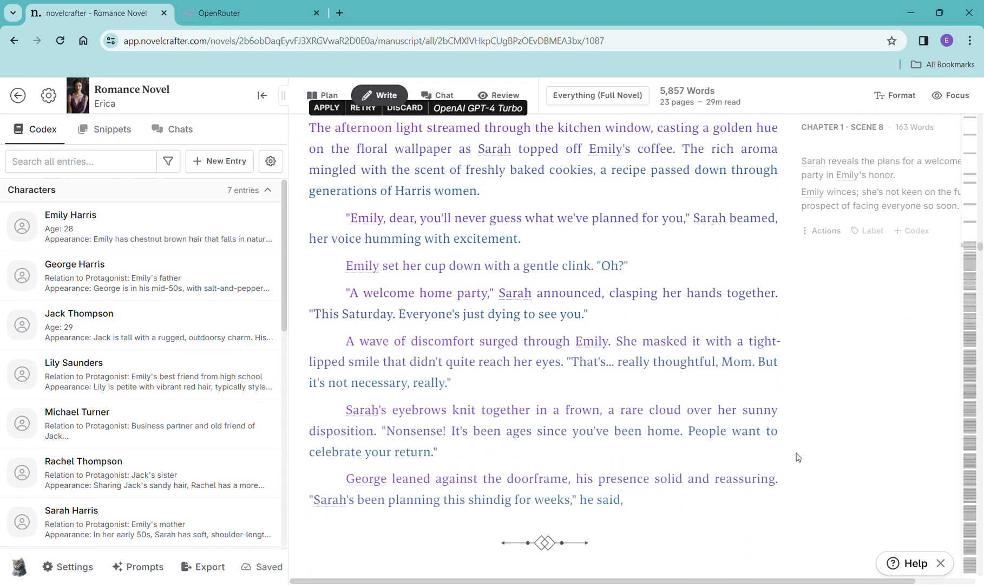
{"action": "scroll", "coordinate": [798, 457], "scroll_direction": "down", "scroll_amount": 2}
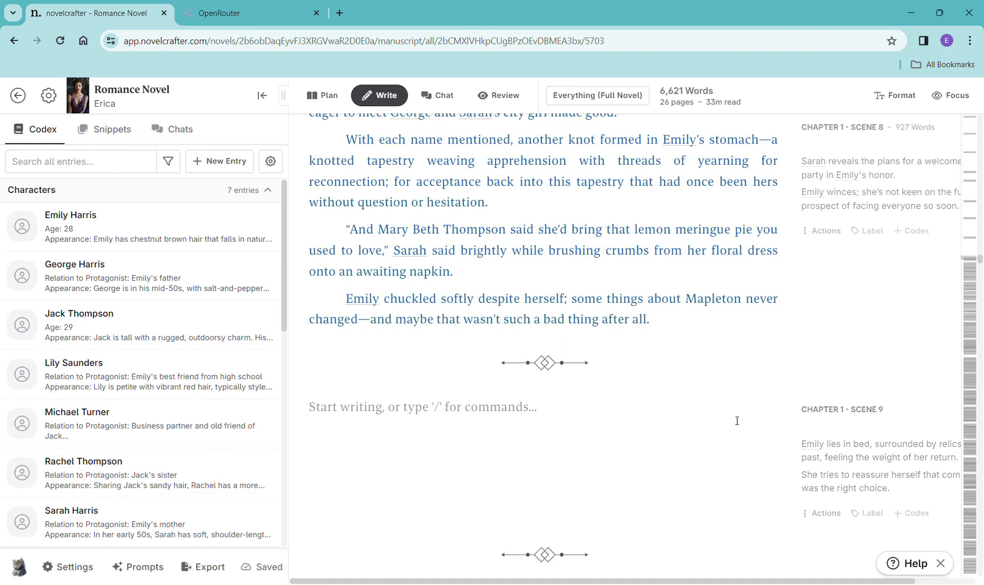
{"action": "scroll", "coordinate": [740, 424], "scroll_direction": "down", "scroll_amount": 1}
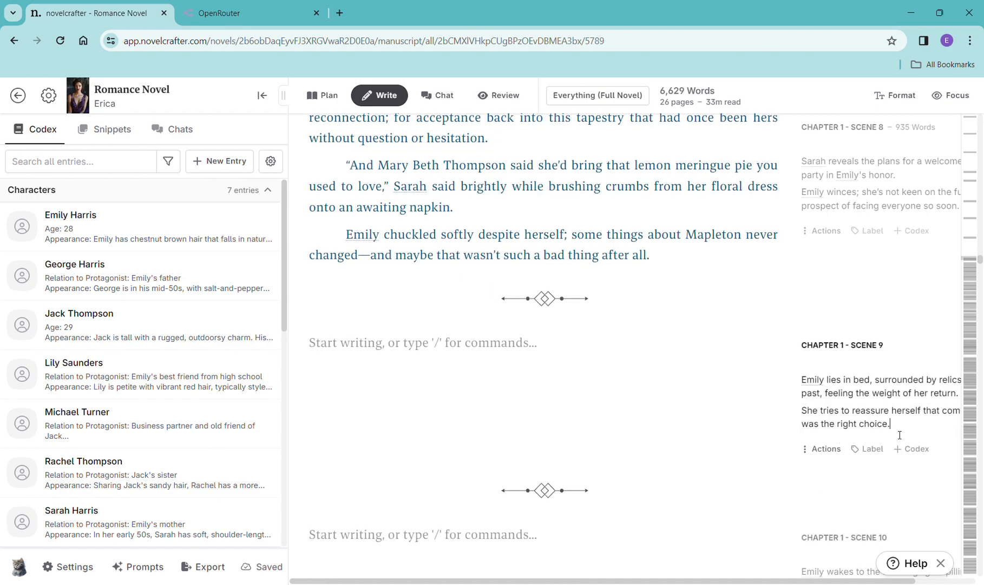
- Copy the Scene 9 summary and paste it into a new scene beat in Chapter 1 Scene 9
{"action": "left_click_drag", "start_coordinate": [900, 435], "coordinate": [806, 389]}
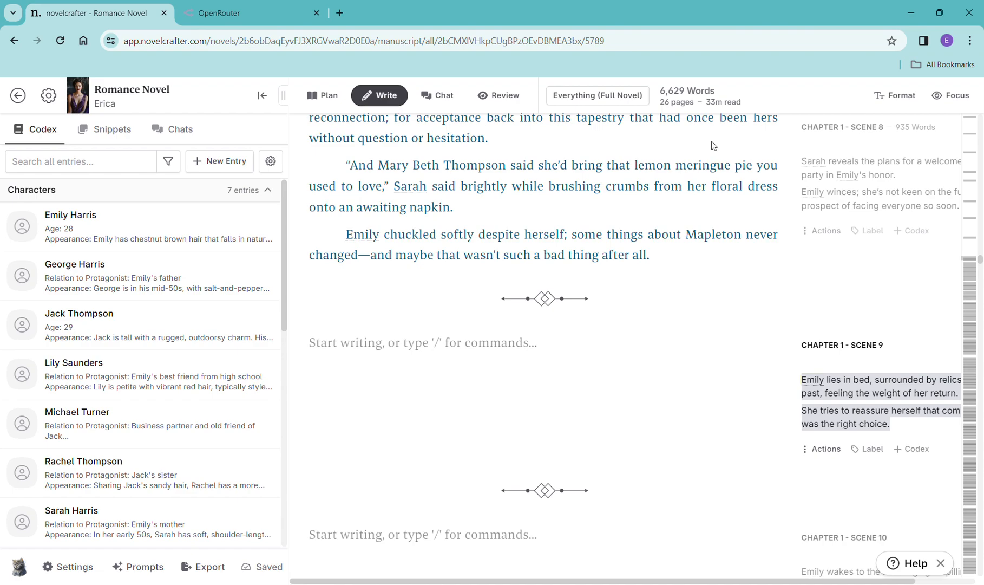
{"action": "left_click", "coordinate": [435, 352]}
{"action": "type", "text": "/"}
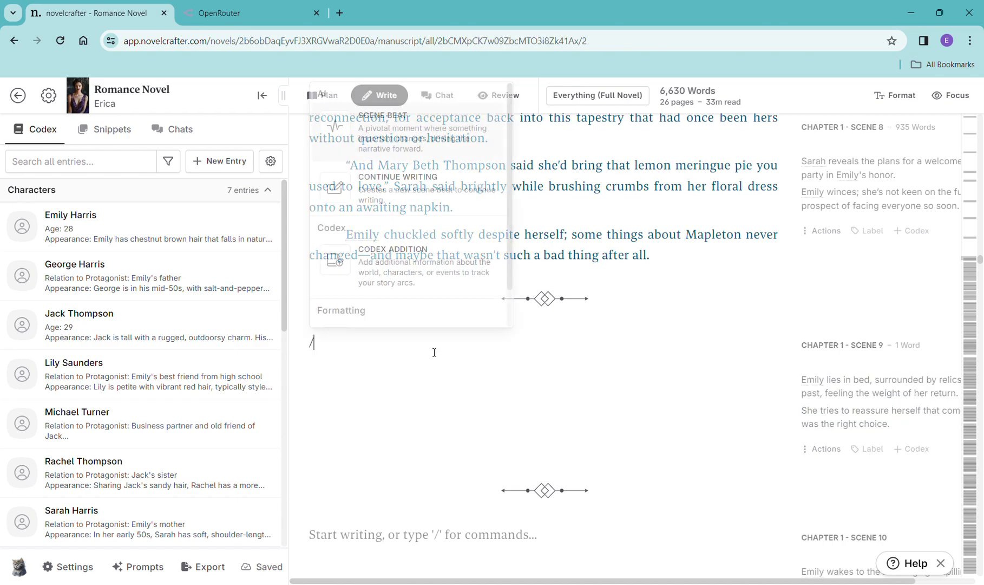
{"action": "left_click", "coordinate": [431, 154]}
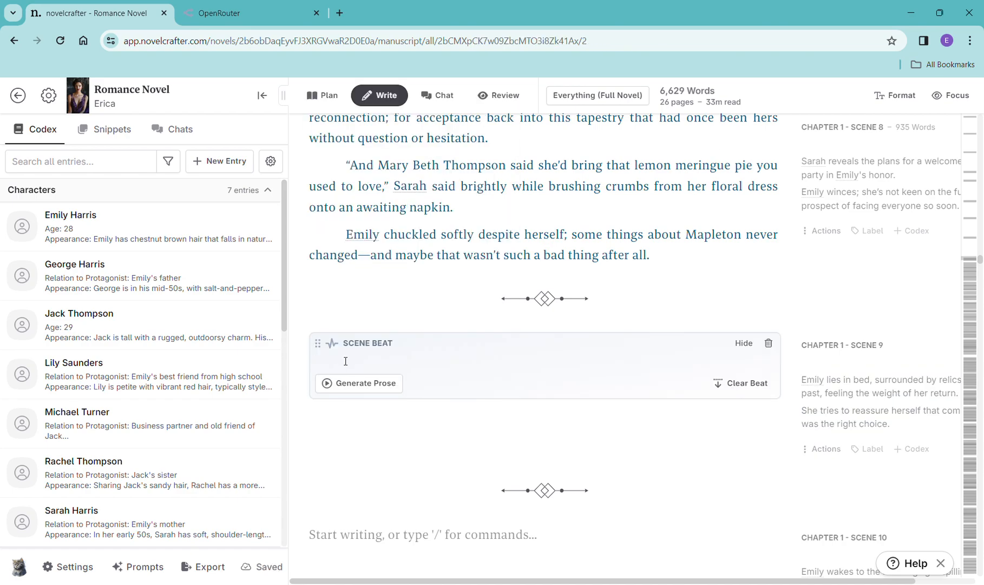
{"action": "type", "text": "Emily lies in bed, surrounded by relics of her past, feeling the weight of her return. She tries to reassure herself that coming back was the right choice."}
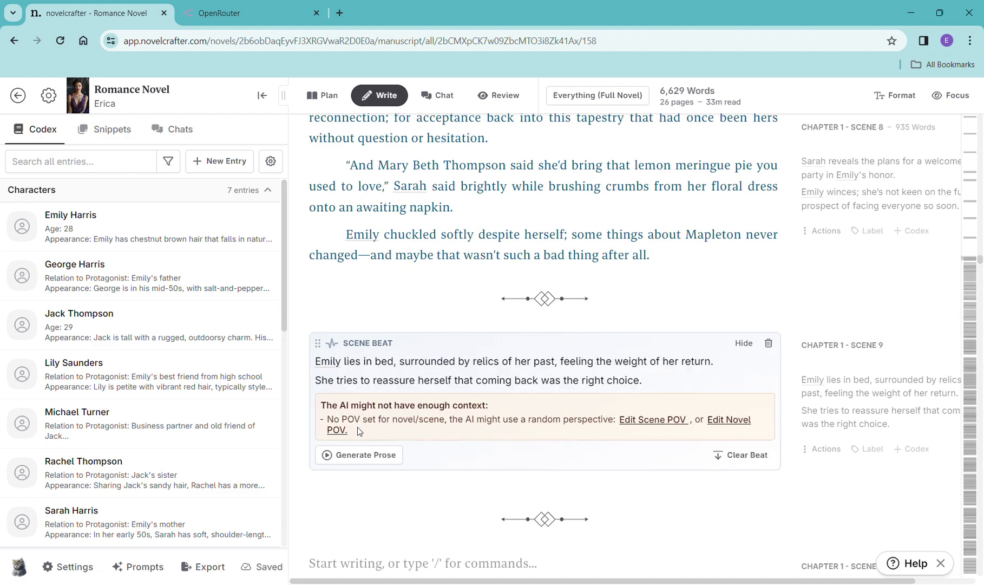
- Generate prose for the Scene 9 beat with OpenAI GPT-4 Turbo
{"action": "mouse_move", "coordinate": [504, 479]}
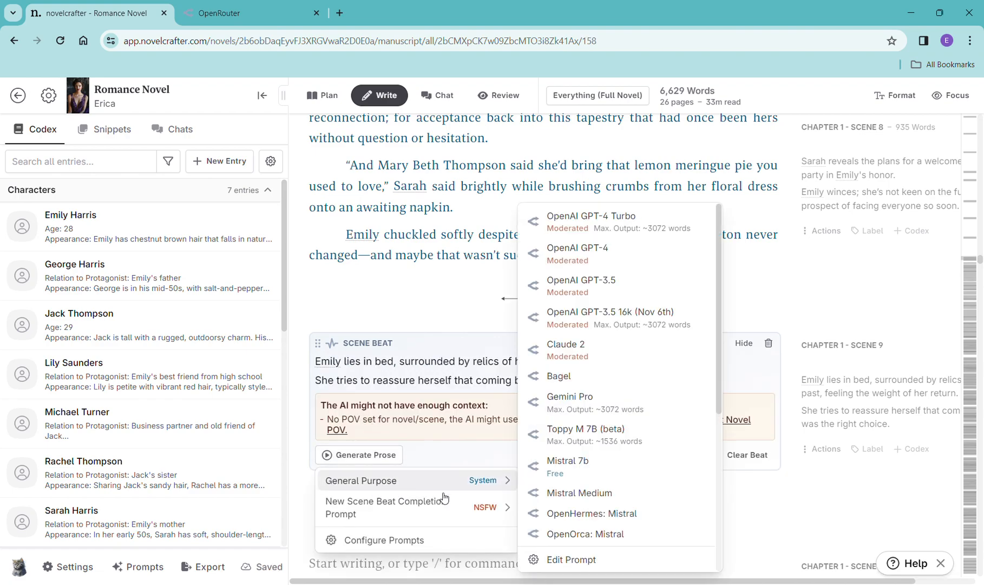
{"action": "left_click", "coordinate": [584, 226]}
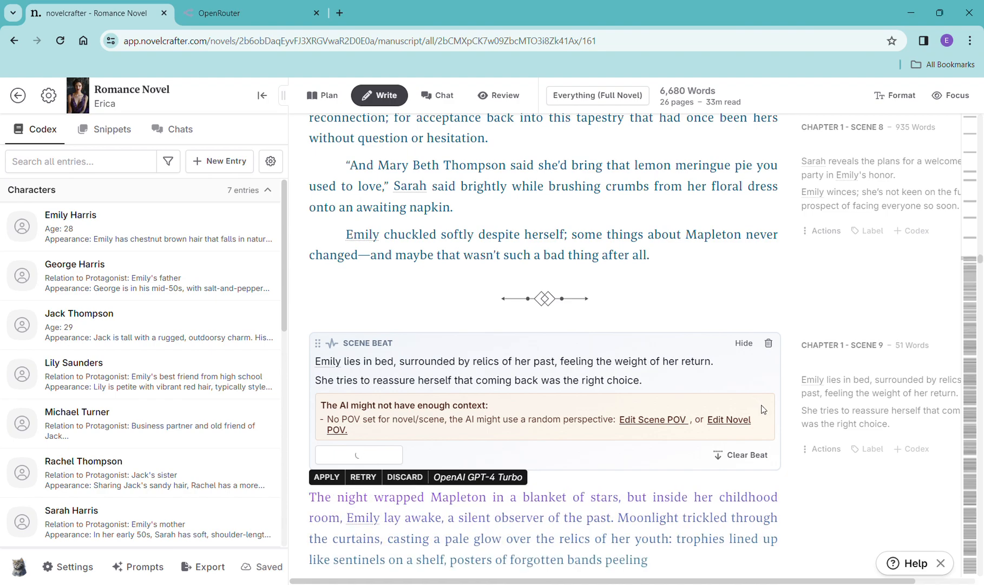
- Read through the generated Scene 9 prose
{"action": "scroll", "coordinate": [758, 406], "scroll_direction": "down", "scroll_amount": 5}
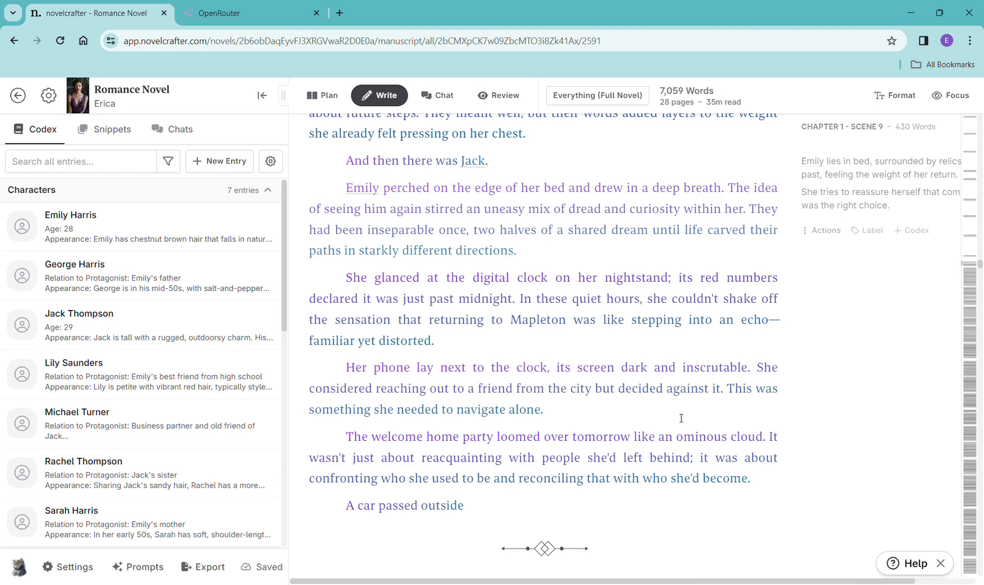
{"action": "scroll", "coordinate": [681, 423], "scroll_direction": "up", "scroll_amount": 5}
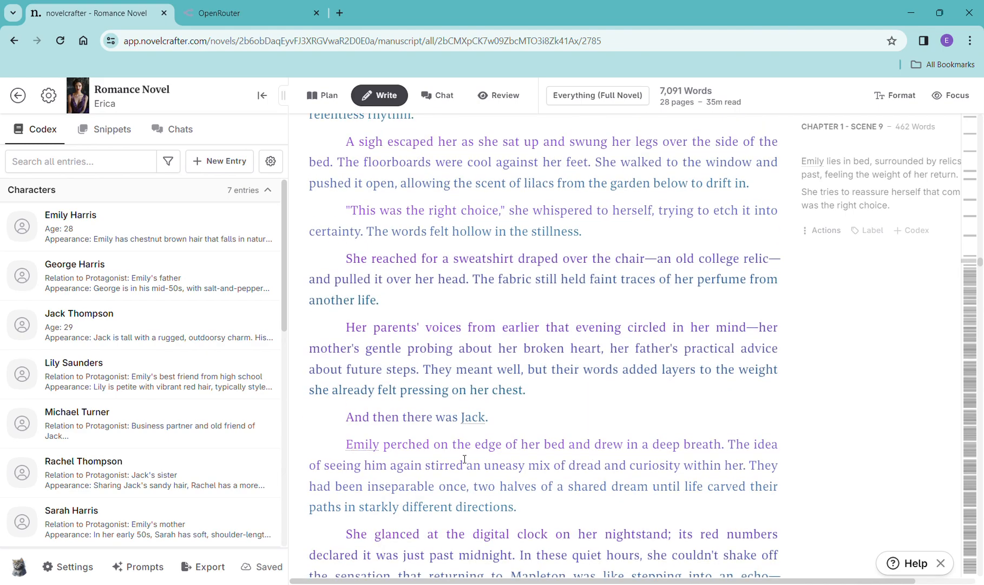
{"action": "scroll", "coordinate": [455, 449], "scroll_direction": "up", "scroll_amount": 10}
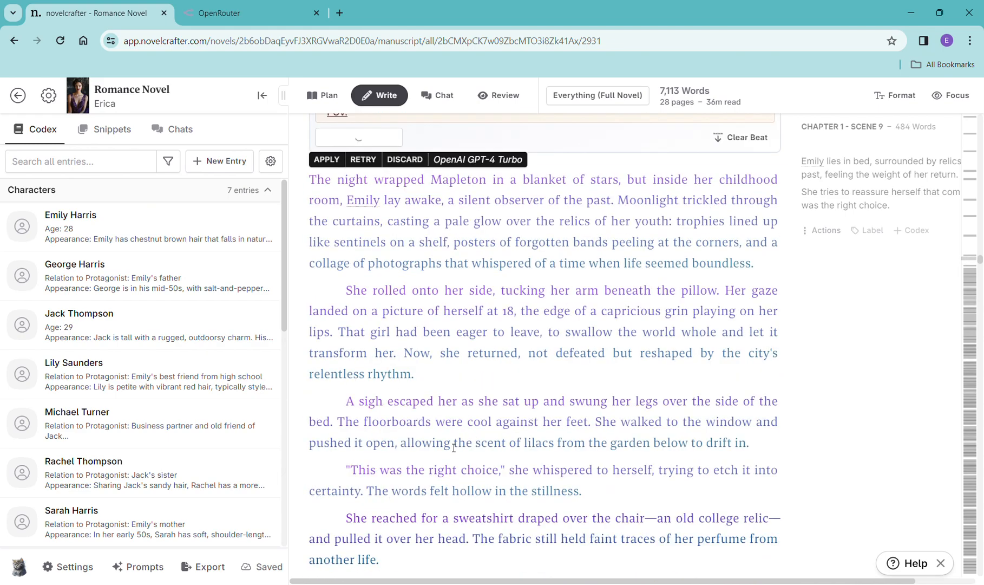
{"action": "scroll", "coordinate": [454, 446], "scroll_direction": "up", "scroll_amount": 6}
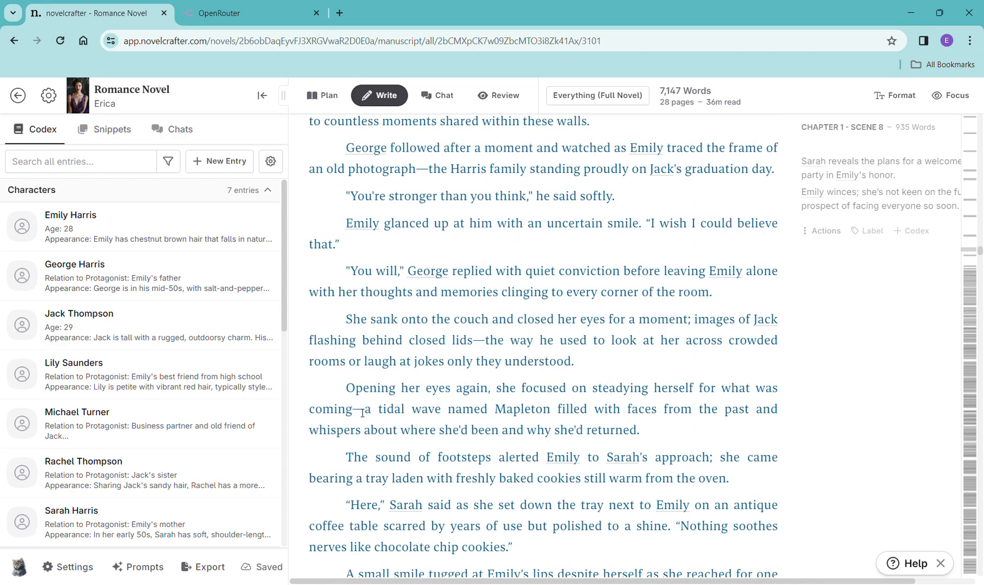
- Scroll back through the earlier Chapter 1 scenes to review the generated prose
{"action": "scroll", "coordinate": [387, 462], "scroll_direction": "up", "scroll_amount": 7}
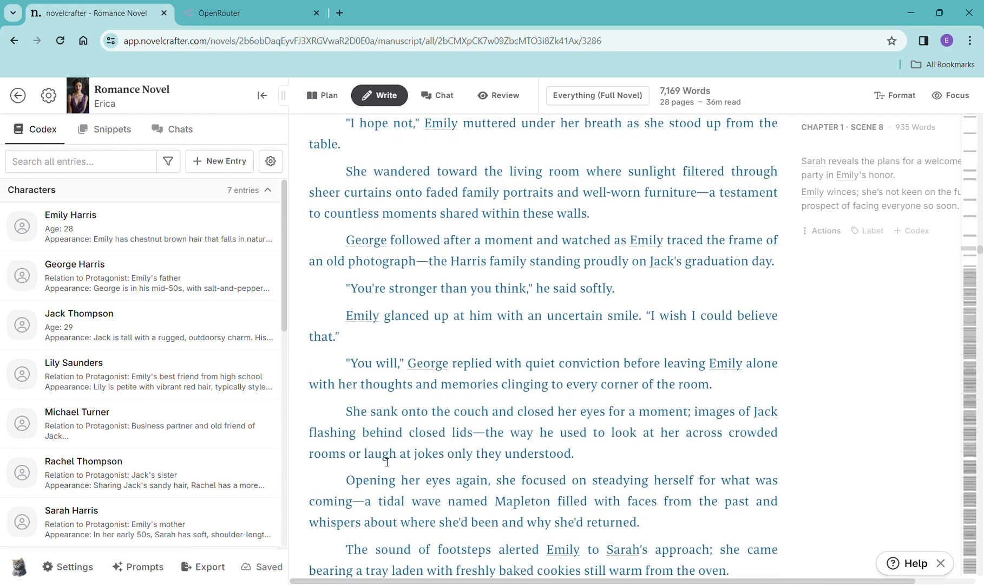
{"action": "scroll", "coordinate": [387, 461], "scroll_direction": "up", "scroll_amount": 6}
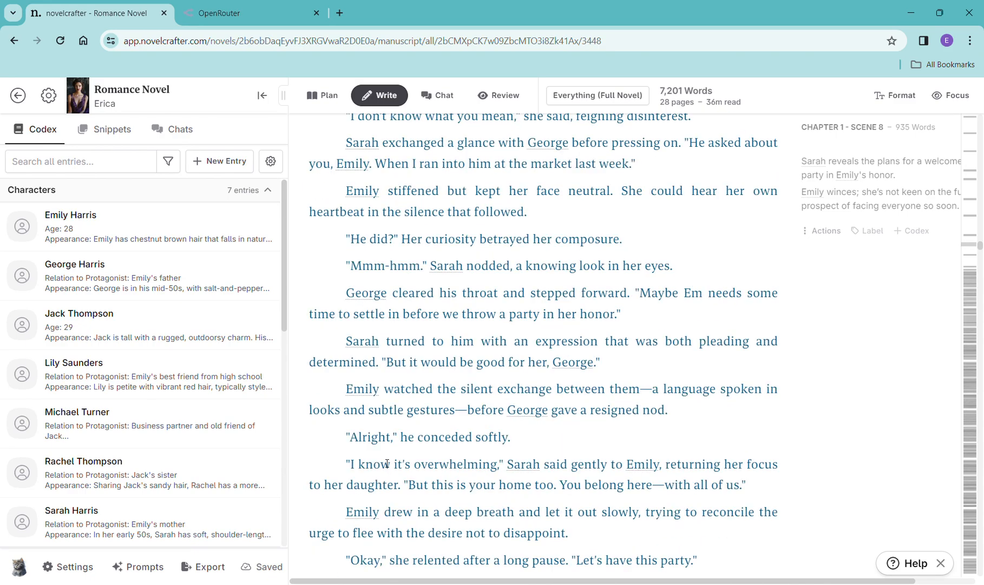
{"action": "scroll", "coordinate": [387, 462], "scroll_direction": "up", "scroll_amount": 3}
{"action": "scroll", "coordinate": [387, 463], "scroll_direction": "up", "scroll_amount": 9}
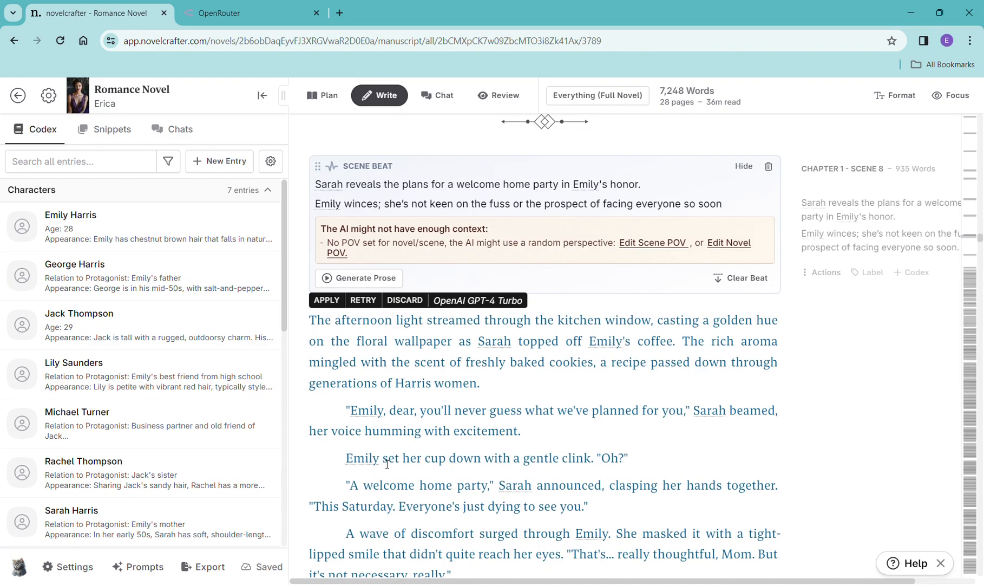
{"action": "scroll", "coordinate": [387, 463], "scroll_direction": "up", "scroll_amount": 6}
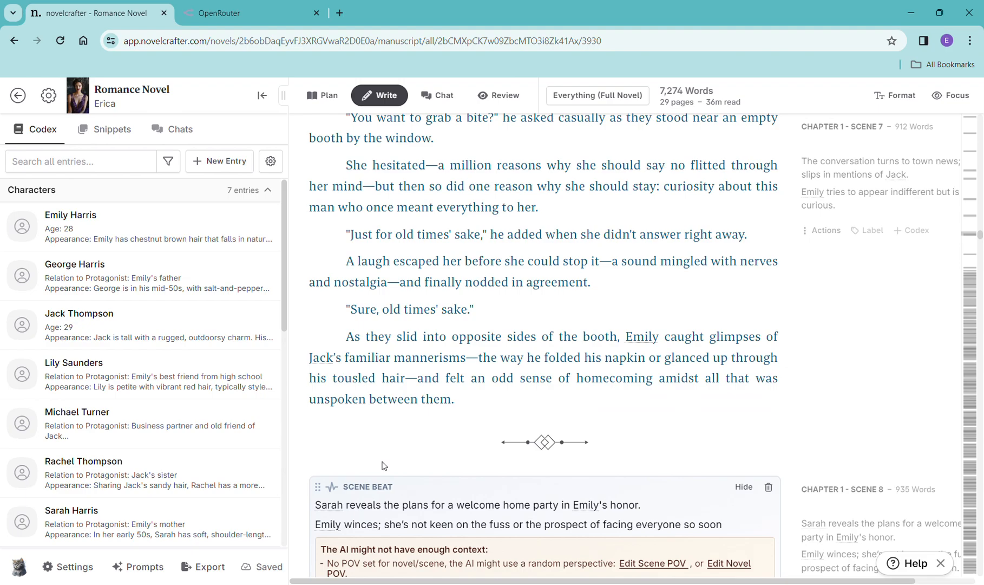
{"action": "scroll", "coordinate": [383, 465], "scroll_direction": "up", "scroll_amount": 3}
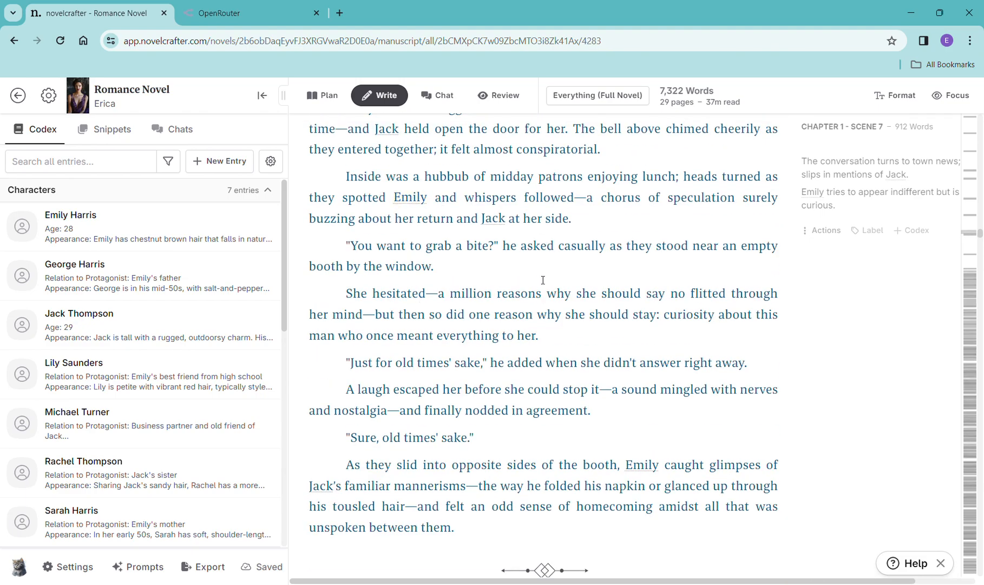
{"action": "scroll", "coordinate": [542, 293], "scroll_direction": "down", "scroll_amount": 10}
{"action": "scroll", "coordinate": [536, 317], "scroll_direction": "down", "scroll_amount": 20}
{"action": "scroll", "coordinate": [537, 320], "scroll_direction": "down", "scroll_amount": 20}
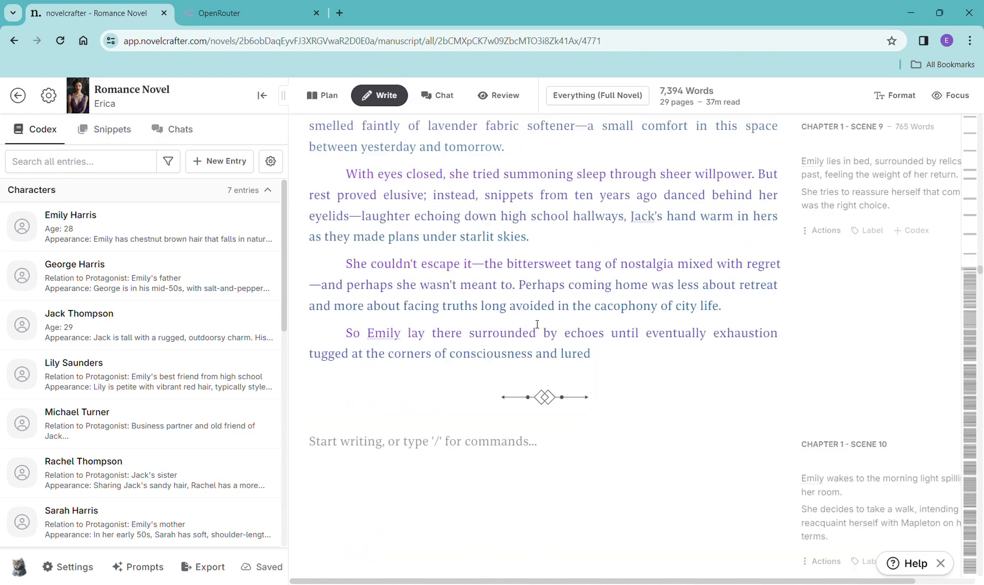
{"action": "scroll", "coordinate": [538, 324], "scroll_direction": "down", "scroll_amount": 6}
{"action": "scroll", "coordinate": [534, 325], "scroll_direction": "up", "scroll_amount": 2}
{"action": "scroll", "coordinate": [538, 326], "scroll_direction": "down", "scroll_amount": 1}
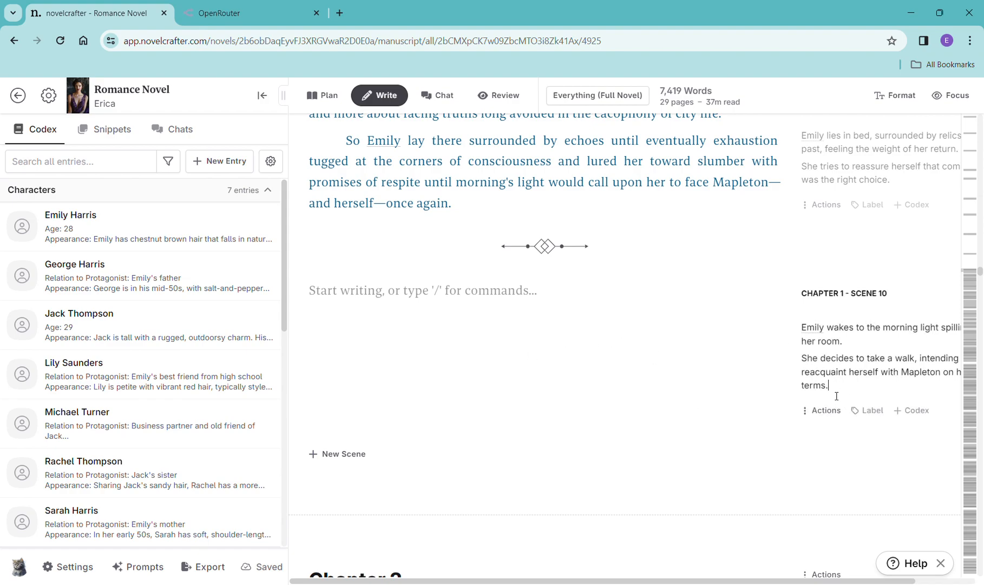
- Copy the Scene 10 summary and paste it into a new scene beat in Chapter 1 Scene 10
{"action": "left_click_drag", "start_coordinate": [843, 395], "coordinate": [795, 335]}
{"action": "key", "text": "ctrl+c"}
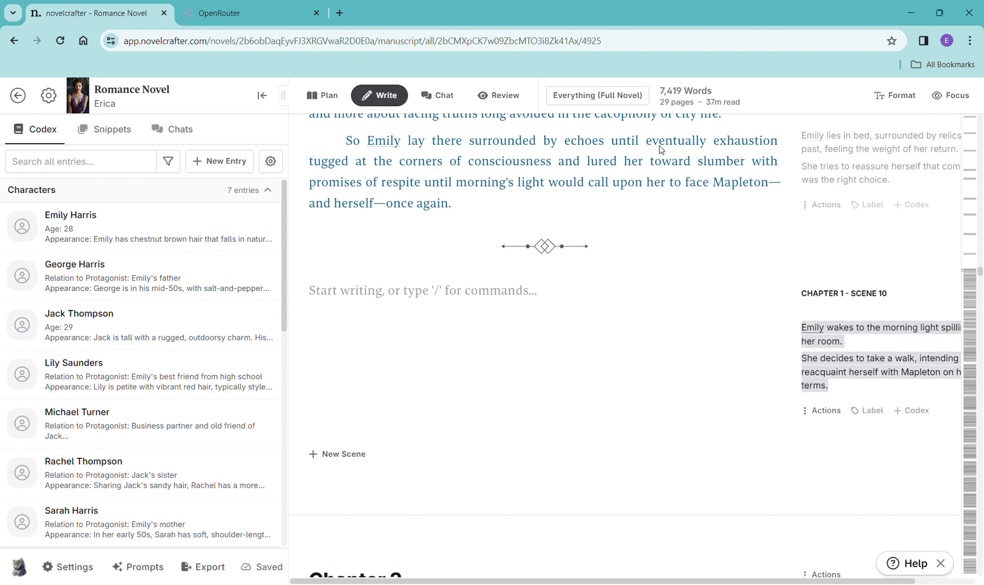
{"action": "left_click", "coordinate": [456, 299]}
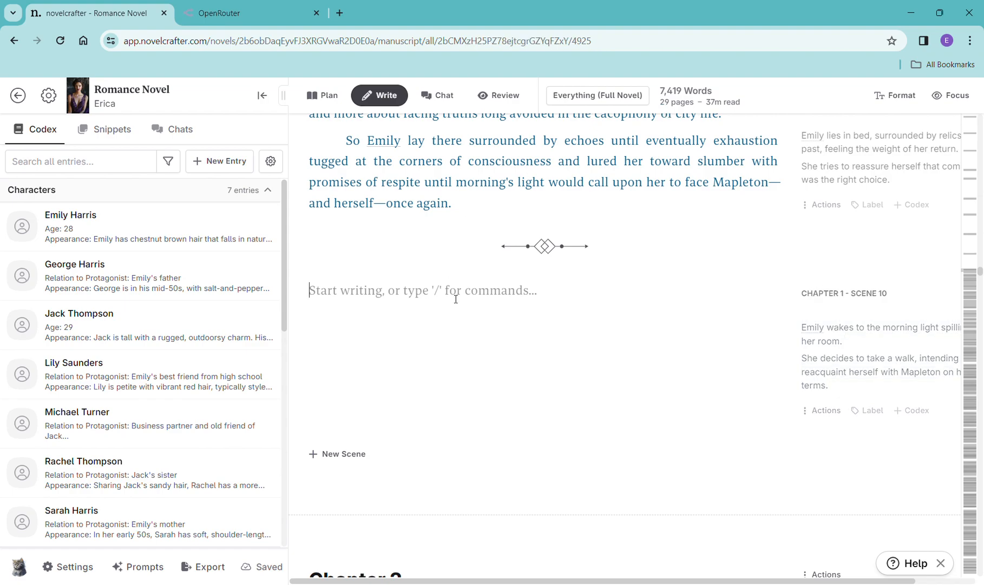
{"action": "type", "text": "/"}
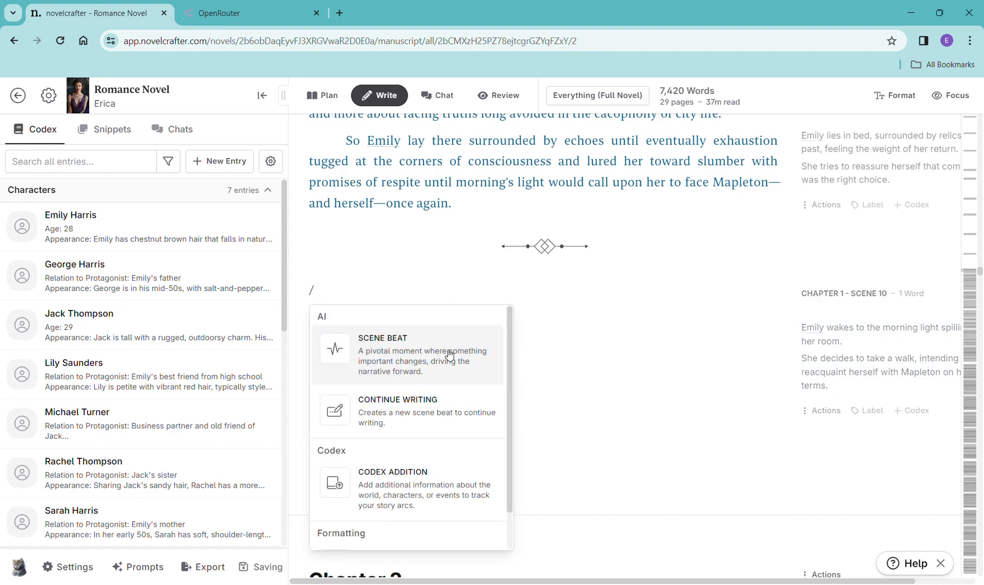
{"action": "left_click", "coordinate": [449, 354]}
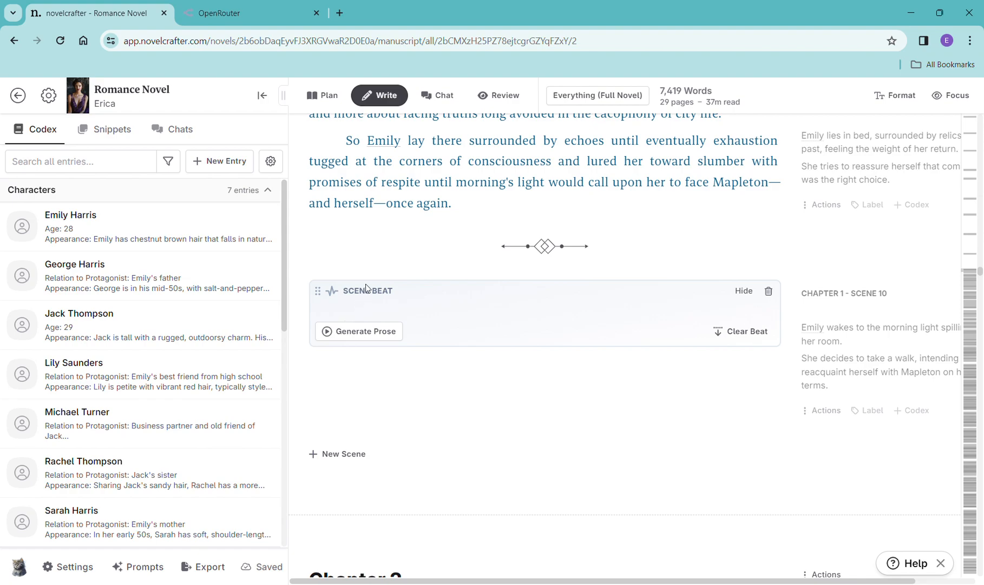
{"action": "key", "text": "ctrl+v"}
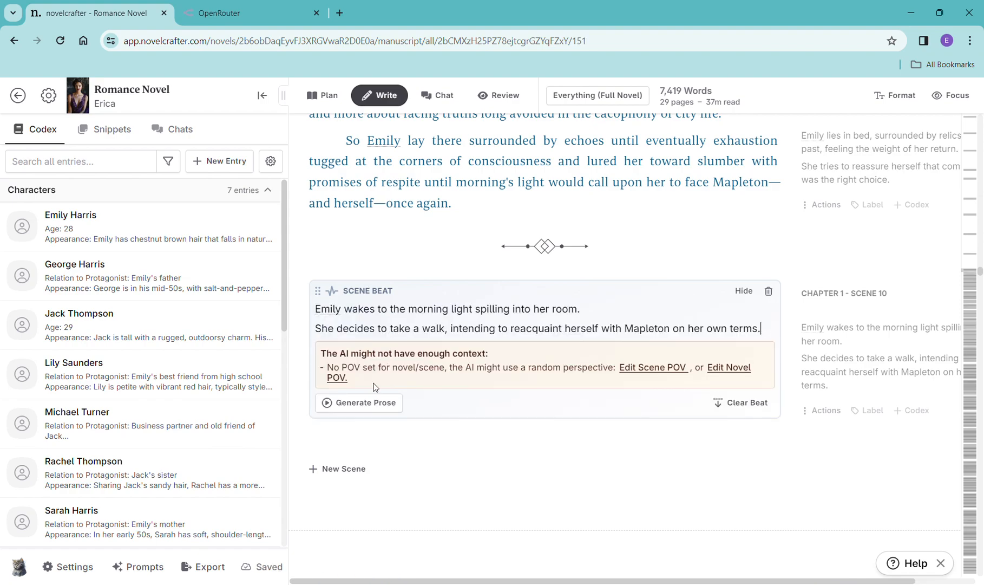
- Generate prose for the Scene 10 beat with OpenAI GPT-4 Turbo
{"action": "left_click", "coordinate": [367, 414]}
{"action": "mouse_move", "coordinate": [362, 428]}
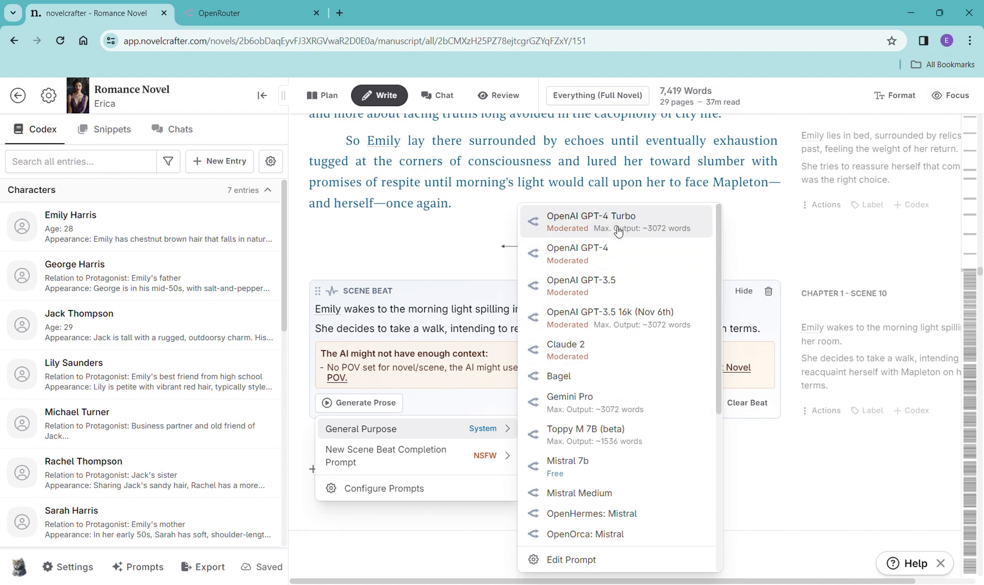
{"action": "left_click", "coordinate": [618, 222]}
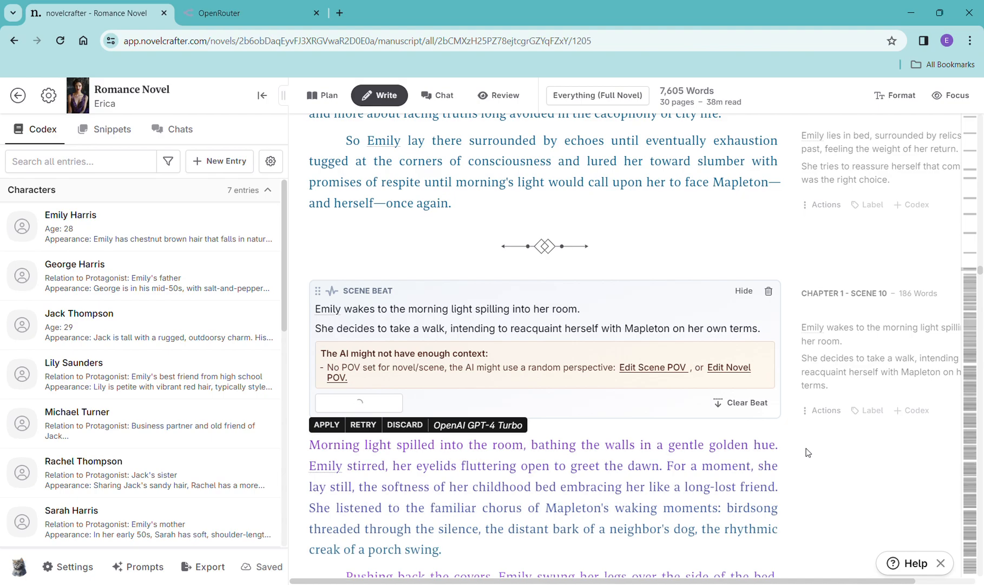
- Read through the generated Scene 10 prose
{"action": "scroll", "coordinate": [808, 452], "scroll_direction": "down", "scroll_amount": 4}
{"action": "scroll", "coordinate": [808, 452], "scroll_direction": "down", "scroll_amount": 1}
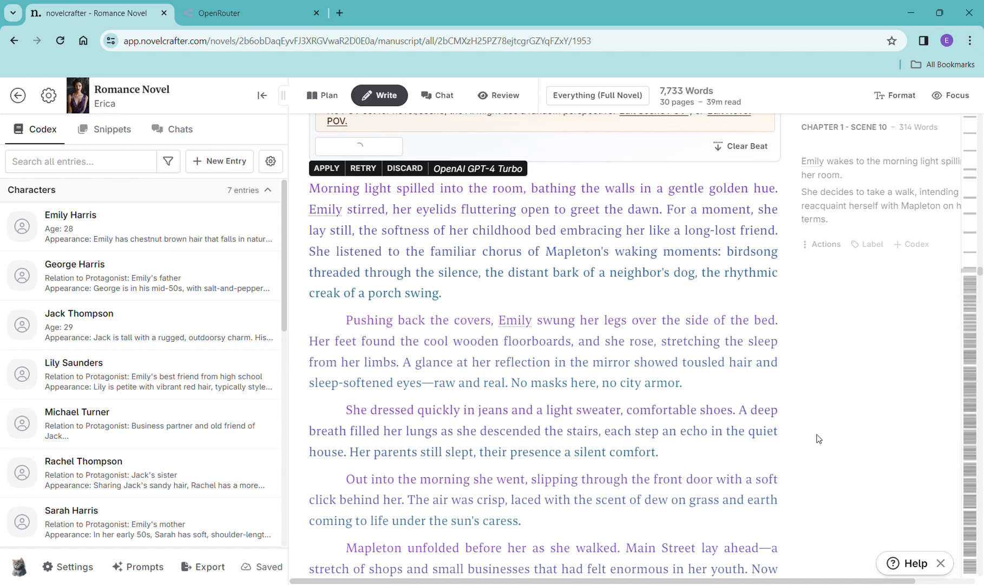
{"action": "scroll", "coordinate": [811, 433], "scroll_direction": "down", "scroll_amount": 5}
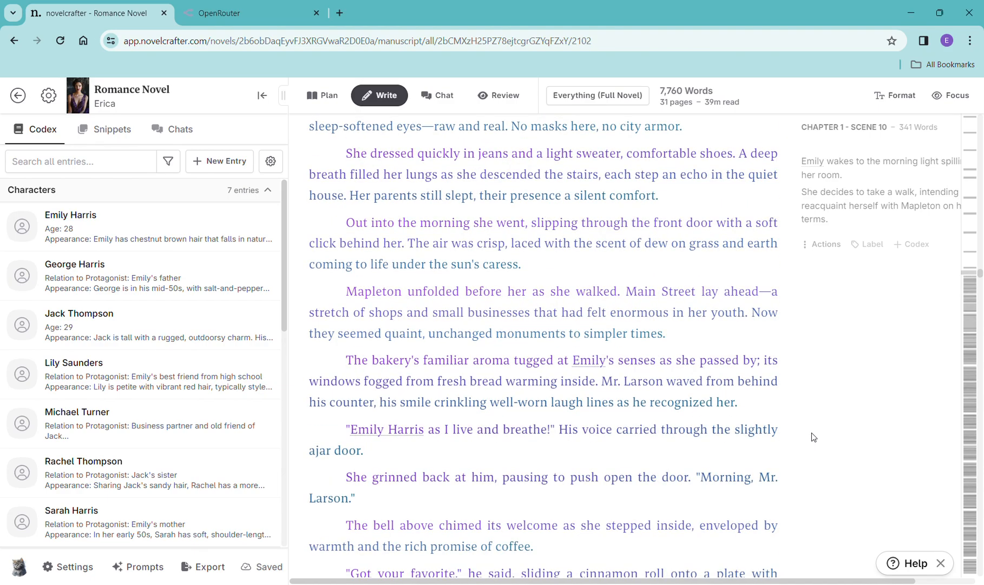
{"action": "scroll", "coordinate": [811, 433], "scroll_direction": "down", "scroll_amount": 5}
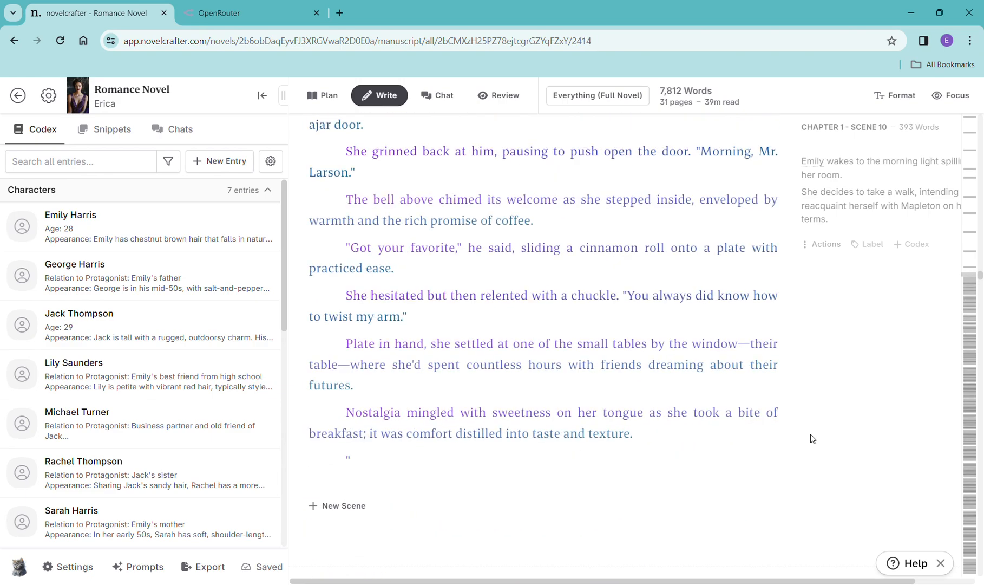
{"action": "scroll", "coordinate": [813, 439], "scroll_direction": "down", "scroll_amount": 2}
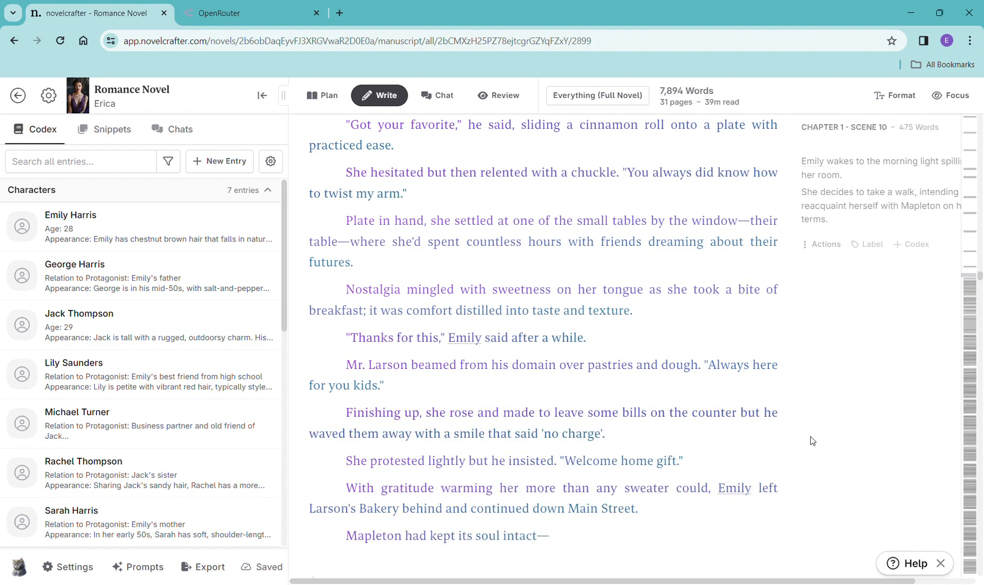
{"action": "scroll", "coordinate": [813, 438], "scroll_direction": "down", "scroll_amount": 3}
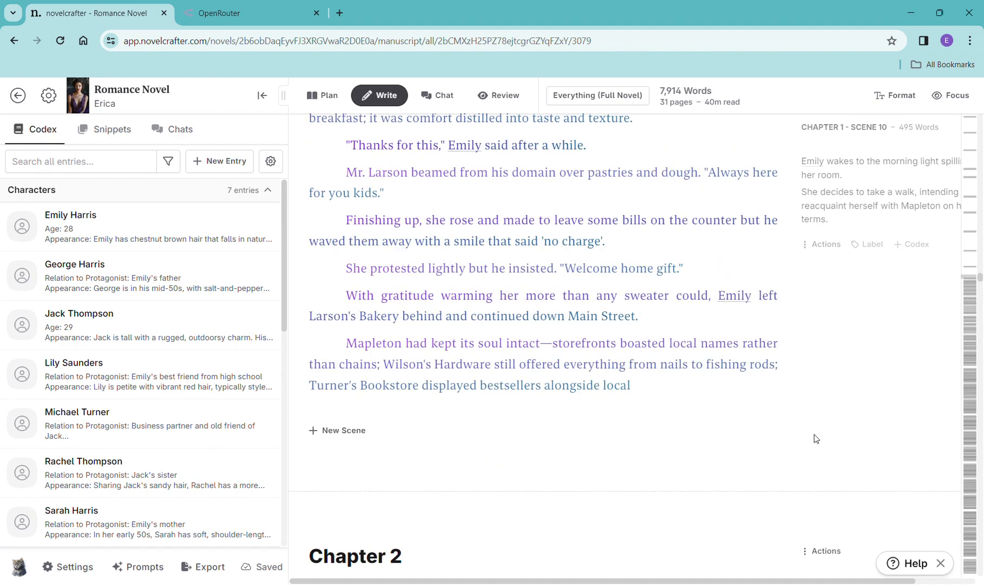
{"action": "scroll", "coordinate": [814, 434], "scroll_direction": "down", "scroll_amount": 1}
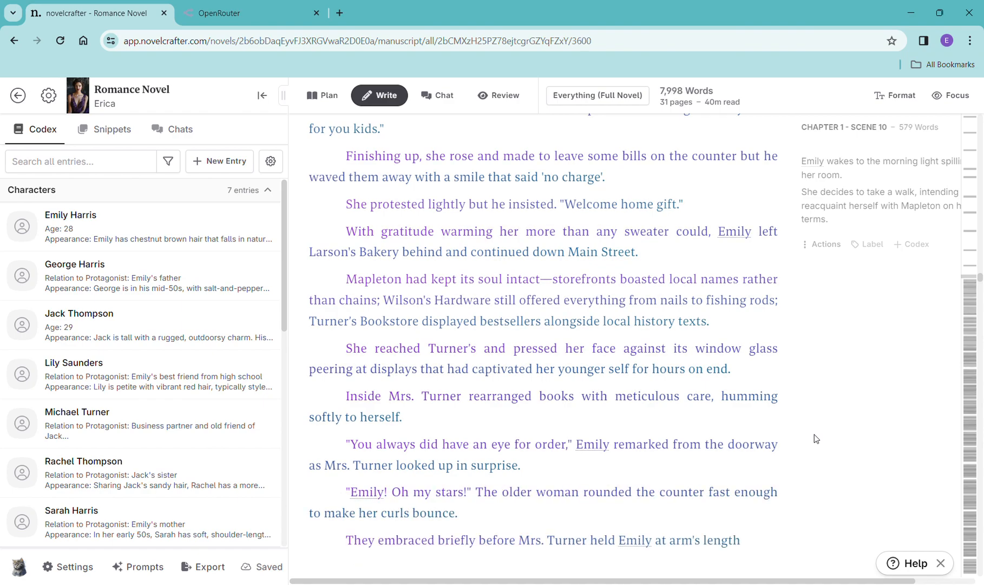
{"action": "scroll", "coordinate": [814, 434], "scroll_direction": "down", "scroll_amount": 4}
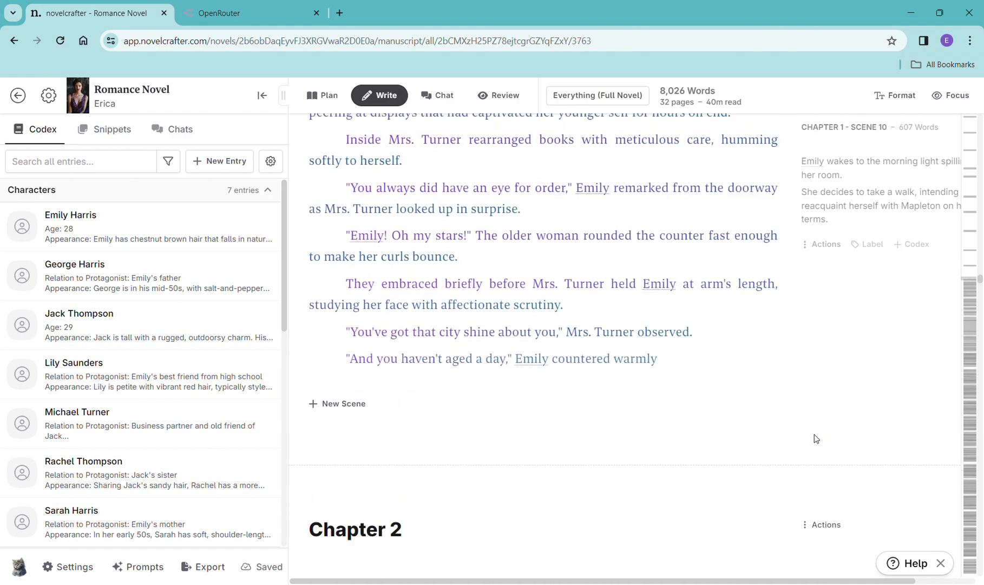
{"action": "scroll", "coordinate": [814, 435], "scroll_direction": "down", "scroll_amount": 1}
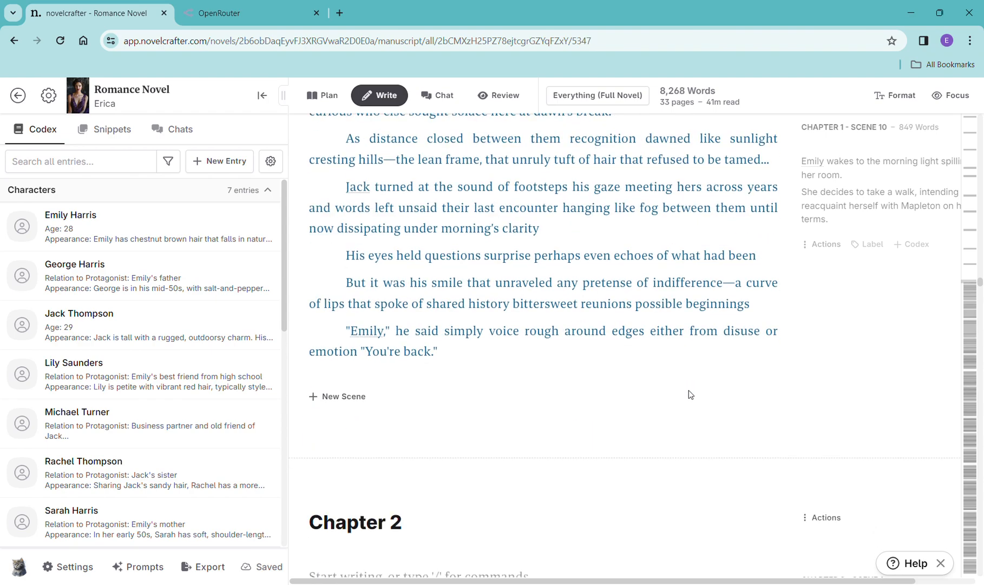
{"action": "scroll", "coordinate": [691, 394], "scroll_direction": "up", "scroll_amount": 1}
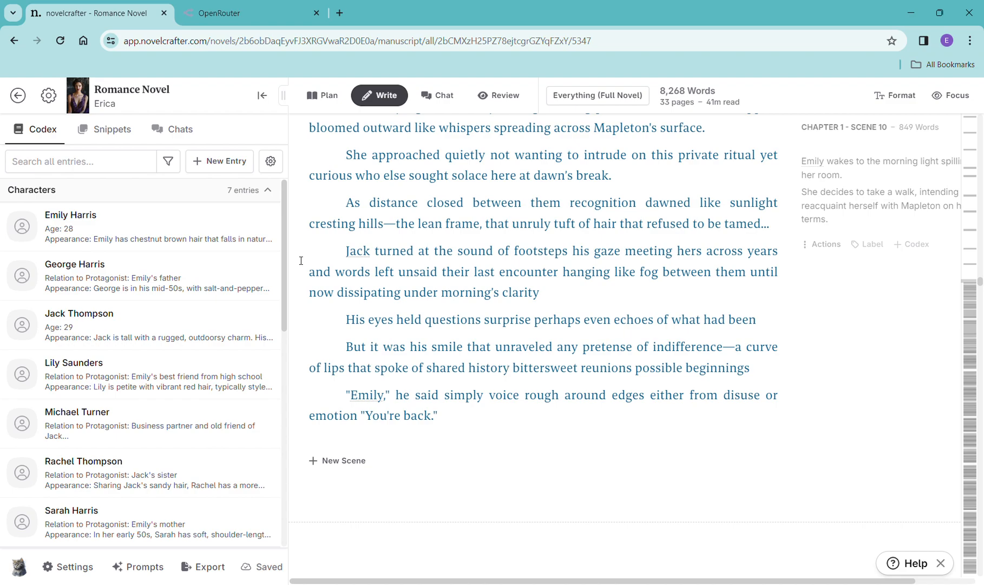
- Review the OpenRouter activity page listing recent GPT-4 Turbo requests, then return to the novel
{"action": "left_click", "coordinate": [259, 21]}
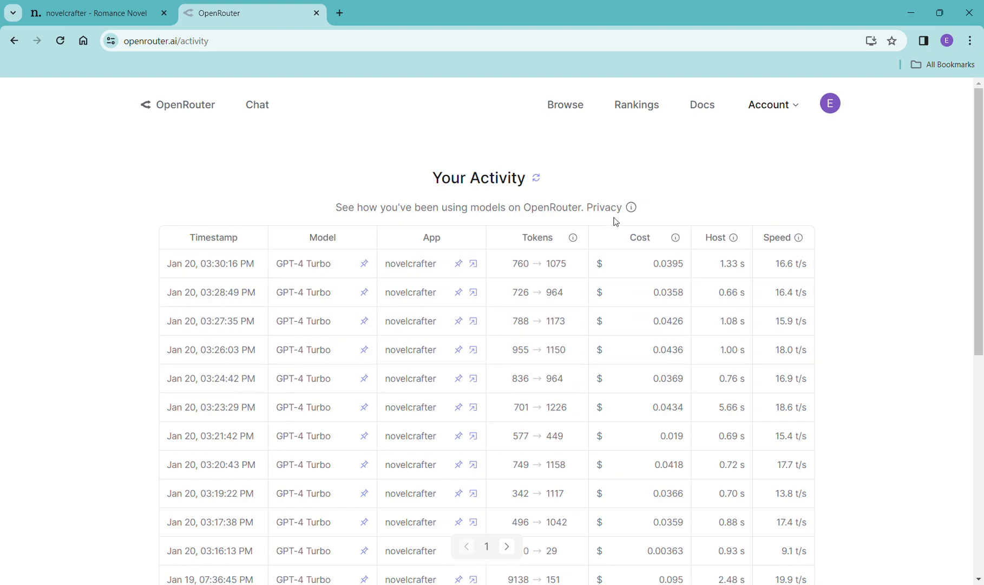
{"action": "scroll", "coordinate": [226, 506], "scroll_direction": "down", "scroll_amount": 1}
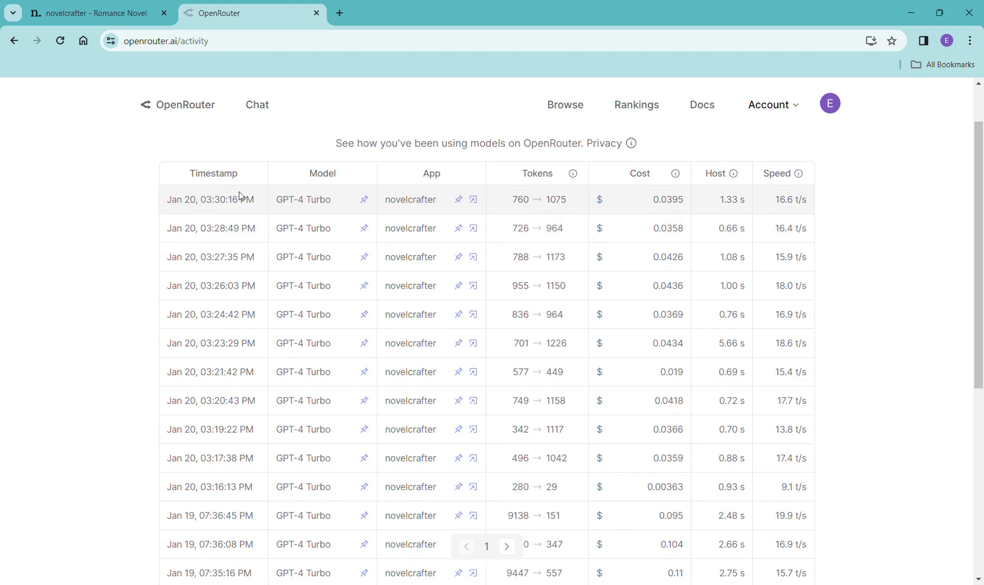
{"action": "scroll", "coordinate": [502, 323], "scroll_direction": "up", "scroll_amount": 2}
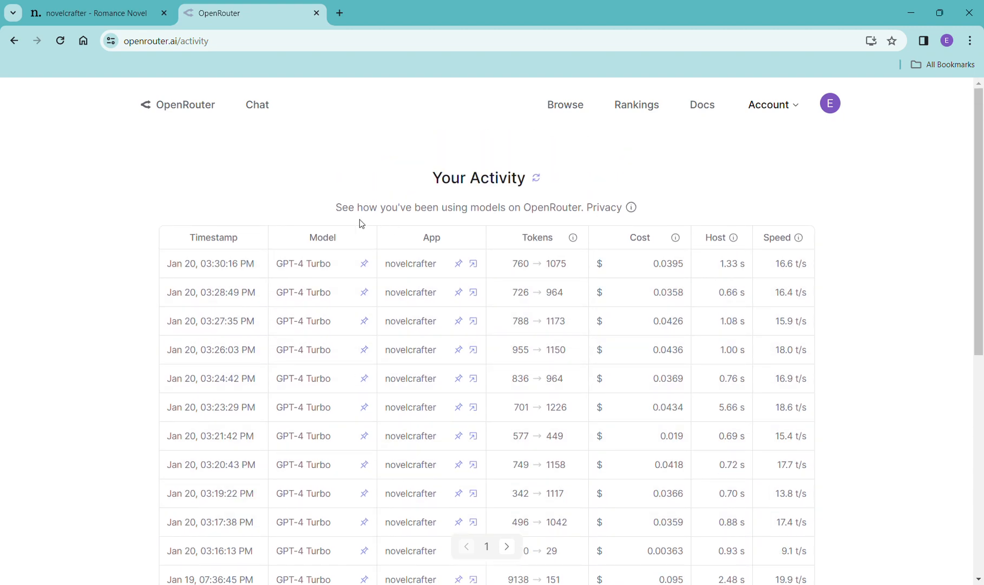
{"action": "left_click", "coordinate": [121, 12]}
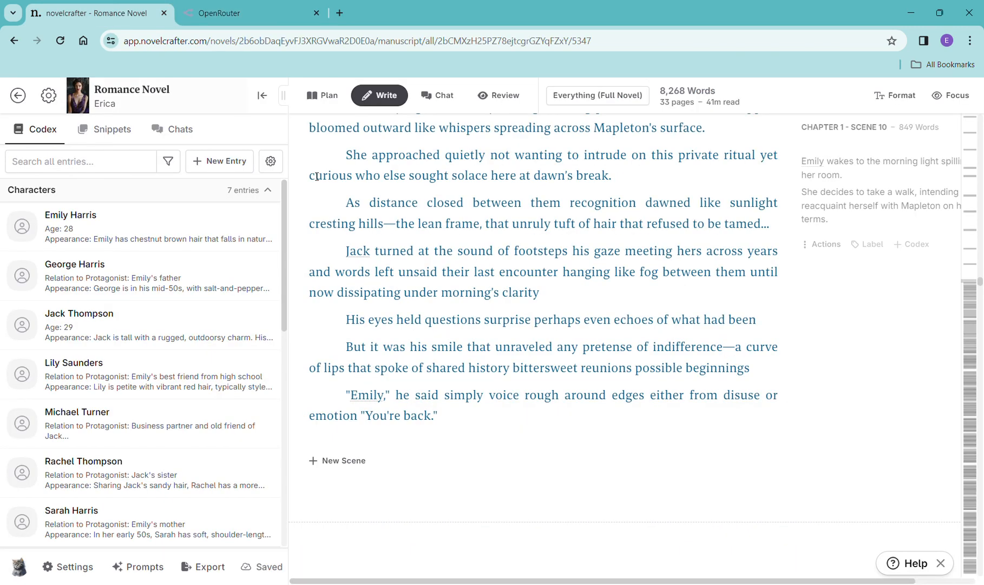
- Copy the Chapter 2 Scene 1 summary and paste it into a new scene beat in that scene
{"action": "scroll", "coordinate": [563, 357], "scroll_direction": "down", "scroll_amount": 6}
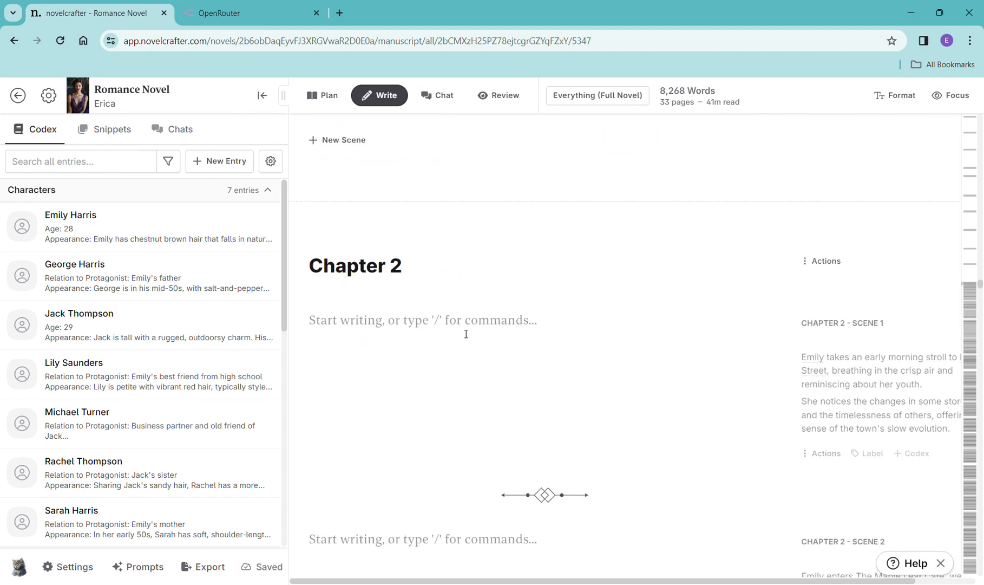
{"action": "left_click_drag", "start_coordinate": [955, 434], "coordinate": [824, 371]}
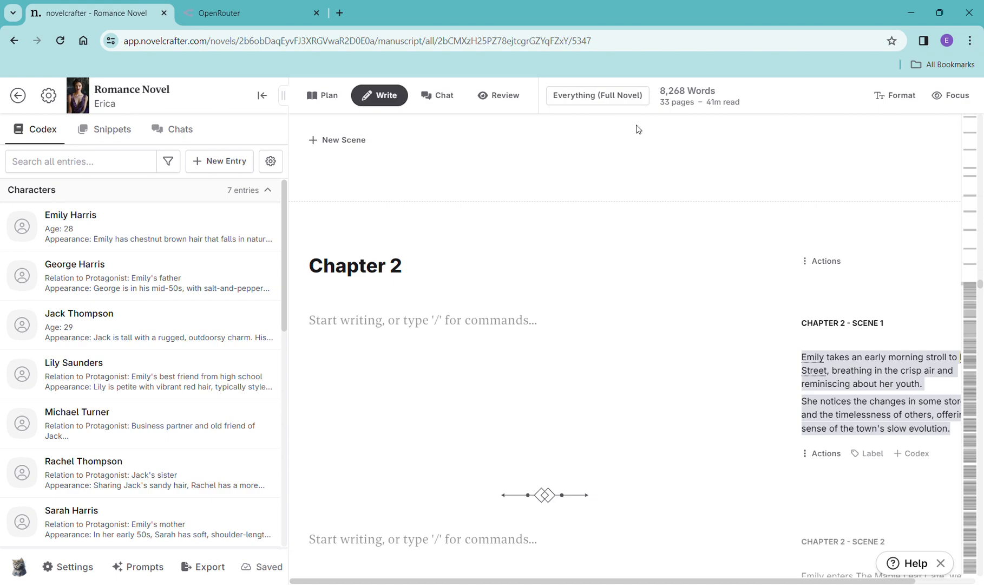
{"action": "left_click", "coordinate": [432, 335]}
{"action": "type", "text": "/"}
{"action": "left_click", "coordinate": [424, 389]}
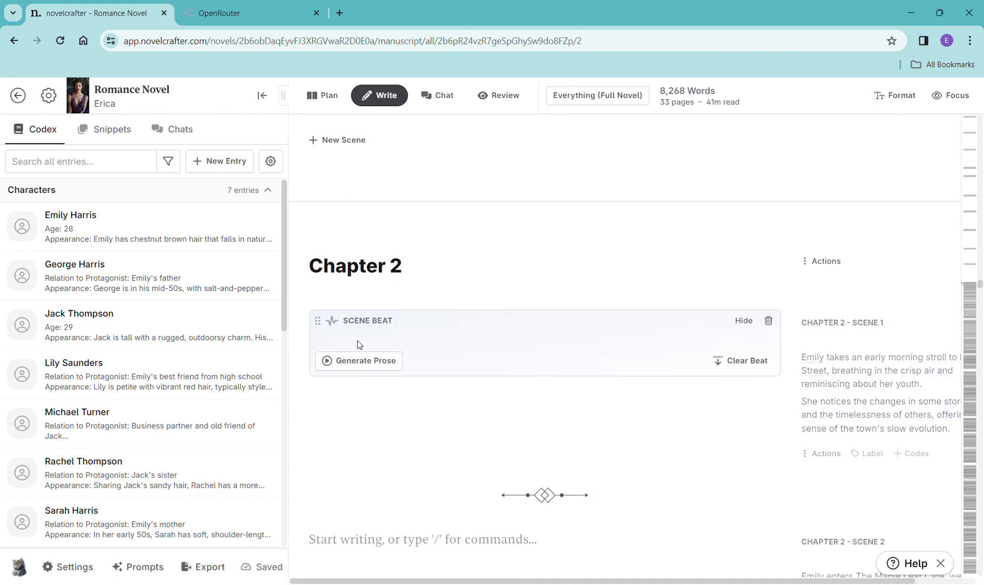
{"action": "type", "text": "Emily takes an early morning stroll to Maple Street, breathing in the crisp air and reminiscing about her youth. She notices the changes in some storefronts and the timelessness of others, offering a sense of the town's slow evolution."}
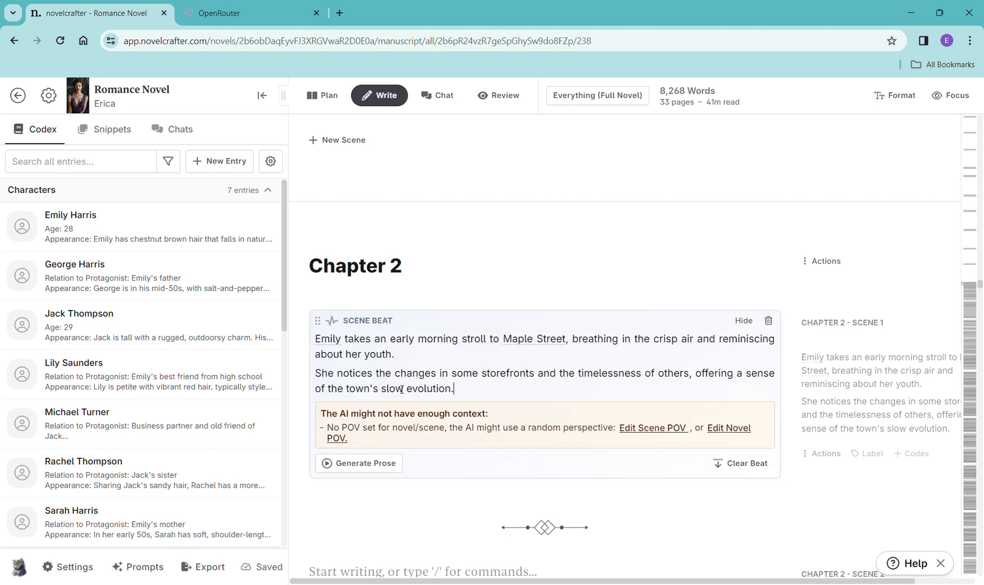
- Generate prose for the Chapter 2 Scene 1 beat with OpenAI GPT-4 Turbo and save the novel point of view as 3rd Person
{"action": "left_click", "coordinate": [380, 463]}
{"action": "mouse_move", "coordinate": [398, 490]}
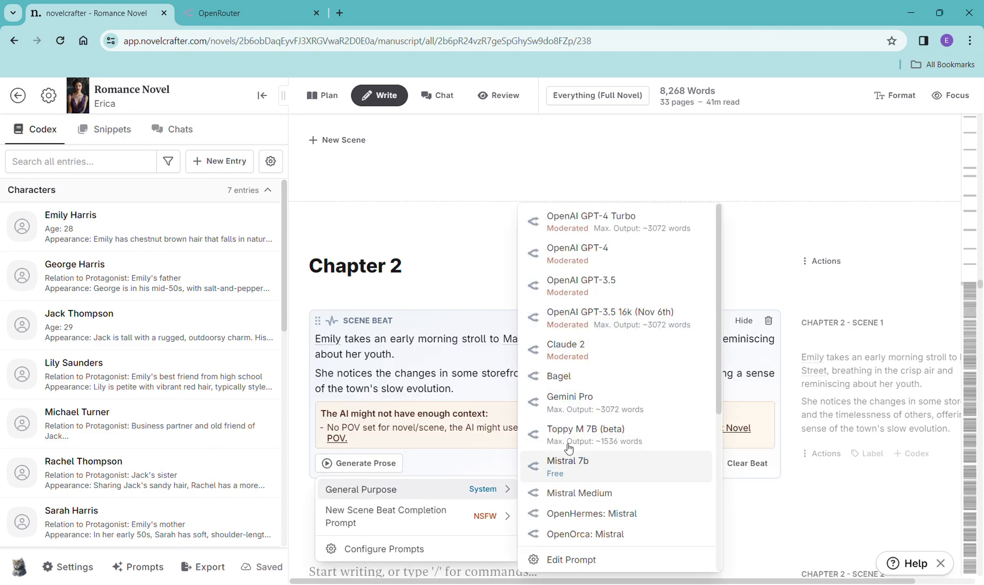
{"action": "left_click", "coordinate": [605, 226]}
{"action": "left_click", "coordinate": [737, 428]}
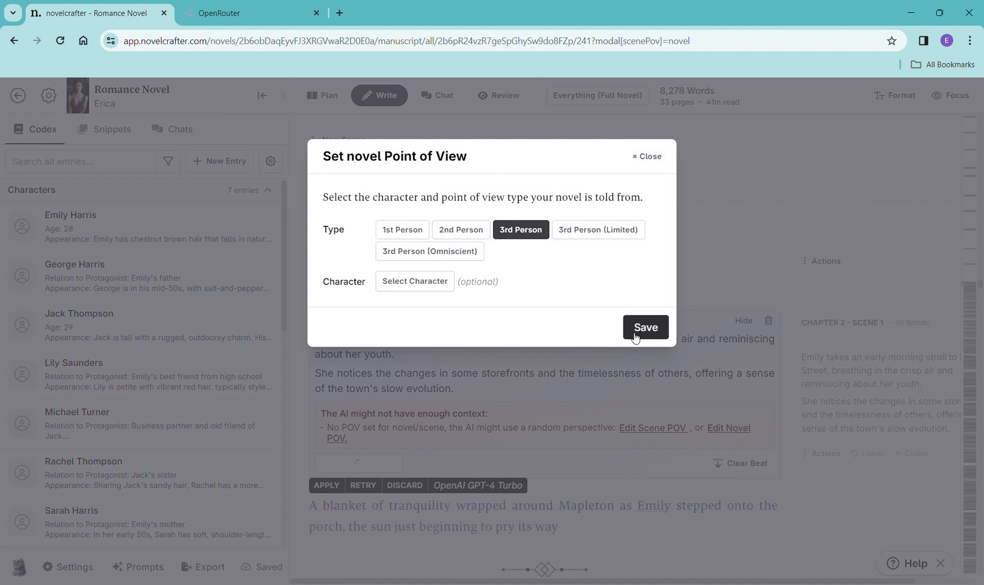
{"action": "left_click", "coordinate": [647, 333]}
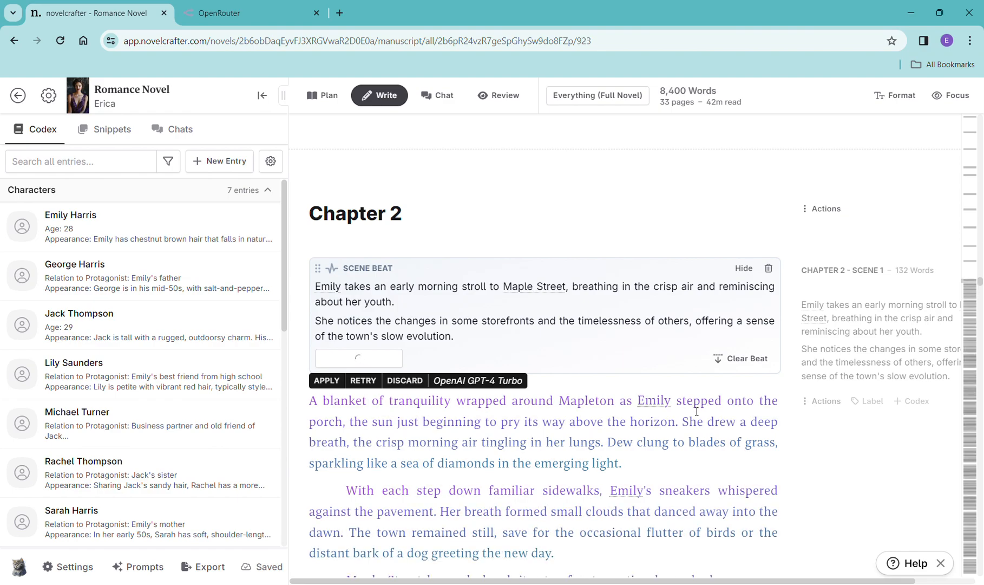
- Read through the generated Chapter 2 Scene 1 prose
{"action": "scroll", "coordinate": [688, 428], "scroll_direction": "down", "scroll_amount": 4}
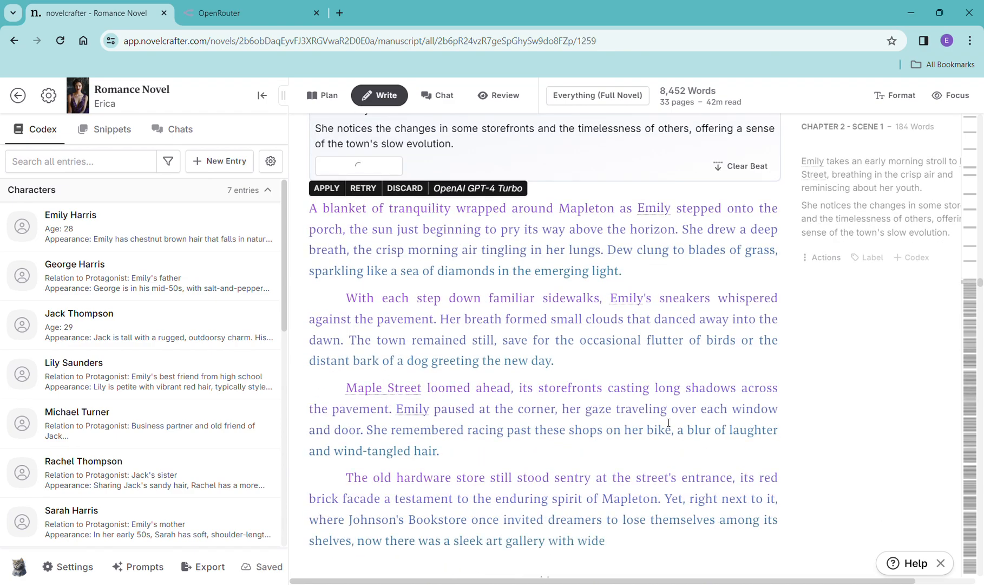
{"action": "scroll", "coordinate": [669, 423], "scroll_direction": "down", "scroll_amount": 4}
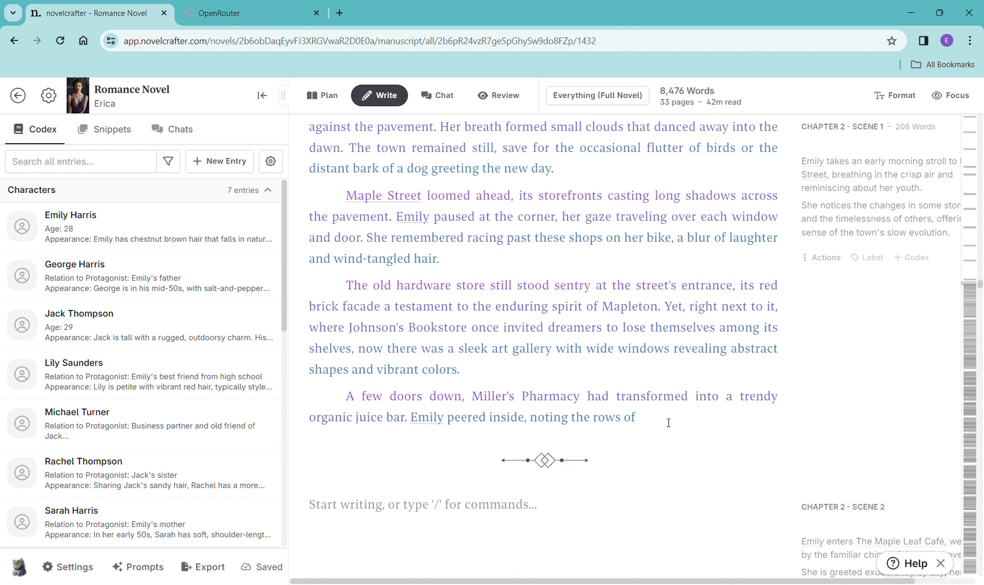
{"action": "scroll", "coordinate": [669, 423], "scroll_direction": "down", "scroll_amount": 1}
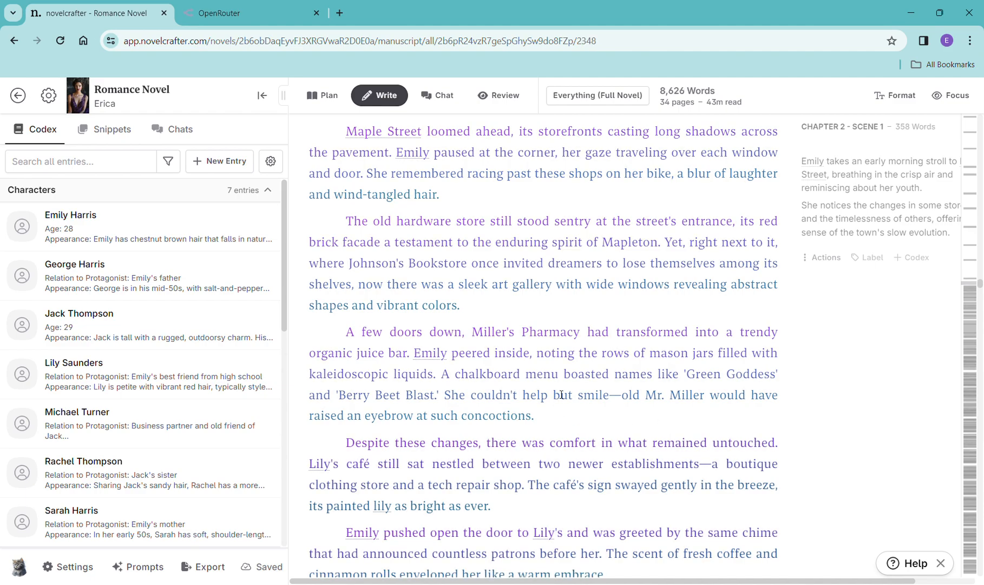
{"action": "scroll", "coordinate": [562, 394], "scroll_direction": "down", "scroll_amount": 8}
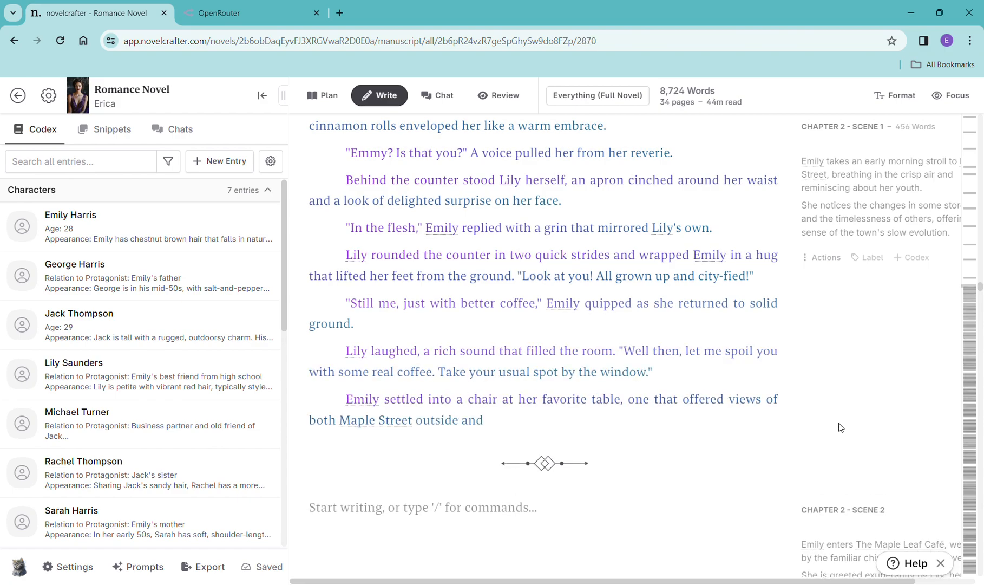
{"action": "scroll", "coordinate": [840, 425], "scroll_direction": "down", "scroll_amount": 3}
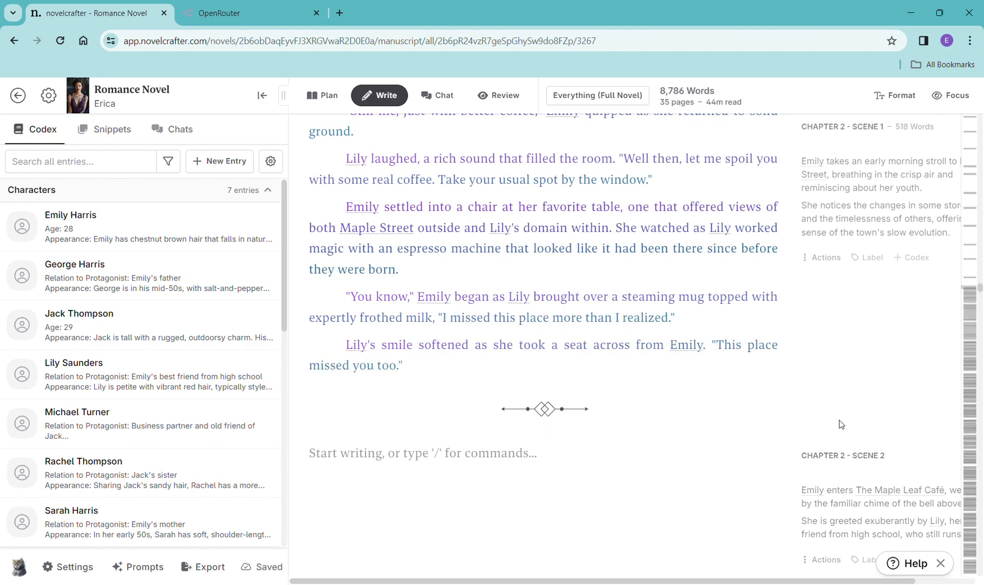
{"action": "scroll", "coordinate": [844, 425], "scroll_direction": "down", "scroll_amount": 1}
{"action": "scroll", "coordinate": [844, 424], "scroll_direction": "down", "scroll_amount": 1}
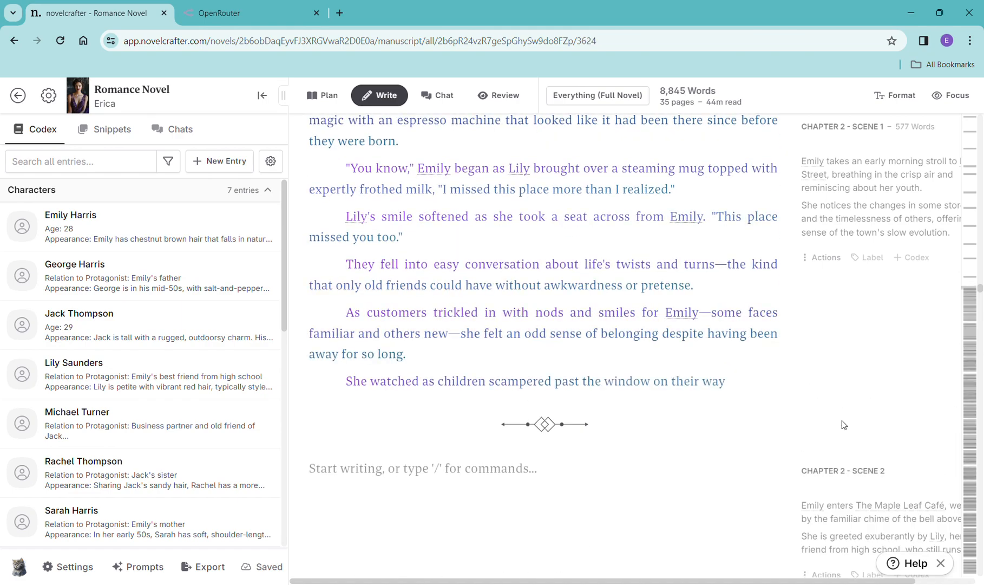
{"action": "scroll", "coordinate": [842, 420], "scroll_direction": "down", "scroll_amount": 2}
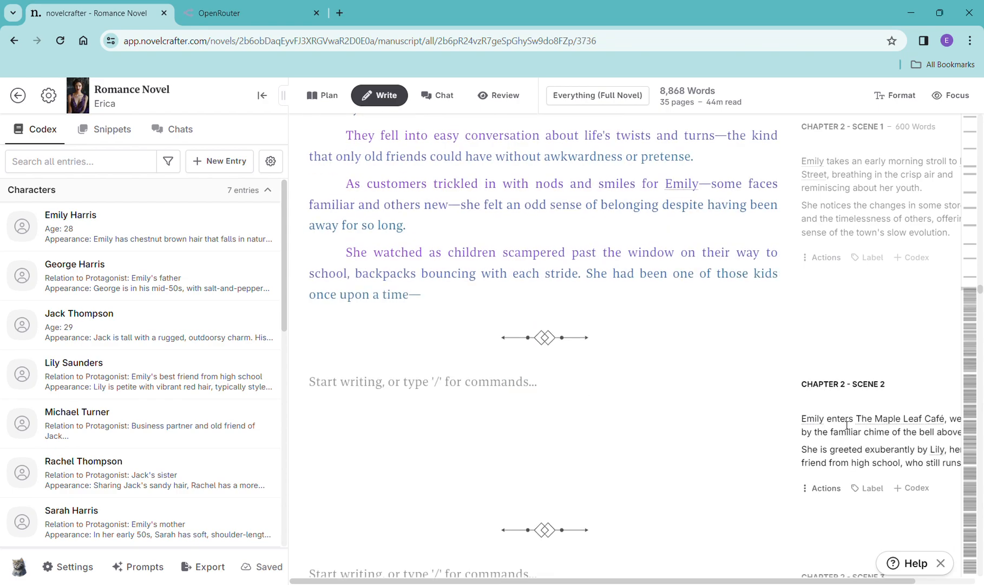
{"action": "scroll", "coordinate": [847, 426], "scroll_direction": "down", "scroll_amount": 1}
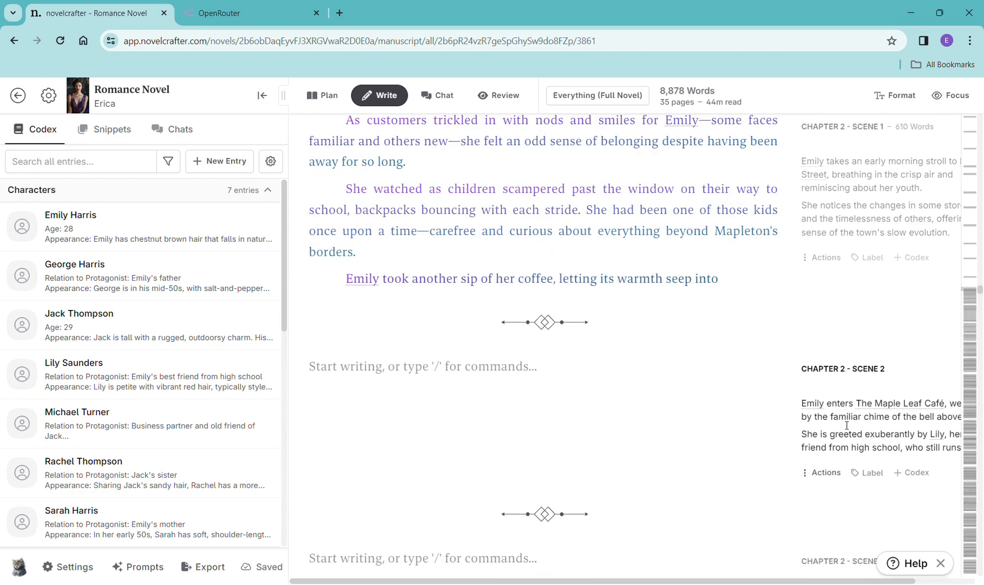
{"action": "scroll", "coordinate": [845, 426], "scroll_direction": "down", "scroll_amount": 1}
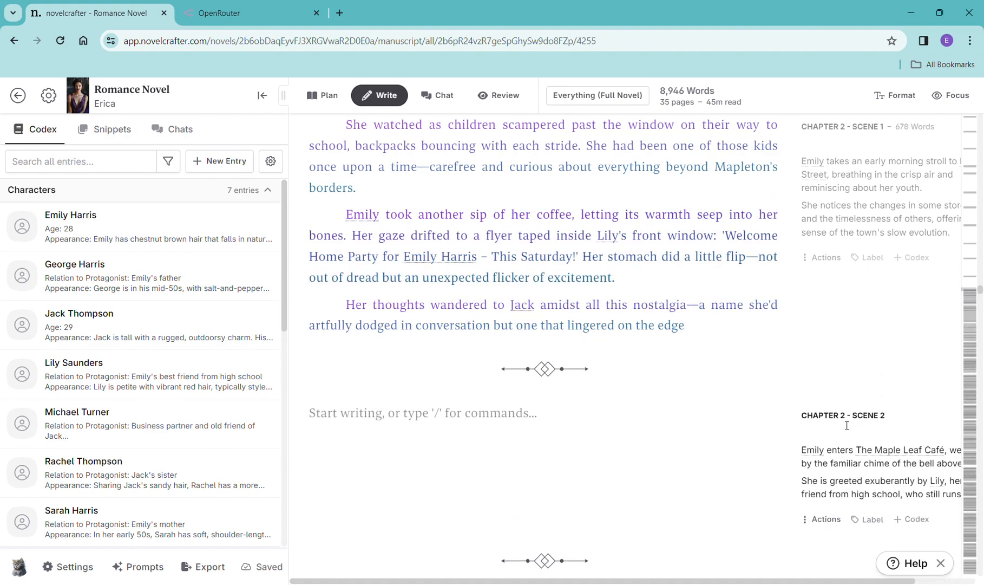
{"action": "left_click", "coordinate": [821, 257]}
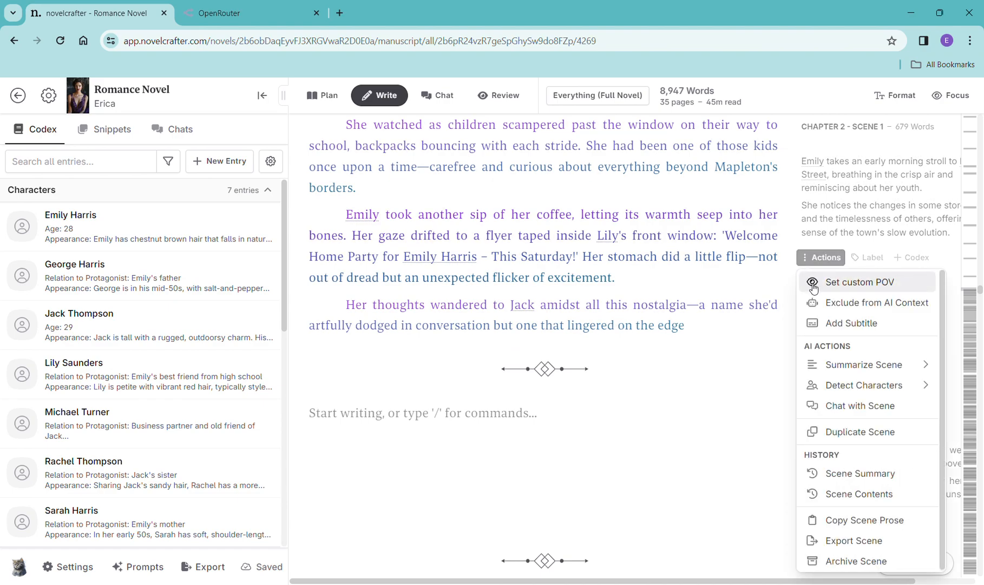
{"action": "mouse_move", "coordinate": [838, 376]}
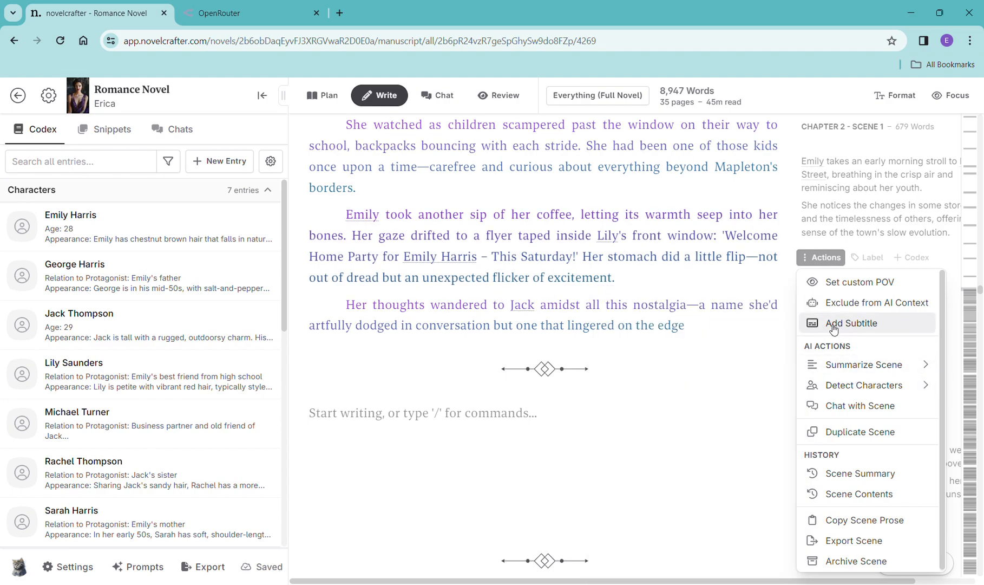
{"action": "left_click", "coordinate": [412, 427]}
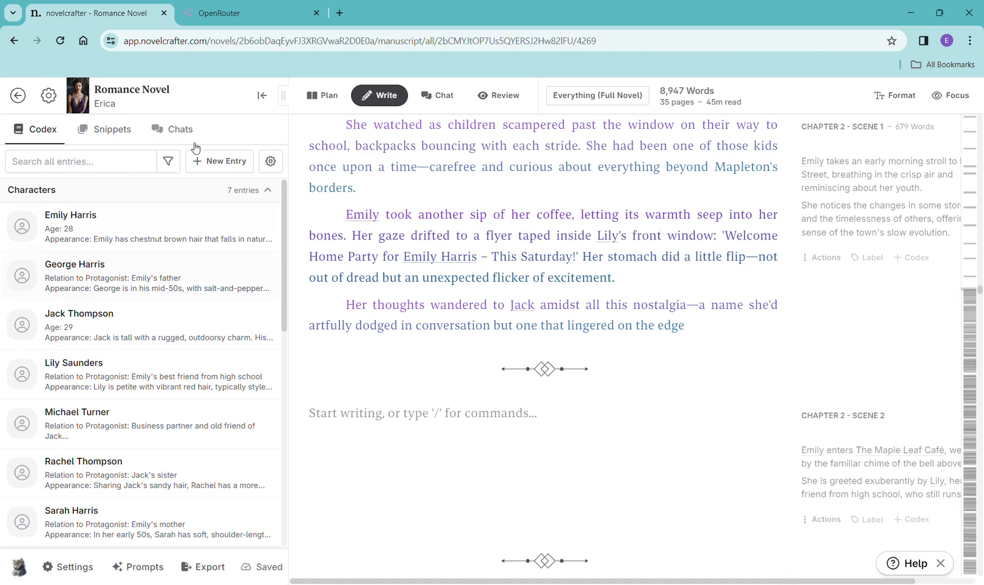
{"action": "left_click", "coordinate": [316, 103]}
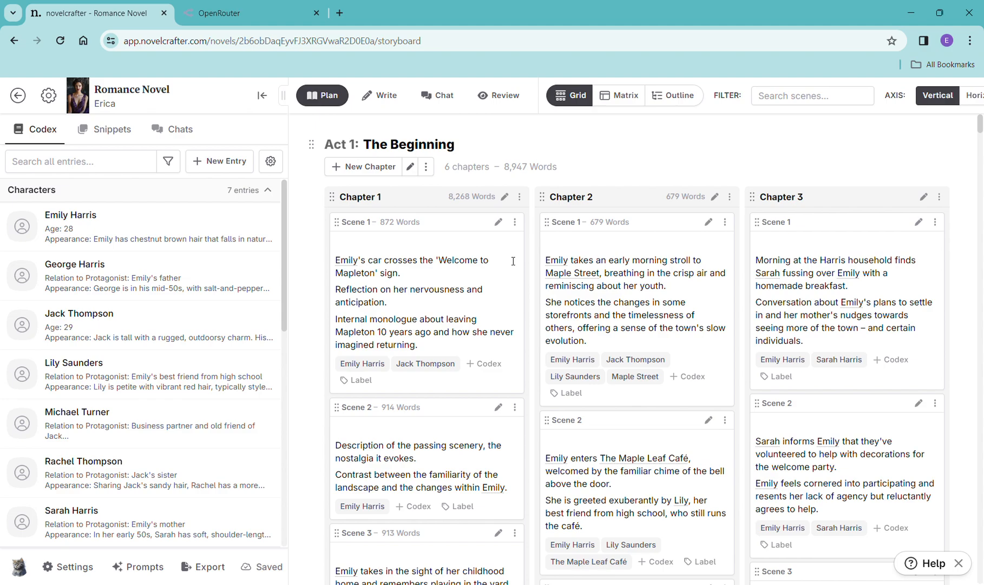
{"action": "left_click", "coordinate": [520, 198]}
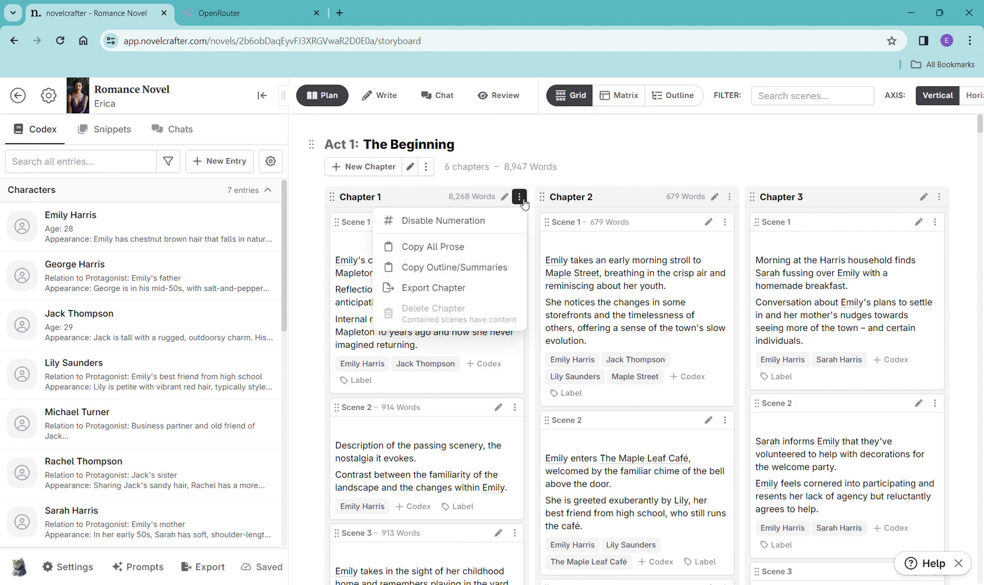
{"action": "left_click", "coordinate": [541, 184]}
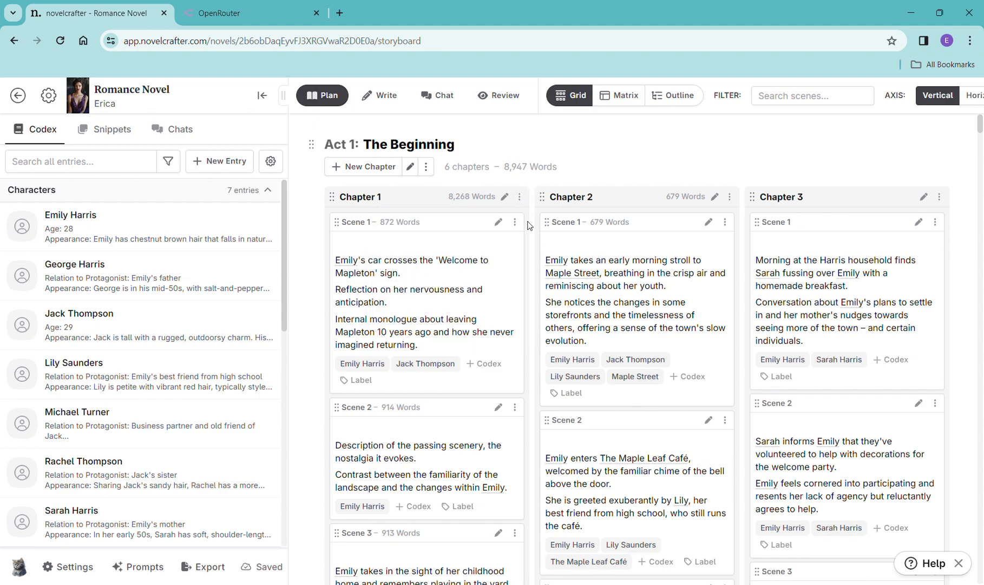
{"action": "left_click", "coordinate": [515, 222]}
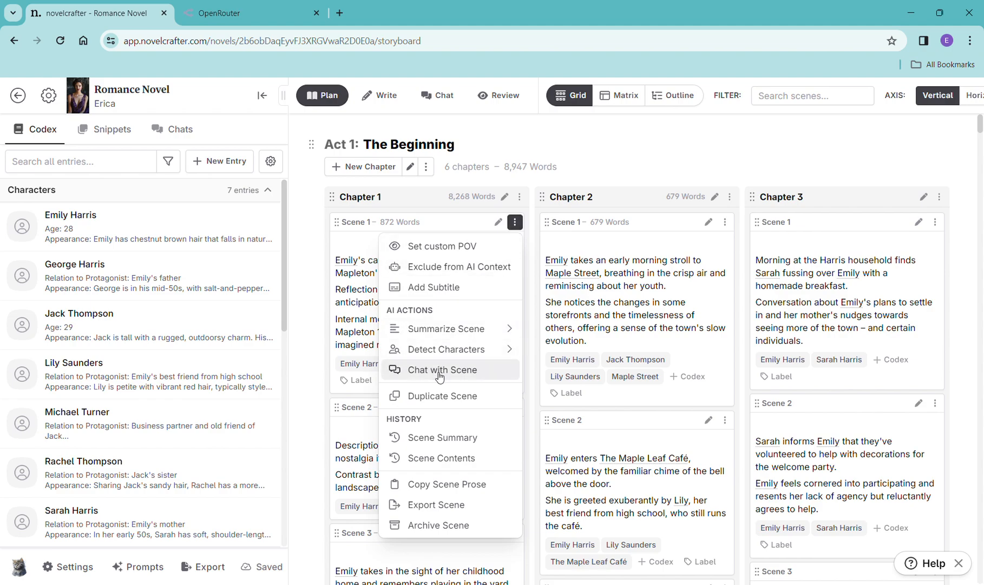
{"action": "left_click", "coordinate": [530, 180]}
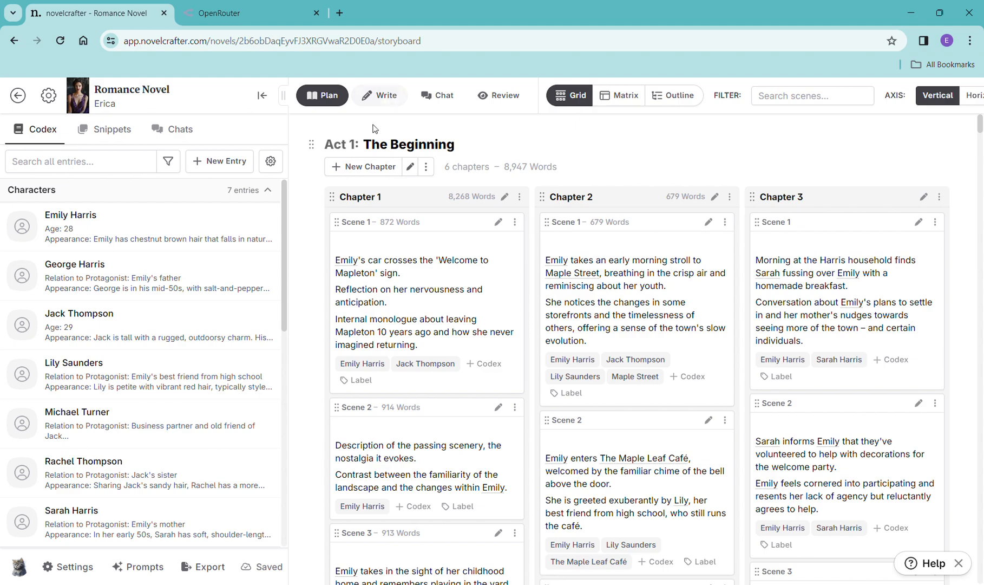
{"action": "left_click", "coordinate": [381, 97]}
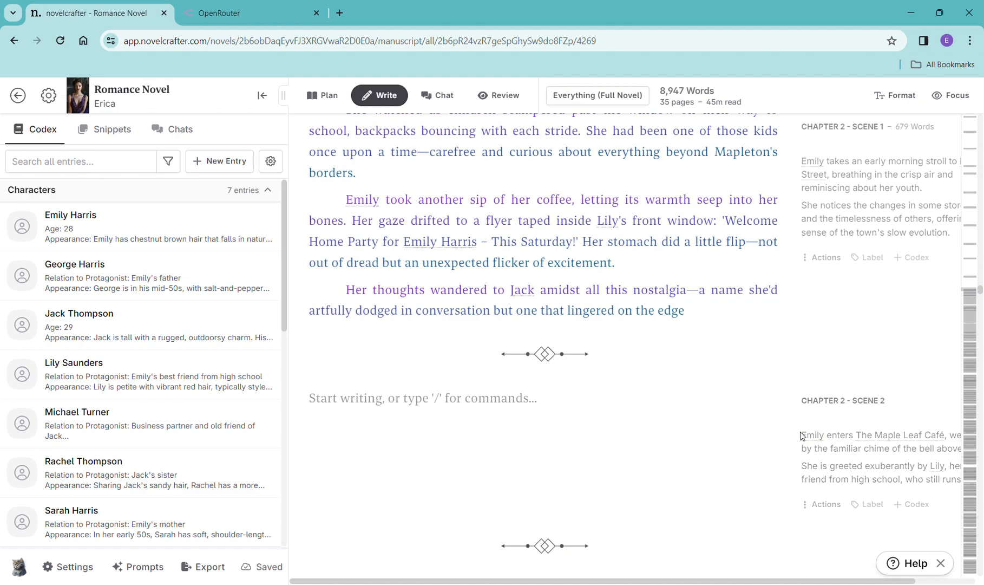
- Copy the Chapter 2 Scene 2 summary and paste it into a new scene beat in that scene
{"action": "left_click_drag", "start_coordinate": [802, 432], "coordinate": [840, 444]}
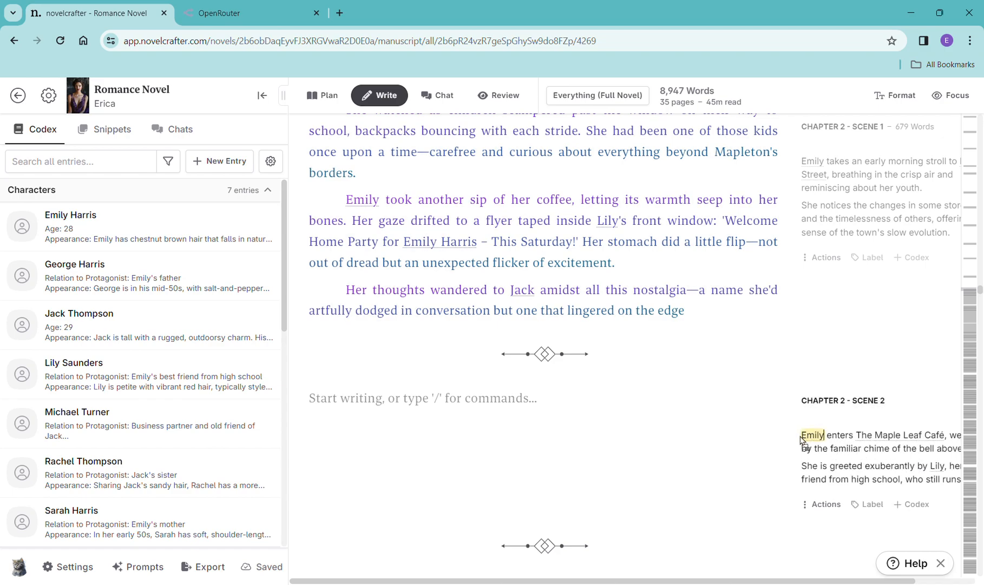
{"action": "left_click_drag", "start_coordinate": [942, 493], "coordinate": [860, 480]}
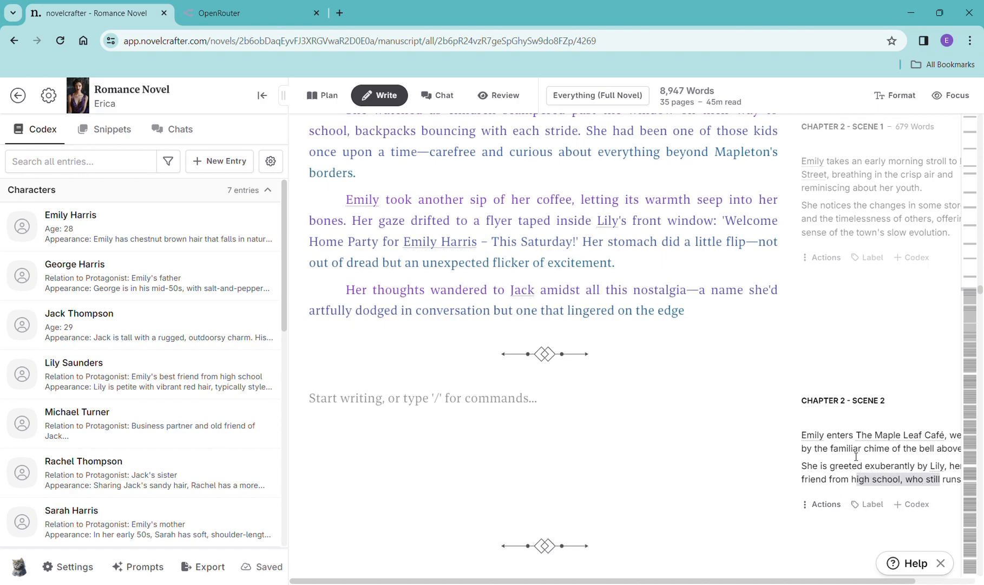
{"action": "left_click_drag", "start_coordinate": [806, 437], "coordinate": [961, 483]}
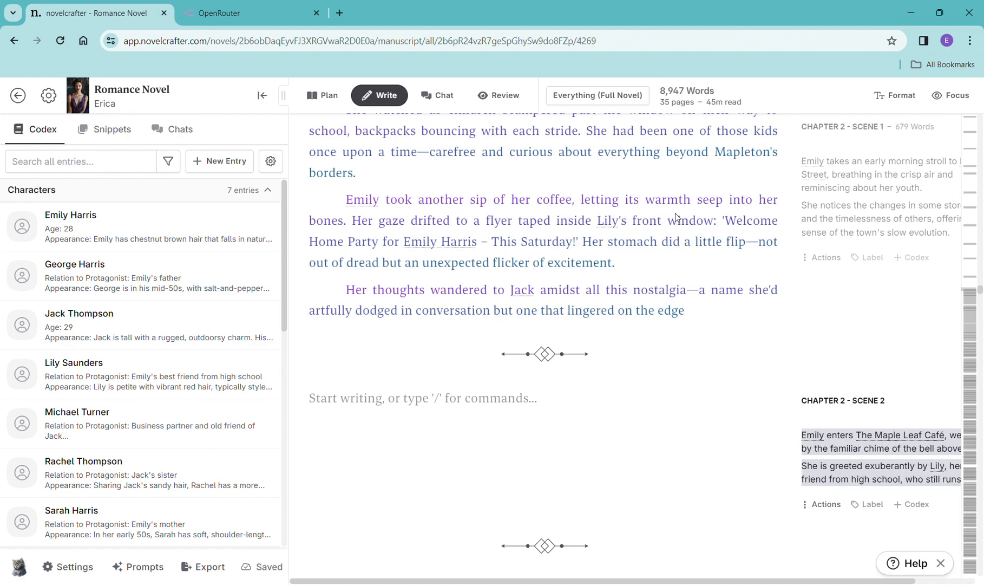
{"action": "left_click", "coordinate": [351, 398]}
{"action": "type", "text": "/"}
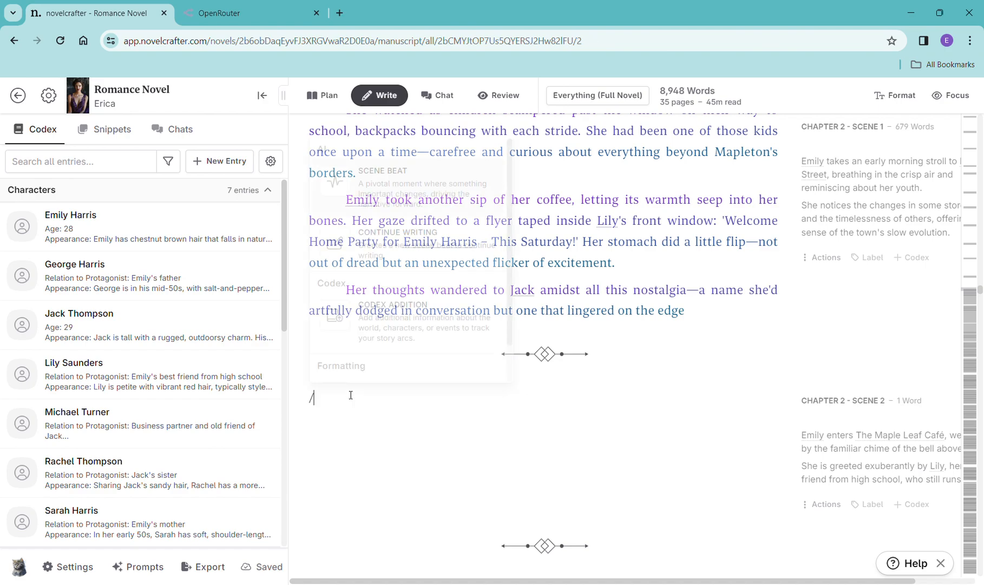
{"action": "left_click", "coordinate": [405, 202]}
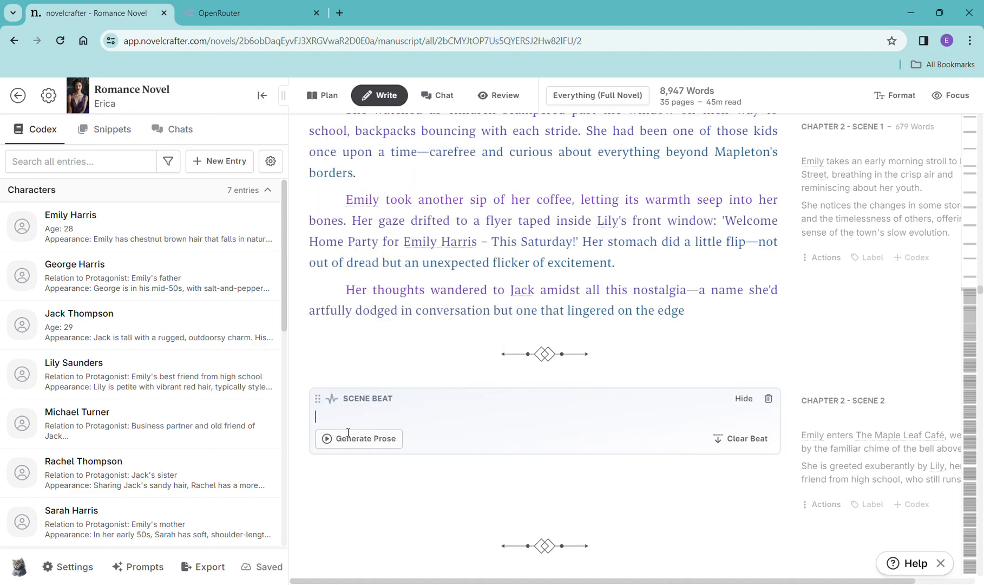
{"action": "key", "text": "ctrl+v"}
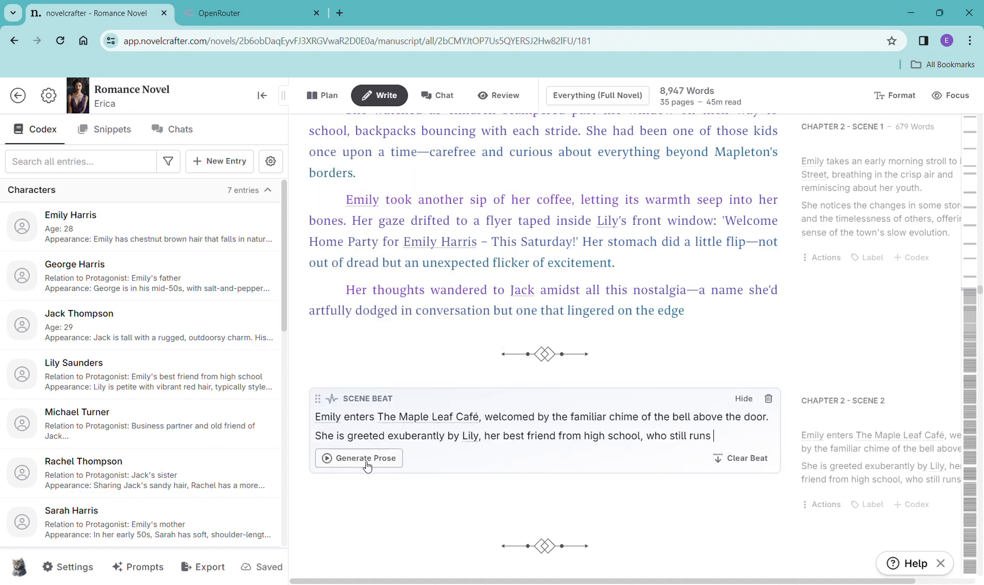
- Generate prose for the Chapter 2 Scene 2 beat with OpenAI GPT-4 Turbo and collapse the sidebar
{"action": "left_click", "coordinate": [368, 458]}
{"action": "mouse_move", "coordinate": [386, 483]}
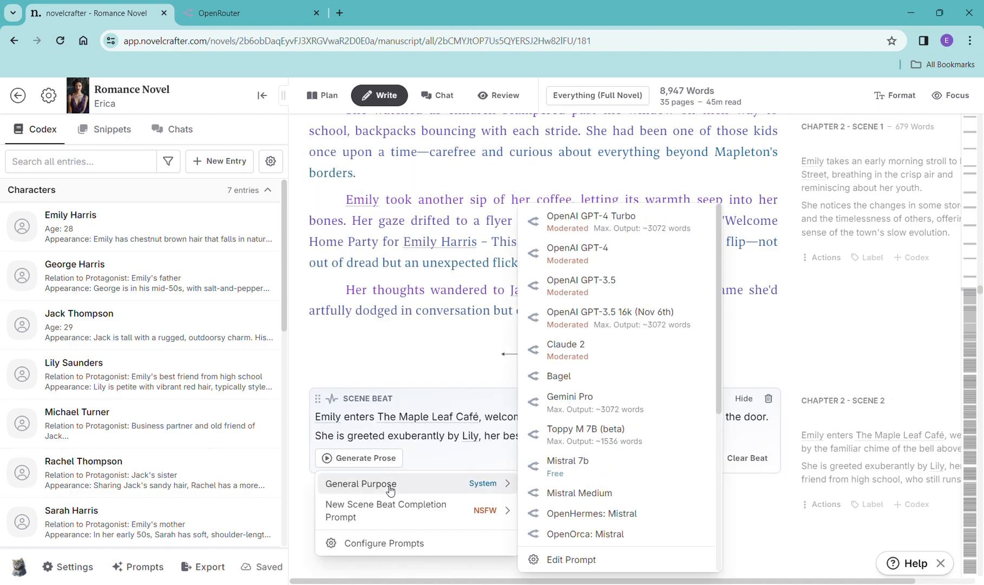
{"action": "left_click", "coordinate": [628, 217]}
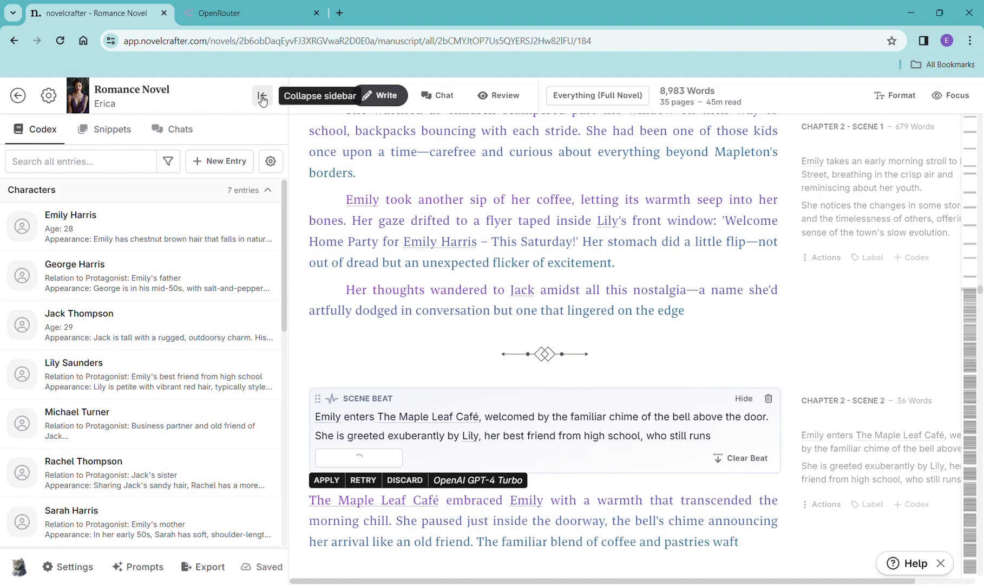
{"action": "scroll", "coordinate": [165, 470], "scroll_direction": "down", "scroll_amount": 6}
{"action": "scroll", "coordinate": [166, 469], "scroll_direction": "up", "scroll_amount": 6}
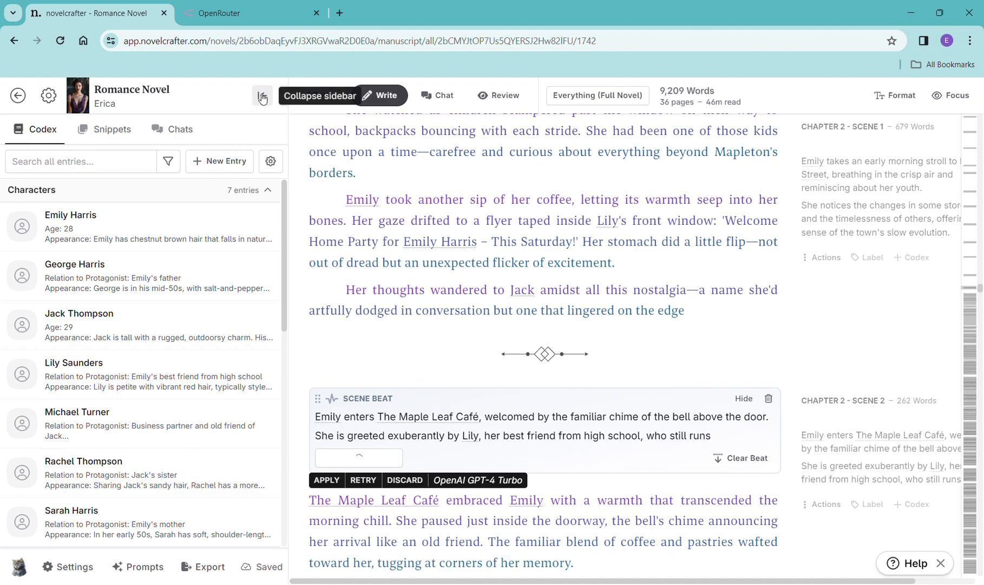
{"action": "left_click", "coordinate": [262, 96]}
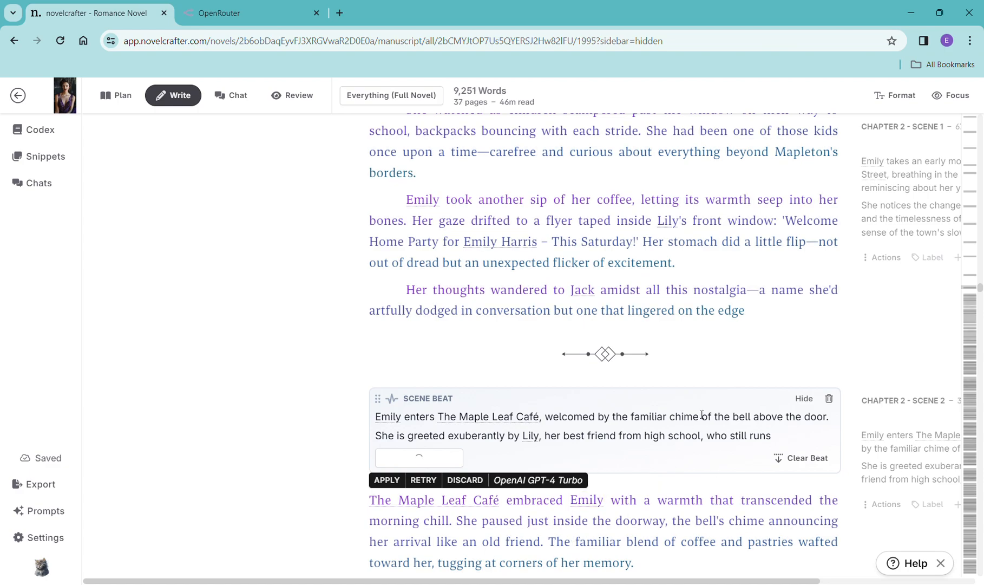
- Read through the generated Chapter 2 Scene 2 prose
{"action": "scroll", "coordinate": [698, 403], "scroll_direction": "down", "scroll_amount": 4}
{"action": "scroll", "coordinate": [722, 303], "scroll_direction": "down", "scroll_amount": 5}
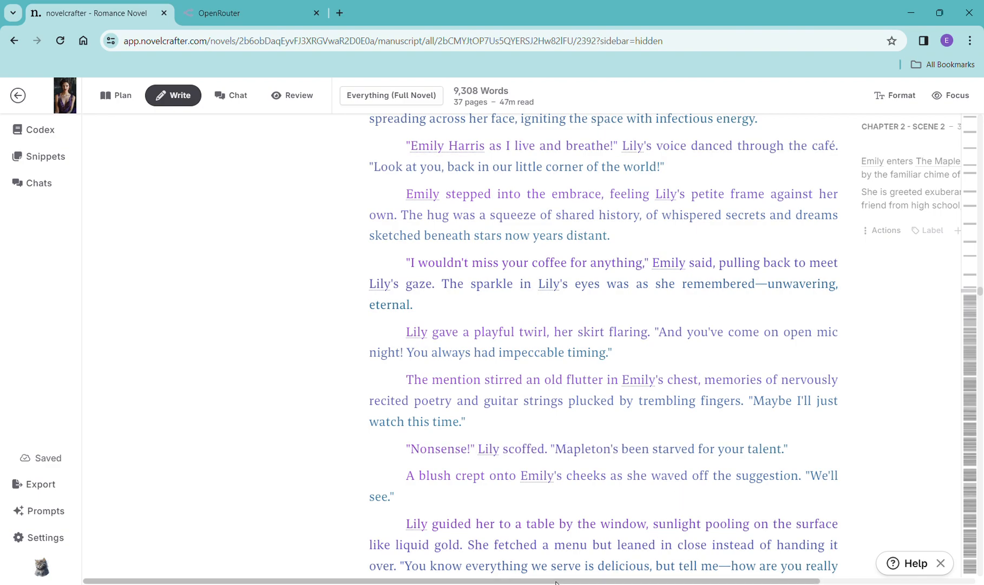
{"action": "scroll", "coordinate": [666, 581], "scroll_direction": "right", "scroll_amount": 5}
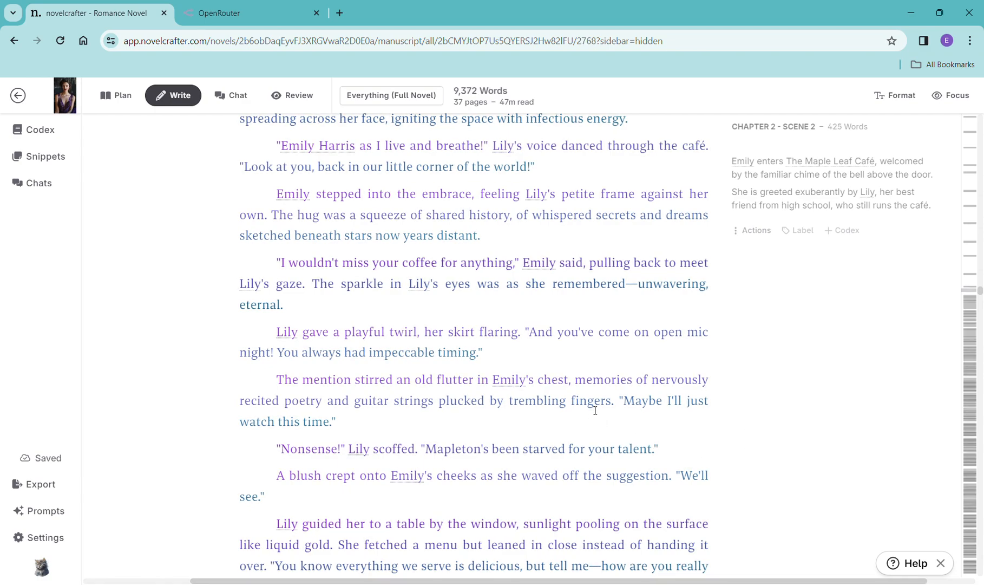
{"action": "scroll", "coordinate": [542, 365], "scroll_direction": "down", "scroll_amount": 5}
{"action": "scroll", "coordinate": [539, 362], "scroll_direction": "down", "scroll_amount": 8}
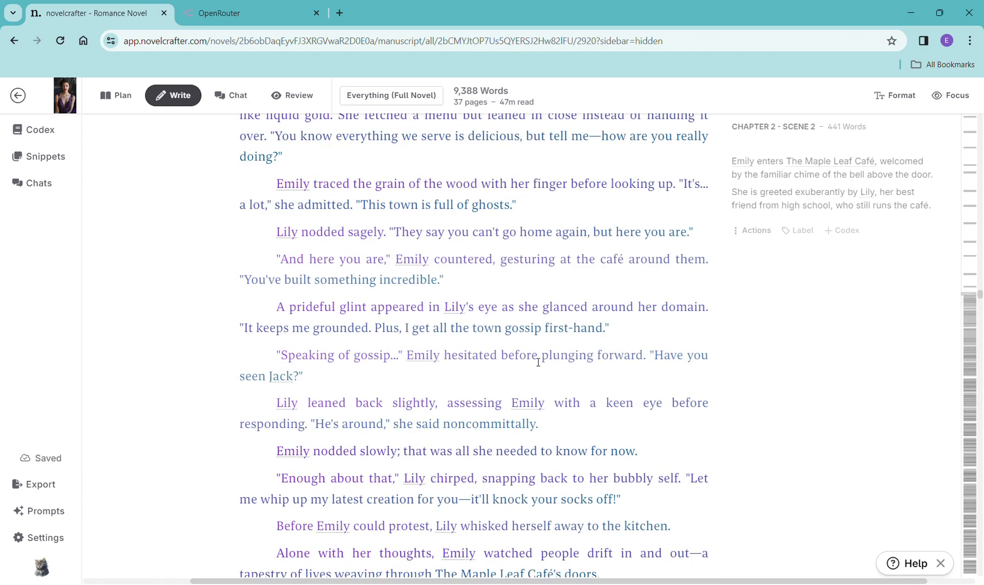
{"action": "scroll", "coordinate": [538, 362], "scroll_direction": "down", "scroll_amount": 2}
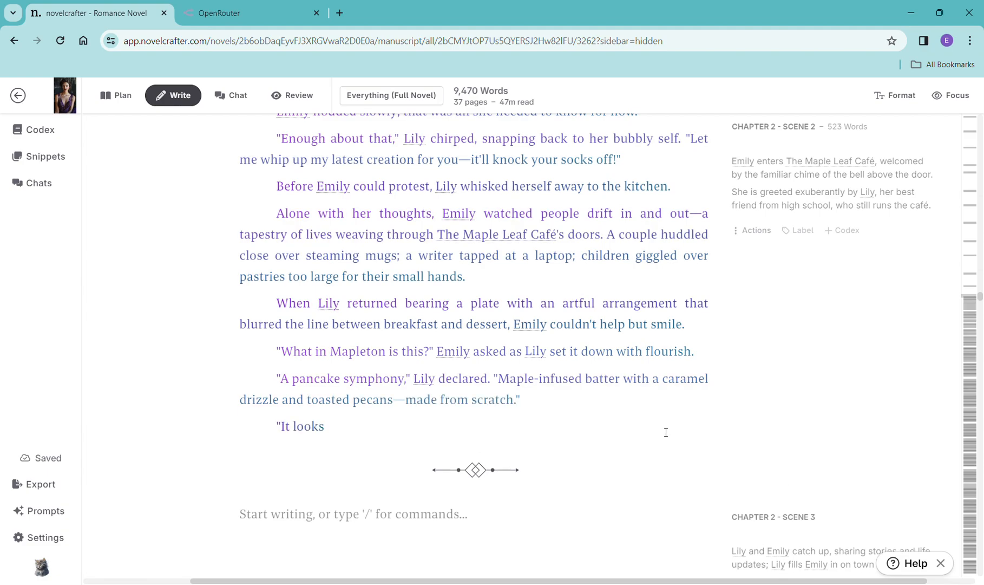
{"action": "scroll", "coordinate": [715, 416], "scroll_direction": "down", "scroll_amount": 5}
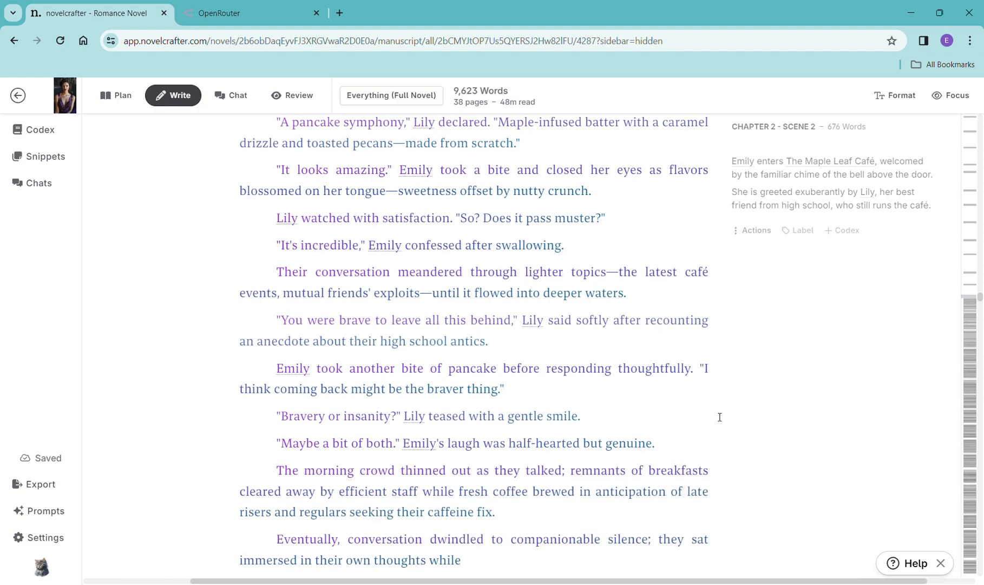
{"action": "scroll", "coordinate": [708, 381], "scroll_direction": "down", "scroll_amount": 5}
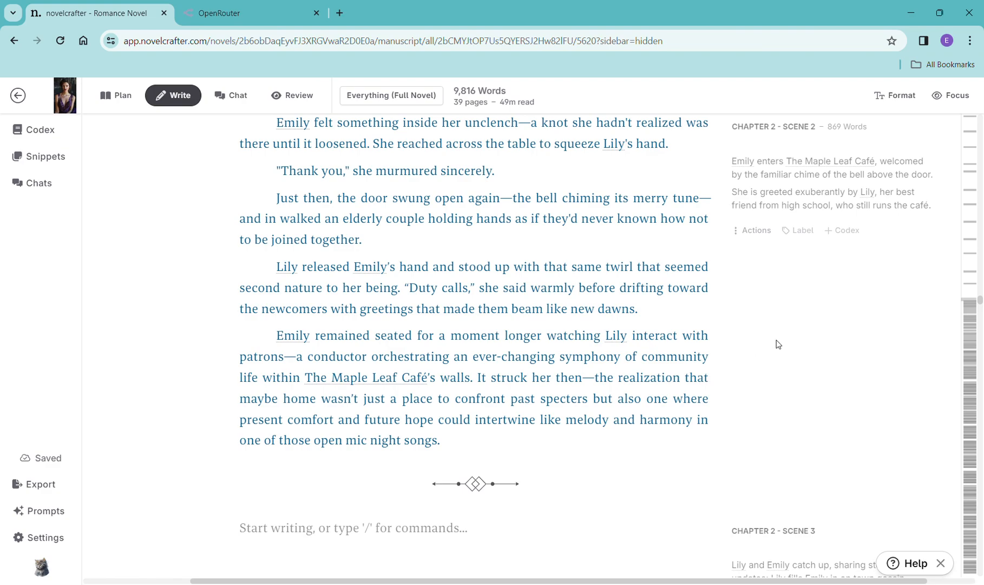
{"action": "scroll", "coordinate": [807, 367], "scroll_direction": "down", "scroll_amount": 5}
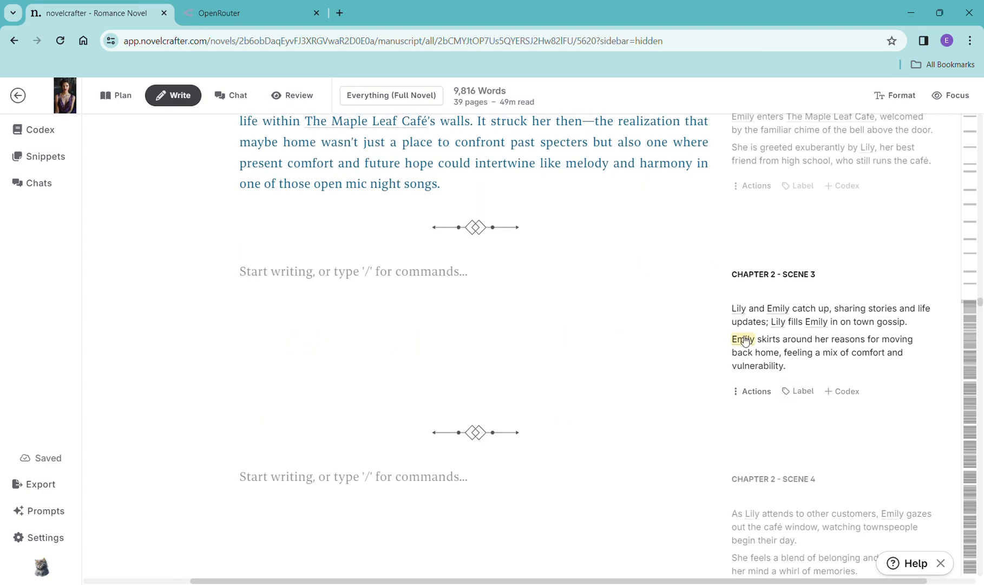
- Copy the Chapter 2 Scene 3 summary and paste it into a new scene beat in that scene
{"action": "left_click_drag", "start_coordinate": [806, 369], "coordinate": [731, 317]}
{"action": "key", "text": "ctrl+c"}
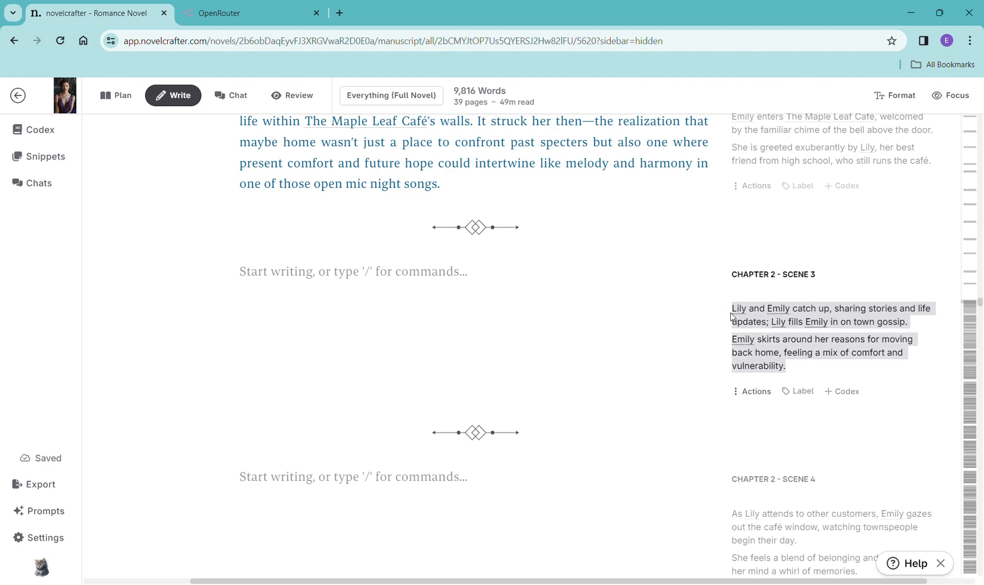
{"action": "left_click", "coordinate": [400, 264]}
{"action": "type", "text": "/"}
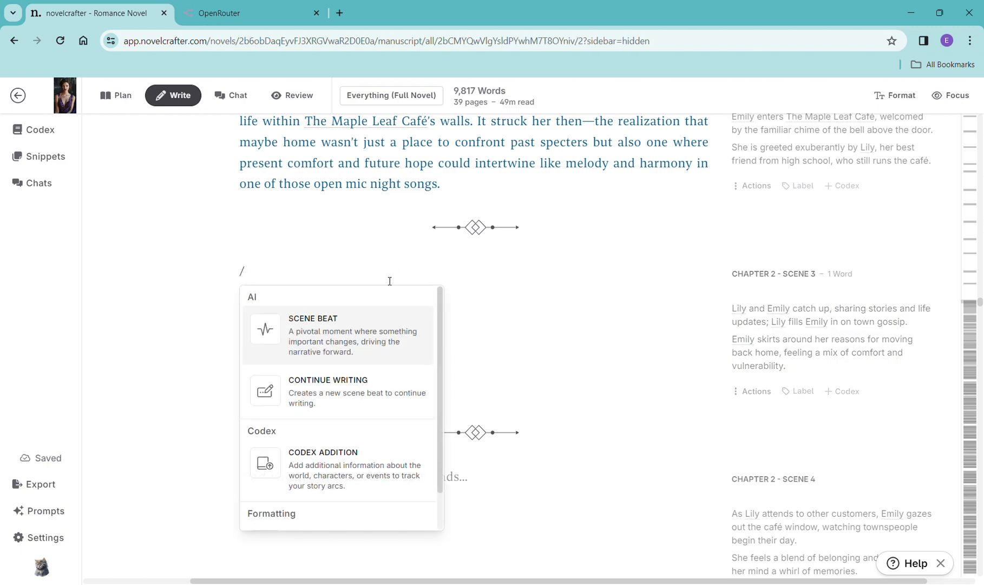
{"action": "left_click", "coordinate": [366, 331]}
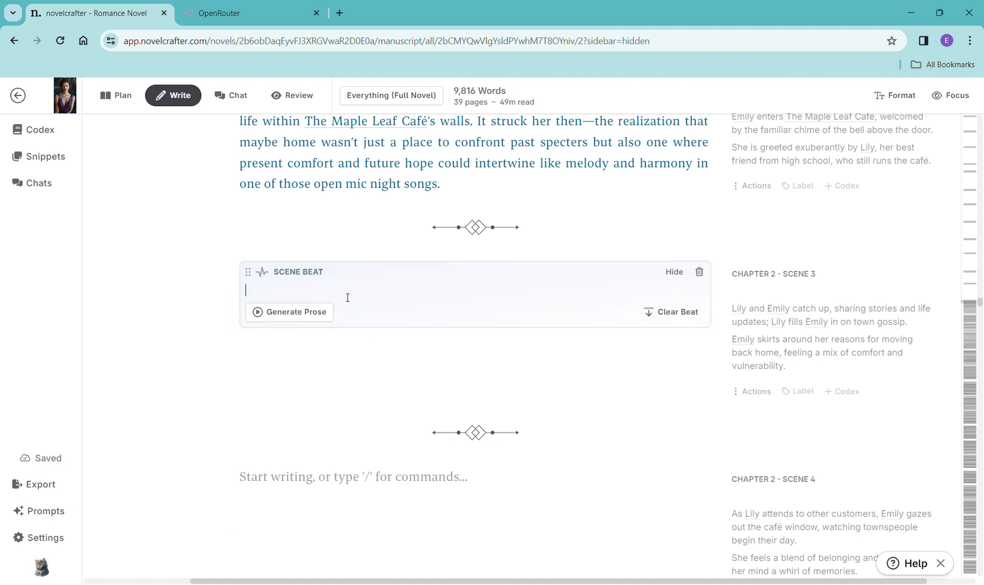
{"action": "key", "text": "ctrl+v"}
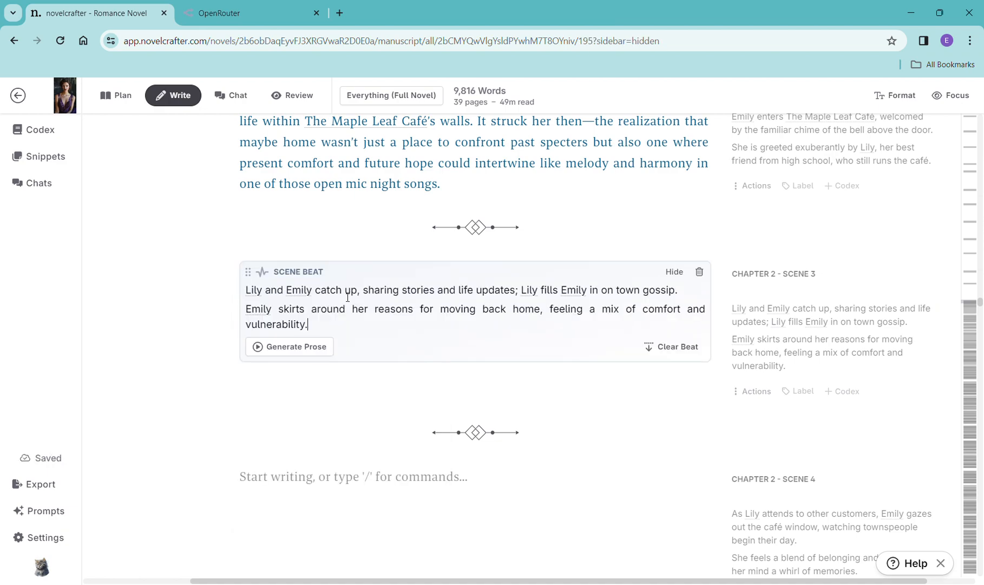
- Generate prose for the Chapter 2 Scene 3 beat with OpenAI GPT-4 Turbo
{"action": "left_click", "coordinate": [302, 359]}
{"action": "mouse_move", "coordinate": [314, 378]}
{"action": "left_click", "coordinate": [528, 217]}
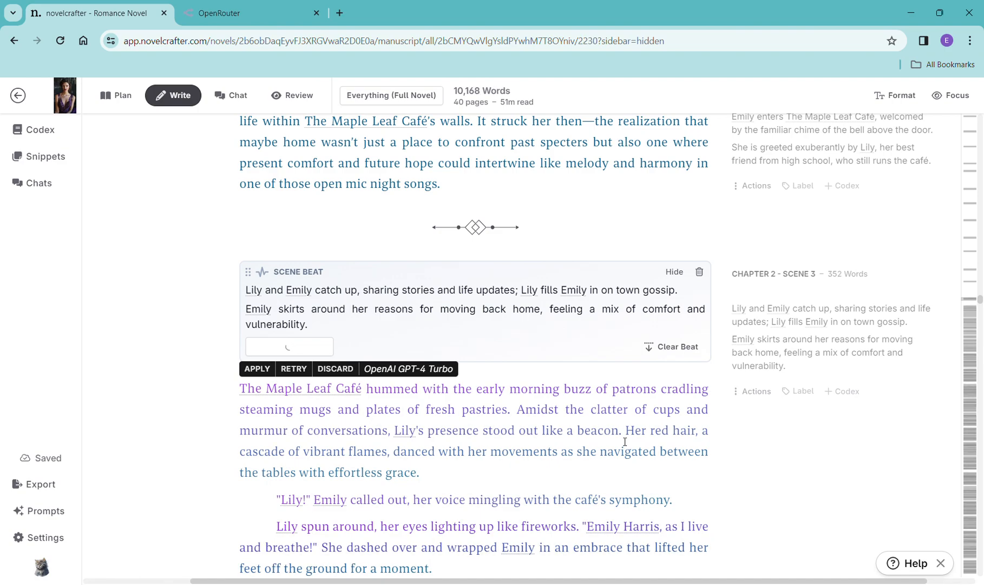
- Read through the generated Chapter 2 Scene 3 prose
{"action": "scroll", "coordinate": [625, 442], "scroll_direction": "down", "scroll_amount": 6}
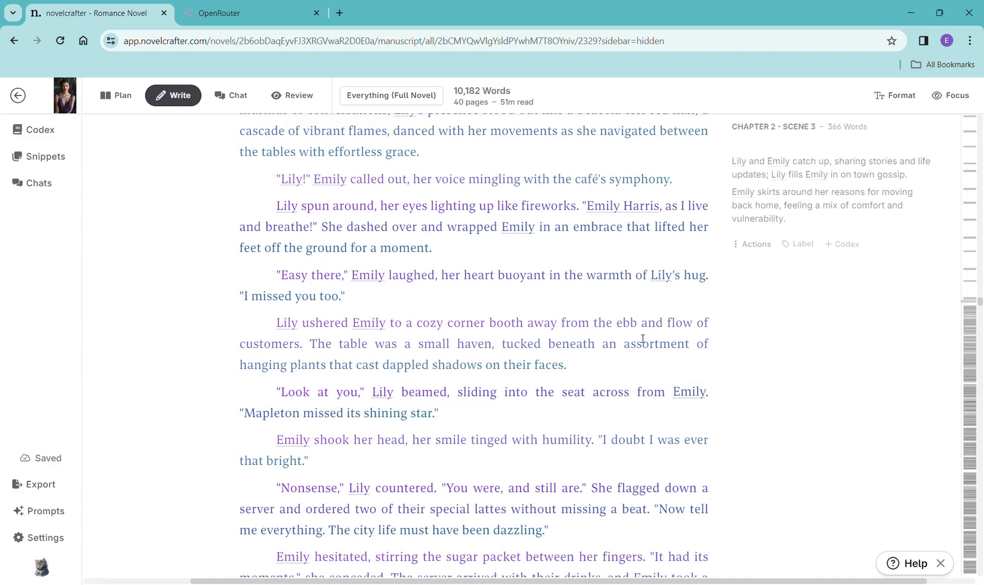
{"action": "scroll", "coordinate": [643, 338], "scroll_direction": "down", "scroll_amount": 9}
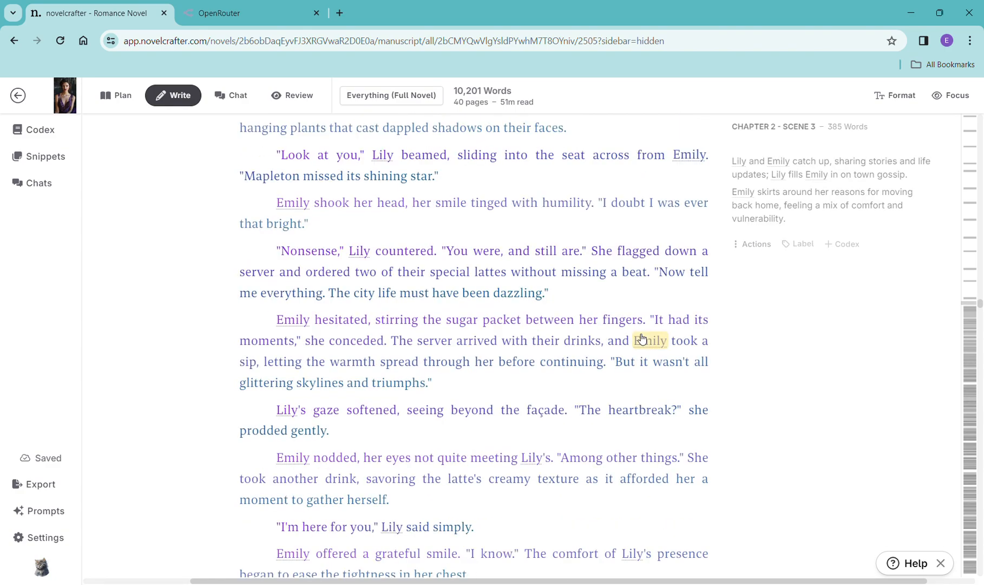
{"action": "scroll", "coordinate": [643, 338], "scroll_direction": "down", "scroll_amount": 2}
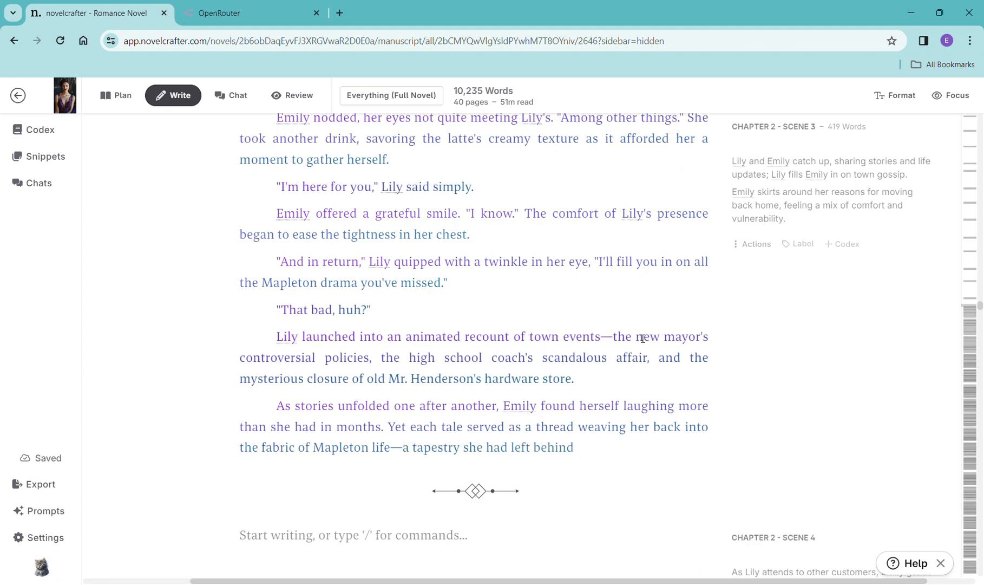
{"action": "scroll", "coordinate": [643, 339], "scroll_direction": "down", "scroll_amount": 2}
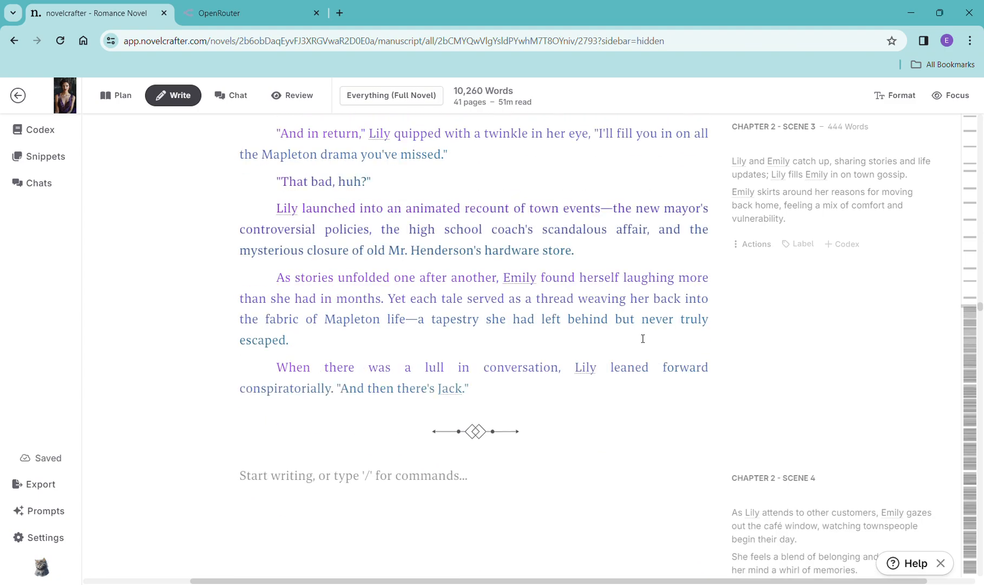
{"action": "scroll", "coordinate": [643, 338], "scroll_direction": "down", "scroll_amount": 5}
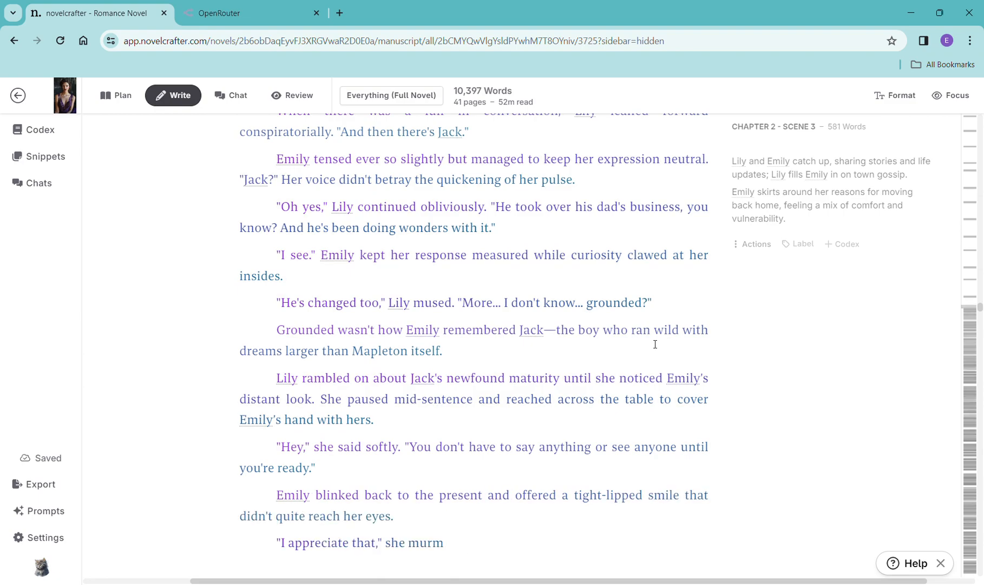
{"action": "scroll", "coordinate": [726, 471], "scroll_direction": "down", "scroll_amount": 5}
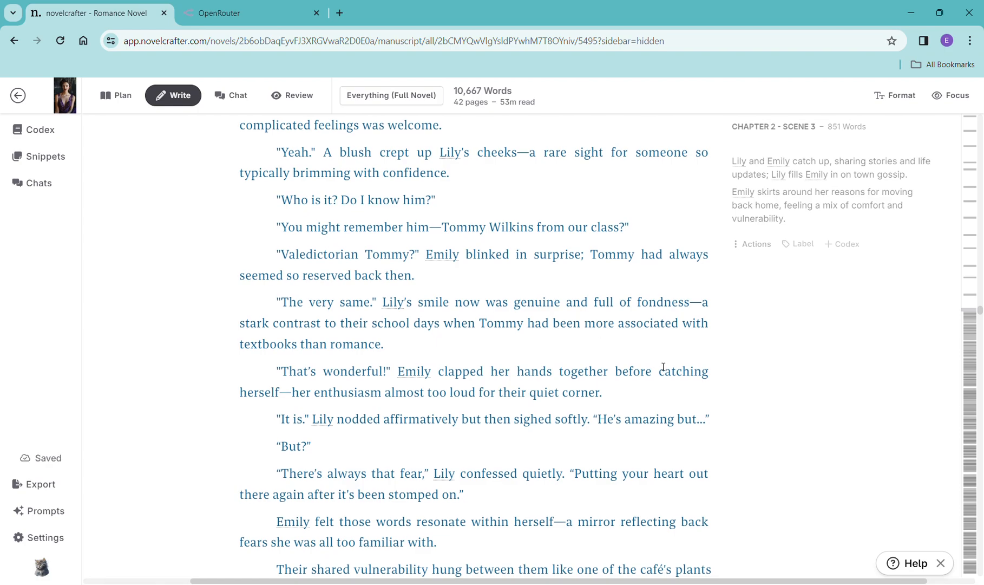
{"action": "scroll", "coordinate": [663, 363], "scroll_direction": "down", "scroll_amount": 2}
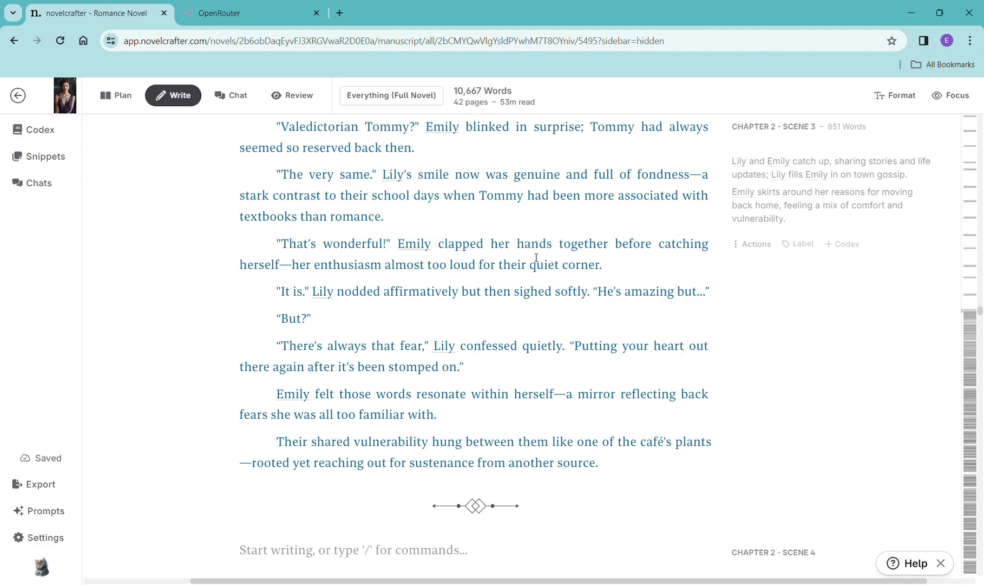
{"action": "scroll", "coordinate": [615, 345], "scroll_direction": "down", "scroll_amount": 3}
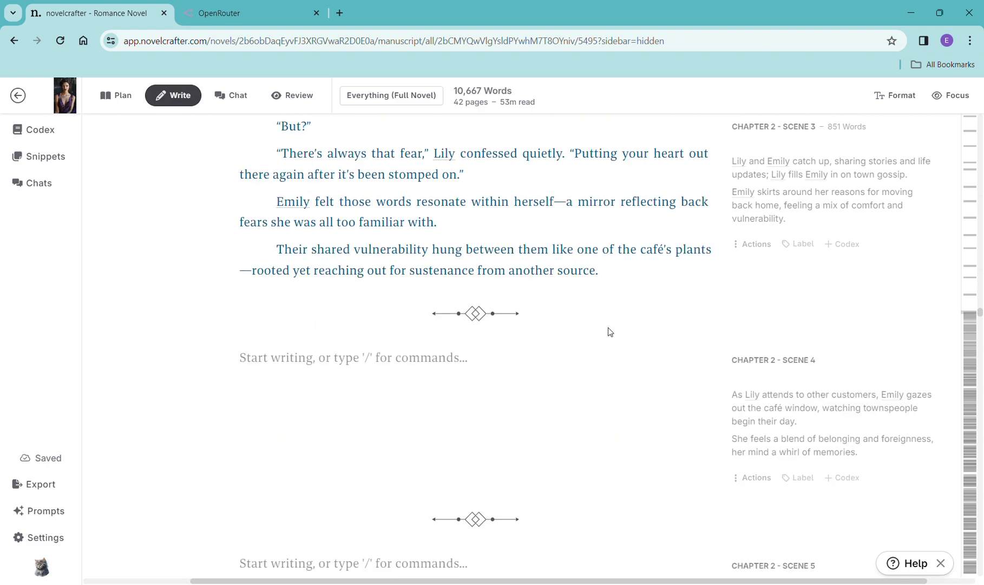
- Copy the Chapter 2 Scene 4 summary and paste it into a new scene beat in that scene
{"action": "scroll", "coordinate": [610, 331], "scroll_direction": "down", "scroll_amount": 1}
{"action": "left_click_drag", "start_coordinate": [870, 396], "coordinate": [738, 335]}
{"action": "key", "text": "ctrl+c"}
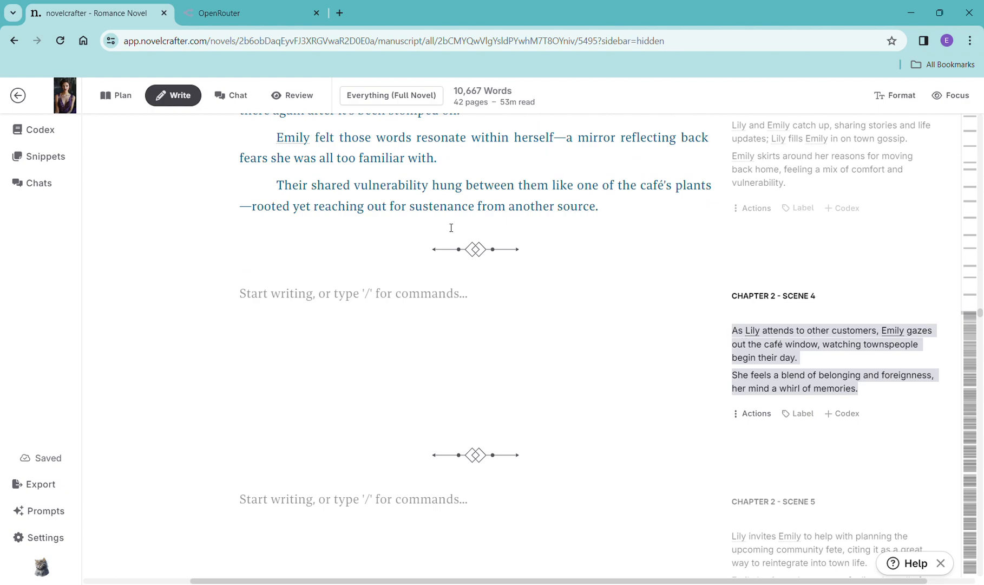
{"action": "left_click", "coordinate": [376, 307]}
{"action": "type", "text": "/"}
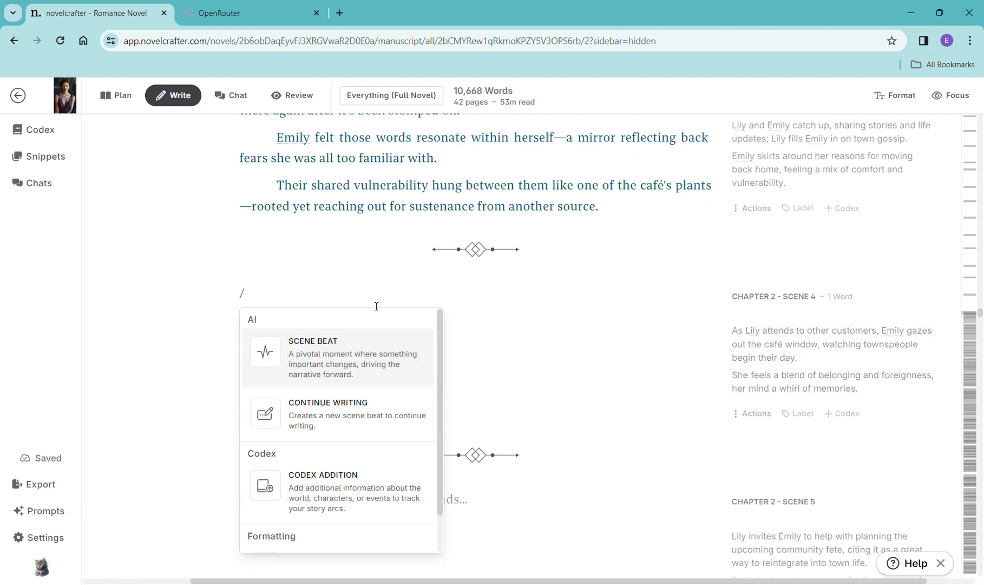
{"action": "left_click", "coordinate": [351, 354]}
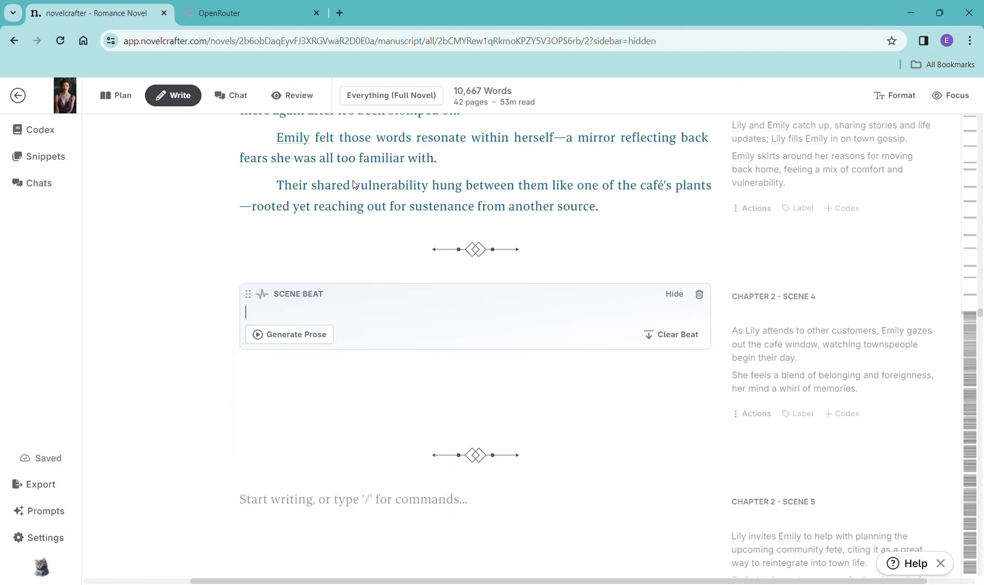
{"action": "key", "text": "ctrl+v"}
- Generate prose for the Chapter 2 Scene 4 beat with OpenAI GPT-4 Turbo
{"action": "left_click", "coordinate": [301, 368]}
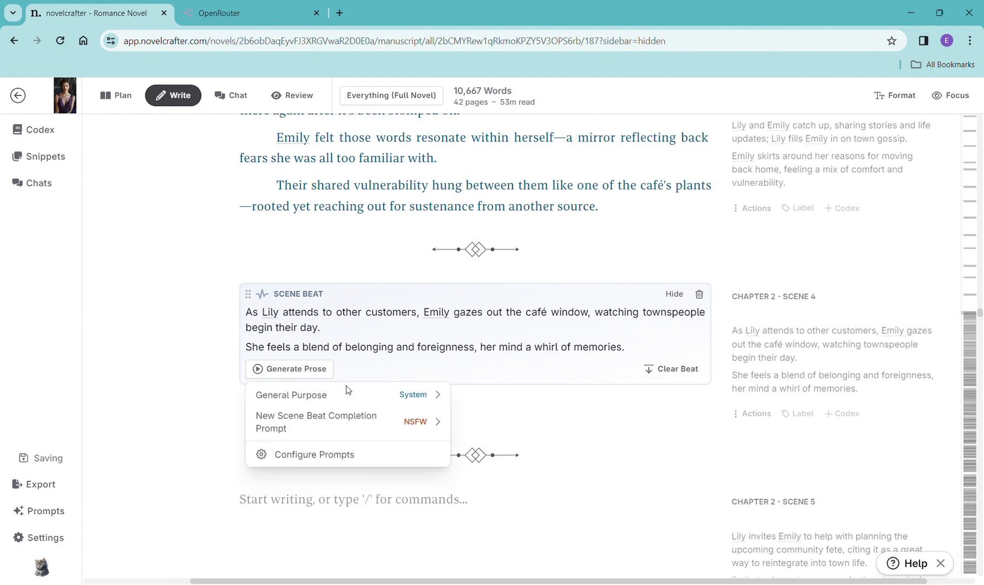
{"action": "mouse_move", "coordinate": [349, 399]}
{"action": "left_click", "coordinate": [560, 223]}
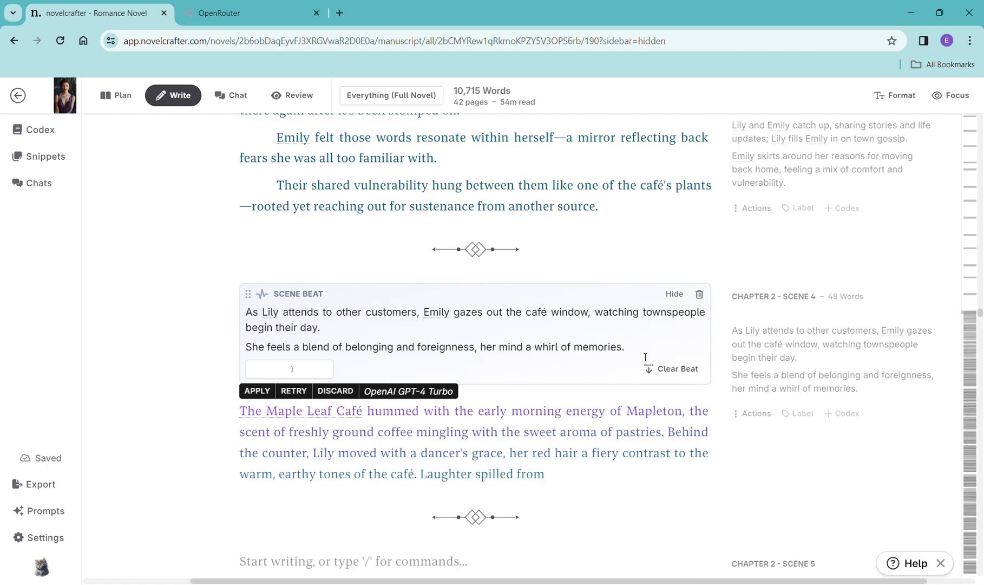
- Read through the generated Chapter 2 Scene 4 prose
{"action": "scroll", "coordinate": [643, 355], "scroll_direction": "down", "scroll_amount": 3}
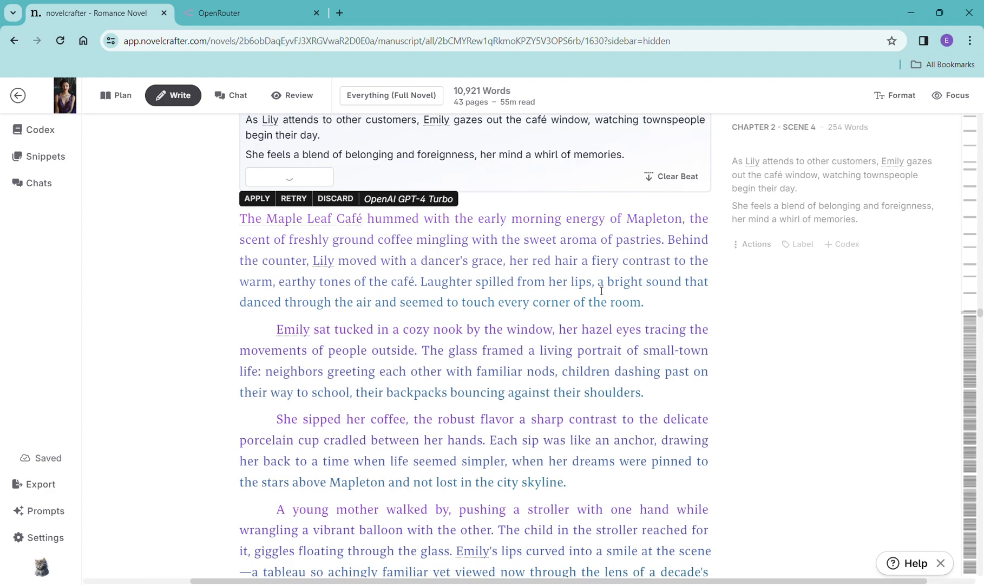
{"action": "scroll", "coordinate": [650, 336], "scroll_direction": "down", "scroll_amount": 7}
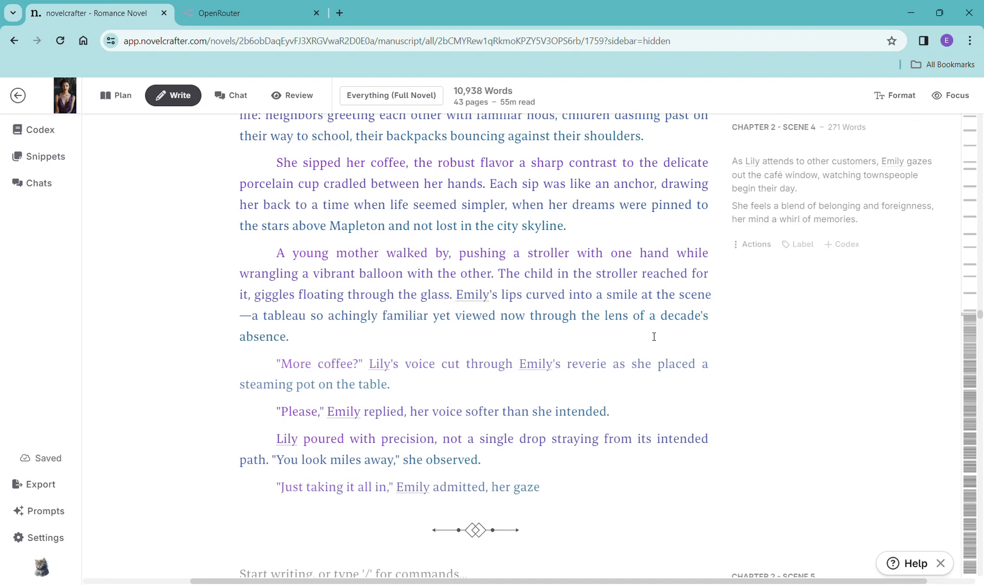
{"action": "scroll", "coordinate": [649, 333], "scroll_direction": "down", "scroll_amount": 4}
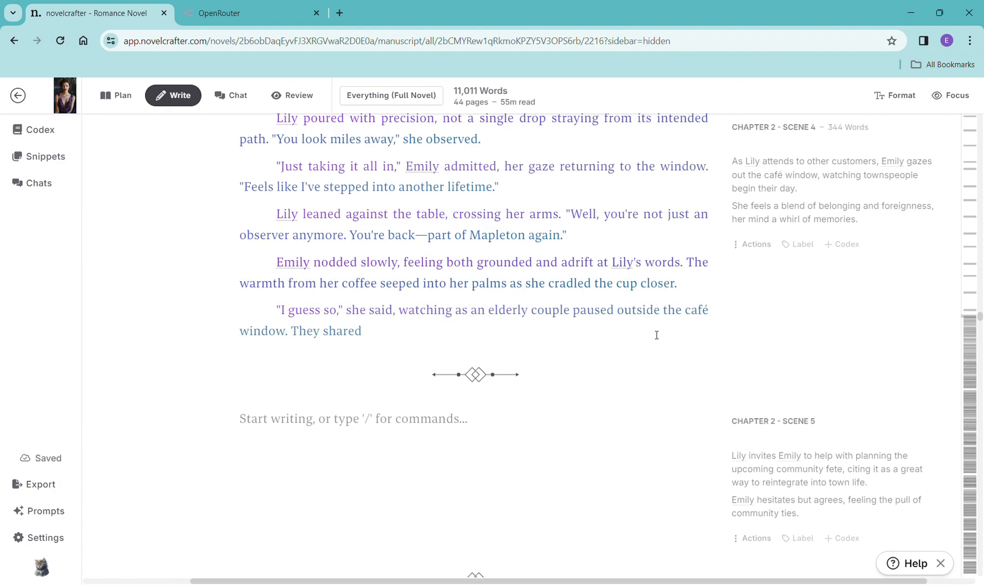
{"action": "scroll", "coordinate": [656, 335], "scroll_direction": "down", "scroll_amount": 3}
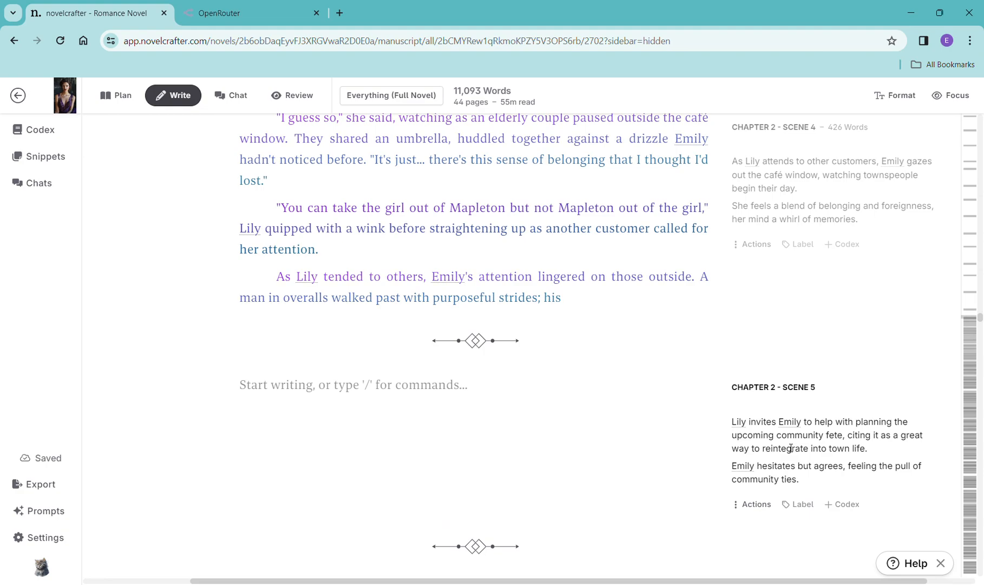
{"action": "scroll", "coordinate": [792, 447], "scroll_direction": "down", "scroll_amount": 4}
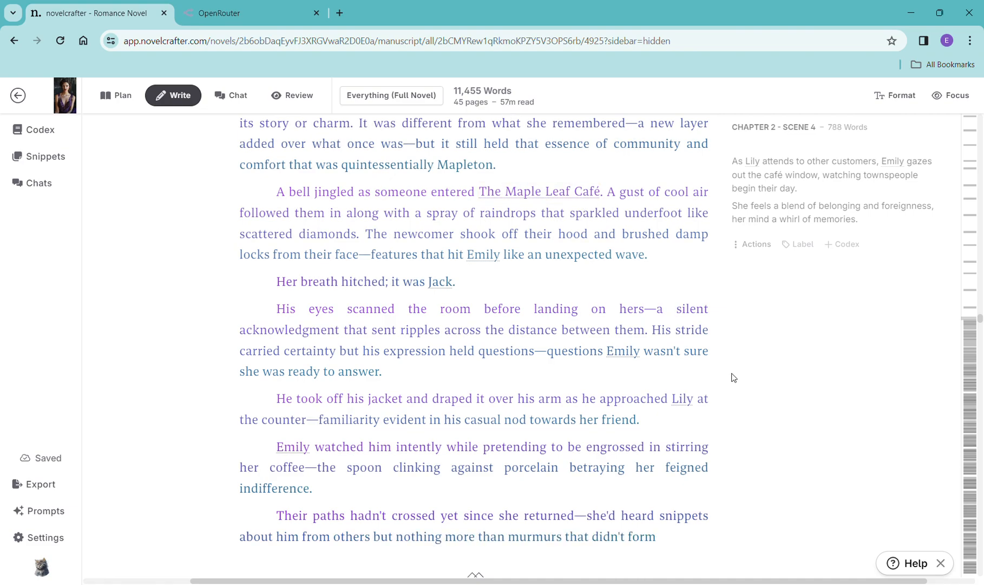
{"action": "scroll", "coordinate": [684, 338], "scroll_direction": "down", "scroll_amount": 3}
{"action": "scroll", "coordinate": [683, 337], "scroll_direction": "down", "scroll_amount": 3}
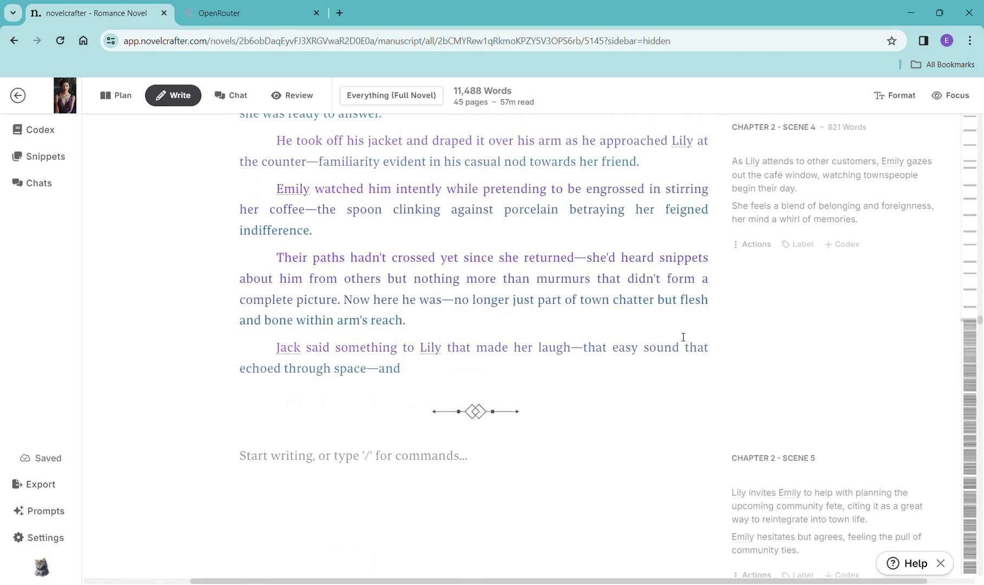
{"action": "scroll", "coordinate": [685, 335], "scroll_direction": "down", "scroll_amount": 1}
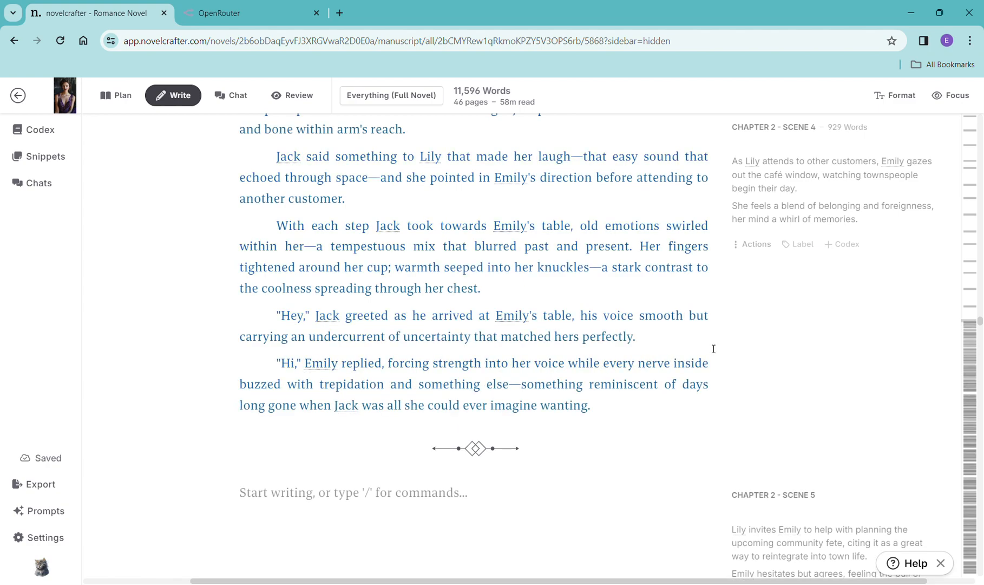
- Copy the Chapter 2 Scene 5 summary and paste it into a new scene beat in that scene
{"action": "scroll", "coordinate": [712, 347], "scroll_direction": "down", "scroll_amount": 2}
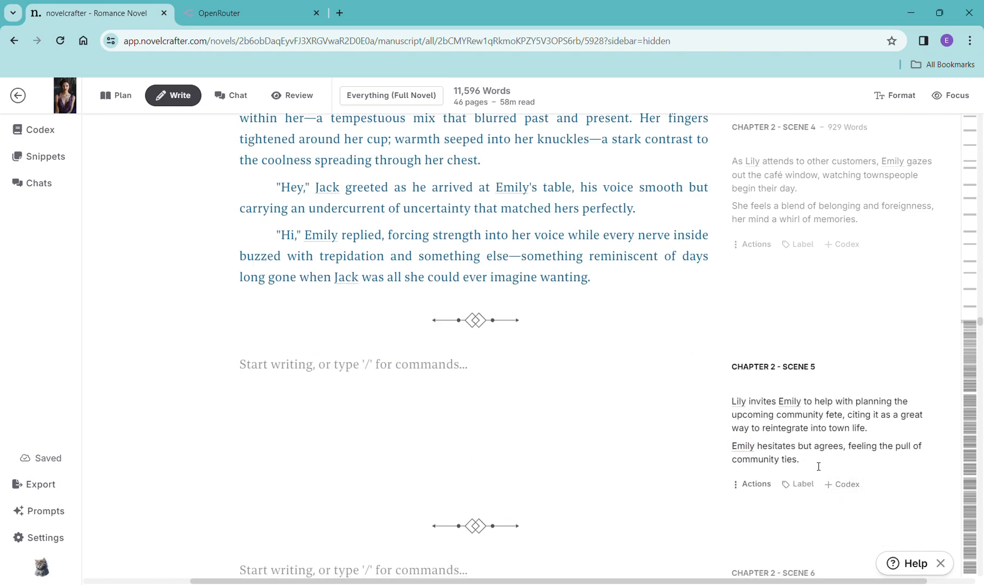
{"action": "left_click_drag", "start_coordinate": [782, 458], "coordinate": [727, 402]}
{"action": "key", "text": "ctrl+c"}
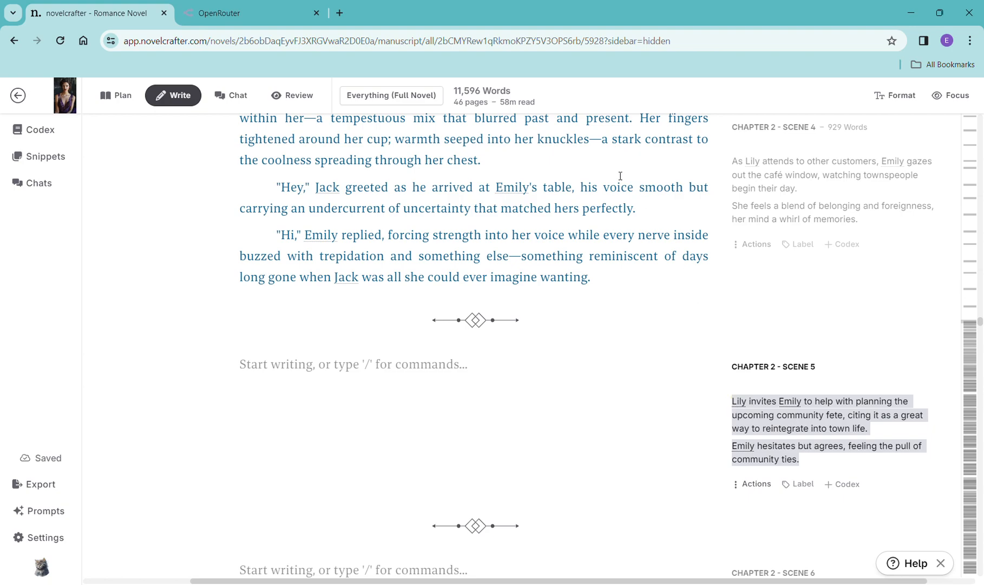
{"action": "left_click", "coordinate": [439, 351]}
{"action": "type", "text": "/"}
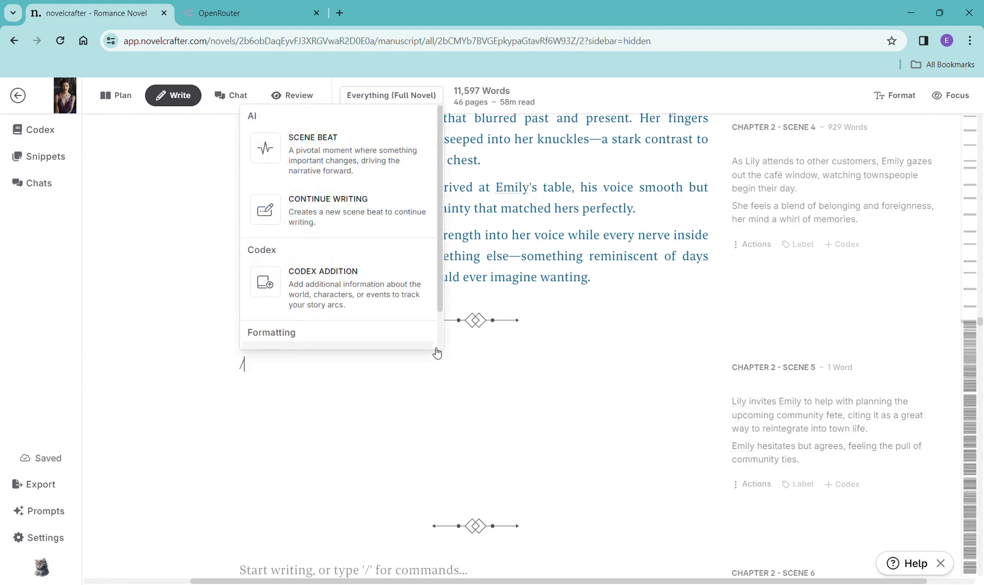
{"action": "left_click", "coordinate": [378, 158]}
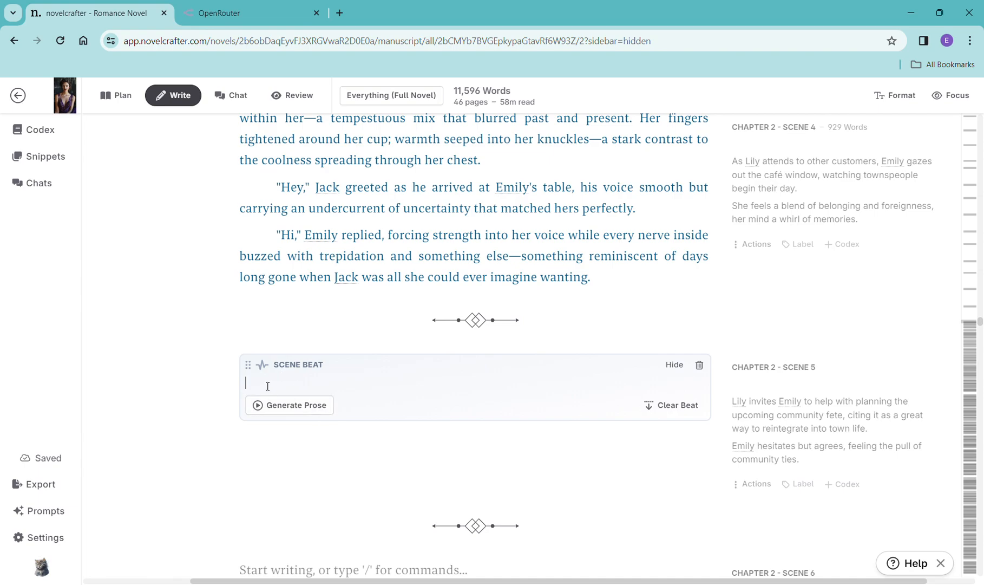
{"action": "key", "text": "ctrl+v"}
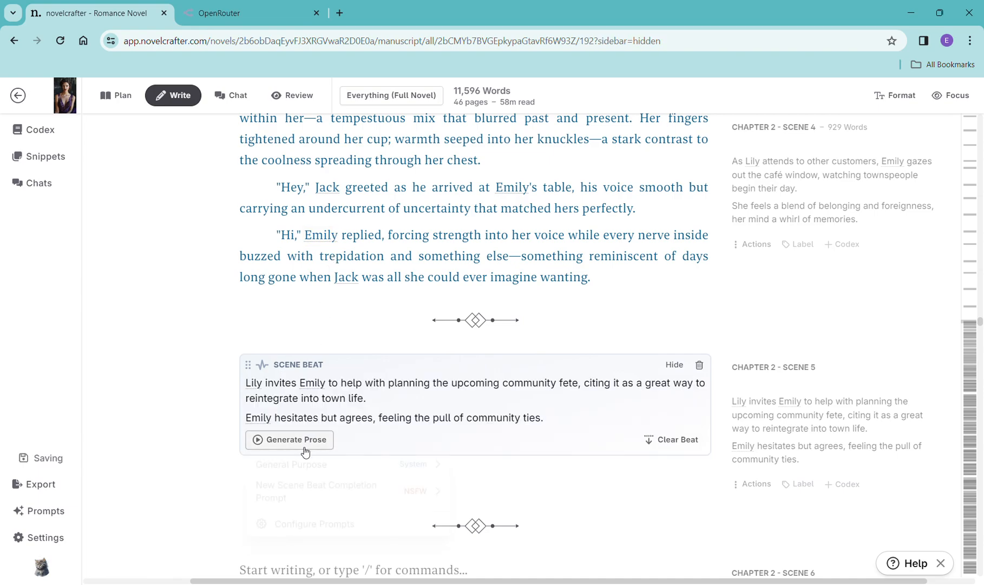
- Generate prose for the Chapter 2 Scene 5 beat with OpenAI GPT-4 Turbo
{"action": "left_click", "coordinate": [304, 441]}
{"action": "mouse_move", "coordinate": [308, 466]}
{"action": "left_click", "coordinate": [510, 228]}
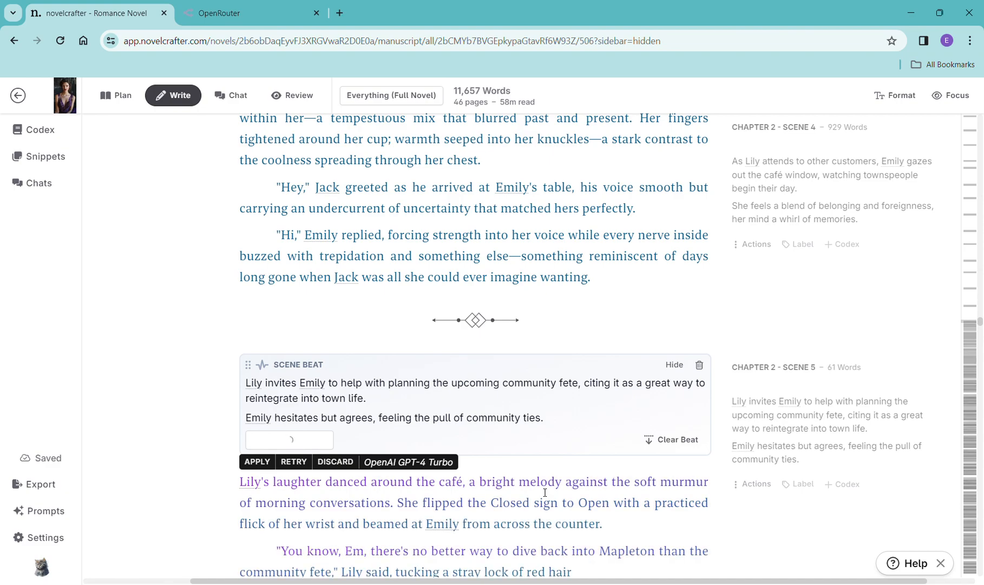
- Read through the generated Chapter 2 Scene 5 prose
{"action": "scroll", "coordinate": [667, 471], "scroll_direction": "down", "scroll_amount": 3}
{"action": "scroll", "coordinate": [670, 472], "scroll_direction": "down", "scroll_amount": 1}
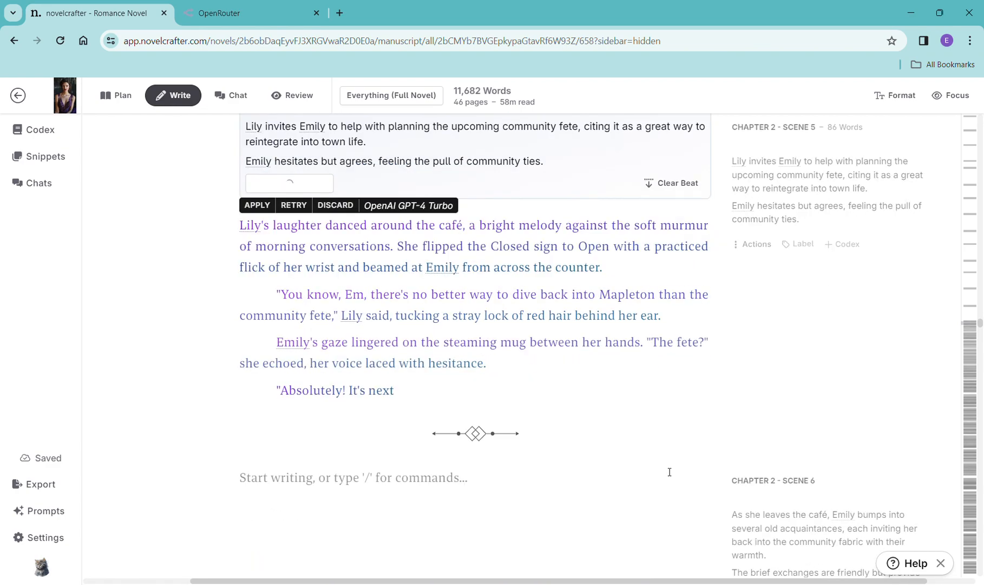
{"action": "scroll", "coordinate": [670, 472], "scroll_direction": "down", "scroll_amount": 1}
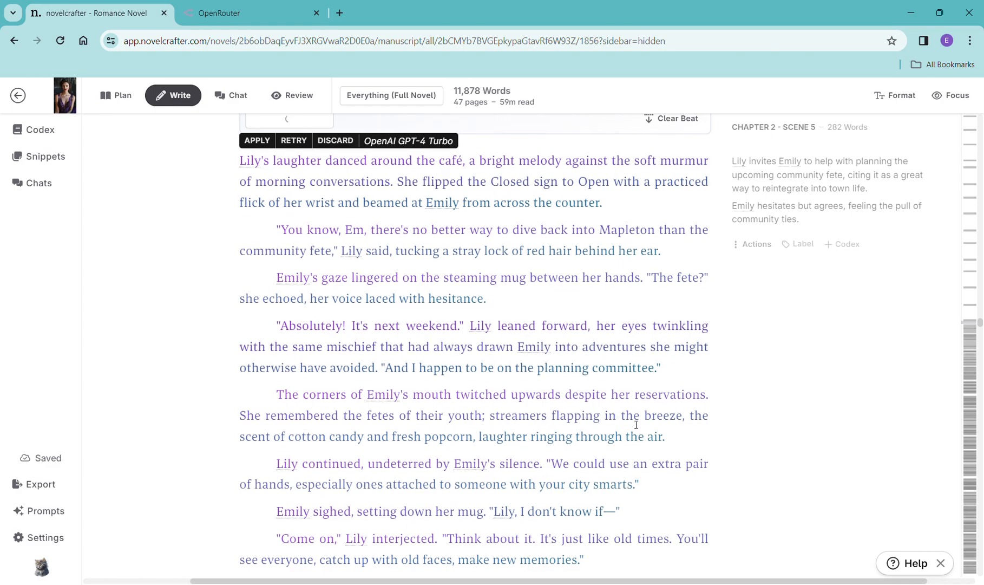
{"action": "scroll", "coordinate": [671, 428], "scroll_direction": "down", "scroll_amount": 5}
{"action": "scroll", "coordinate": [663, 415], "scroll_direction": "down", "scroll_amount": 3}
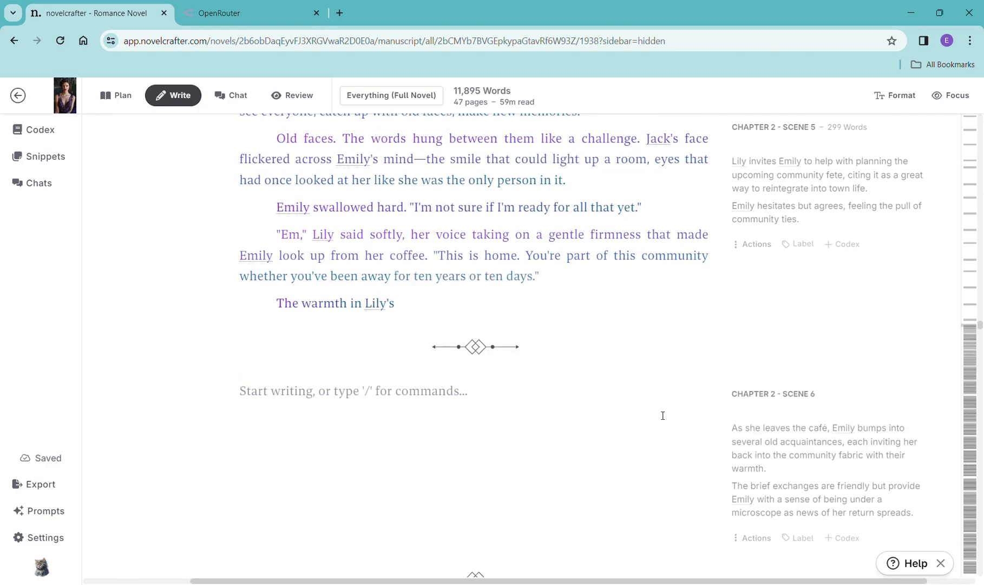
{"action": "scroll", "coordinate": [658, 415], "scroll_direction": "down", "scroll_amount": 2}
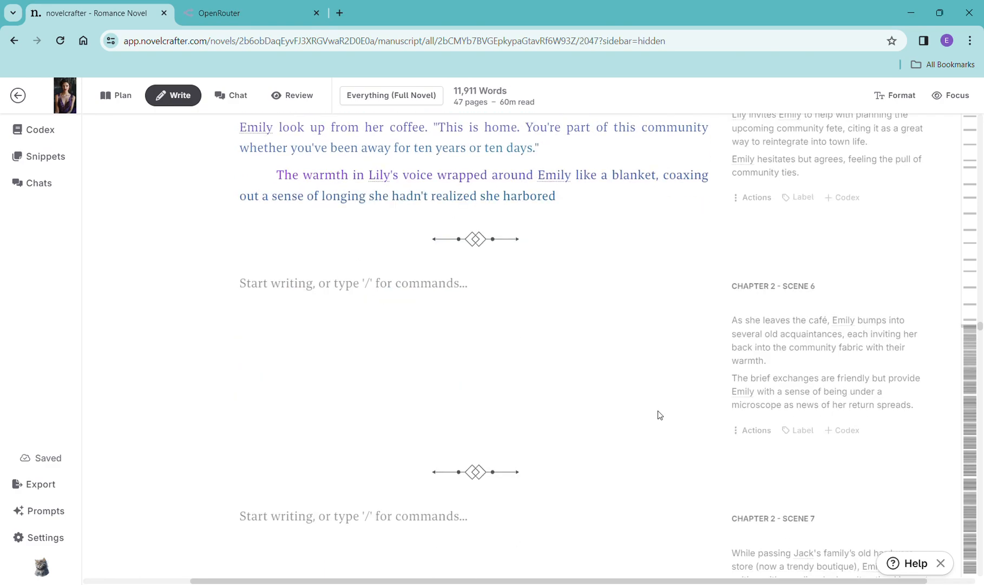
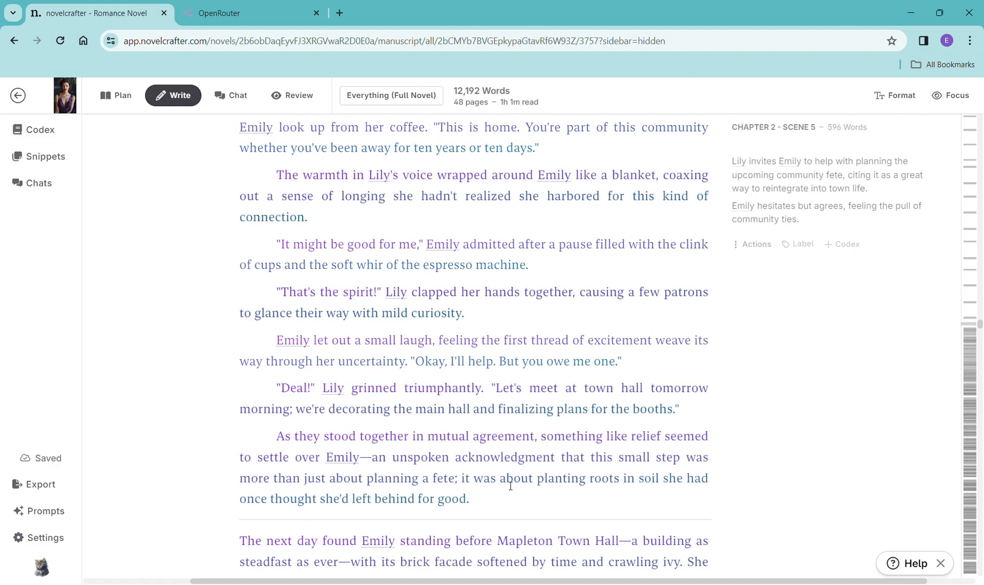
- Copy the Chapter 2 Scene 6 summary and paste it into a new scene beat in that scene
{"action": "scroll", "coordinate": [559, 437], "scroll_direction": "down", "scroll_amount": 4}
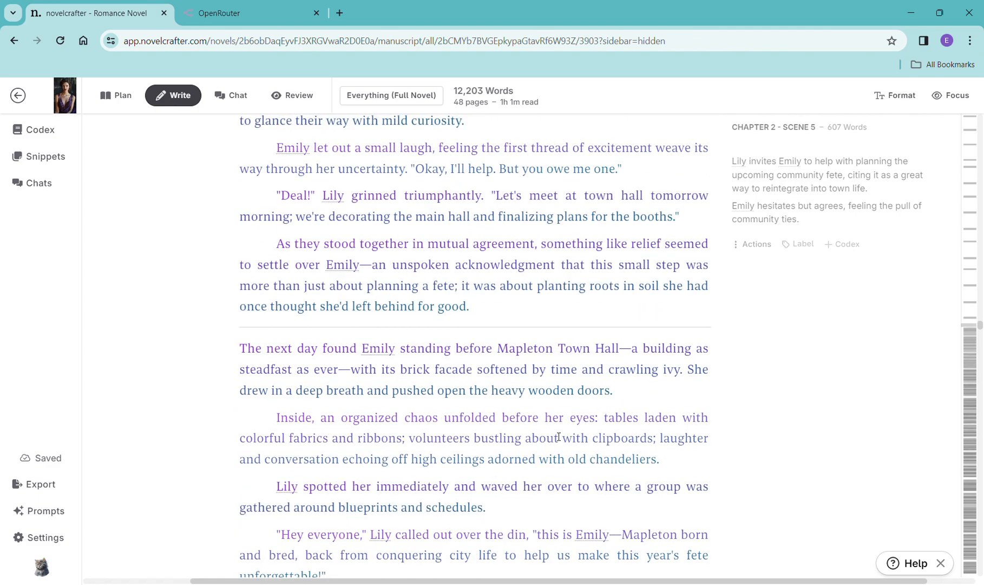
{"action": "scroll", "coordinate": [560, 436], "scroll_direction": "down", "scroll_amount": 3}
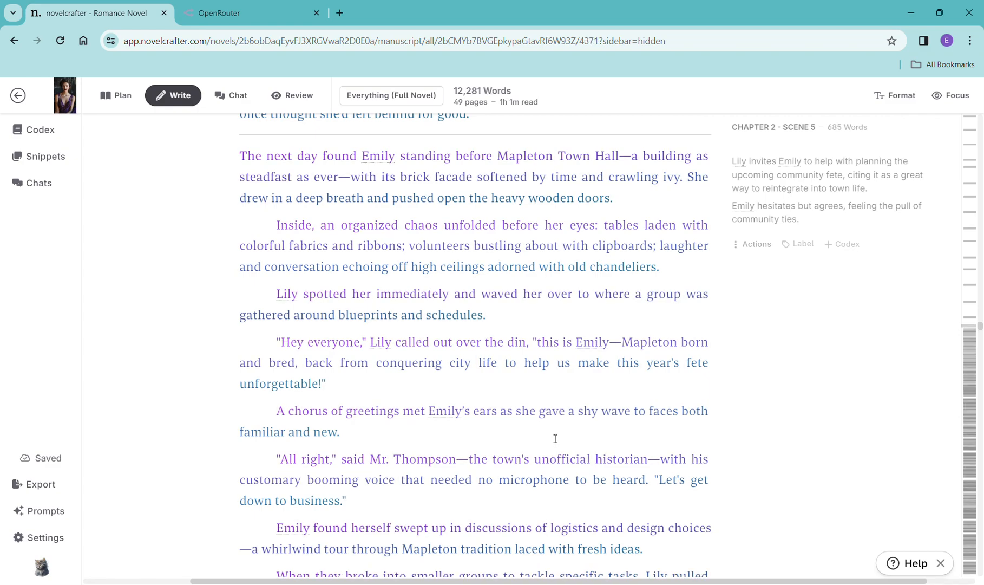
{"action": "scroll", "coordinate": [554, 440], "scroll_direction": "down", "scroll_amount": 2}
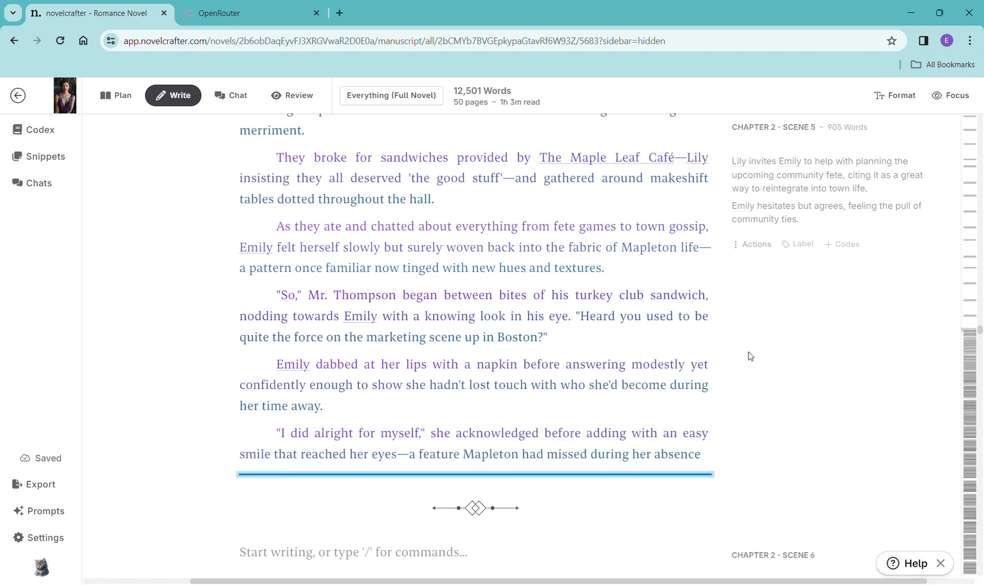
{"action": "scroll", "coordinate": [627, 317], "scroll_direction": "down", "scroll_amount": 2}
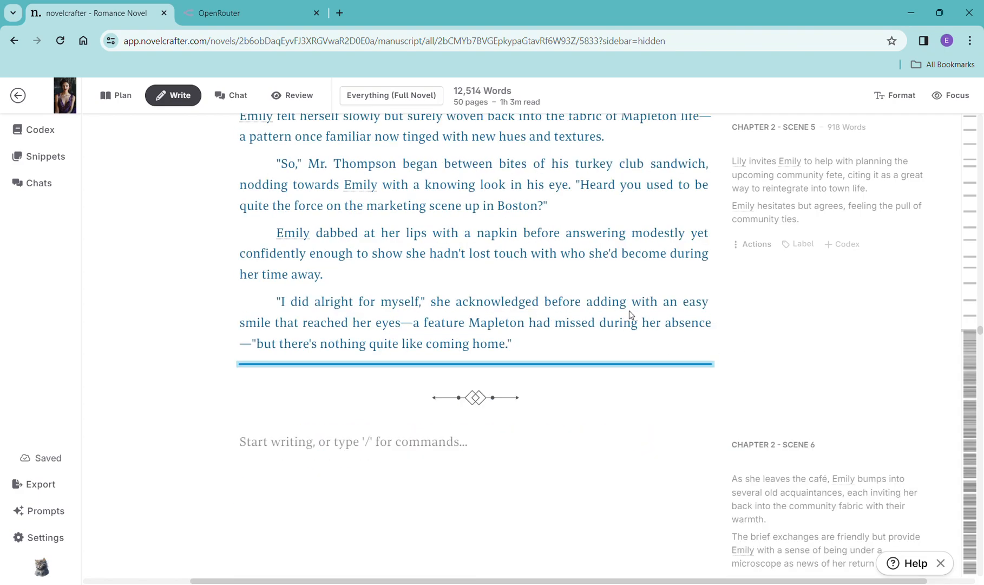
{"action": "scroll", "coordinate": [631, 314], "scroll_direction": "down", "scroll_amount": 1}
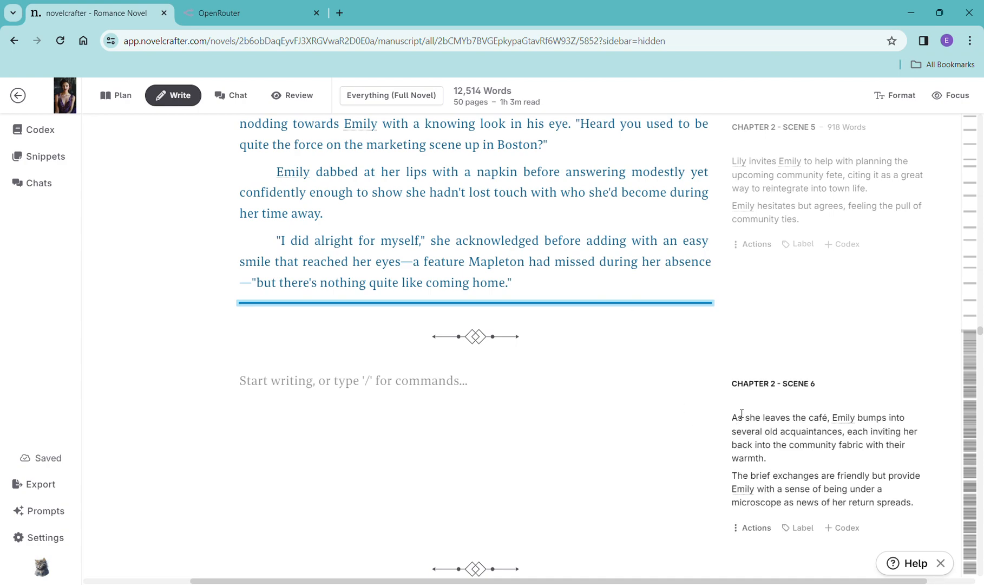
{"action": "scroll", "coordinate": [732, 378], "scroll_direction": "down", "scroll_amount": 1}
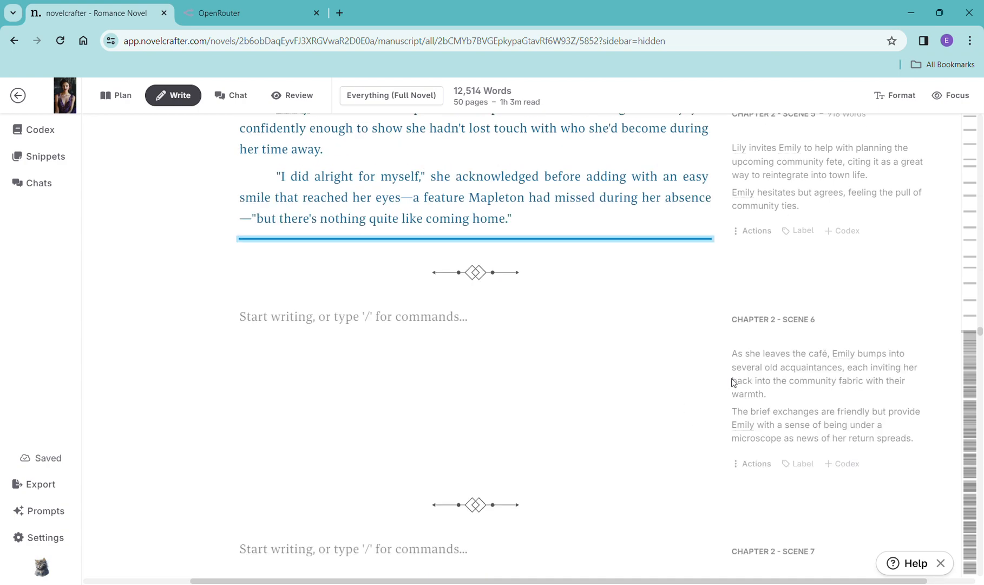
{"action": "left_click_drag", "start_coordinate": [733, 354], "coordinate": [863, 424]}
{"action": "key", "text": "ctrl+c"}
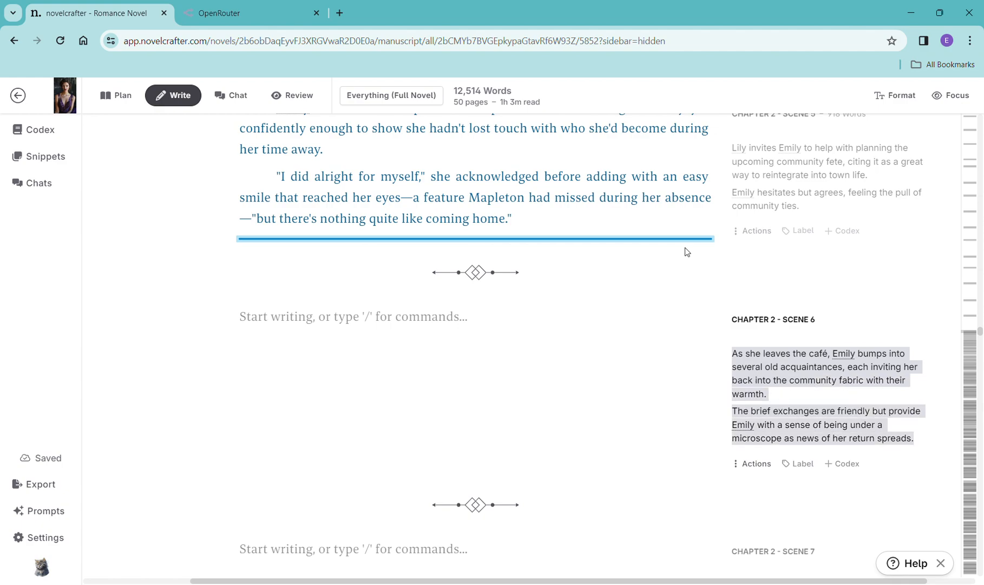
{"action": "left_click", "coordinate": [449, 336]}
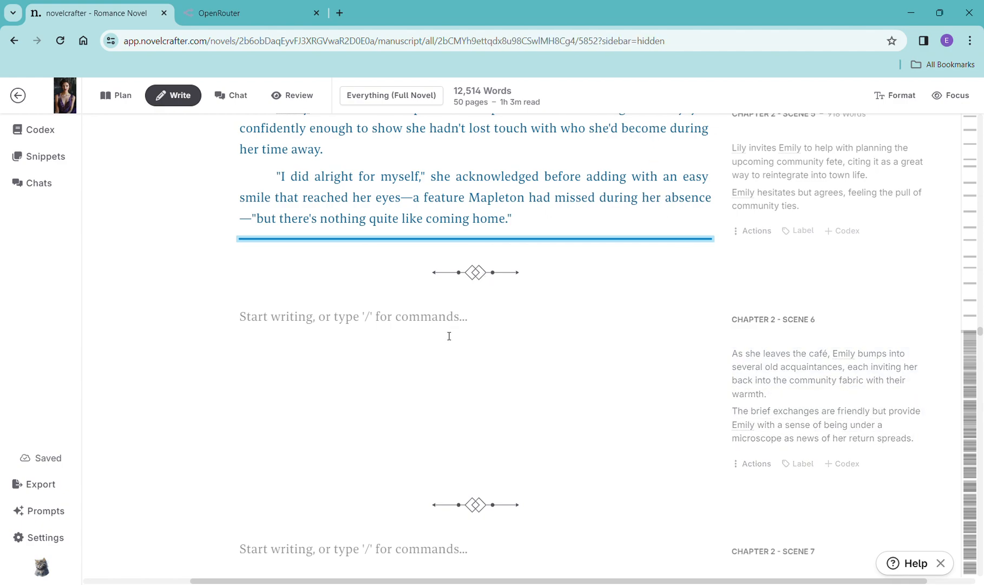
{"action": "type", "text": "/"}
{"action": "left_click", "coordinate": [394, 382]}
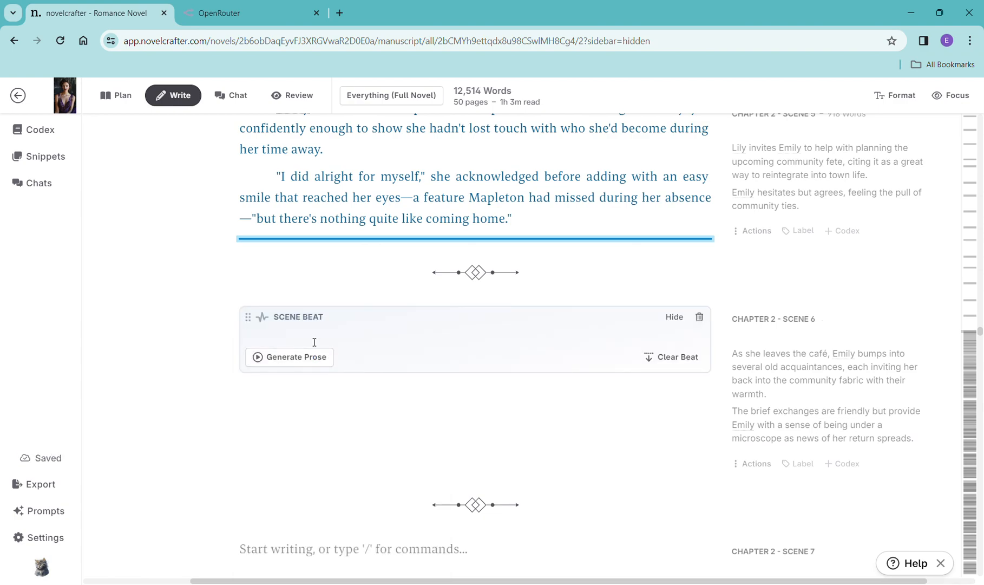
{"action": "key", "text": "ctrl+v"}
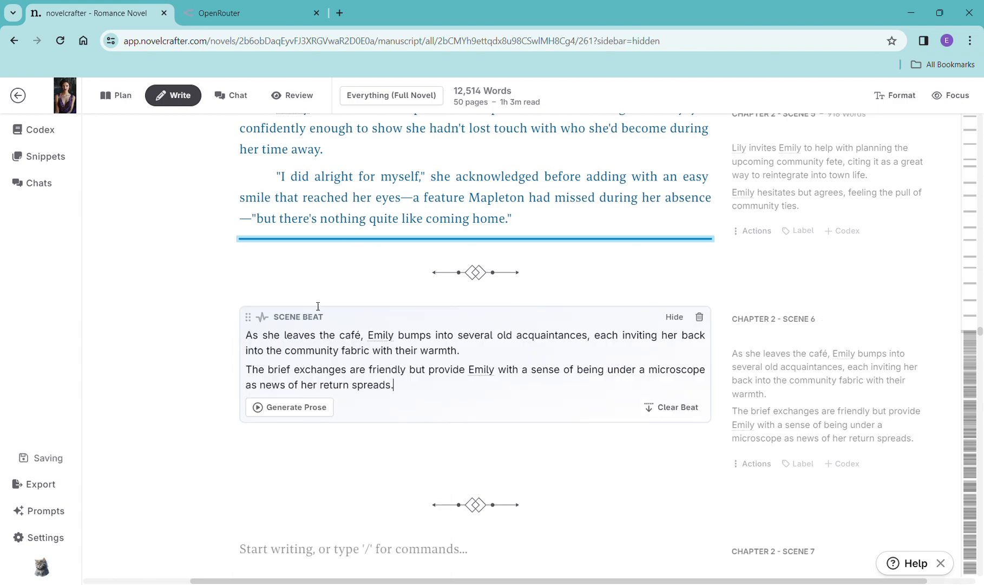
- Generate prose for the Chapter 2 Scene 6 beat with OpenAI GPT-4 Turbo using the General Purpose prompt
{"action": "left_click", "coordinate": [303, 406]}
{"action": "mouse_move", "coordinate": [316, 432]}
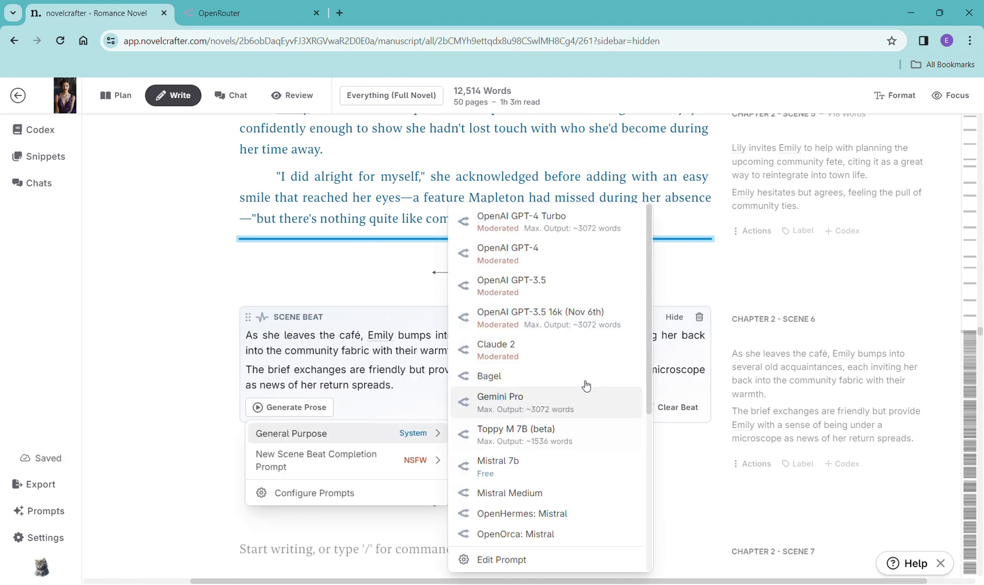
{"action": "left_click", "coordinate": [561, 227]}
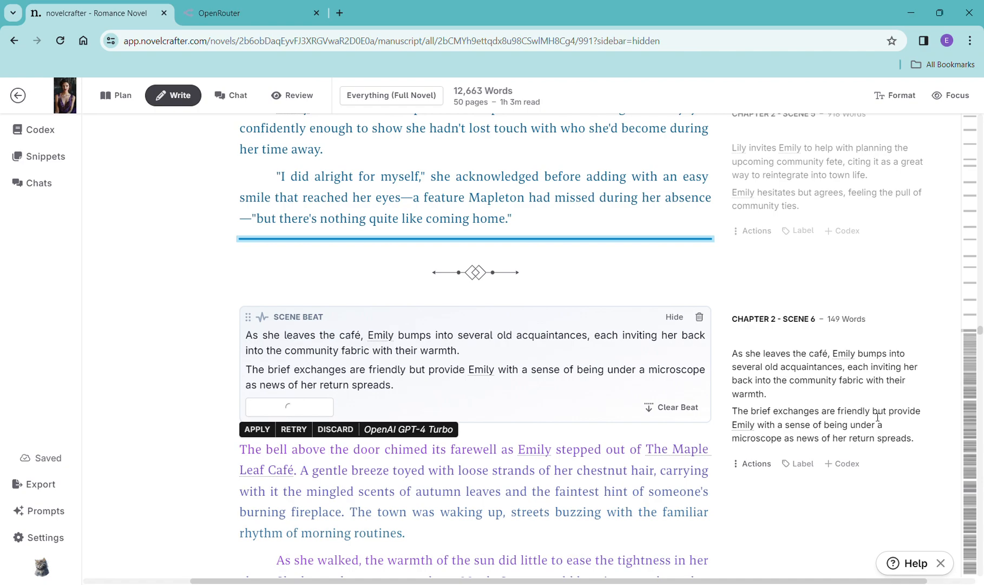
- Read through the generated Chapter 2 Scene 6 prose
{"action": "scroll", "coordinate": [872, 416], "scroll_direction": "down", "scroll_amount": 6}
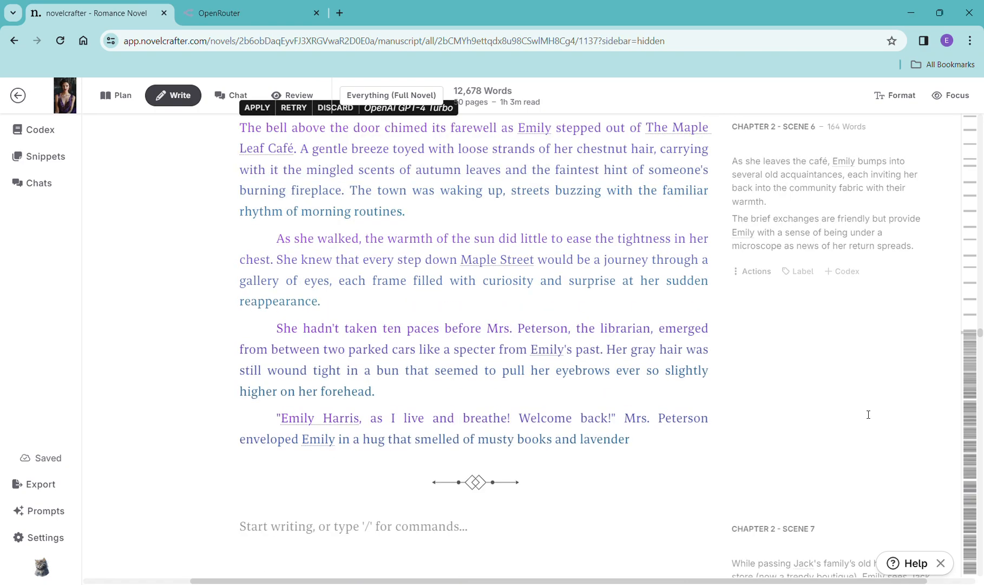
{"action": "scroll", "coordinate": [867, 414], "scroll_direction": "down", "scroll_amount": 5}
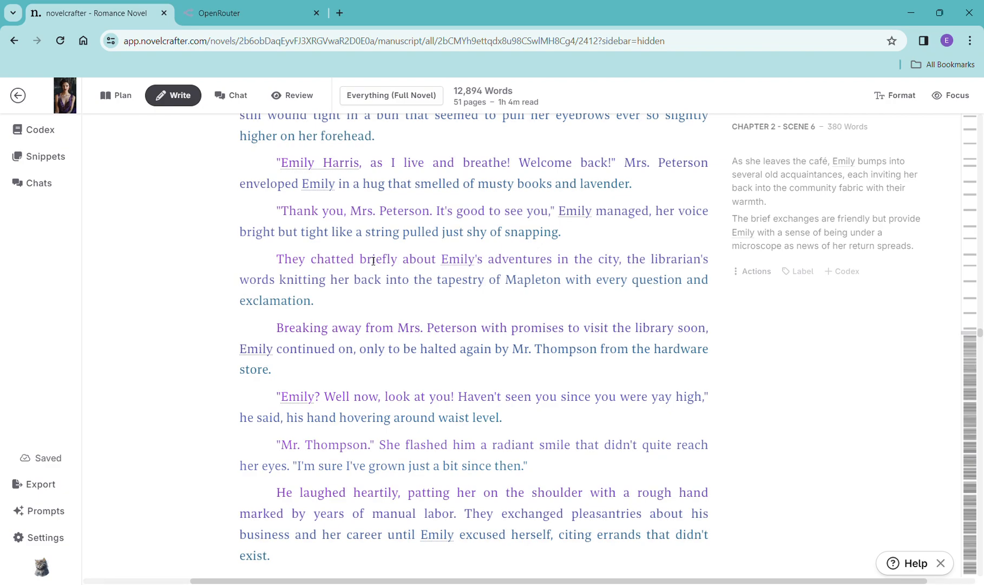
{"action": "scroll", "coordinate": [654, 446], "scroll_direction": "down", "scroll_amount": 6}
{"action": "scroll", "coordinate": [657, 447], "scroll_direction": "down", "scroll_amount": 4}
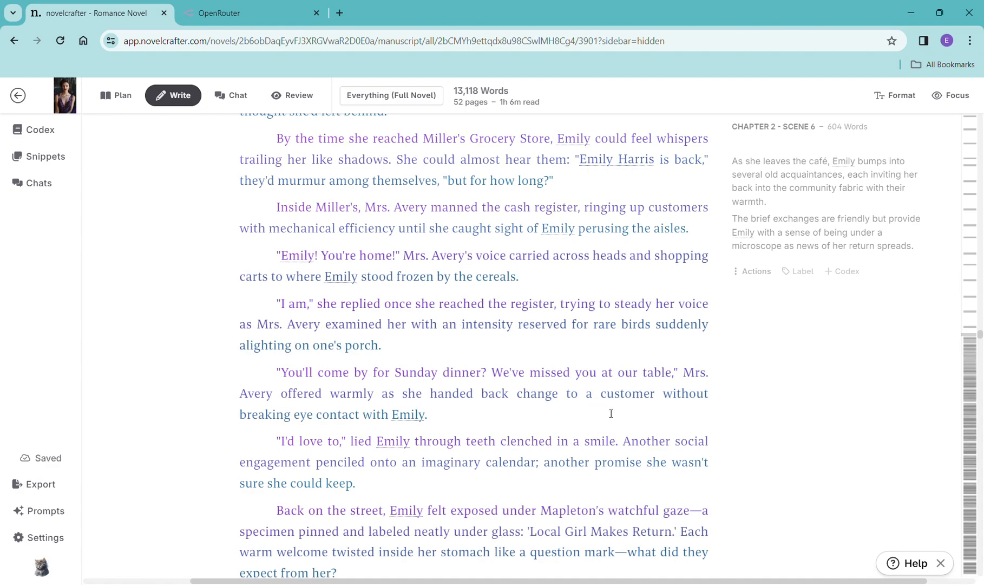
{"action": "scroll", "coordinate": [611, 413], "scroll_direction": "down", "scroll_amount": 7}
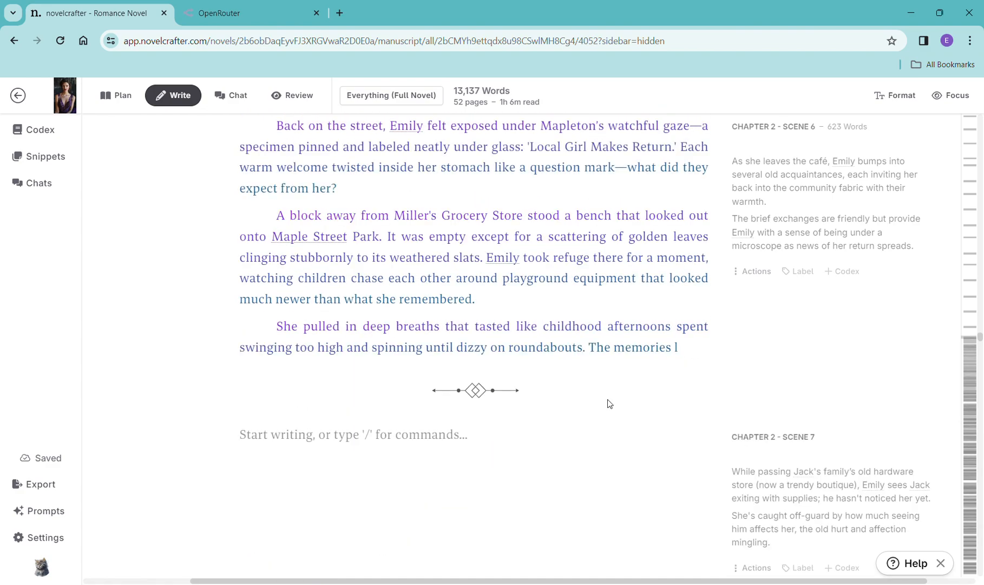
{"action": "scroll", "coordinate": [607, 399], "scroll_direction": "down", "scroll_amount": 2}
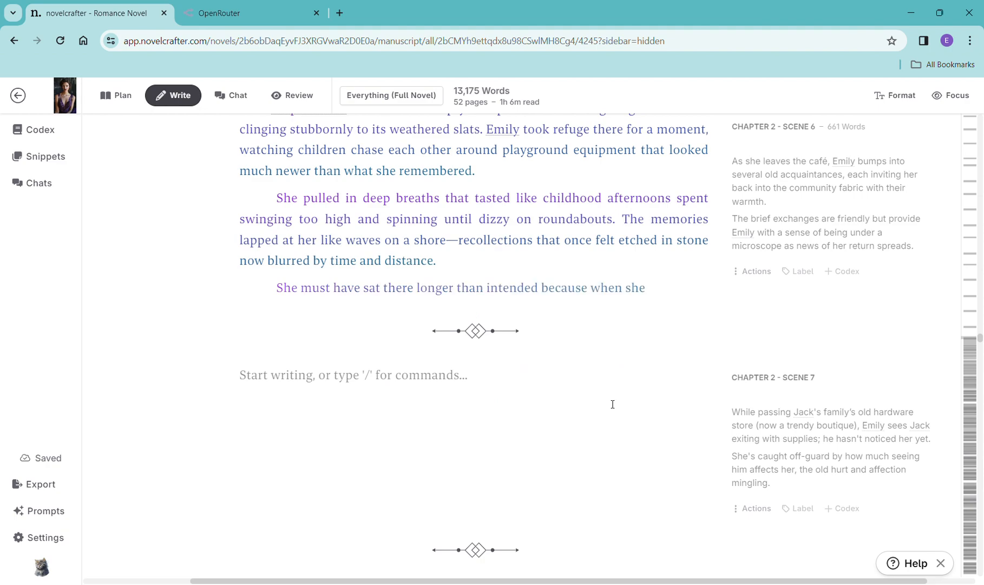
{"action": "scroll", "coordinate": [608, 403], "scroll_direction": "down", "scroll_amount": 2}
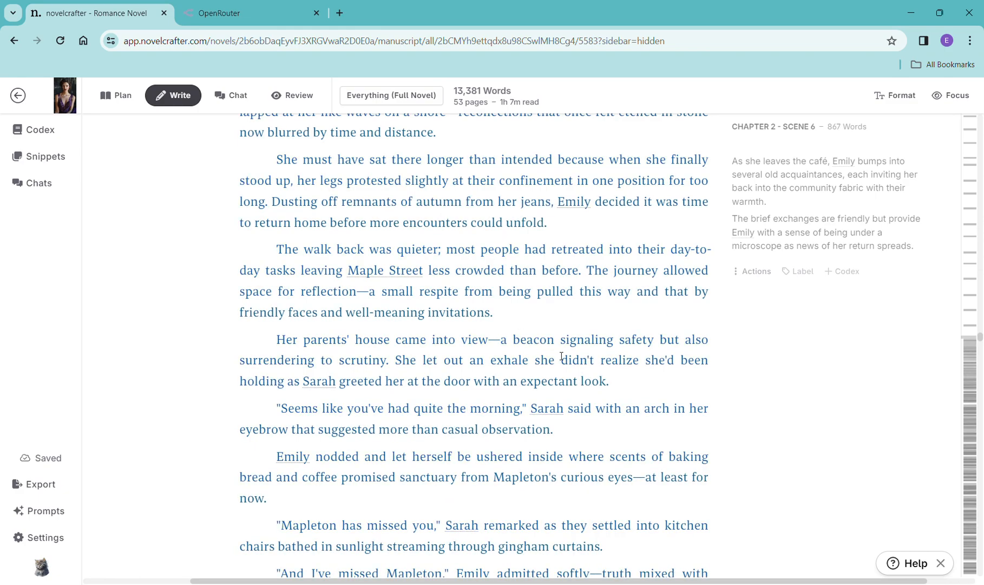
{"action": "scroll", "coordinate": [659, 432], "scroll_direction": "down", "scroll_amount": 4}
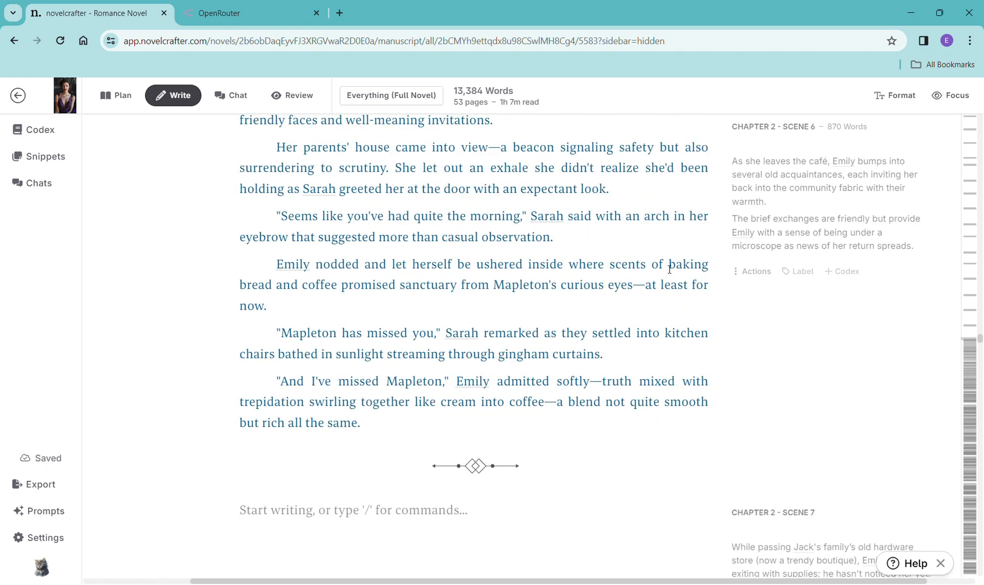
- Copy the Chapter 2 Scene 7 summary and paste it into a new scene beat in that scene
{"action": "scroll", "coordinate": [582, 380], "scroll_direction": "down", "scroll_amount": 4}
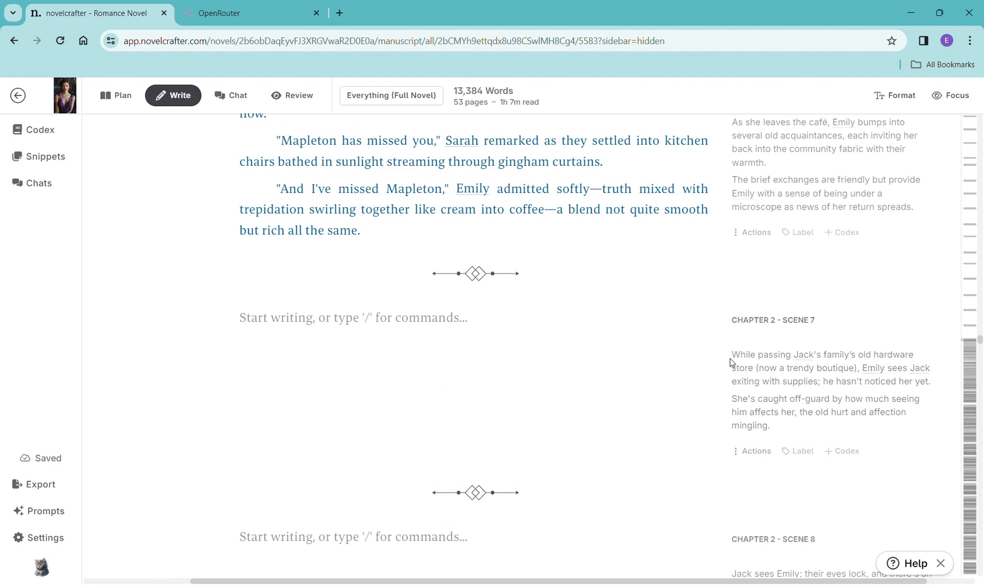
{"action": "left_click_drag", "start_coordinate": [737, 359], "coordinate": [863, 437]}
{"action": "key", "text": "ctrl+c"}
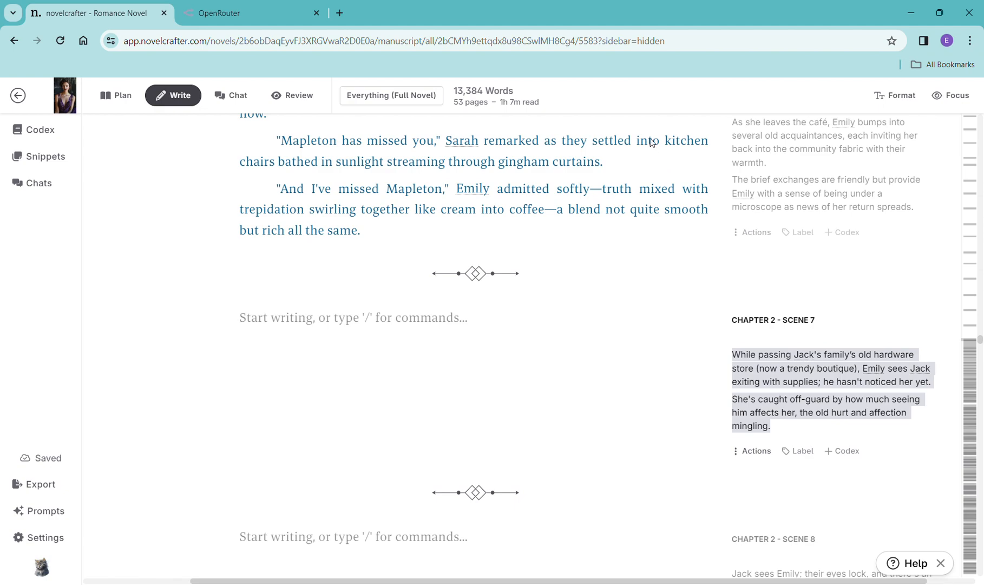
{"action": "left_click", "coordinate": [366, 318]}
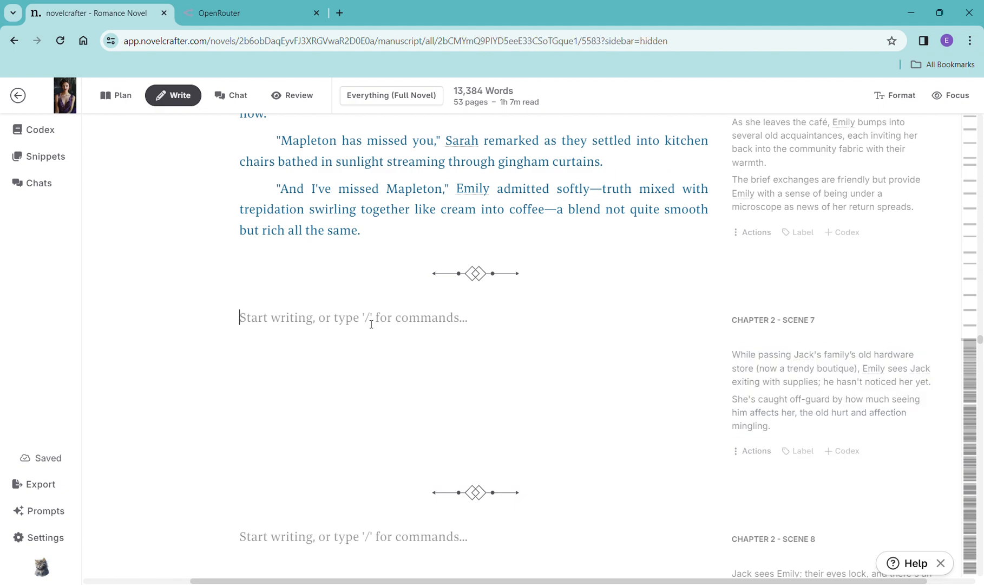
{"action": "type", "text": "/"}
{"action": "left_click", "coordinate": [359, 397]}
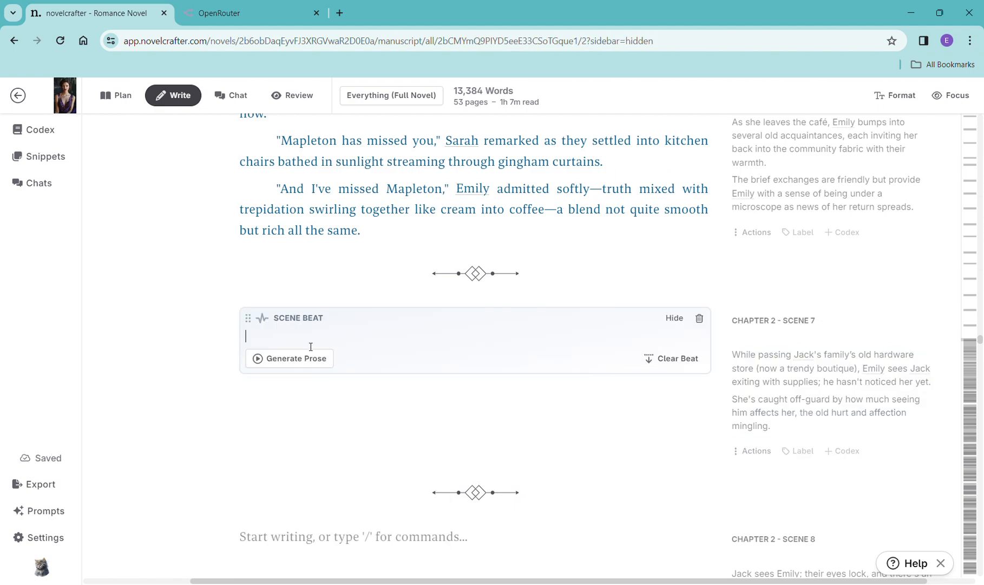
{"action": "key", "text": "ctrl+v"}
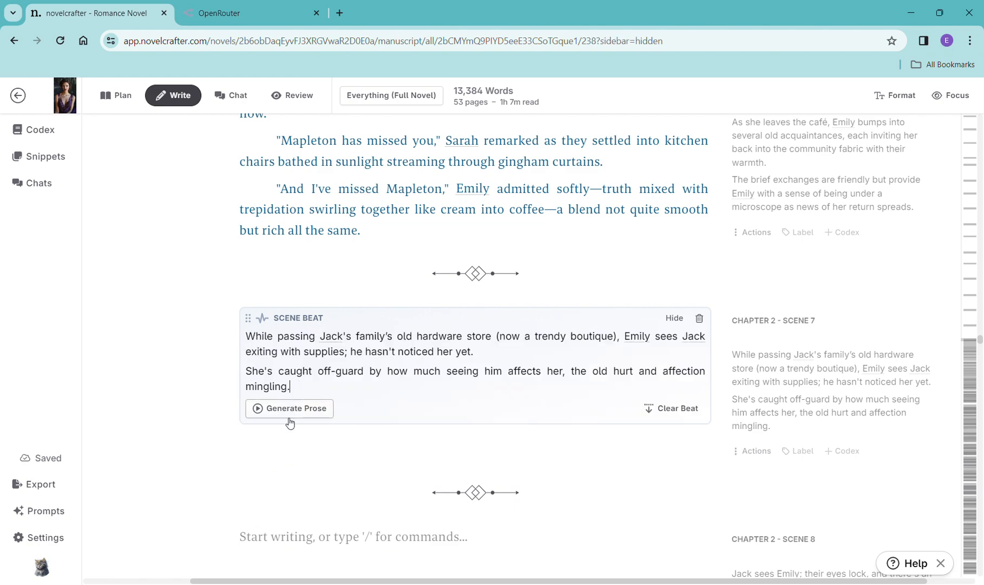
- Generate prose for the Chapter 2 Scene 7 beat with OpenAI GPT-4 Turbo using the General Purpose prompt
{"action": "left_click", "coordinate": [289, 408]}
{"action": "mouse_move", "coordinate": [303, 434]}
{"action": "left_click", "coordinate": [556, 226]}
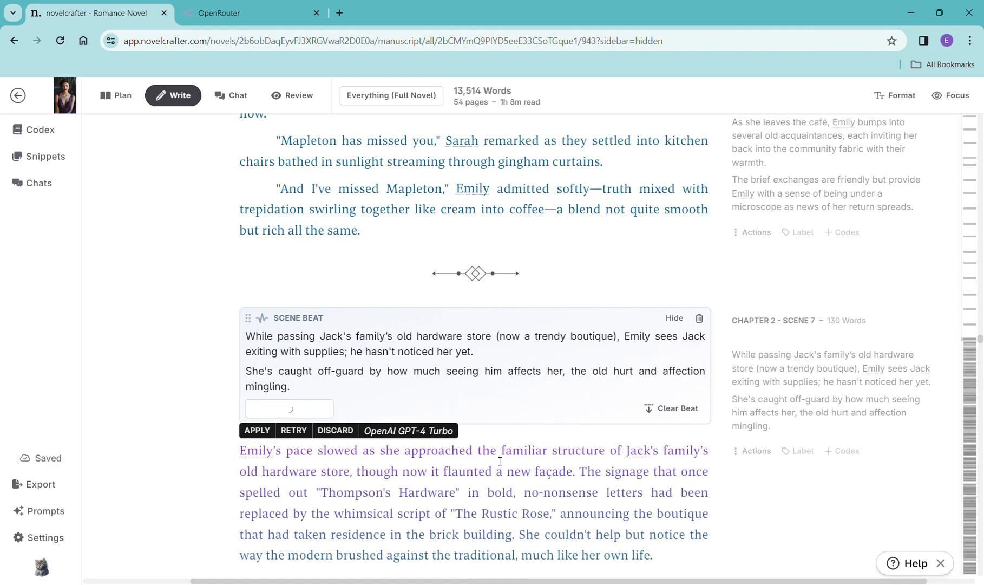
- Copy the Chapter 2 Scene 8 summary and paste it into a new scene beat in that scene
{"action": "scroll", "coordinate": [705, 462], "scroll_direction": "down", "scroll_amount": 5}
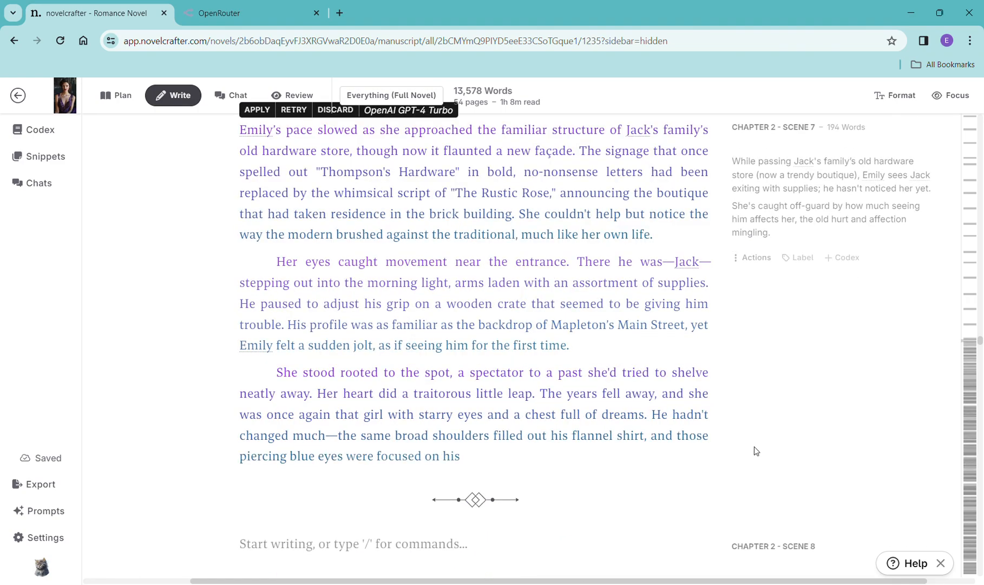
{"action": "scroll", "coordinate": [754, 449], "scroll_direction": "down", "scroll_amount": 3}
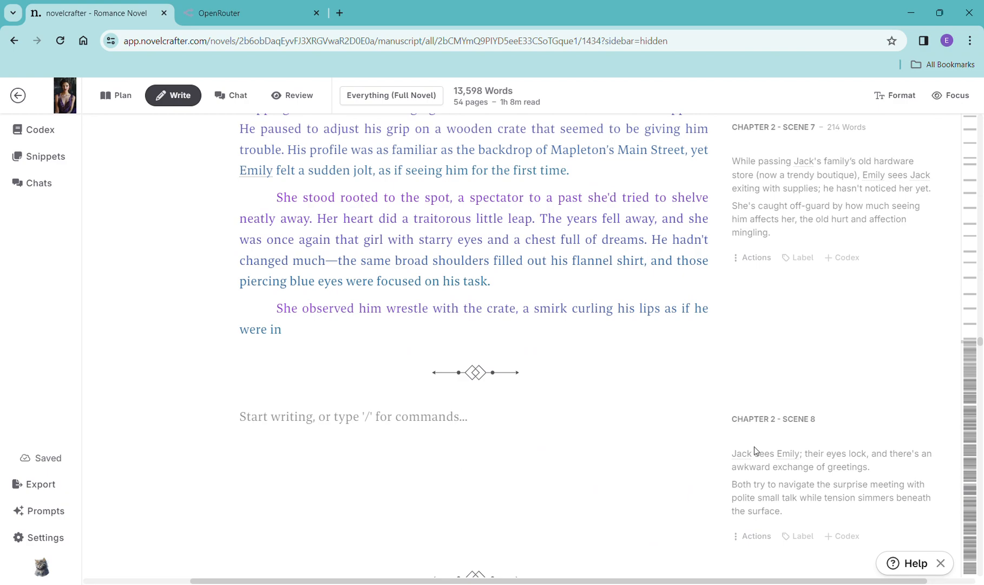
{"action": "scroll", "coordinate": [755, 449], "scroll_direction": "down", "scroll_amount": 2}
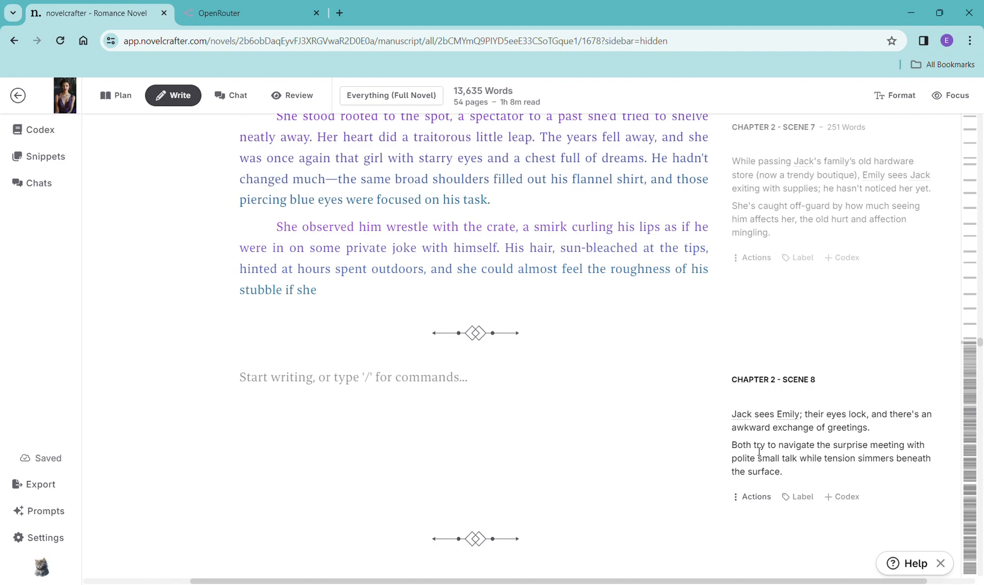
{"action": "scroll", "coordinate": [624, 333], "scroll_direction": "up", "scroll_amount": 7}
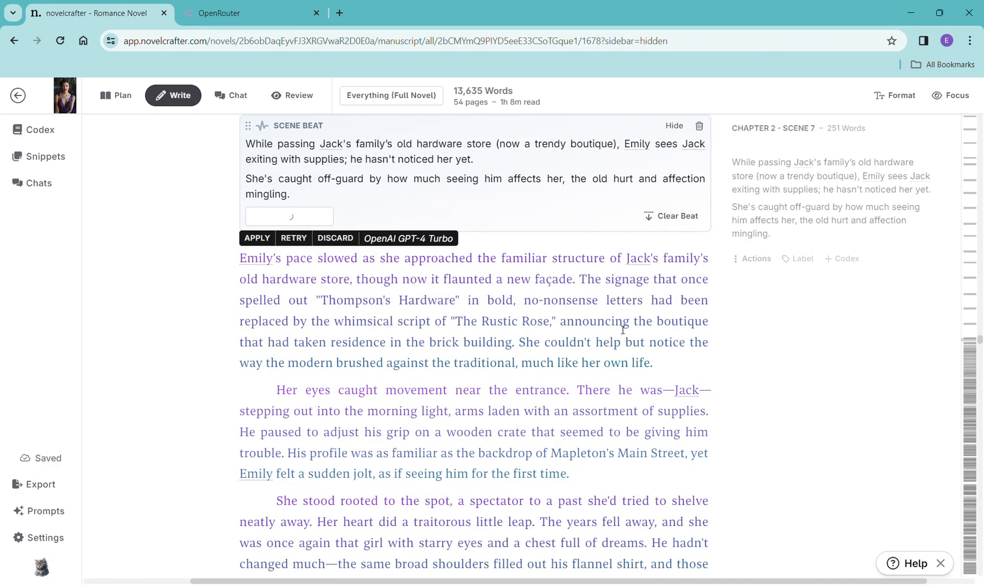
{"action": "scroll", "coordinate": [504, 335], "scroll_direction": "down", "scroll_amount": 6}
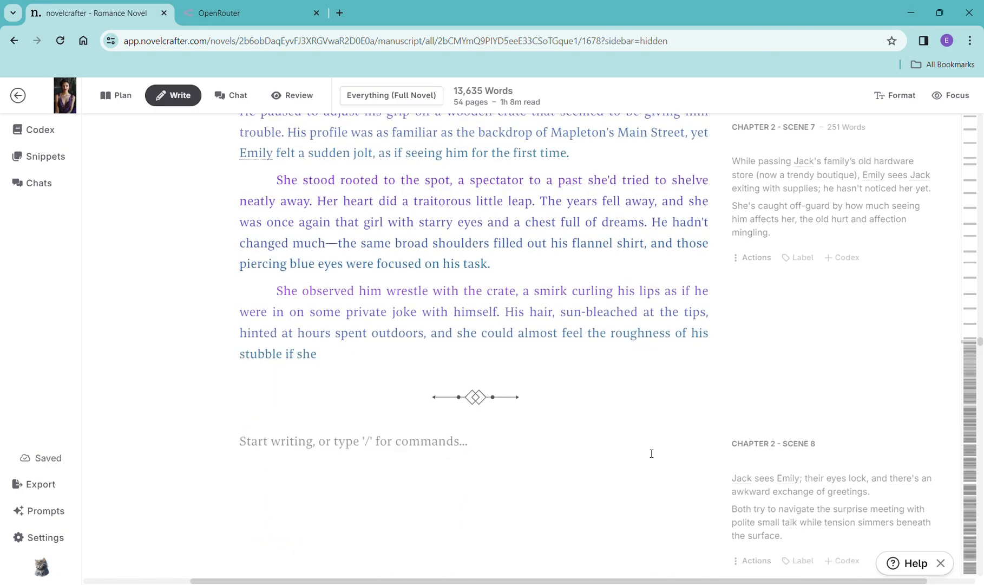
{"action": "scroll", "coordinate": [739, 442], "scroll_direction": "down", "scroll_amount": 3}
{"action": "left_click_drag", "start_coordinate": [805, 412], "coordinate": [739, 352]}
{"action": "key", "text": "ctrl+c"}
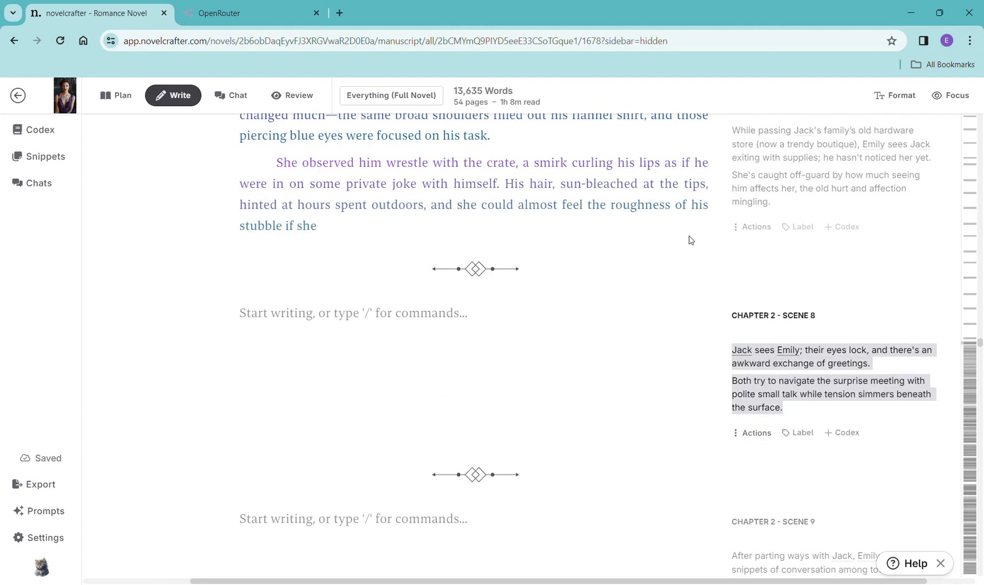
{"action": "left_click", "coordinate": [379, 323]}
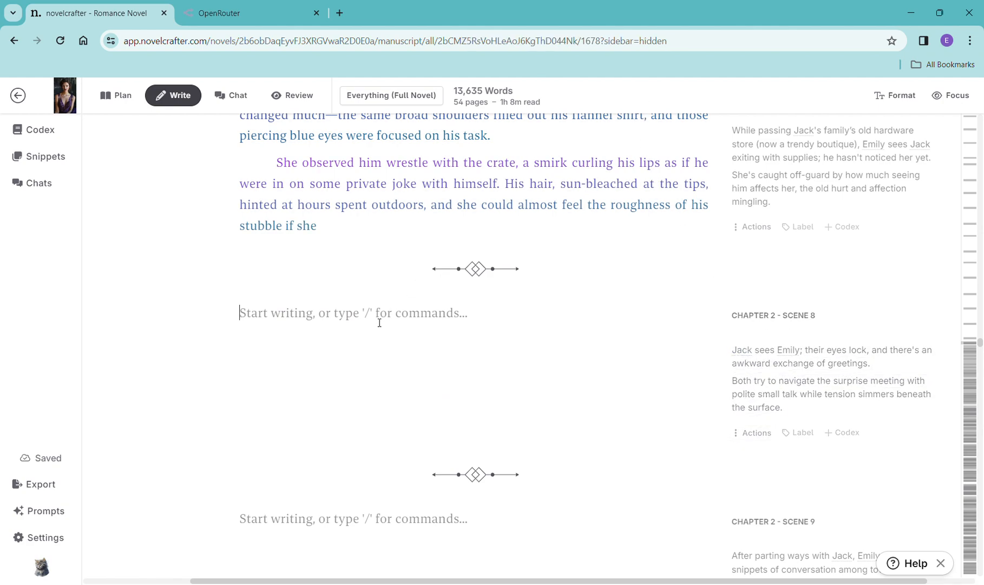
{"action": "type", "text": "/"}
{"action": "left_click", "coordinate": [333, 379]}
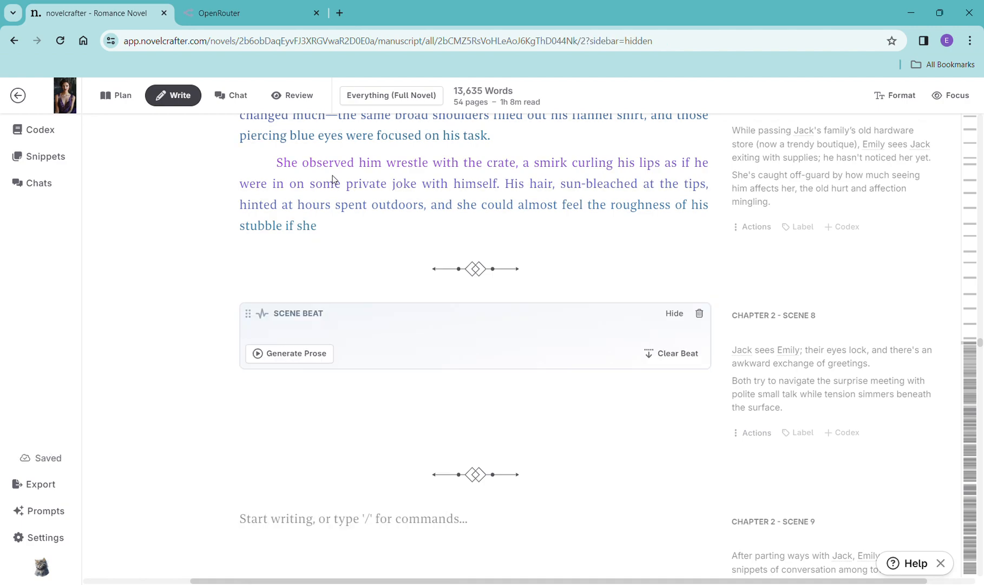
{"action": "key", "text": "ctrl+v"}
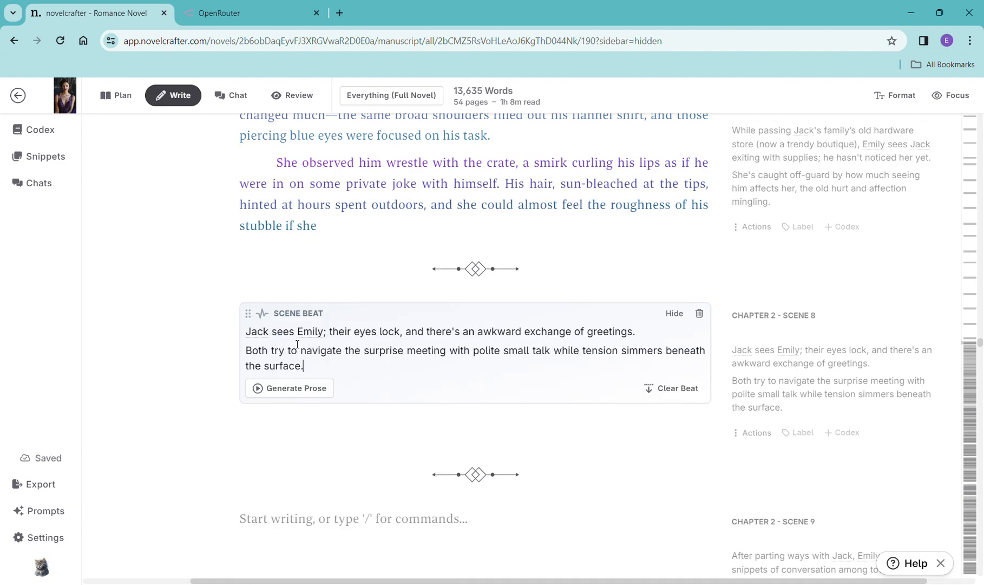
- Generate prose for the Chapter 2 Scene 8 beat with OpenAI GPT-4 Turbo using the General Purpose prompt
{"action": "left_click", "coordinate": [291, 388]}
{"action": "left_click", "coordinate": [321, 418]}
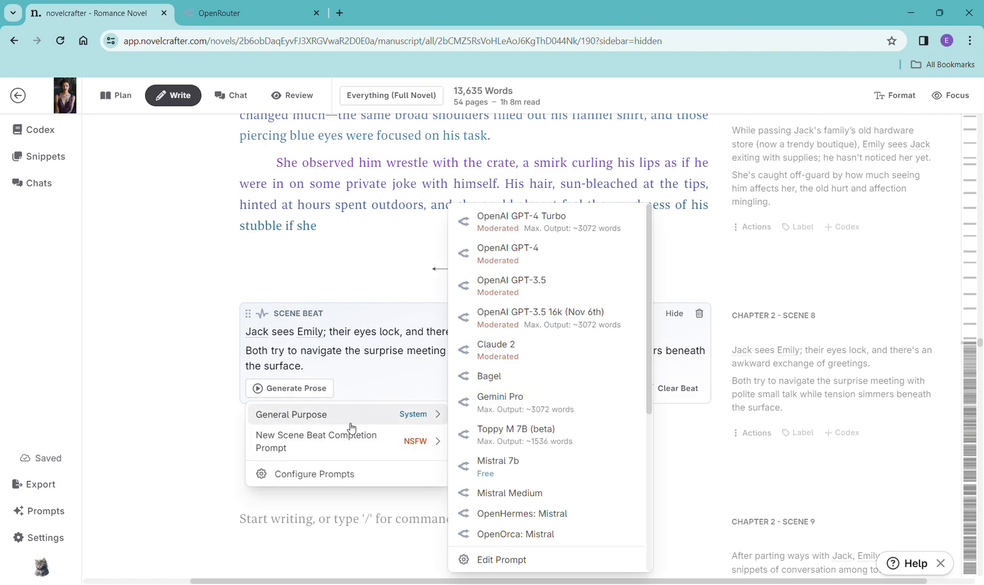
{"action": "left_click", "coordinate": [526, 232]}
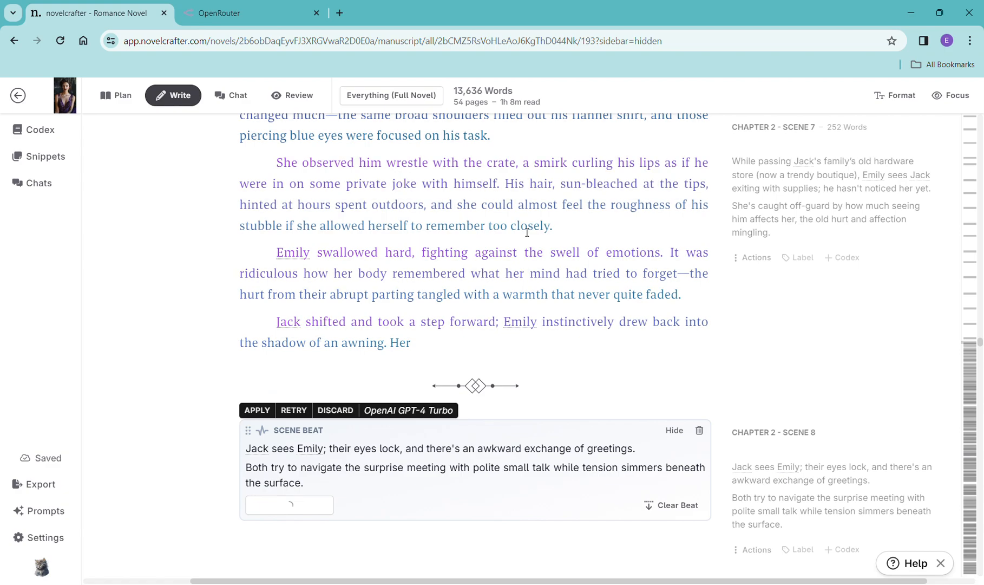
- Read through the generated Chapter 2 Scene 8 prose
{"action": "scroll", "coordinate": [675, 390], "scroll_direction": "down", "scroll_amount": 13}
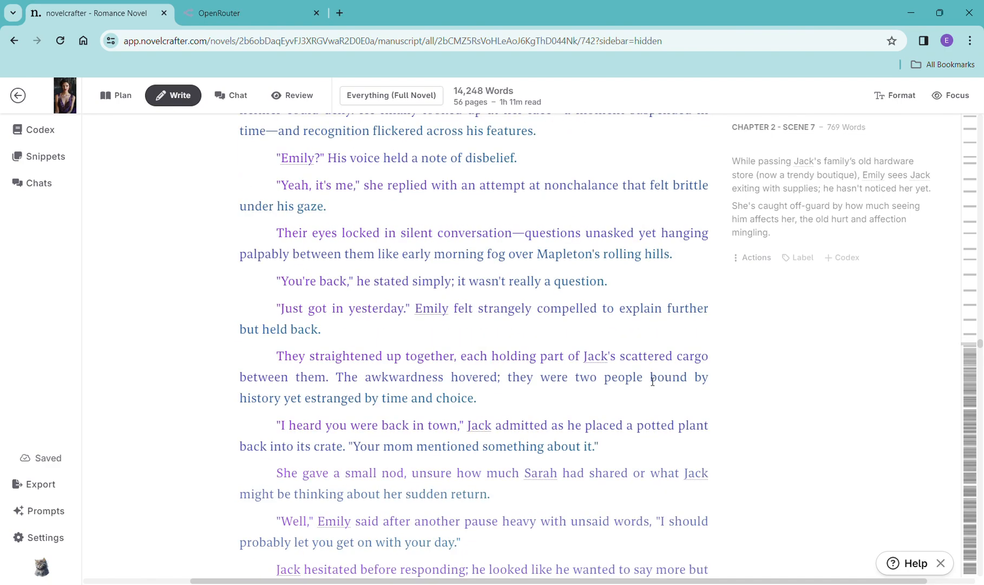
{"action": "scroll", "coordinate": [611, 373], "scroll_direction": "down", "scroll_amount": 5}
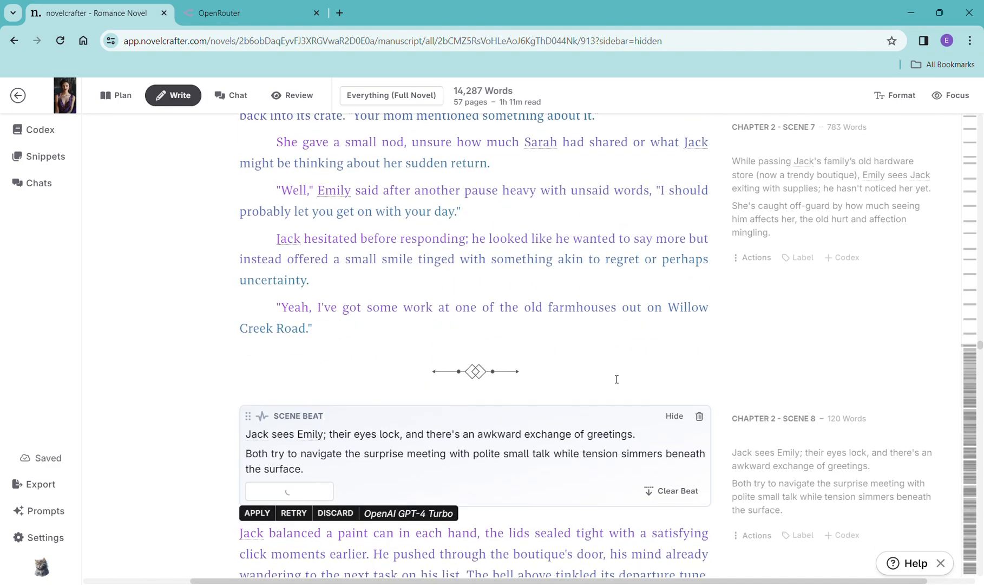
{"action": "scroll", "coordinate": [617, 379], "scroll_direction": "down", "scroll_amount": 4}
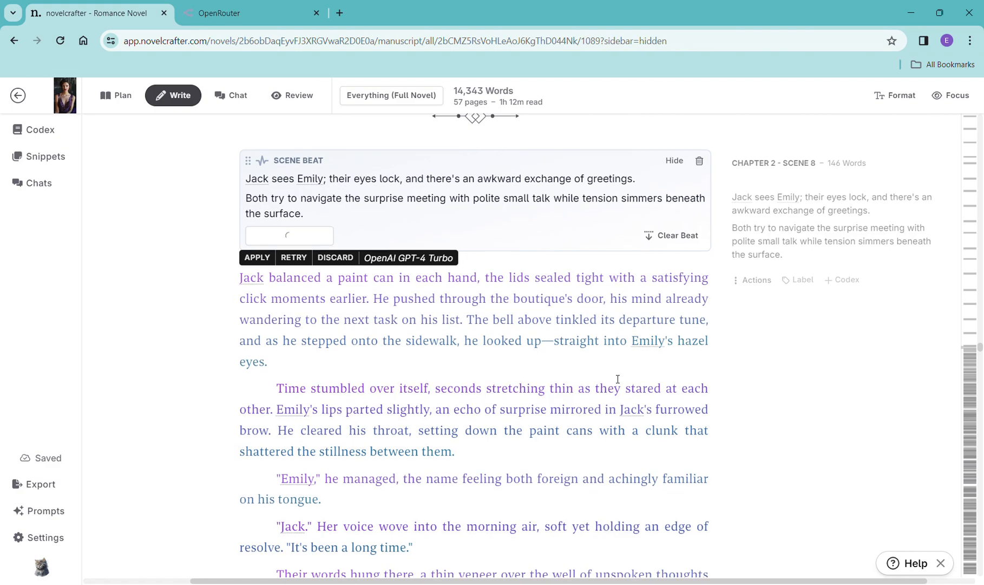
{"action": "scroll", "coordinate": [617, 379], "scroll_direction": "up", "scroll_amount": 5}
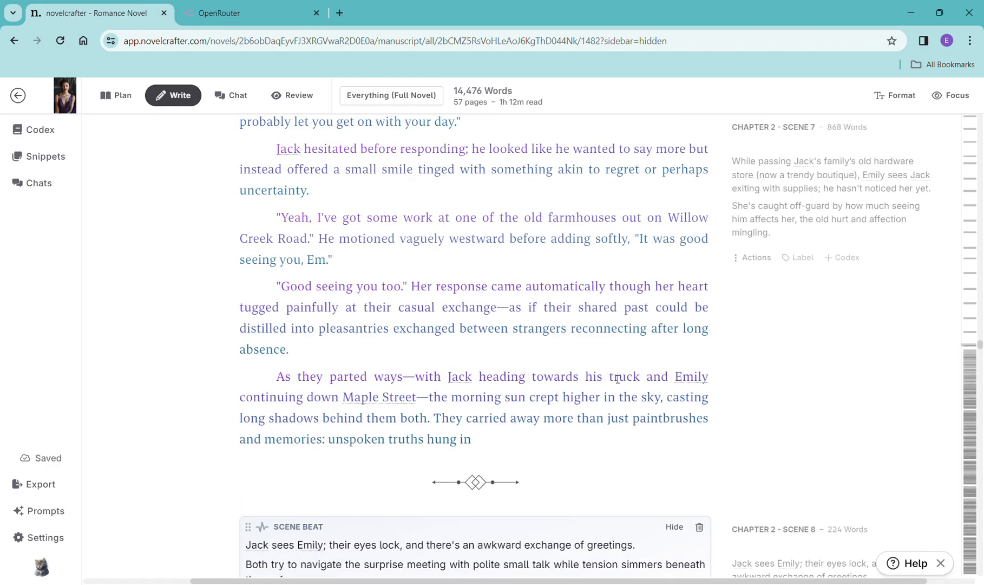
{"action": "scroll", "coordinate": [671, 377], "scroll_direction": "down", "scroll_amount": 3}
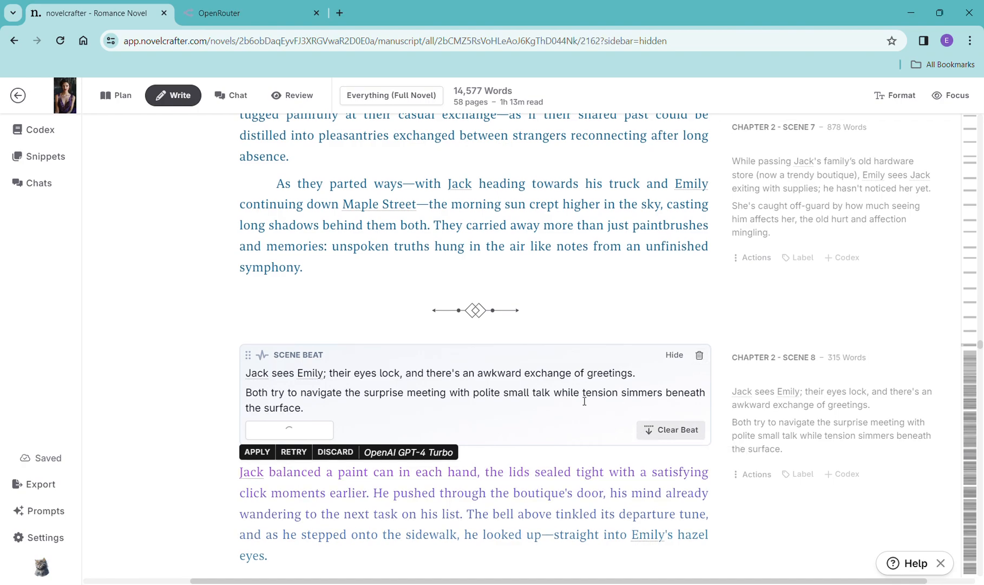
{"action": "scroll", "coordinate": [584, 402], "scroll_direction": "down", "scroll_amount": 5}
{"action": "scroll", "coordinate": [491, 396], "scroll_direction": "down", "scroll_amount": 5}
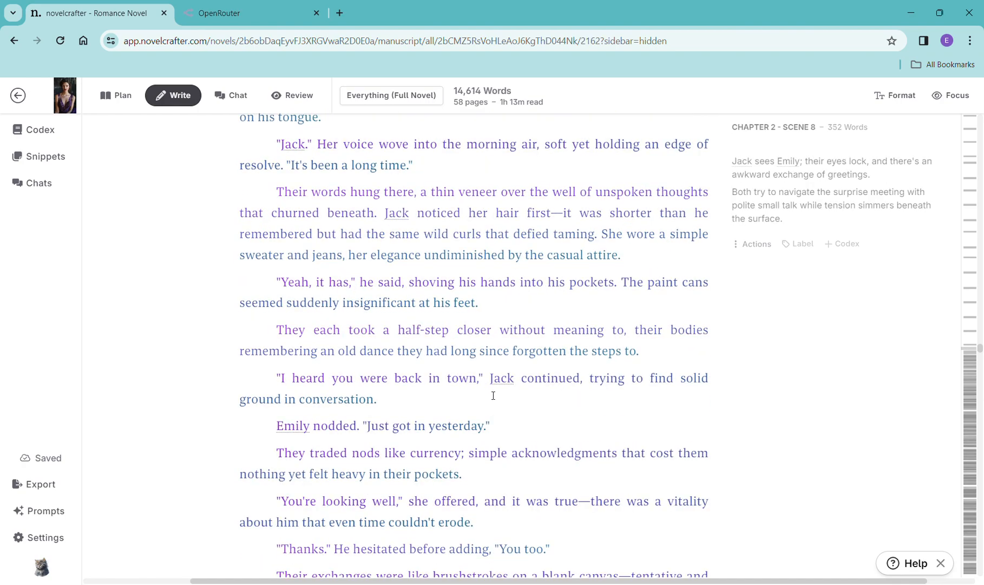
{"action": "scroll", "coordinate": [494, 396], "scroll_direction": "up", "scroll_amount": 10}
{"action": "scroll", "coordinate": [493, 388], "scroll_direction": "up", "scroll_amount": 3}
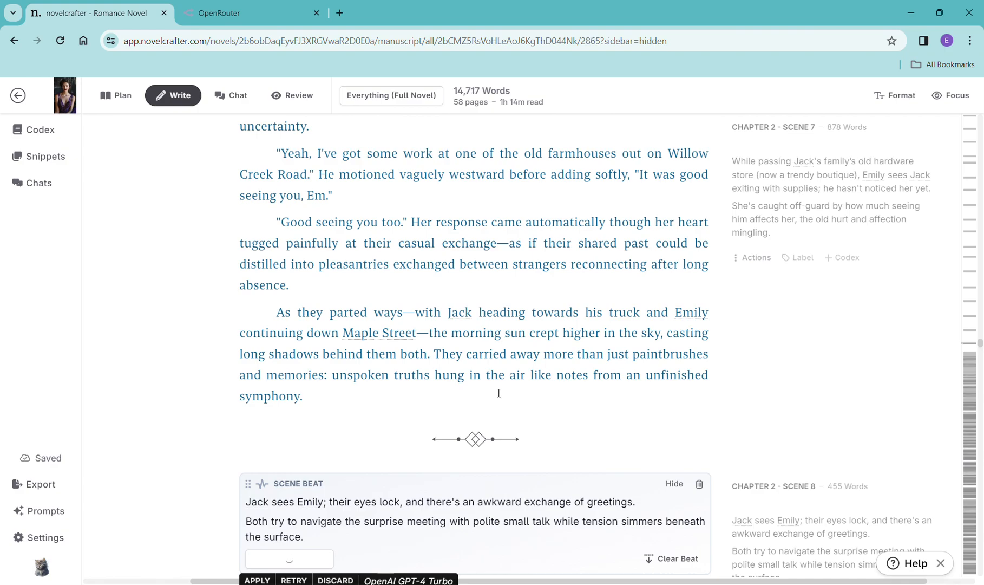
{"action": "scroll", "coordinate": [499, 393], "scroll_direction": "down", "scroll_amount": 6}
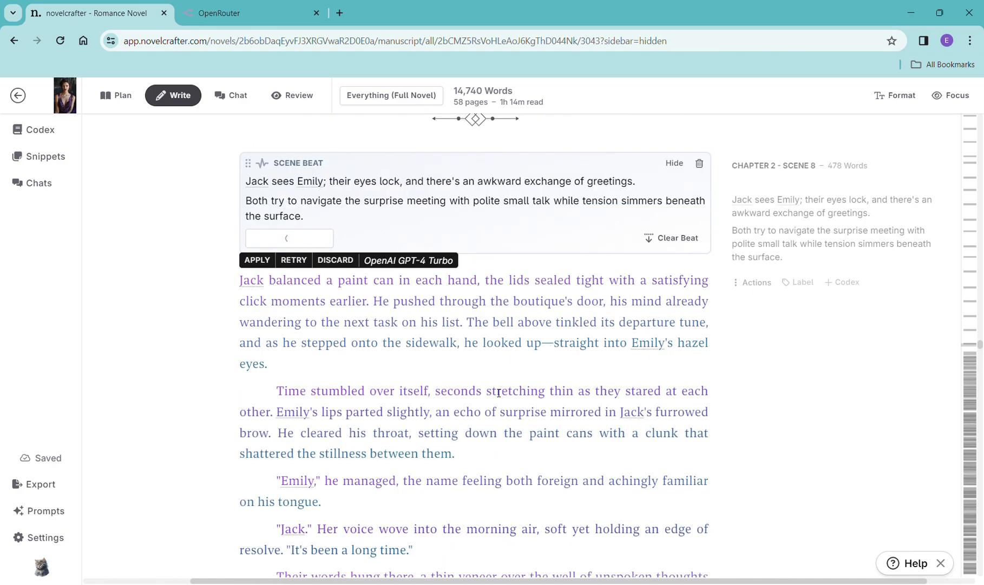
{"action": "scroll", "coordinate": [499, 393], "scroll_direction": "down", "scroll_amount": 8}
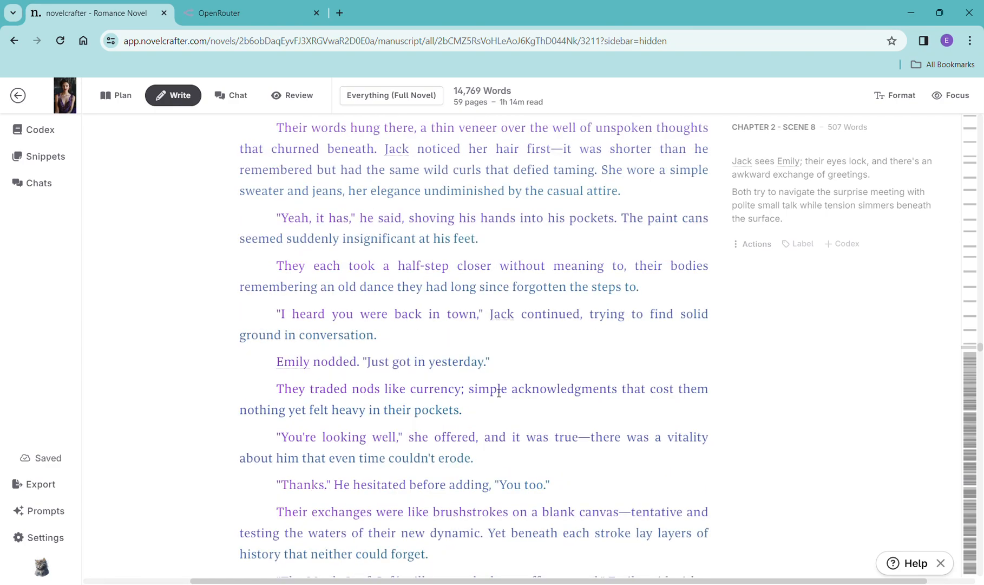
{"action": "scroll", "coordinate": [498, 392], "scroll_direction": "down", "scroll_amount": 10}
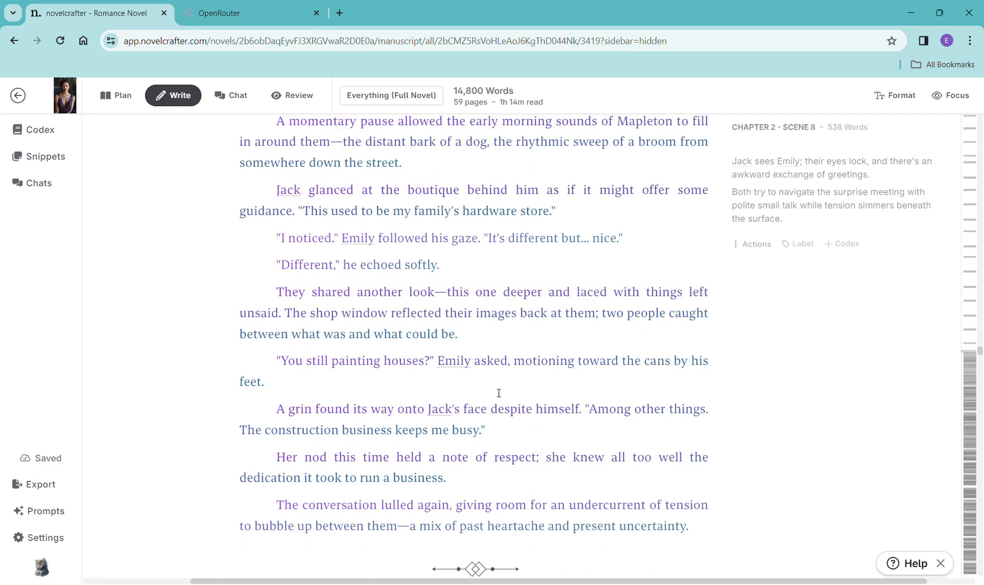
{"action": "scroll", "coordinate": [498, 393], "scroll_direction": "down", "scroll_amount": 5}
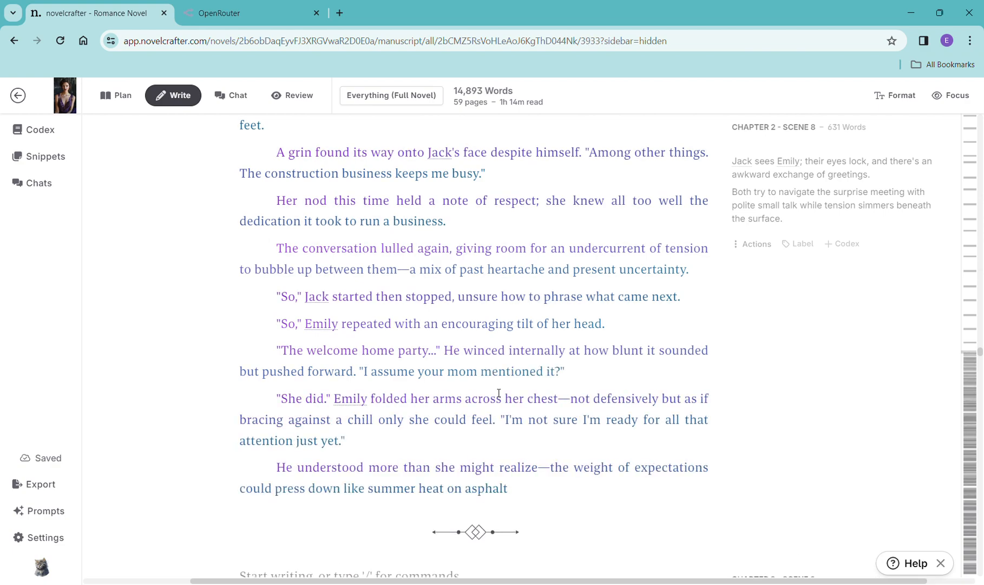
{"action": "scroll", "coordinate": [606, 404], "scroll_direction": "down", "scroll_amount": 4}
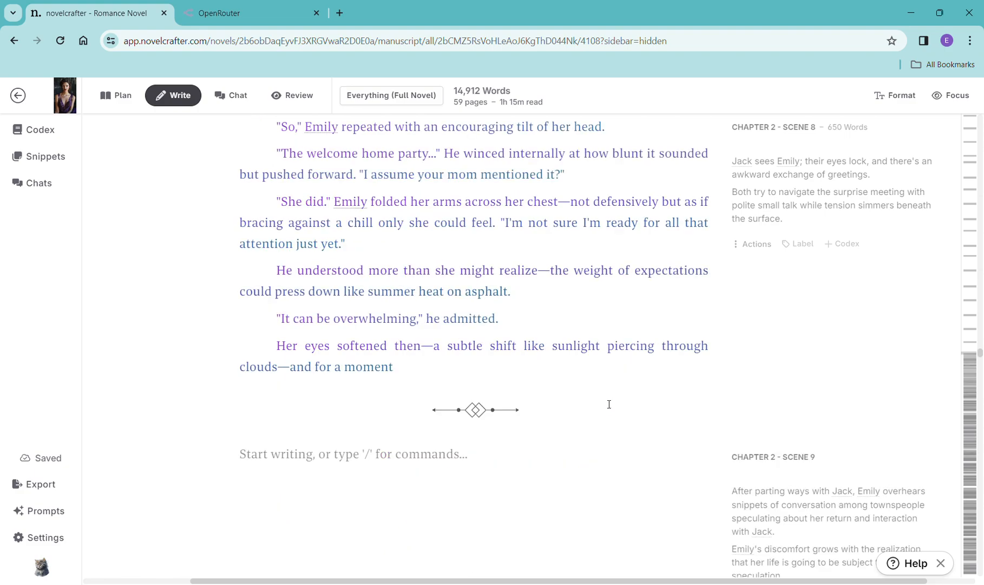
{"action": "scroll", "coordinate": [610, 404], "scroll_direction": "down", "scroll_amount": 5}
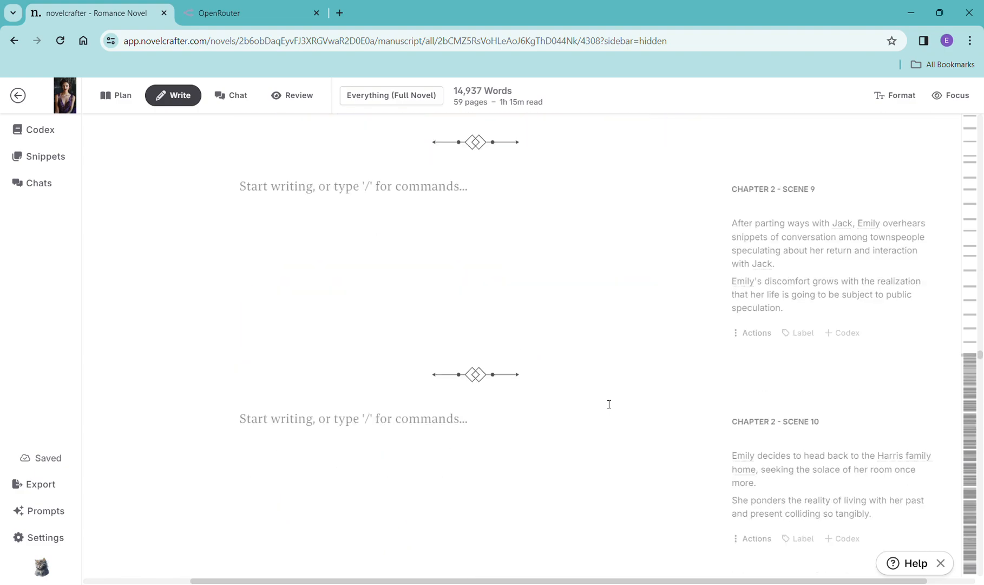
{"action": "scroll", "coordinate": [608, 404], "scroll_direction": "up", "scroll_amount": 3}
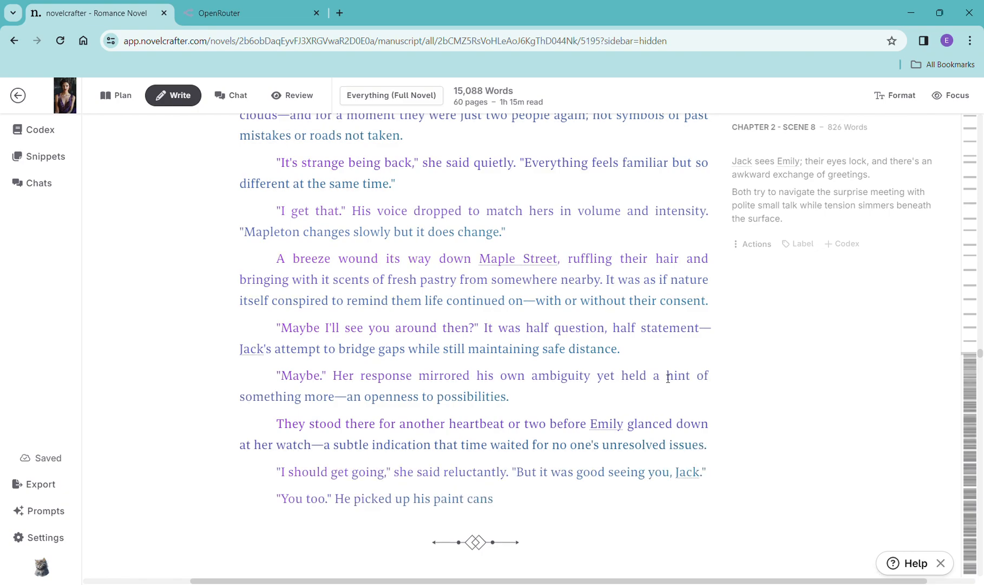
{"action": "scroll", "coordinate": [634, 398], "scroll_direction": "down", "scroll_amount": 3}
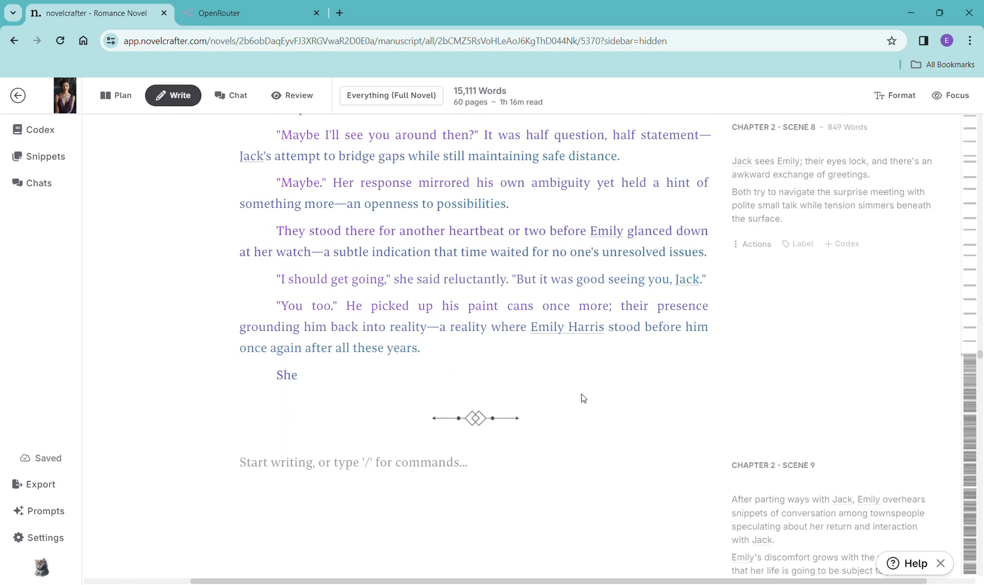
{"action": "scroll", "coordinate": [582, 394], "scroll_direction": "down", "scroll_amount": 2}
{"action": "scroll", "coordinate": [581, 394], "scroll_direction": "down", "scroll_amount": 2}
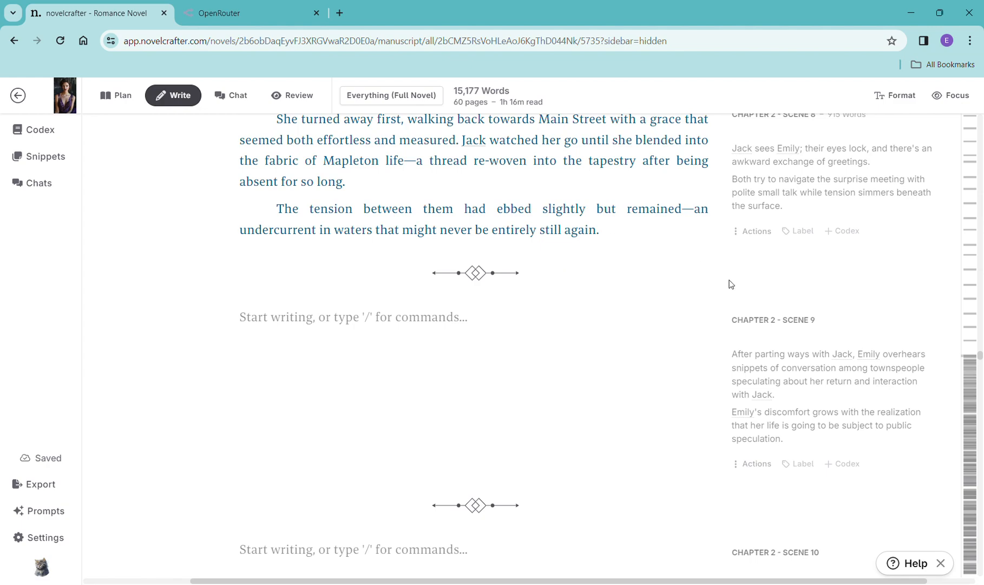
{"action": "scroll", "coordinate": [732, 292], "scroll_direction": "up", "scroll_amount": 2}
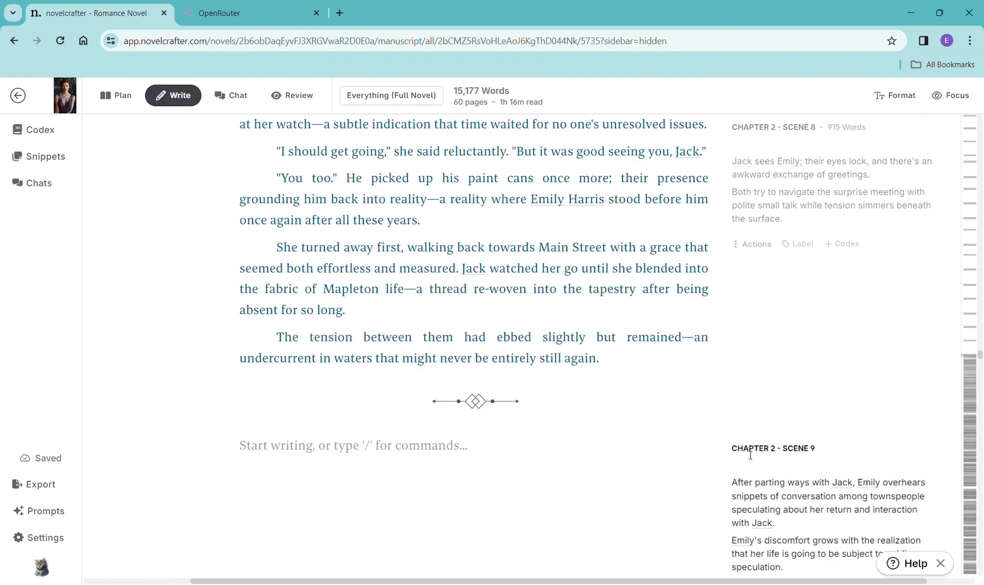
{"action": "scroll", "coordinate": [747, 412], "scroll_direction": "down", "scroll_amount": 2}
- Copy the Chapter 2 Scene 9 summary and paste it into a new scene beat in that scene
{"action": "left_click_drag", "start_coordinate": [737, 359], "coordinate": [837, 446]}
{"action": "key", "text": "ctrl+c"}
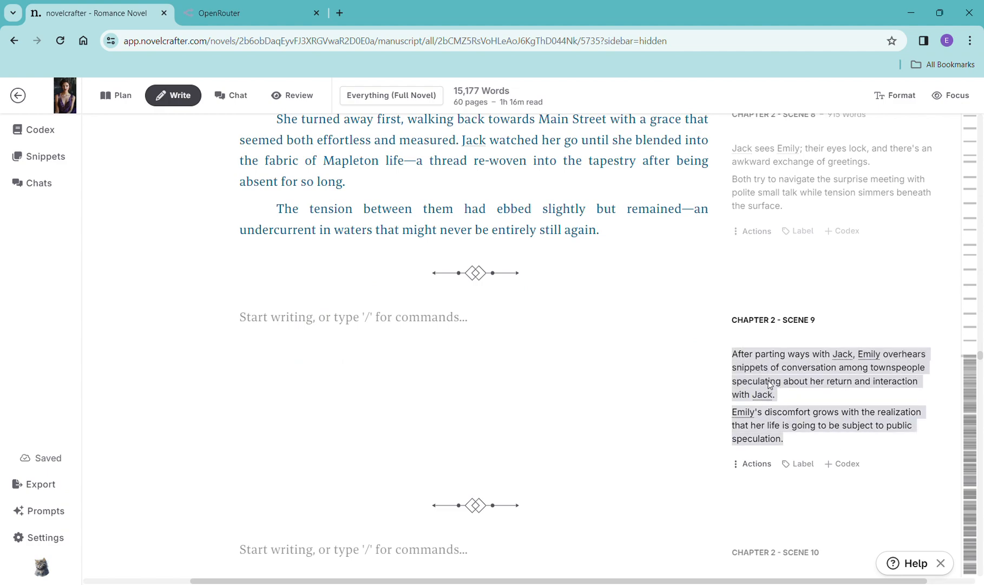
{"action": "left_click", "coordinate": [411, 343]}
{"action": "type", "text": "/"}
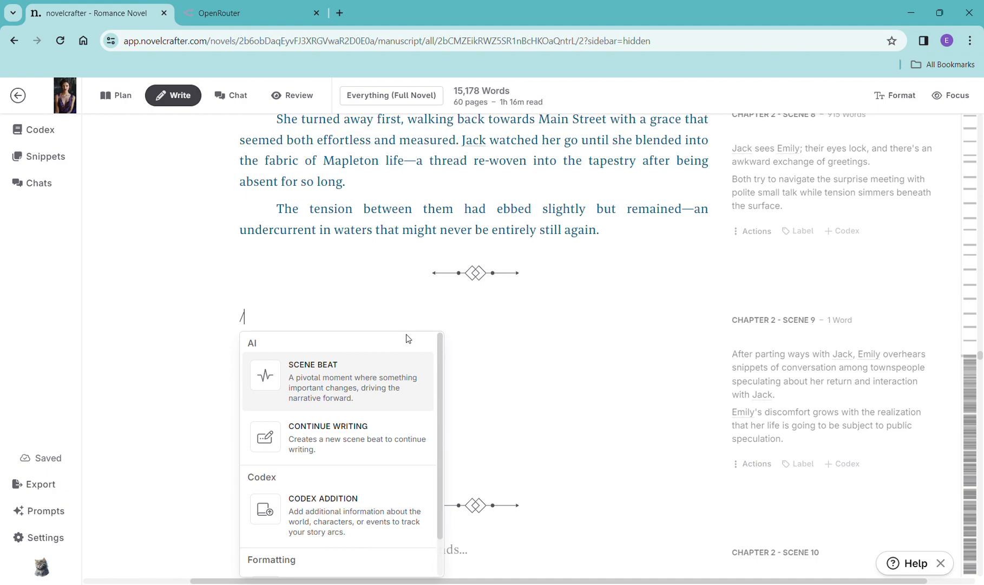
{"action": "left_click", "coordinate": [382, 396]}
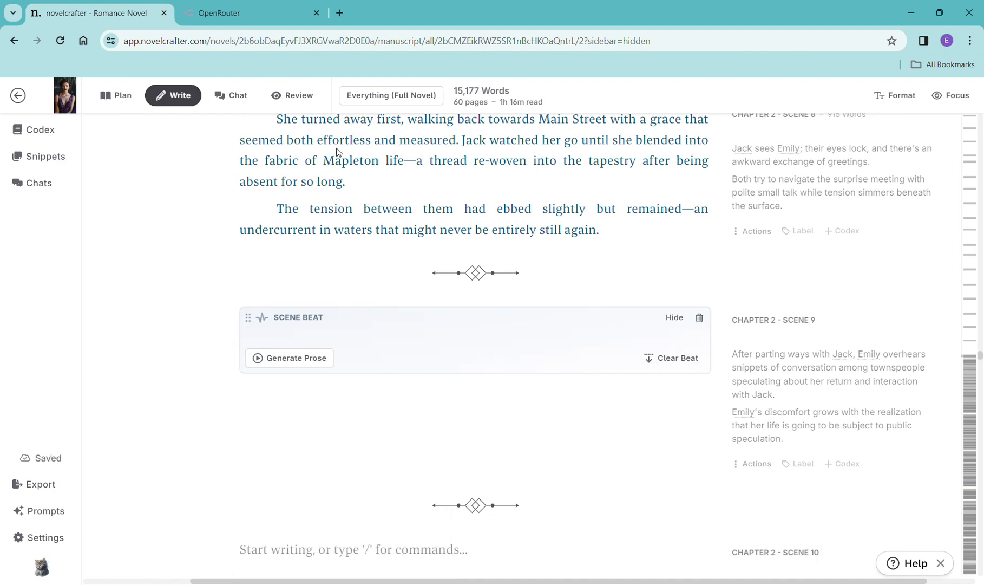
{"action": "key", "text": "ctrl+v"}
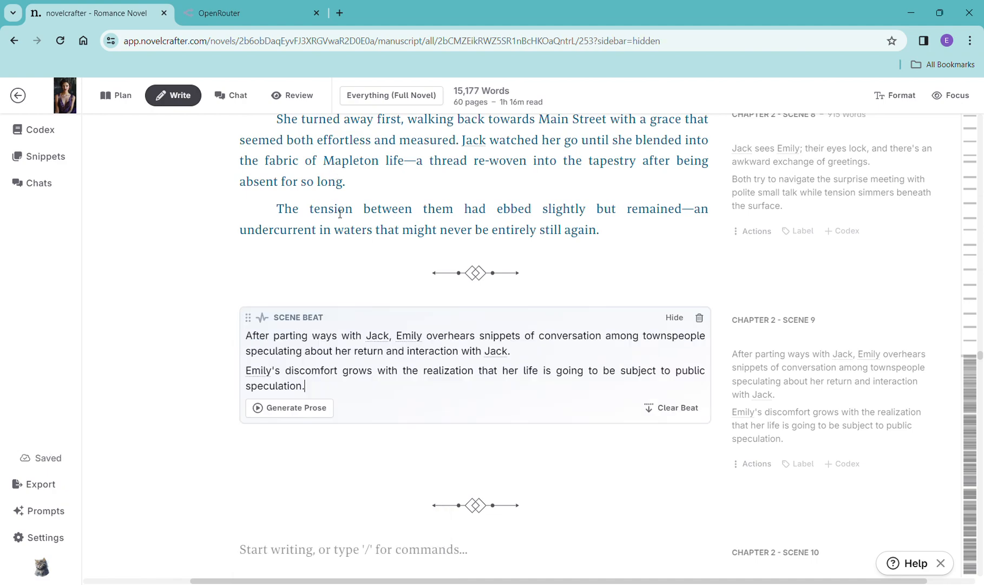
- Generate prose for the Chapter 2 Scene 9 beat with OpenAI GPT-4 Turbo using the General Purpose prompt
{"action": "left_click", "coordinate": [292, 407]}
{"action": "mouse_move", "coordinate": [316, 437]}
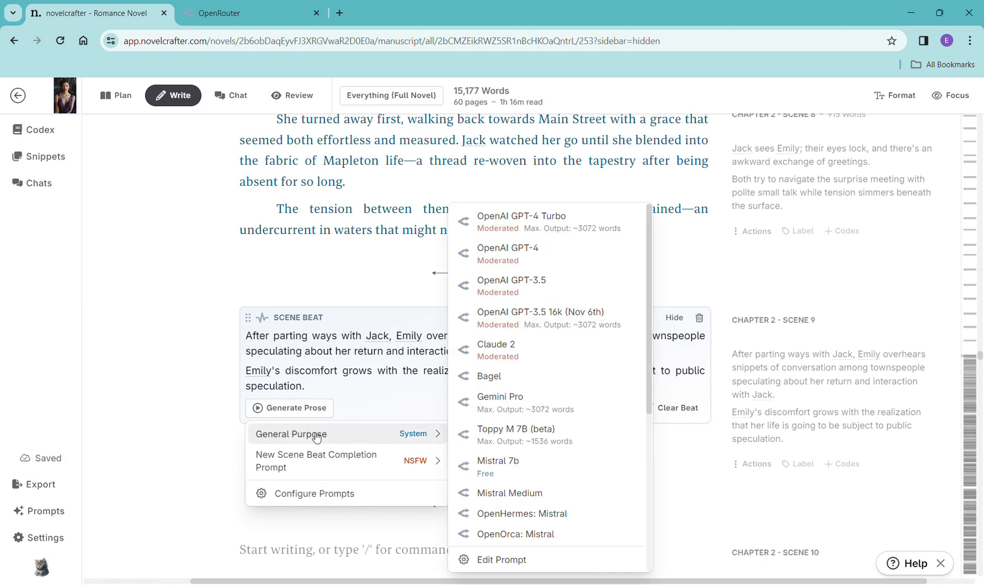
{"action": "left_click", "coordinate": [561, 223]}
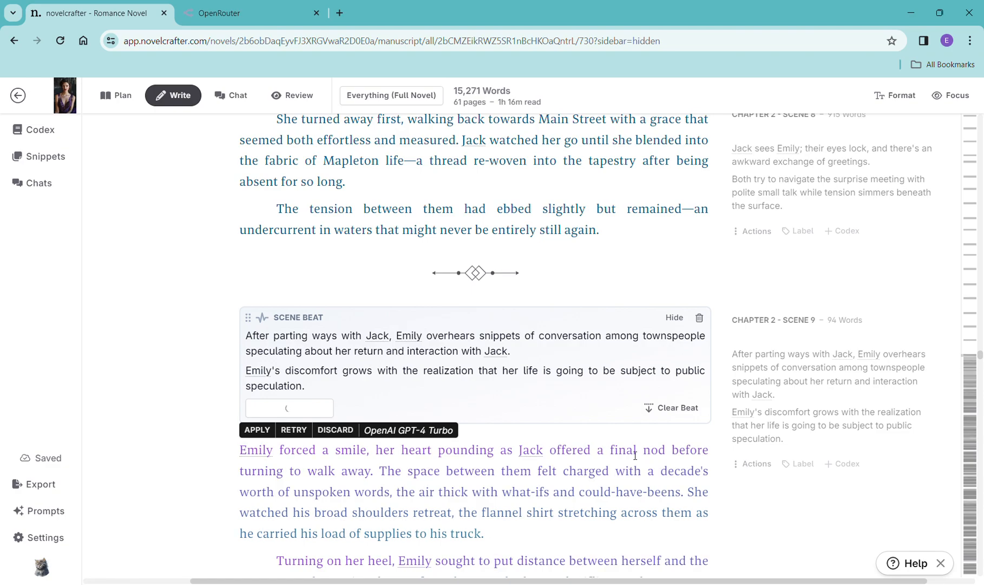
- Read through the generated Chapter 2 Scene 9 prose
{"action": "scroll", "coordinate": [636, 455], "scroll_direction": "down", "scroll_amount": 4}
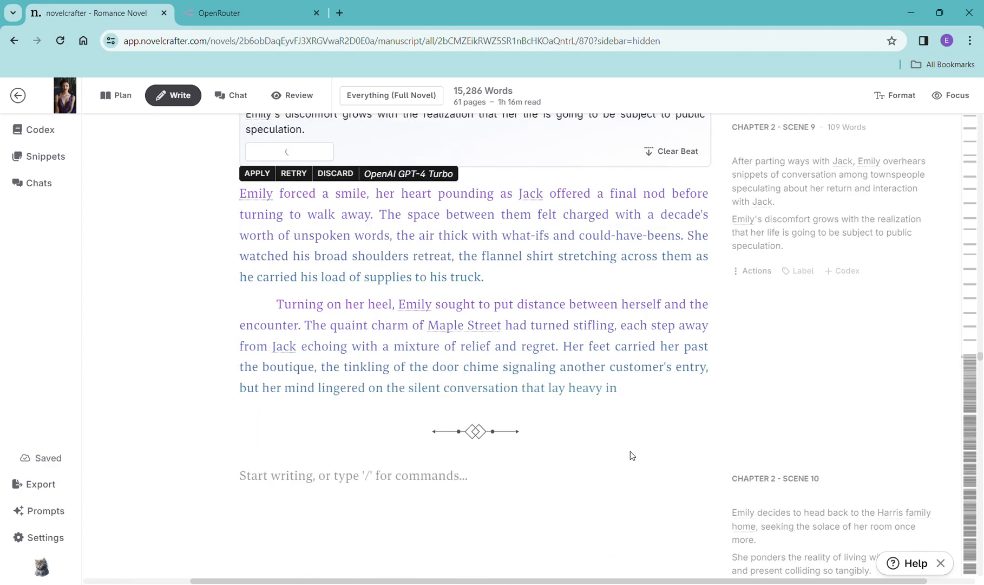
{"action": "scroll", "coordinate": [633, 454], "scroll_direction": "down", "scroll_amount": 2}
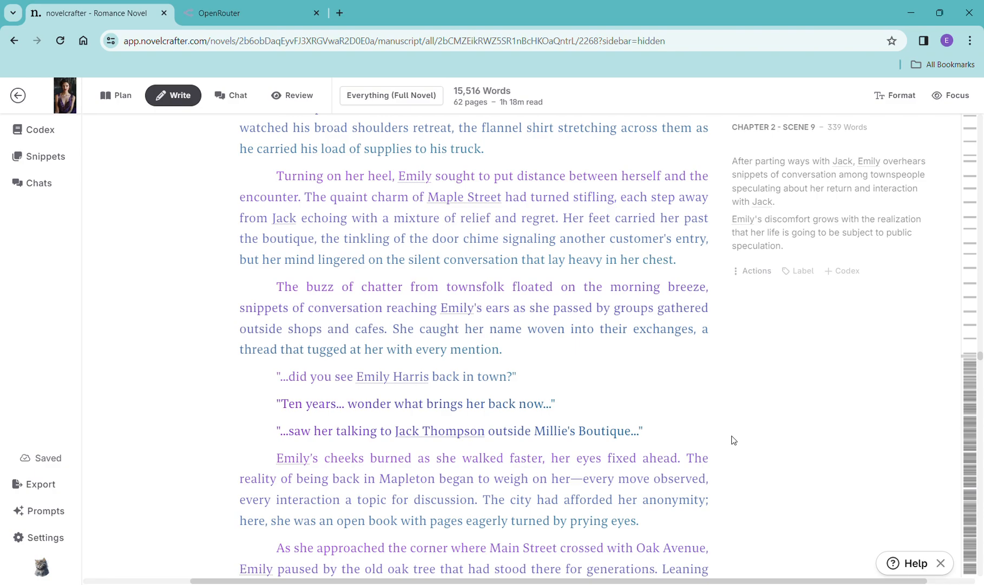
{"action": "scroll", "coordinate": [731, 440], "scroll_direction": "down", "scroll_amount": 5}
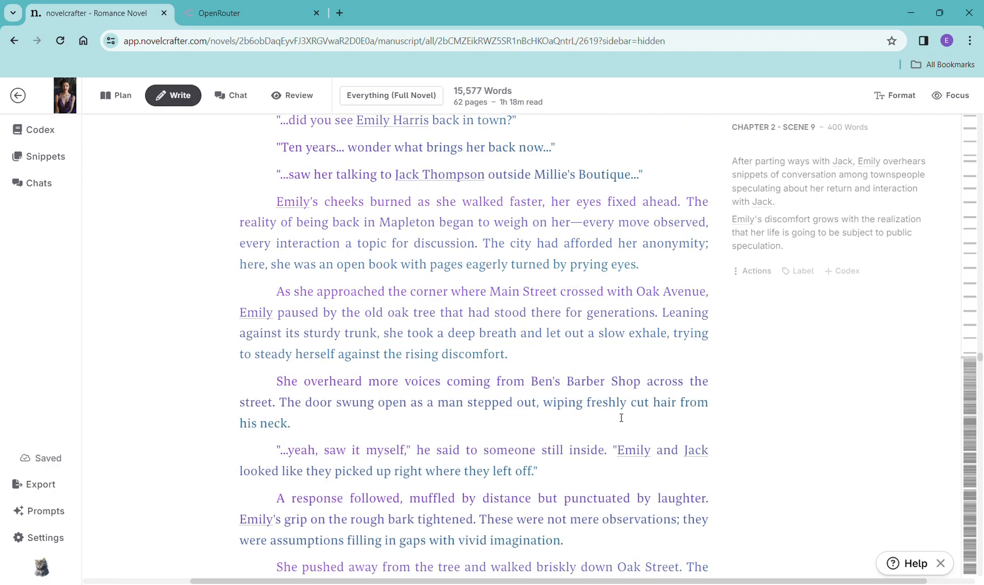
{"action": "scroll", "coordinate": [621, 418], "scroll_direction": "down", "scroll_amount": 3}
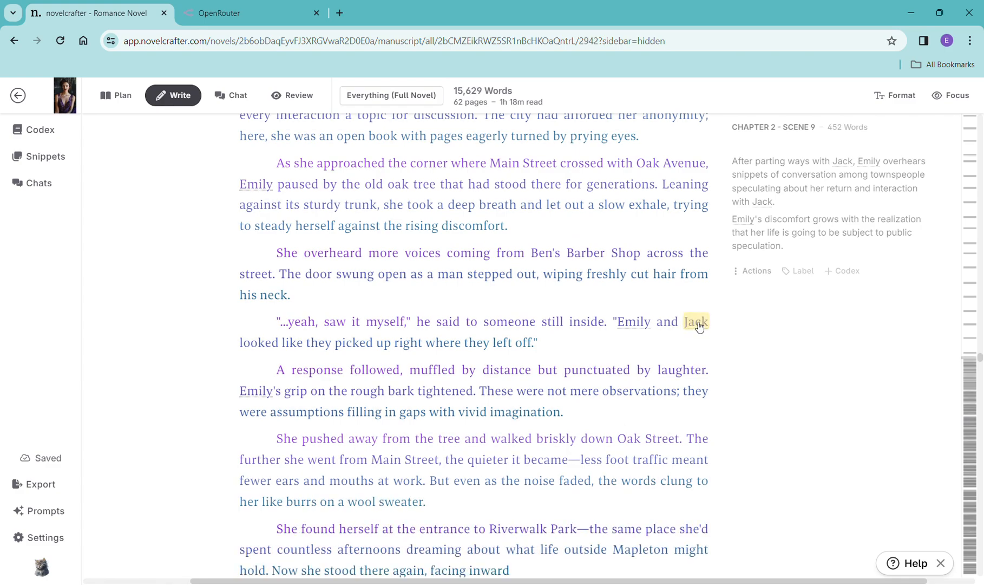
{"action": "mouse_move", "coordinate": [699, 325]}
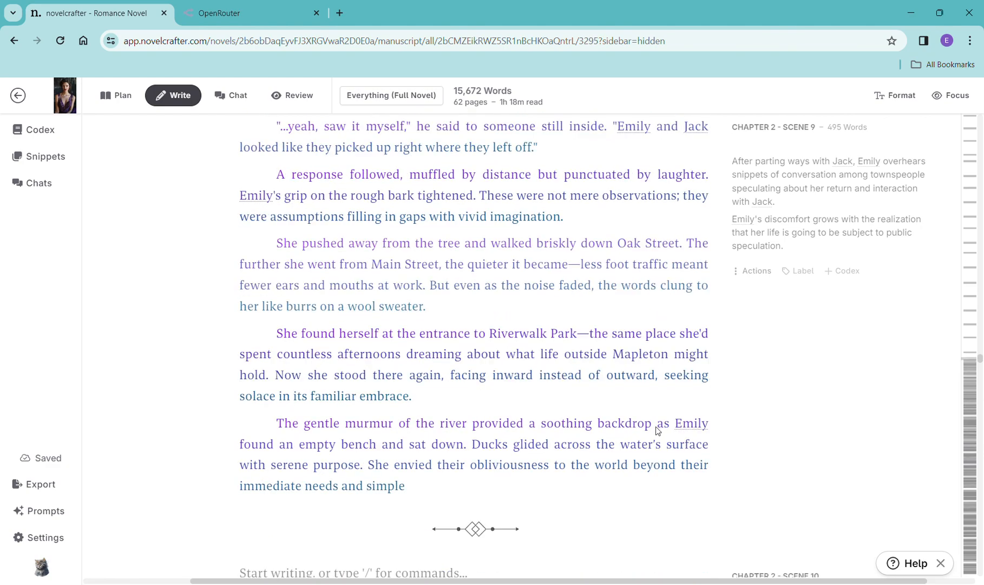
{"action": "scroll", "coordinate": [659, 431], "scroll_direction": "down", "scroll_amount": 5}
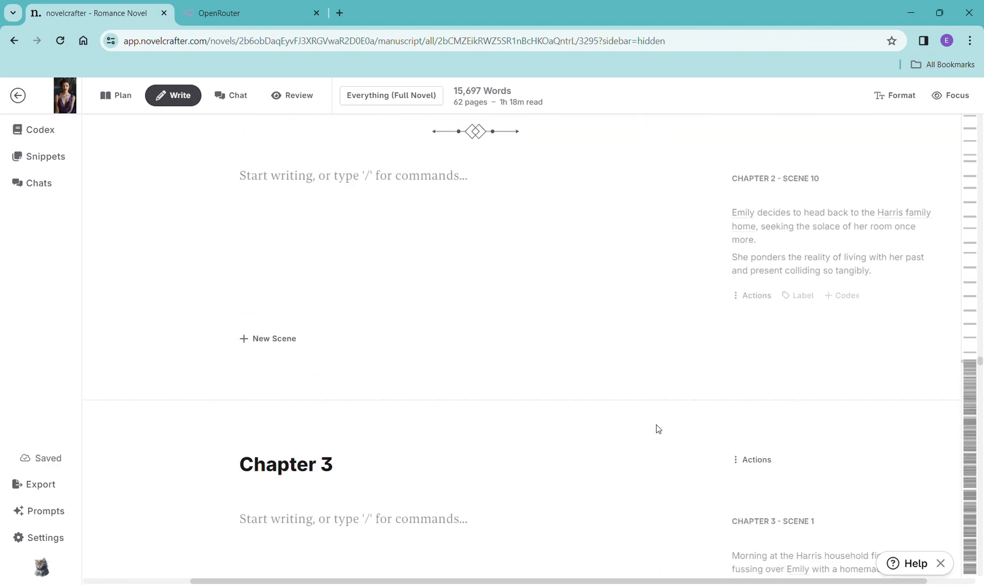
{"action": "scroll", "coordinate": [659, 429], "scroll_direction": "up", "scroll_amount": 2}
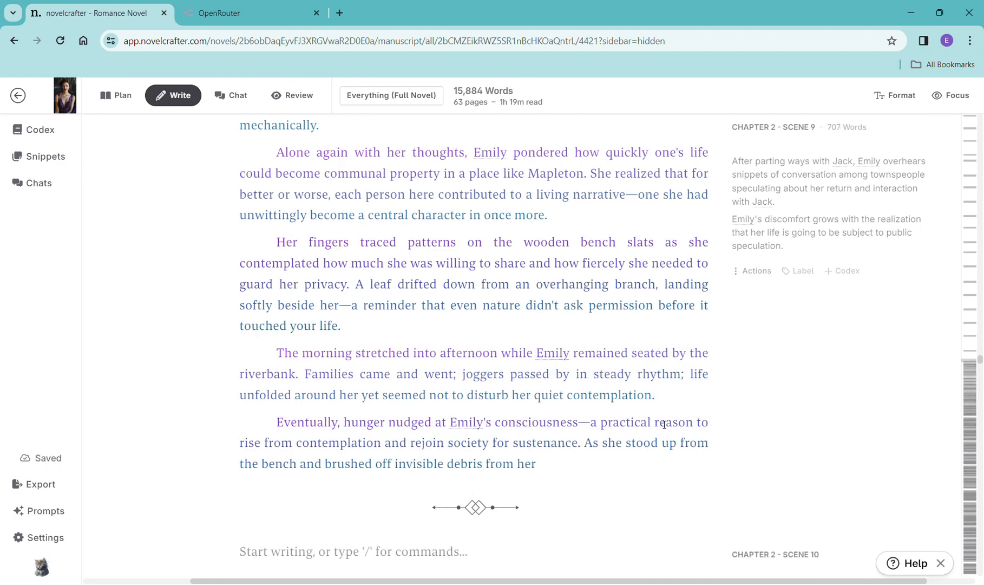
{"action": "scroll", "coordinate": [661, 426], "scroll_direction": "down", "scroll_amount": 2}
{"action": "scroll", "coordinate": [659, 428], "scroll_direction": "down", "scroll_amount": 1}
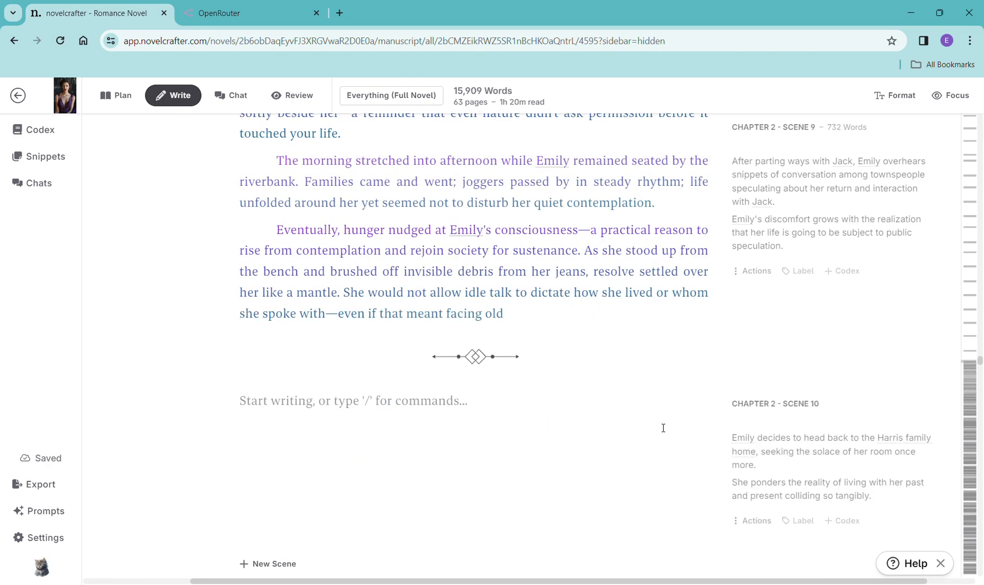
{"action": "scroll", "coordinate": [659, 428], "scroll_direction": "down", "scroll_amount": 2}
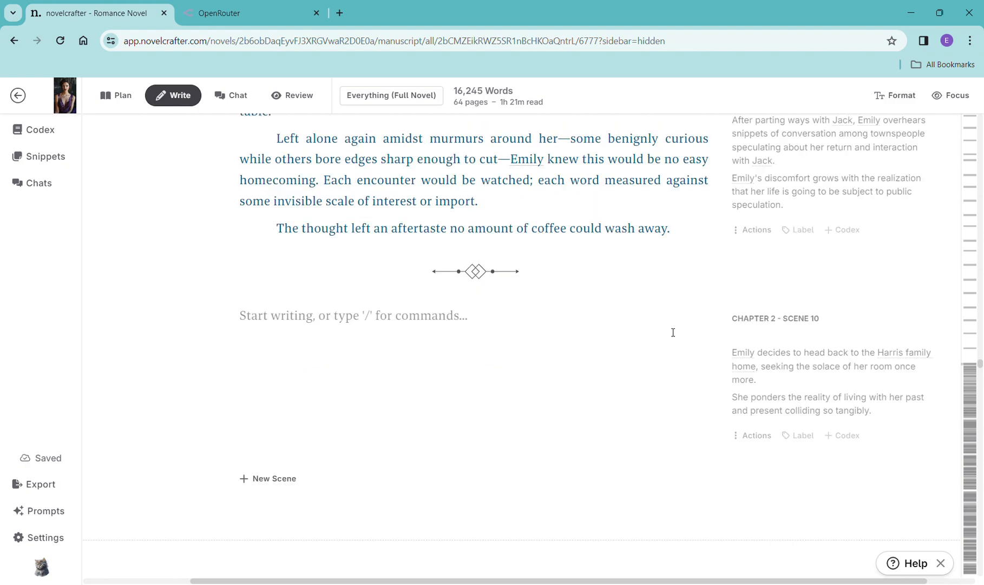
- Copy the Chapter 2 Scene 10 summary and paste it into a new scene beat in that scene
{"action": "left_click_drag", "start_coordinate": [892, 421], "coordinate": [732, 361]}
{"action": "key", "text": "ctrl+c"}
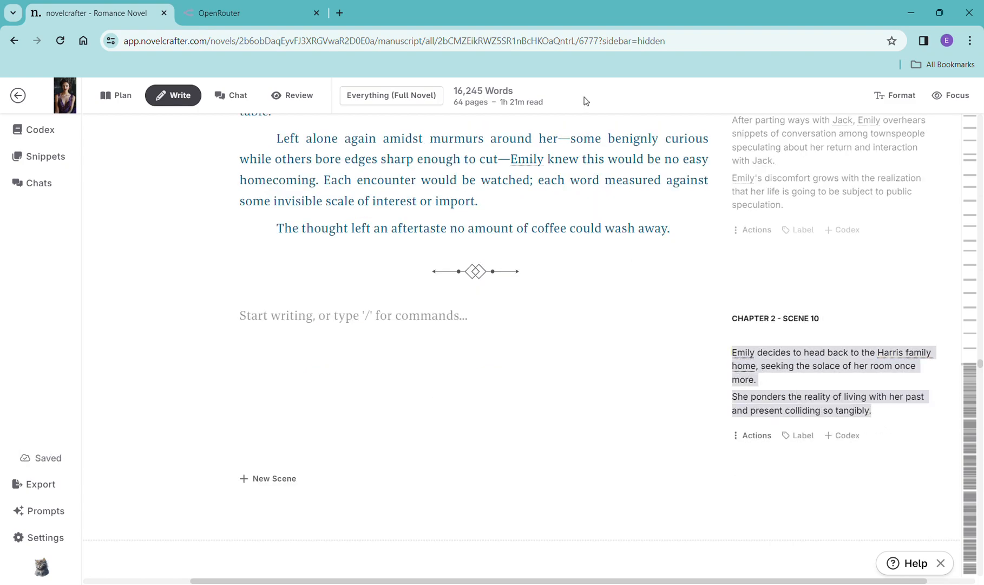
{"action": "left_click", "coordinate": [413, 318]}
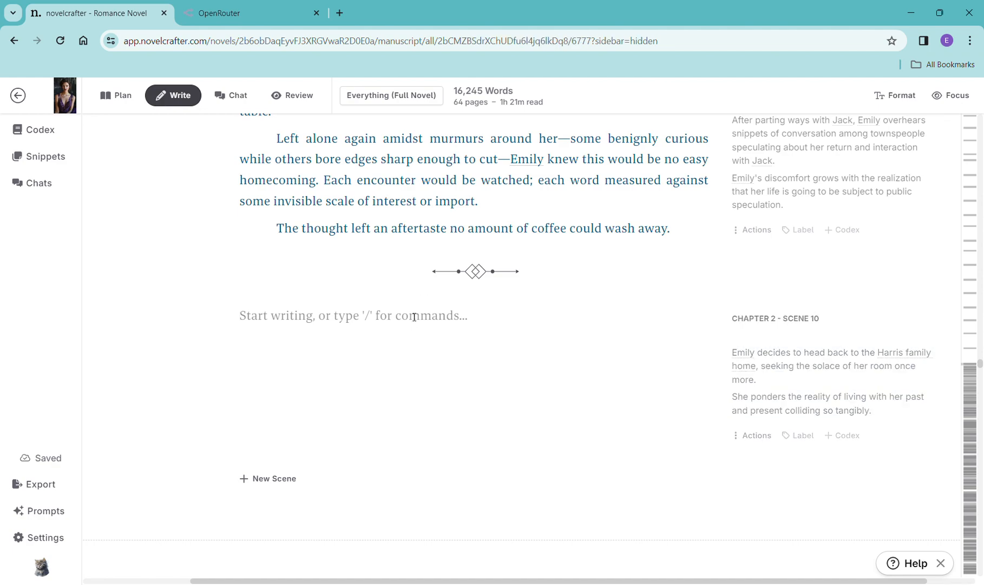
{"action": "type", "text": "/"}
{"action": "left_click", "coordinate": [373, 382]}
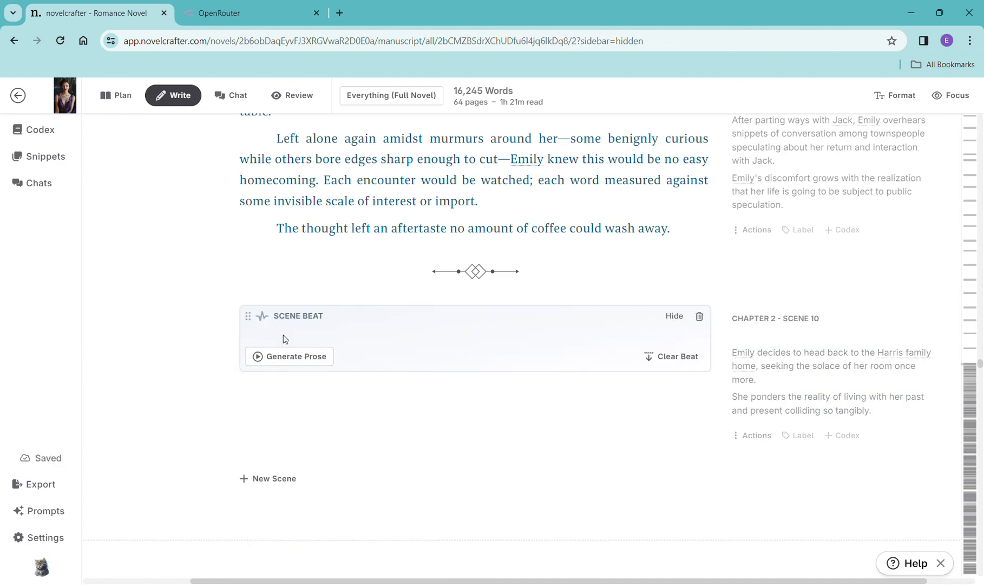
{"action": "key", "text": "ctrl+v"}
- Generate prose for the Chapter 2 Scene 10 beat with OpenAI GPT-4 Turbo using the General Purpose prompt
{"action": "left_click", "coordinate": [282, 390]}
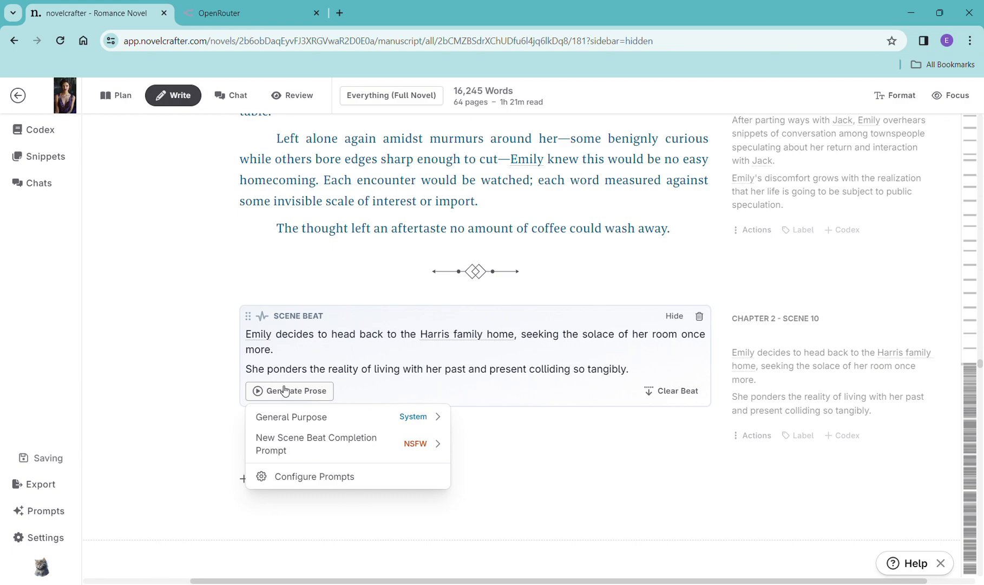
{"action": "mouse_move", "coordinate": [294, 420]}
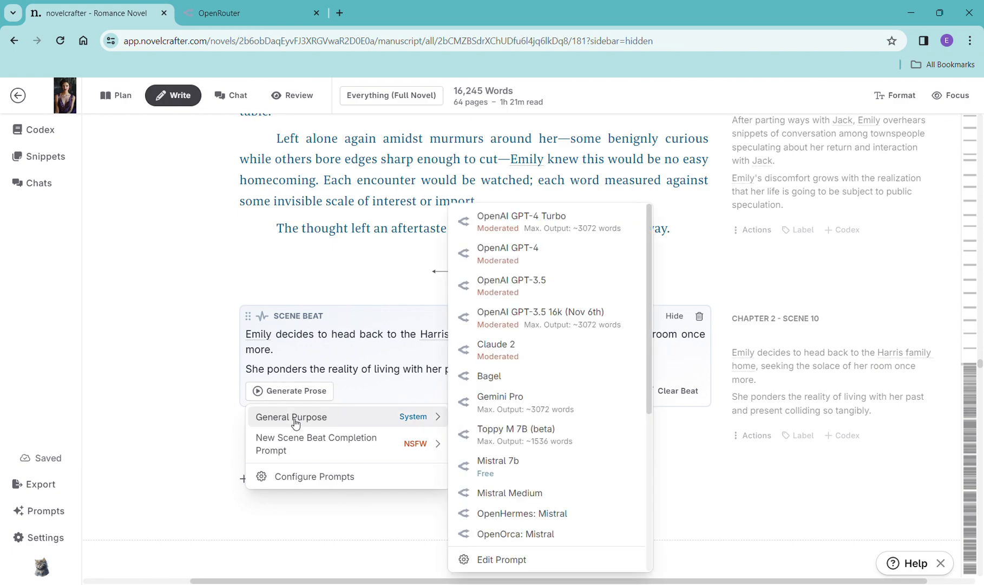
{"action": "left_click", "coordinate": [523, 217]}
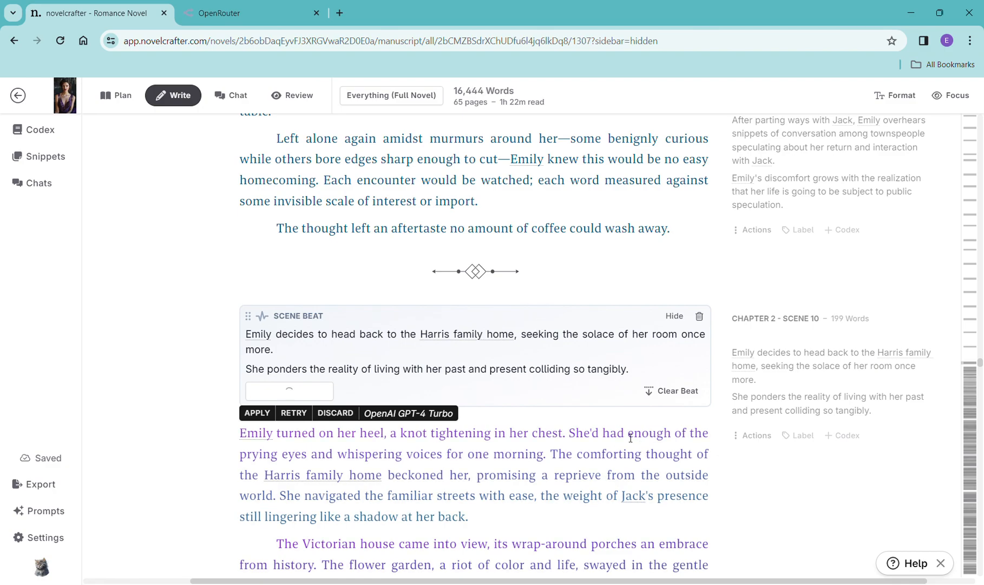
- Read through the generated Chapter 2 Scene 10 prose
{"action": "scroll", "coordinate": [635, 397], "scroll_direction": "down", "scroll_amount": 6}
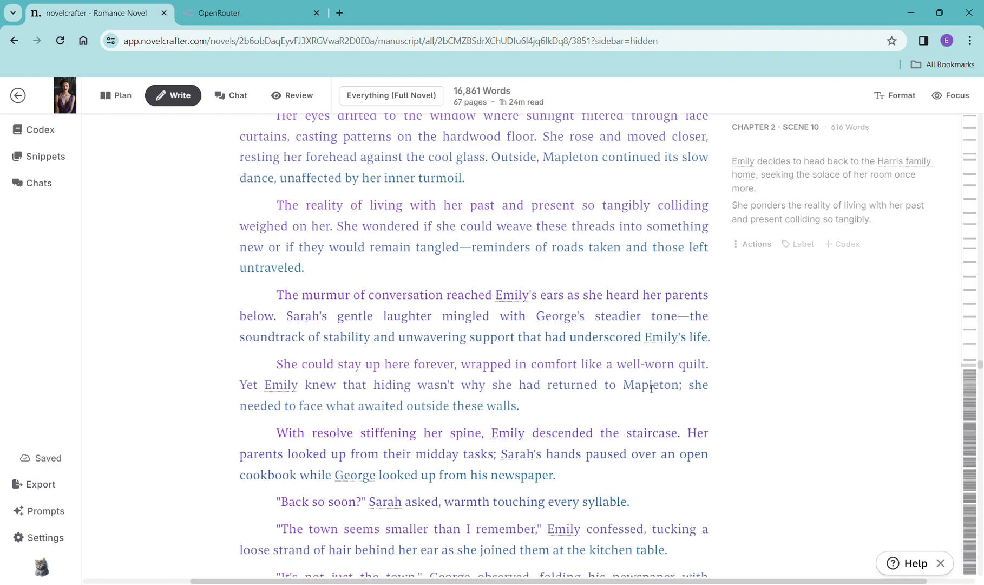
{"action": "scroll", "coordinate": [652, 389], "scroll_direction": "down", "scroll_amount": 2}
{"action": "scroll", "coordinate": [652, 388], "scroll_direction": "down", "scroll_amount": 2}
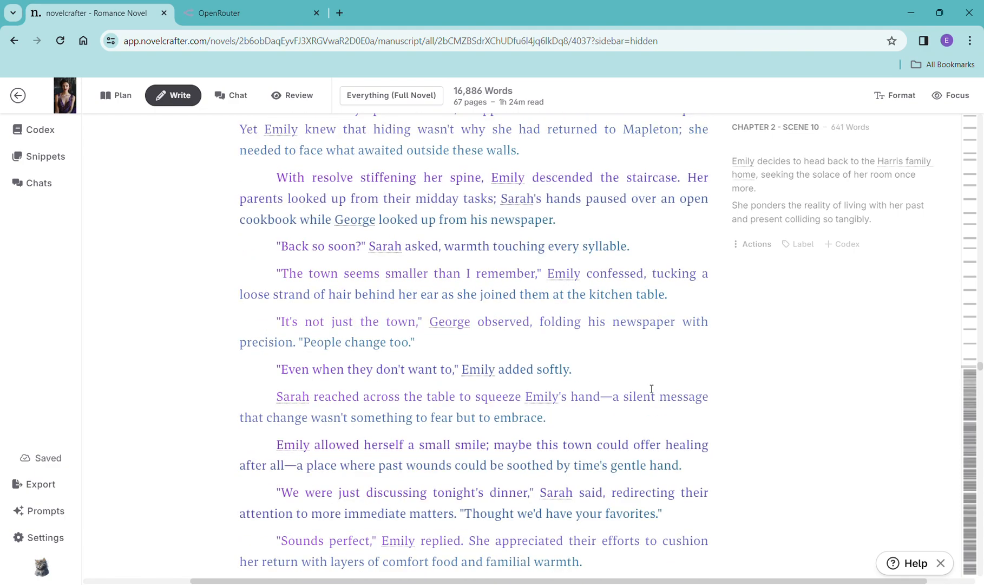
{"action": "scroll", "coordinate": [652, 388], "scroll_direction": "down", "scroll_amount": 5}
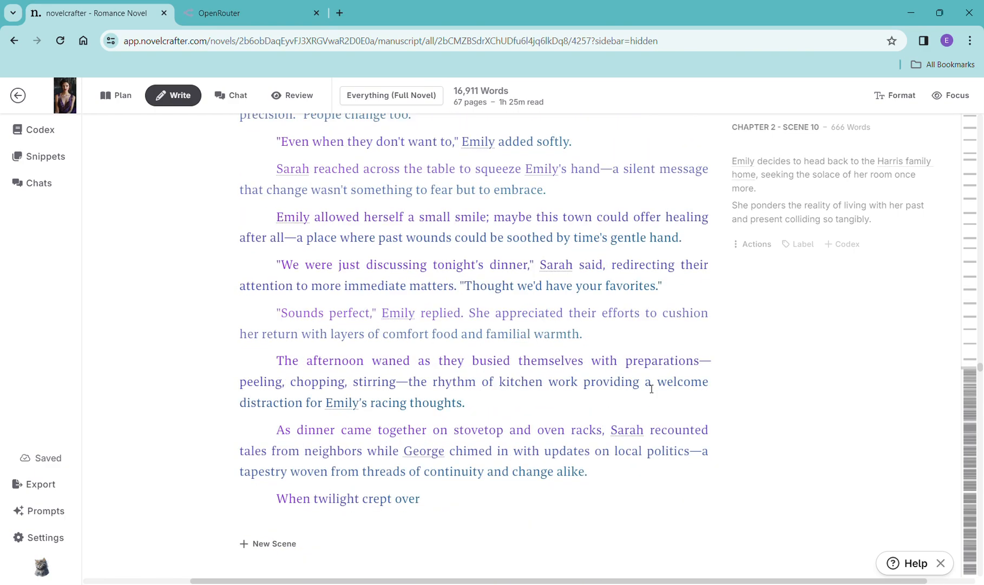
{"action": "scroll", "coordinate": [652, 388], "scroll_direction": "down", "scroll_amount": 1}
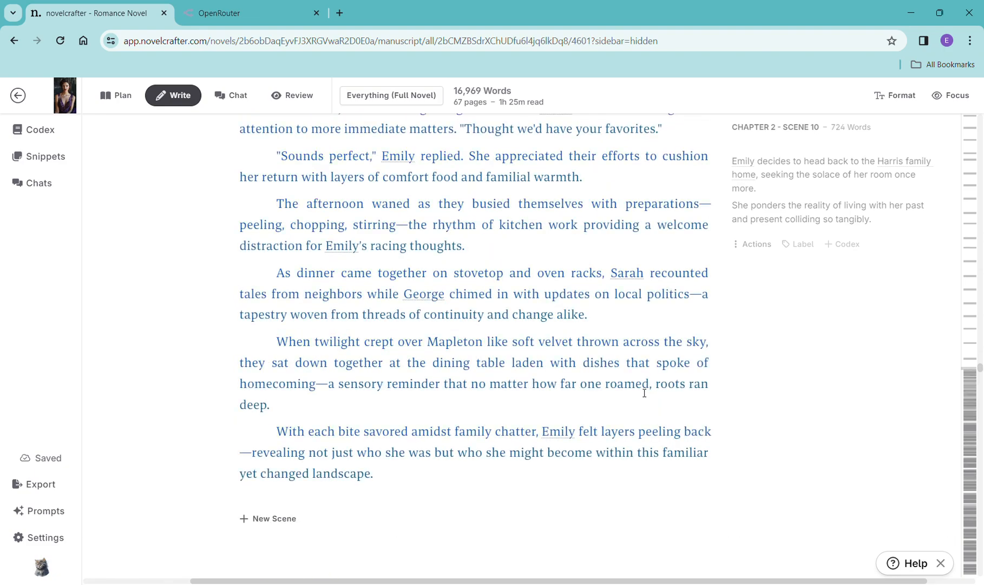
{"action": "scroll", "coordinate": [645, 393], "scroll_direction": "down", "scroll_amount": 3}
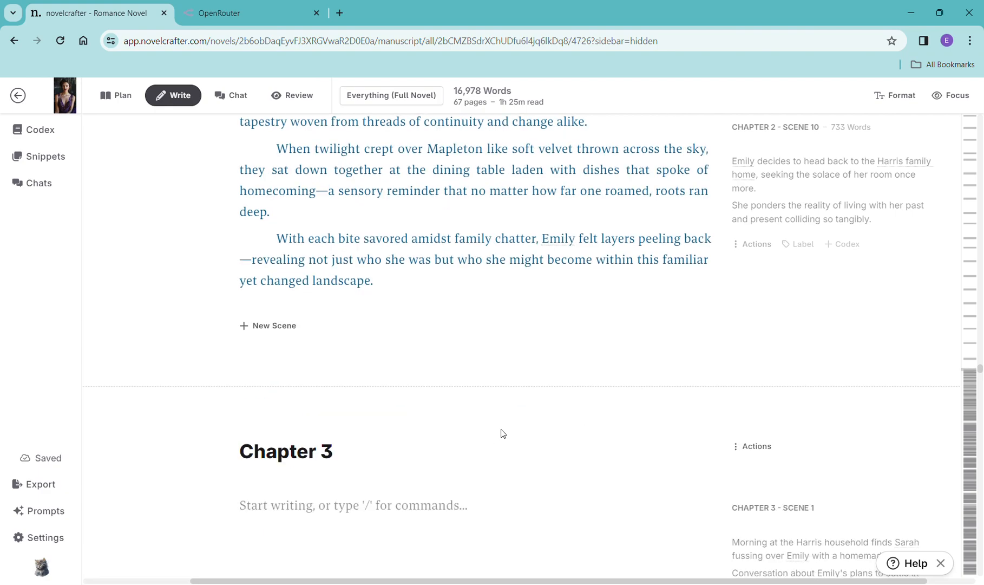
{"action": "scroll", "coordinate": [502, 433], "scroll_direction": "down", "scroll_amount": 2}
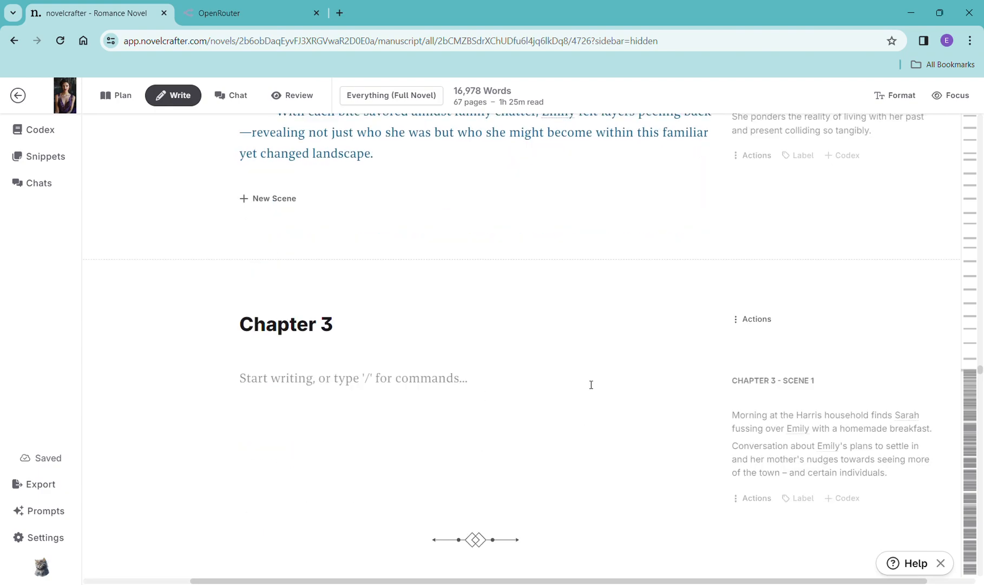
{"action": "scroll", "coordinate": [591, 385], "scroll_direction": "up", "scroll_amount": 2}
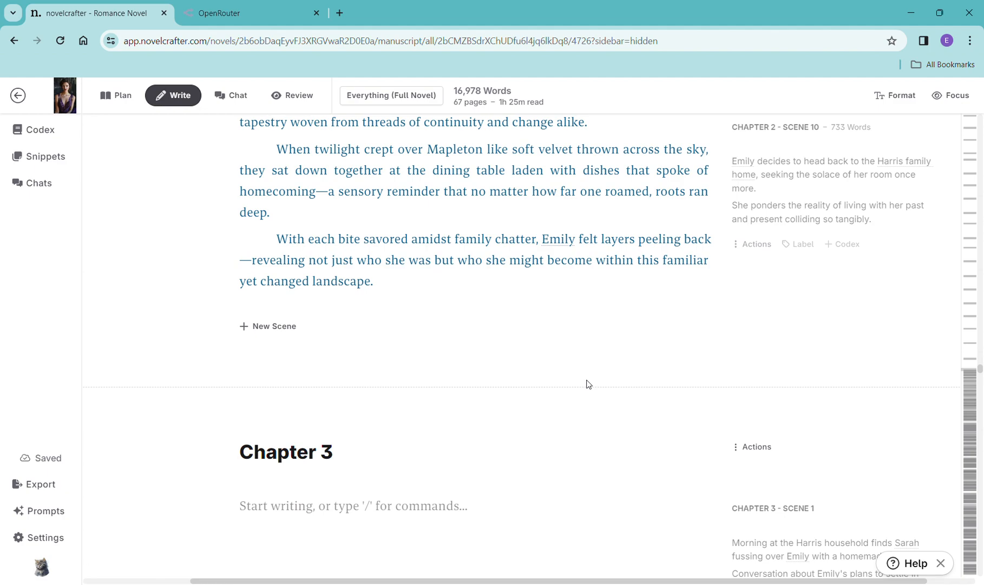
{"action": "scroll", "coordinate": [428, 256], "scroll_direction": "down", "scroll_amount": 2}
- Switch to the OpenRouter tab, refresh the activity log to review usage costs, and return to novelcrafter
{"action": "left_click", "coordinate": [264, 20]}
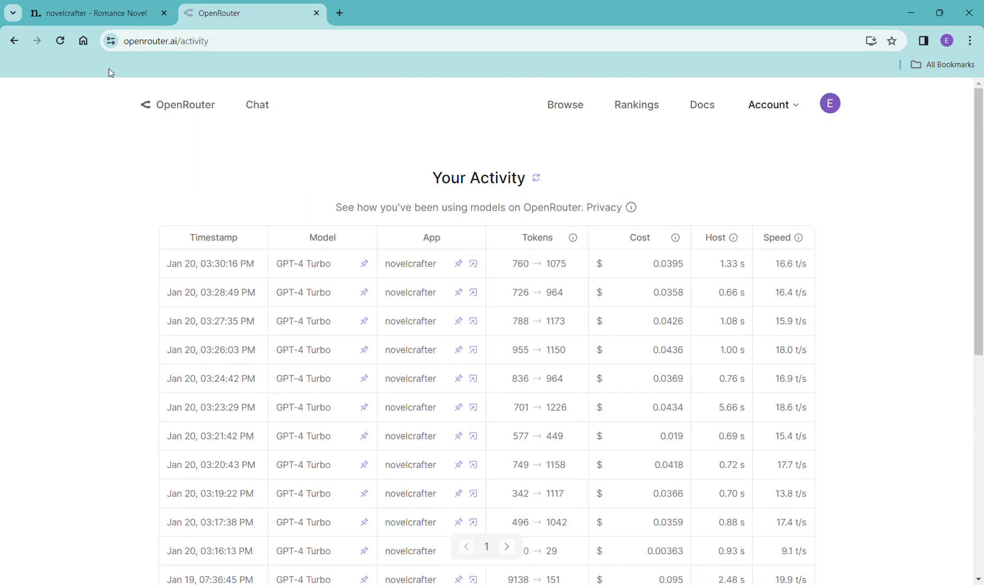
{"action": "left_click", "coordinate": [61, 41]}
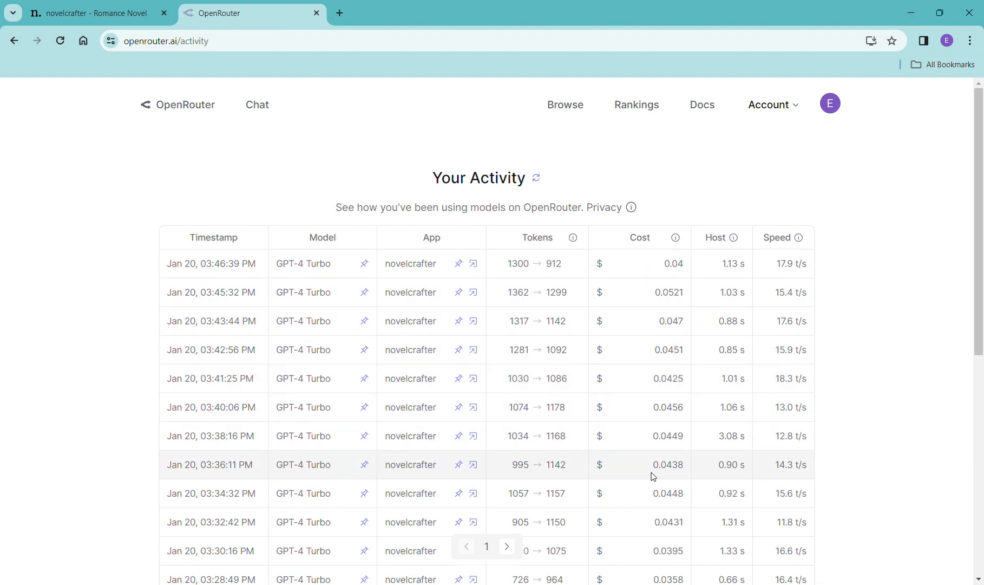
{"action": "scroll", "coordinate": [650, 473], "scroll_direction": "down", "scroll_amount": 3}
{"action": "scroll", "coordinate": [651, 474], "scroll_direction": "up", "scroll_amount": 3}
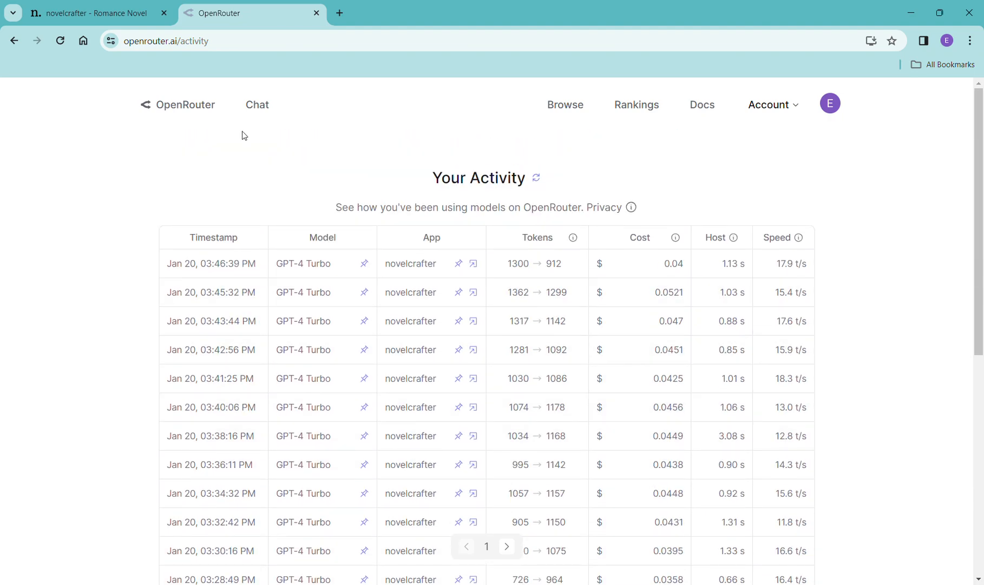
{"action": "left_click", "coordinate": [95, 15]}
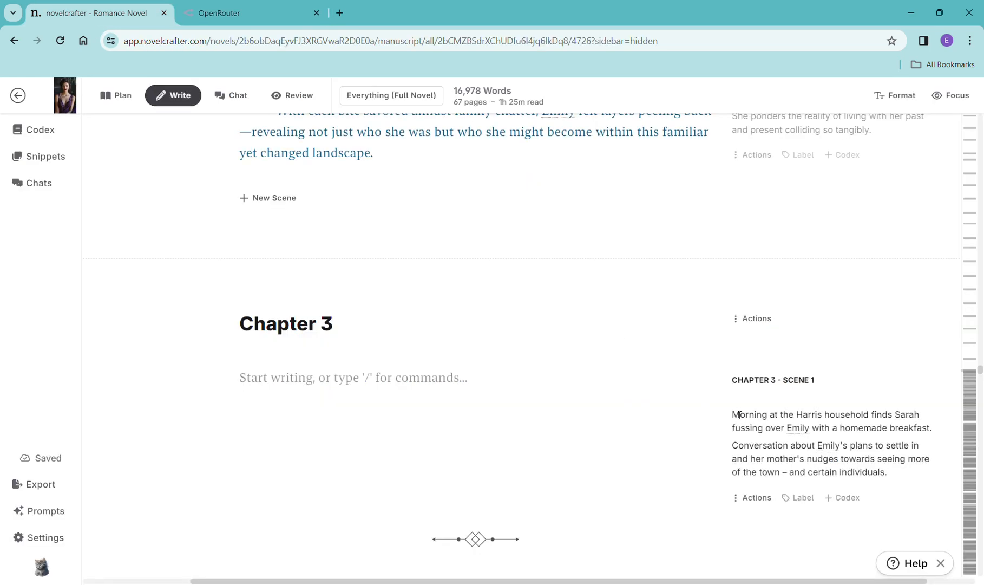
- Copy the Chapter 3 Scene 1 summary and paste it into a new scene beat in that scene
{"action": "left_click_drag", "start_coordinate": [731, 415], "coordinate": [894, 478]}
{"action": "key", "text": "ctrl+c"}
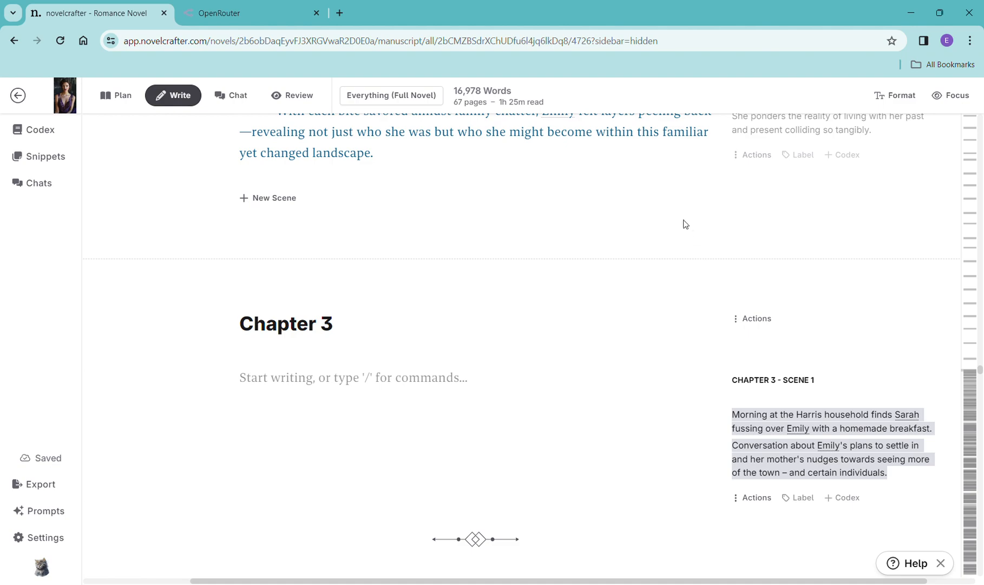
{"action": "left_click", "coordinate": [375, 383]}
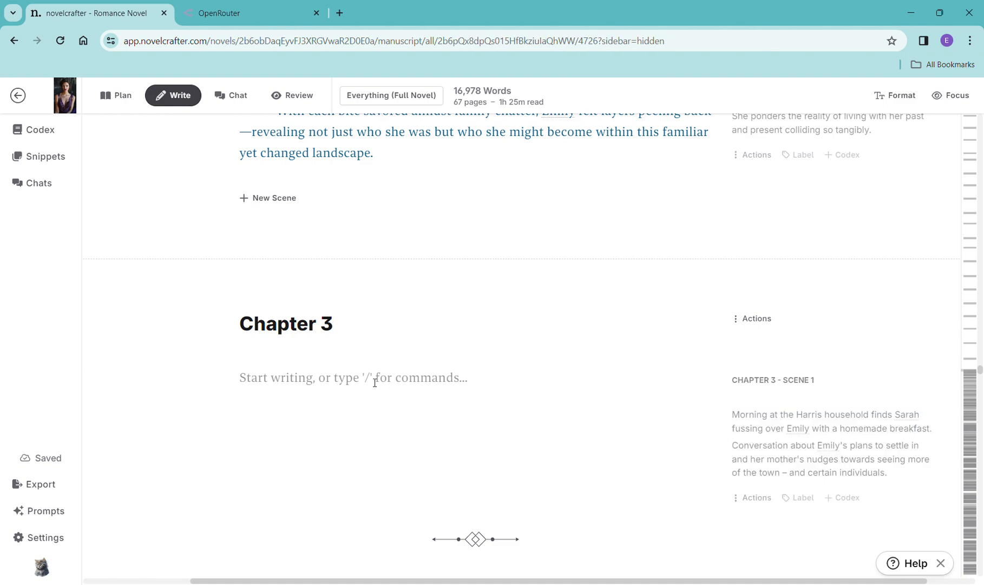
{"action": "type", "text": "/"}
{"action": "left_click", "coordinate": [391, 185]}
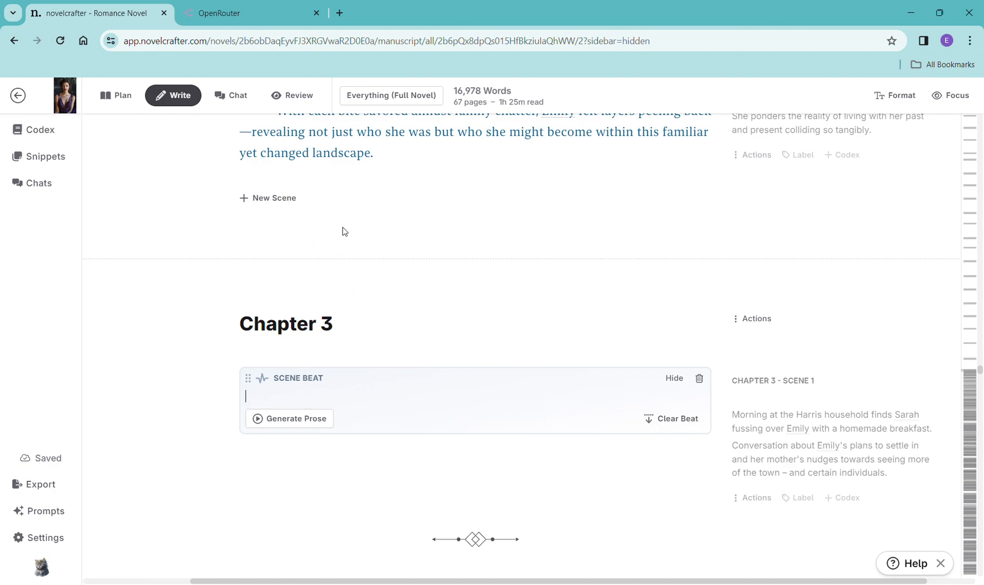
{"action": "key", "text": "ctrl+v"}
- Generate prose for the Chapter 3 Scene 1 beat with OpenAI GPT-4 Turbo using the General Purpose prompt
{"action": "left_click", "coordinate": [283, 453]}
{"action": "mouse_move", "coordinate": [319, 478]}
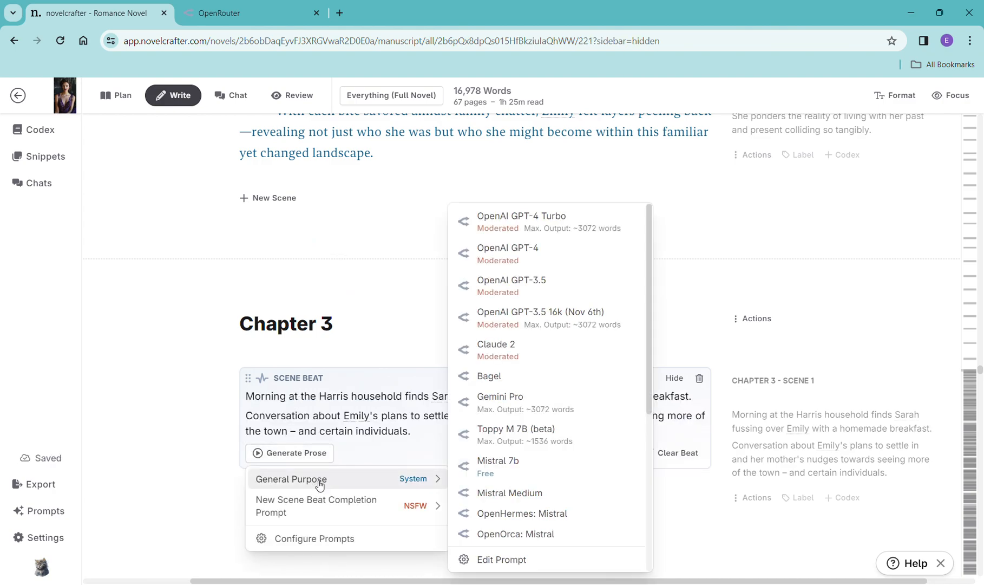
{"action": "left_click", "coordinate": [519, 219]}
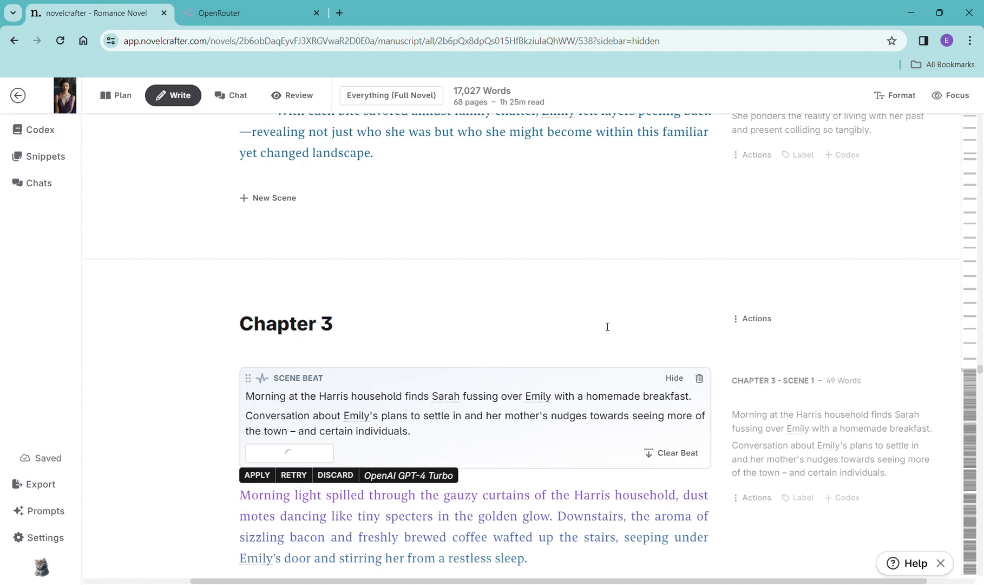
- Read through the generated Chapter 3 Scene 1 prose
{"action": "scroll", "coordinate": [635, 336], "scroll_direction": "down", "scroll_amount": 2}
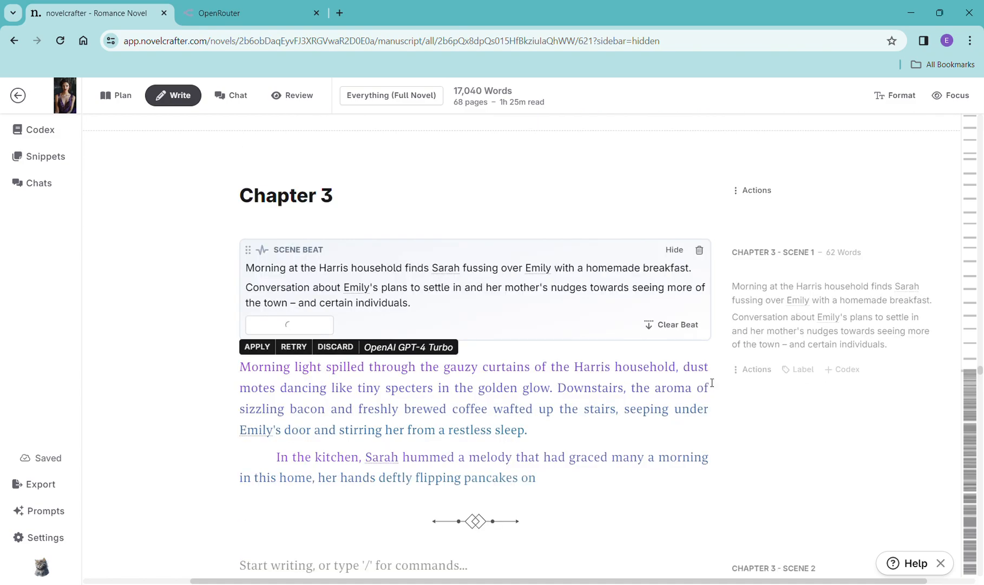
{"action": "scroll", "coordinate": [712, 383], "scroll_direction": "down", "scroll_amount": 1}
{"action": "scroll", "coordinate": [712, 383], "scroll_direction": "down", "scroll_amount": 3}
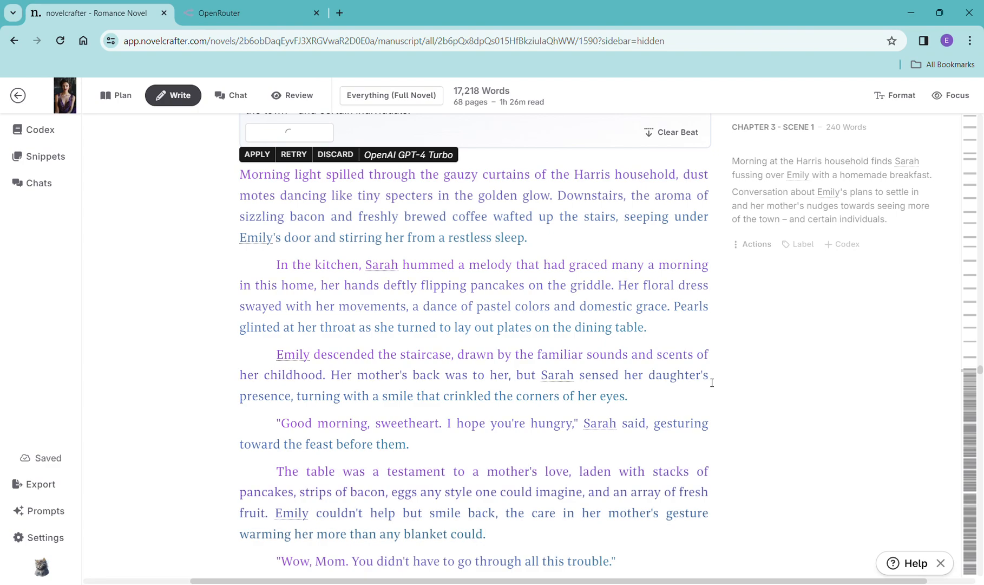
{"action": "scroll", "coordinate": [628, 346], "scroll_direction": "down", "scroll_amount": 7}
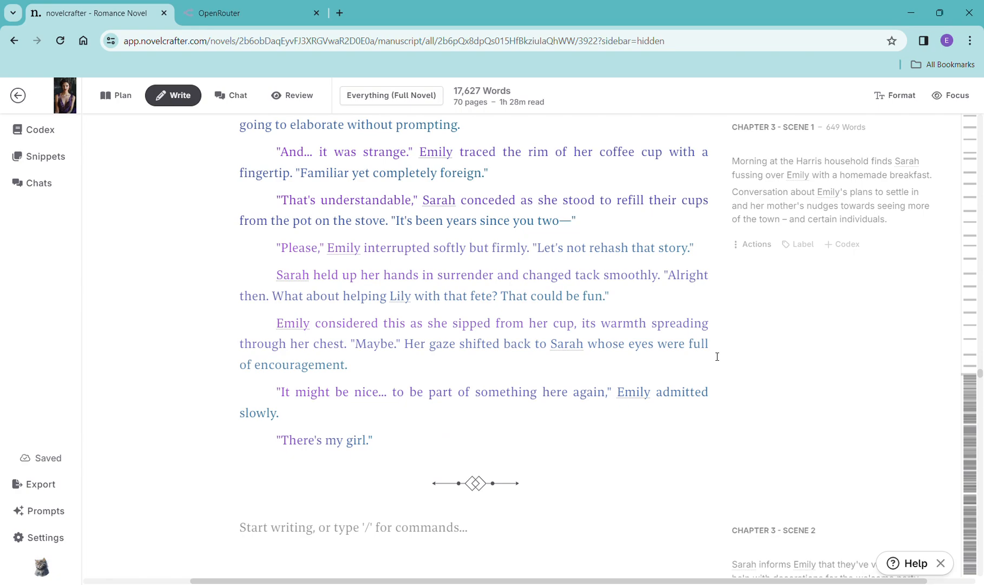
{"action": "scroll", "coordinate": [717, 356], "scroll_direction": "down", "scroll_amount": 4}
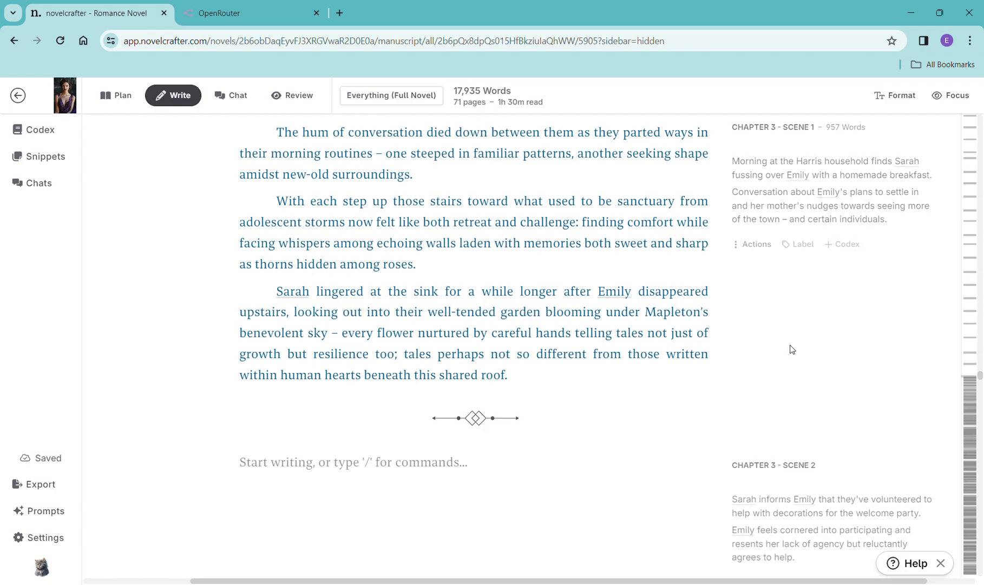
- Copy the Chapter 3 Scene 2 summary and paste it into a new scene beat in that scene
{"action": "scroll", "coordinate": [793, 355], "scroll_direction": "down", "scroll_amount": 3}
{"action": "left_click_drag", "start_coordinate": [798, 432], "coordinate": [719, 372]}
{"action": "key", "text": "ctrl+c"}
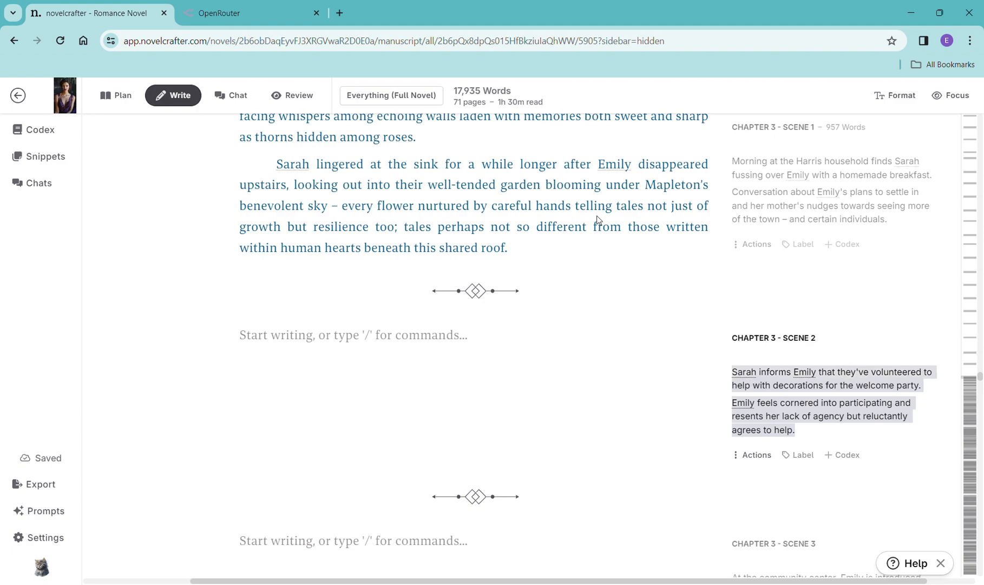
{"action": "left_click", "coordinate": [431, 337]}
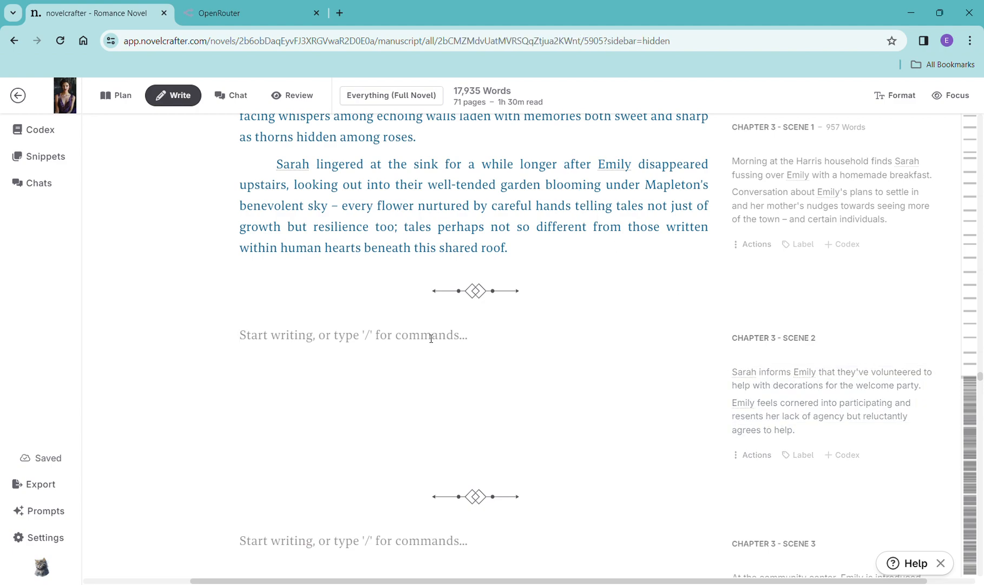
{"action": "type", "text": "/"}
{"action": "left_click", "coordinate": [349, 412]}
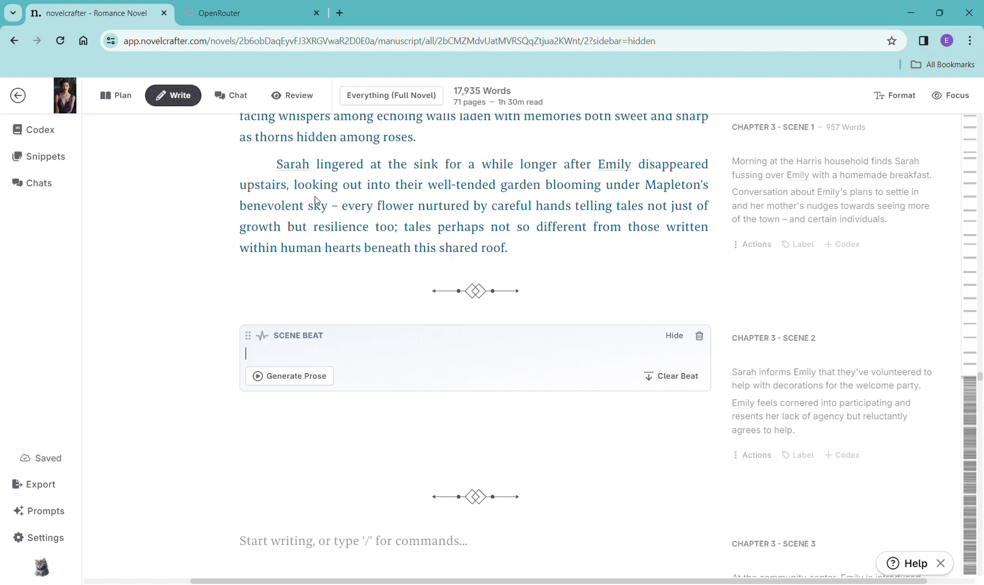
{"action": "key", "text": "ctrl+v"}
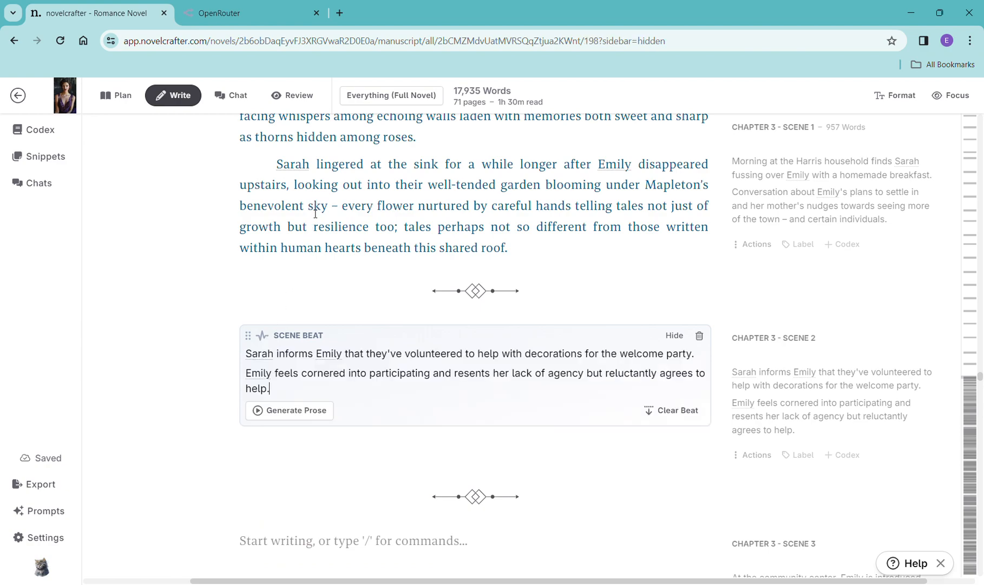
- Generate prose for the Chapter 3 Scene 2 beat with OpenAI GPT-4 Turbo using the General Purpose prompt
{"action": "left_click", "coordinate": [266, 421]}
{"action": "mouse_move", "coordinate": [374, 443]}
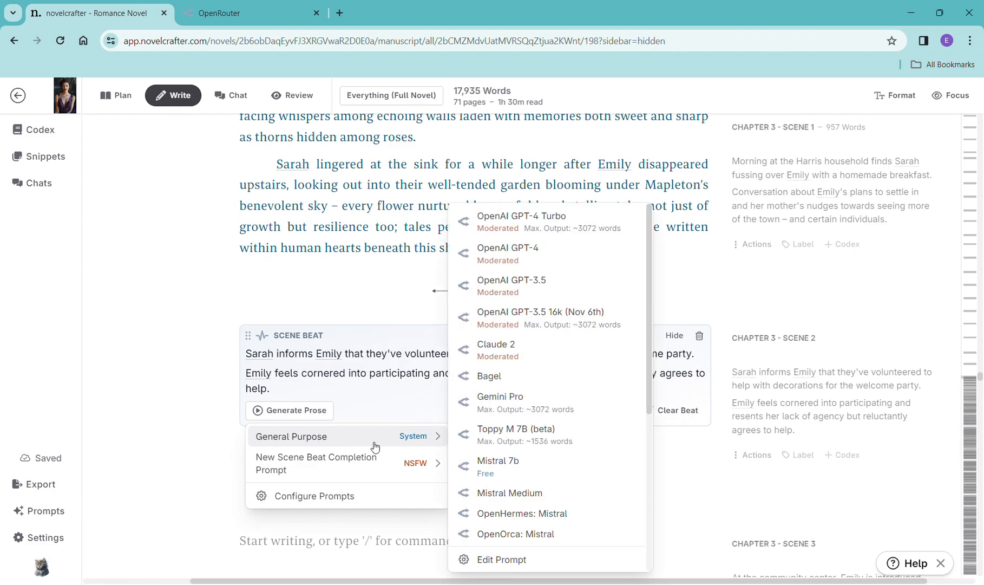
{"action": "left_click", "coordinate": [552, 224]}
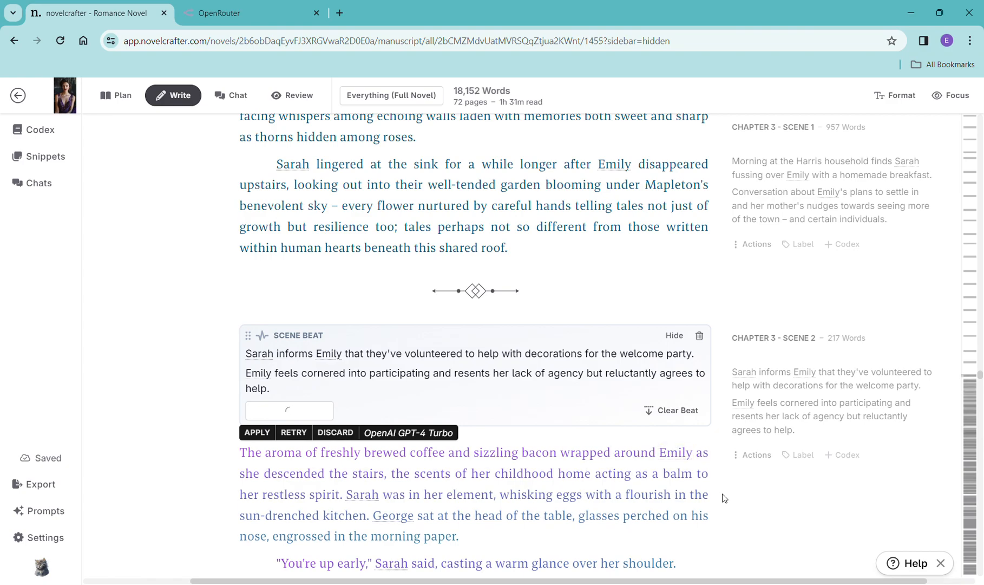
- Read through the generated Chapter 3 Scene 2 prose
{"action": "scroll", "coordinate": [727, 504], "scroll_direction": "down", "scroll_amount": 5}
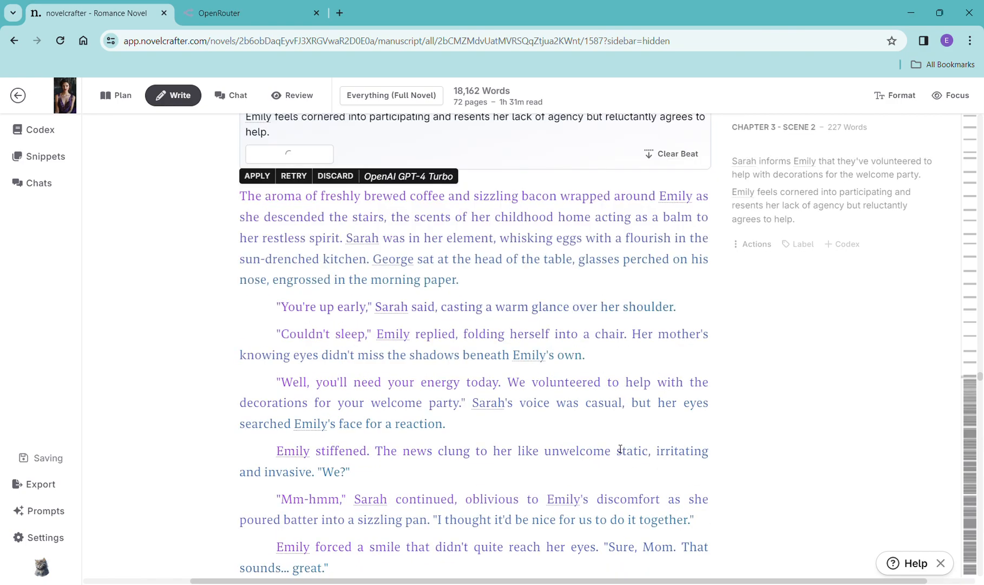
{"action": "scroll", "coordinate": [620, 449], "scroll_direction": "down", "scroll_amount": 3}
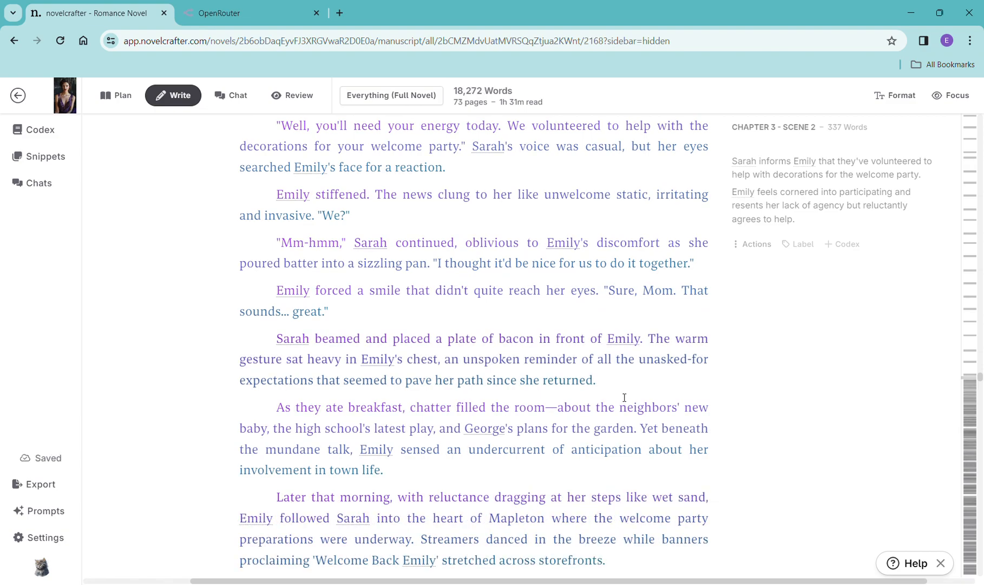
{"action": "scroll", "coordinate": [642, 371], "scroll_direction": "down", "scroll_amount": 3}
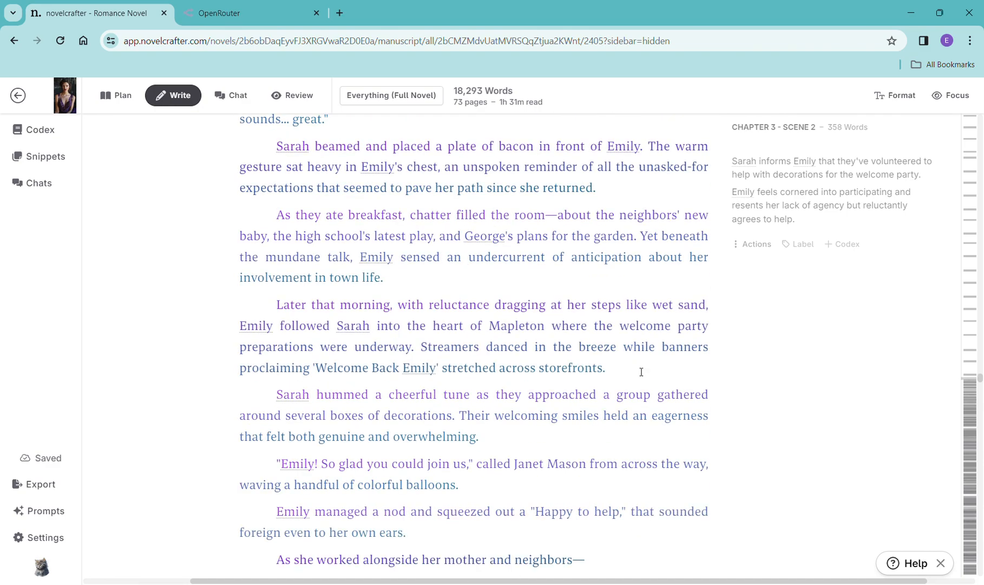
{"action": "scroll", "coordinate": [641, 374], "scroll_direction": "down", "scroll_amount": 3}
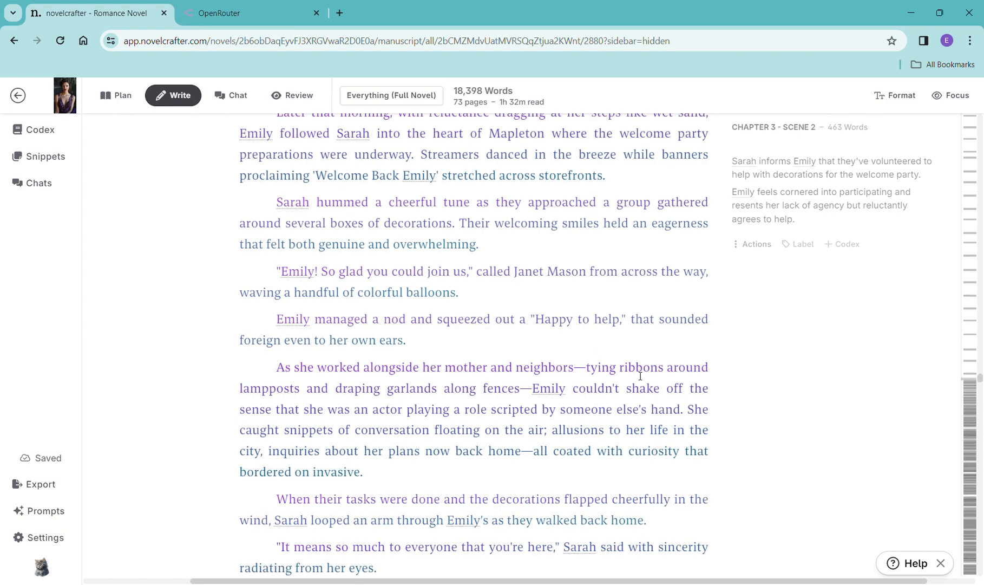
{"action": "scroll", "coordinate": [641, 374], "scroll_direction": "down", "scroll_amount": 3}
{"action": "scroll", "coordinate": [640, 376], "scroll_direction": "down", "scroll_amount": 2}
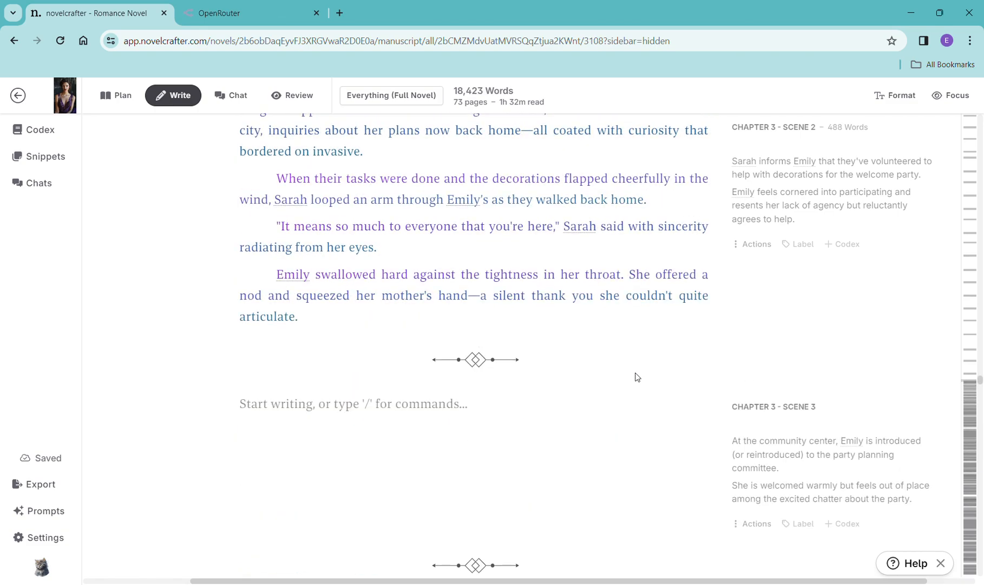
{"action": "scroll", "coordinate": [641, 375], "scroll_direction": "down", "scroll_amount": 2}
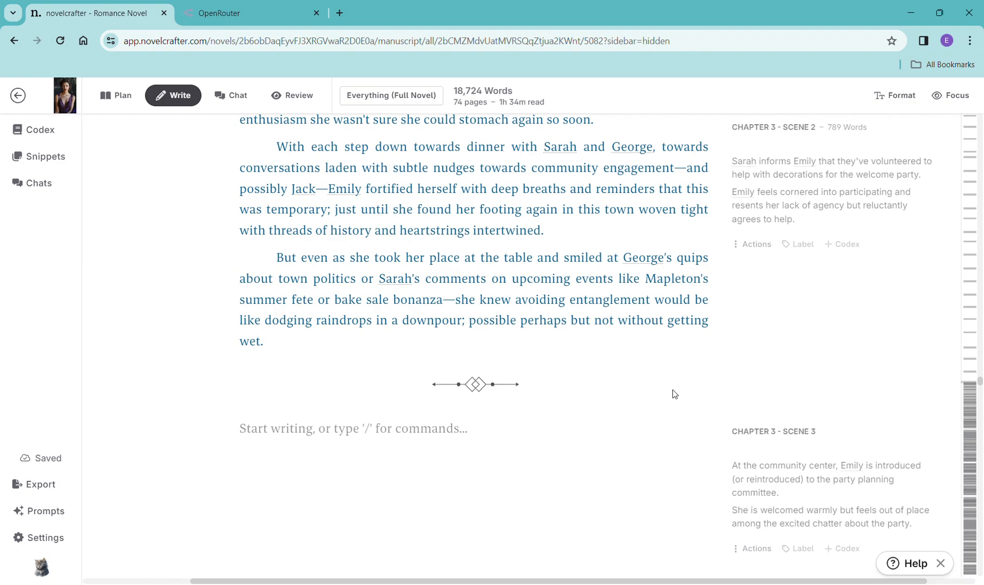
{"action": "scroll", "coordinate": [677, 395], "scroll_direction": "down", "scroll_amount": 2}
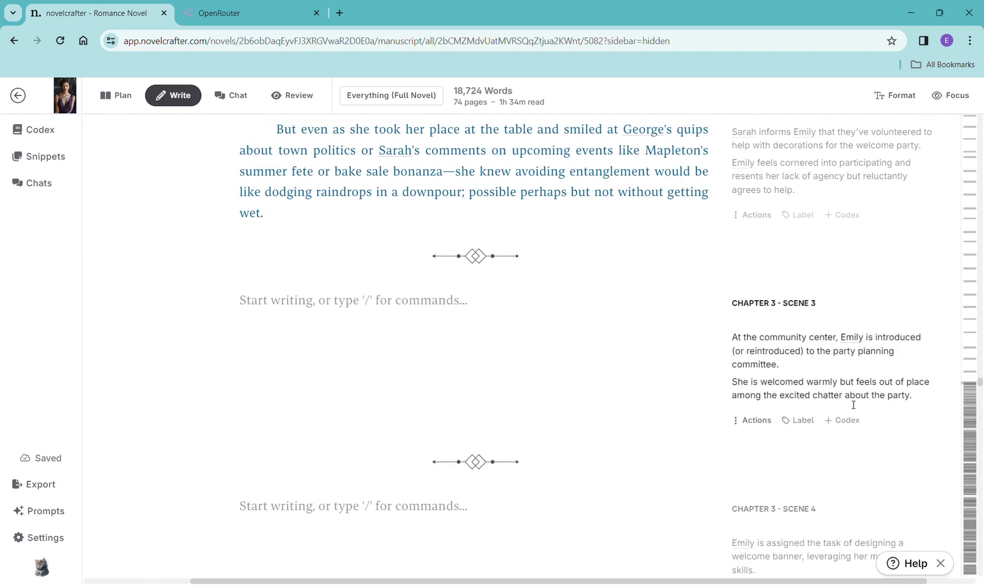
- Copy the Chapter 3 Scene 3 summary and paste it into a new scene beat in that scene
{"action": "left_click_drag", "start_coordinate": [922, 403], "coordinate": [749, 343]}
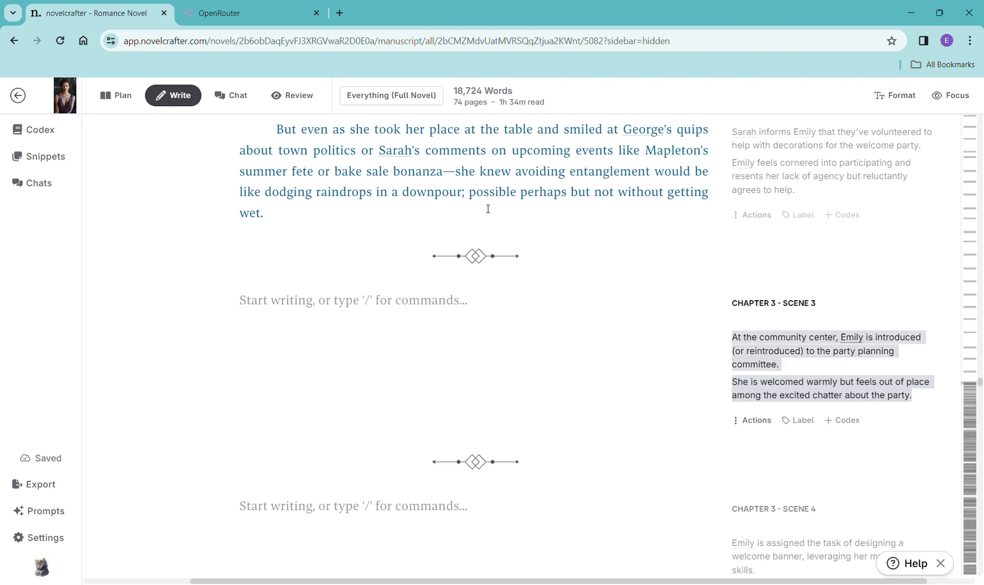
{"action": "left_click", "coordinate": [382, 315]}
{"action": "type", "text": "/"}
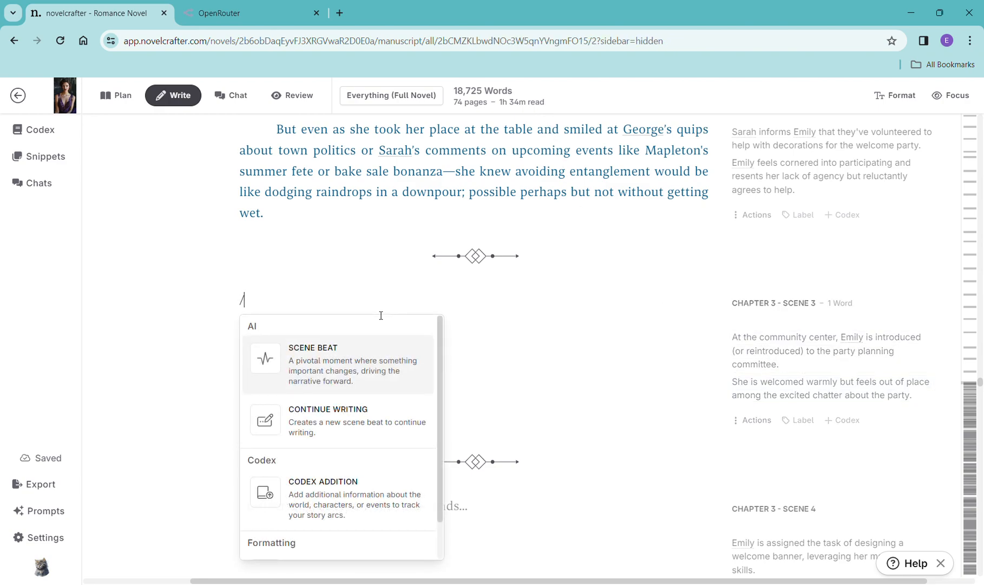
{"action": "left_click", "coordinate": [359, 369]}
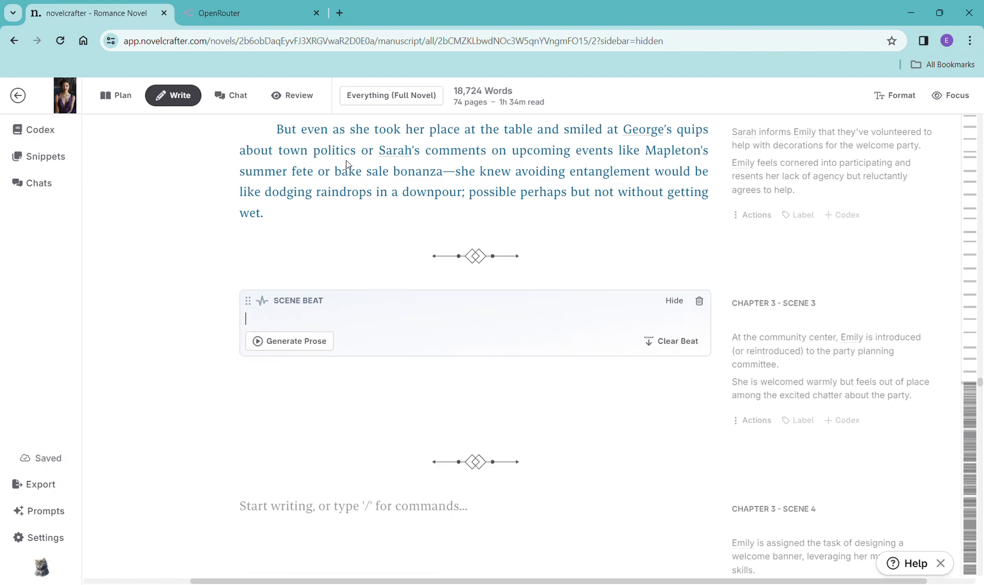
{"action": "type", "text": "At the community center, Emily is introduced (or reintroduced) to the party planning committee. She is welcomed warmly but feels out of place among the excited chatter about the party."}
- Generate prose for the Chapter 3 Scene 3 beat with OpenAI GPT-4 Turbo using the General Purpose prompt
{"action": "left_click", "coordinate": [290, 375]}
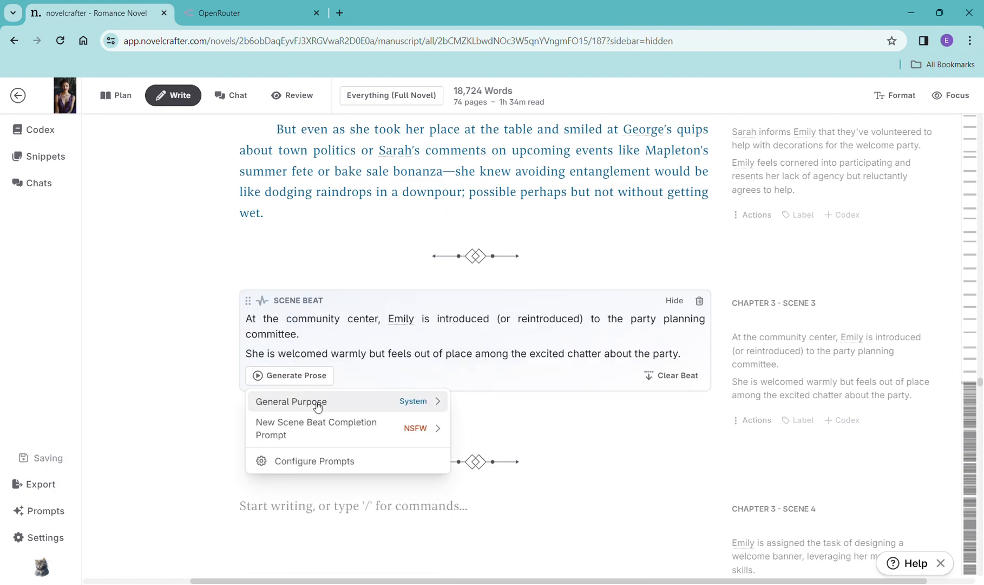
{"action": "mouse_move", "coordinate": [319, 402]}
{"action": "left_click", "coordinate": [521, 222]}
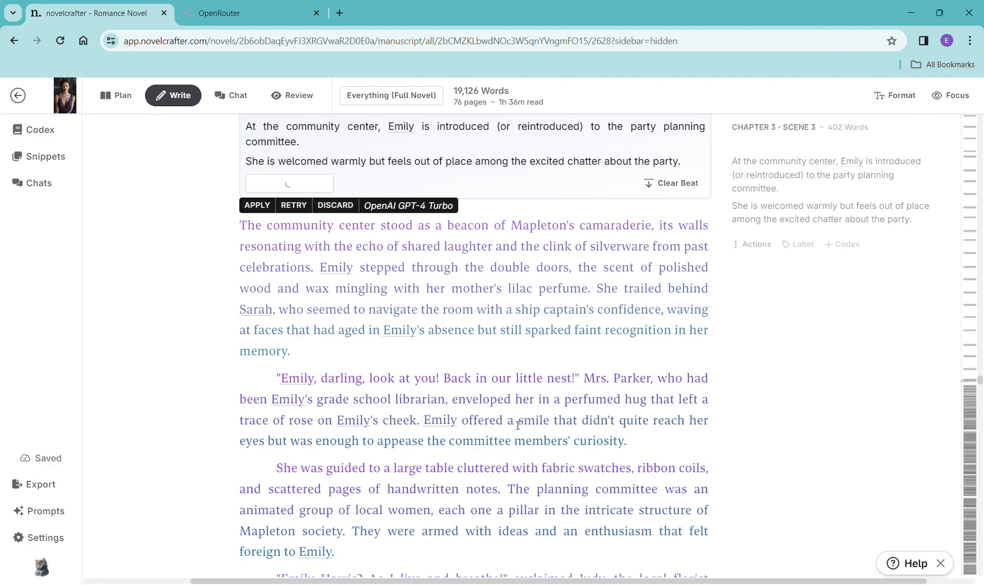
- Read through the generated Chapter 3 Scene 3 prose
{"action": "scroll", "coordinate": [561, 430], "scroll_direction": "down", "scroll_amount": 8}
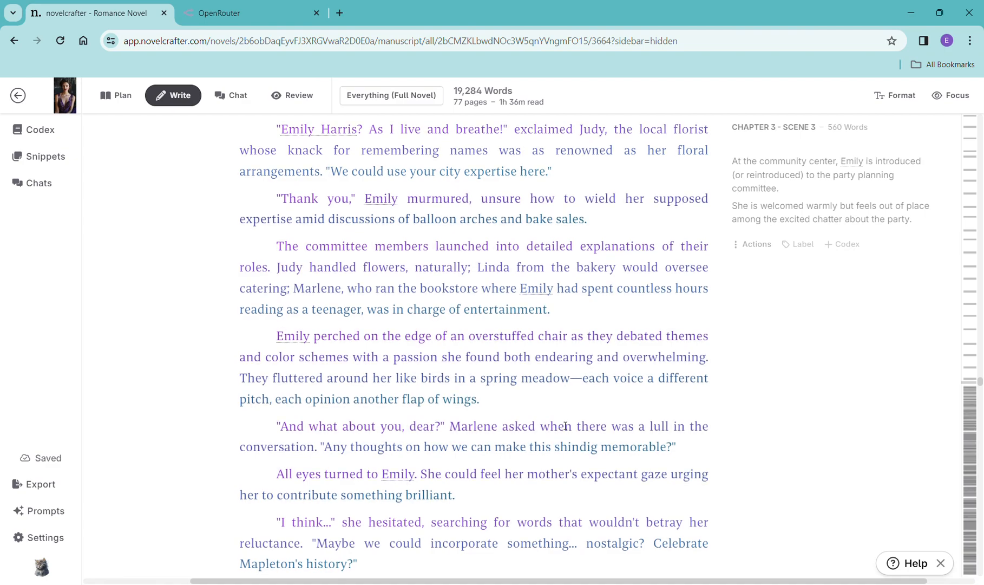
{"action": "scroll", "coordinate": [580, 412], "scroll_direction": "down", "scroll_amount": 6}
{"action": "scroll", "coordinate": [578, 413], "scroll_direction": "down", "scroll_amount": 6}
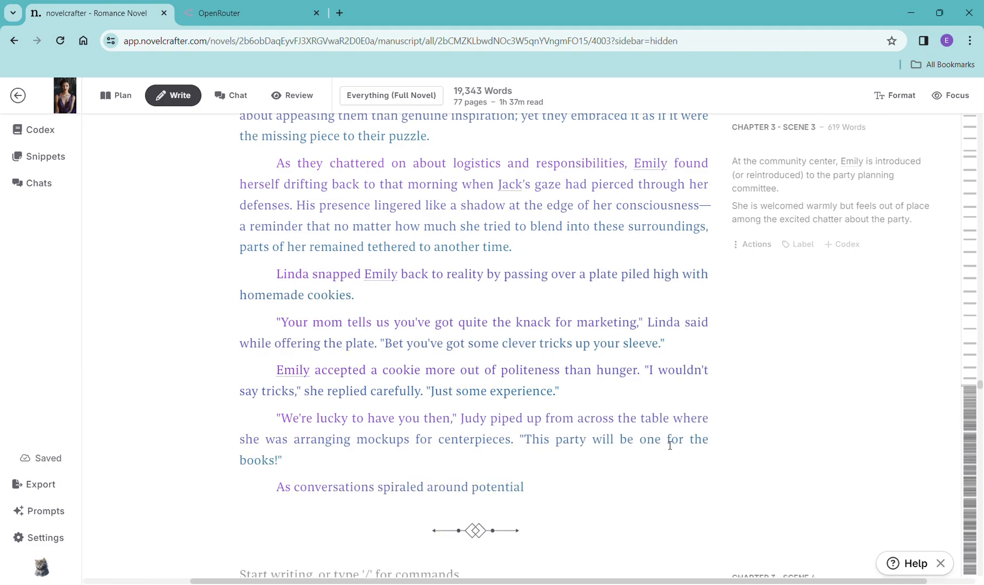
{"action": "scroll", "coordinate": [675, 428], "scroll_direction": "down", "scroll_amount": 5}
{"action": "scroll", "coordinate": [677, 428], "scroll_direction": "down", "scroll_amount": 2}
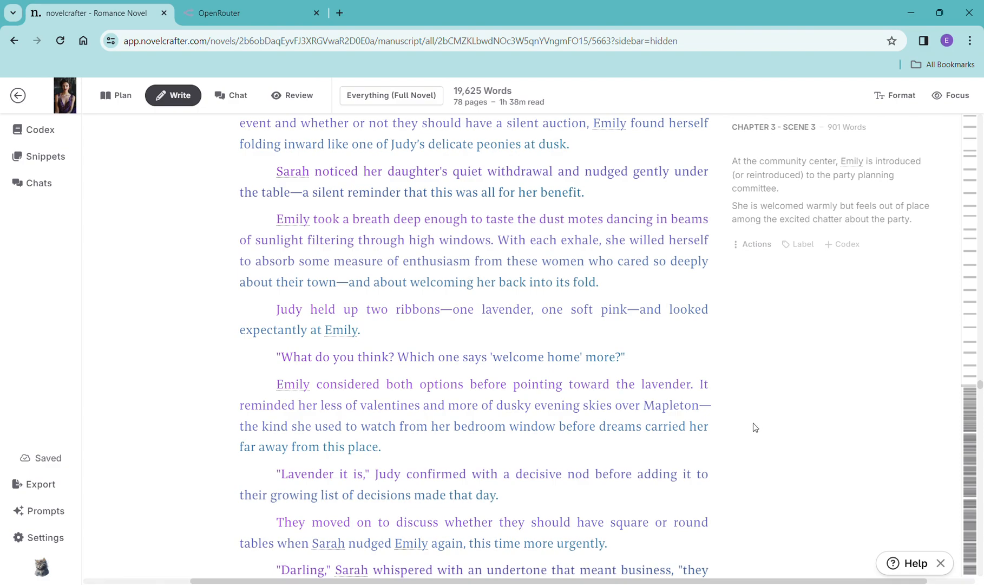
{"action": "scroll", "coordinate": [755, 423], "scroll_direction": "down", "scroll_amount": 3}
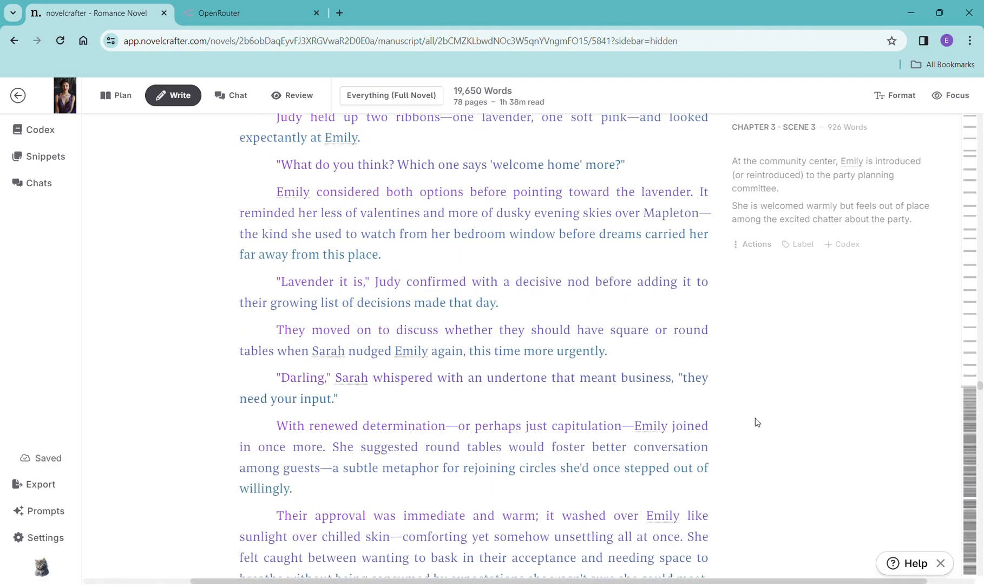
{"action": "scroll", "coordinate": [655, 352], "scroll_direction": "down", "scroll_amount": 4}
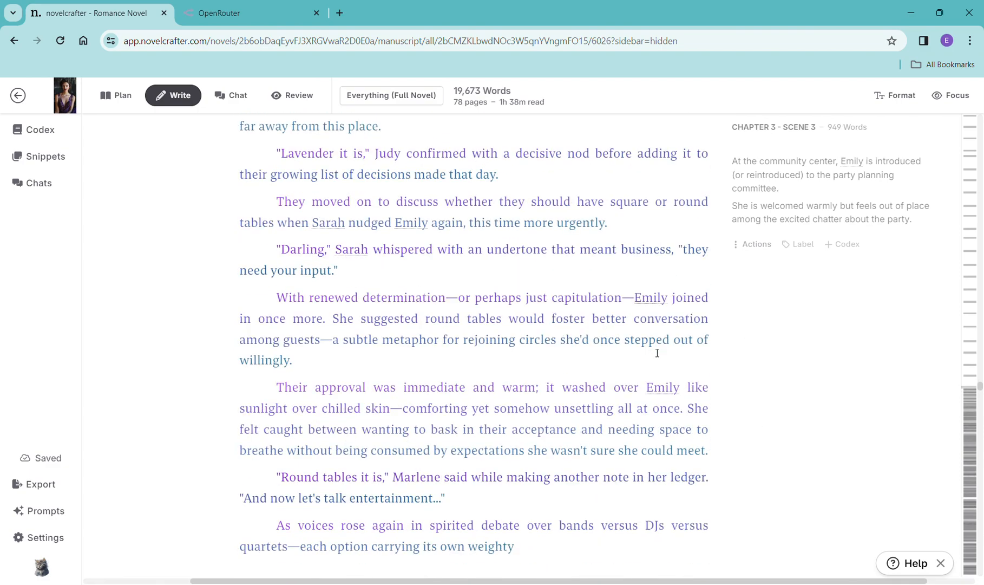
{"action": "scroll", "coordinate": [656, 353], "scroll_direction": "down", "scroll_amount": 3}
{"action": "scroll", "coordinate": [658, 353], "scroll_direction": "down", "scroll_amount": 1}
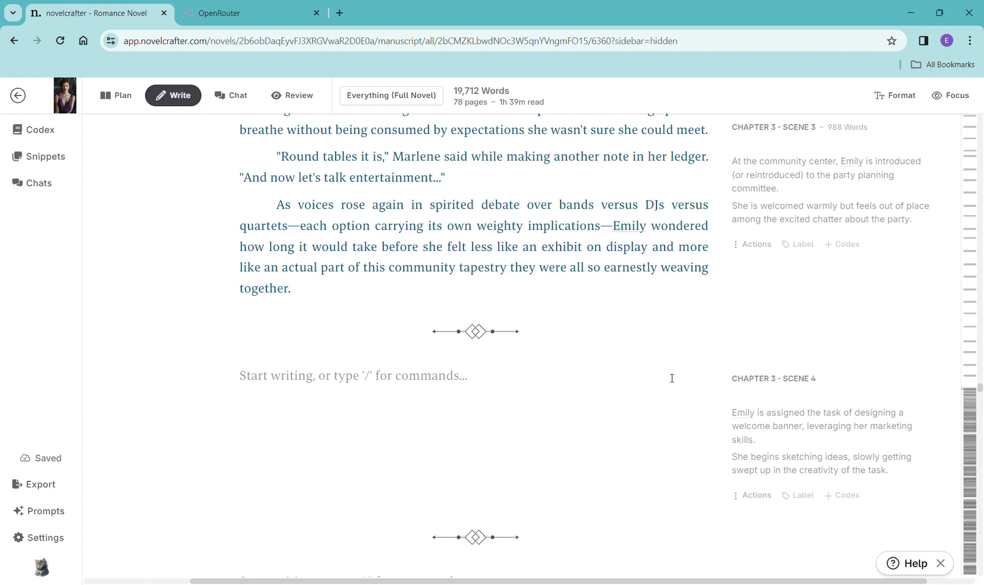
- Copy the Chapter 3 Scene 4 summary and paste it into a new scene beat in that scene
{"action": "left_click_drag", "start_coordinate": [908, 481], "coordinate": [726, 410]}
{"action": "key", "text": "ctrl+c"}
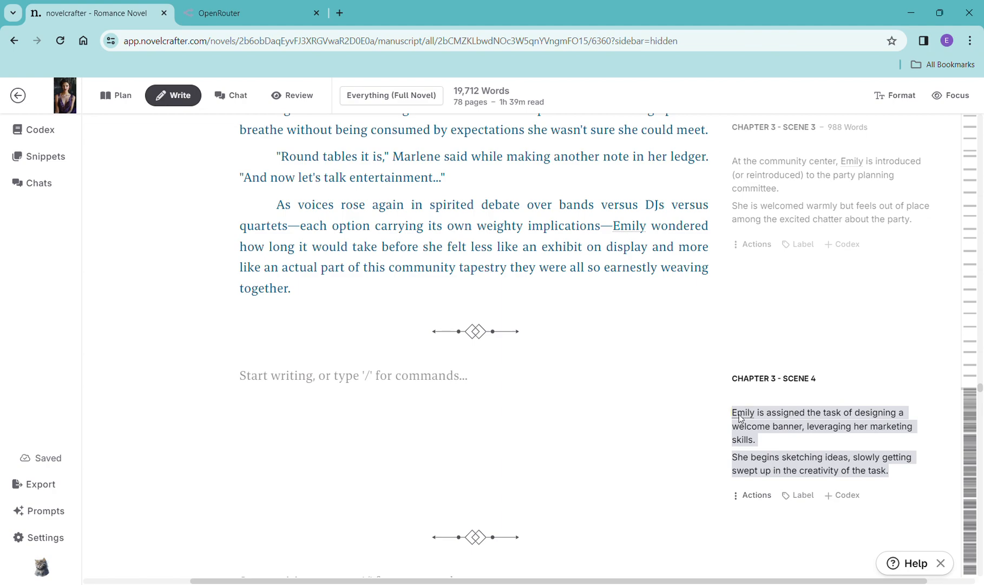
{"action": "left_click", "coordinate": [481, 391]}
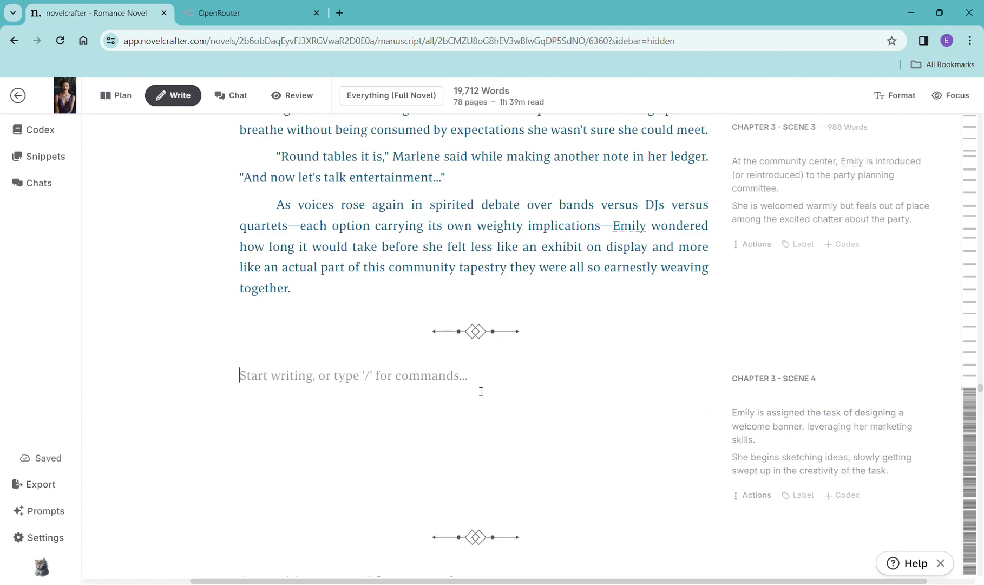
{"action": "type", "text": "/"}
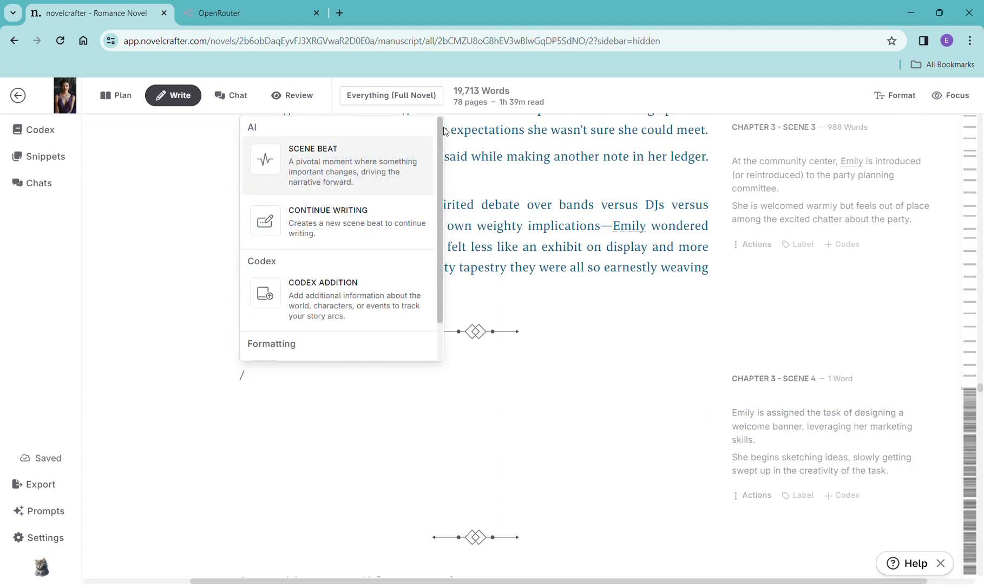
{"action": "left_click", "coordinate": [385, 172]}
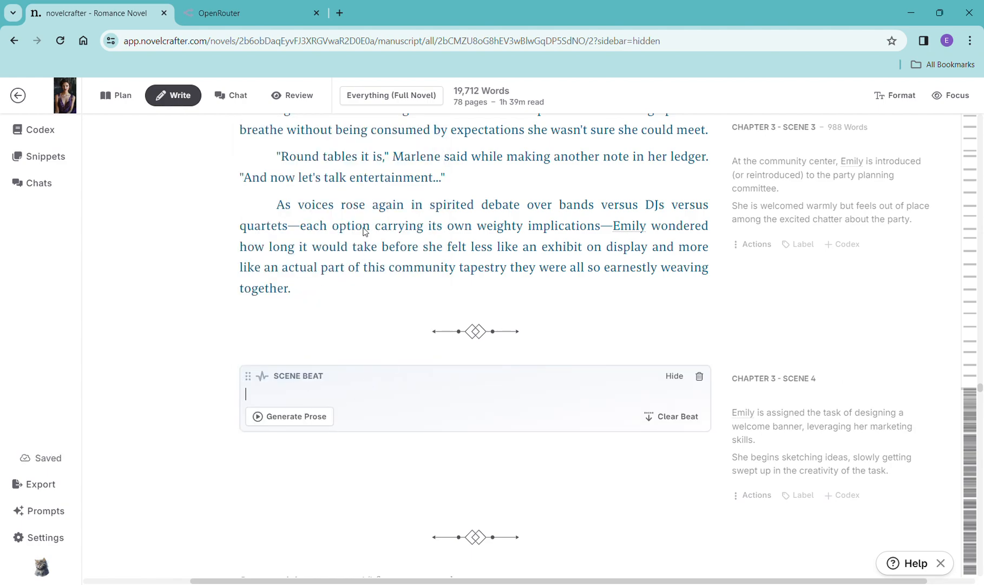
{"action": "key", "text": "ctrl+v"}
- Generate prose for the Chapter 3 Scene 4 beat with OpenAI GPT-4 Turbo using the General Purpose prompt
{"action": "left_click", "coordinate": [319, 435]}
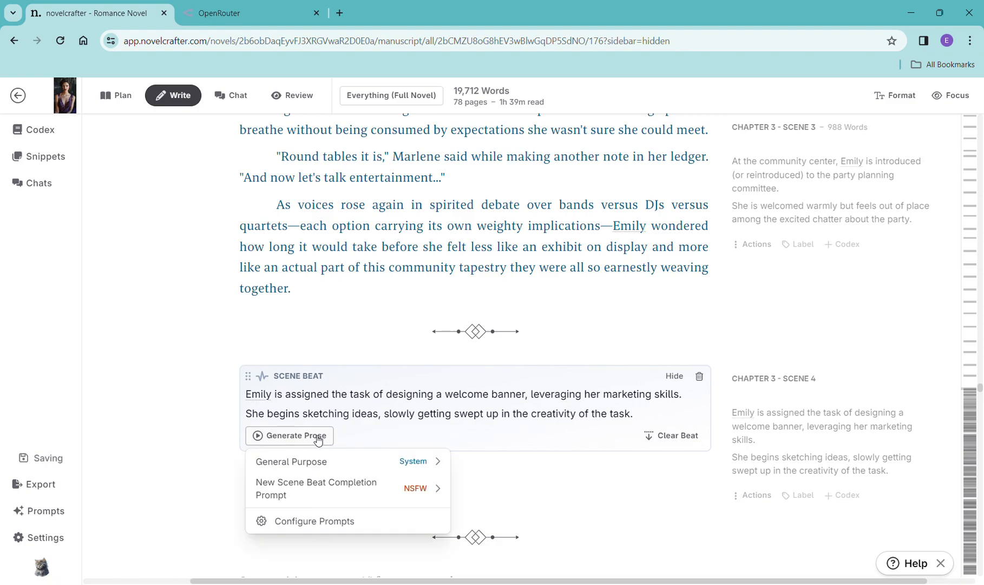
{"action": "mouse_move", "coordinate": [339, 464]}
{"action": "left_click", "coordinate": [566, 222]}
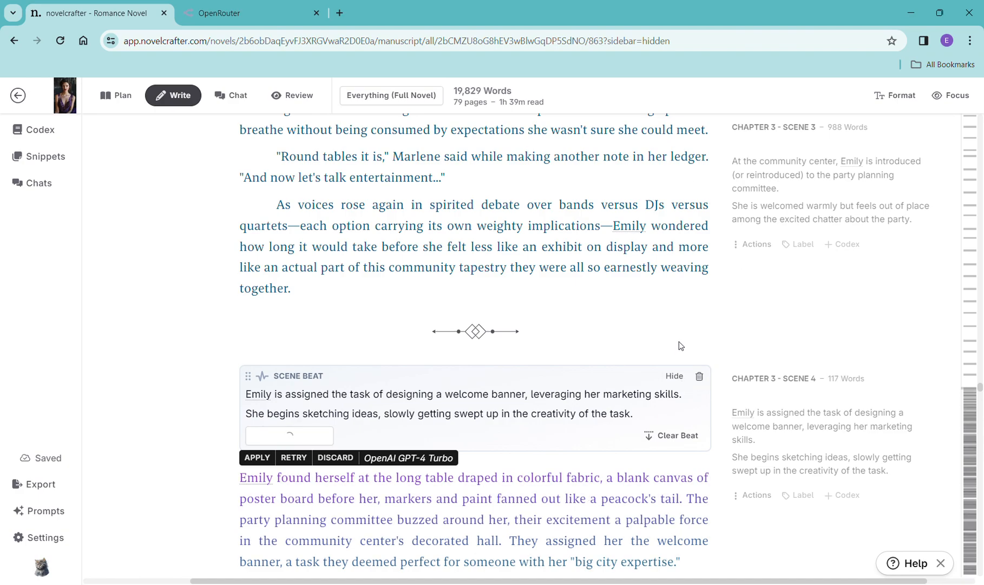
- Read through the generated Chapter 3 Scene 4 prose
{"action": "scroll", "coordinate": [679, 347], "scroll_direction": "down", "scroll_amount": 6}
{"action": "scroll", "coordinate": [729, 326], "scroll_direction": "down", "scroll_amount": 1}
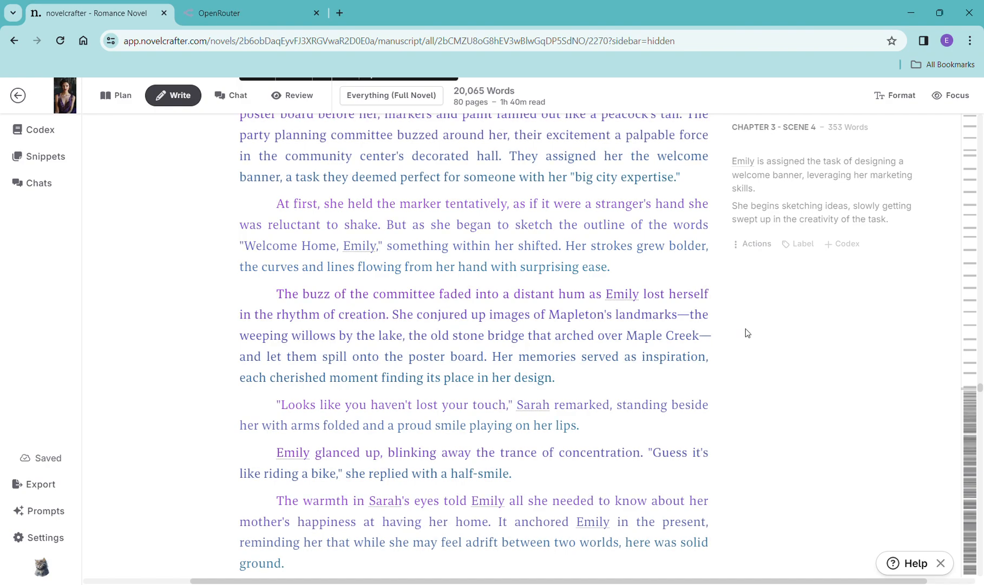
{"action": "scroll", "coordinate": [639, 305], "scroll_direction": "down", "scroll_amount": 7}
{"action": "scroll", "coordinate": [644, 311], "scroll_direction": "down", "scroll_amount": 3}
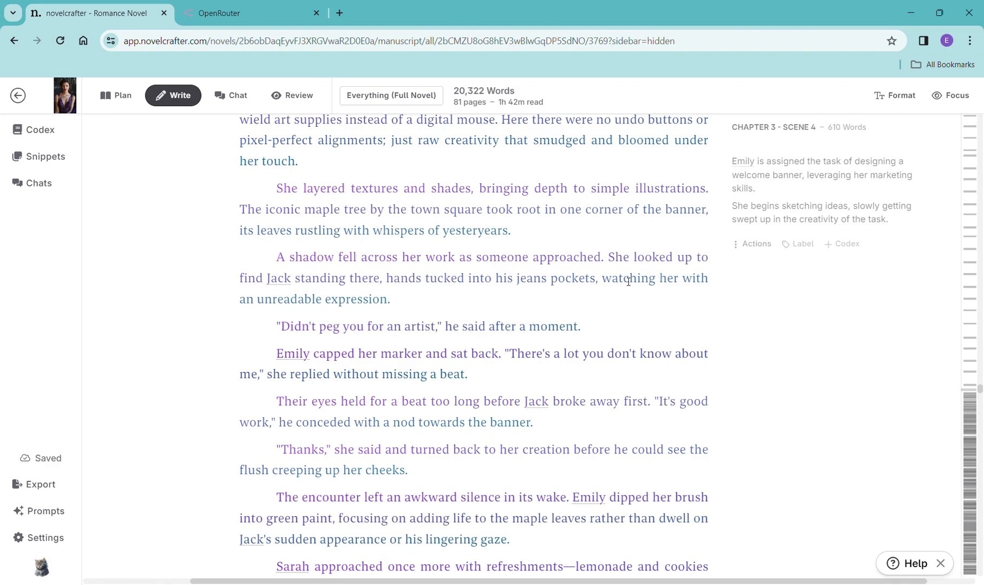
{"action": "scroll", "coordinate": [541, 362], "scroll_direction": "down", "scroll_amount": 8}
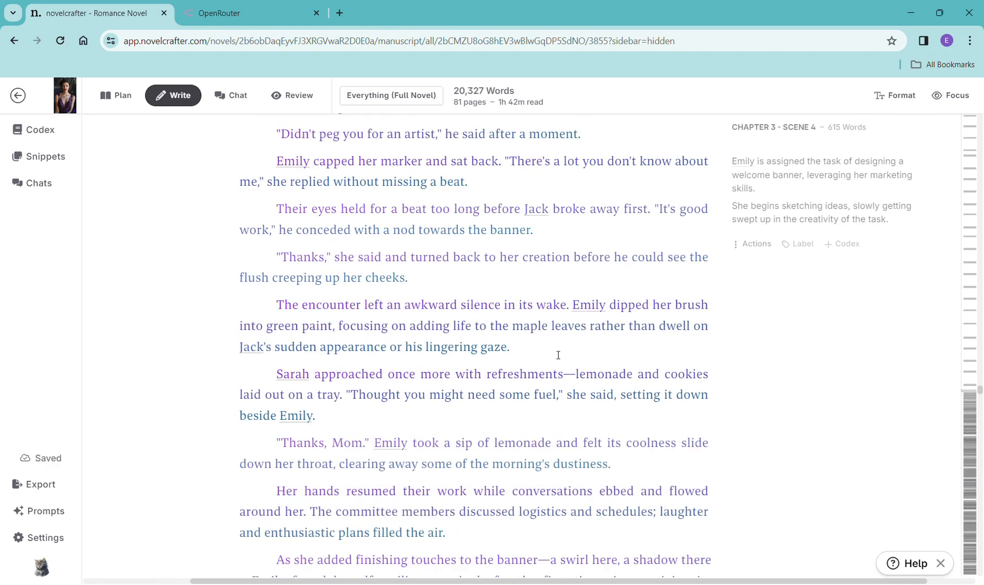
{"action": "scroll", "coordinate": [559, 354], "scroll_direction": "down", "scroll_amount": 7}
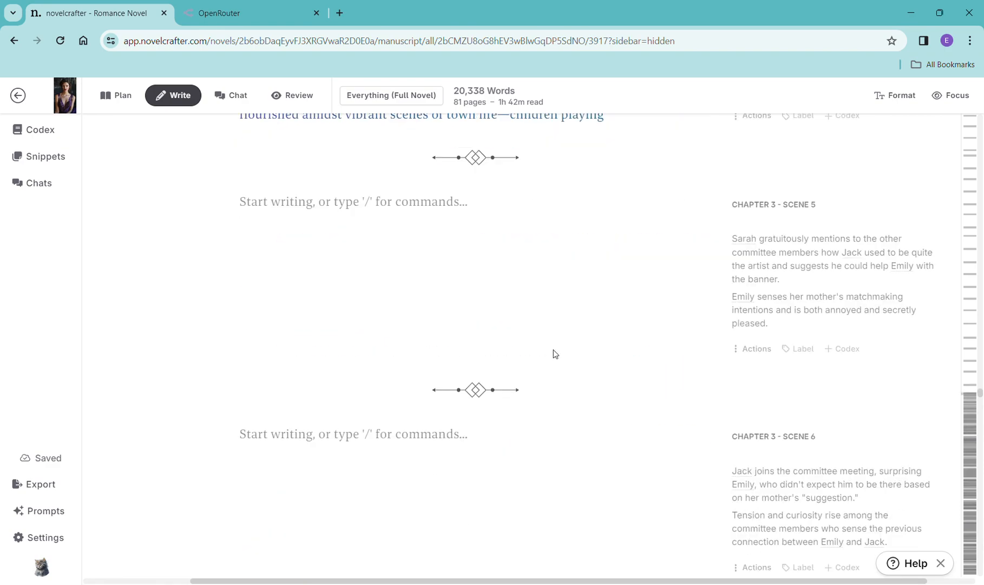
{"action": "scroll", "coordinate": [558, 354], "scroll_direction": "up", "scroll_amount": 4}
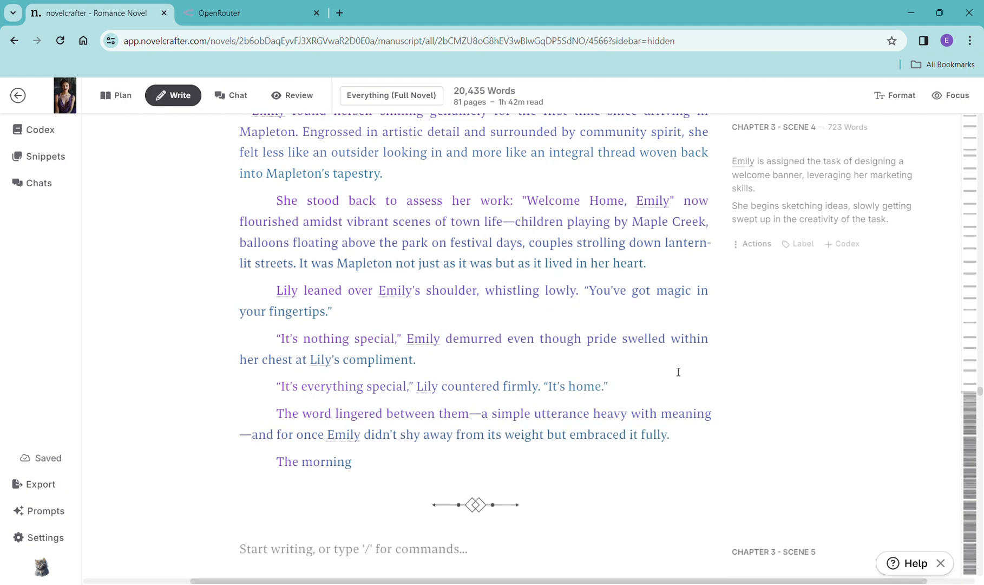
{"action": "scroll", "coordinate": [706, 360], "scroll_direction": "down", "scroll_amount": 5}
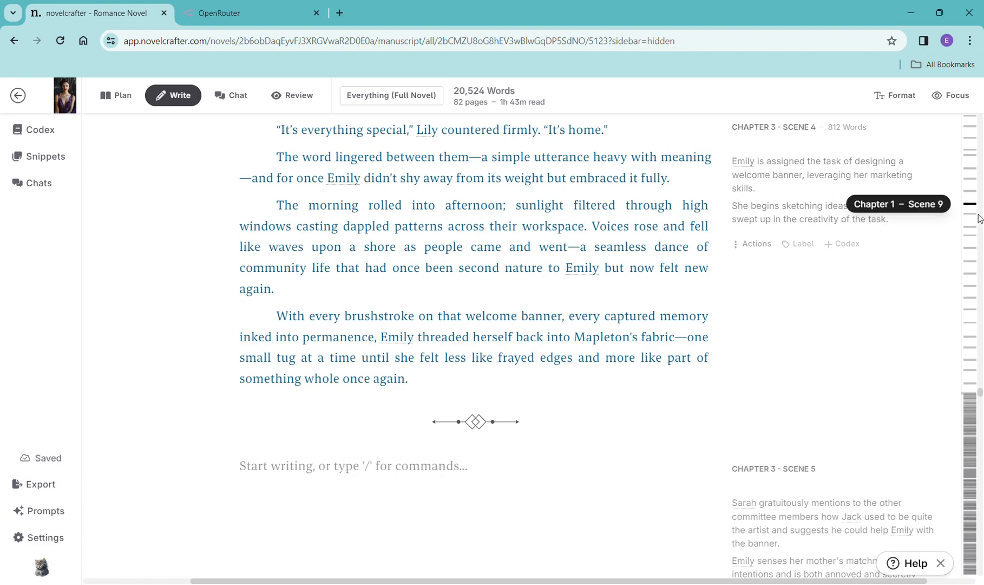
{"action": "scroll", "coordinate": [823, 380], "scroll_direction": "down", "scroll_amount": 3}
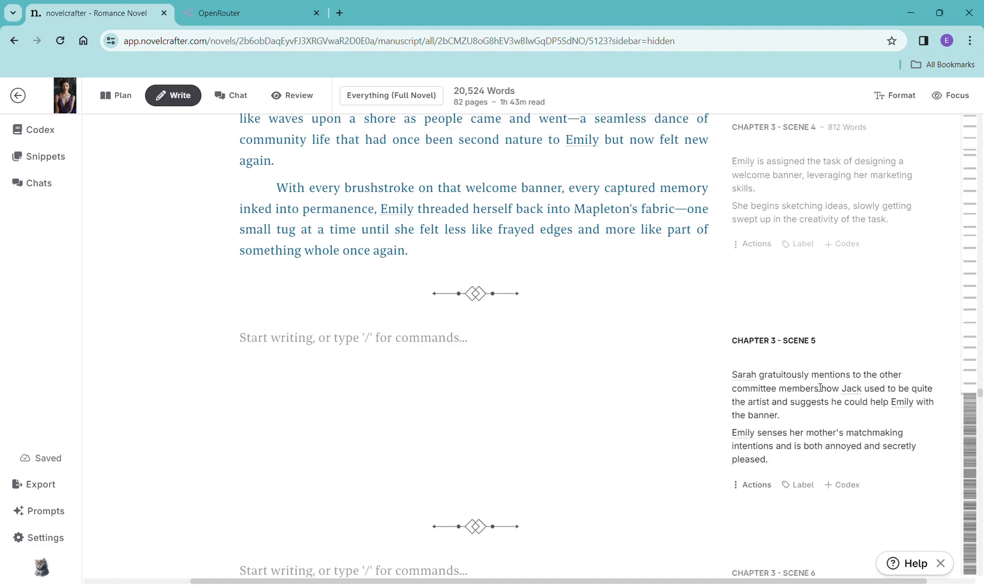
- Copy the Chapter 3 Scene 5 summary and paste it into a new scene beat in that scene
{"action": "left_click_drag", "start_coordinate": [781, 404], "coordinate": [755, 325]}
{"action": "key", "text": "ctrl+c"}
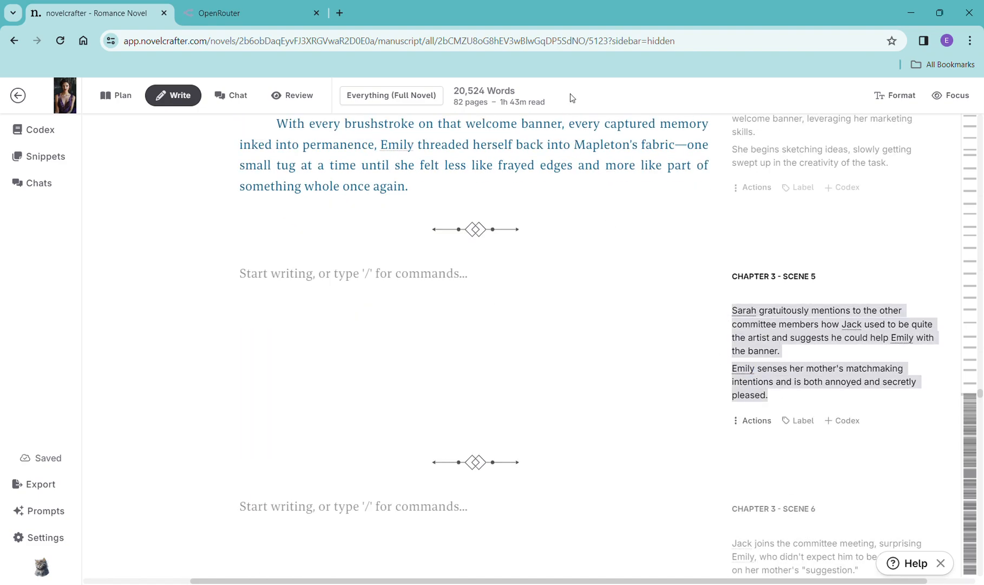
{"action": "left_click", "coordinate": [452, 272]}
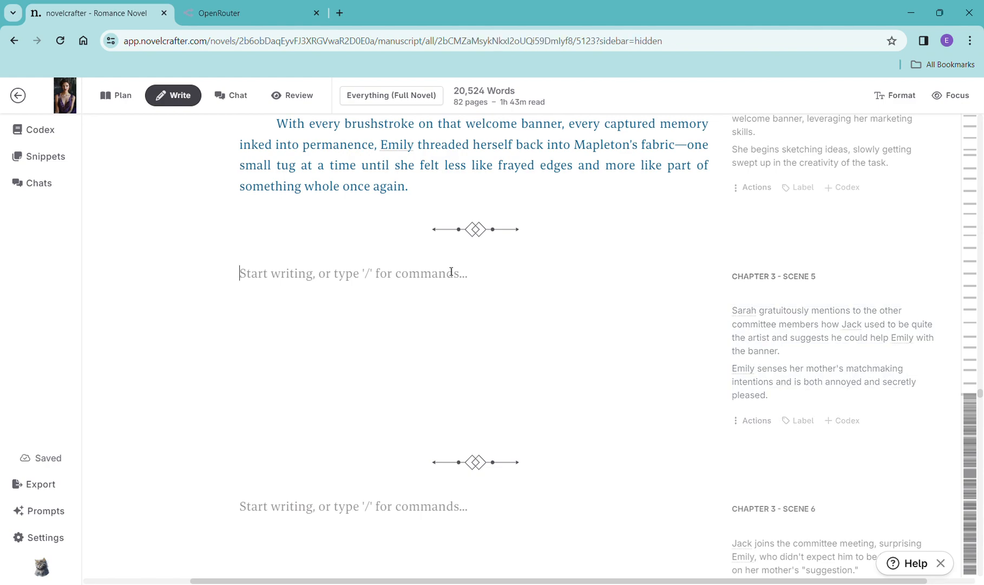
{"action": "type", "text": "/"}
{"action": "left_click", "coordinate": [385, 342]}
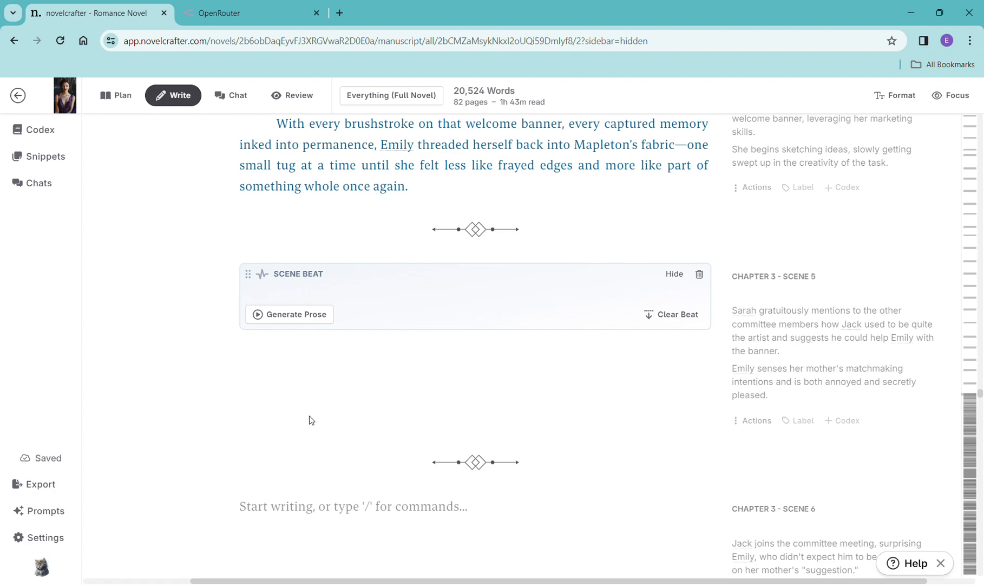
{"action": "key", "text": "ctrl+v"}
- Generate prose for the Chapter 3 Scene 5 beat with OpenAI GPT-4 Turbo using the General Purpose prompt
{"action": "left_click", "coordinate": [273, 349]}
{"action": "mouse_move", "coordinate": [299, 383]}
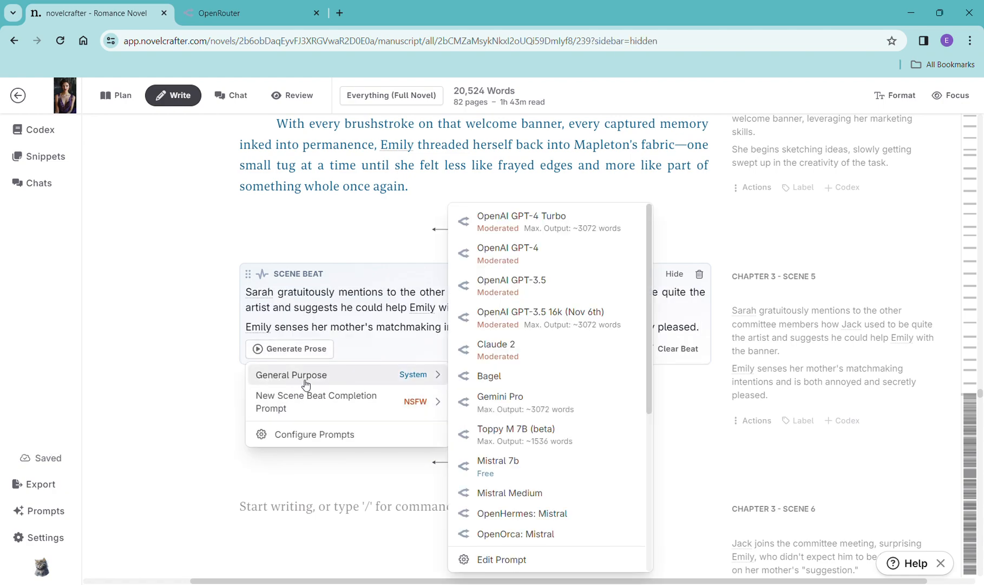
{"action": "left_click", "coordinate": [509, 231]}
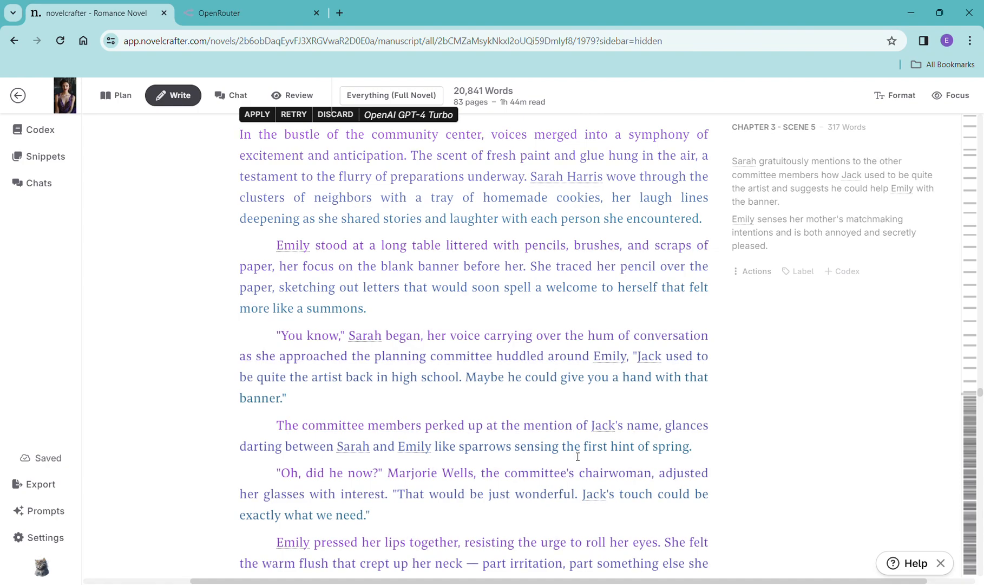
- Read through the generated Chapter 3 Scene 5 prose
{"action": "scroll", "coordinate": [576, 424], "scroll_direction": "down", "scroll_amount": 5}
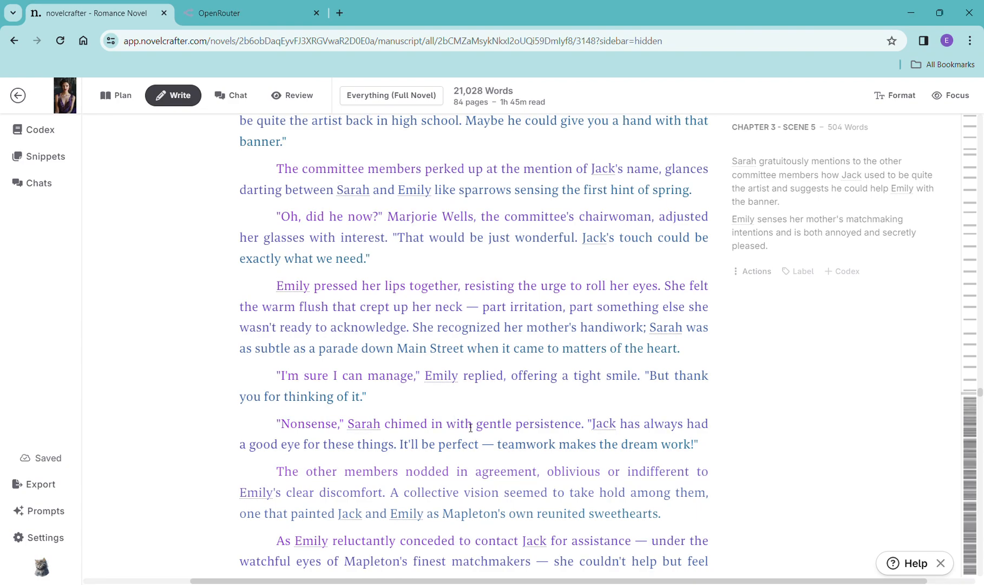
{"action": "scroll", "coordinate": [618, 394], "scroll_direction": "down", "scroll_amount": 3}
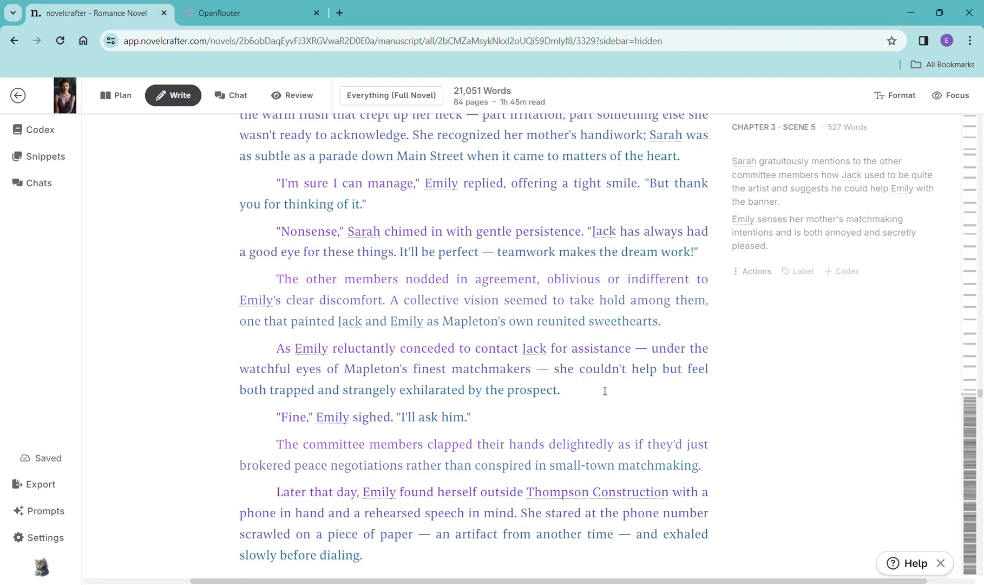
{"action": "scroll", "coordinate": [587, 389], "scroll_direction": "down", "scroll_amount": 1}
{"action": "scroll", "coordinate": [587, 388], "scroll_direction": "down", "scroll_amount": 3}
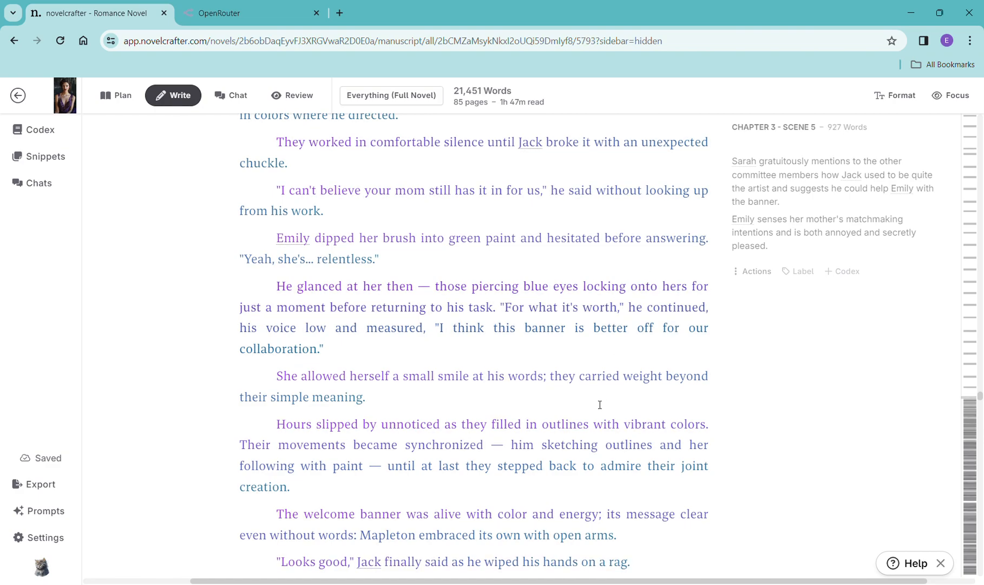
{"action": "scroll", "coordinate": [600, 405], "scroll_direction": "down", "scroll_amount": 8}
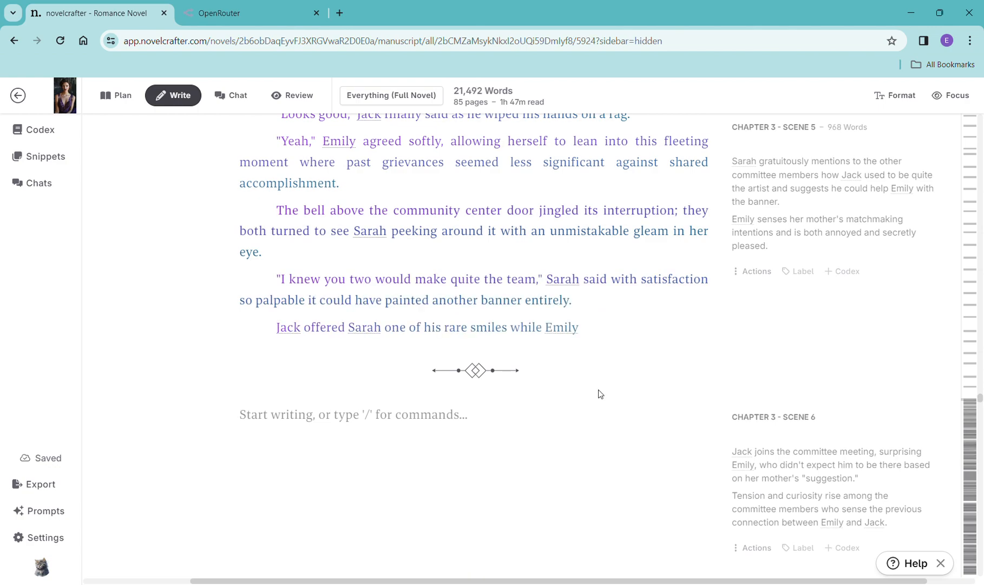
{"action": "scroll", "coordinate": [601, 394], "scroll_direction": "down", "scroll_amount": 3}
{"action": "scroll", "coordinate": [598, 389], "scroll_direction": "down", "scroll_amount": 2}
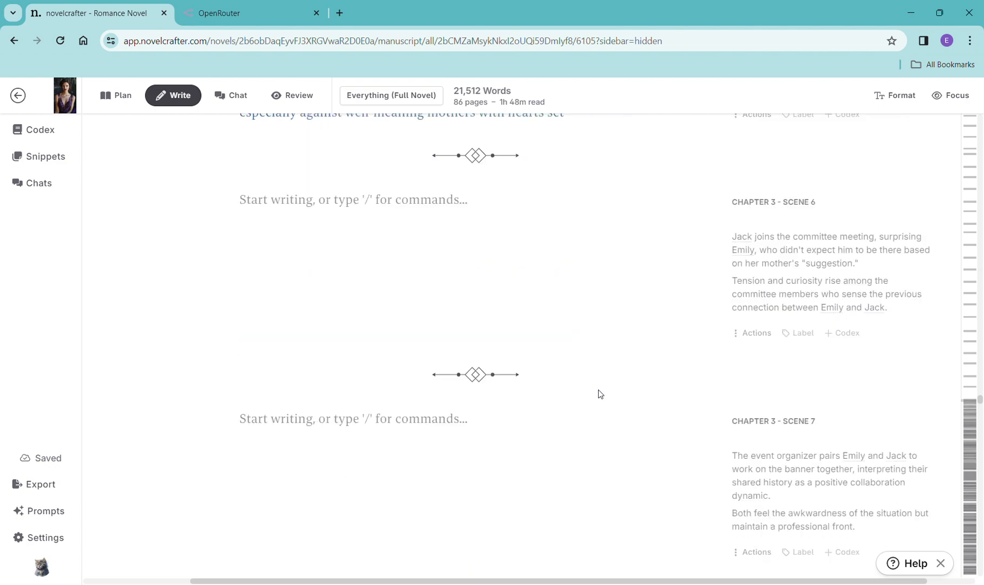
{"action": "scroll", "coordinate": [598, 389], "scroll_direction": "up", "scroll_amount": 1}
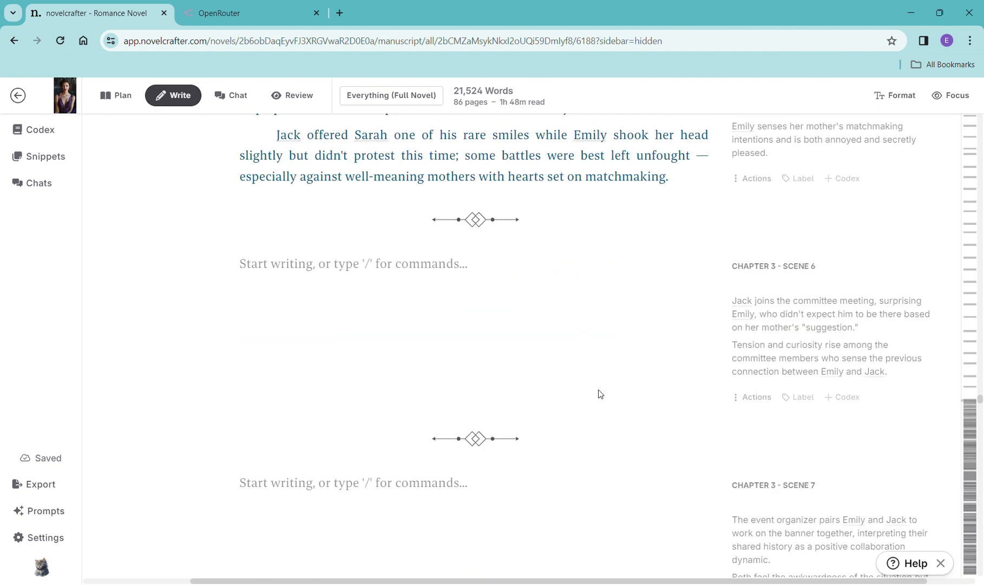
- Copy the Chapter 3 Scene 6 summary and paste it into a new scene beat in that scene
{"action": "left_click_drag", "start_coordinate": [889, 372], "coordinate": [738, 307]}
{"action": "key", "text": "ctrl+c"}
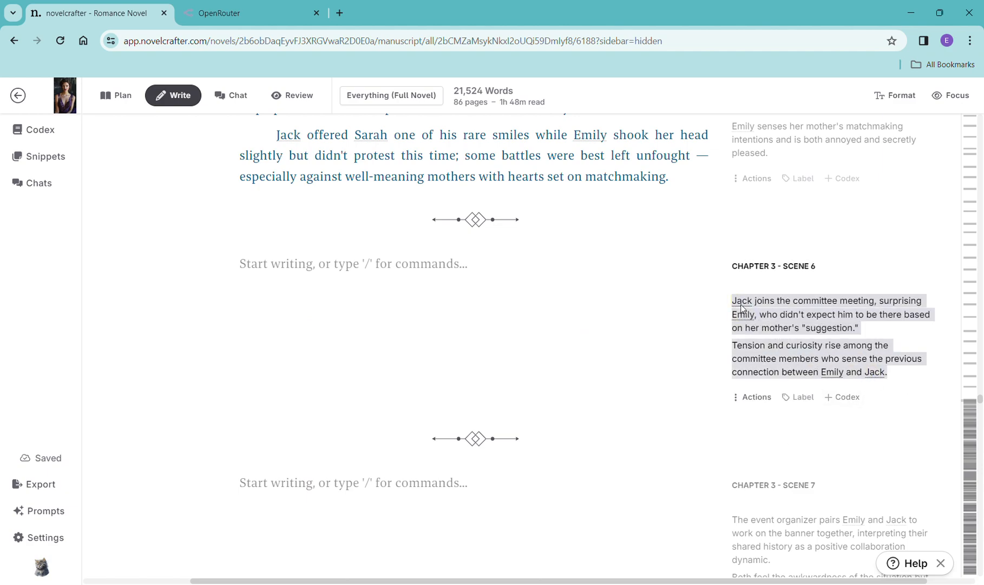
{"action": "left_click", "coordinate": [411, 305]}
{"action": "type", "text": "/"}
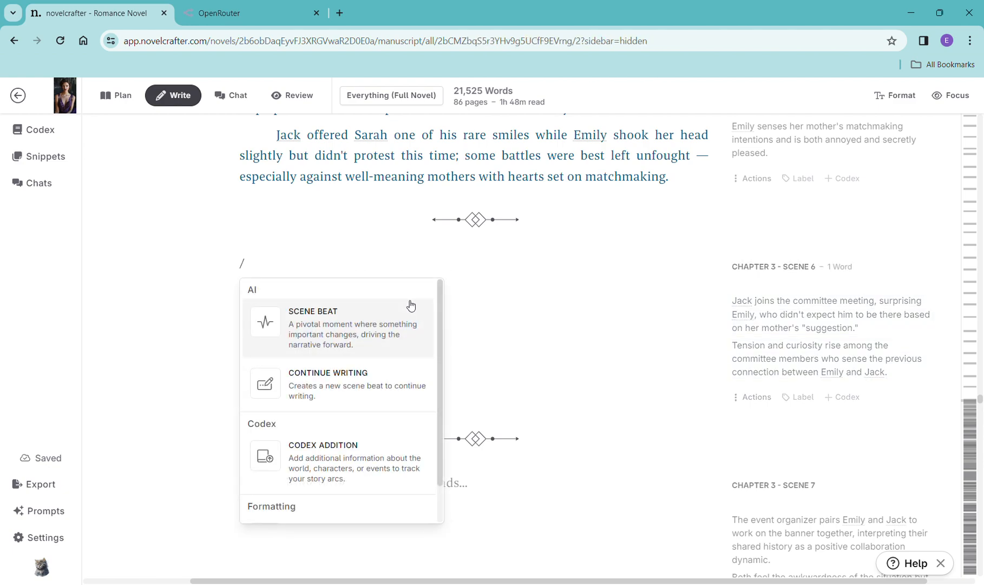
{"action": "left_click", "coordinate": [363, 325]}
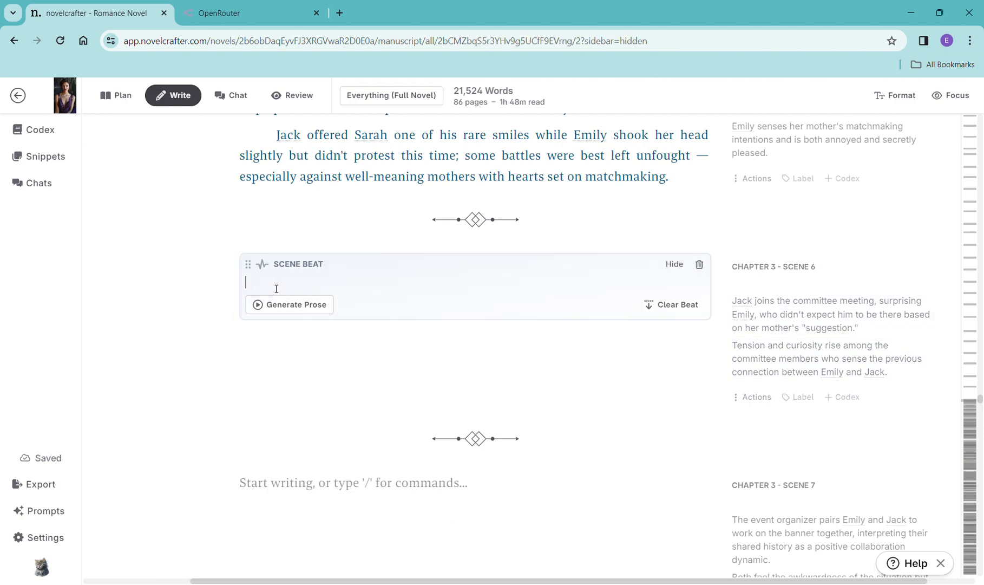
{"action": "key", "text": "ctrl+v"}
- Generate prose for the Chapter 3 Scene 6 beat with OpenAI GPT-4 Turbo using the General Purpose prompt
{"action": "left_click", "coordinate": [295, 354]}
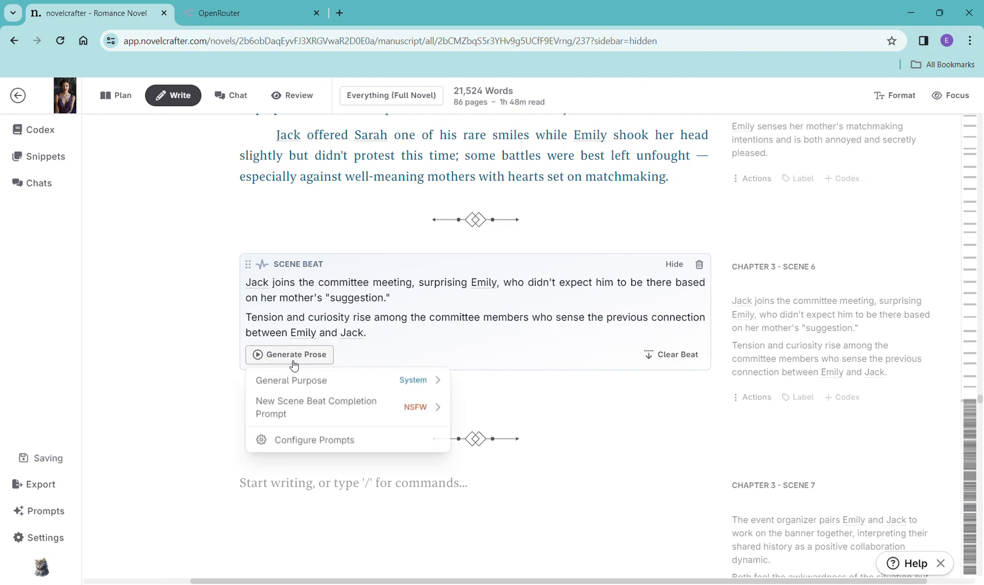
{"action": "mouse_move", "coordinate": [343, 382]}
{"action": "left_click", "coordinate": [523, 228]}
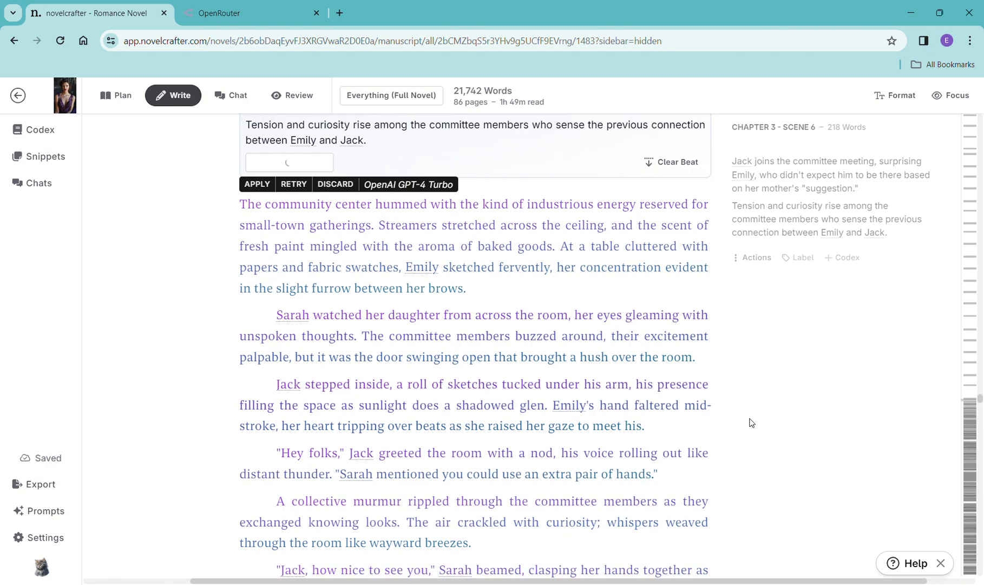
- Read through the generated Chapter 3 Scene 6 prose
{"action": "scroll", "coordinate": [762, 408], "scroll_direction": "down", "scroll_amount": 5}
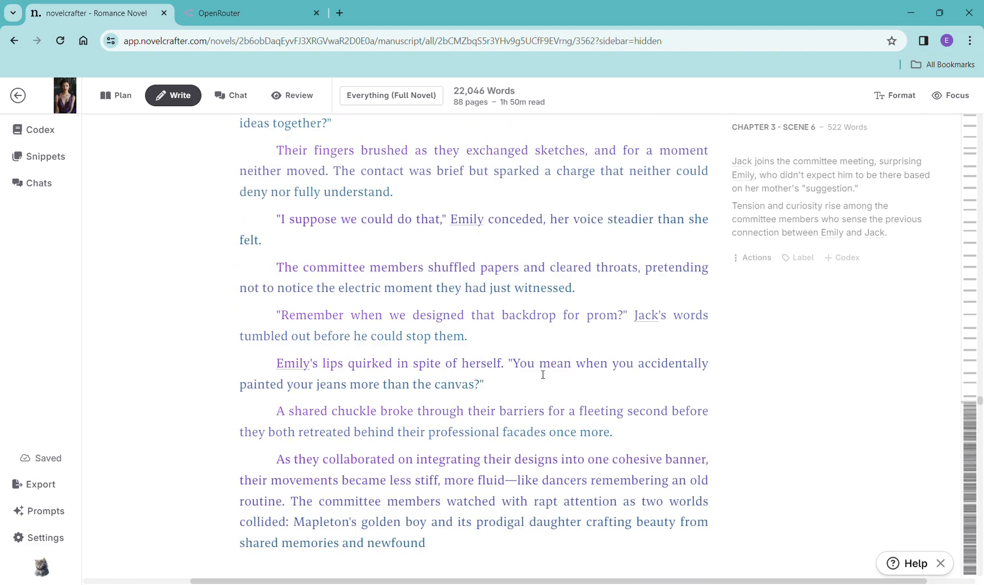
{"action": "scroll", "coordinate": [564, 365], "scroll_direction": "down", "scroll_amount": 5}
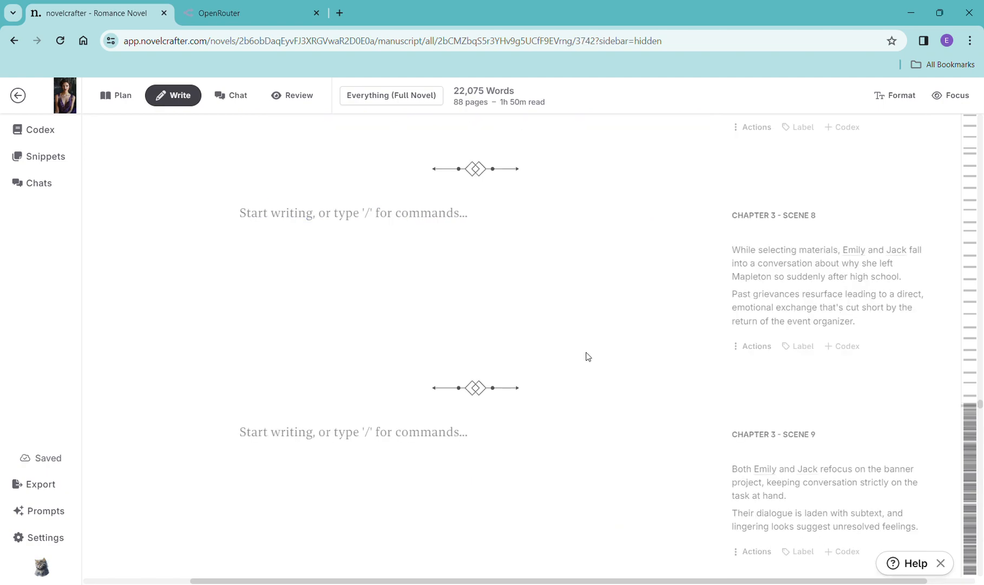
{"action": "scroll", "coordinate": [586, 353], "scroll_direction": "up", "scroll_amount": 1}
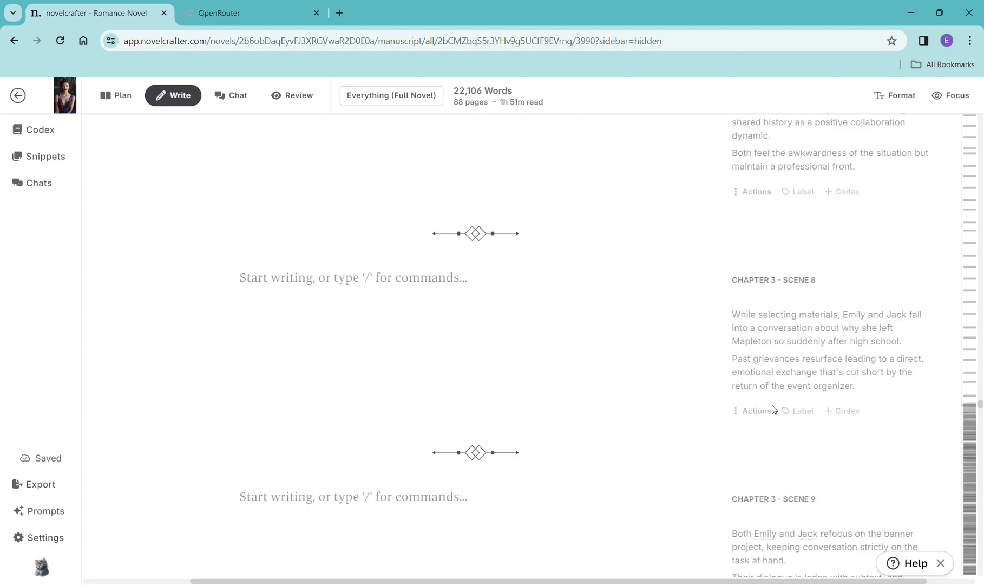
{"action": "scroll", "coordinate": [758, 390], "scroll_direction": "up", "scroll_amount": 1}
{"action": "scroll", "coordinate": [644, 365], "scroll_direction": "up", "scroll_amount": 2}
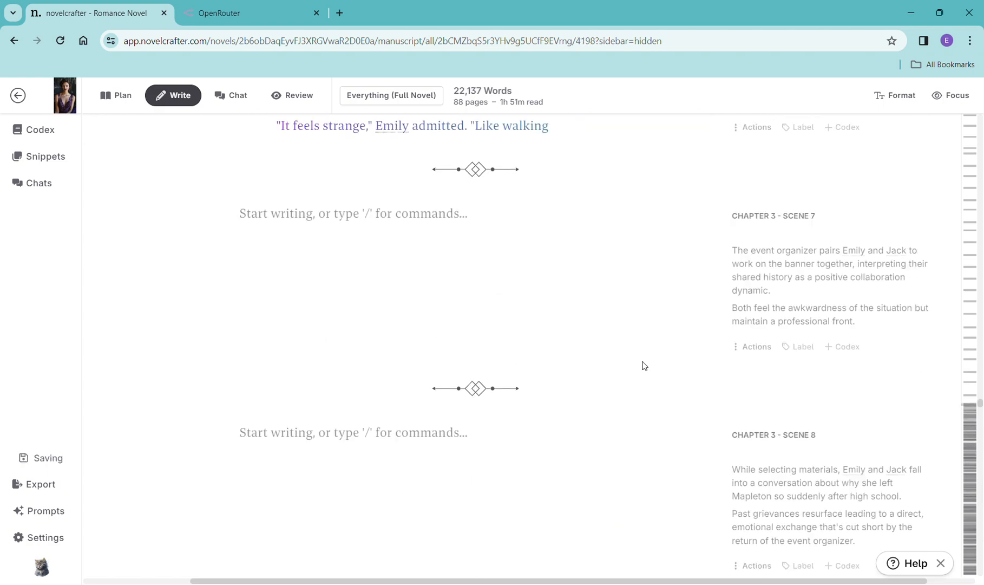
{"action": "scroll", "coordinate": [645, 365], "scroll_direction": "up", "scroll_amount": 2}
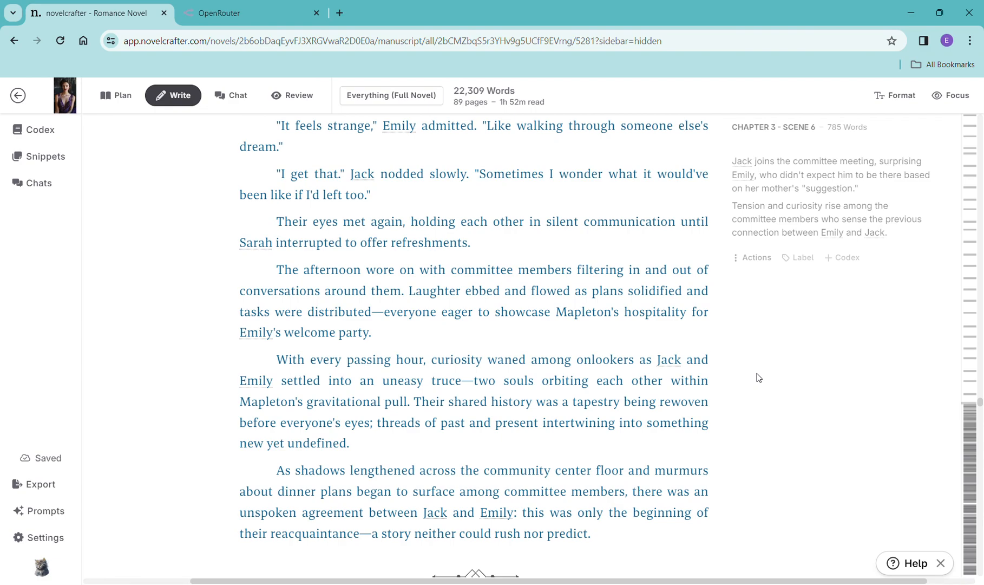
{"action": "scroll", "coordinate": [758, 377], "scroll_direction": "down", "scroll_amount": 2}
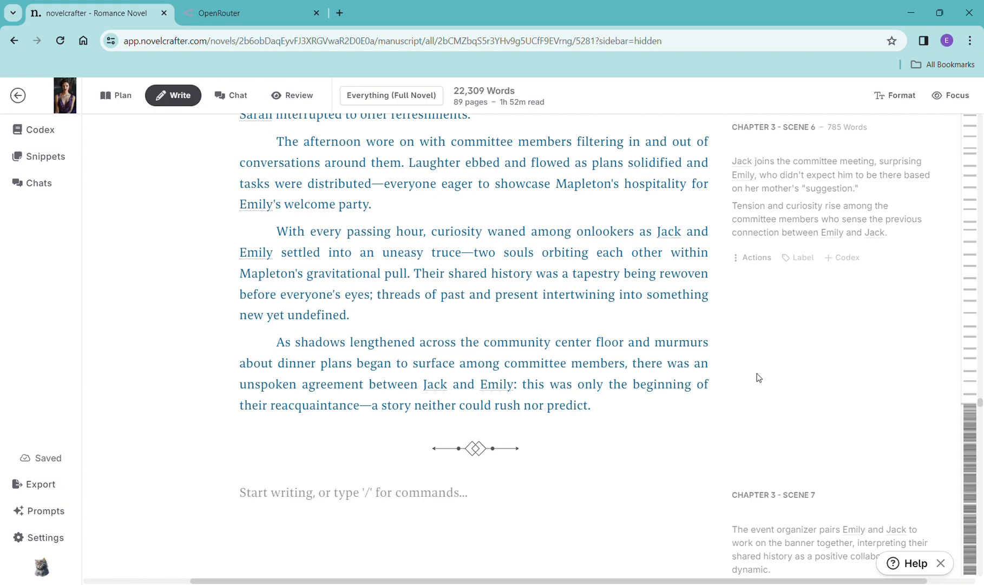
{"action": "scroll", "coordinate": [759, 382], "scroll_direction": "down", "scroll_amount": 2}
- Copy the Chapter 3 Scene 7 summary and paste it into a new scene beat in that scene
{"action": "left_click_drag", "start_coordinate": [865, 485], "coordinate": [719, 356]}
{"action": "key", "text": "ctrl+c"}
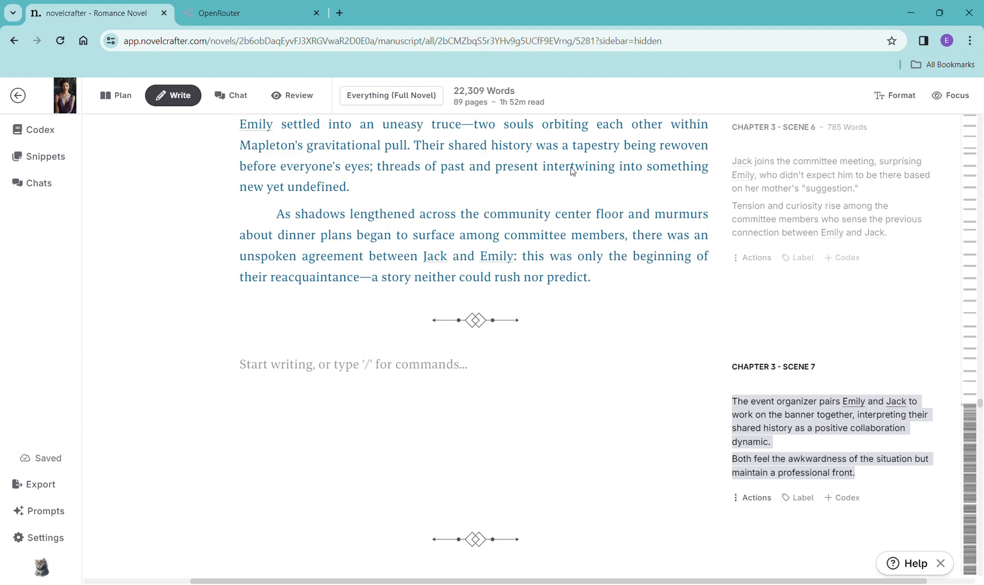
{"action": "left_click", "coordinate": [358, 371]}
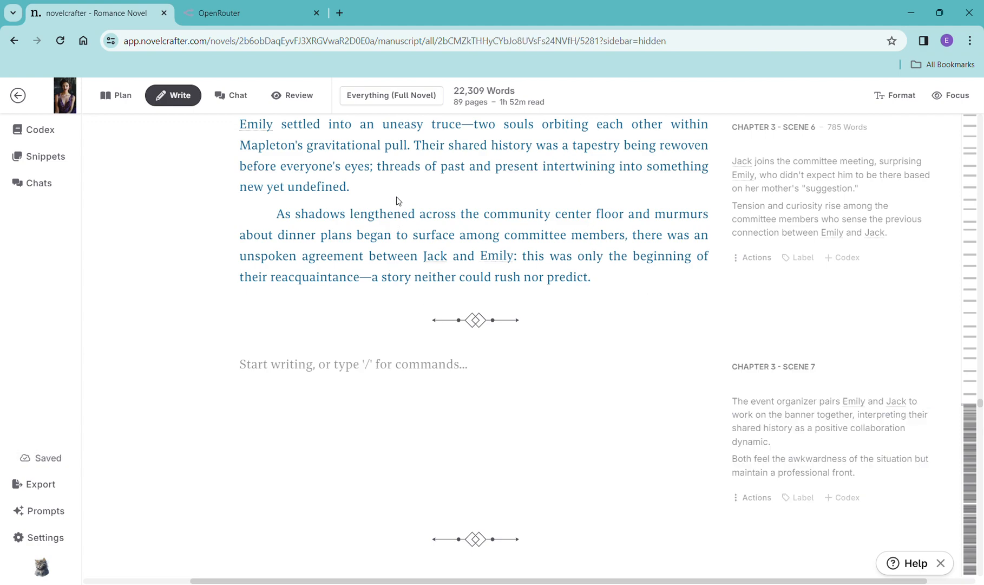
{"action": "key", "text": "ctrl+v"}
{"action": "left_click_drag", "start_coordinate": [310, 430], "coordinate": [237, 373]}
{"action": "key", "text": "ctrl+c"}
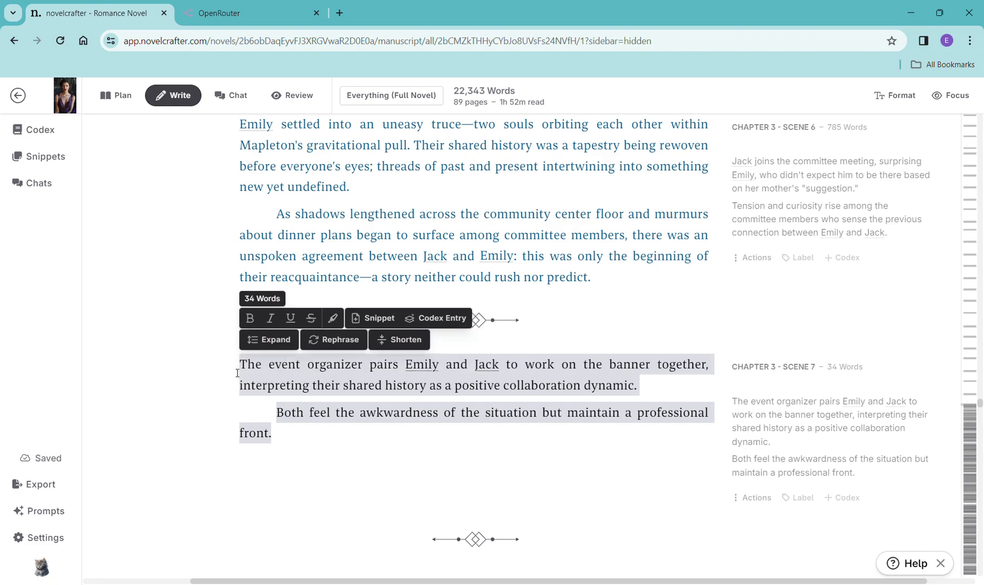
{"action": "key", "text": "BackSpace"}
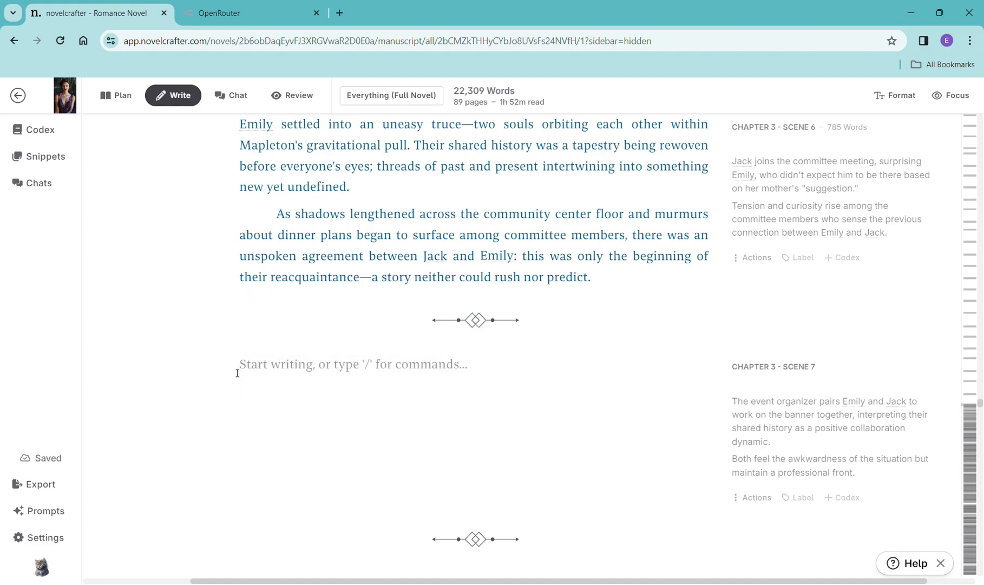
{"action": "type", "text": "/"}
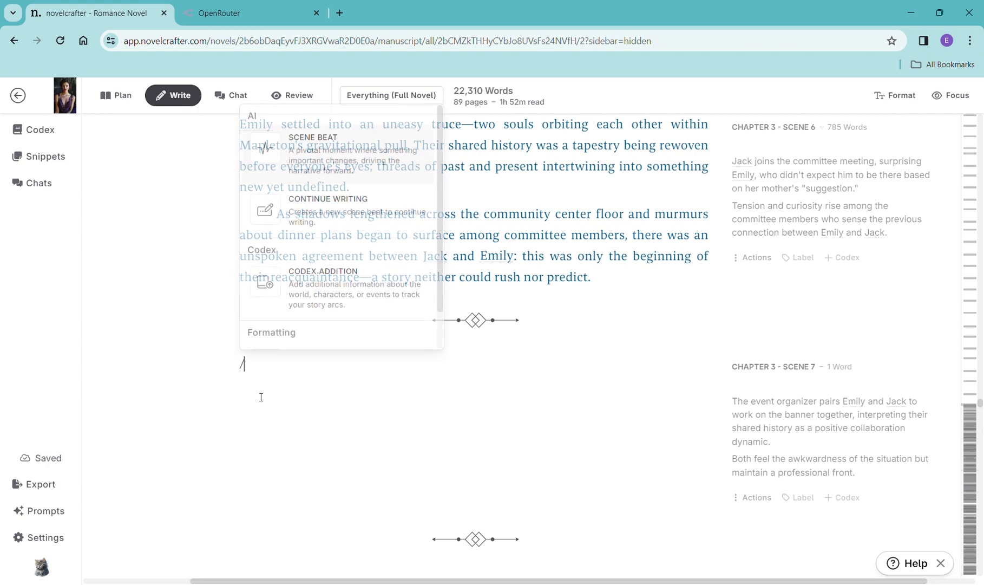
{"action": "left_click", "coordinate": [321, 162]}
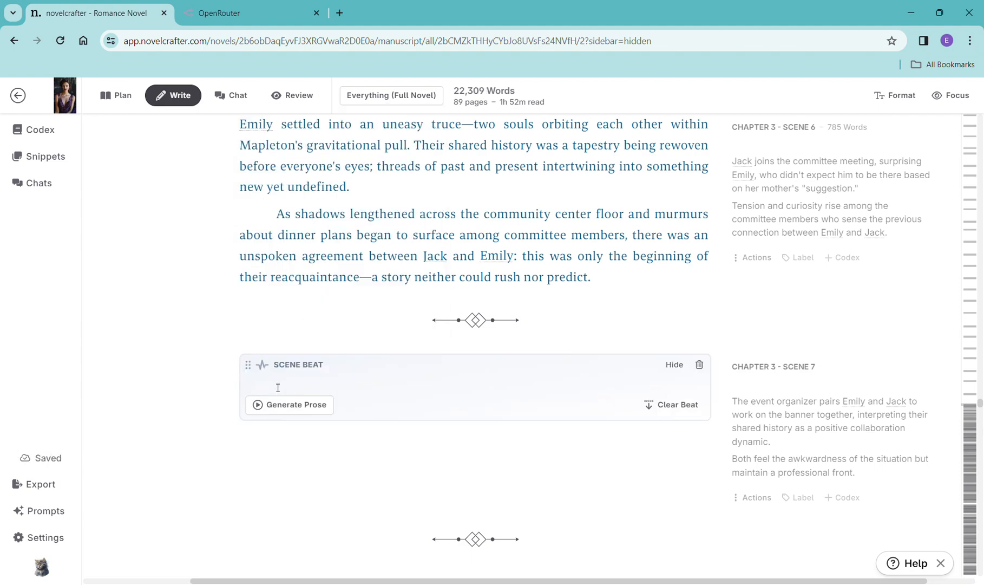
{"action": "key", "text": "ctrl+v"}
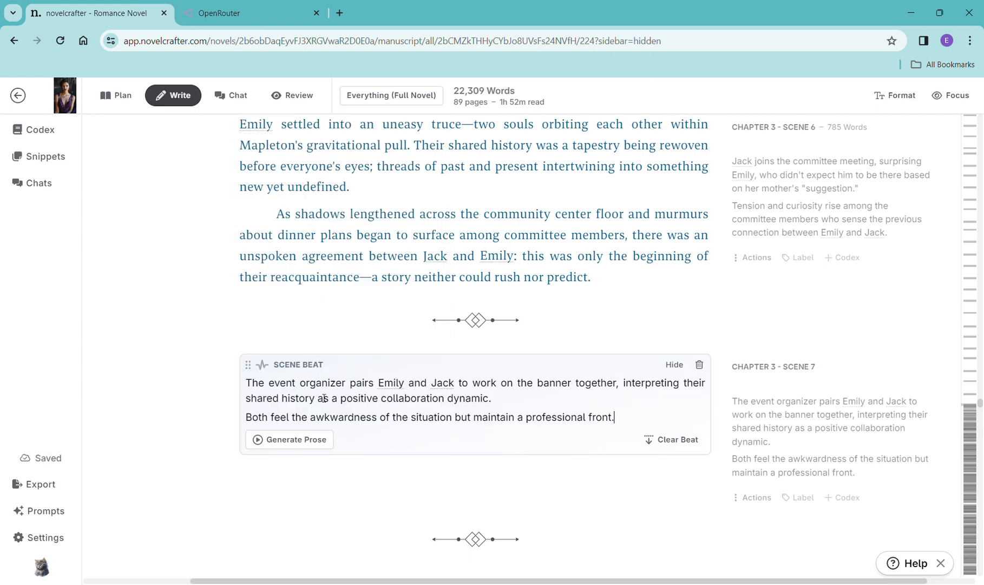
- Generate prose for the Chapter 3 Scene 7 beat with OpenAI GPT-4 Turbo using the General Purpose prompt
{"action": "left_click", "coordinate": [306, 439]}
{"action": "mouse_move", "coordinate": [322, 467]}
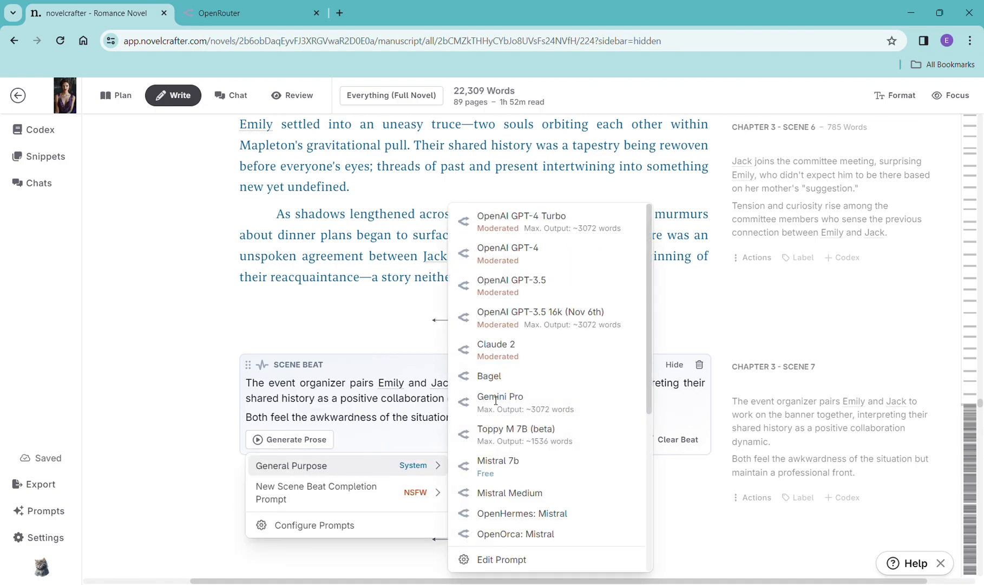
{"action": "left_click", "coordinate": [516, 234]}
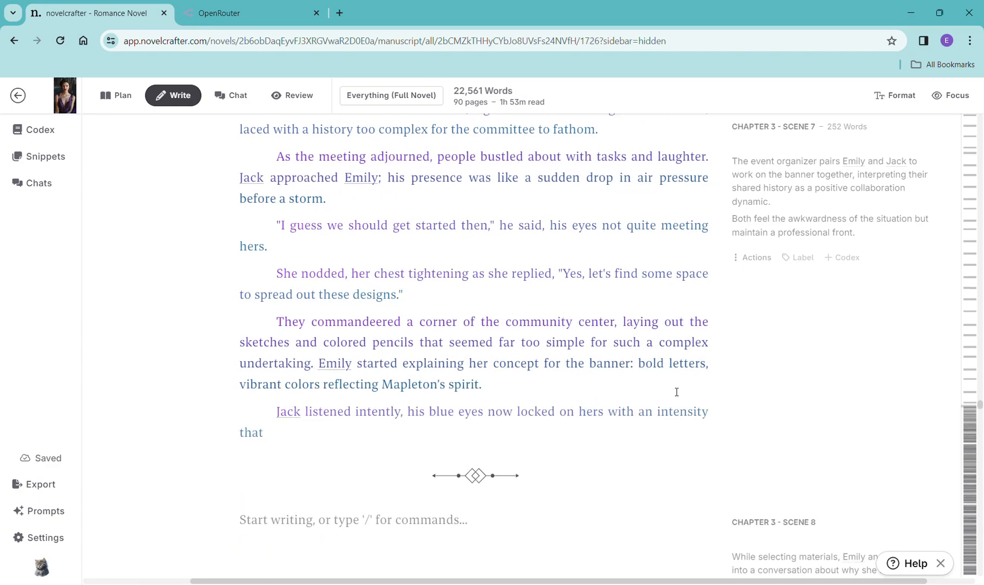
- Read through the generated Chapter 3 Scene 7 prose
{"action": "scroll", "coordinate": [674, 391], "scroll_direction": "down", "scroll_amount": 4}
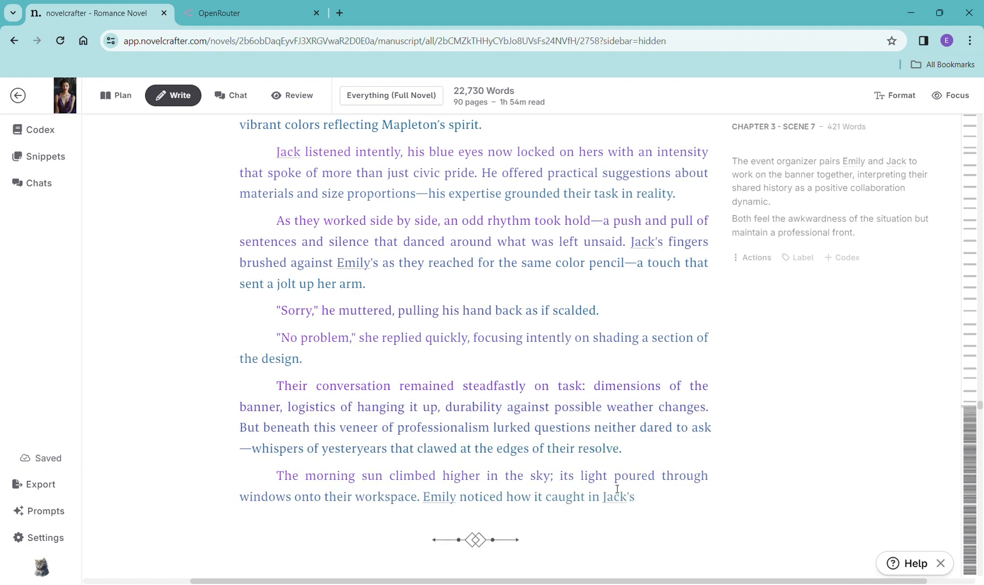
{"action": "scroll", "coordinate": [635, 483], "scroll_direction": "down", "scroll_amount": 3}
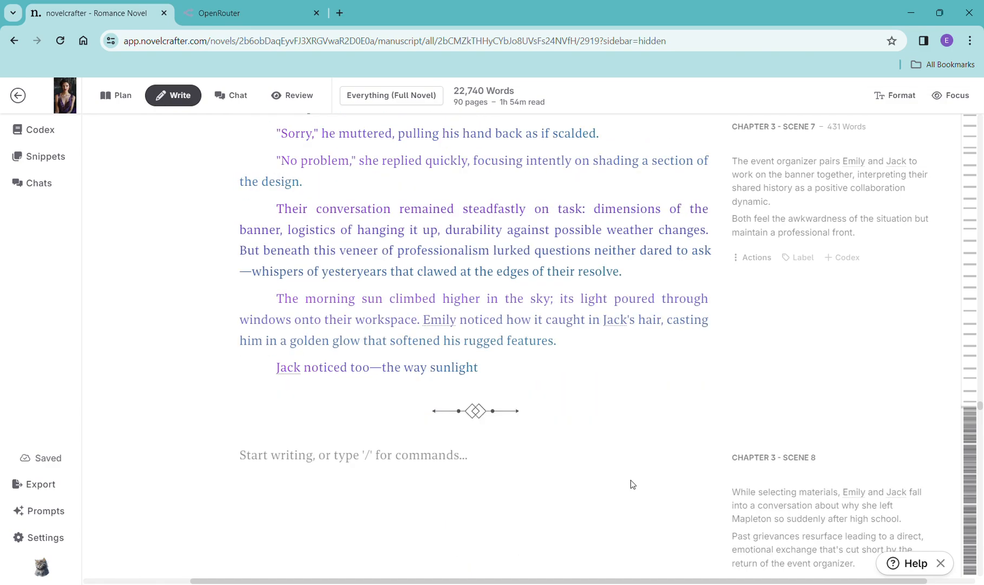
{"action": "scroll", "coordinate": [630, 480], "scroll_direction": "down", "scroll_amount": 3}
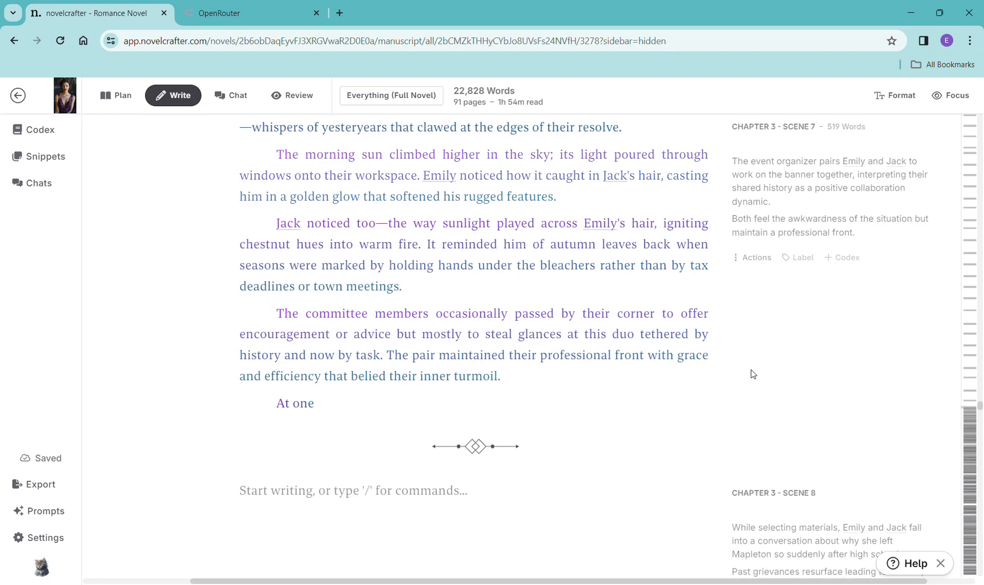
{"action": "scroll", "coordinate": [751, 373], "scroll_direction": "down", "scroll_amount": 5}
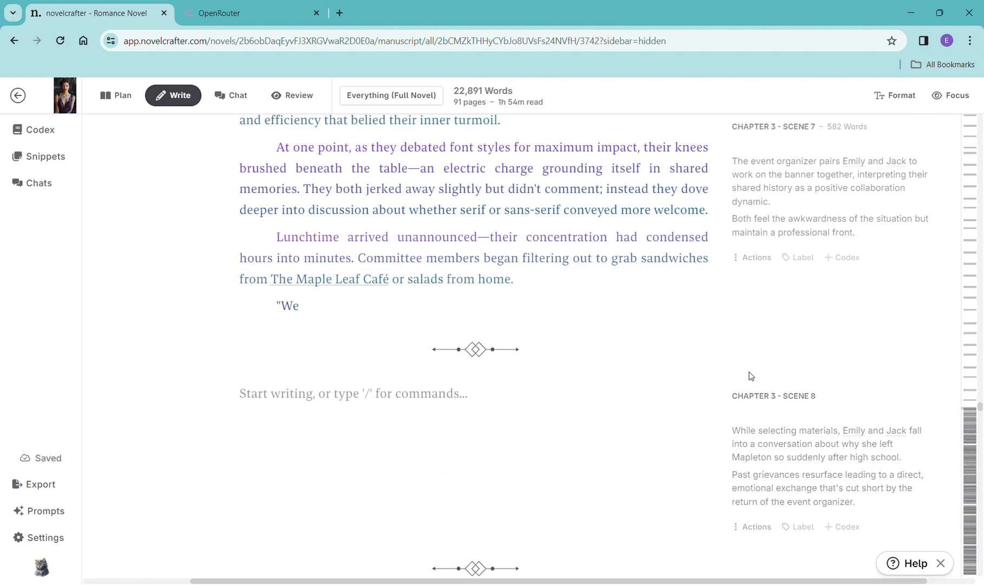
{"action": "scroll", "coordinate": [751, 375], "scroll_direction": "down", "scroll_amount": 1}
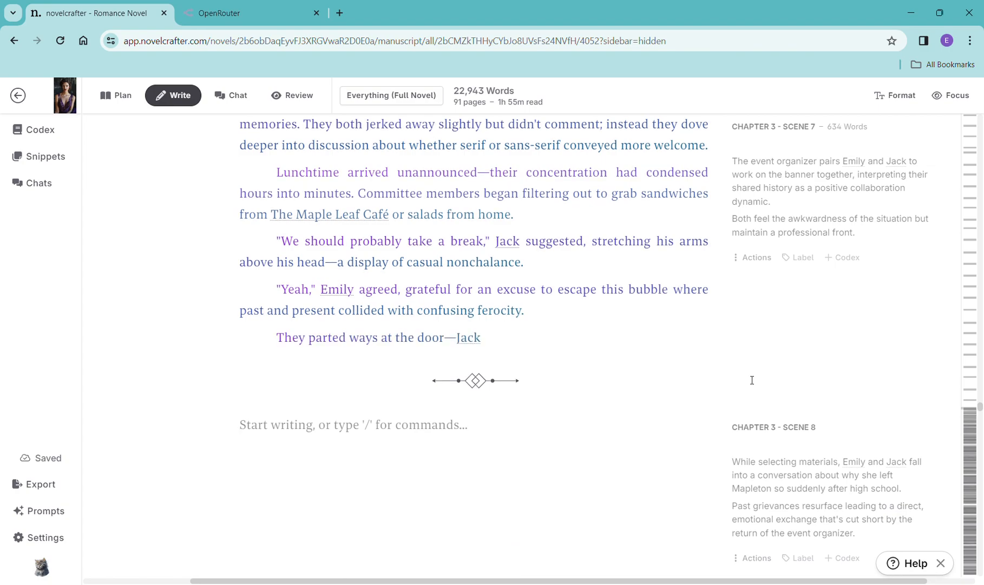
{"action": "scroll", "coordinate": [752, 380], "scroll_direction": "down", "scroll_amount": 2}
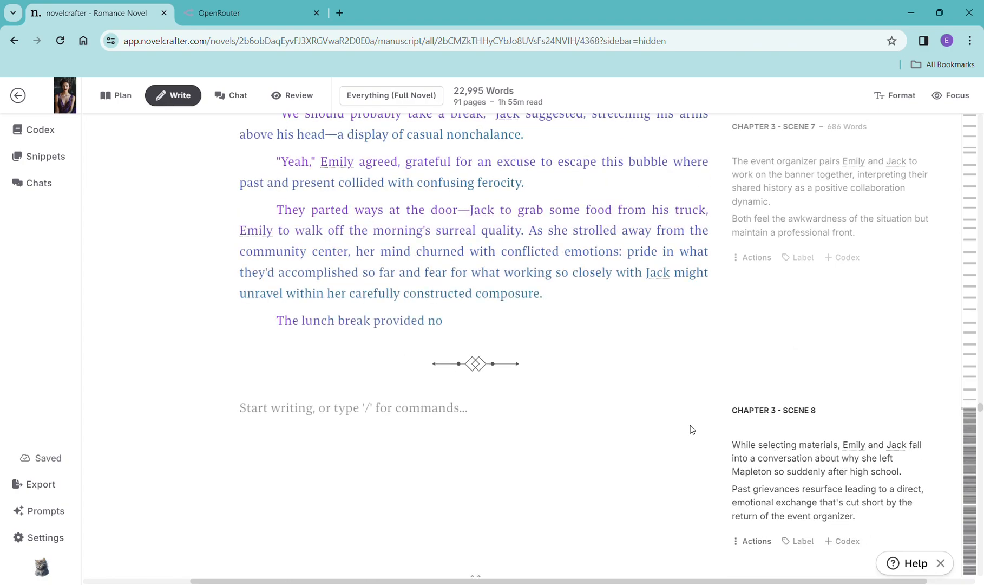
{"action": "scroll", "coordinate": [659, 400], "scroll_direction": "down", "scroll_amount": 3}
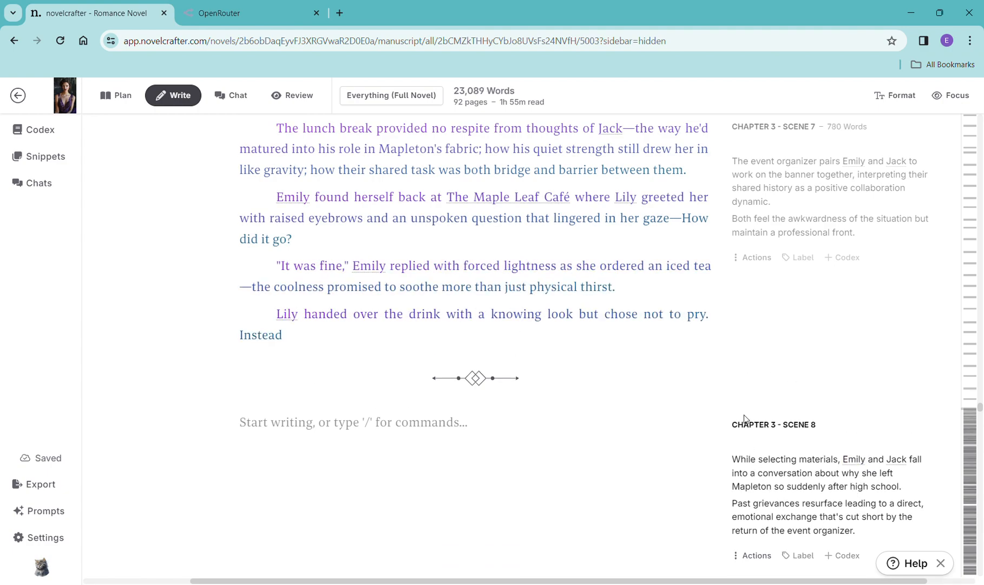
- Copy the Chapter 3 Scene 8 summary and paste it into a new scene beat in that scene
{"action": "scroll", "coordinate": [747, 419], "scroll_direction": "down", "scroll_amount": 2}
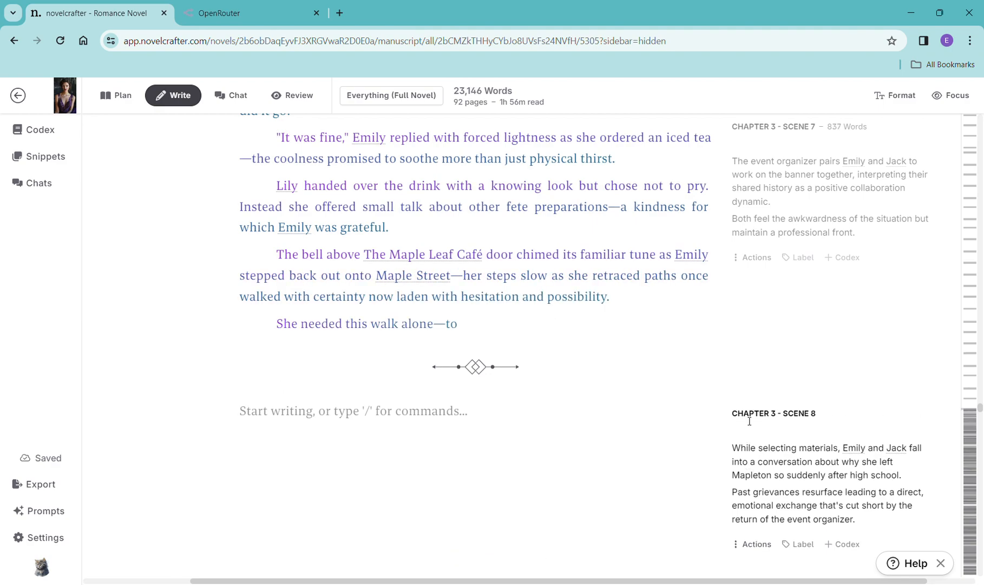
{"action": "scroll", "coordinate": [750, 421], "scroll_direction": "down", "scroll_amount": 2}
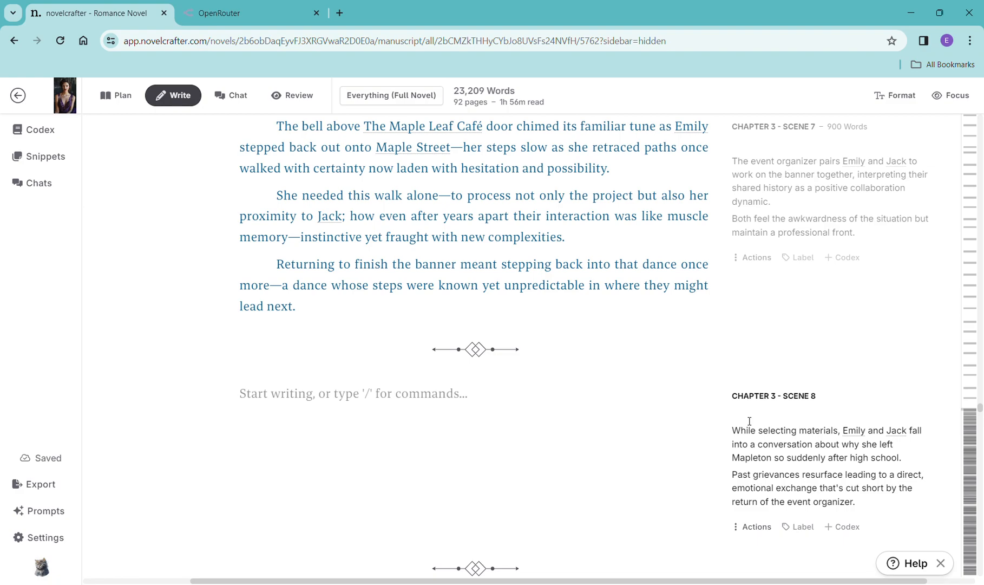
{"action": "left_click_drag", "start_coordinate": [859, 508], "coordinate": [744, 443]}
{"action": "key", "text": "ctrl+c"}
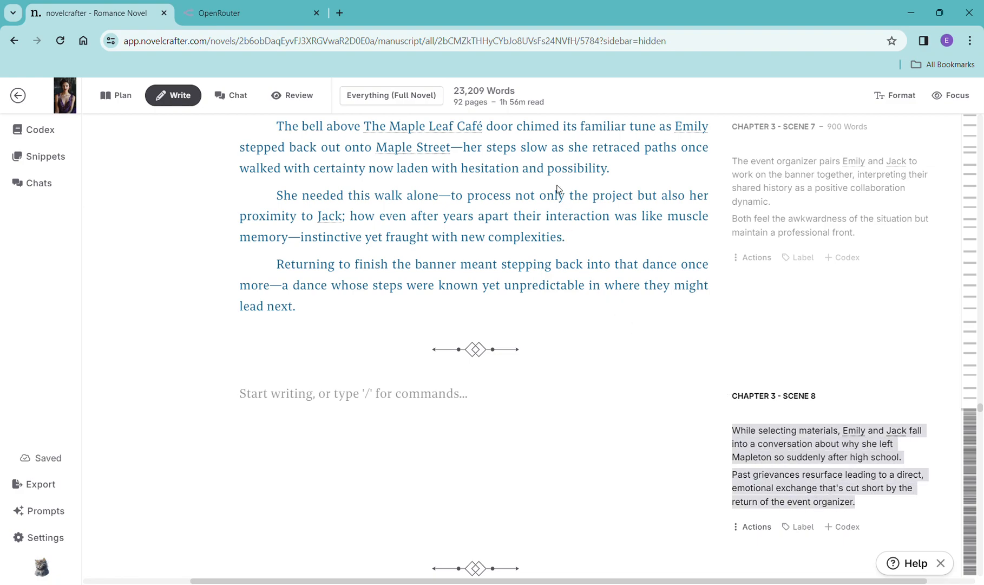
{"action": "left_click", "coordinate": [454, 388]}
{"action": "type", "text": "/"}
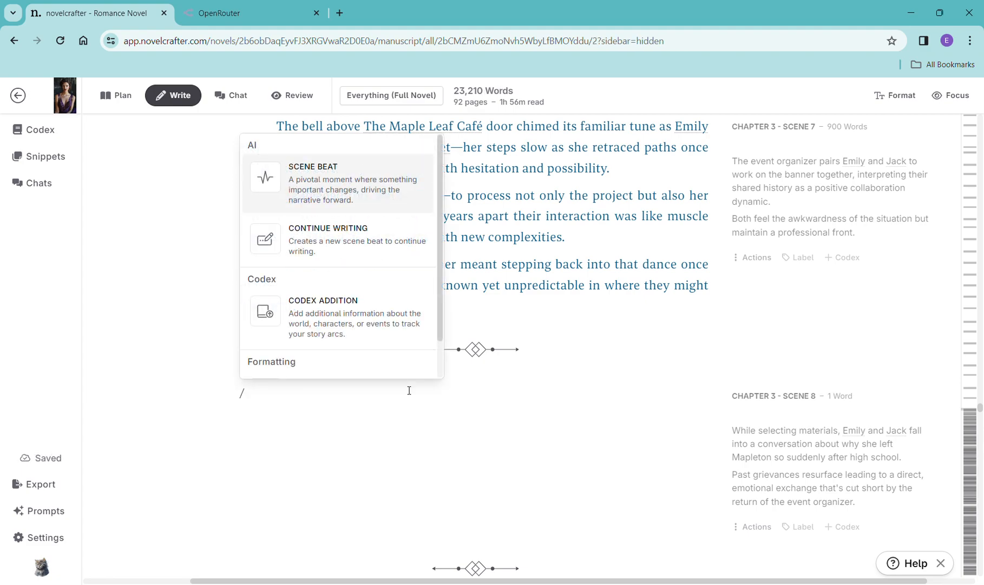
{"action": "left_click", "coordinate": [333, 210]}
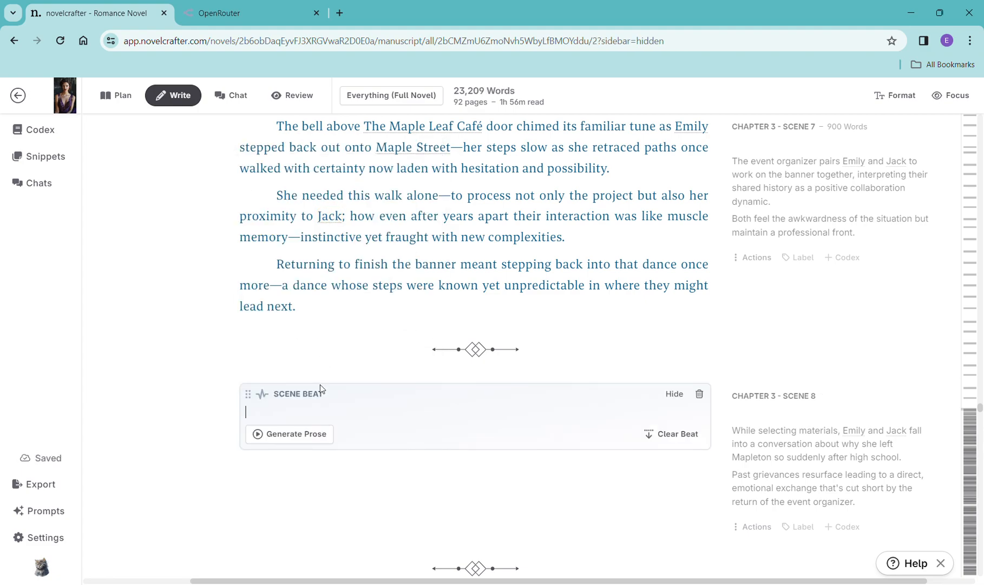
{"action": "key", "text": "ctrl+v"}
- Generate prose for the Chapter 3 Scene 8 beat with OpenAI GPT-4 Turbo using the General Purpose prompt
{"action": "left_click", "coordinate": [301, 487]}
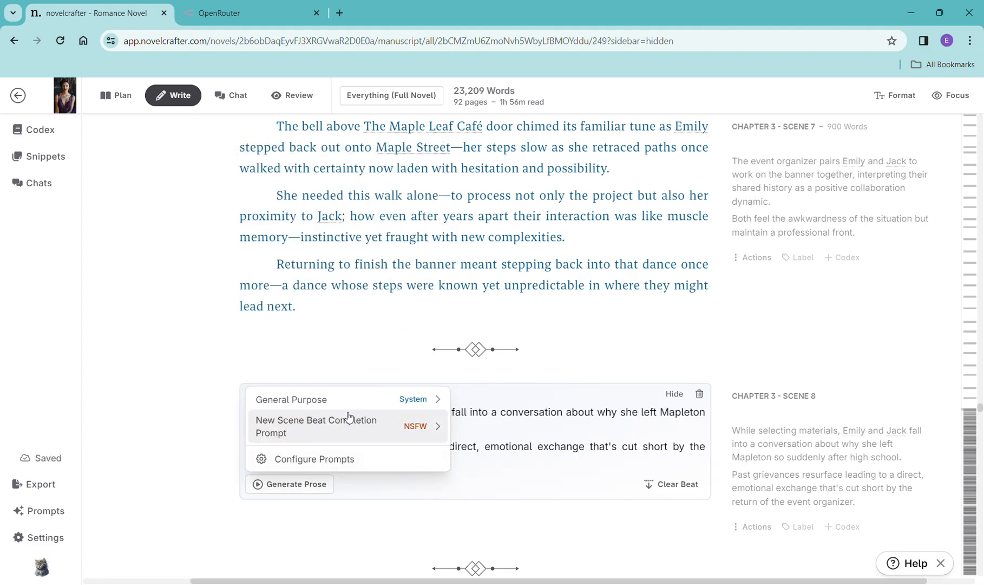
{"action": "mouse_move", "coordinate": [349, 422]}
{"action": "left_click", "coordinate": [517, 156]}
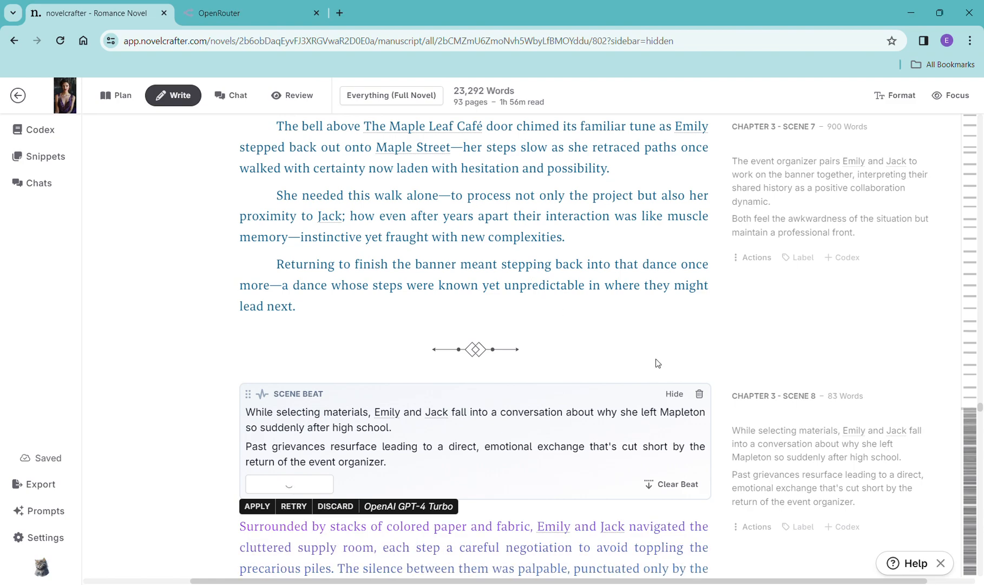
- Read through the generated Chapter 3 Scene 8 prose
{"action": "scroll", "coordinate": [726, 357], "scroll_direction": "down", "scroll_amount": 6}
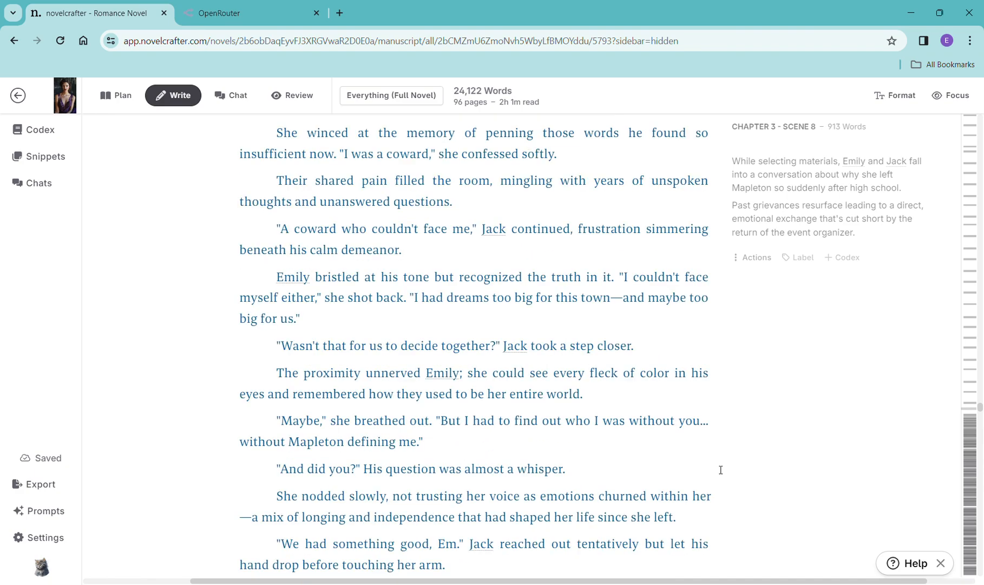
{"action": "scroll", "coordinate": [721, 470], "scroll_direction": "down", "scroll_amount": 13}
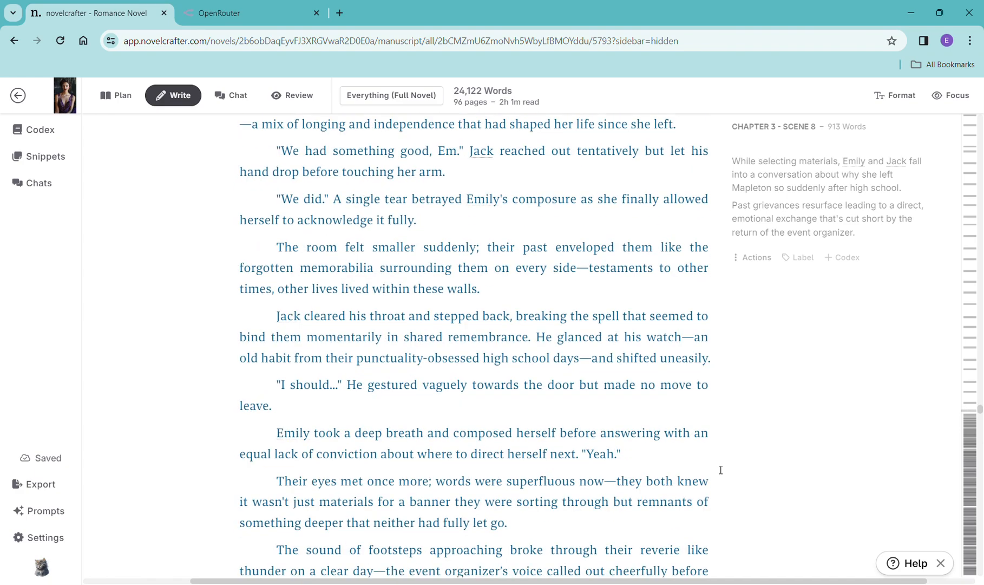
{"action": "scroll", "coordinate": [721, 469], "scroll_direction": "down", "scroll_amount": 15}
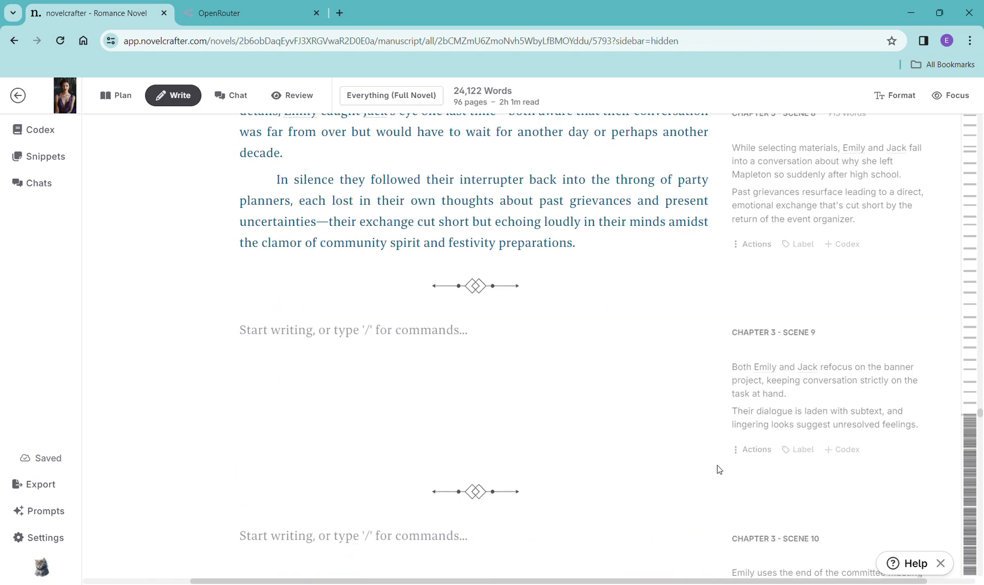
- Copy the Chapter 3 Scene 9 summary and paste it into a new scene beat in that scene
{"action": "scroll", "coordinate": [719, 469], "scroll_direction": "up", "scroll_amount": 5}
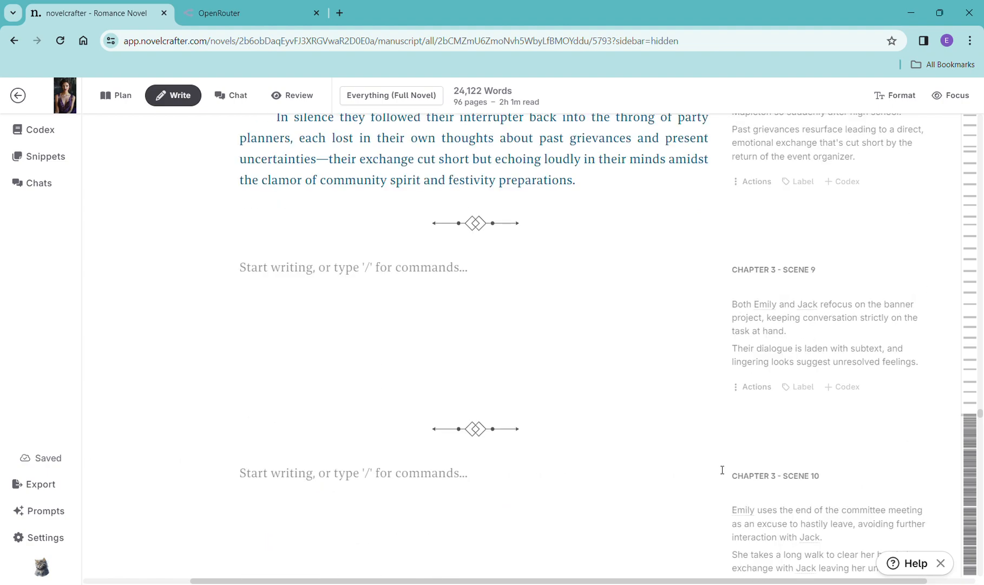
{"action": "scroll", "coordinate": [723, 470], "scroll_direction": "up", "scroll_amount": 2}
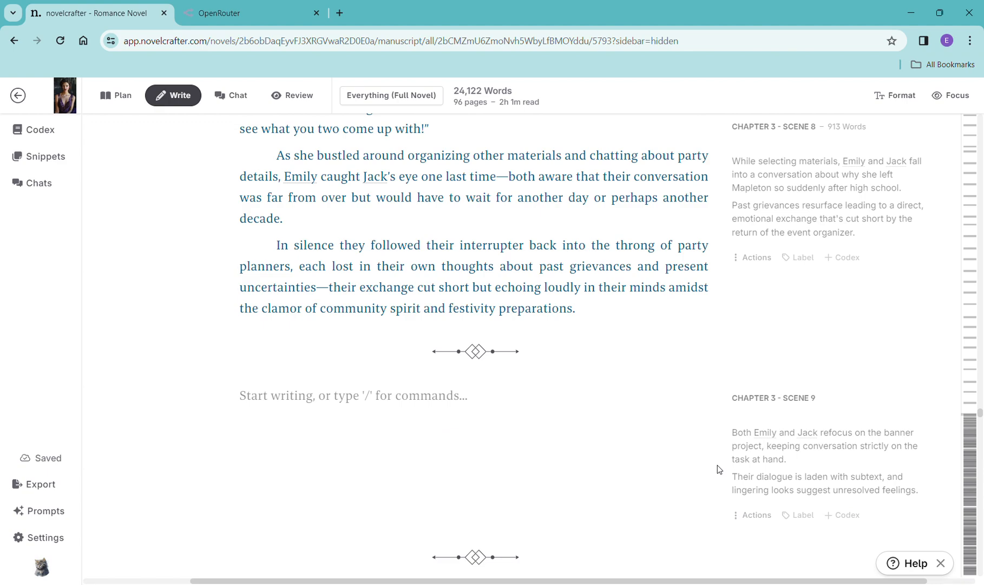
{"action": "left_click_drag", "start_coordinate": [926, 499], "coordinate": [739, 435]}
{"action": "key", "text": "ctrl+c"}
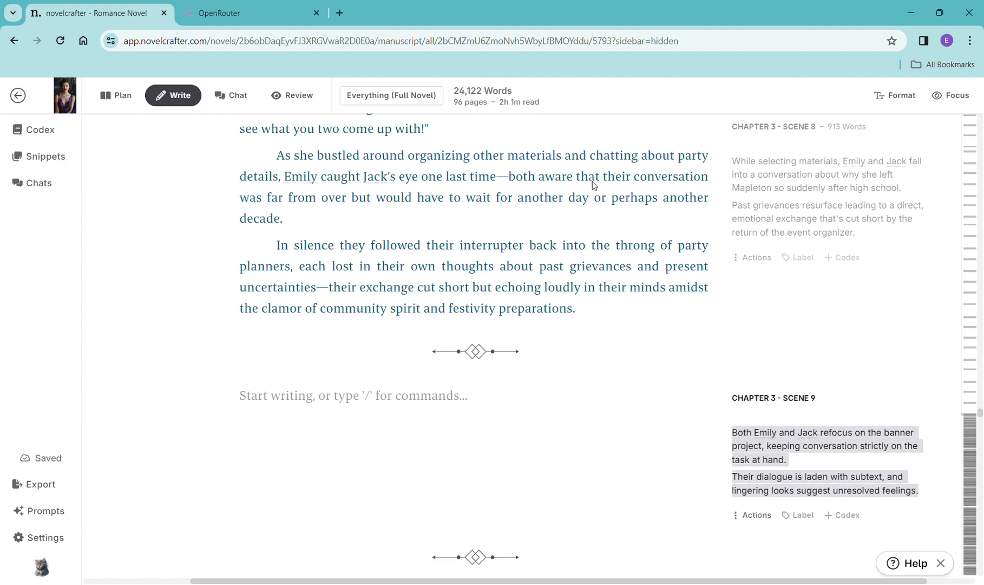
{"action": "left_click", "coordinate": [406, 410]}
{"action": "type", "text": "/"}
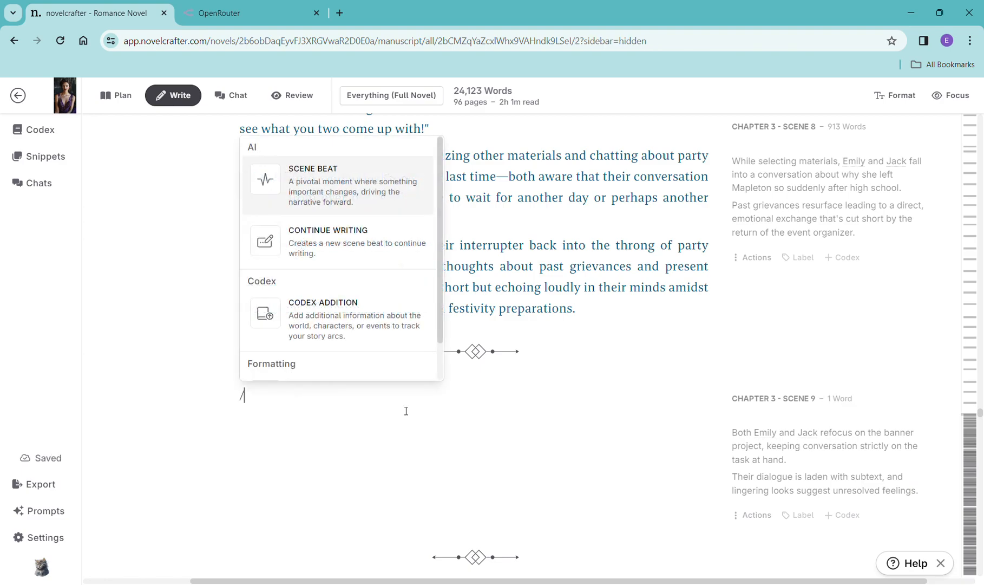
{"action": "left_click", "coordinate": [352, 196]}
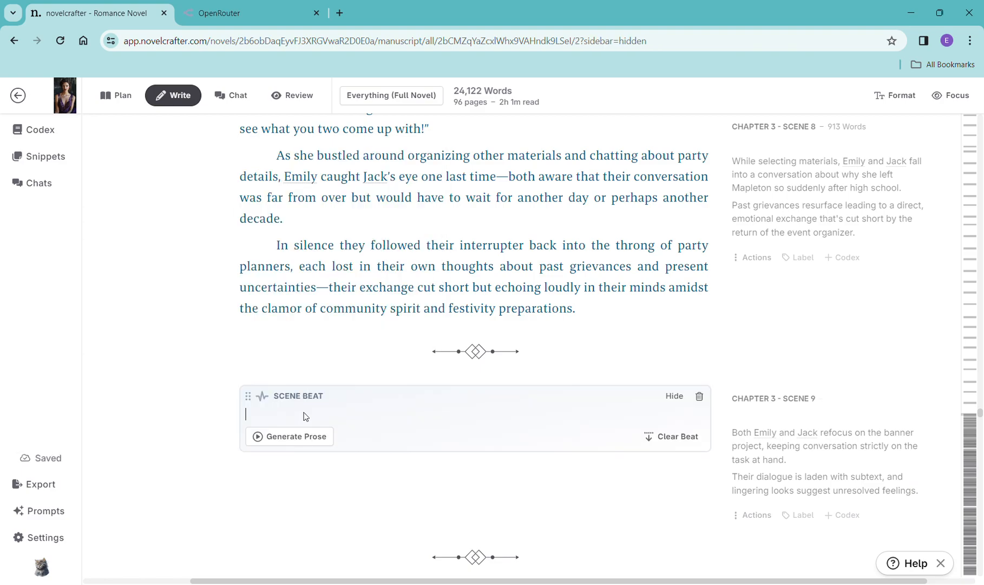
{"action": "key", "text": "ctrl+v"}
- Generate prose for the Chapter 3 Scene 9 beat with OpenAI GPT-4 Turbo using the General Purpose prompt
{"action": "left_click", "coordinate": [298, 470]}
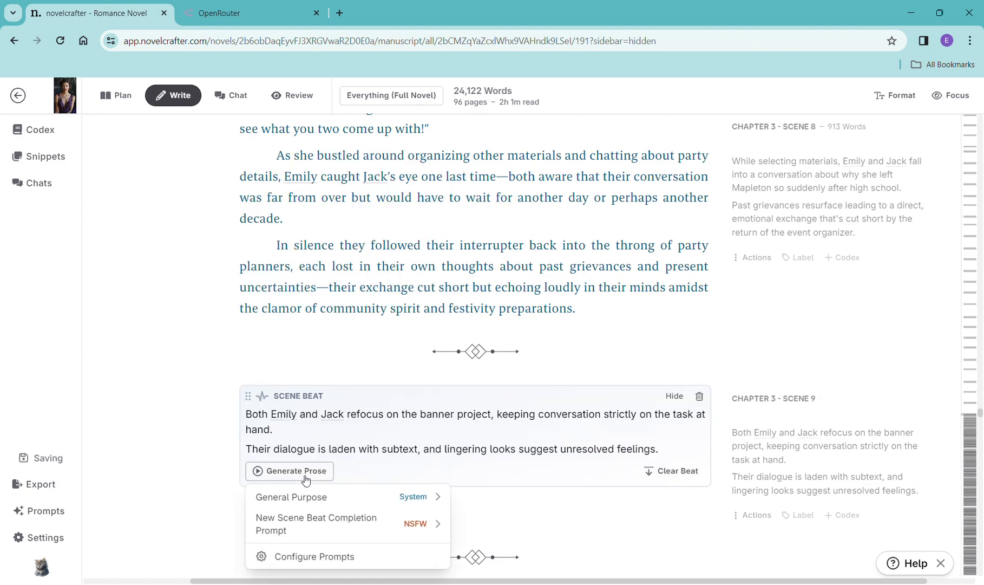
{"action": "mouse_move", "coordinate": [334, 500]}
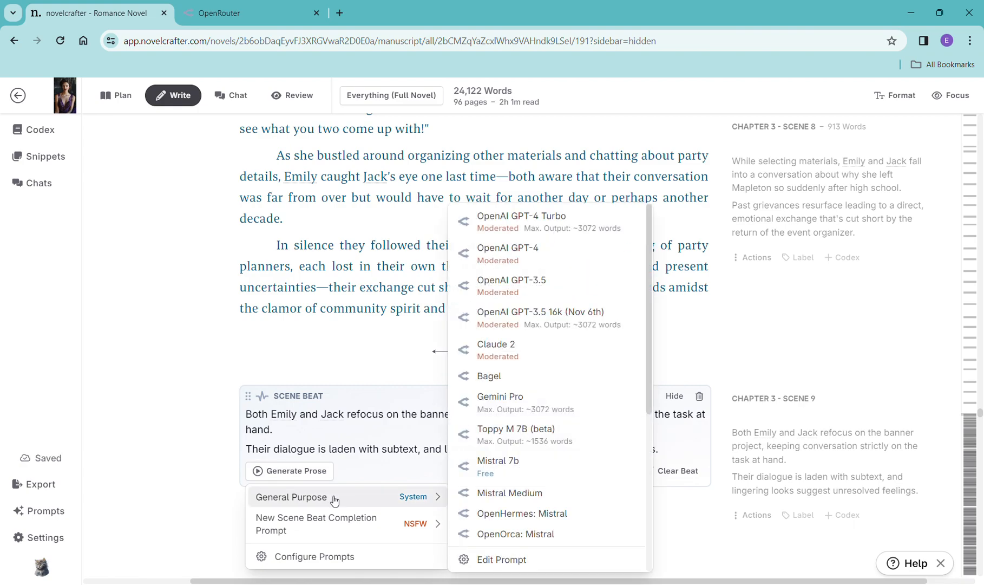
{"action": "left_click", "coordinate": [576, 227]}
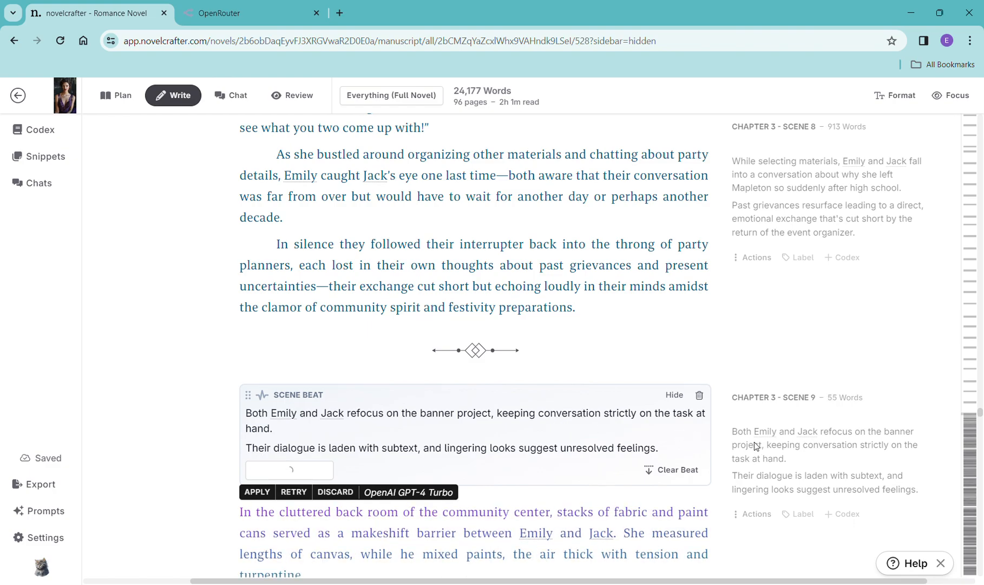
- Copy the Chapter 3 Scene 10 summary and paste it into a new scene beat in that scene
{"action": "scroll", "coordinate": [754, 443], "scroll_direction": "down", "scroll_amount": 6}
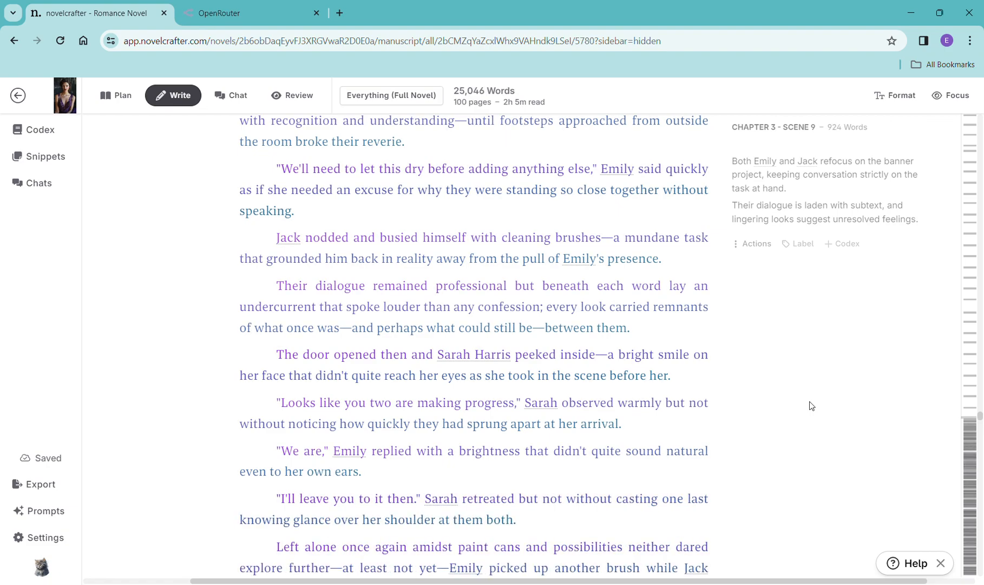
{"action": "scroll", "coordinate": [812, 406], "scroll_direction": "down", "scroll_amount": 8}
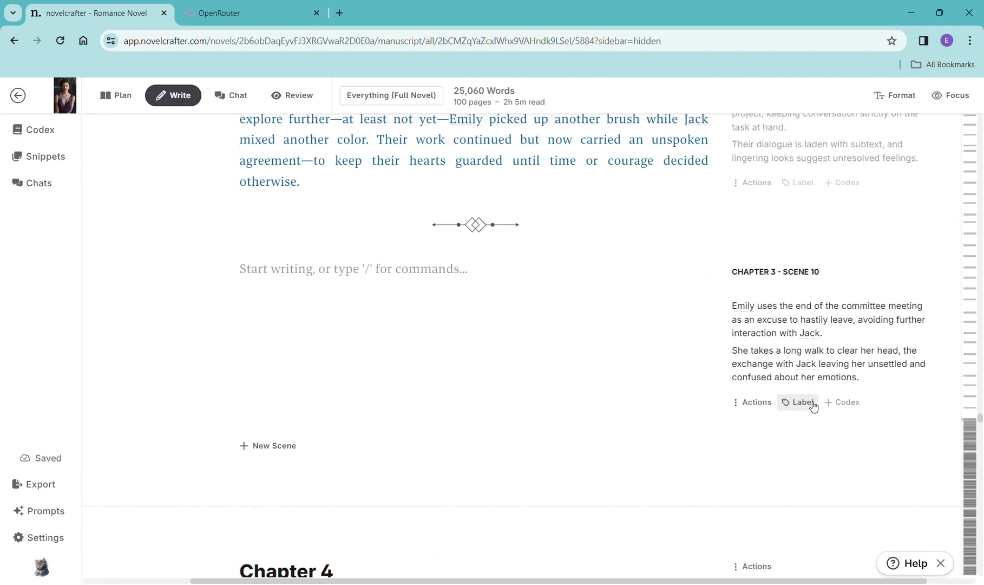
{"action": "left_click_drag", "start_coordinate": [877, 382], "coordinate": [715, 316]}
{"action": "key", "text": "ctrl+c"}
{"action": "left_click", "coordinate": [367, 281]}
{"action": "type", "text": "/"}
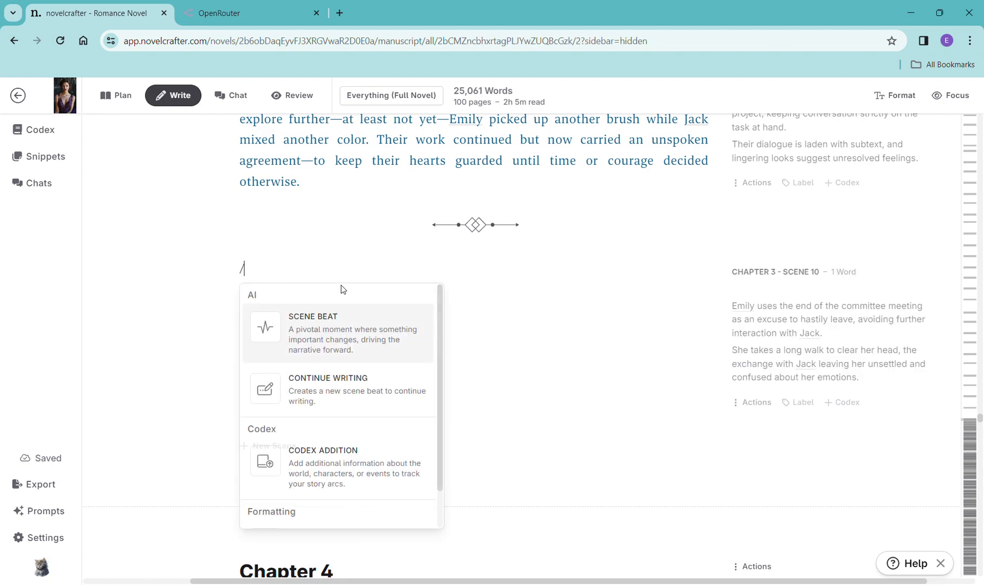
{"action": "left_click", "coordinate": [327, 319]}
{"action": "key", "text": "ctrl+v"}
- Generate prose for the Chapter 3 Scene 10 beat with OpenAI GPT-4 Turbo using the General Purpose prompt
{"action": "left_click", "coordinate": [296, 358]}
{"action": "mouse_move", "coordinate": [330, 386]}
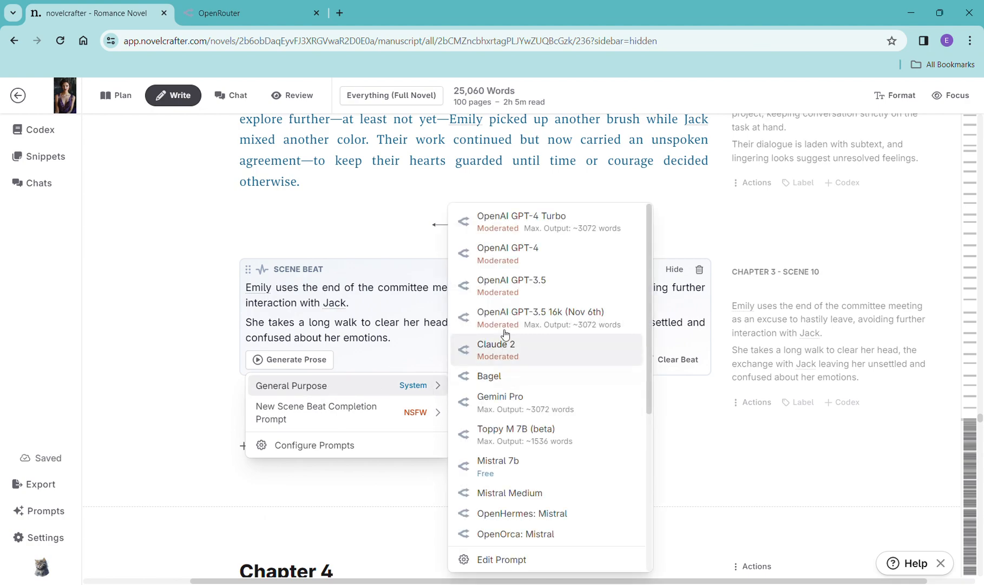
{"action": "left_click", "coordinate": [523, 234]}
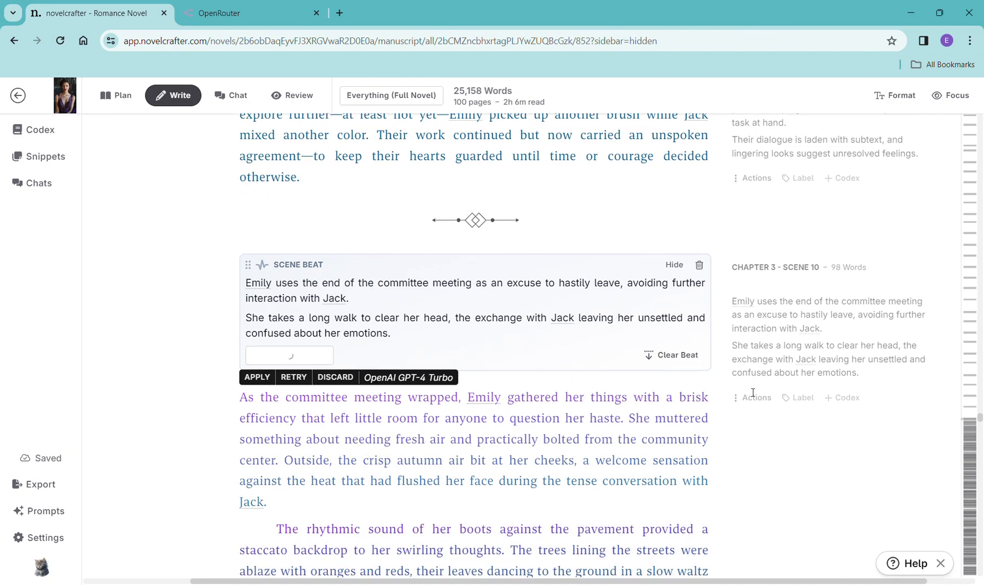
- Read through the generated Chapter 3 Scene 10 prose
{"action": "scroll", "coordinate": [734, 403], "scroll_direction": "down", "scroll_amount": 6}
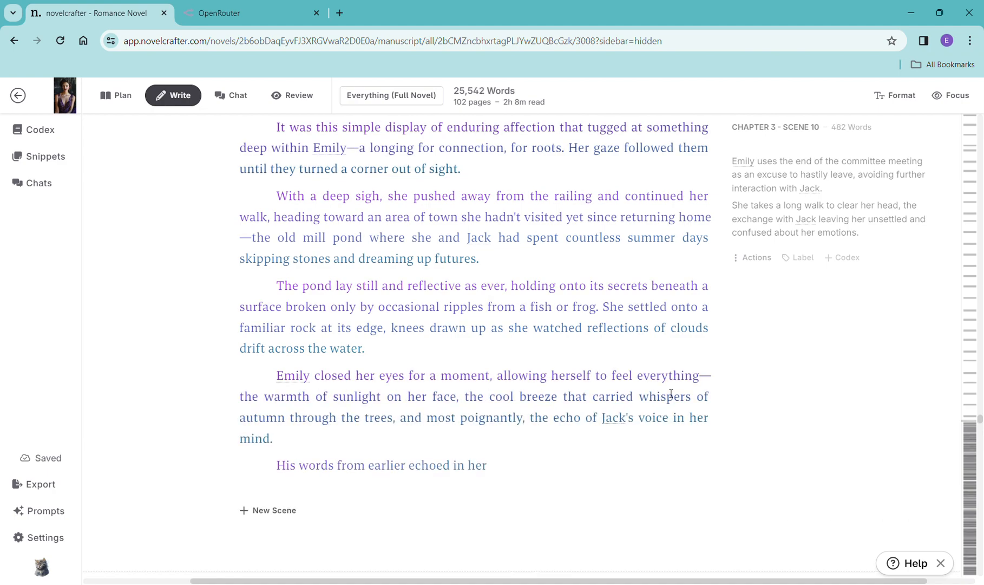
{"action": "scroll", "coordinate": [667, 390], "scroll_direction": "down", "scroll_amount": 5}
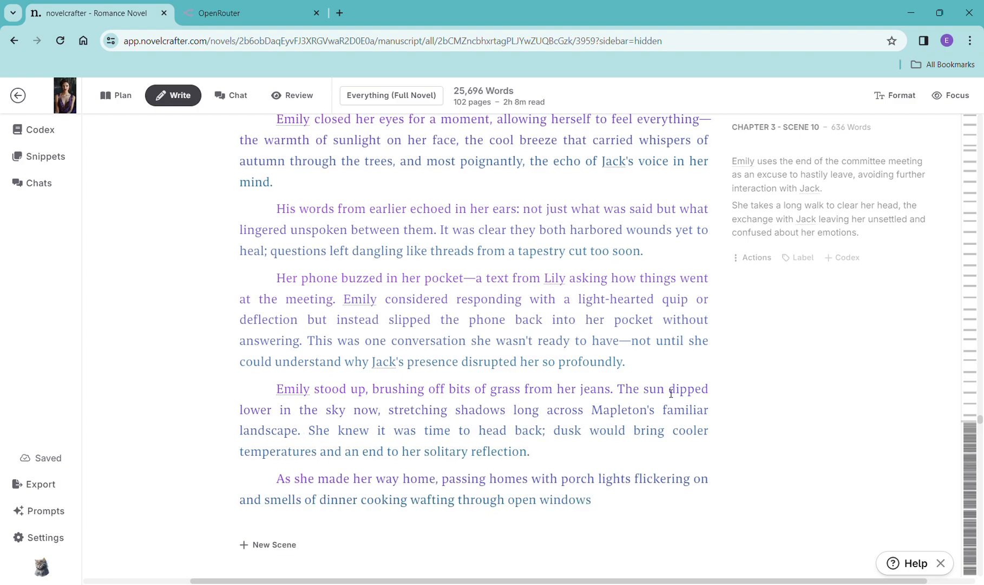
{"action": "scroll", "coordinate": [666, 388], "scroll_direction": "down", "scroll_amount": 5}
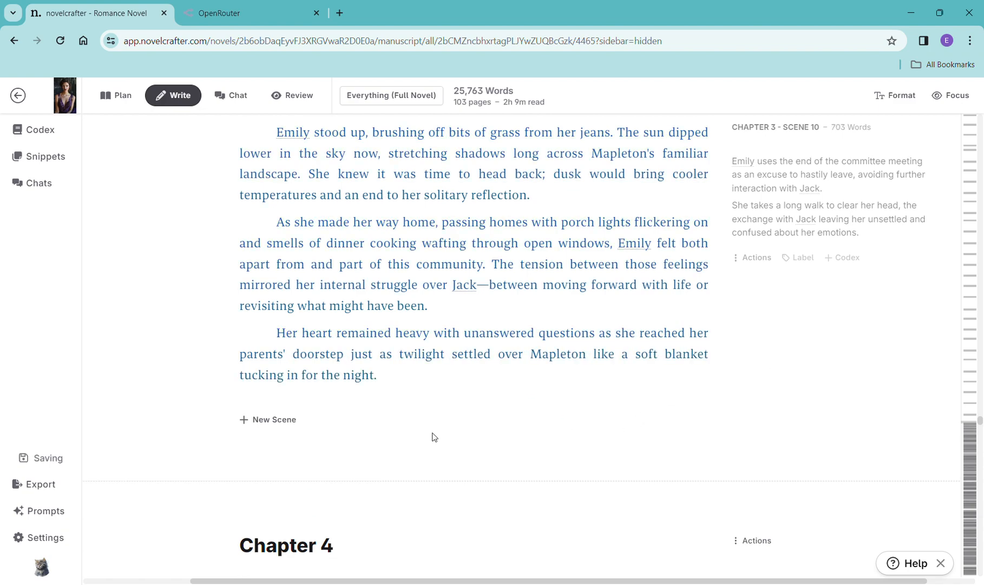
- Switch to OpenRouter and review the activity log of GPT-4 Turbo requests made from novelcrafter
{"action": "left_click", "coordinate": [239, 16]}
{"action": "left_click", "coordinate": [61, 43]}
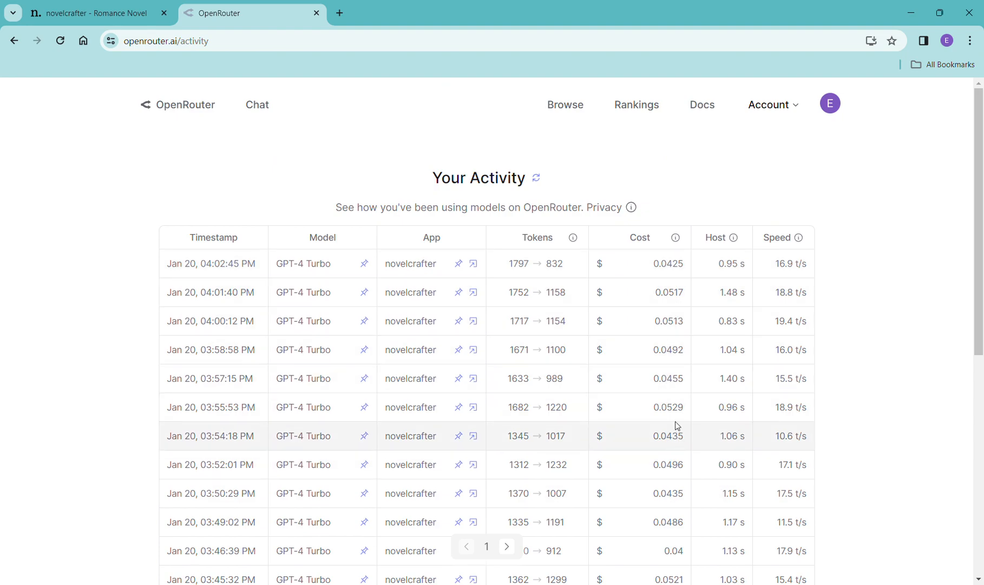
{"action": "scroll", "coordinate": [669, 533], "scroll_direction": "down", "scroll_amount": 2}
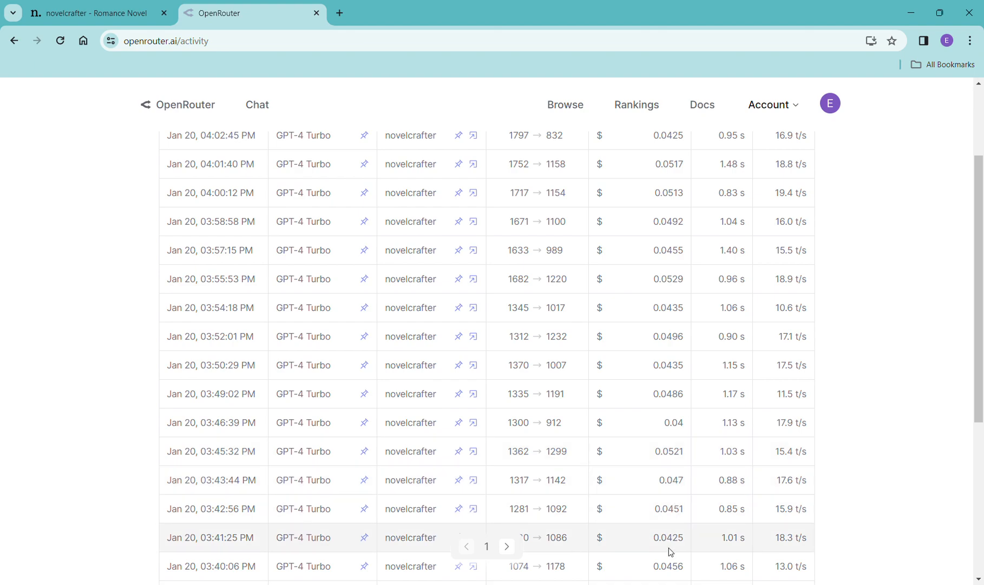
{"action": "scroll", "coordinate": [670, 547], "scroll_direction": "up", "scroll_amount": 2}
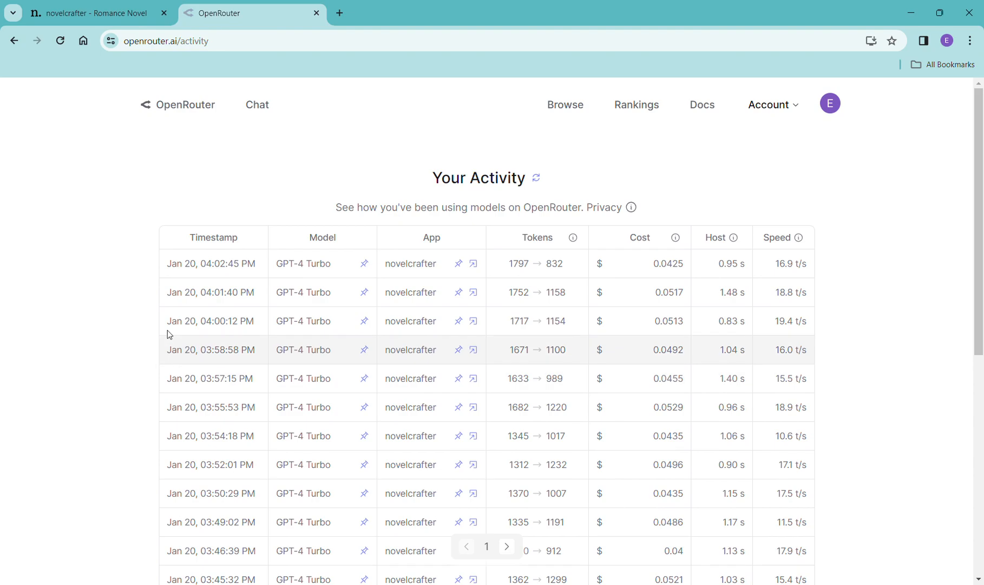
- Return to the novel and check the chapter and scene word counts in the Plan grid before going back to Write
{"action": "left_click", "coordinate": [96, 12]}
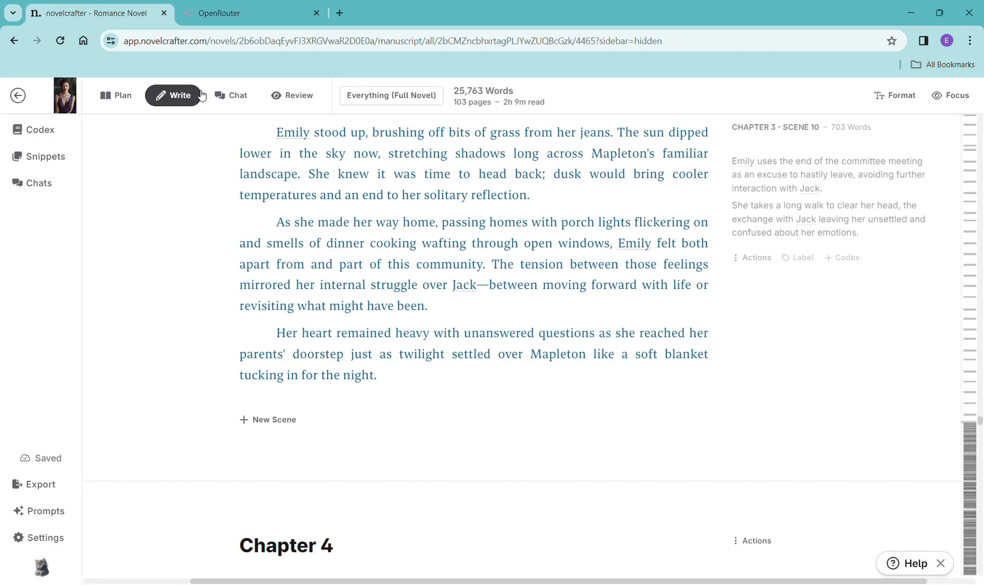
{"action": "left_click", "coordinate": [120, 101]}
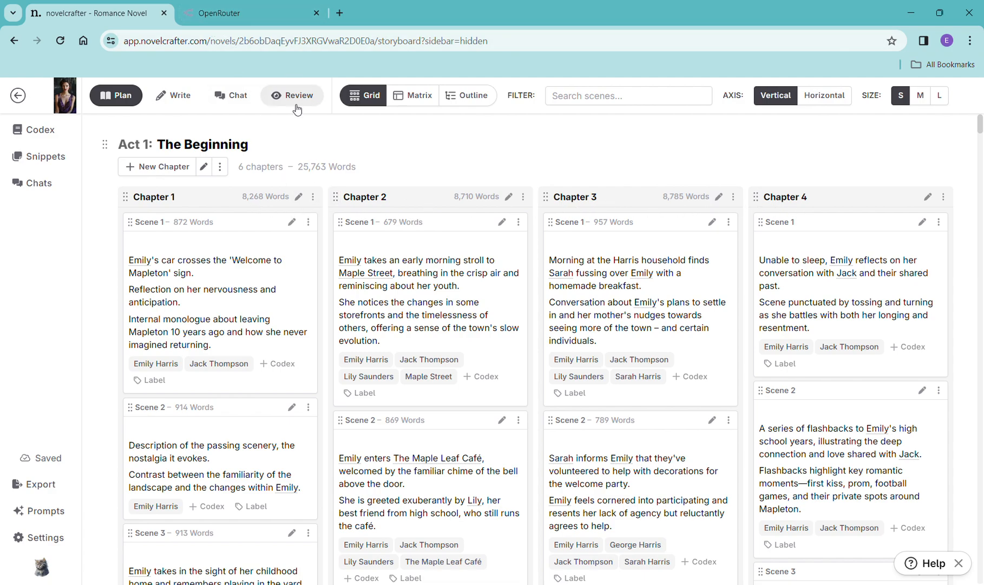
{"action": "left_click", "coordinate": [184, 103]}
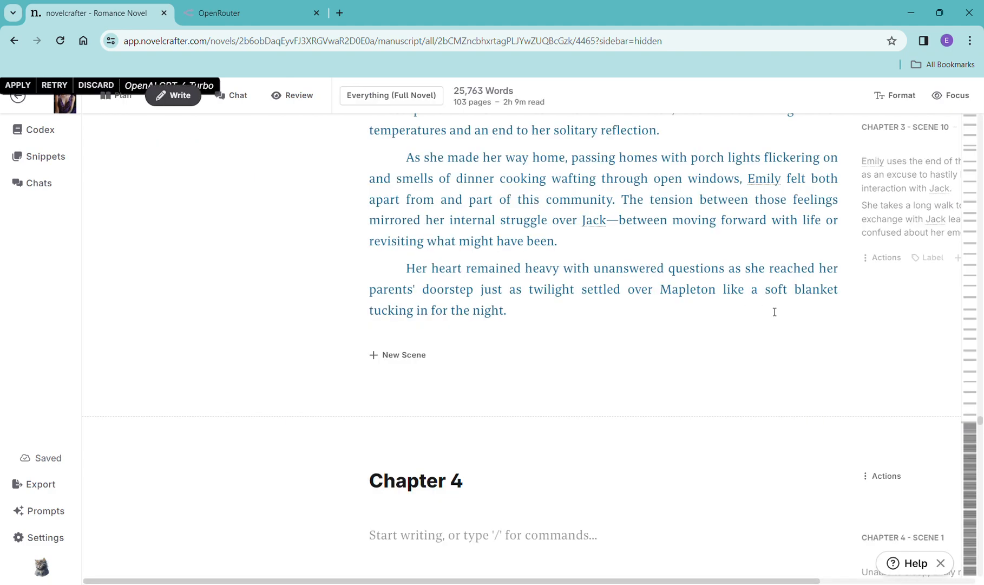
{"action": "scroll", "coordinate": [685, 367], "scroll_direction": "down", "scroll_amount": 5}
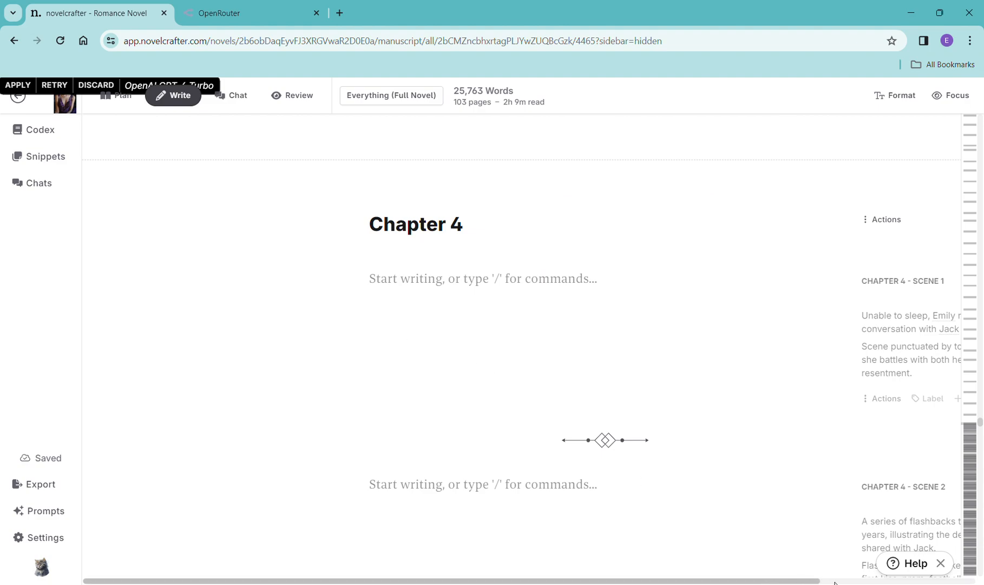
{"action": "scroll", "coordinate": [841, 582], "scroll_direction": "right", "scroll_amount": 1}
{"action": "scroll", "coordinate": [828, 582], "scroll_direction": "right", "scroll_amount": 3}
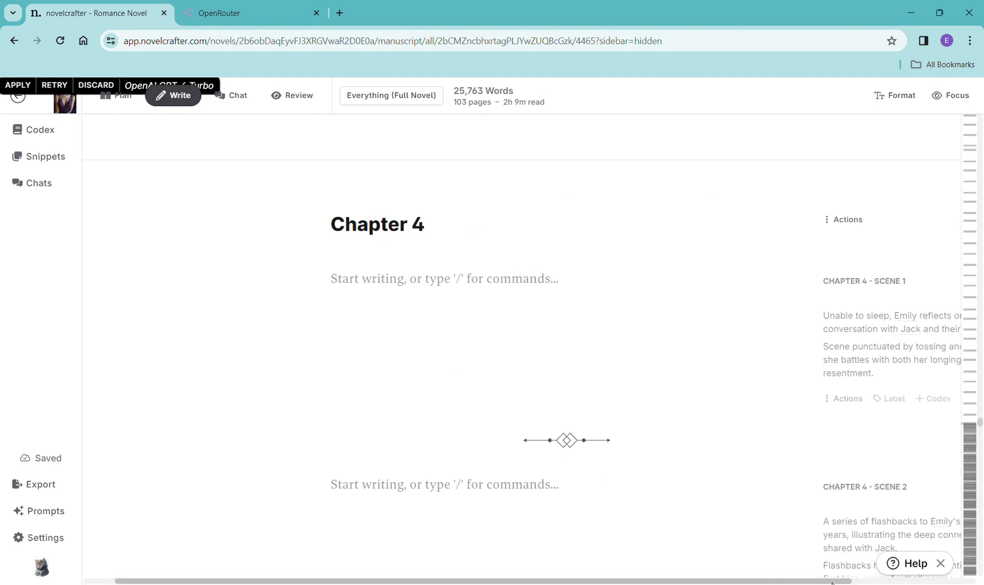
{"action": "scroll", "coordinate": [850, 583], "scroll_direction": "right", "scroll_amount": 1}
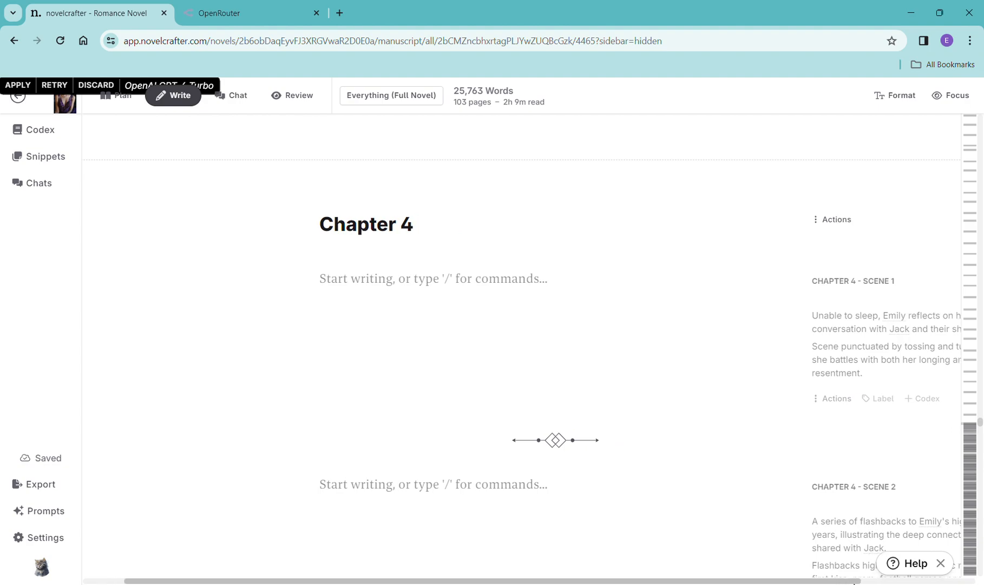
- Add a scene beat to Chapter 4 Scene 1 containing its synopsis and generate prose with OpenAI GPT-4 Turbo using the General Purpose prompt
{"action": "scroll", "coordinate": [873, 583], "scroll_direction": "right", "scroll_amount": 1}
{"action": "scroll", "coordinate": [915, 583], "scroll_direction": "right", "scroll_amount": 2}
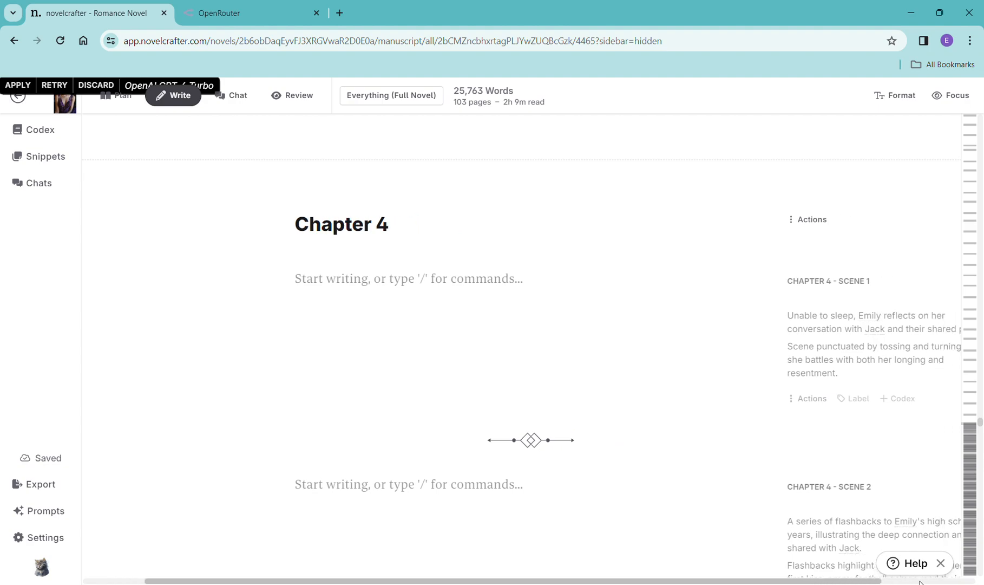
{"action": "scroll", "coordinate": [899, 382], "scroll_direction": "right", "scroll_amount": 5}
{"action": "scroll", "coordinate": [850, 391], "scroll_direction": "right", "scroll_amount": 4}
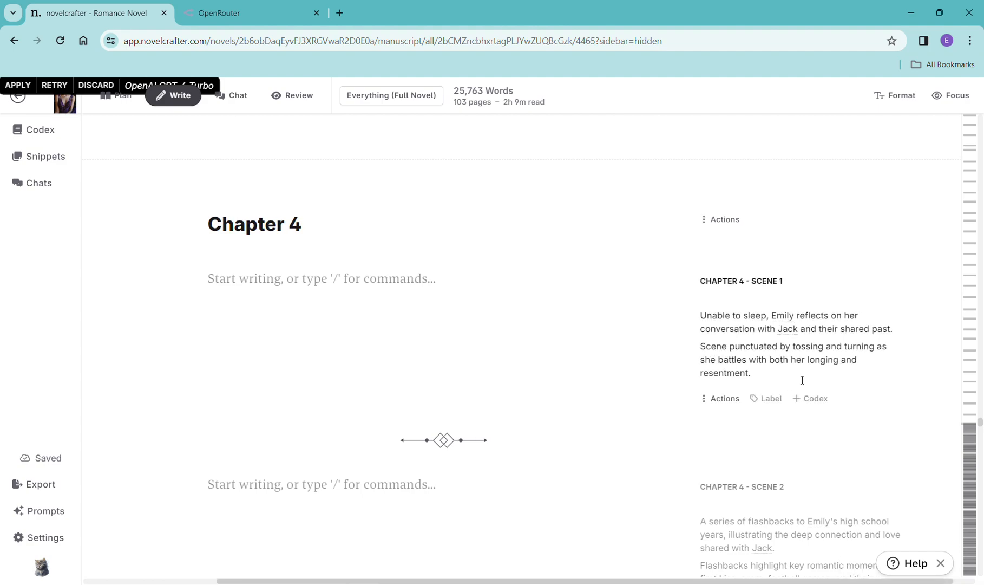
{"action": "scroll", "coordinate": [801, 379], "scroll_direction": "right", "scroll_amount": 1}
{"action": "left_click_drag", "start_coordinate": [762, 373], "coordinate": [685, 310]}
{"action": "key", "text": "ctrl+c"}
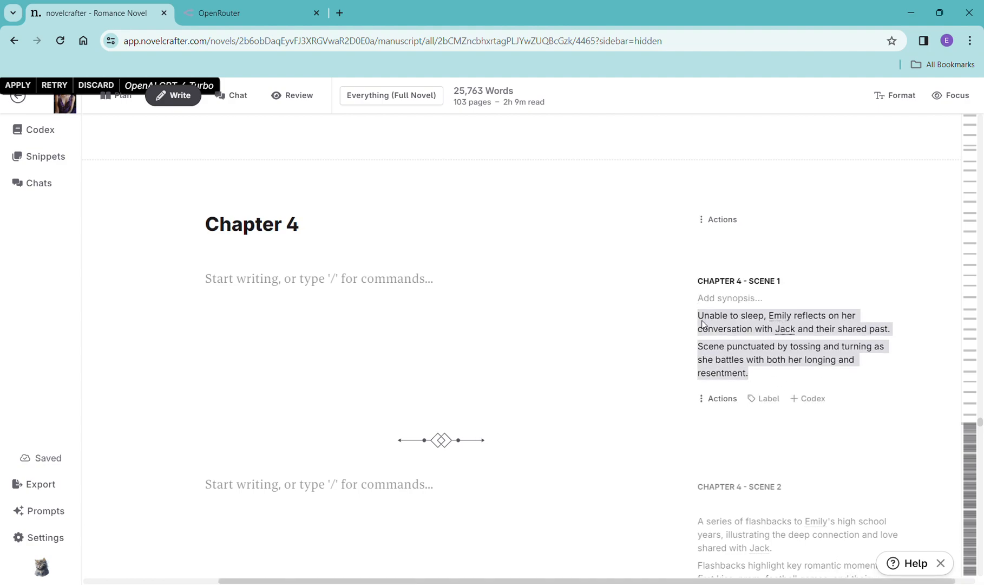
{"action": "left_click", "coordinate": [301, 281]}
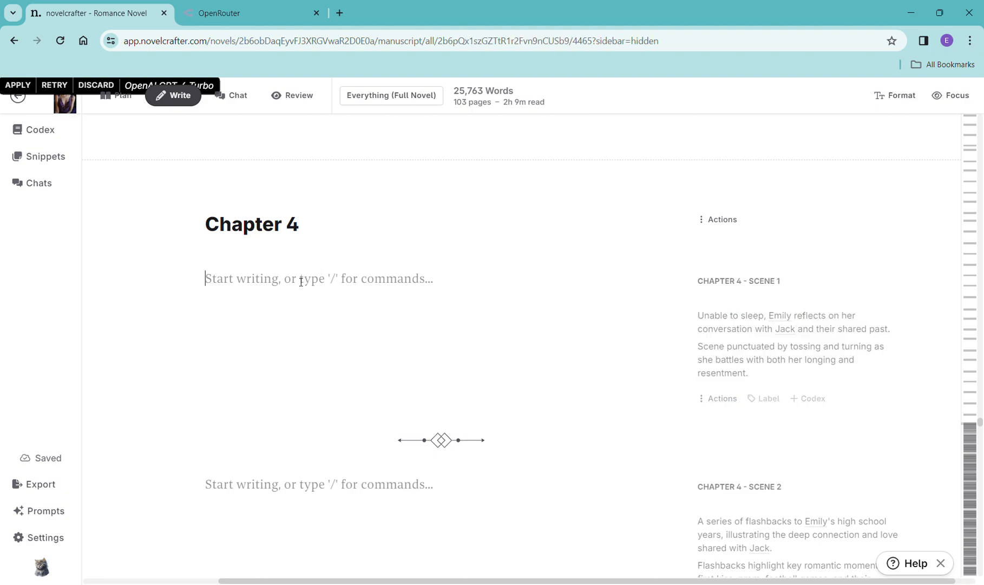
{"action": "type", "text": "/"}
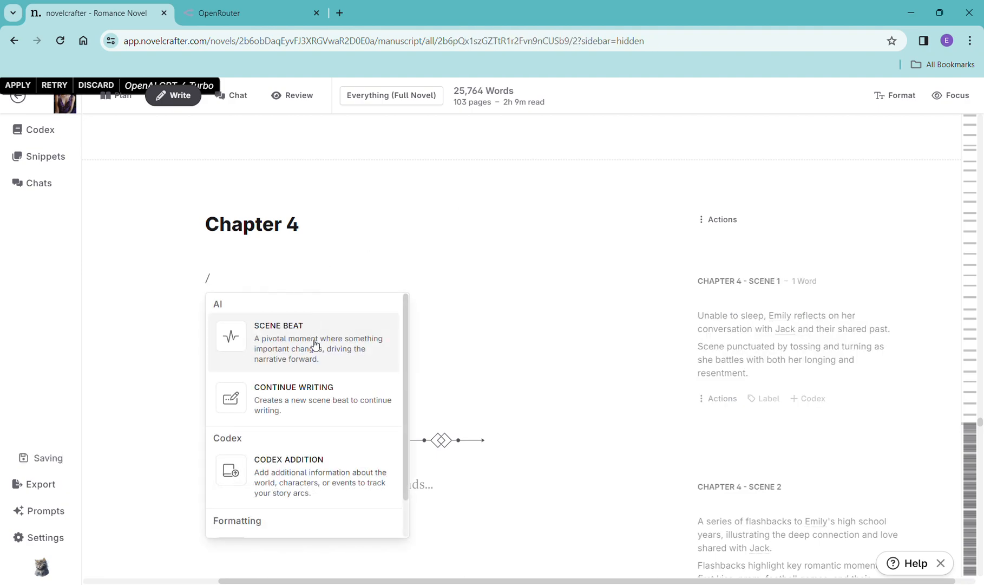
{"action": "left_click", "coordinate": [315, 345]}
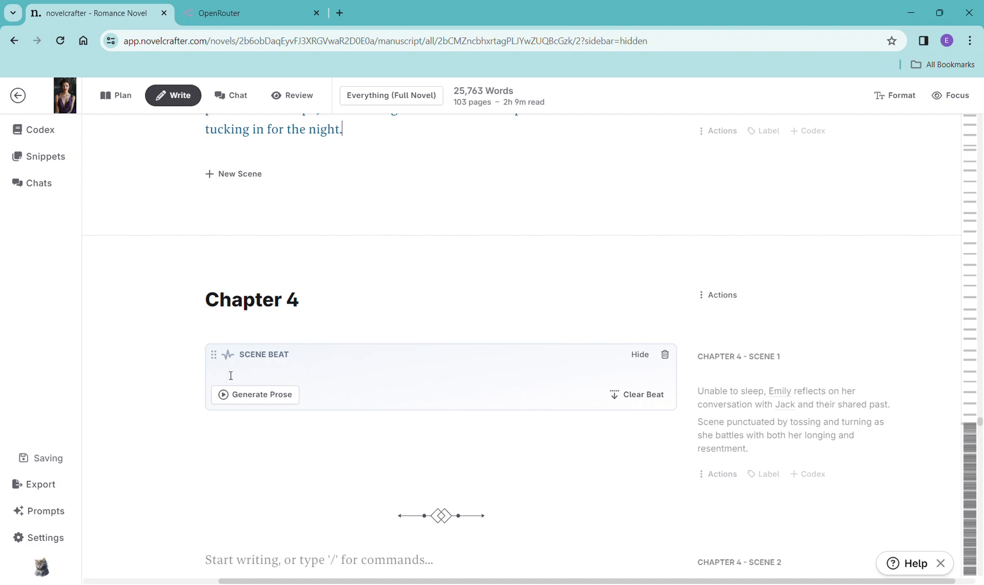
{"action": "left_click", "coordinate": [248, 375]}
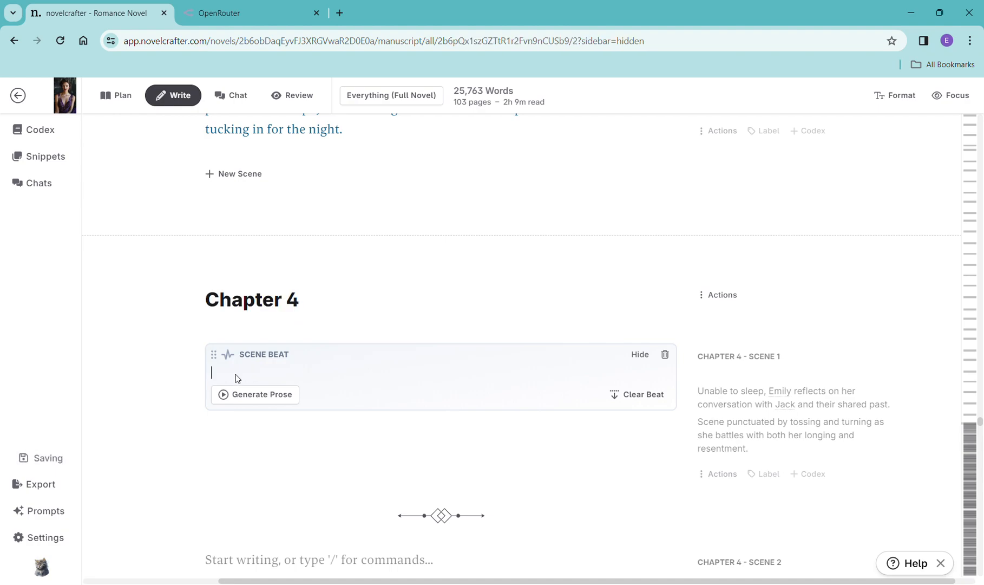
{"action": "key", "text": "ctrl+v"}
{"action": "left_click", "coordinate": [256, 413]}
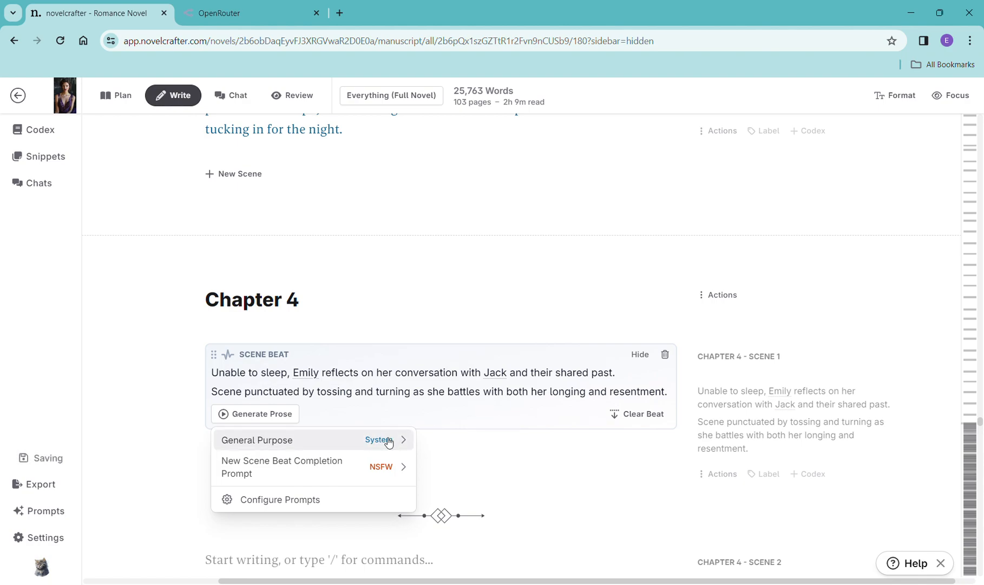
{"action": "left_click", "coordinate": [389, 441]}
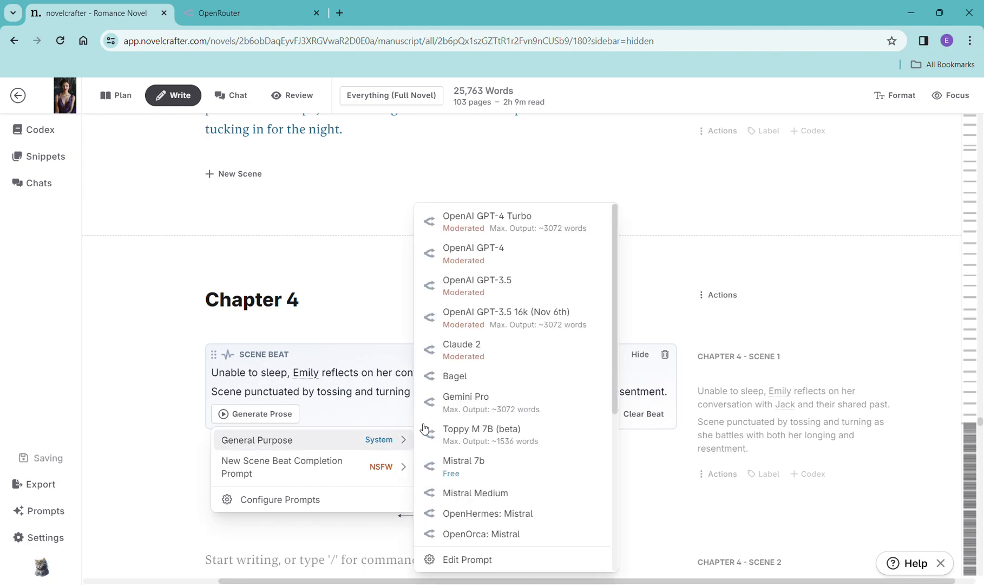
{"action": "left_click", "coordinate": [489, 226]}
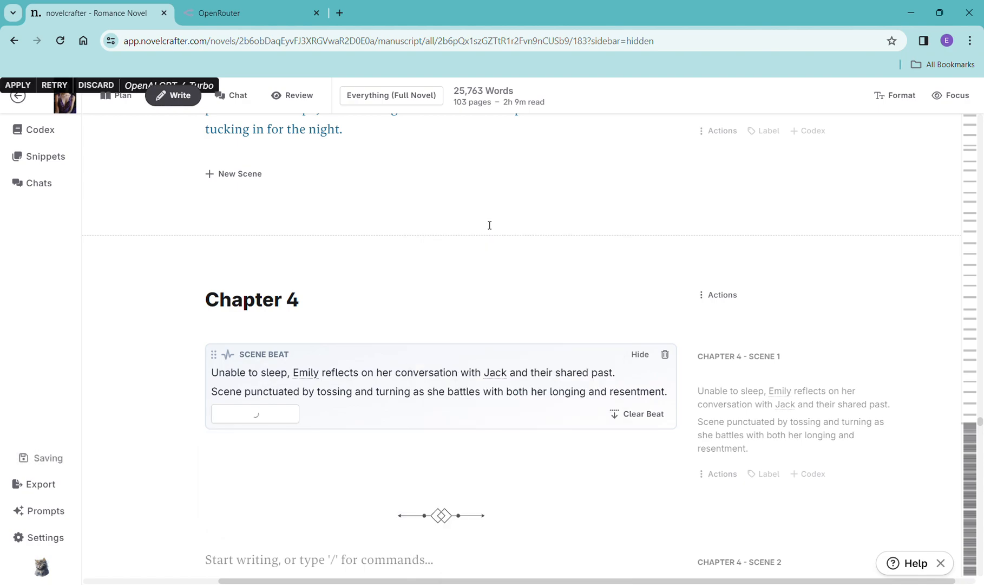
- Read through the Chapter 3 Scene 10 prose and the Chapter 4 Scene 1 prose being generated
{"action": "scroll", "coordinate": [490, 225], "scroll_direction": "up", "scroll_amount": 2}
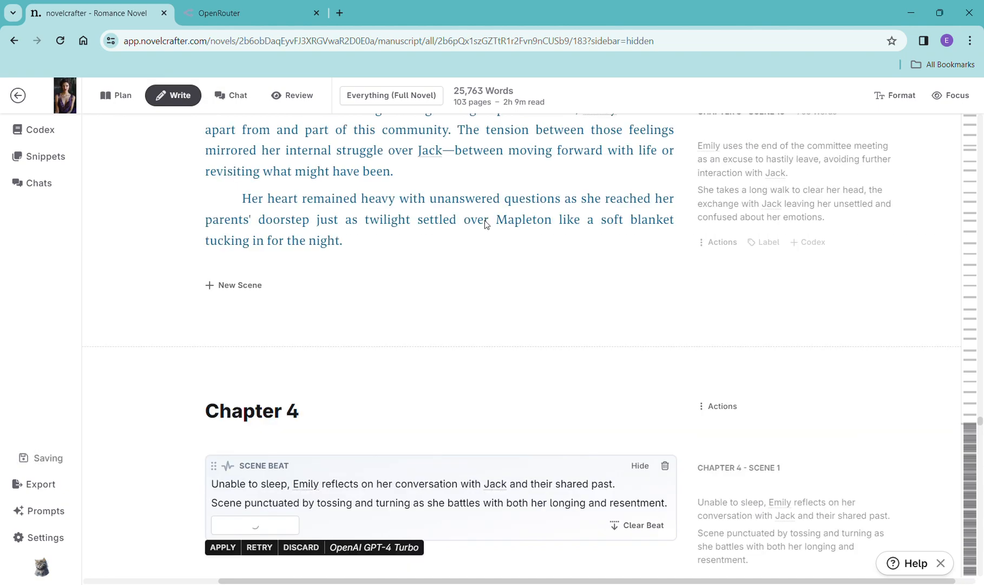
{"action": "scroll", "coordinate": [487, 285], "scroll_direction": "up", "scroll_amount": 20}
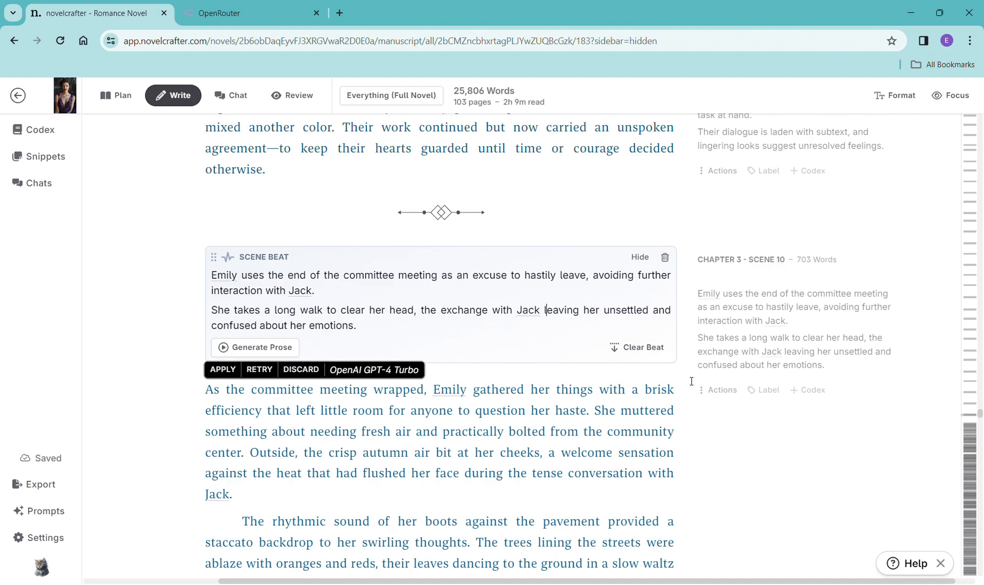
{"action": "scroll", "coordinate": [691, 381], "scroll_direction": "down", "scroll_amount": 1}
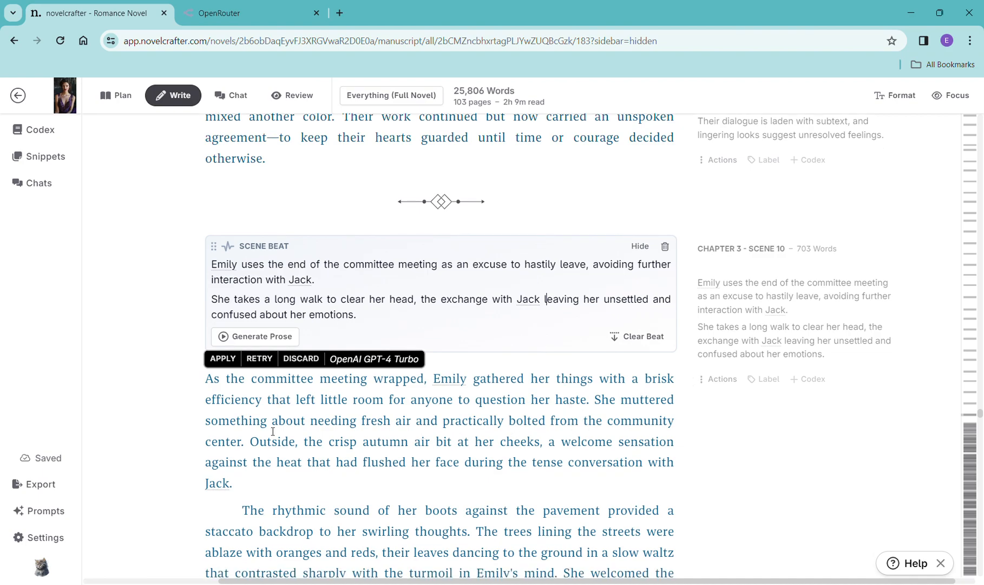
{"action": "scroll", "coordinate": [449, 409], "scroll_direction": "down", "scroll_amount": 1}
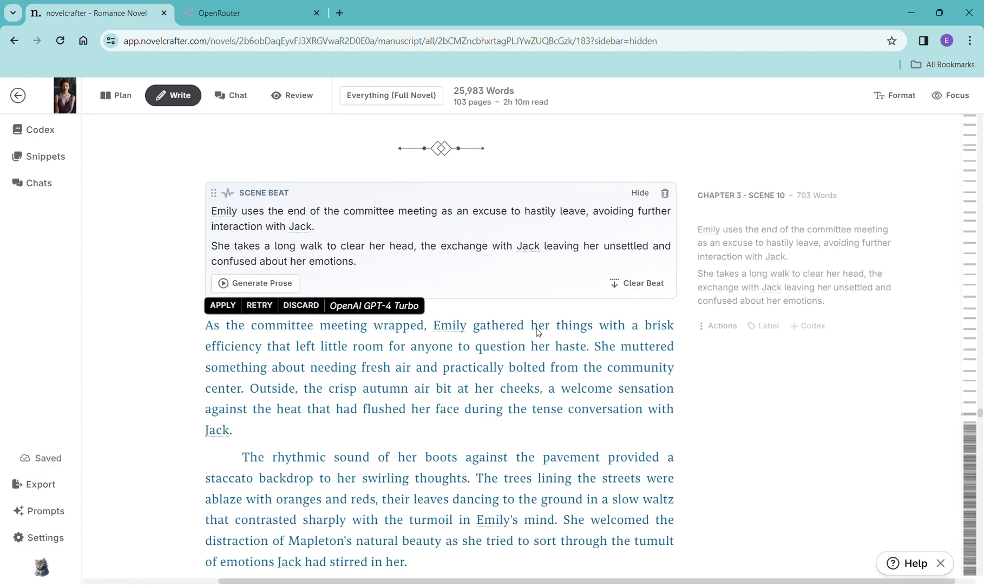
{"action": "scroll", "coordinate": [544, 366], "scroll_direction": "down", "scroll_amount": 1}
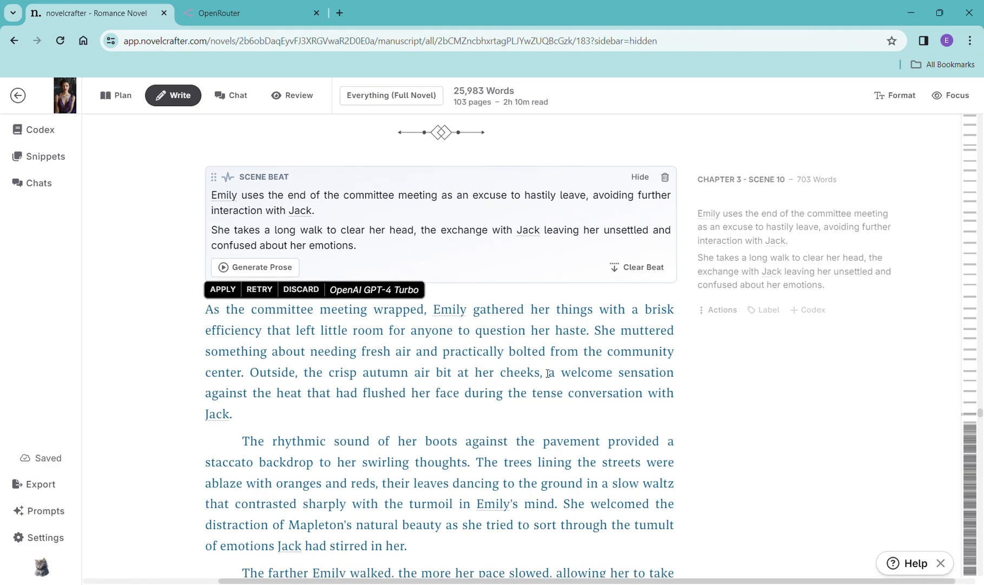
{"action": "scroll", "coordinate": [548, 373], "scroll_direction": "down", "scroll_amount": 3}
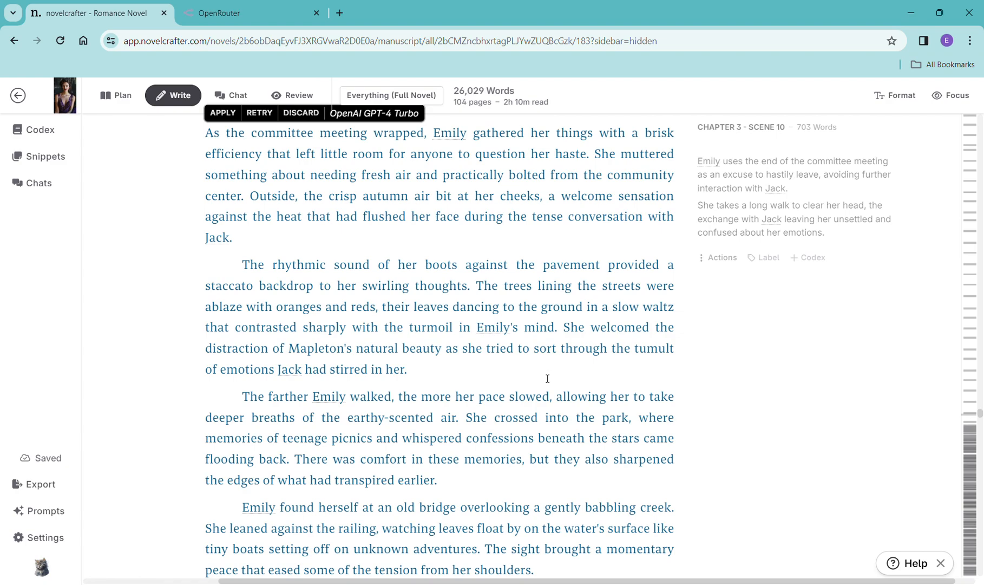
{"action": "scroll", "coordinate": [551, 354], "scroll_direction": "down", "scroll_amount": 1}
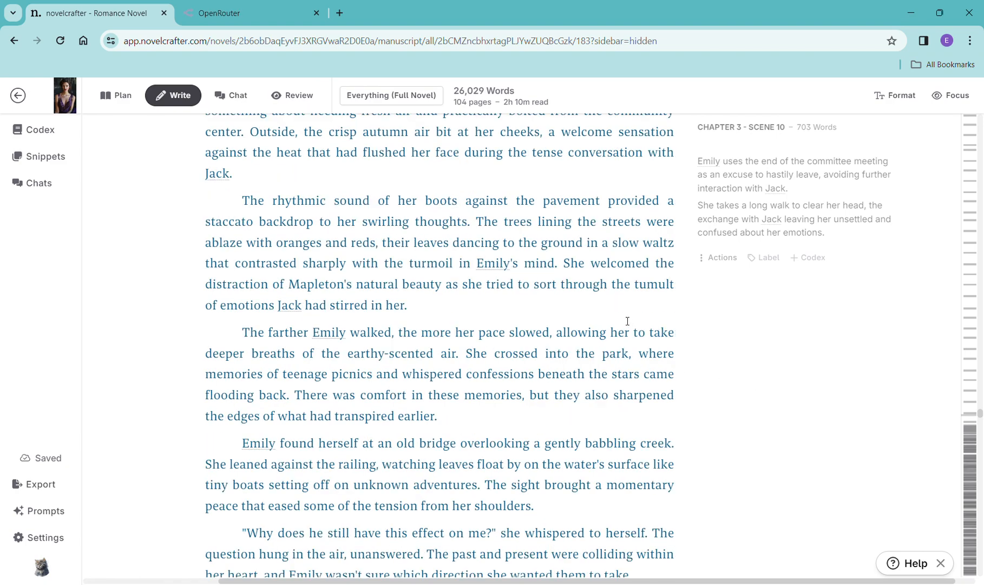
{"action": "scroll", "coordinate": [622, 328], "scroll_direction": "down", "scroll_amount": 3}
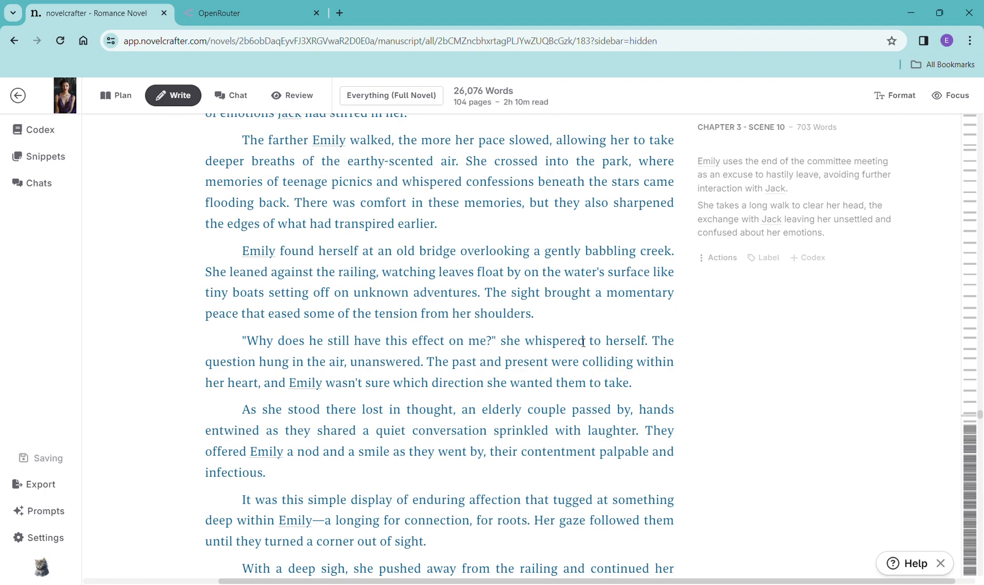
{"action": "scroll", "coordinate": [673, 359], "scroll_direction": "down", "scroll_amount": 8}
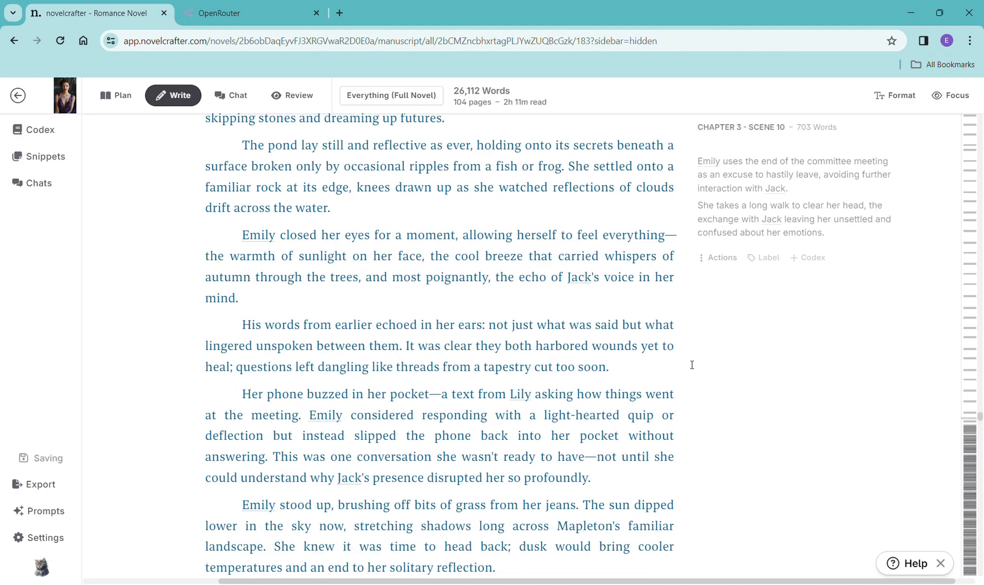
{"action": "left_click", "coordinate": [600, 350]}
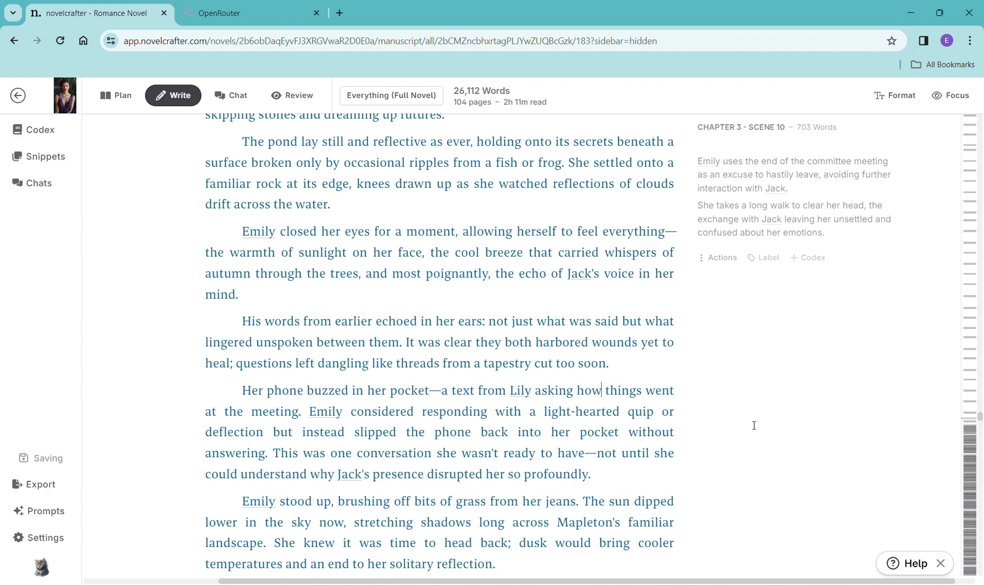
{"action": "scroll", "coordinate": [761, 433], "scroll_direction": "down", "scroll_amount": 7}
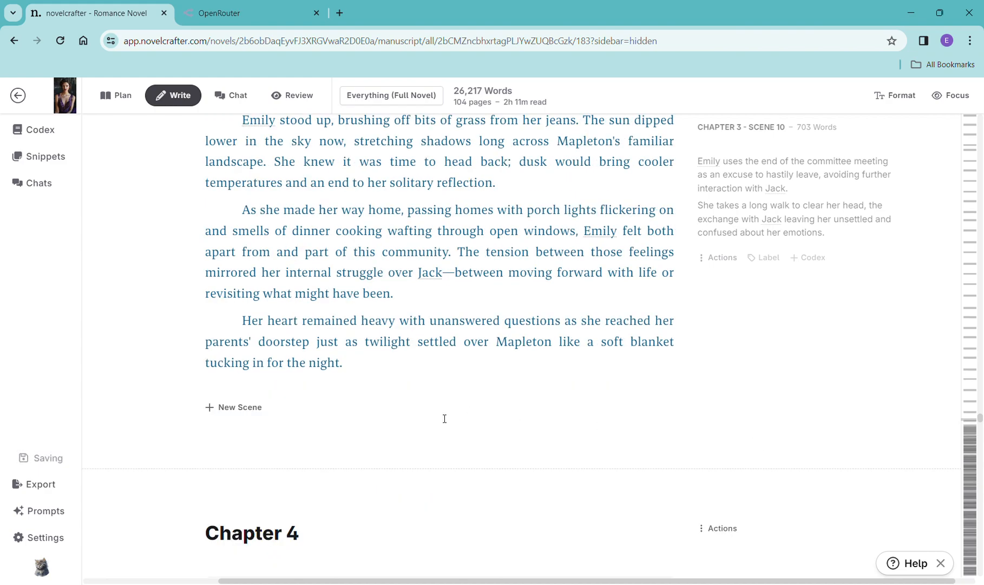
{"action": "scroll", "coordinate": [457, 417], "scroll_direction": "down", "scroll_amount": 12}
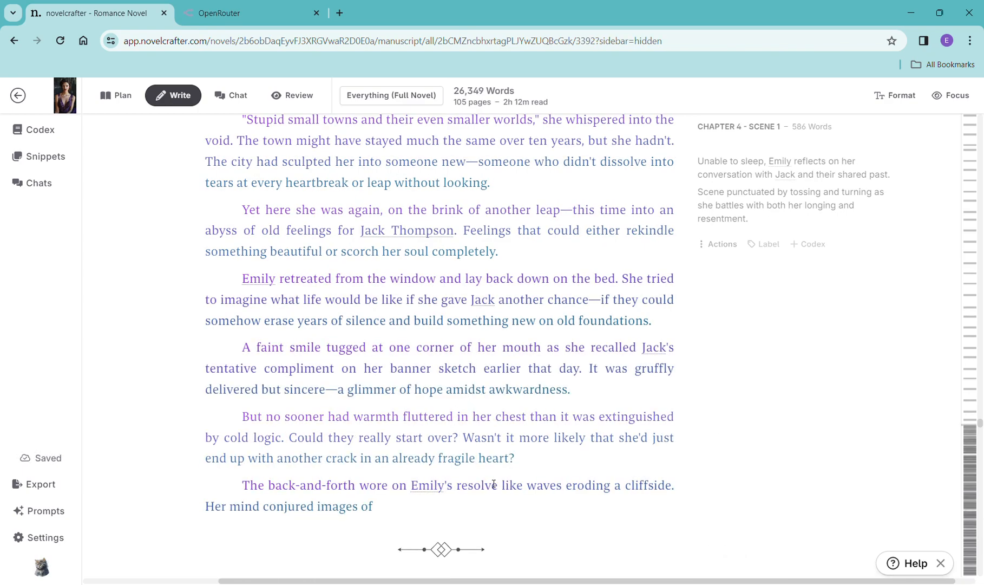
{"action": "scroll", "coordinate": [494, 483], "scroll_direction": "down", "scroll_amount": 1}
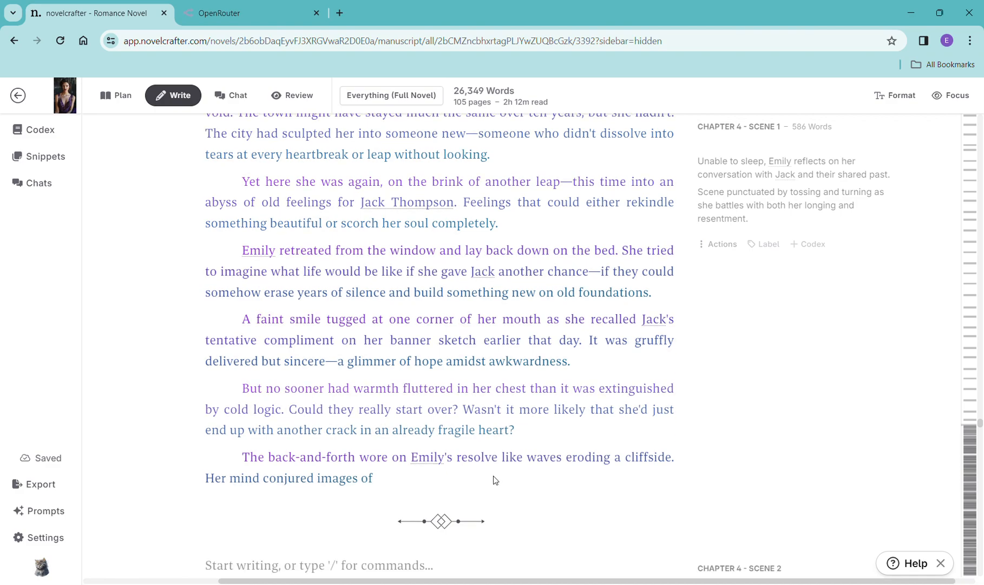
{"action": "scroll", "coordinate": [509, 471], "scroll_direction": "down", "scroll_amount": 10}
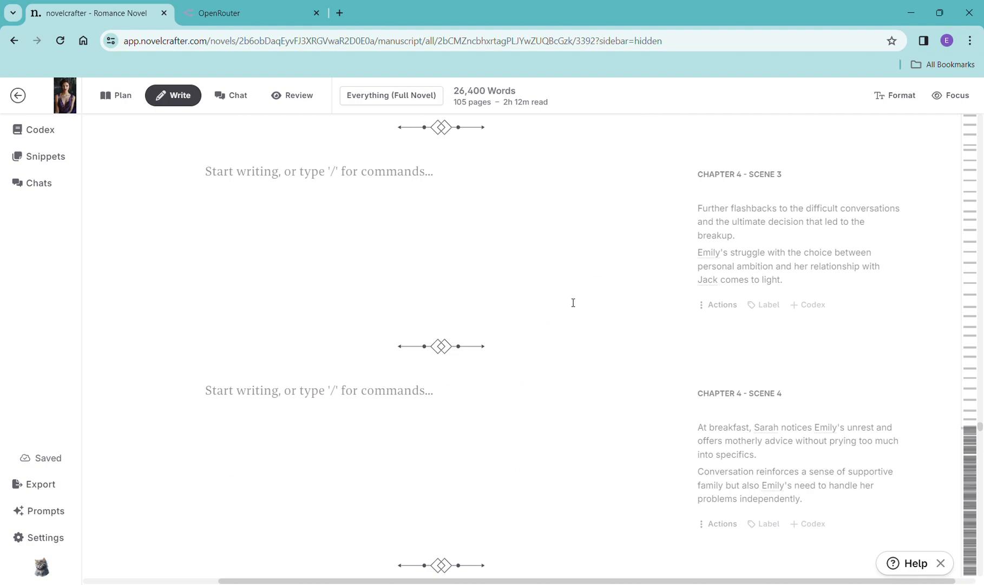
{"action": "scroll", "coordinate": [574, 302], "scroll_direction": "up", "scroll_amount": 8}
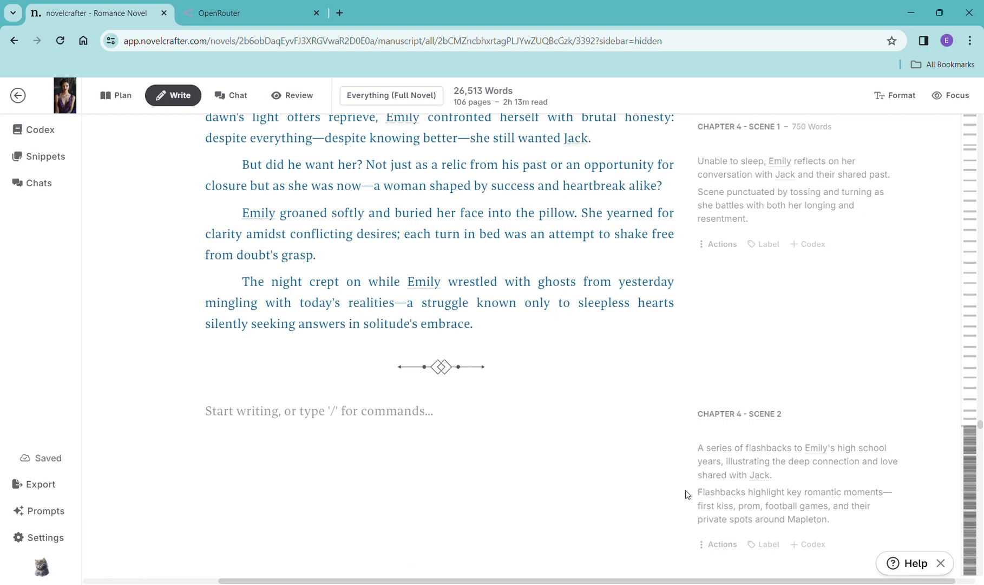
- Add a scene beat to Chapter 4 Scene 2 containing its synopsis and generate prose with OpenAI GPT-4 Turbo using the General Purpose prompt
{"action": "left_click", "coordinate": [587, 475]}
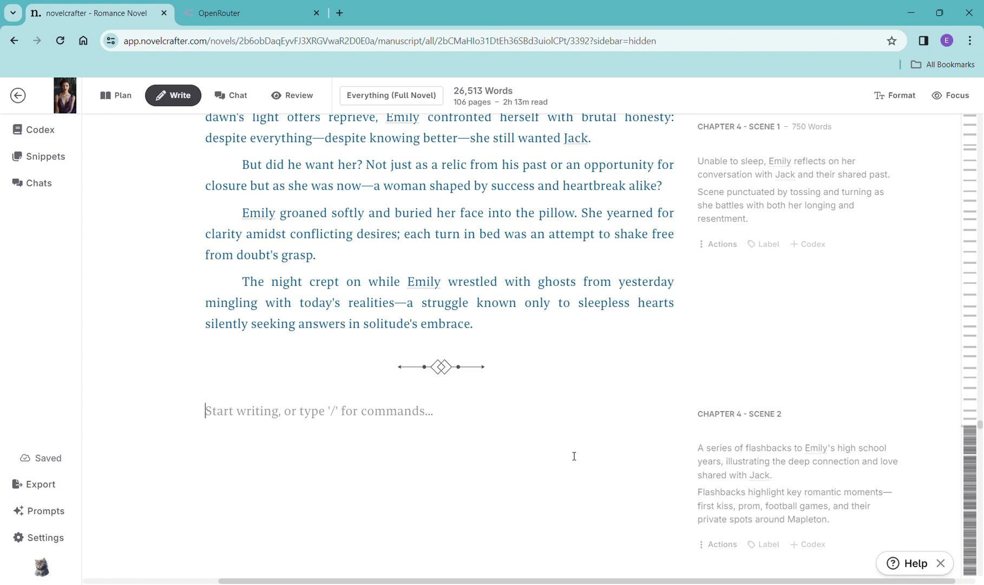
{"action": "left_click_drag", "start_coordinate": [839, 526], "coordinate": [705, 454]}
{"action": "key", "text": "ctrl+c"}
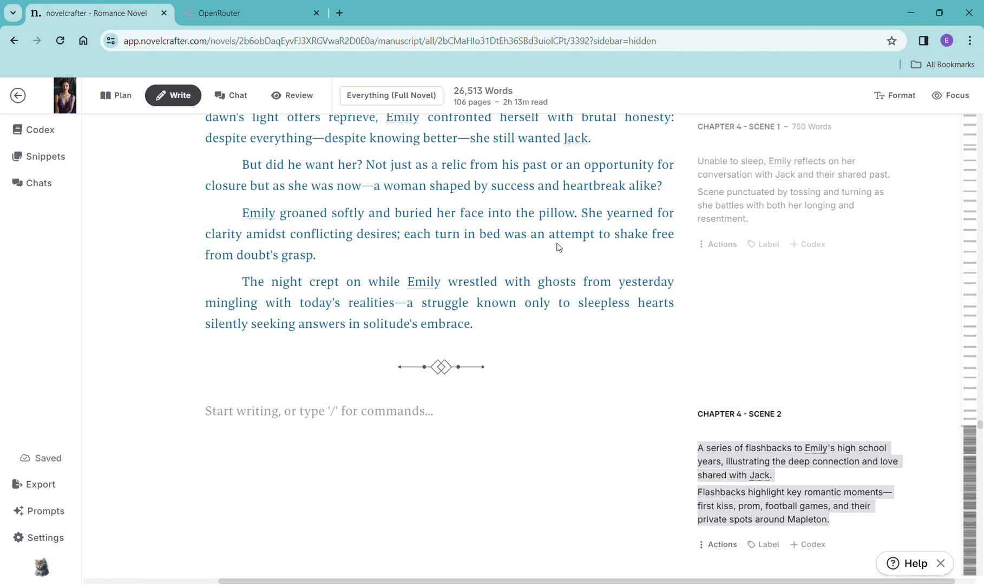
{"action": "left_click", "coordinate": [351, 418]}
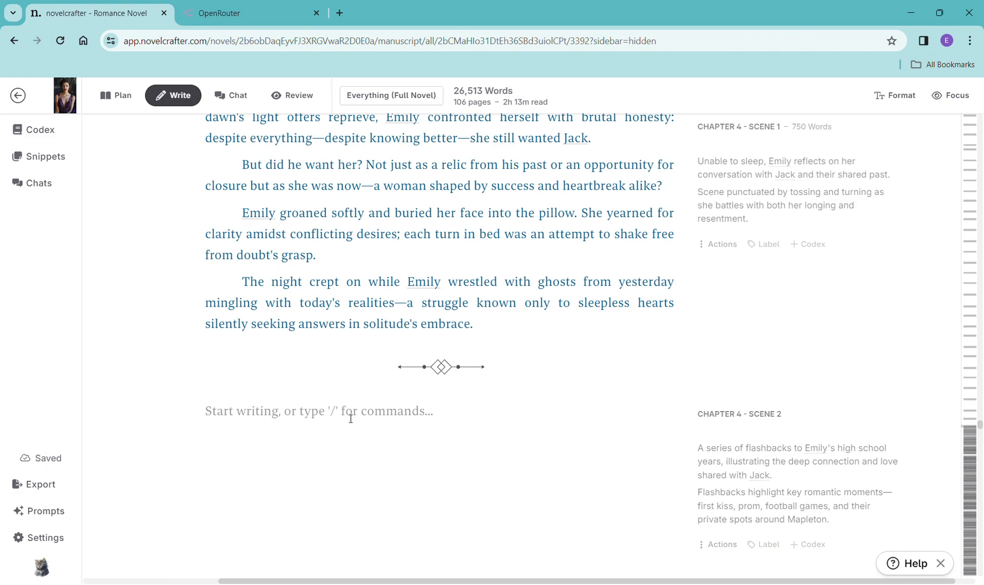
{"action": "type", "text": "/"}
{"action": "left_click", "coordinate": [314, 214]}
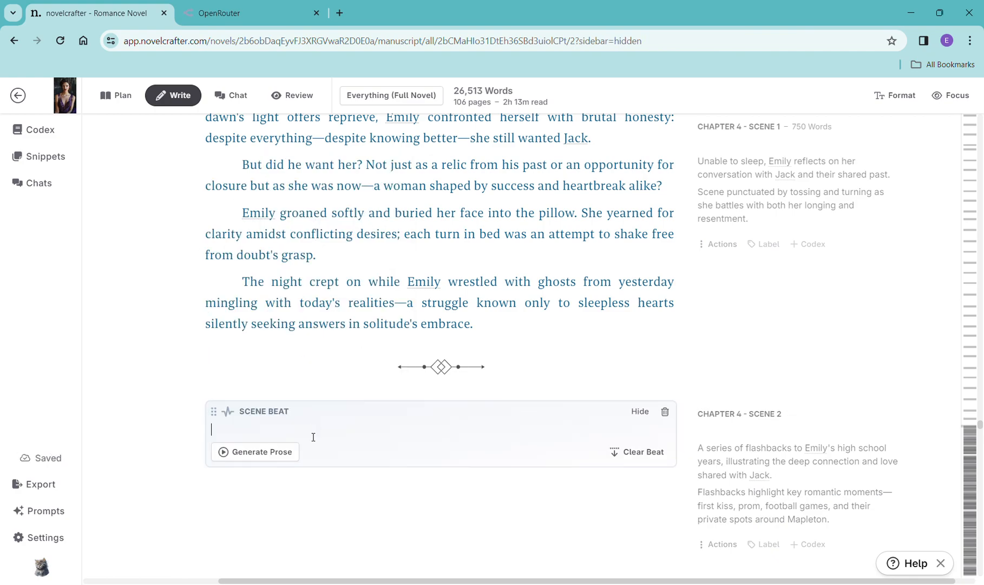
{"action": "key", "text": "ctrl+v"}
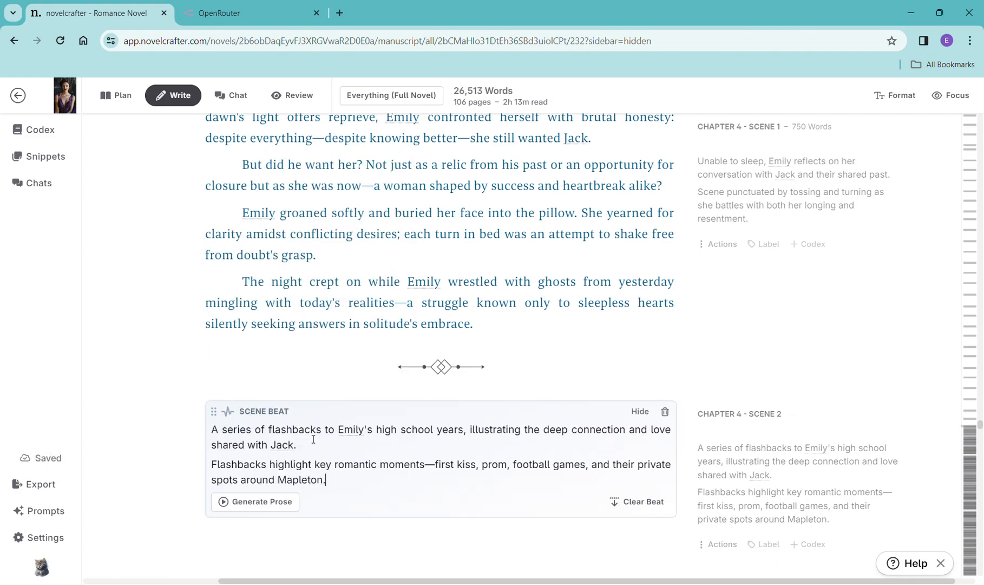
{"action": "left_click", "coordinate": [263, 503]}
{"action": "mouse_move", "coordinate": [367, 418]}
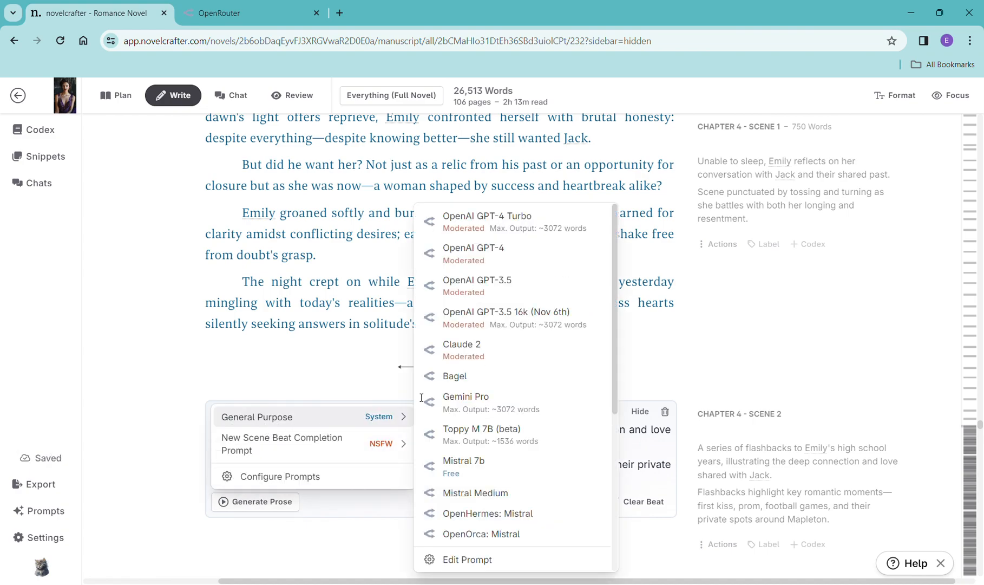
{"action": "left_click", "coordinate": [436, 217]}
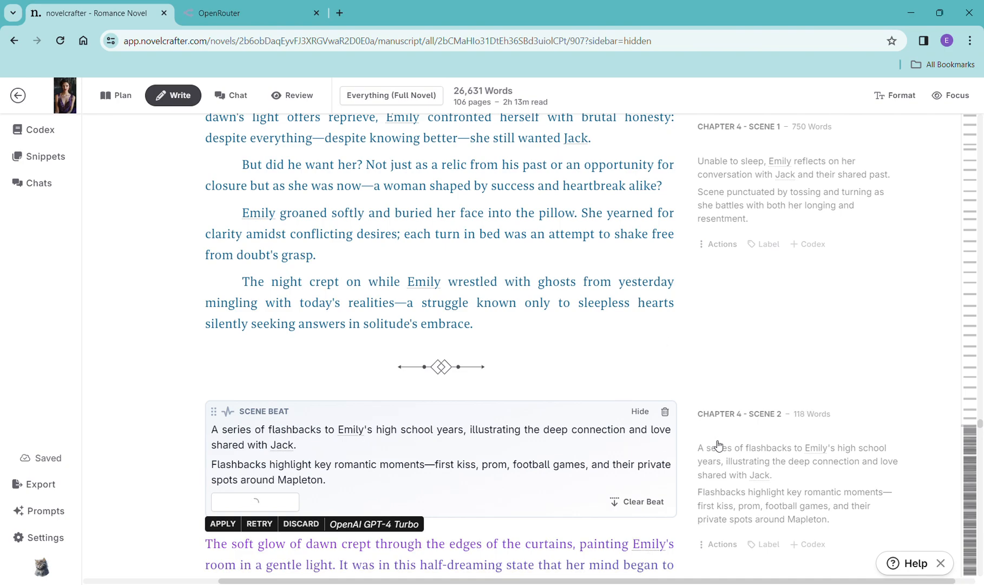
- Read the Chapter 4 Scene 2 prose as it generates
{"action": "scroll", "coordinate": [743, 472], "scroll_direction": "down", "scroll_amount": 1}
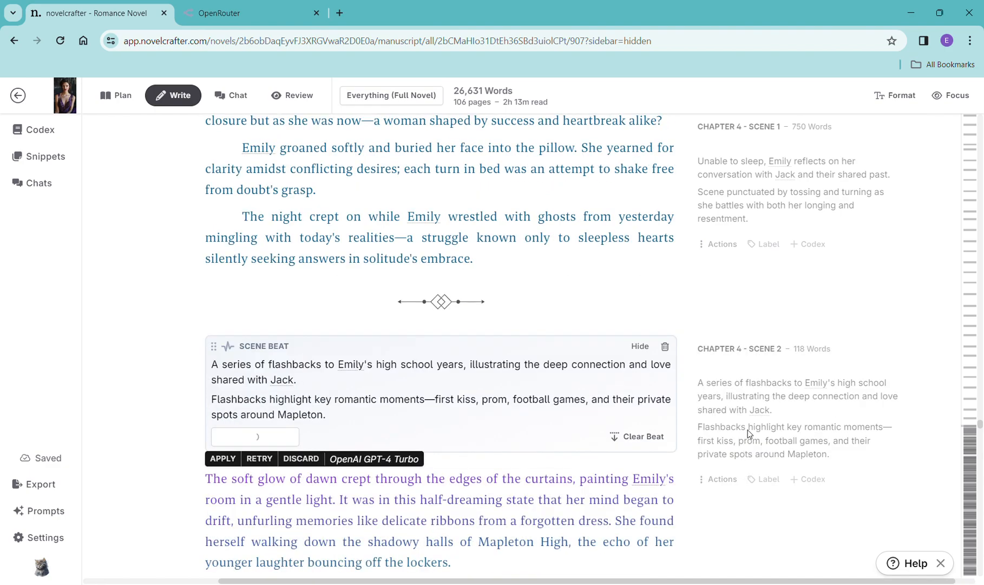
{"action": "scroll", "coordinate": [752, 427], "scroll_direction": "down", "scroll_amount": 4}
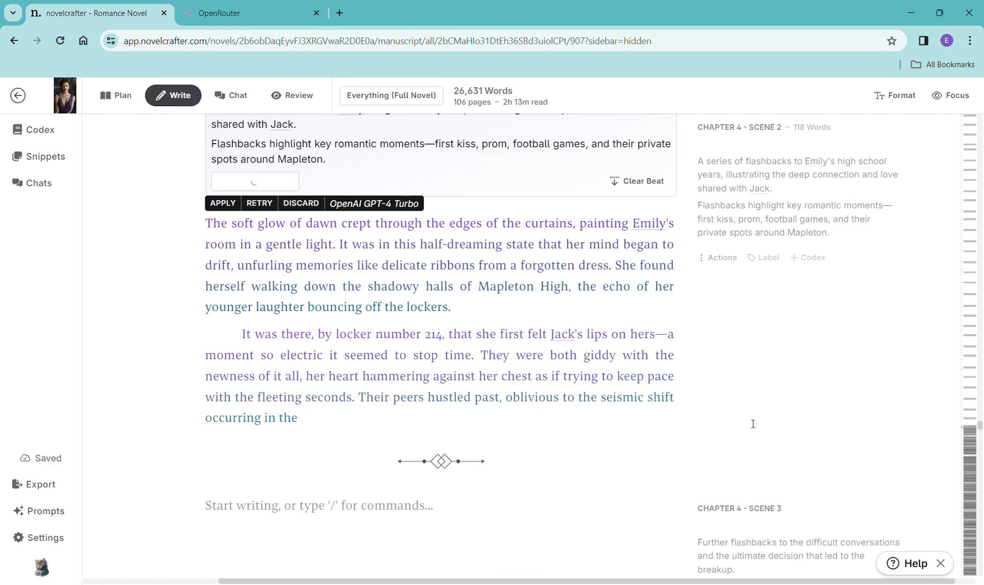
{"action": "scroll", "coordinate": [753, 423], "scroll_direction": "down", "scroll_amount": 5}
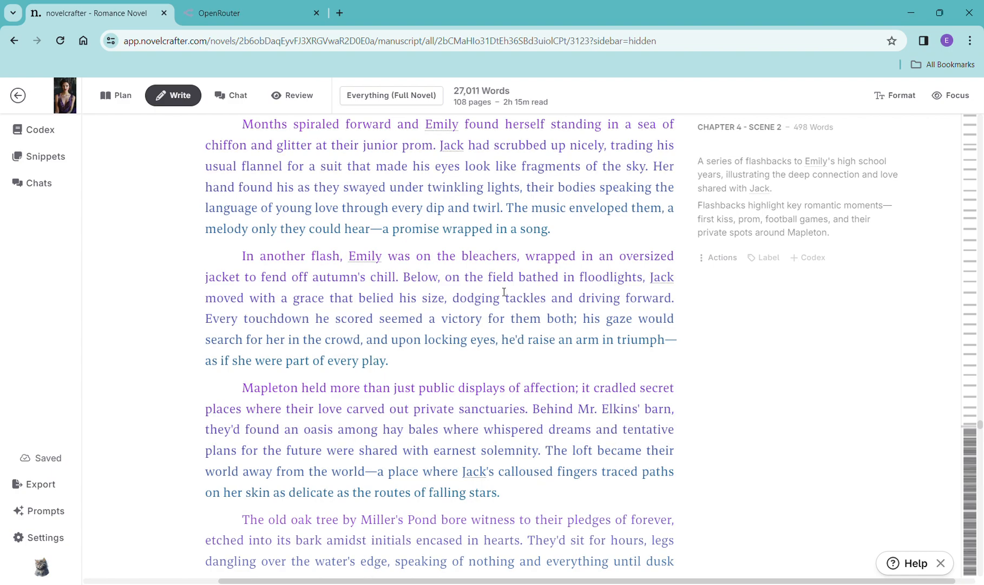
- Scroll through the finished Chapter 4 Scene 2 prose and glance at the empty Chapter 4 scenes below it
{"action": "scroll", "coordinate": [503, 216], "scroll_direction": "down", "scroll_amount": 1}
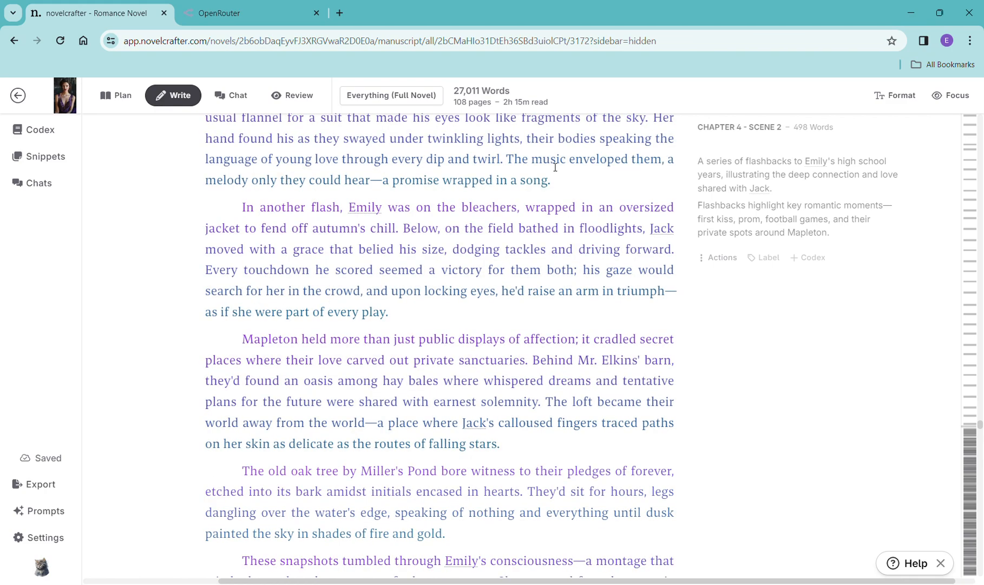
{"action": "scroll", "coordinate": [545, 184], "scroll_direction": "down", "scroll_amount": 3}
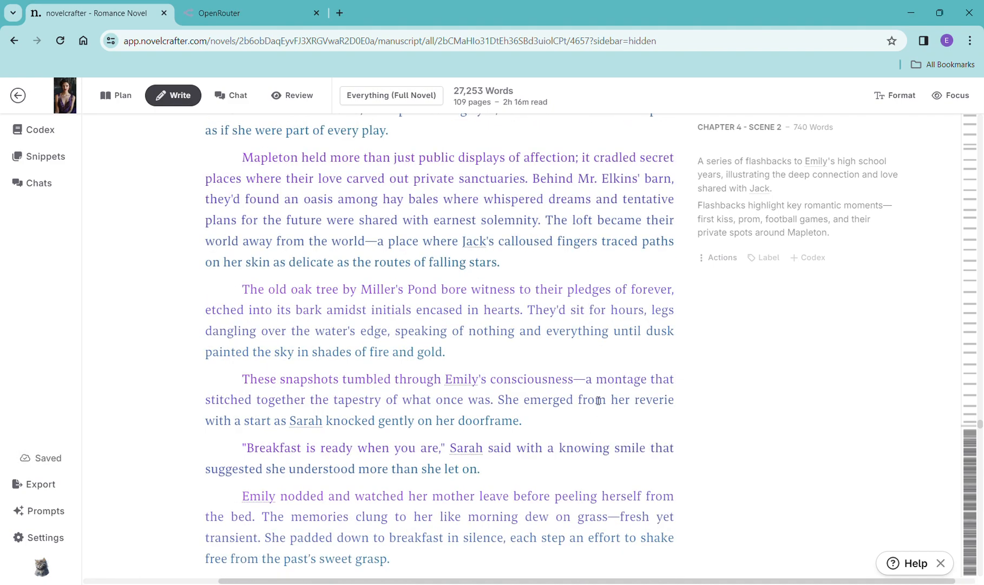
{"action": "scroll", "coordinate": [127, 459], "scroll_direction": "down", "scroll_amount": 4}
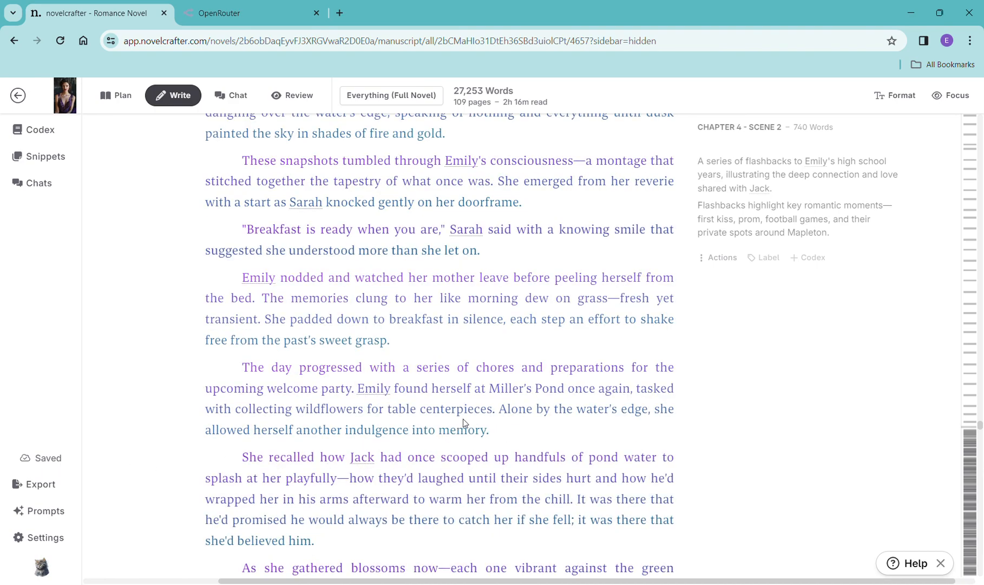
{"action": "scroll", "coordinate": [463, 420], "scroll_direction": "down", "scroll_amount": 6}
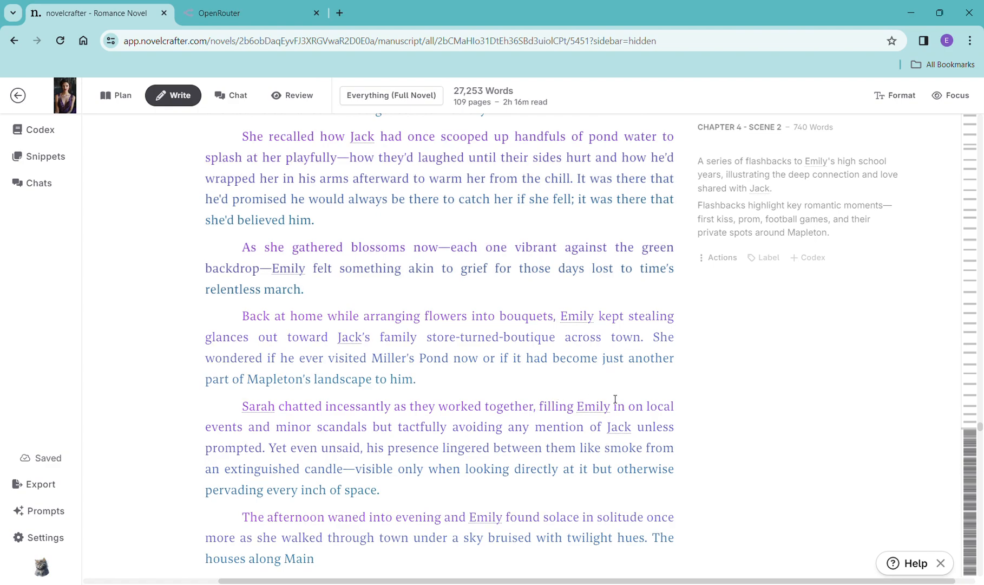
{"action": "scroll", "coordinate": [615, 400], "scroll_direction": "down", "scroll_amount": 7}
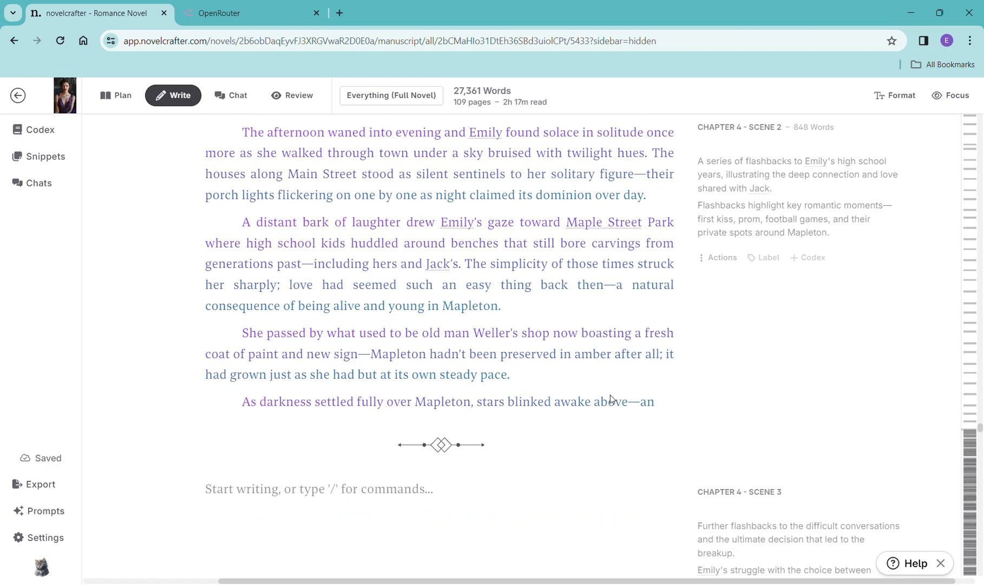
{"action": "scroll", "coordinate": [611, 399], "scroll_direction": "down", "scroll_amount": 20}
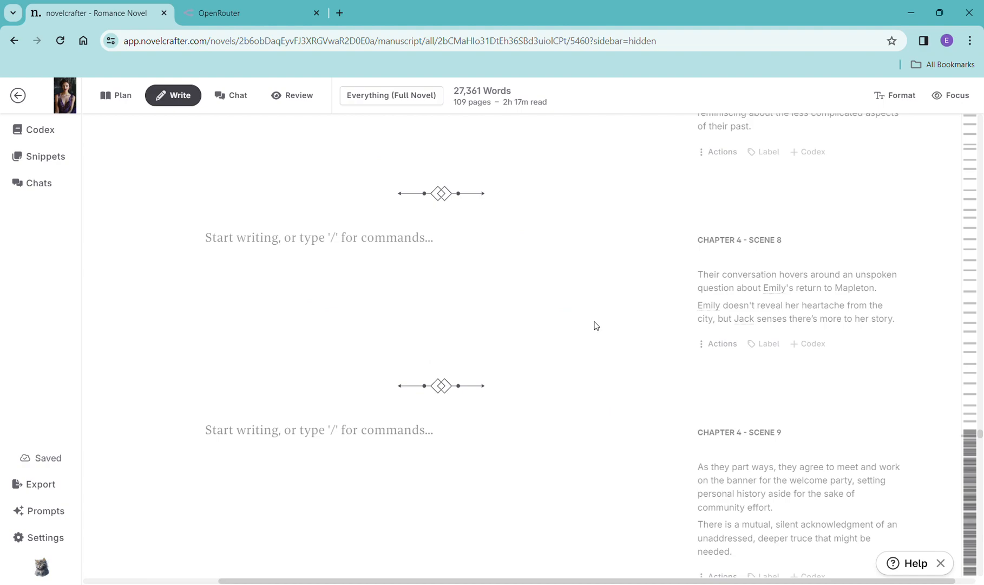
{"action": "scroll", "coordinate": [595, 306], "scroll_direction": "up", "scroll_amount": 6}
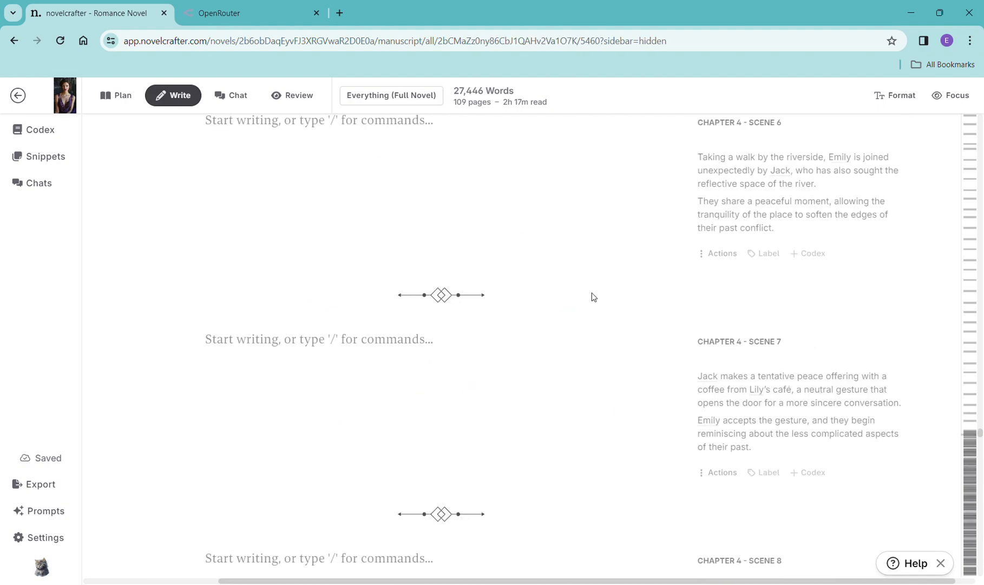
{"action": "scroll", "coordinate": [594, 297], "scroll_direction": "up", "scroll_amount": 4}
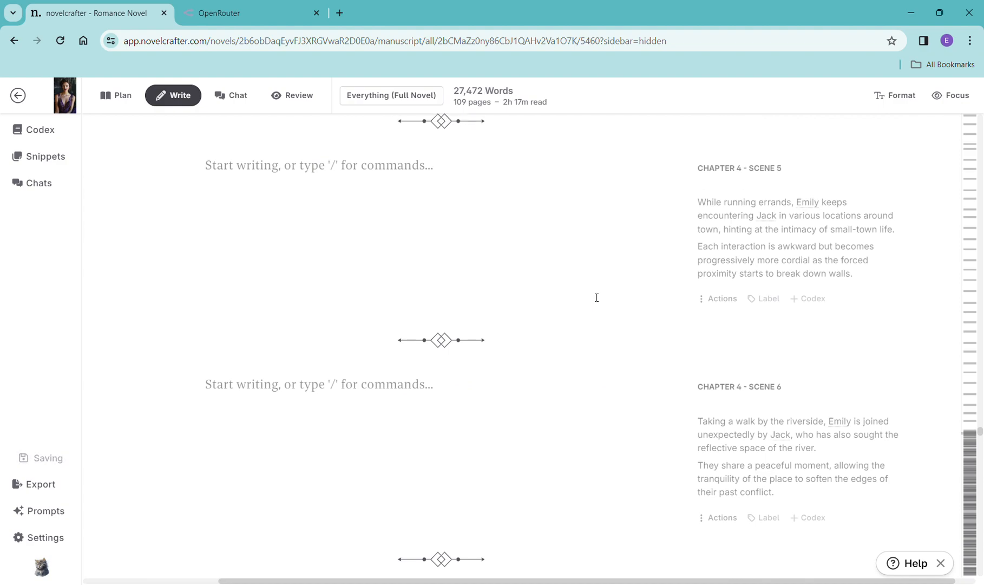
{"action": "scroll", "coordinate": [596, 297], "scroll_direction": "up", "scroll_amount": 15}
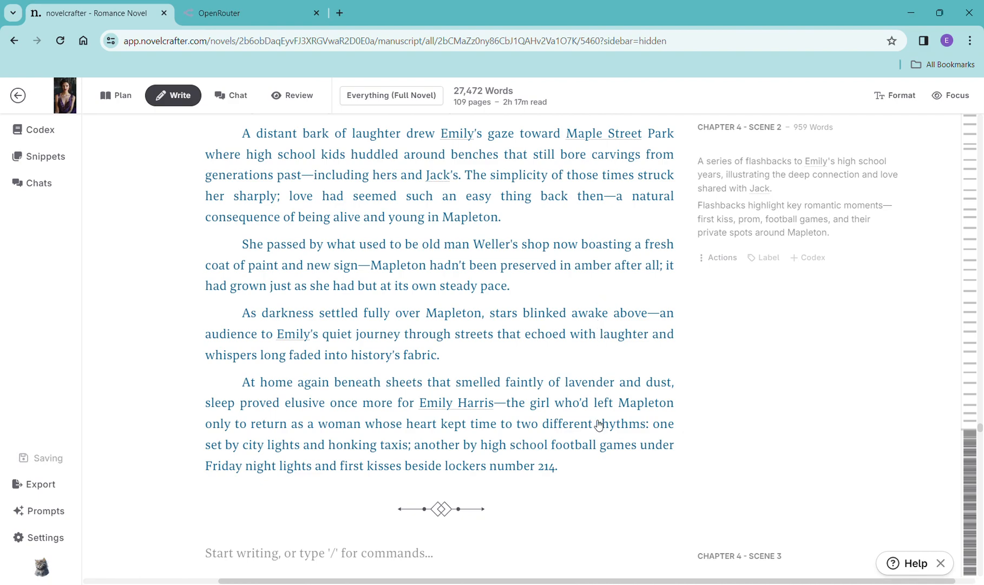
{"action": "scroll", "coordinate": [599, 425], "scroll_direction": "up", "scroll_amount": 8}
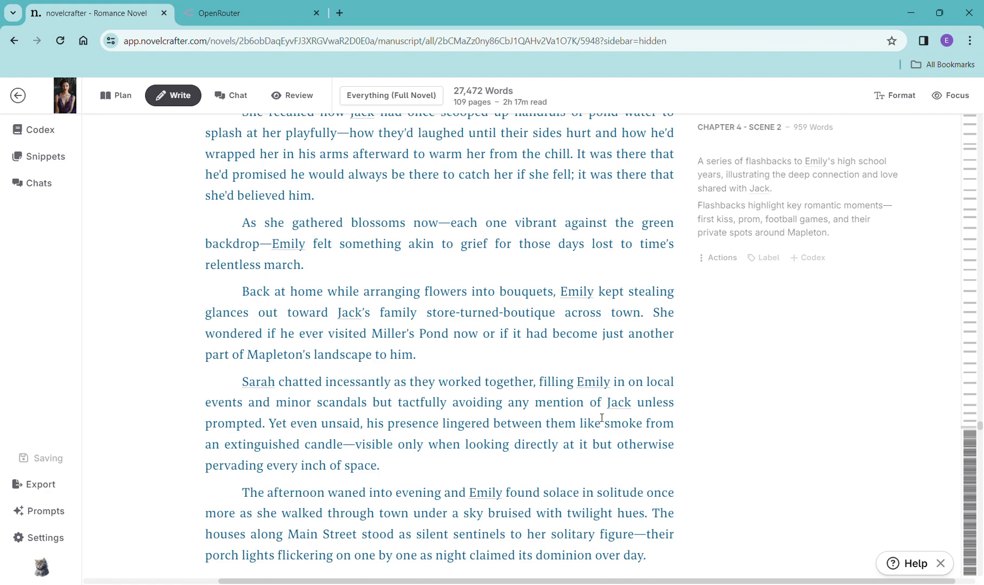
{"action": "scroll", "coordinate": [599, 418], "scroll_direction": "down", "scroll_amount": 1}
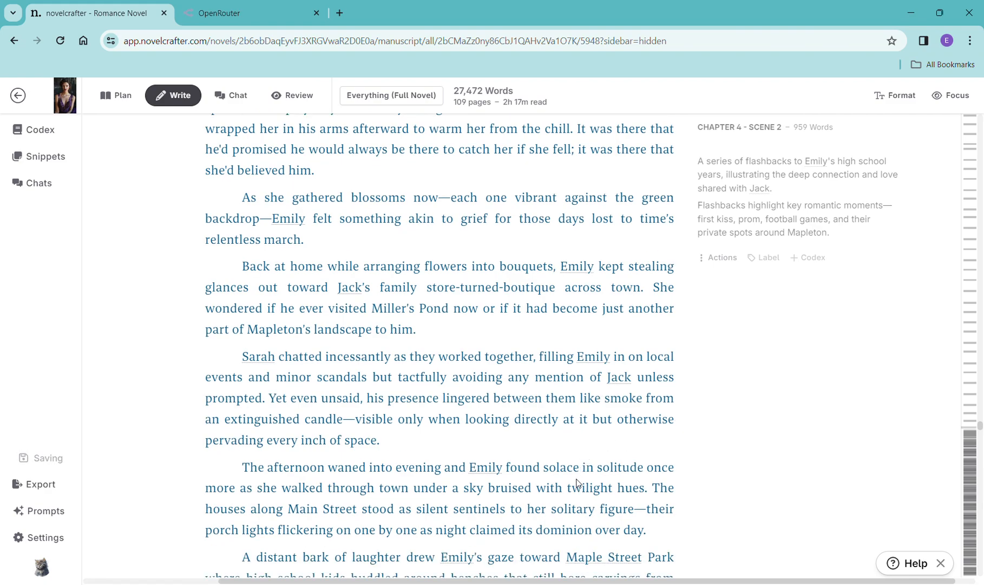
{"action": "scroll", "coordinate": [579, 479], "scroll_direction": "down", "scroll_amount": 10}
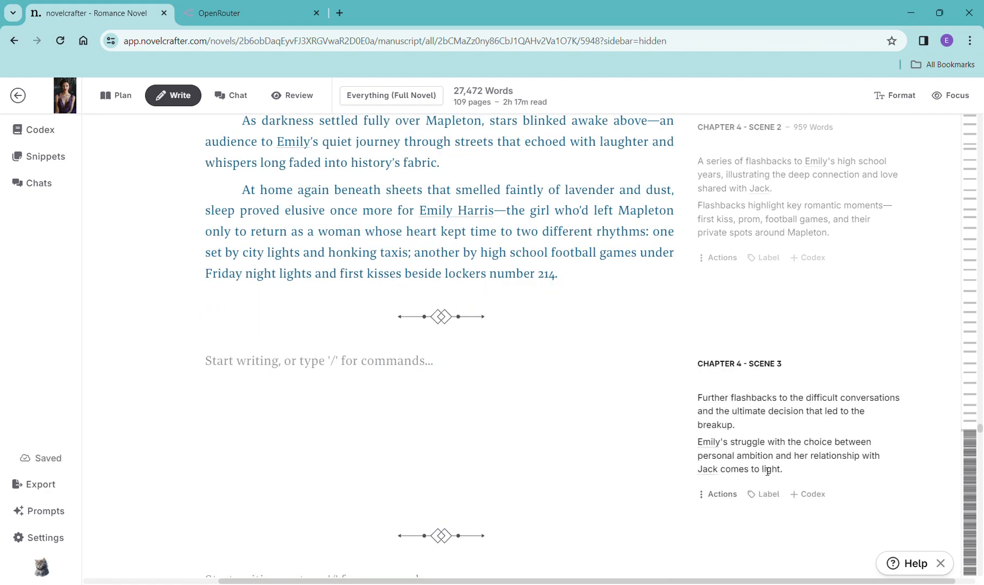
- Add a scene beat to Chapter 4 Scene 3 containing its synopsis and generate prose with OpenAI GPT-4 Turbo using the General Purpose prompt
{"action": "left_click_drag", "start_coordinate": [793, 478], "coordinate": [705, 404]}
{"action": "key", "text": "ctrl+c"}
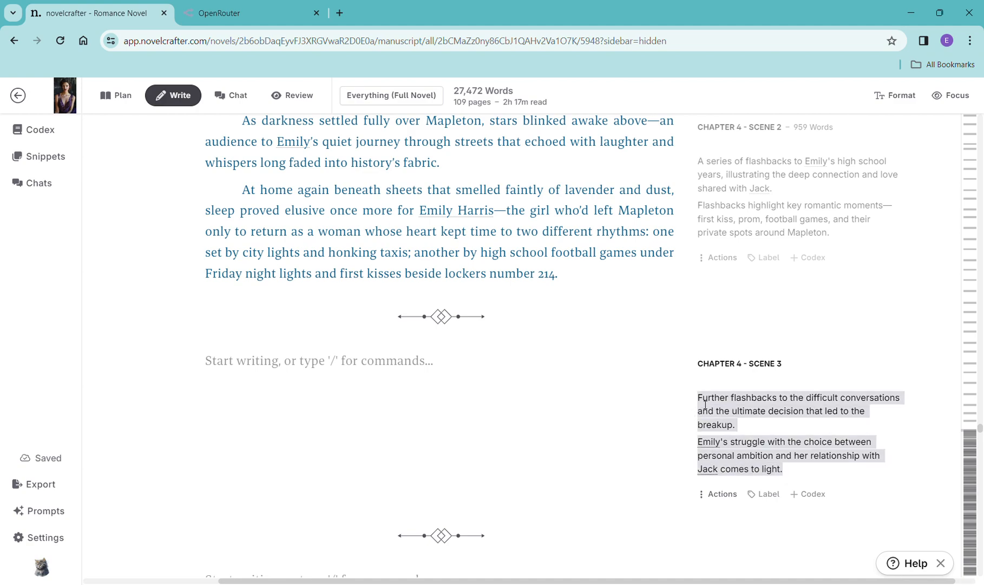
{"action": "left_click", "coordinate": [379, 360]}
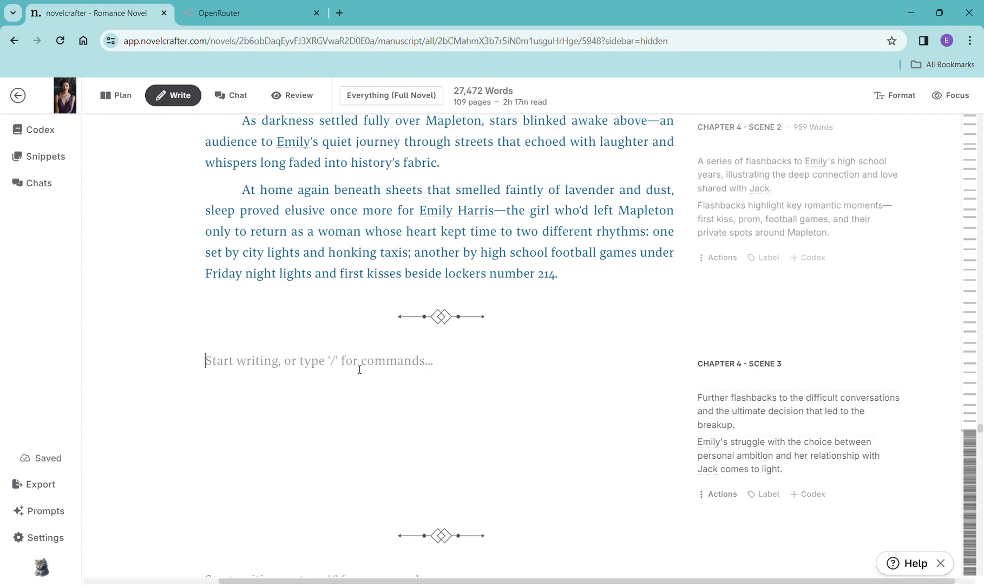
{"action": "type", "text": "/"}
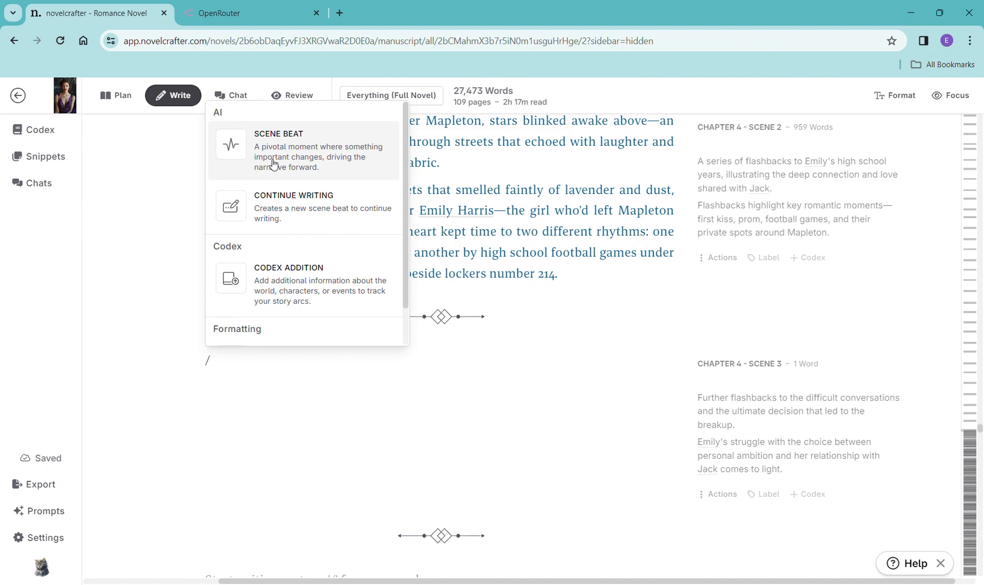
{"action": "left_click", "coordinate": [275, 165]}
{"action": "key", "text": "ctrl+v"}
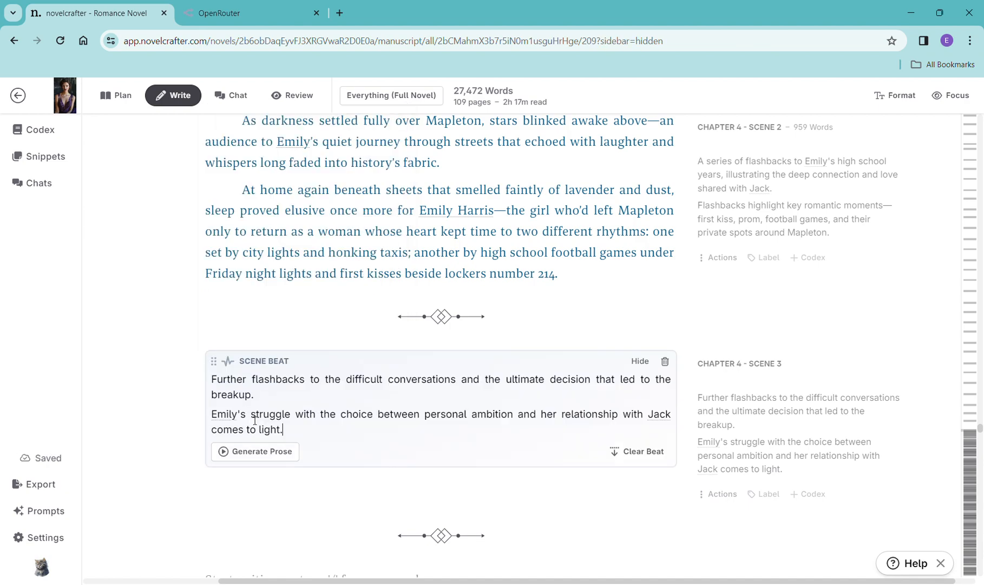
{"action": "left_click", "coordinate": [262, 452]}
{"action": "mouse_move", "coordinate": [307, 478]}
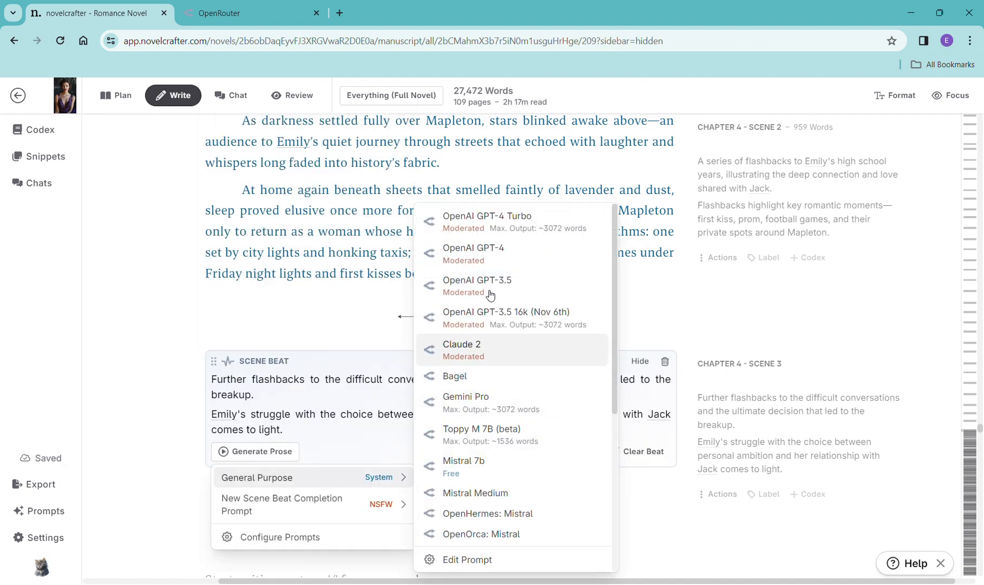
{"action": "left_click", "coordinate": [493, 223]}
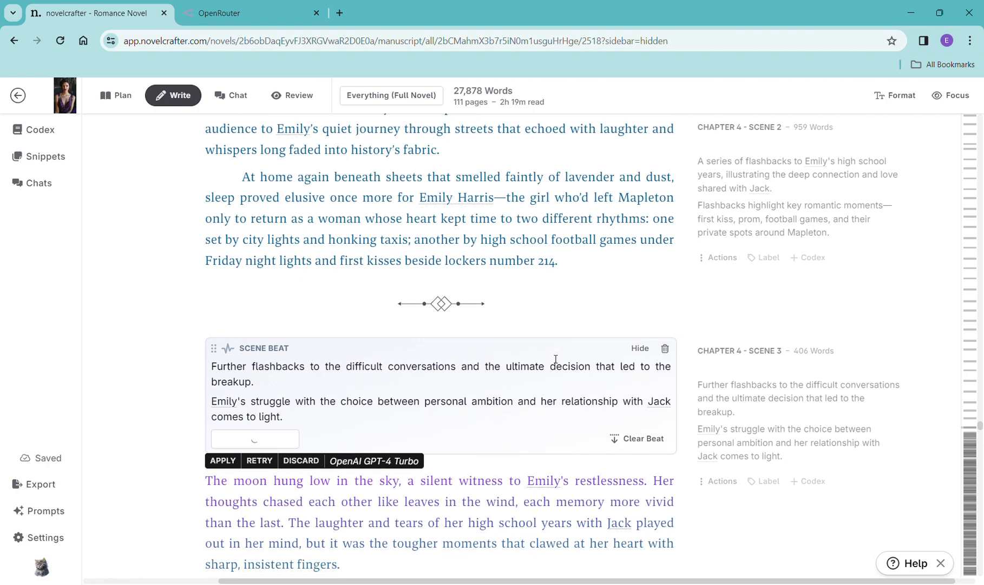
- Read through the generated Chapter 4 Scene 3 prose and the remaining empty Chapter 4 scenes
{"action": "scroll", "coordinate": [556, 359], "scroll_direction": "down", "scroll_amount": 5}
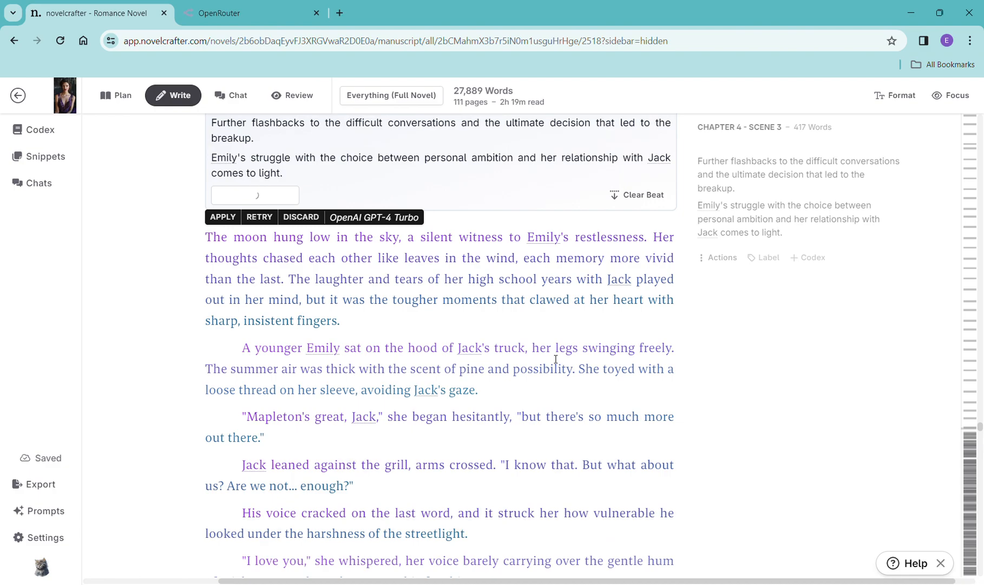
{"action": "scroll", "coordinate": [555, 359], "scroll_direction": "down", "scroll_amount": 6}
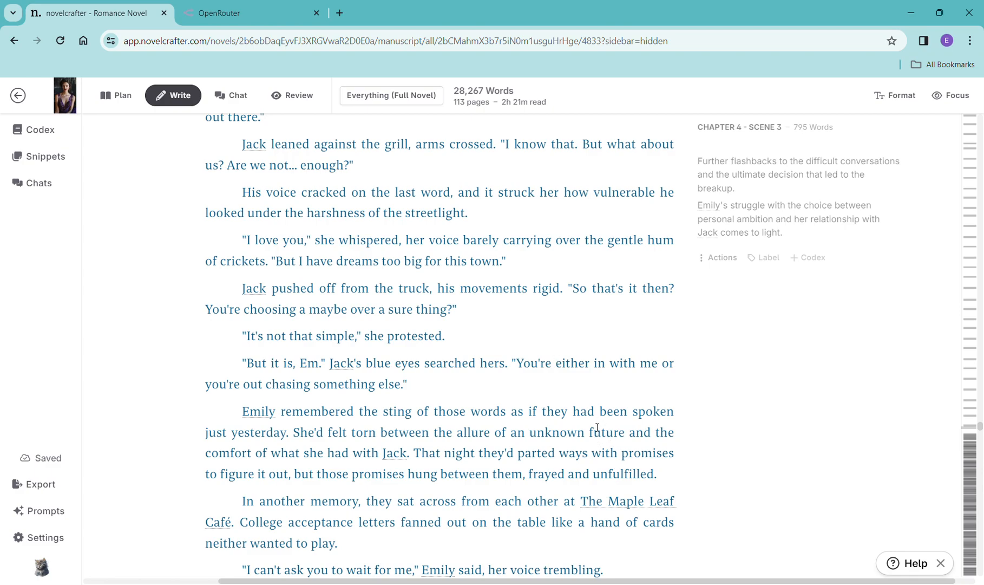
{"action": "scroll", "coordinate": [587, 411], "scroll_direction": "down", "scroll_amount": 1}
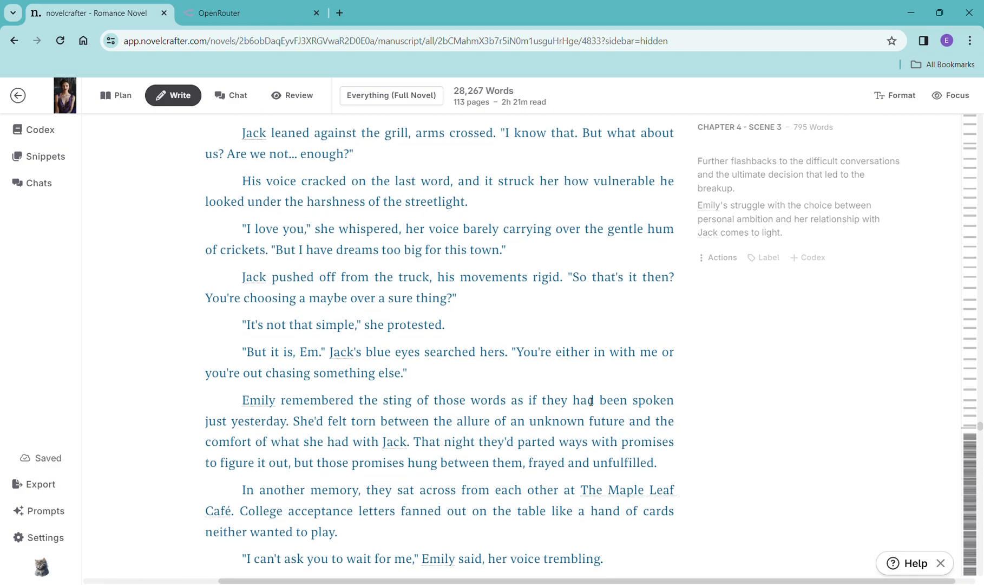
{"action": "scroll", "coordinate": [592, 400], "scroll_direction": "down", "scroll_amount": 5}
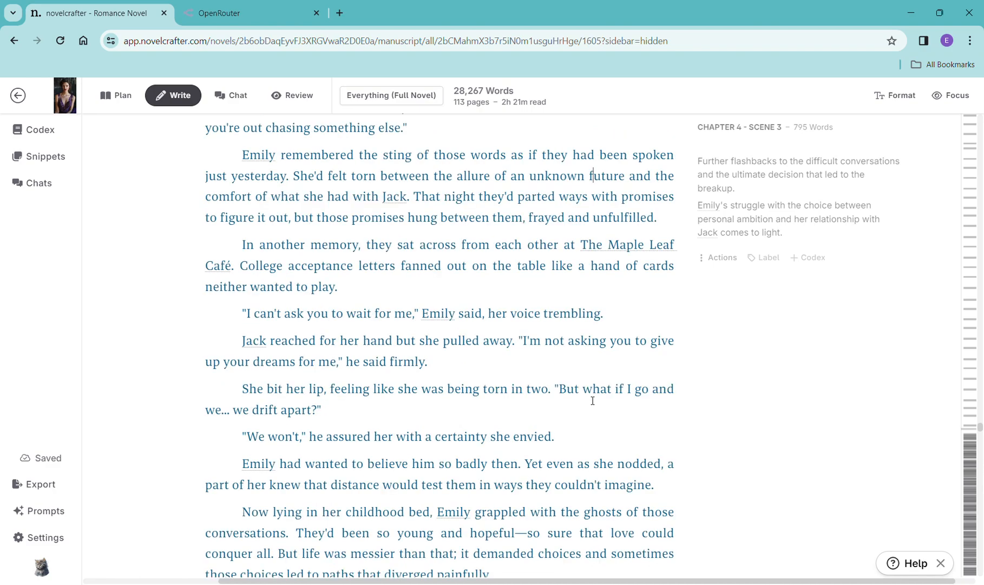
{"action": "scroll", "coordinate": [596, 395], "scroll_direction": "down", "scroll_amount": 5}
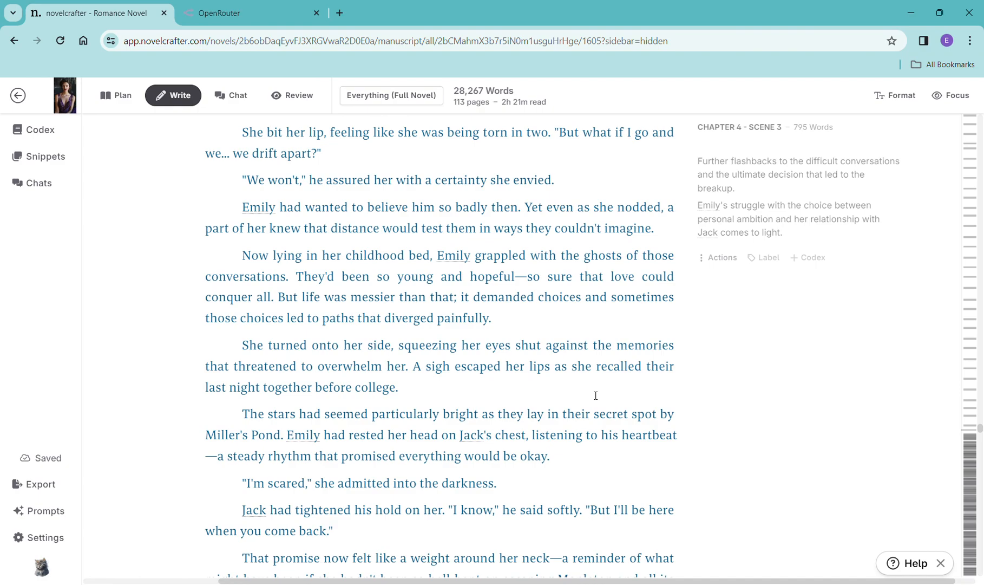
{"action": "scroll", "coordinate": [596, 395], "scroll_direction": "down", "scroll_amount": 6}
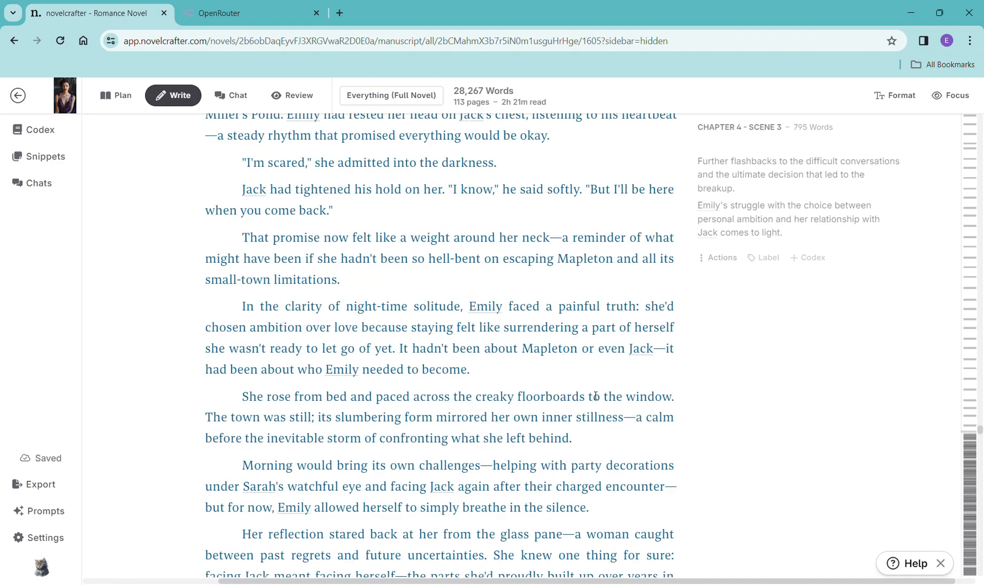
{"action": "scroll", "coordinate": [595, 395], "scroll_direction": "down", "scroll_amount": 6}
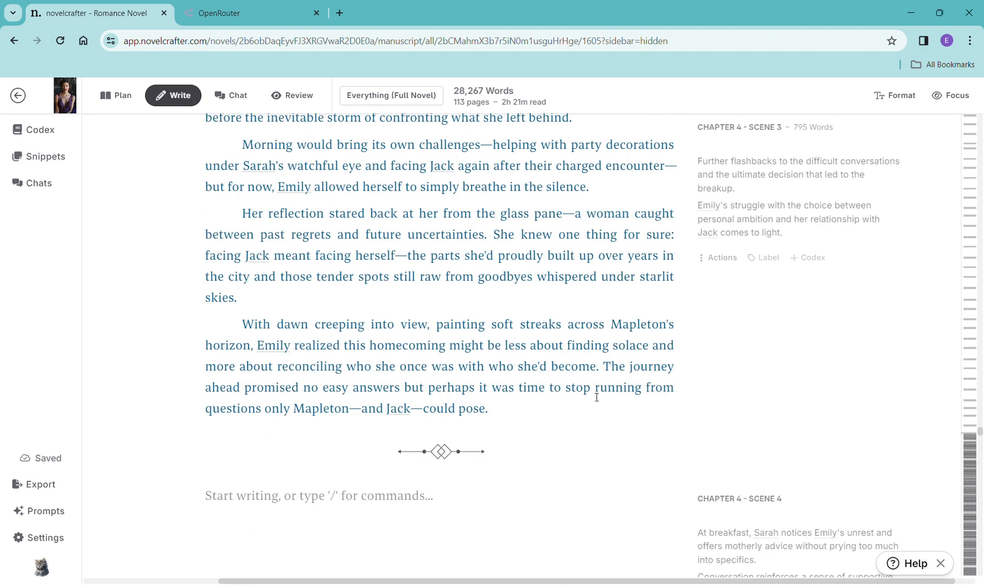
{"action": "scroll", "coordinate": [597, 397], "scroll_direction": "down", "scroll_amount": 6}
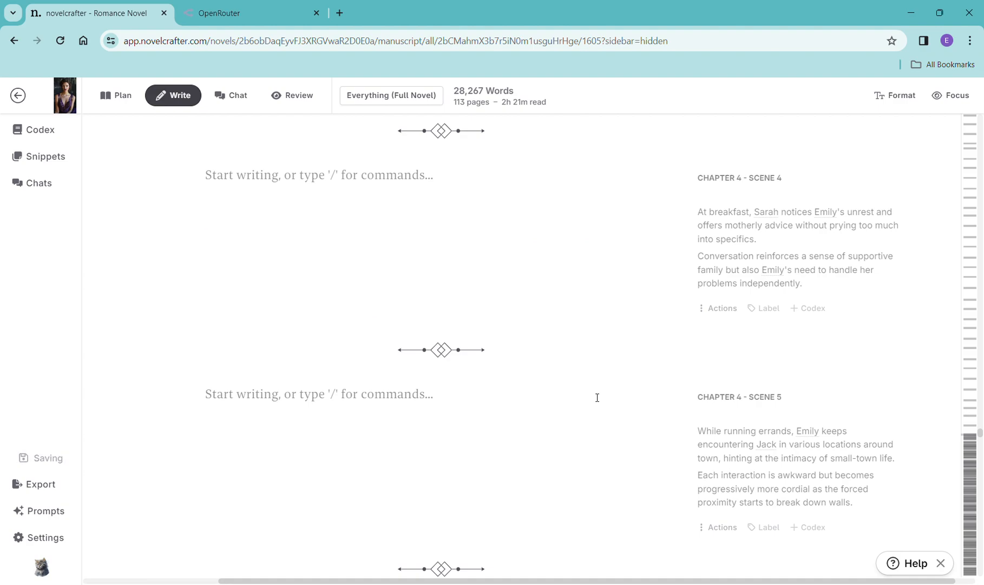
{"action": "scroll", "coordinate": [597, 398], "scroll_direction": "down", "scroll_amount": 1}
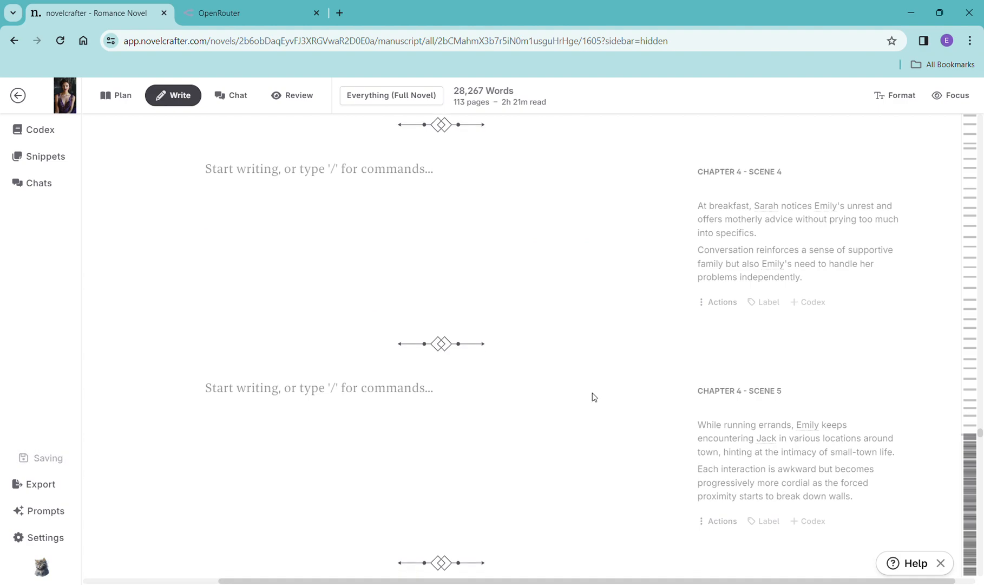
{"action": "scroll", "coordinate": [664, 279], "scroll_direction": "down", "scroll_amount": 1}
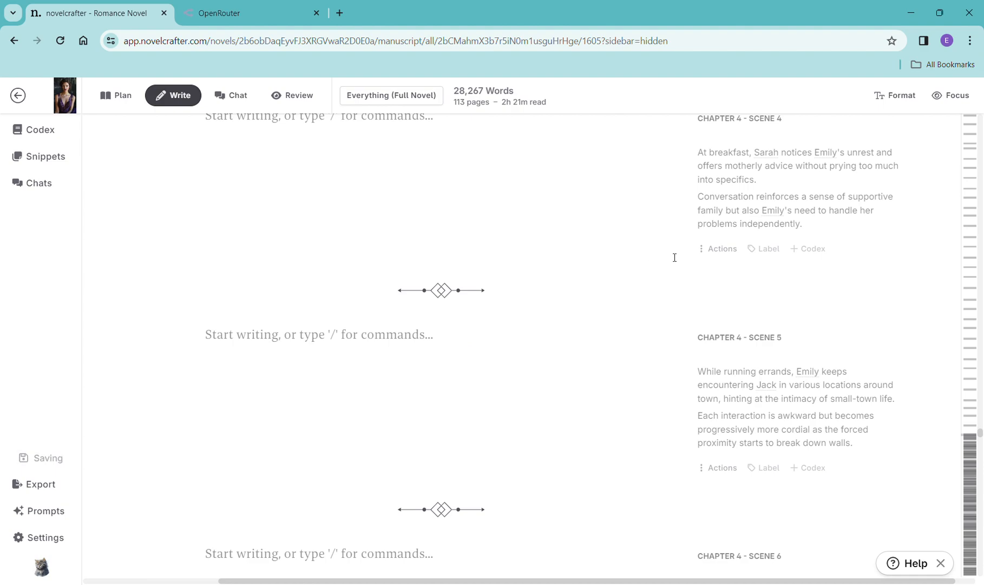
{"action": "scroll", "coordinate": [689, 292], "scroll_direction": "up", "scroll_amount": 10}
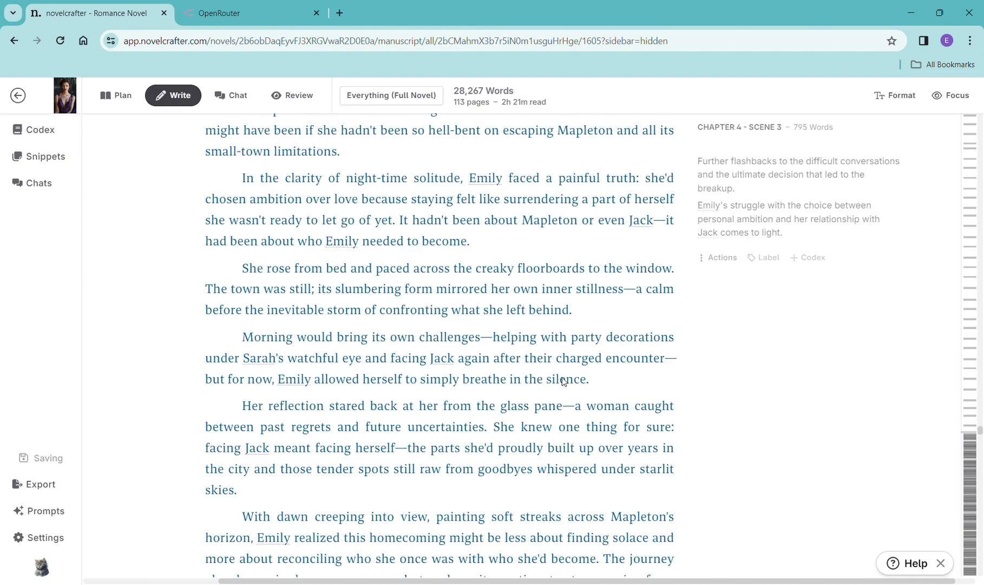
{"action": "scroll", "coordinate": [577, 371], "scroll_direction": "up", "scroll_amount": 5}
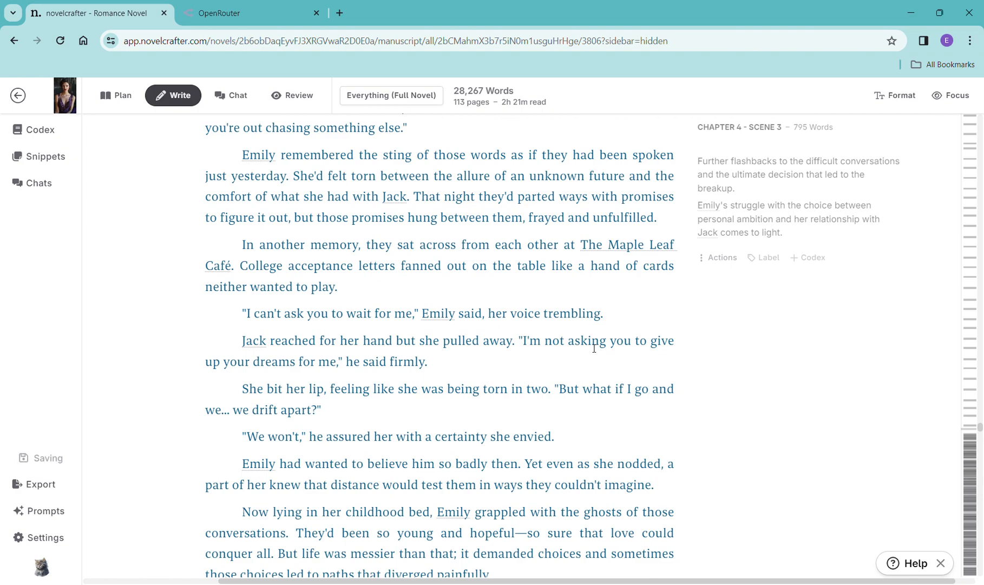
{"action": "scroll", "coordinate": [597, 345], "scroll_direction": "down", "scroll_amount": 7}
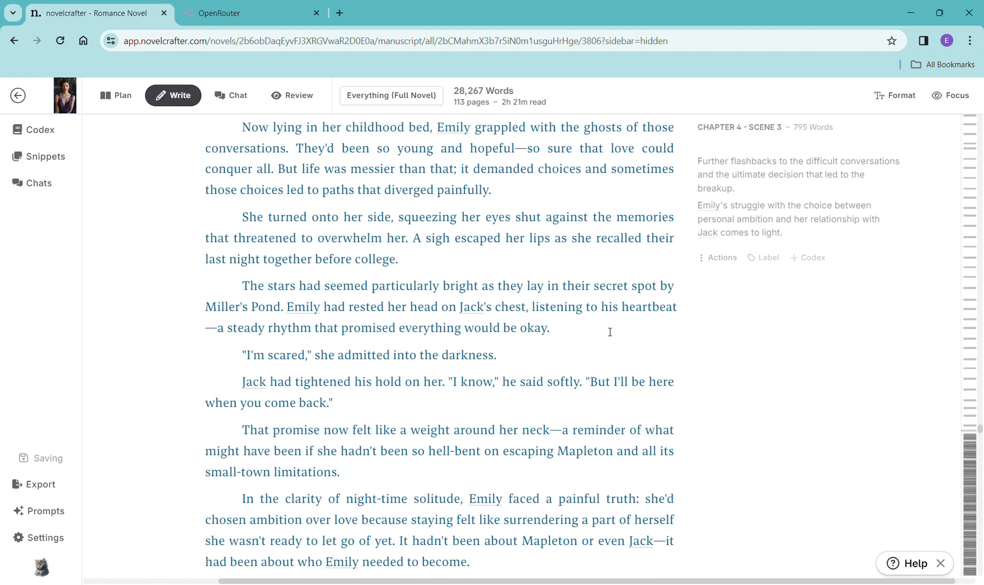
{"action": "scroll", "coordinate": [610, 331], "scroll_direction": "down", "scroll_amount": 6}
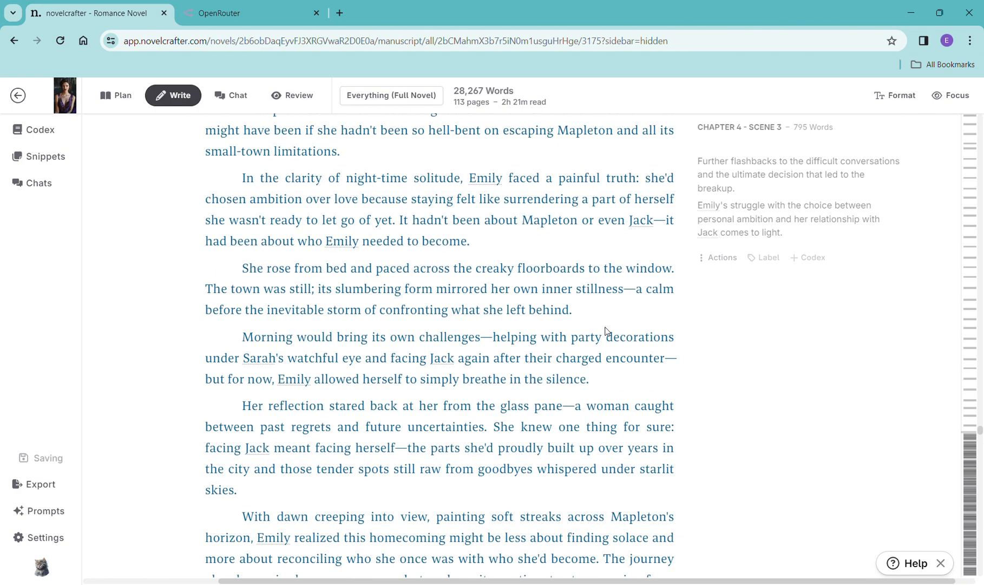
{"action": "scroll", "coordinate": [587, 369], "scroll_direction": "down", "scroll_amount": 8}
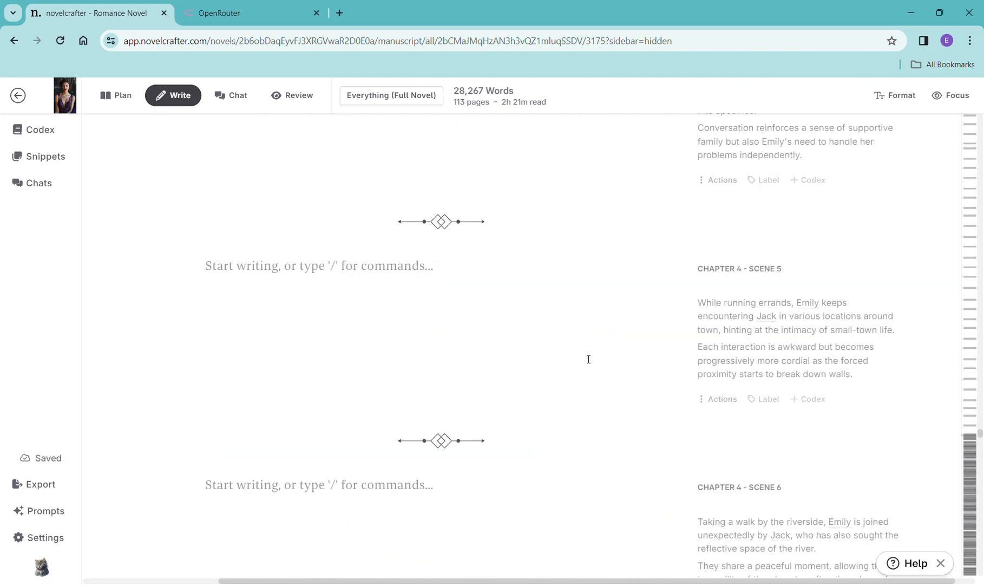
{"action": "scroll", "coordinate": [588, 359], "scroll_direction": "down", "scroll_amount": 10}
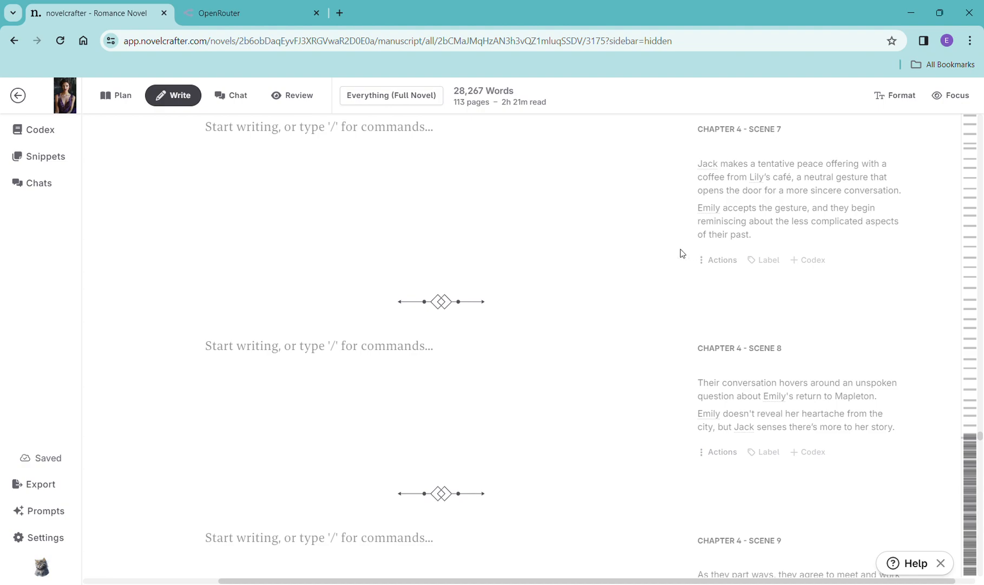
{"action": "scroll", "coordinate": [682, 252], "scroll_direction": "up", "scroll_amount": 6}
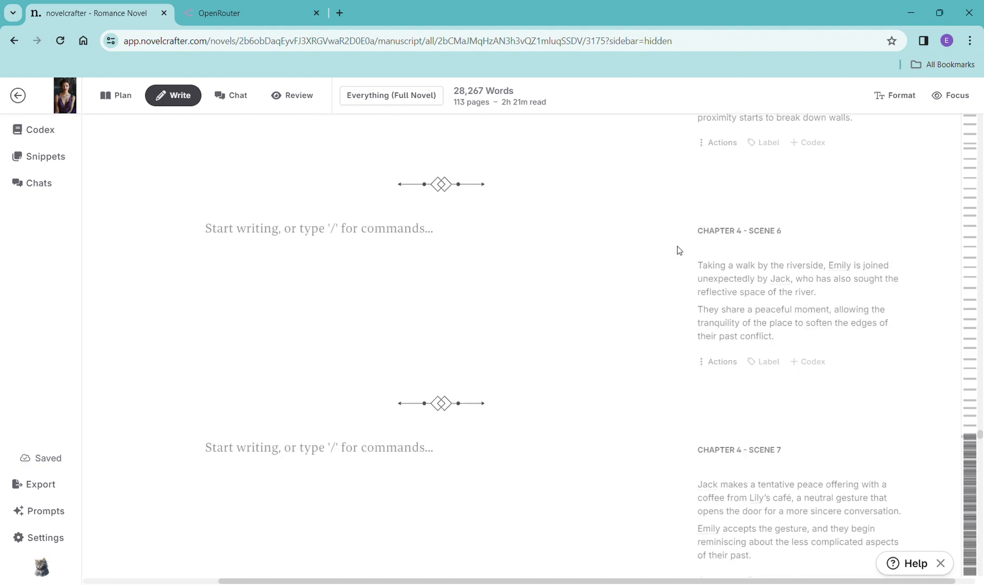
- Scroll back through the generated Chapter 4 Scene 3 prose to review it
{"action": "scroll", "coordinate": [678, 246], "scroll_direction": "up", "scroll_amount": 3}
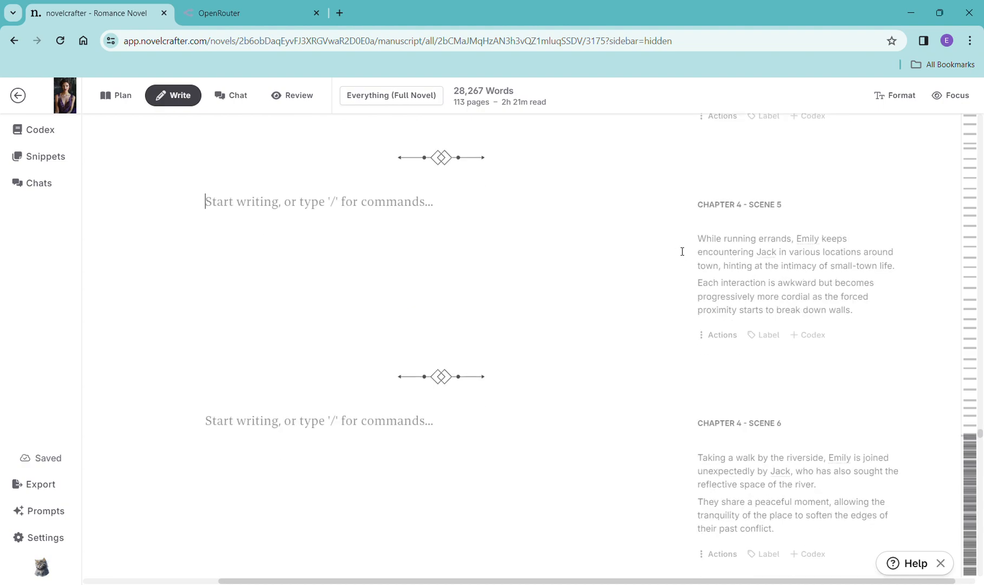
{"action": "scroll", "coordinate": [682, 252], "scroll_direction": "up", "scroll_amount": 10}
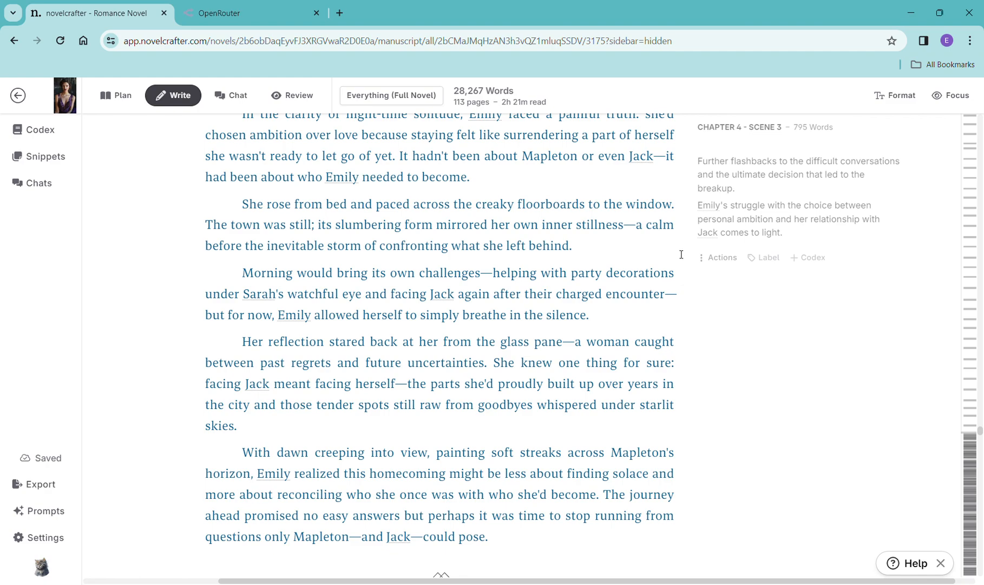
{"action": "scroll", "coordinate": [642, 358], "scroll_direction": "up", "scroll_amount": 1}
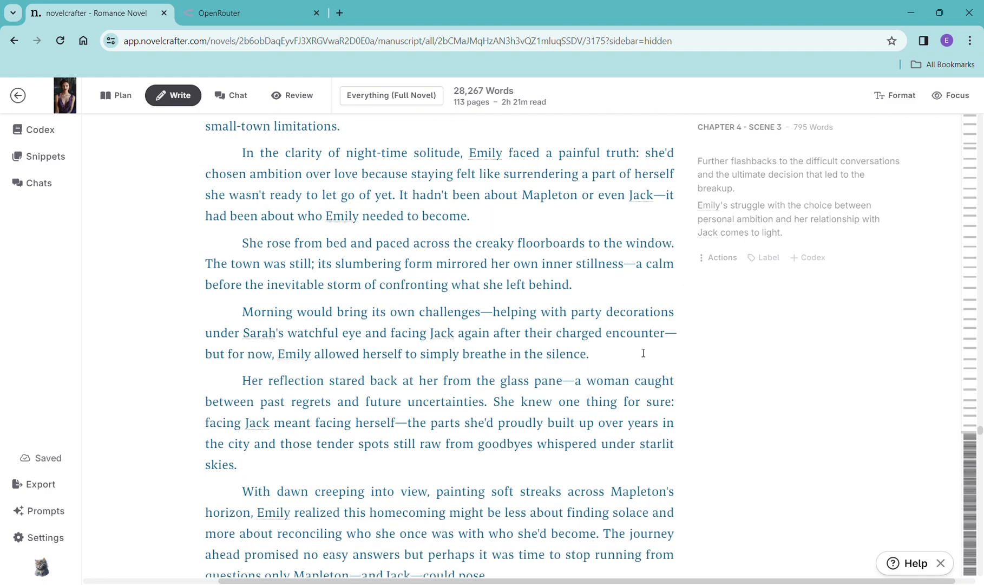
{"action": "scroll", "coordinate": [645, 350], "scroll_direction": "up", "scroll_amount": 10}
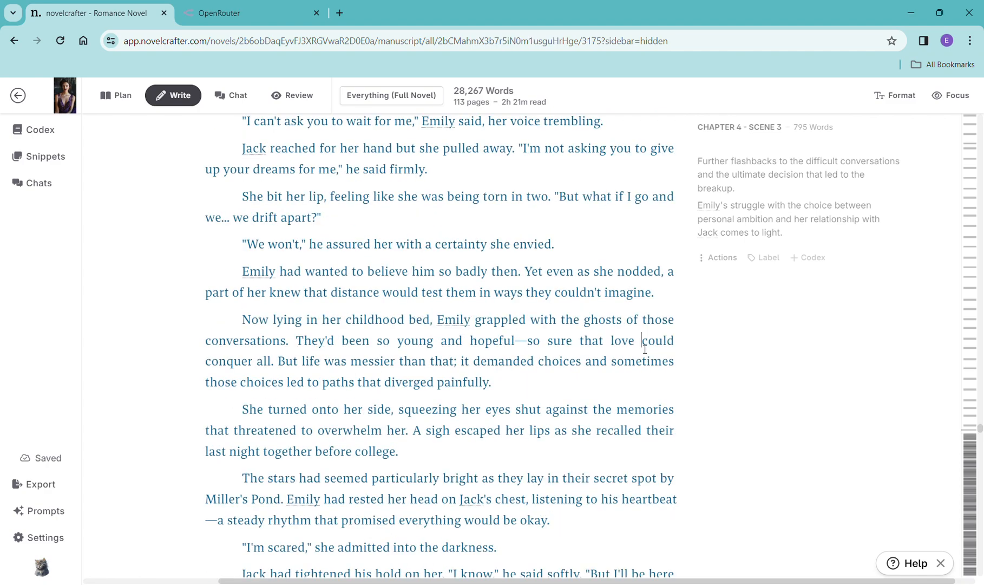
{"action": "scroll", "coordinate": [645, 349], "scroll_direction": "down", "scroll_amount": 6}
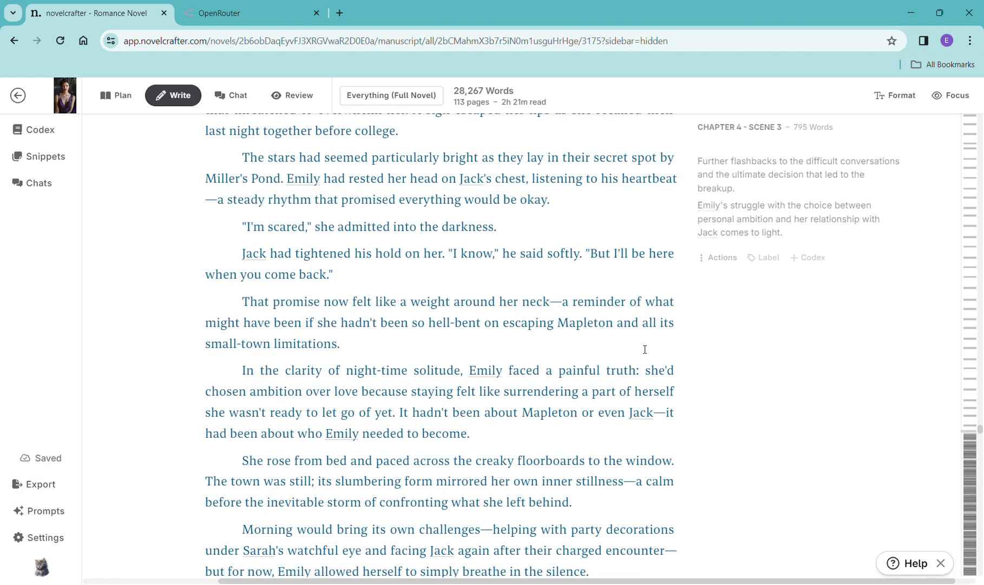
{"action": "scroll", "coordinate": [645, 349], "scroll_direction": "up", "scroll_amount": 2}
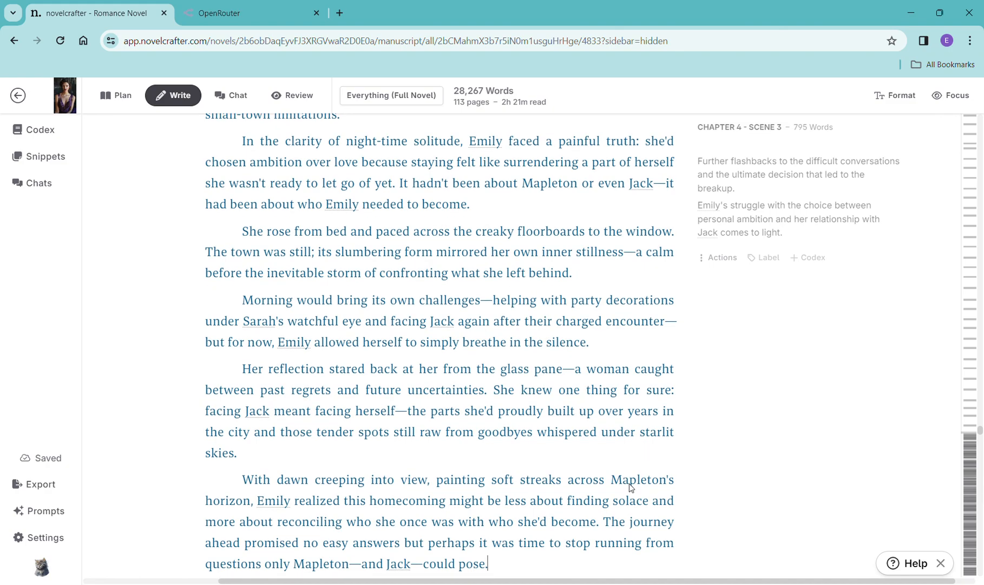
{"action": "scroll", "coordinate": [635, 479], "scroll_direction": "down", "scroll_amount": 2}
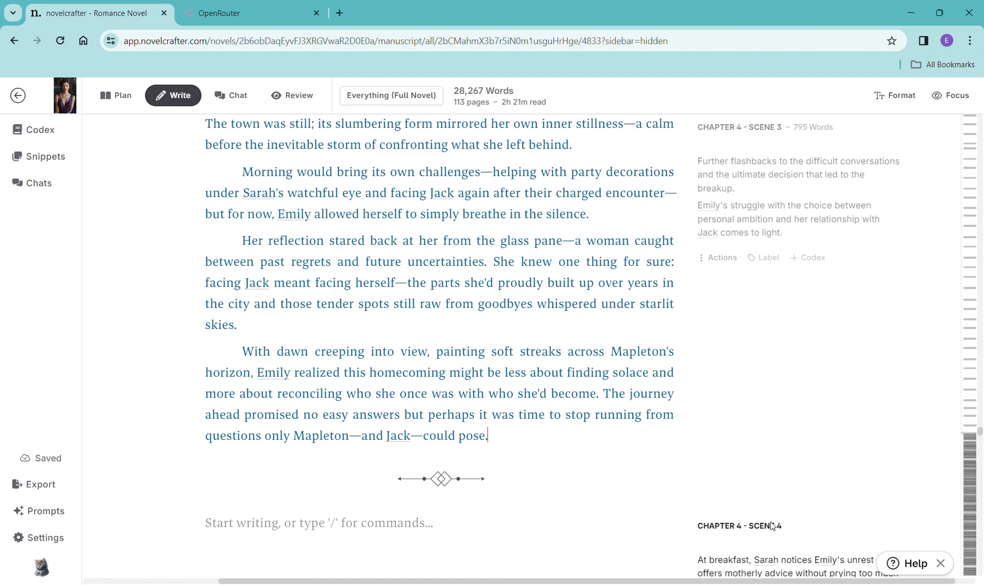
- Add a scene beat to Chapter 4 Scene 4 containing its copied synopsis and generate prose with OpenAI GPT-4 Turbo using the General Purpose prompt
{"action": "left_click", "coordinate": [713, 563]}
{"action": "scroll", "coordinate": [645, 556], "scroll_direction": "down", "scroll_amount": 2}
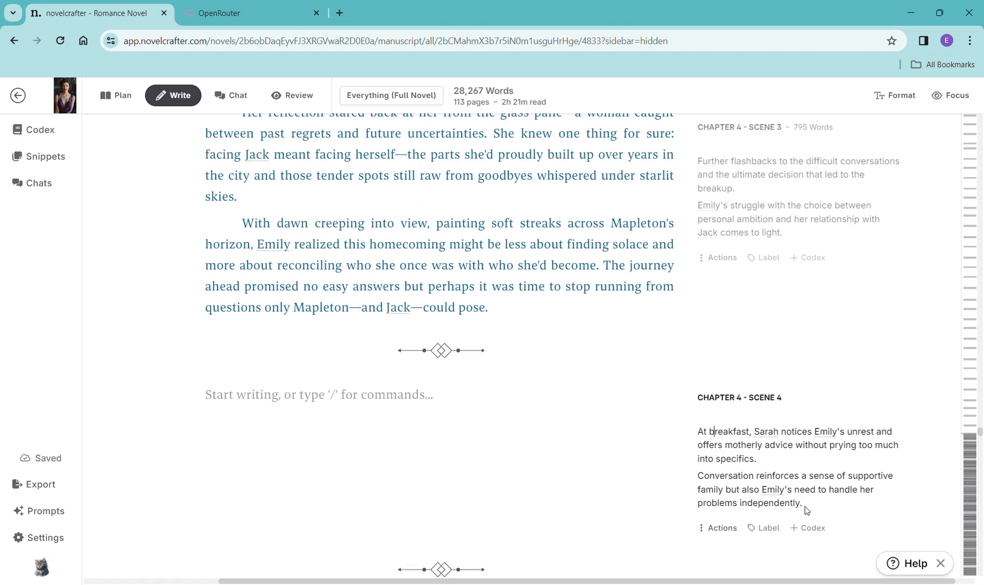
{"action": "scroll", "coordinate": [808, 506], "scroll_direction": "down", "scroll_amount": 3}
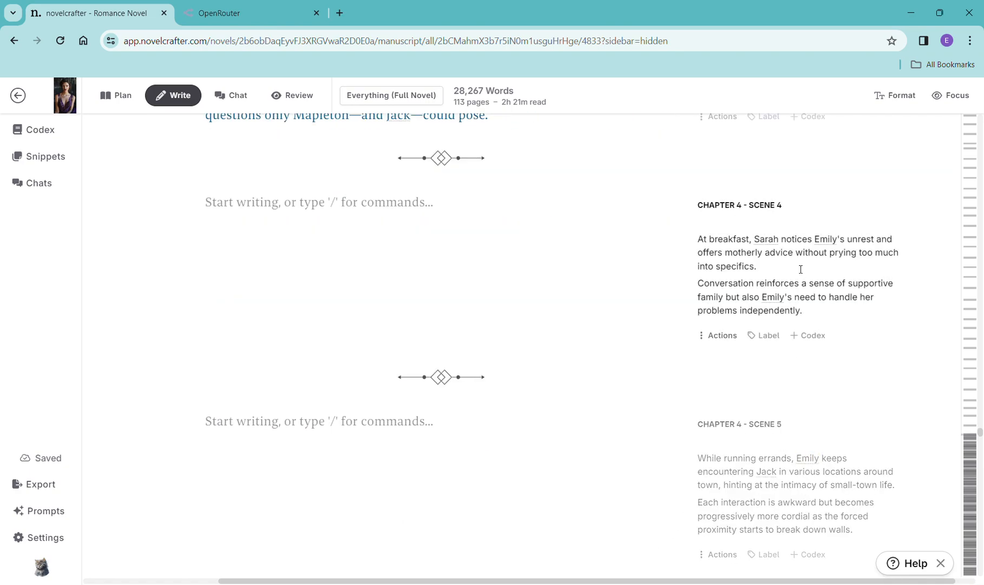
{"action": "left_click", "coordinate": [815, 317]}
{"action": "left_click_drag", "start_coordinate": [815, 317], "coordinate": [693, 240]}
{"action": "key", "text": "ctrl+c"}
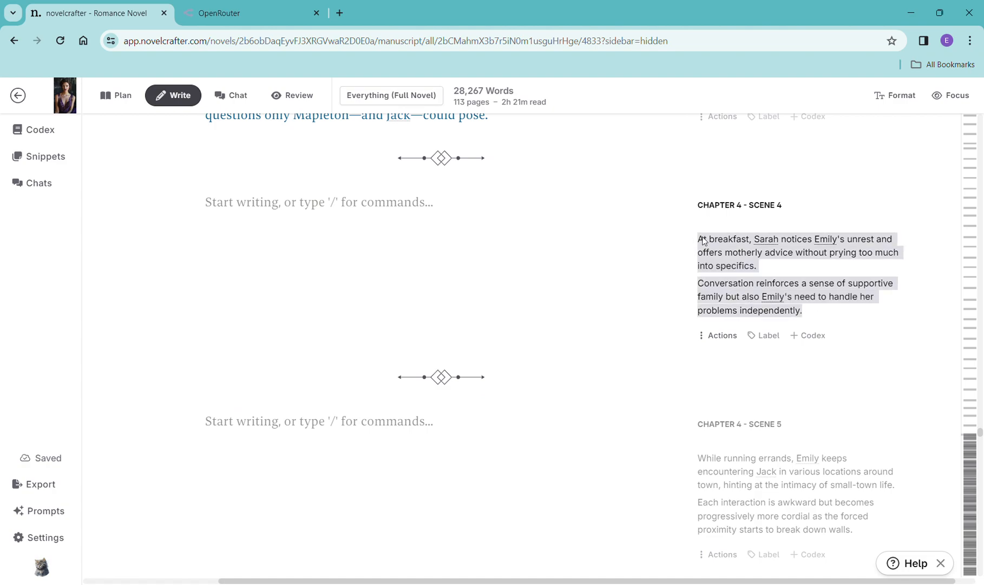
{"action": "left_click", "coordinate": [358, 215]}
{"action": "type", "text": "/"}
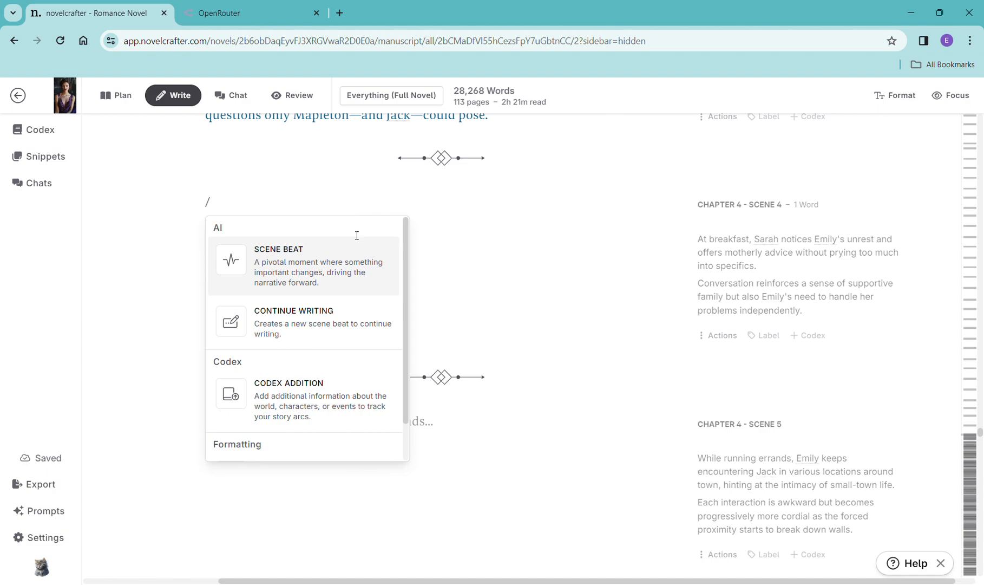
{"action": "left_click", "coordinate": [327, 254]}
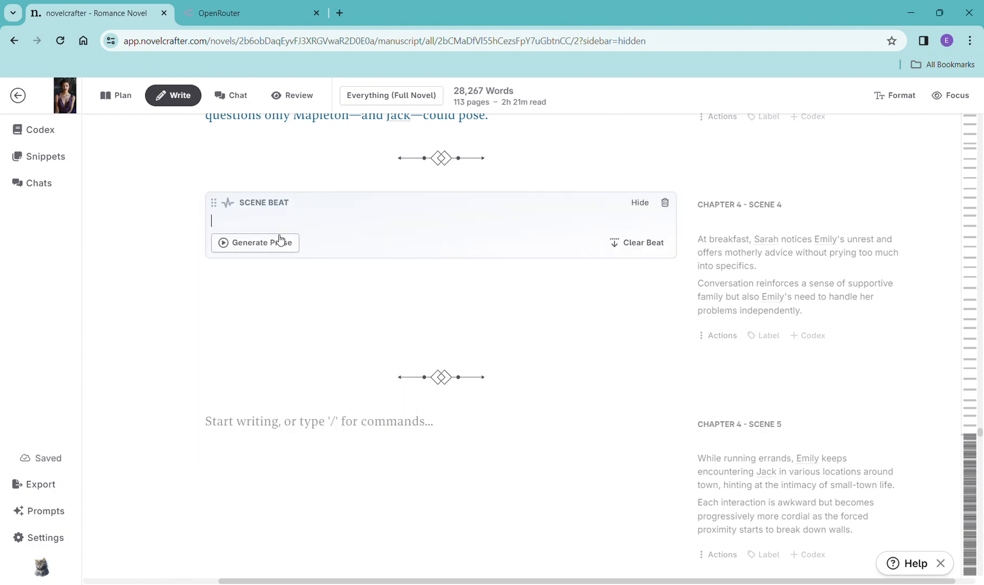
{"action": "key", "text": "ctrl+v"}
{"action": "left_click", "coordinate": [272, 293]}
{"action": "mouse_move", "coordinate": [296, 319]}
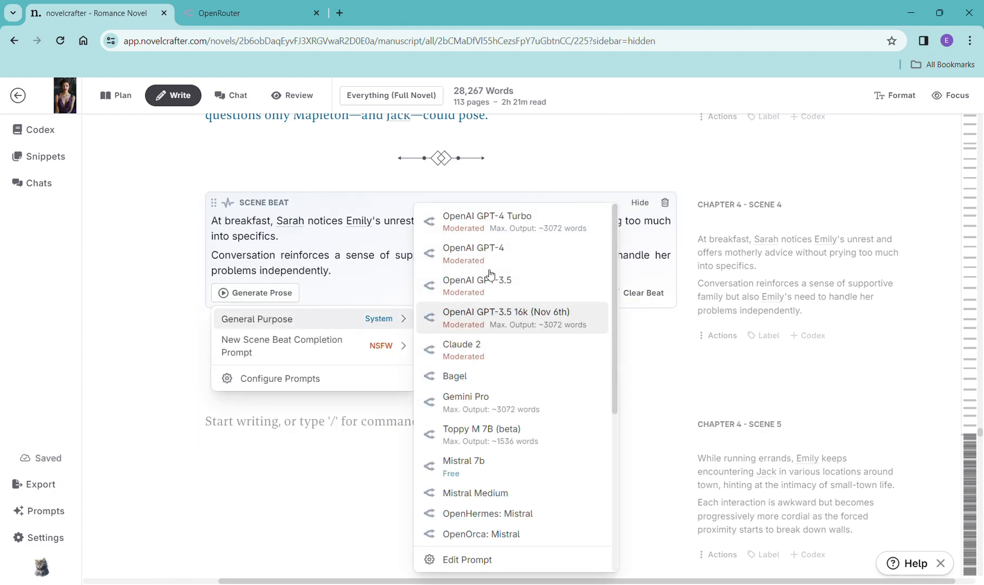
{"action": "left_click", "coordinate": [509, 218]}
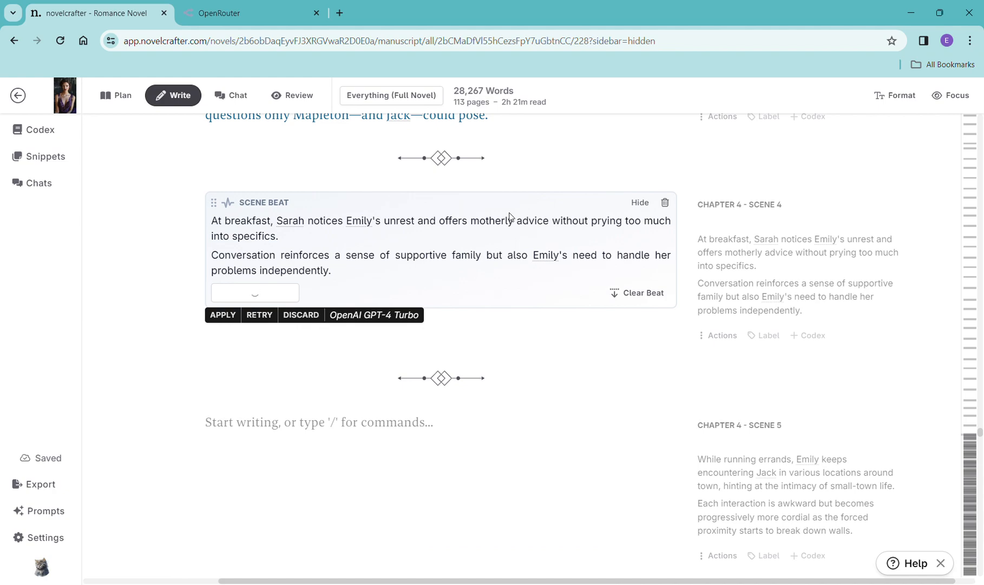
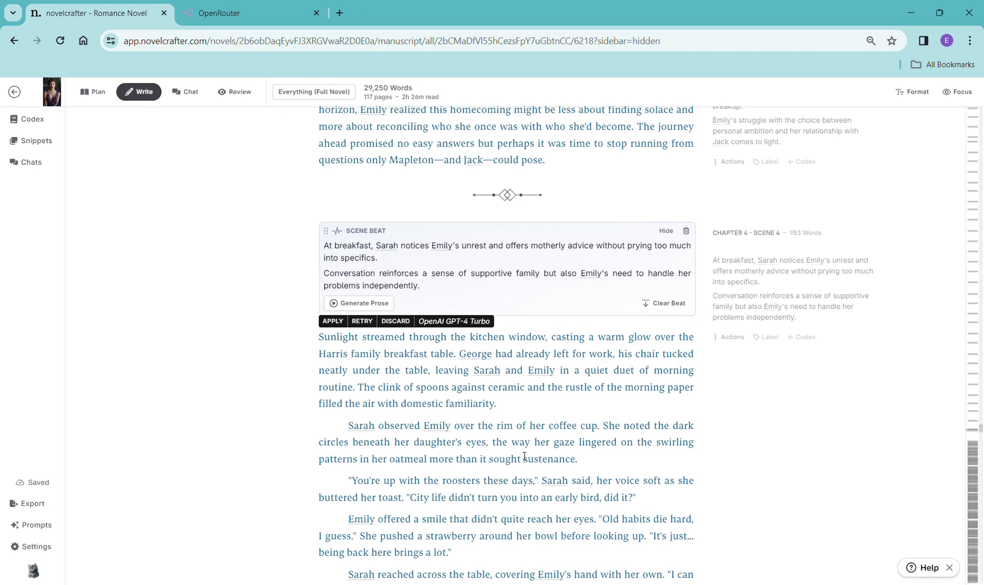
- Read through the generated Chapter 4 Scene 4 prose and the remaining empty Chapter 4 scenes
{"action": "scroll", "coordinate": [524, 456], "scroll_direction": "down", "scroll_amount": 6}
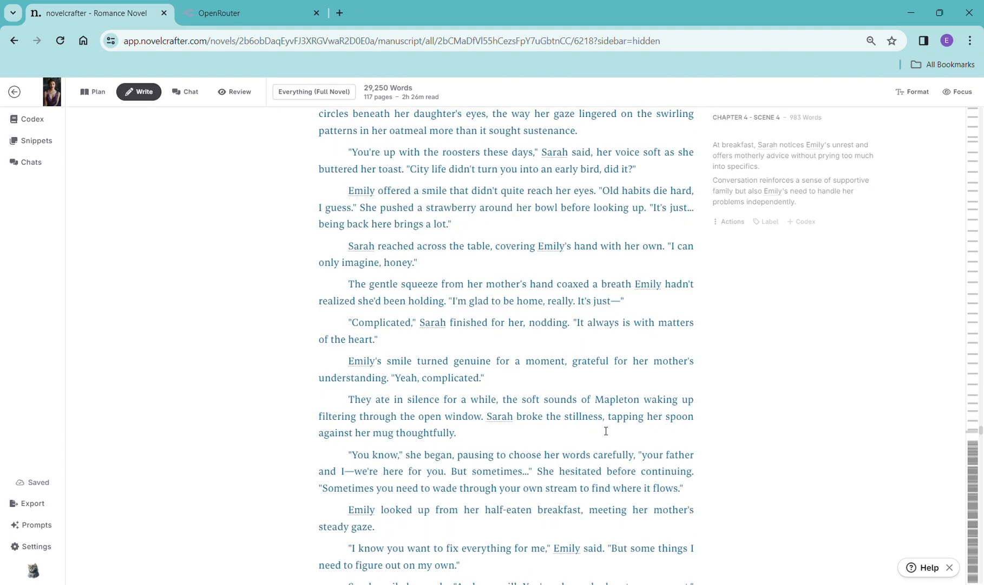
{"action": "scroll", "coordinate": [606, 430], "scroll_direction": "down", "scroll_amount": 10}
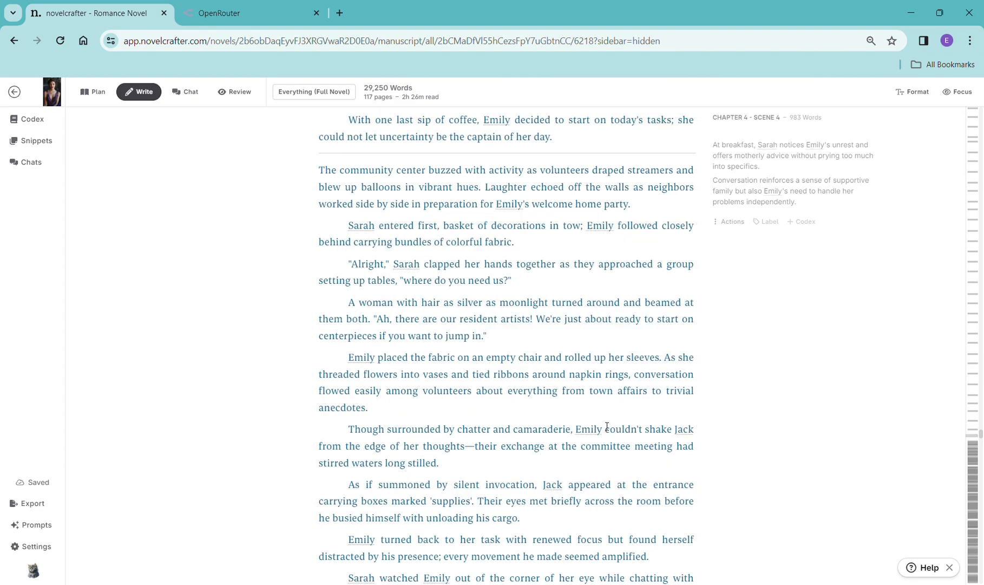
{"action": "scroll", "coordinate": [607, 426], "scroll_direction": "down", "scroll_amount": 8}
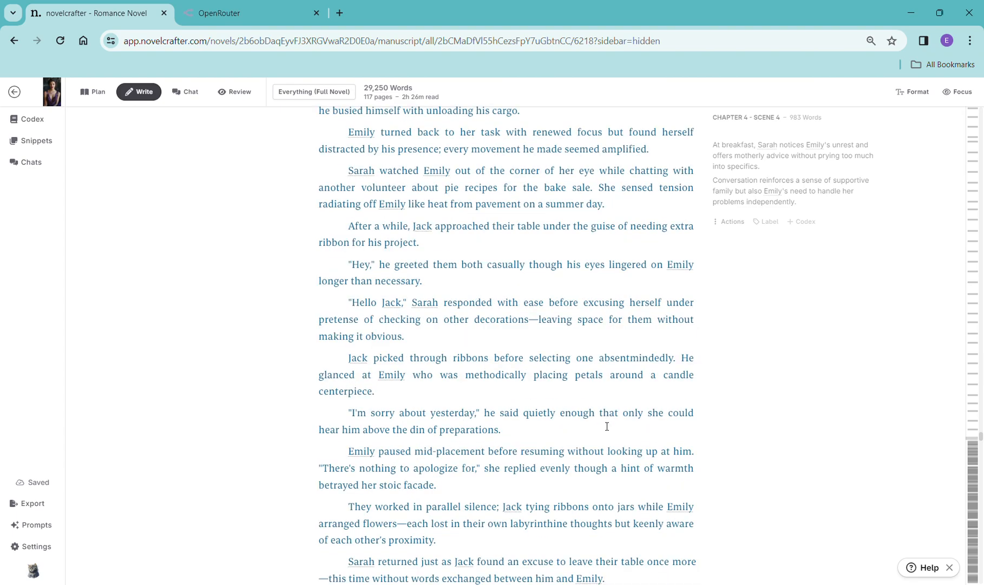
{"action": "scroll", "coordinate": [607, 426], "scroll_direction": "down", "scroll_amount": 6}
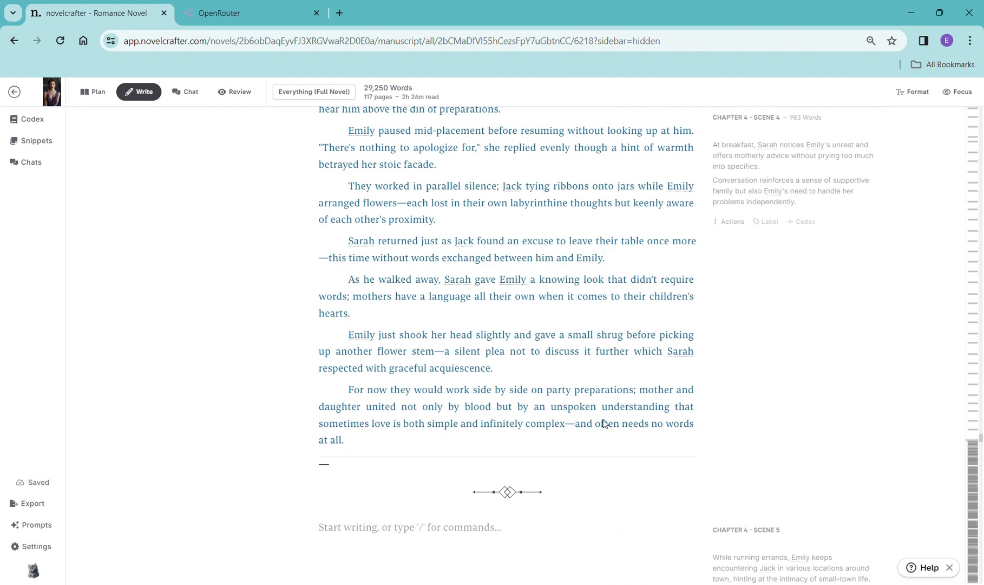
{"action": "scroll", "coordinate": [604, 424], "scroll_direction": "down", "scroll_amount": 3}
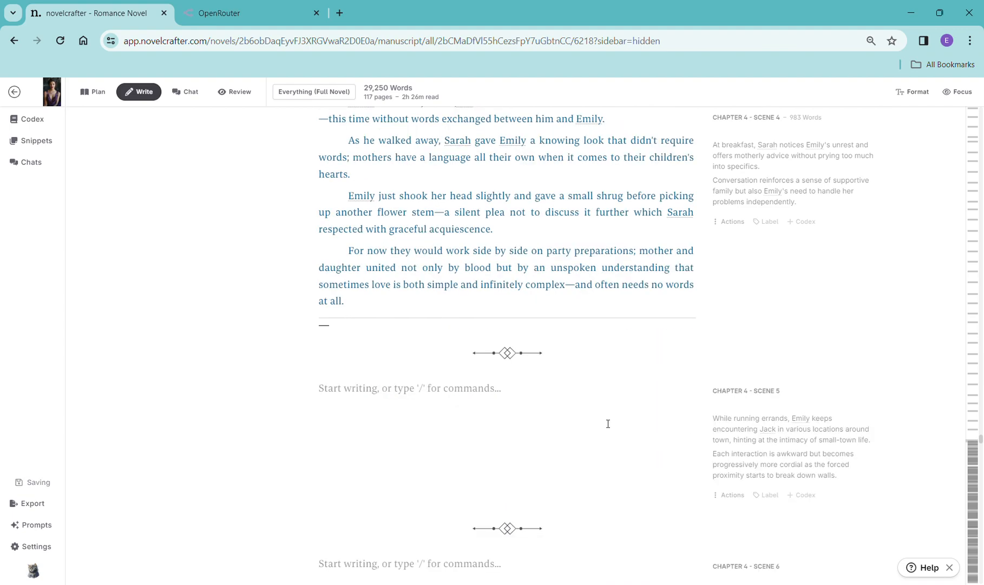
{"action": "scroll", "coordinate": [635, 455], "scroll_direction": "down", "scroll_amount": 9}
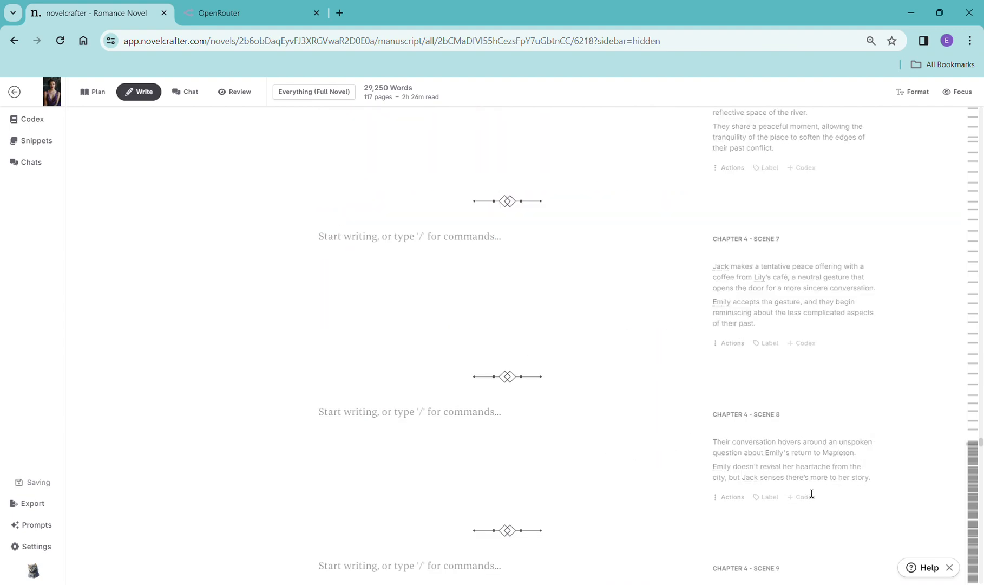
{"action": "scroll", "coordinate": [649, 356], "scroll_direction": "down", "scroll_amount": 4}
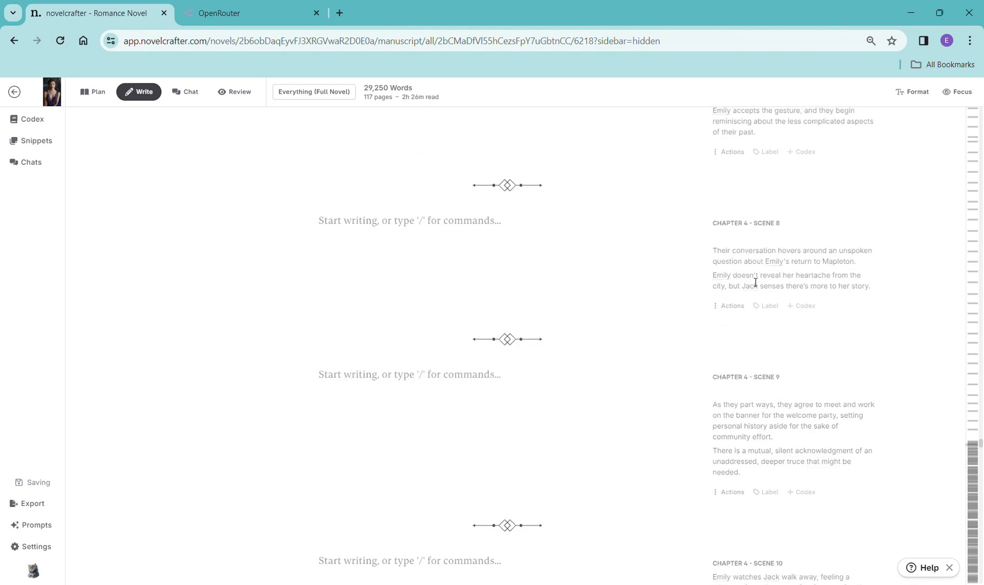
{"action": "scroll", "coordinate": [756, 282], "scroll_direction": "up", "scroll_amount": 8}
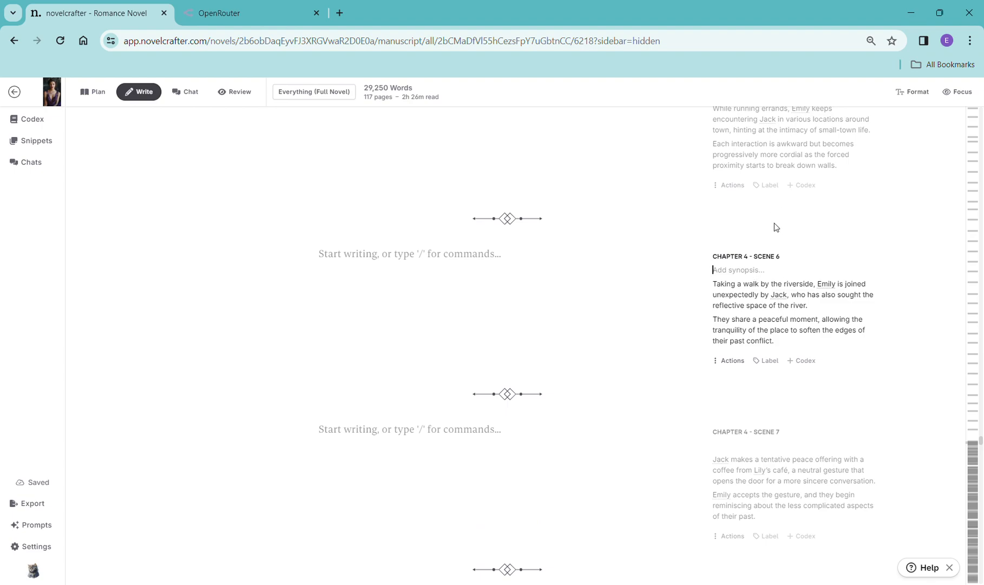
{"action": "scroll", "coordinate": [761, 330], "scroll_direction": "up", "scroll_amount": 1}
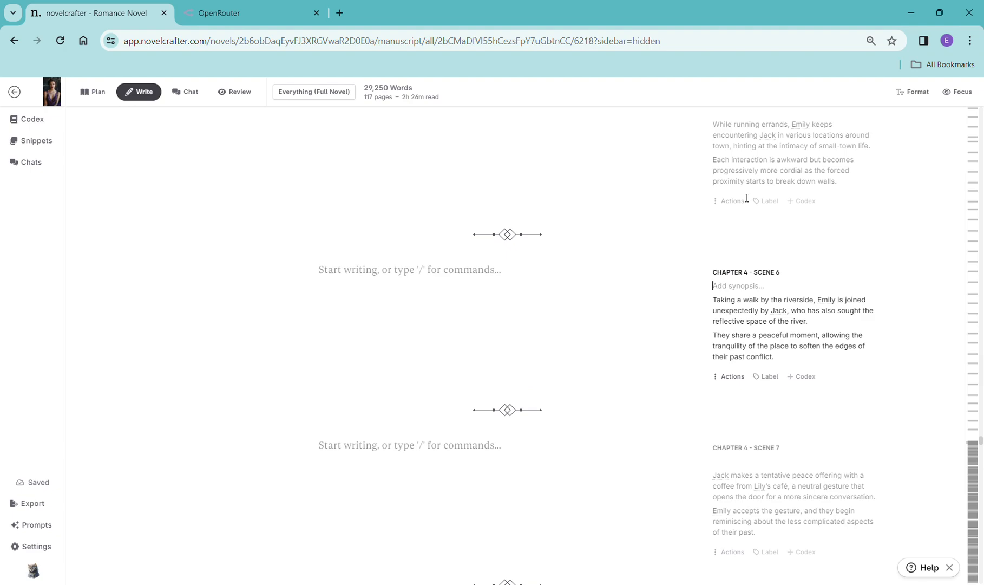
{"action": "scroll", "coordinate": [749, 198], "scroll_direction": "up", "scroll_amount": 4}
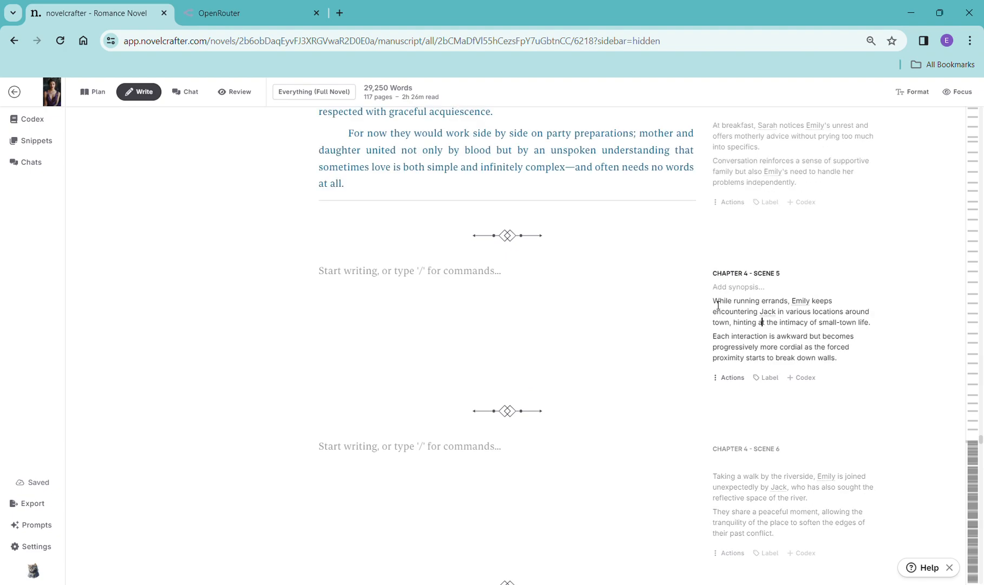
{"action": "scroll", "coordinate": [796, 325], "scroll_direction": "up", "scroll_amount": 4}
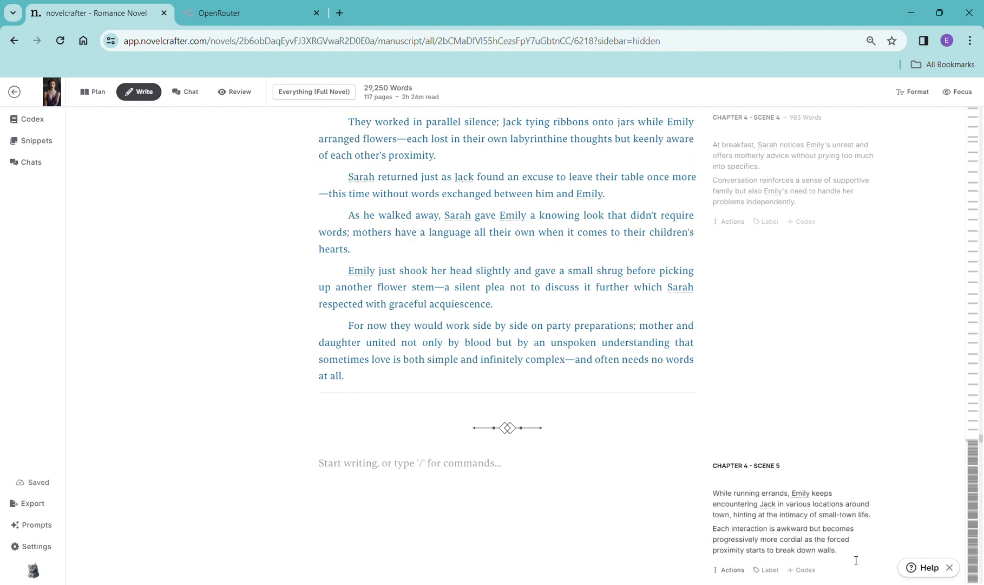
- Add a scene beat to Chapter 4 Scene 5 containing its copied synopsis and generate prose with OpenAI GPT-4 Turbo using the General Purpose prompt
{"action": "left_click_drag", "start_coordinate": [848, 558], "coordinate": [712, 493]}
{"action": "key", "text": "ctrl+c"}
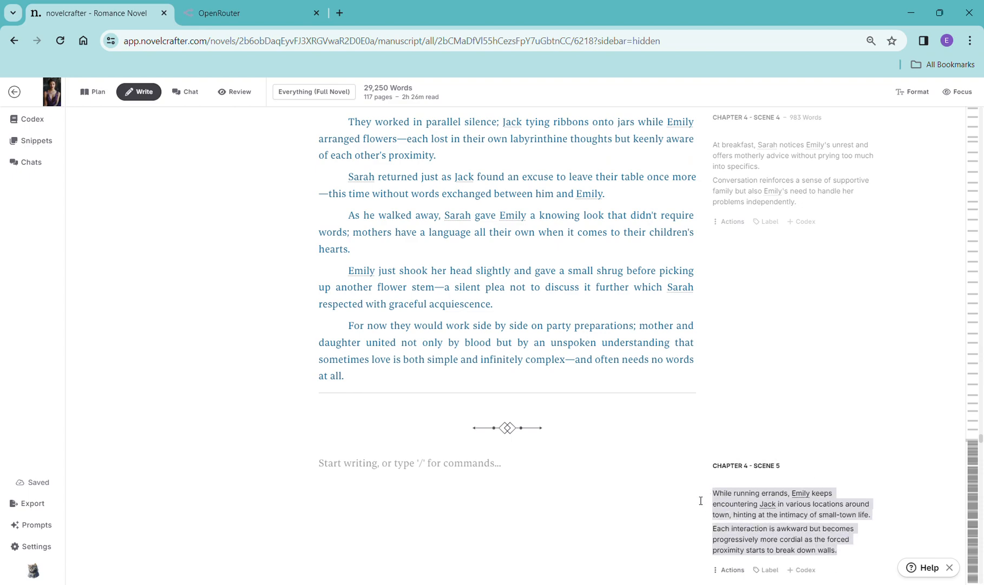
{"action": "left_click", "coordinate": [344, 471]}
{"action": "type", "text": "/"}
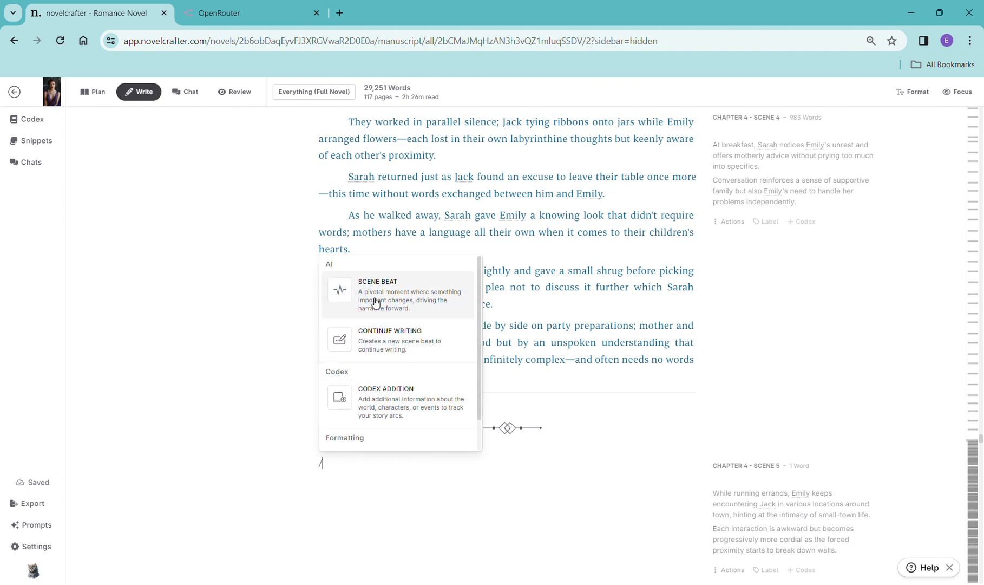
{"action": "left_click", "coordinate": [377, 303]}
{"action": "key", "text": "ctrl+v"}
{"action": "left_click", "coordinate": [374, 536]}
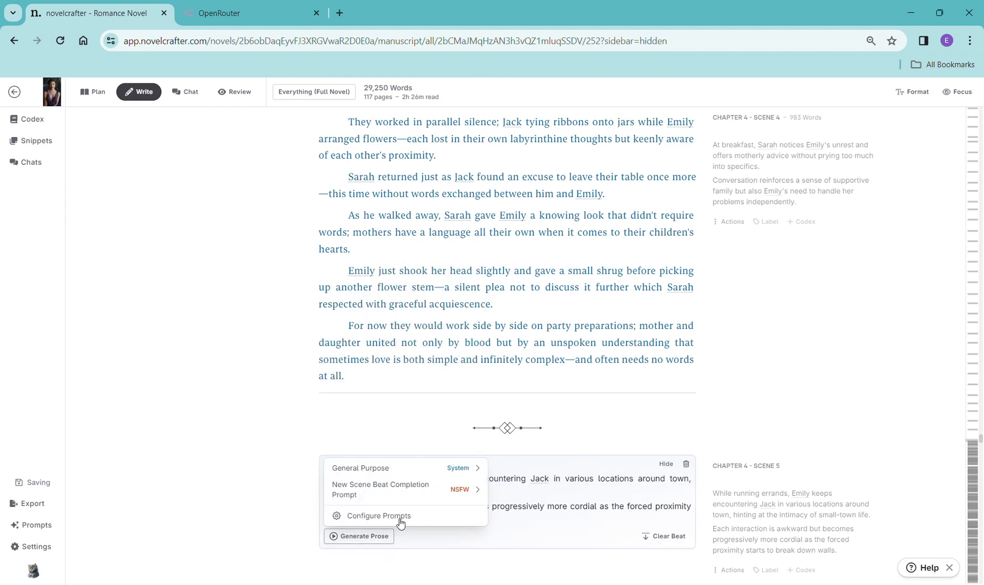
{"action": "mouse_move", "coordinate": [403, 480]}
{"action": "left_click", "coordinate": [541, 506]}
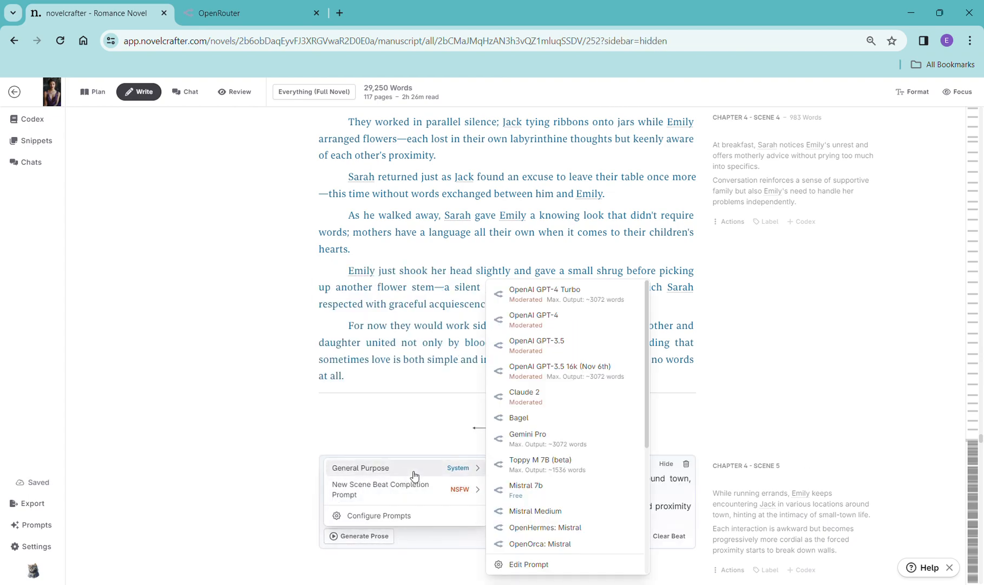
{"action": "left_click", "coordinate": [545, 292]}
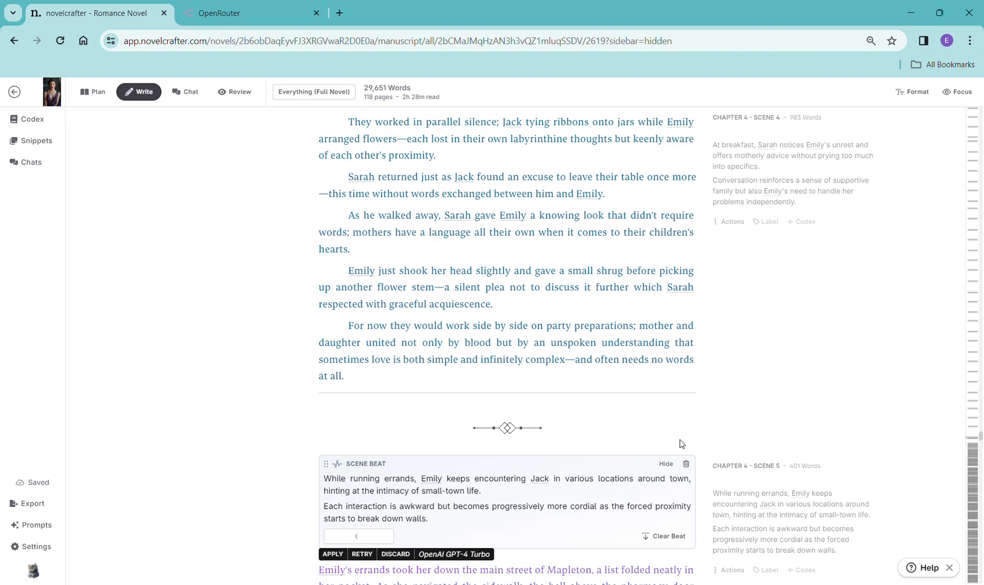
- Read through the generated Chapter 4 Scene 5 prose and the remaining empty Chapter 4 scenes
{"action": "scroll", "coordinate": [682, 444], "scroll_direction": "down", "scroll_amount": 1}
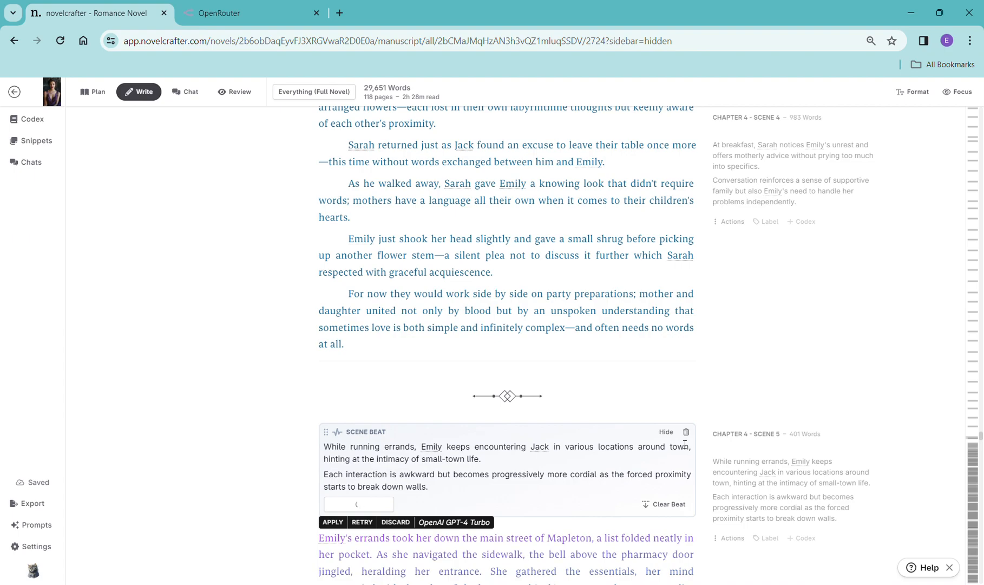
{"action": "scroll", "coordinate": [684, 444], "scroll_direction": "down", "scroll_amount": 4}
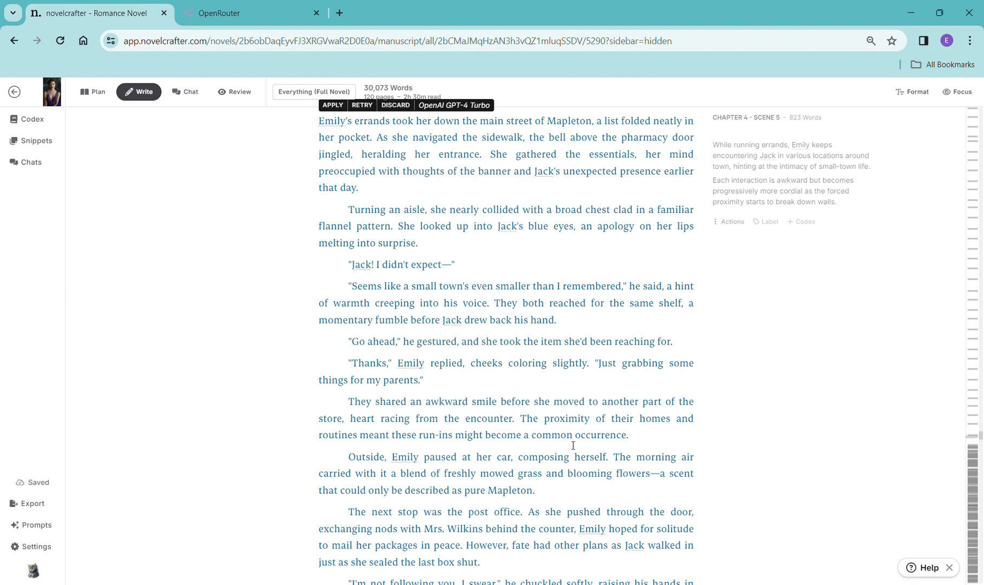
{"action": "scroll", "coordinate": [584, 439], "scroll_direction": "down", "scroll_amount": 1}
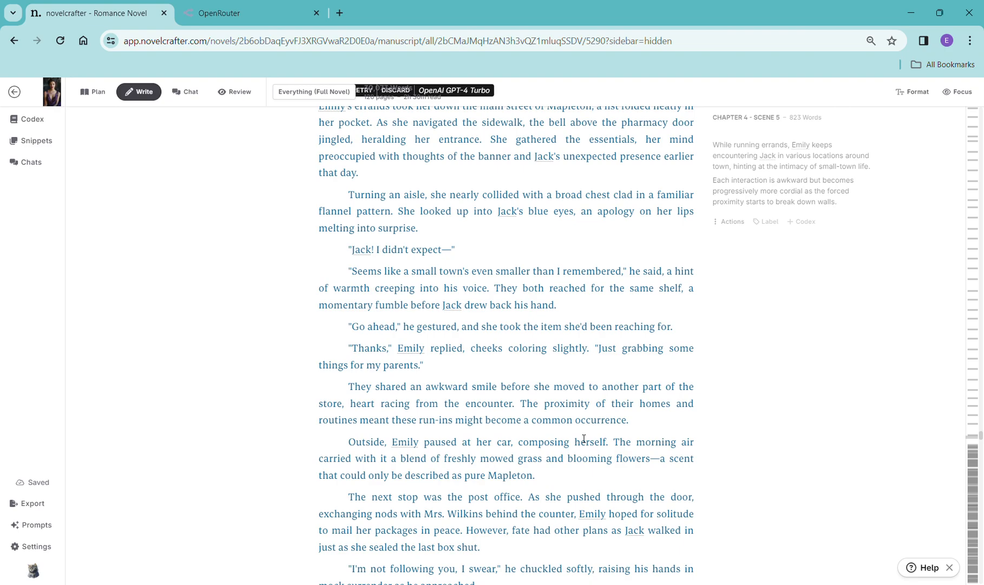
{"action": "scroll", "coordinate": [583, 439], "scroll_direction": "down", "scroll_amount": 3}
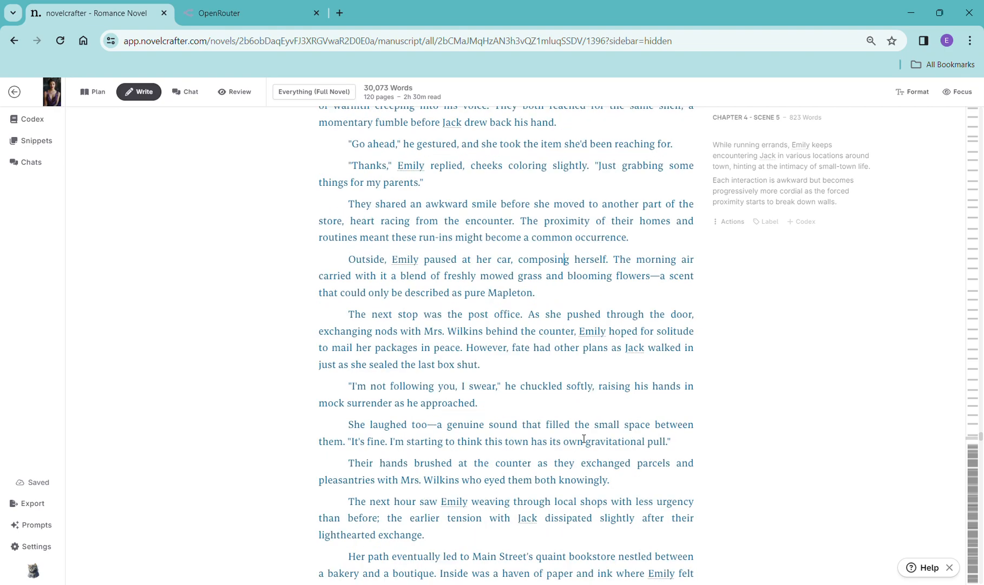
{"action": "scroll", "coordinate": [583, 439], "scroll_direction": "down", "scroll_amount": 8}
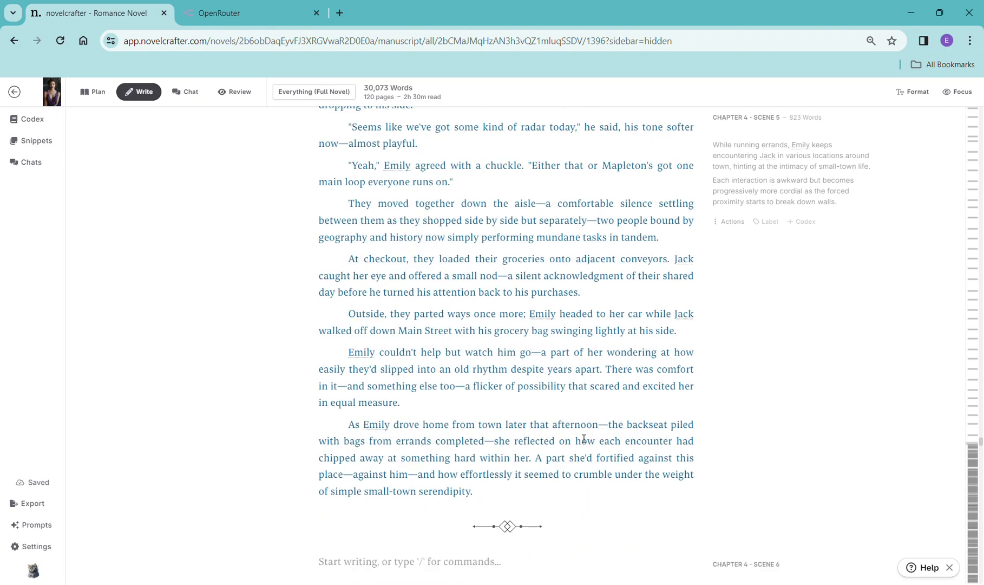
{"action": "scroll", "coordinate": [583, 439], "scroll_direction": "down", "scroll_amount": 10}
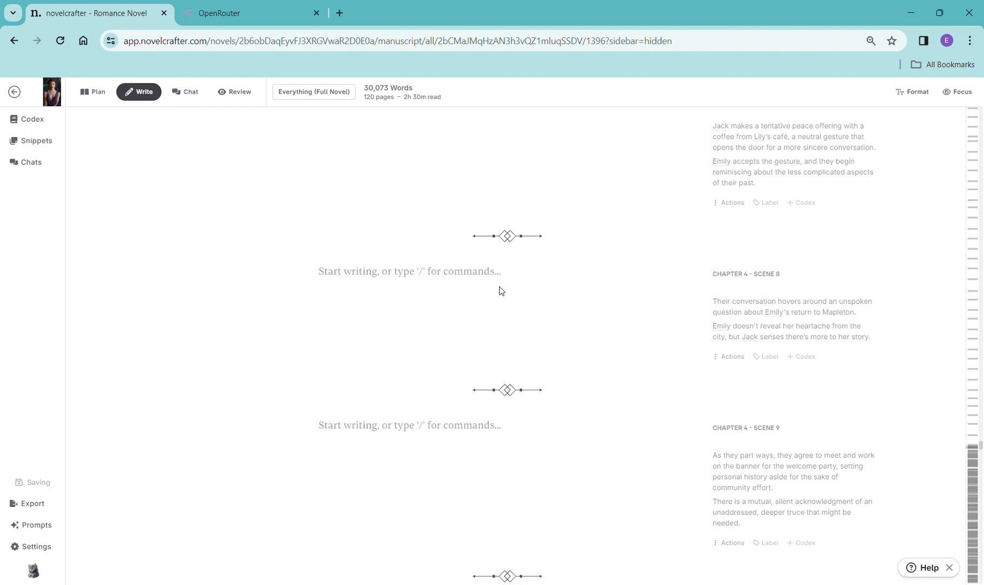
{"action": "scroll", "coordinate": [547, 207], "scroll_direction": "down", "scroll_amount": 5}
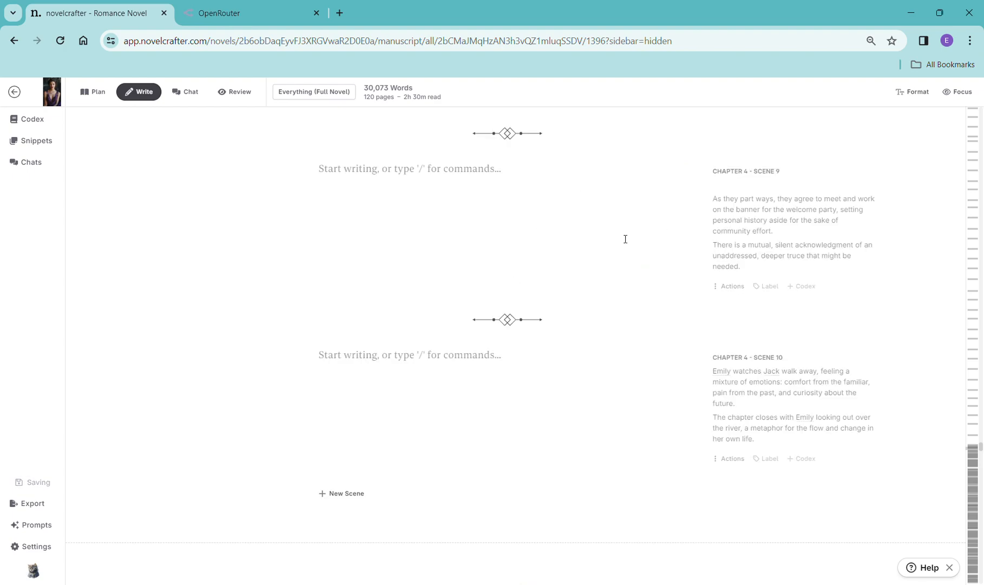
{"action": "scroll", "coordinate": [626, 239], "scroll_direction": "up", "scroll_amount": 6}
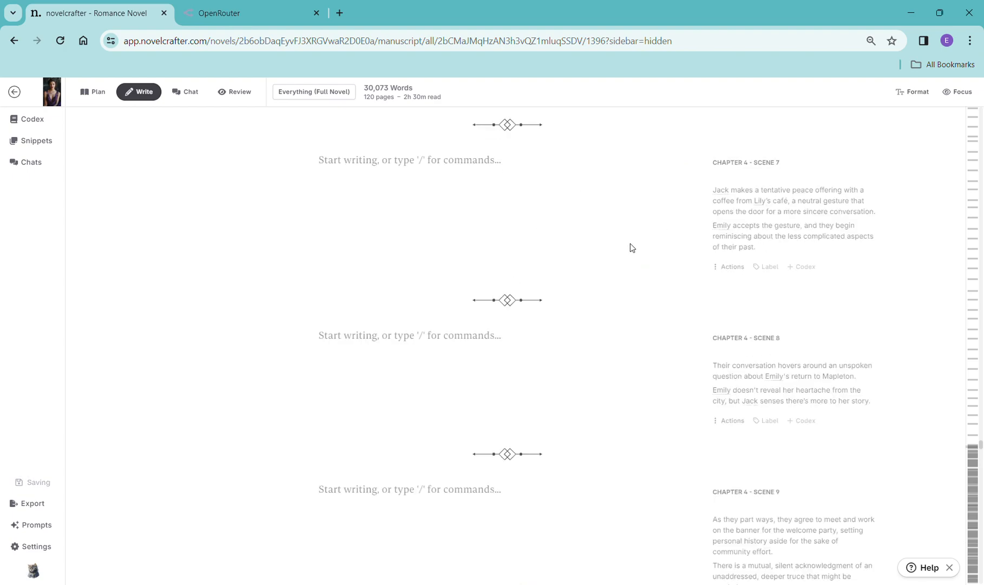
{"action": "scroll", "coordinate": [621, 254], "scroll_direction": "up", "scroll_amount": 4}
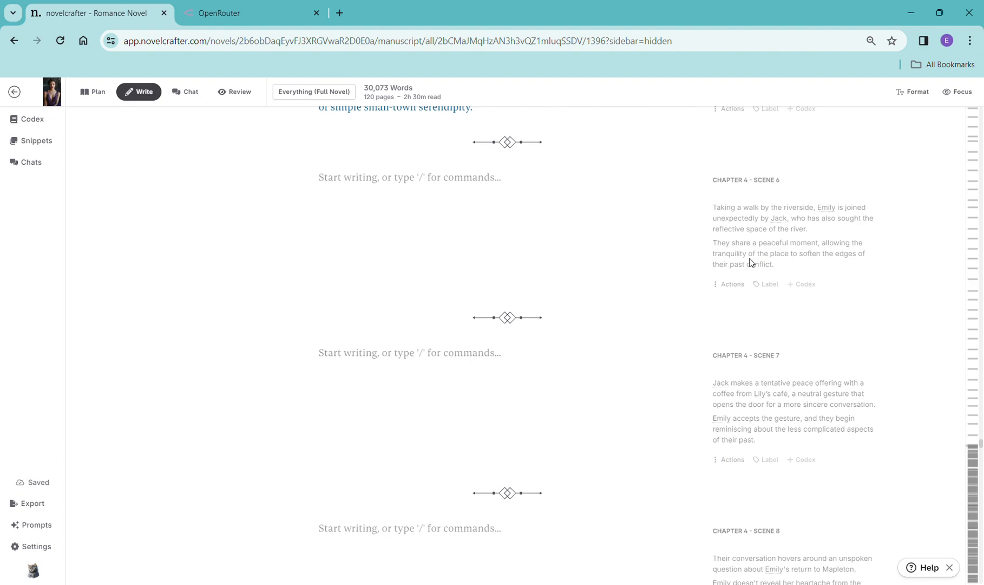
{"action": "scroll", "coordinate": [750, 263], "scroll_direction": "up", "scroll_amount": 10}
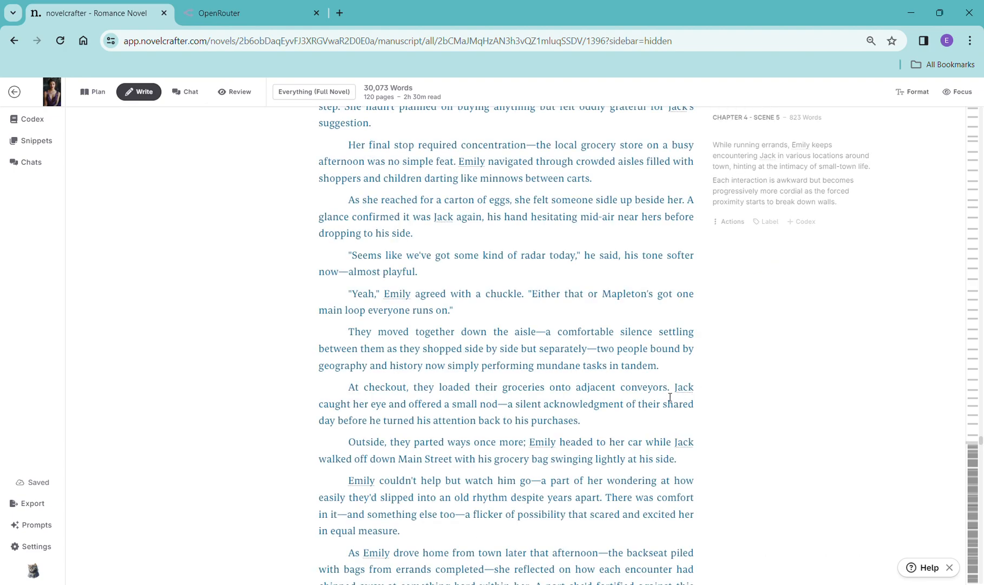
{"action": "scroll", "coordinate": [670, 395], "scroll_direction": "down", "scroll_amount": 1}
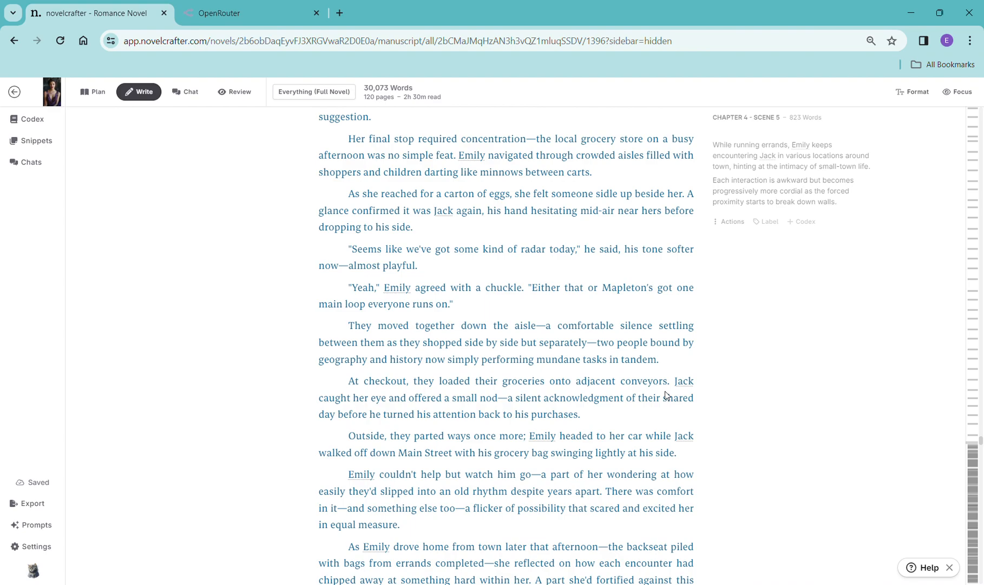
{"action": "scroll", "coordinate": [680, 398], "scroll_direction": "down", "scroll_amount": 5}
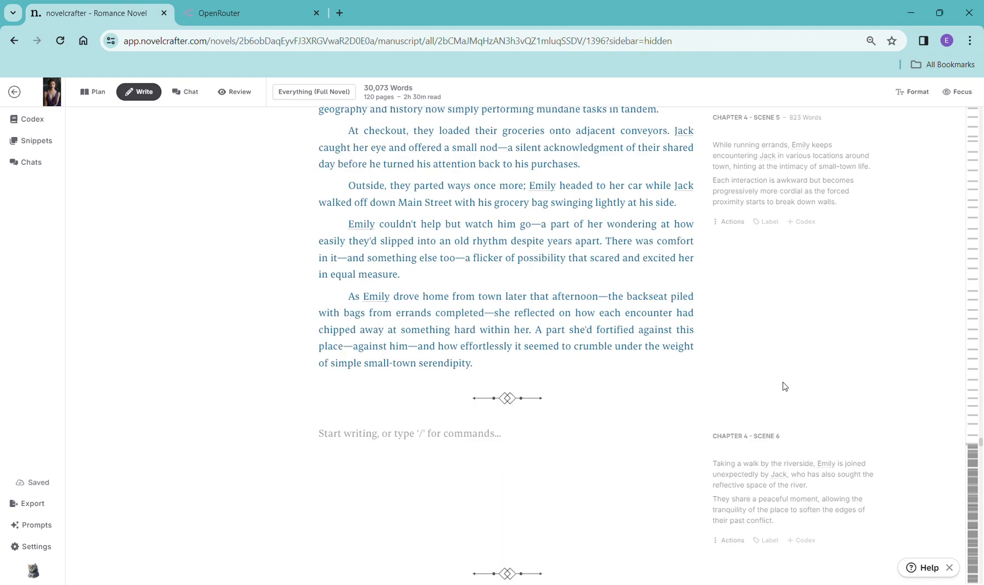
{"action": "scroll", "coordinate": [716, 469], "scroll_direction": "down", "scroll_amount": 5}
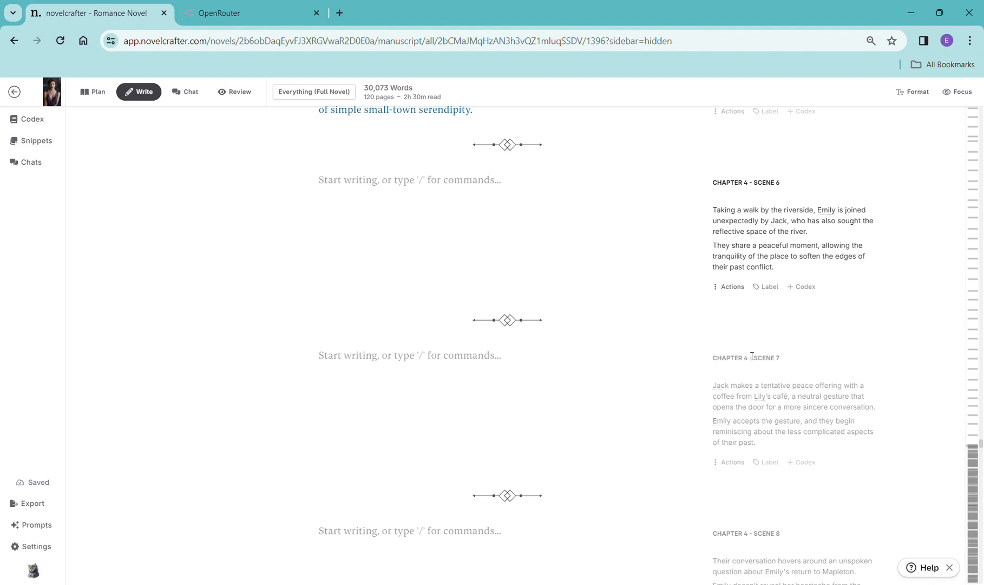
{"action": "scroll", "coordinate": [728, 231], "scroll_direction": "up", "scroll_amount": 2}
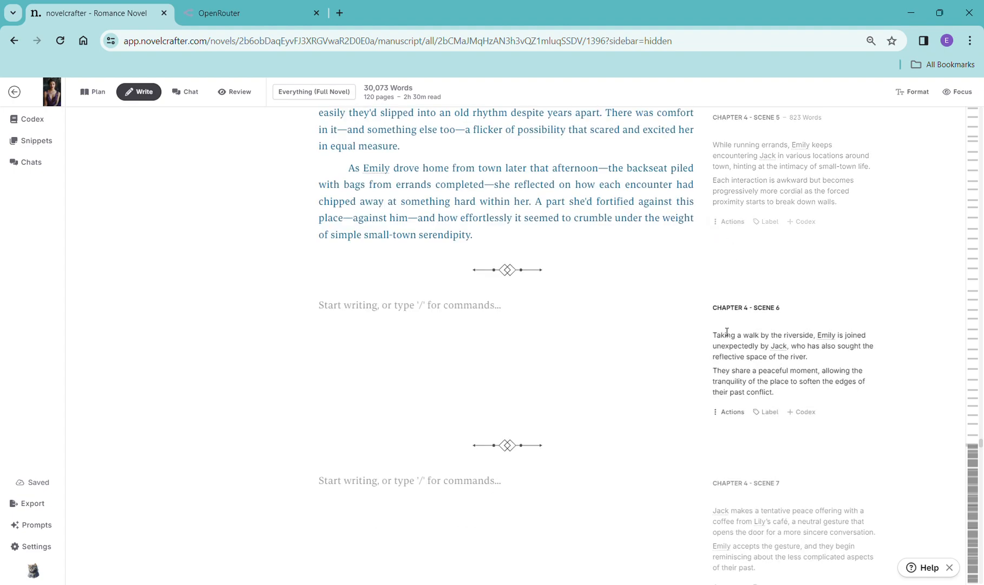
- Add a scene beat to Chapter 4 Scene 6 containing its copied synopsis and generate prose with OpenAI GPT-4 Turbo using the General Purpose prompt
{"action": "left_click_drag", "start_coordinate": [713, 335], "coordinate": [809, 396]}
{"action": "key", "text": "ctrl+c"}
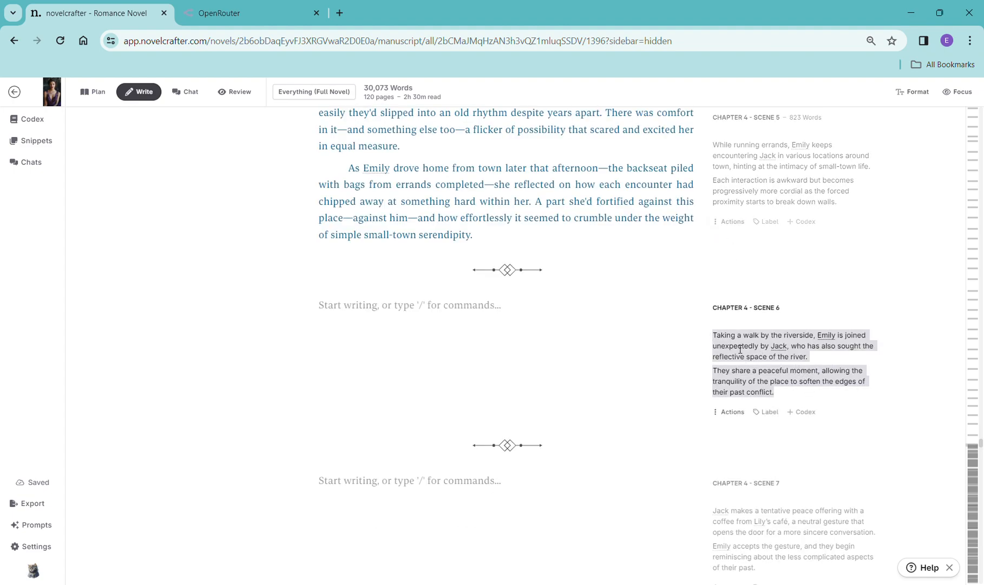
{"action": "left_click", "coordinate": [432, 307]}
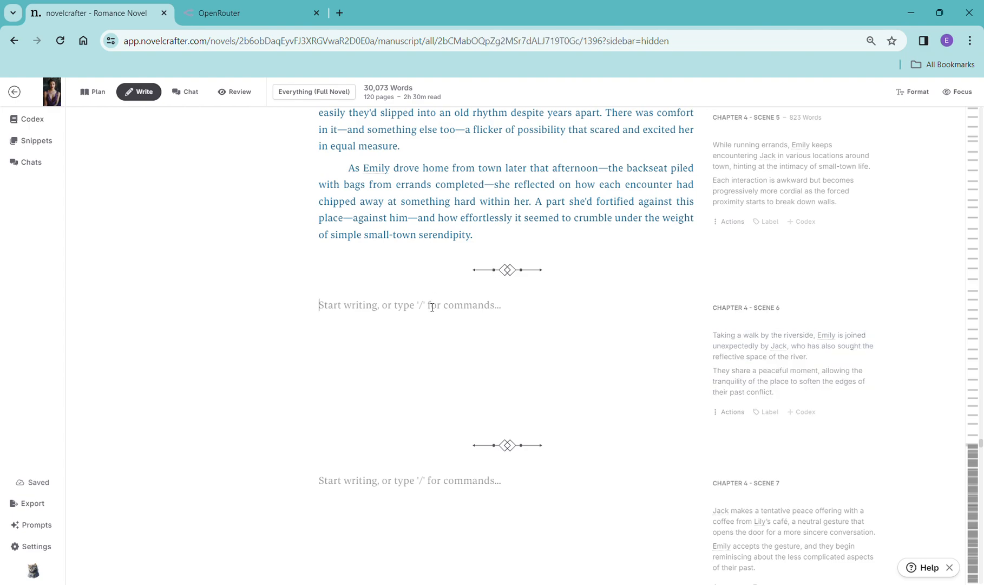
{"action": "type", "text": "/"}
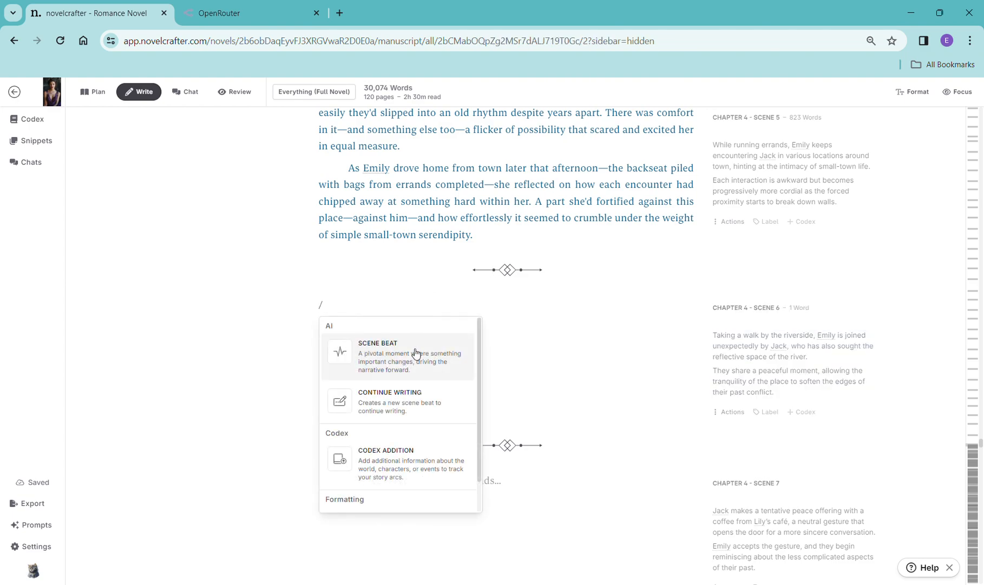
{"action": "left_click", "coordinate": [415, 351]}
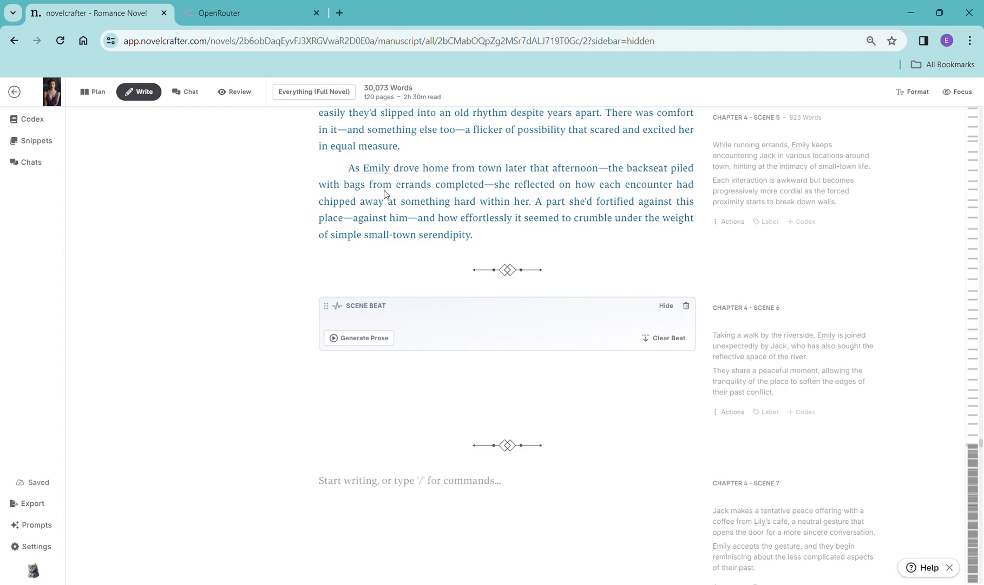
{"action": "key", "text": "ctrl+v"}
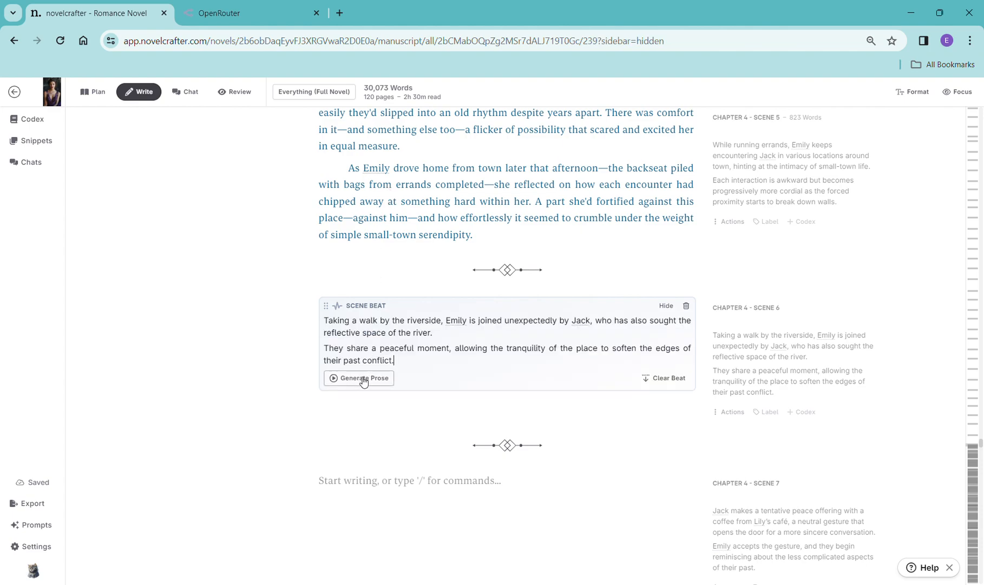
{"action": "left_click", "coordinate": [364, 381]}
{"action": "mouse_move", "coordinate": [379, 401]}
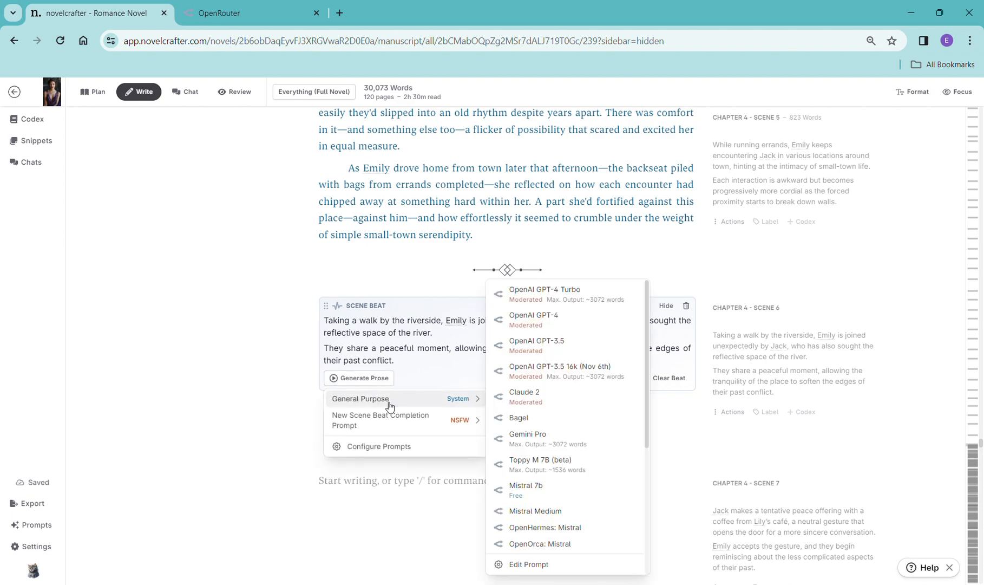
{"action": "left_click", "coordinate": [575, 294]}
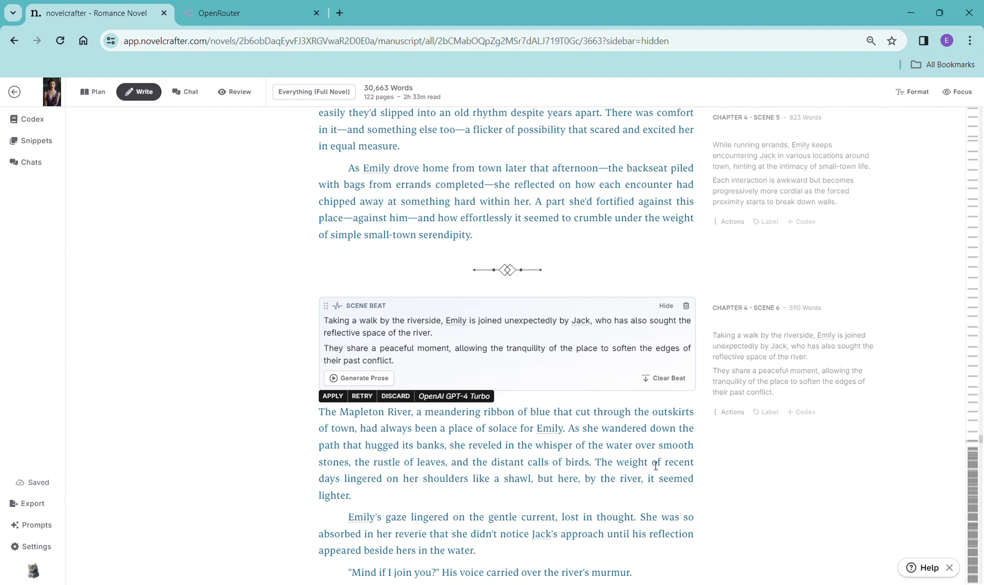
- Read through the generated Chapter 4 Scene 6 prose and the remaining empty Chapter 4 and Chapter 5 scenes
{"action": "scroll", "coordinate": [662, 477], "scroll_direction": "down", "scroll_amount": 1}
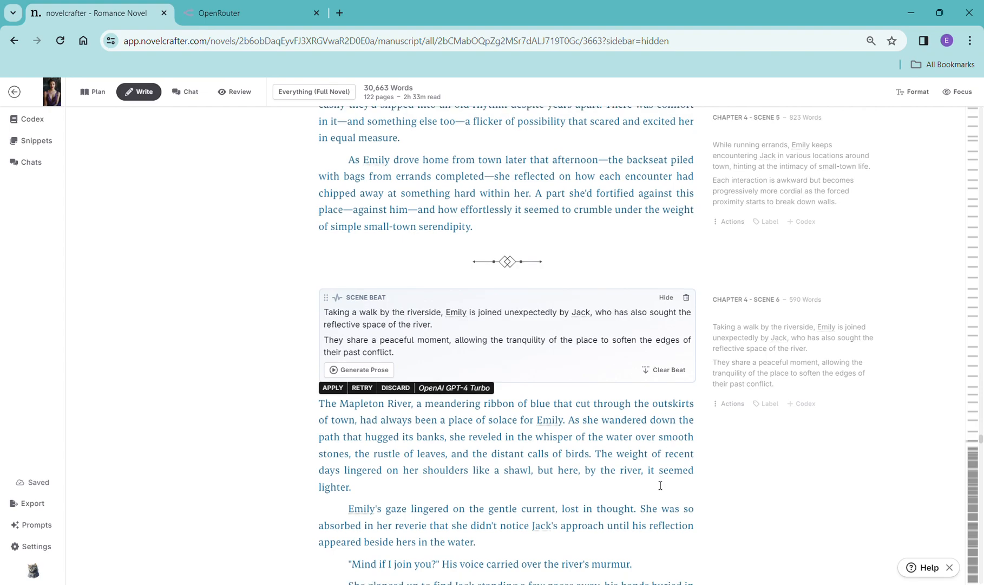
{"action": "scroll", "coordinate": [655, 455], "scroll_direction": "down", "scroll_amount": 5}
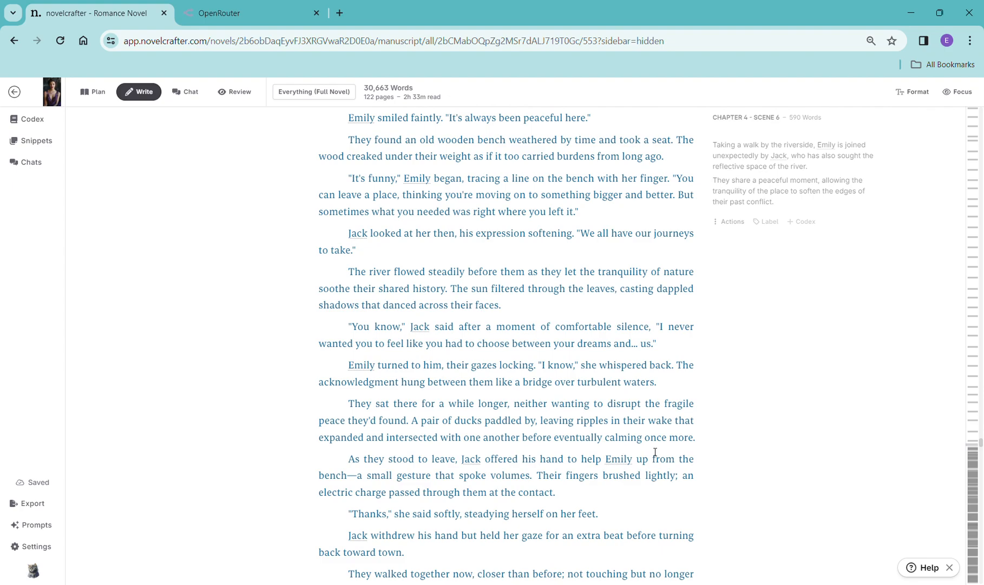
{"action": "scroll", "coordinate": [655, 451], "scroll_direction": "down", "scroll_amount": 1}
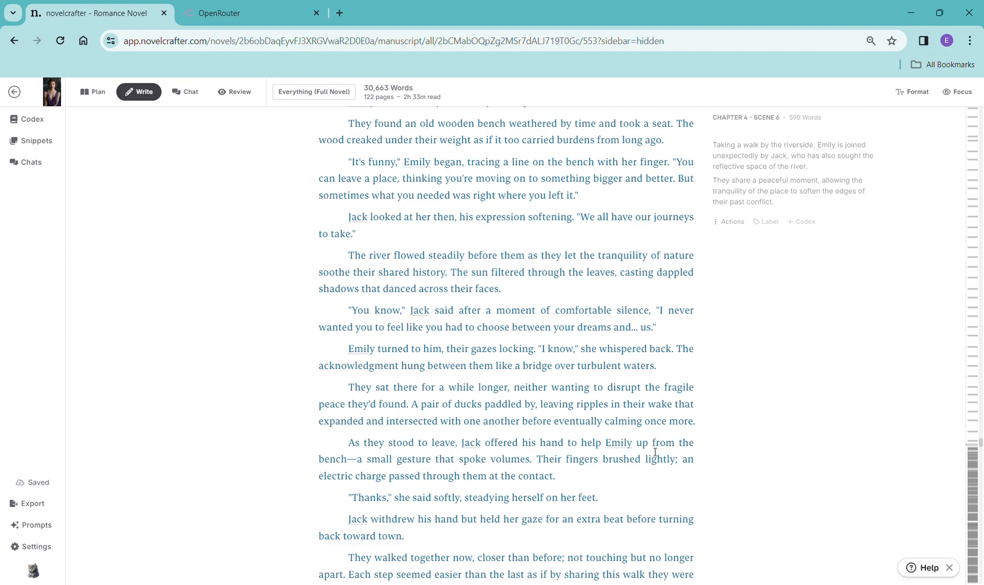
{"action": "scroll", "coordinate": [655, 452], "scroll_direction": "down", "scroll_amount": 5}
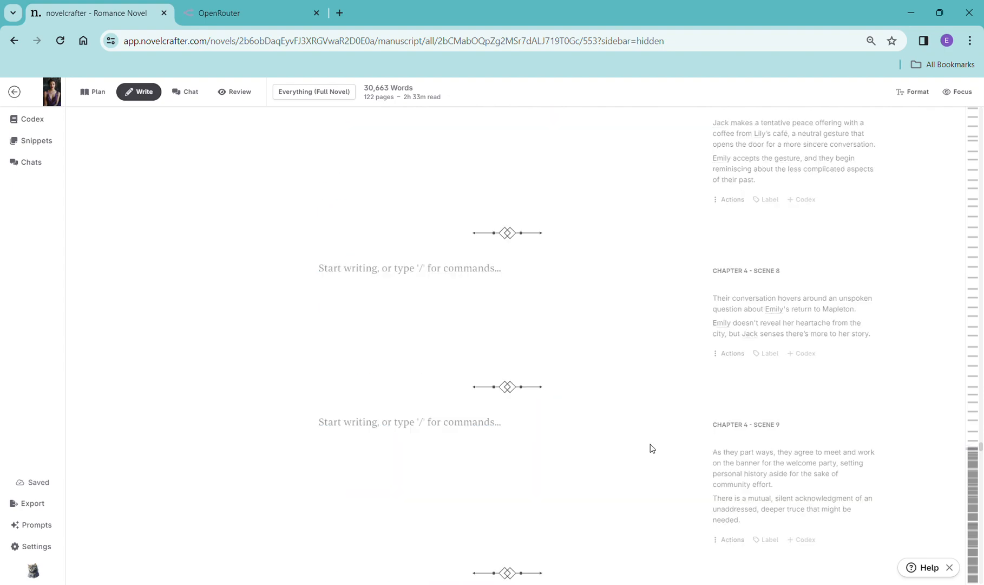
{"action": "scroll", "coordinate": [653, 431], "scroll_direction": "down", "scroll_amount": 5}
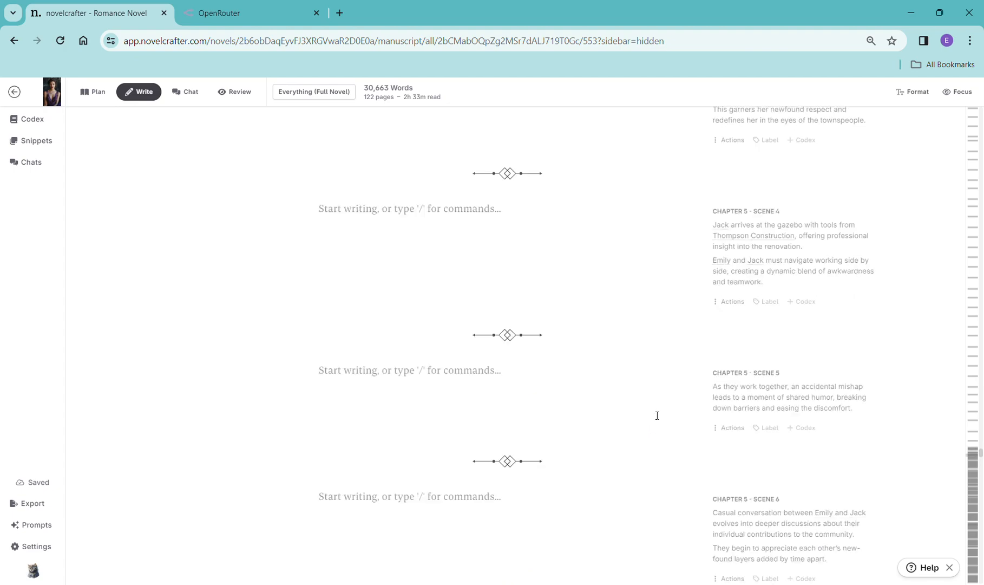
{"action": "scroll", "coordinate": [657, 415], "scroll_direction": "up", "scroll_amount": 3}
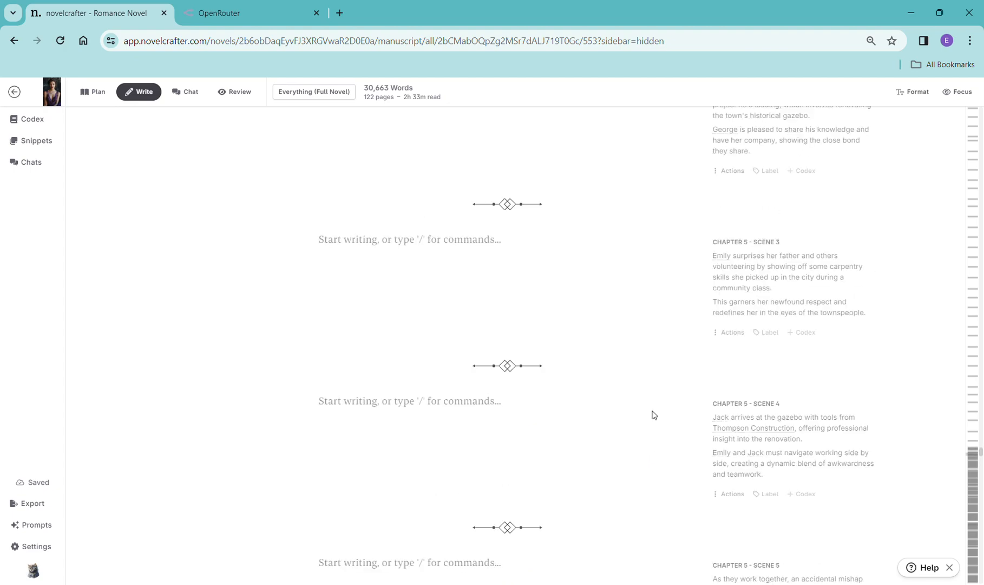
{"action": "scroll", "coordinate": [654, 415], "scroll_direction": "up", "scroll_amount": 4}
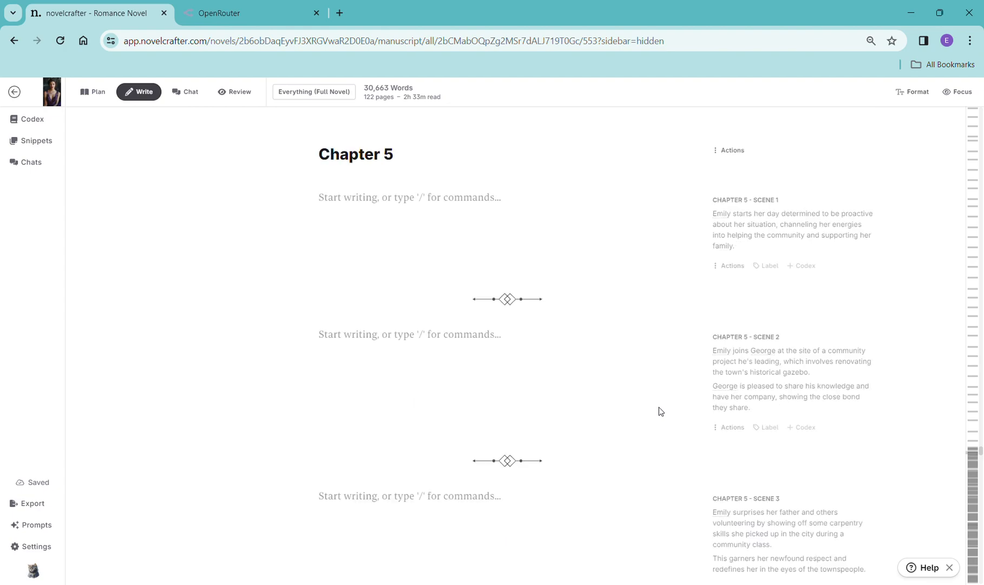
{"action": "scroll", "coordinate": [659, 411], "scroll_direction": "up", "scroll_amount": 5}
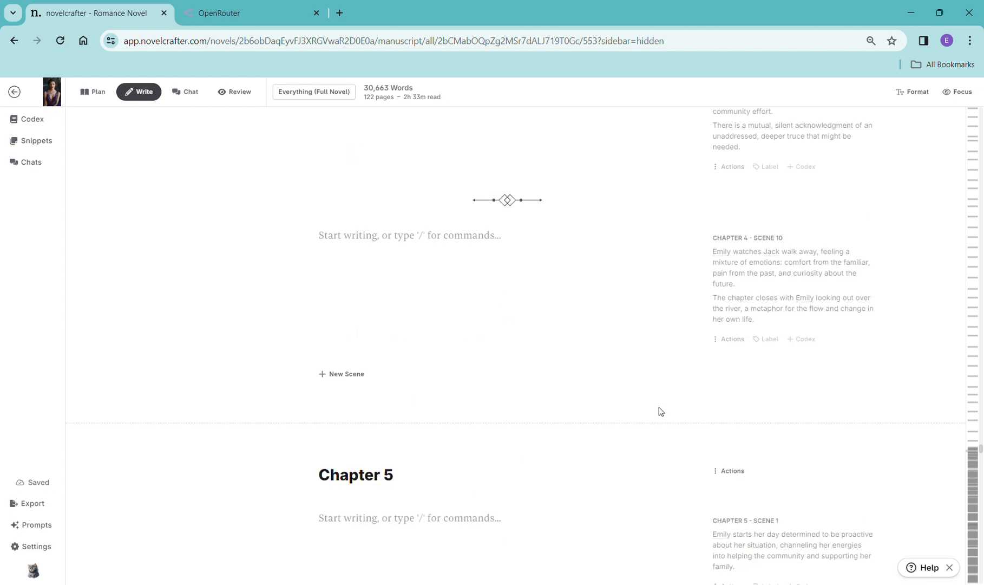
{"action": "scroll", "coordinate": [660, 412], "scroll_direction": "up", "scroll_amount": 4}
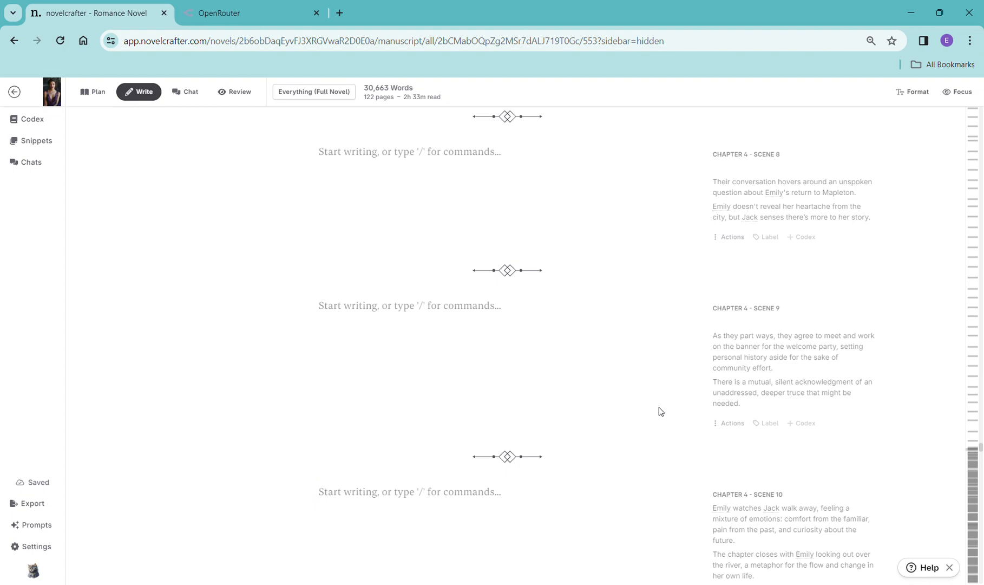
{"action": "scroll", "coordinate": [659, 411], "scroll_direction": "up", "scroll_amount": 5}
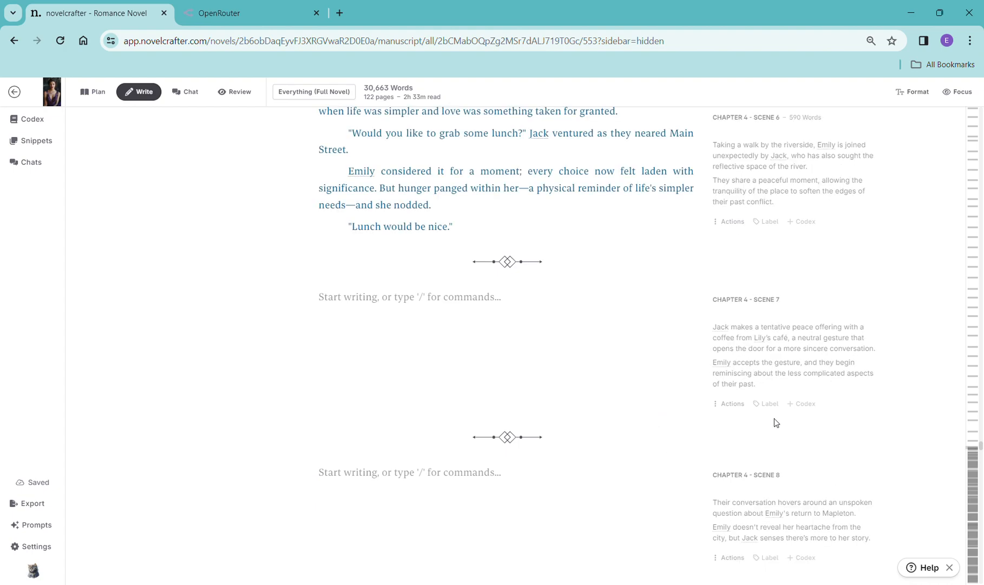
{"action": "scroll", "coordinate": [757, 355], "scroll_direction": "up", "scroll_amount": 1}
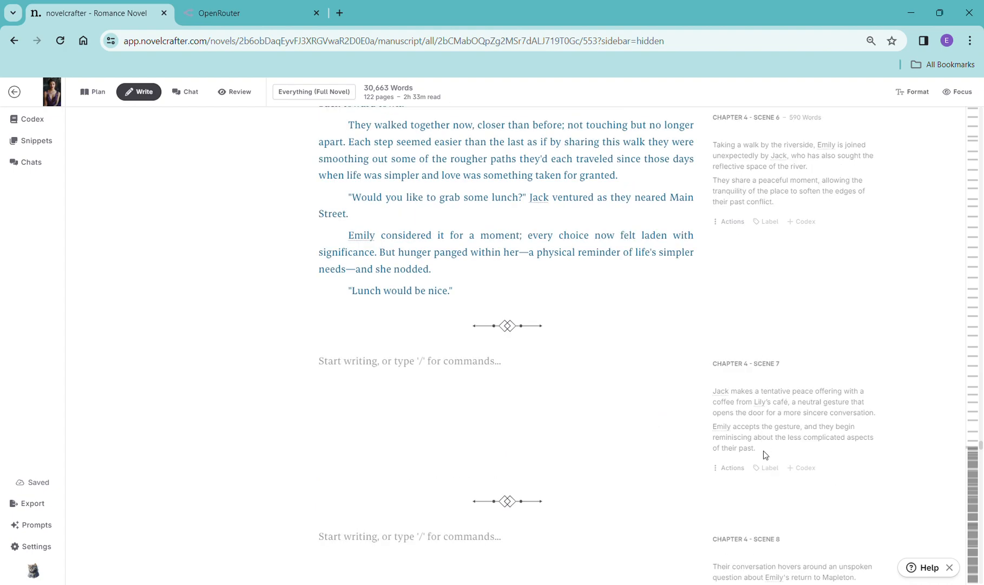
{"action": "scroll", "coordinate": [716, 394], "scroll_direction": "up", "scroll_amount": 1}
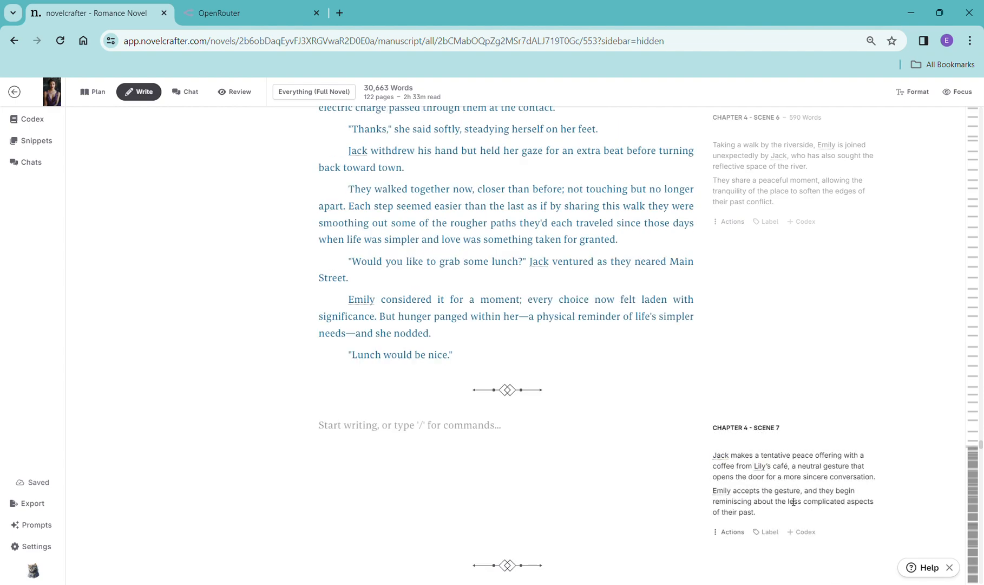
- Add a scene beat to Chapter 4 Scene 7 containing its copied synopsis and generate prose with OpenAI GPT-4 Turbo using the General Purpose prompt
{"action": "left_click_drag", "start_coordinate": [780, 517], "coordinate": [721, 464]}
{"action": "key", "text": "ctrl+c"}
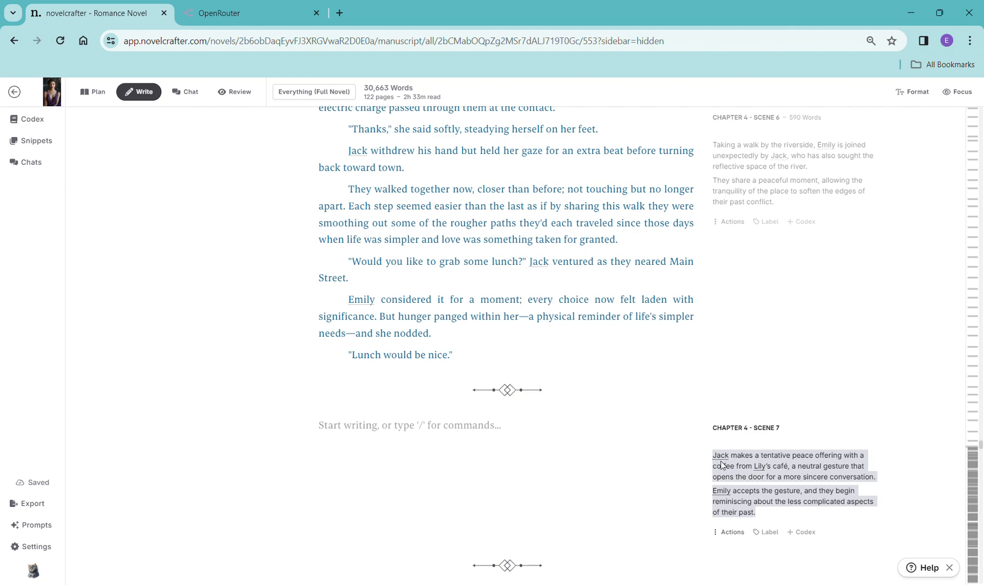
{"action": "left_click", "coordinate": [422, 428]}
{"action": "type", "text": "/"}
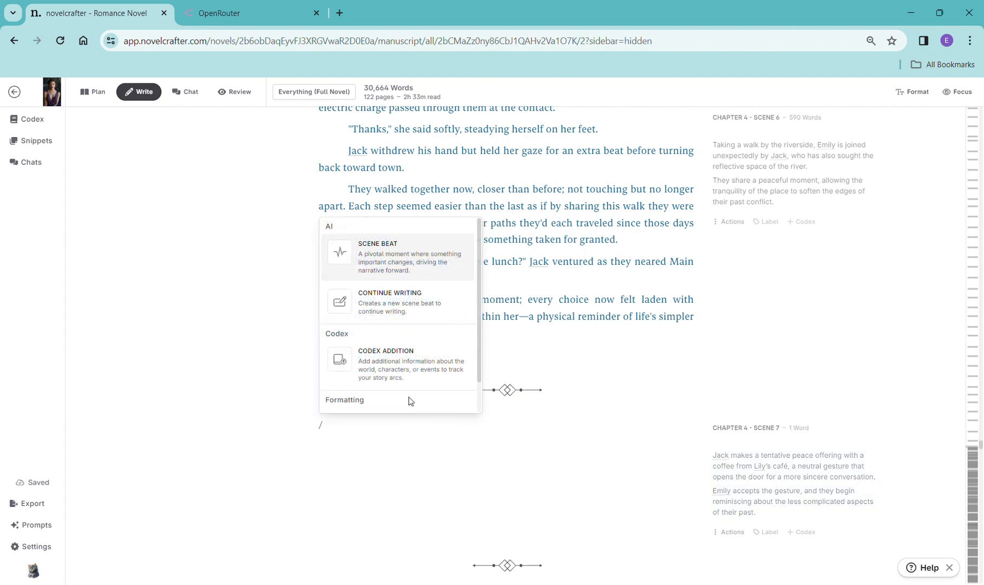
{"action": "left_click", "coordinate": [386, 316]}
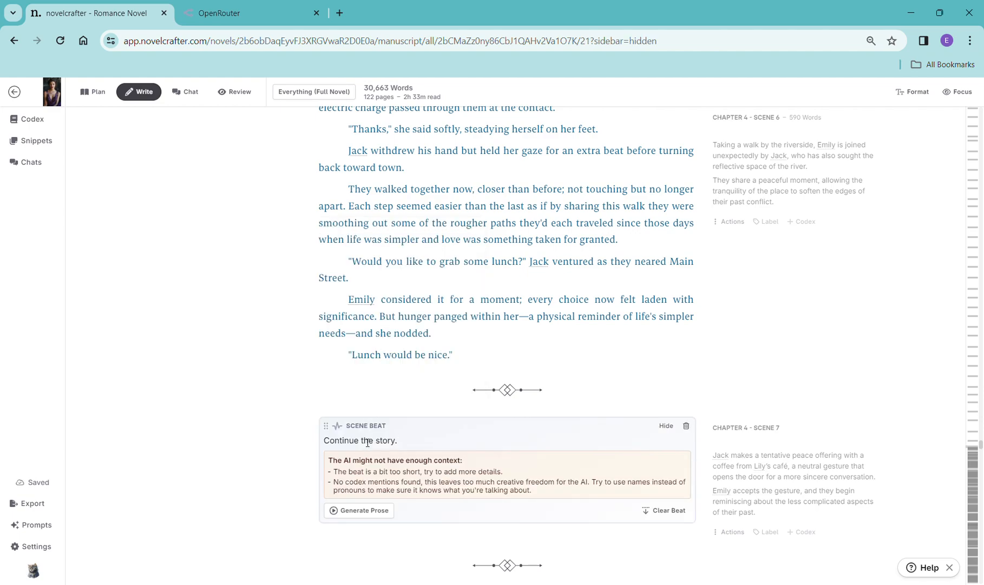
{"action": "left_click_drag", "start_coordinate": [408, 443], "coordinate": [323, 443]}
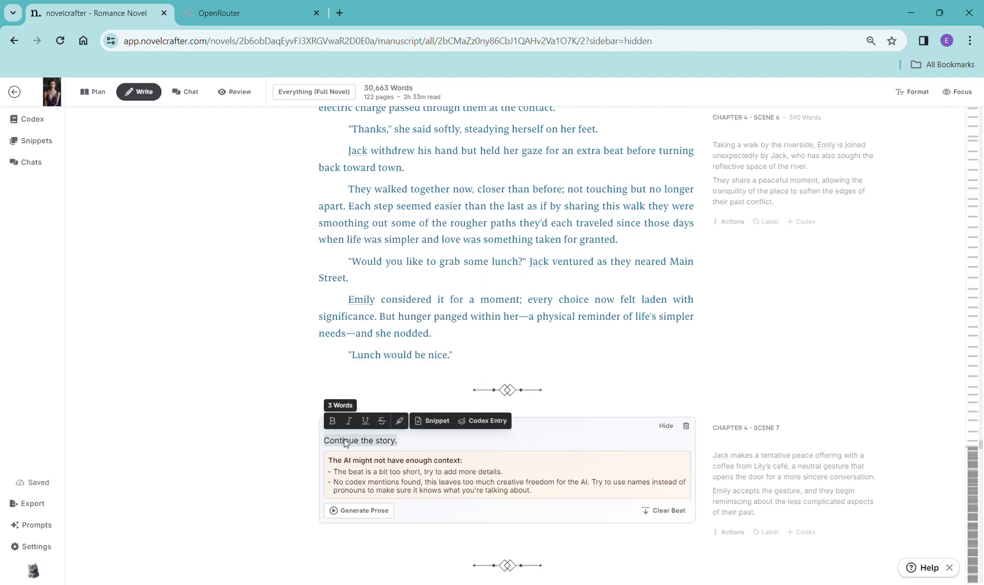
{"action": "key", "text": "ctrl+v"}
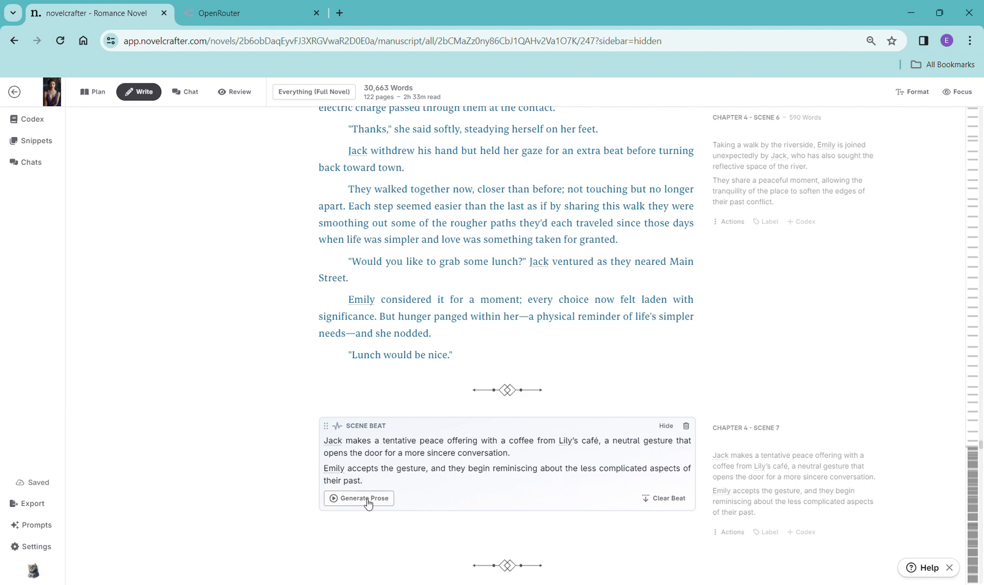
{"action": "left_click", "coordinate": [367, 503]}
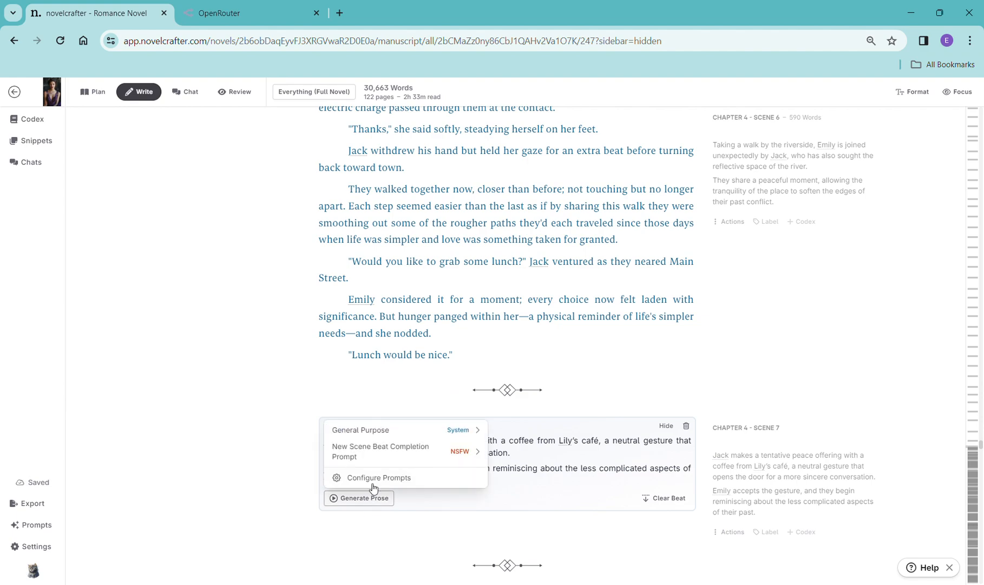
{"action": "mouse_move", "coordinate": [379, 436]}
{"action": "left_click", "coordinate": [567, 292]}
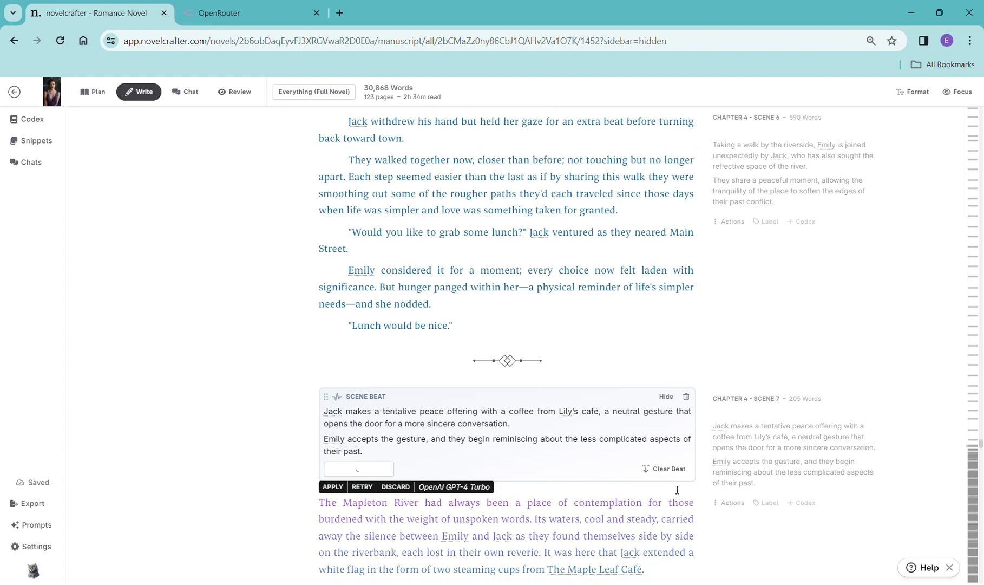
- Read through the generated Chapter 4 Scene 7 prose
{"action": "scroll", "coordinate": [676, 490], "scroll_direction": "down", "scroll_amount": 3}
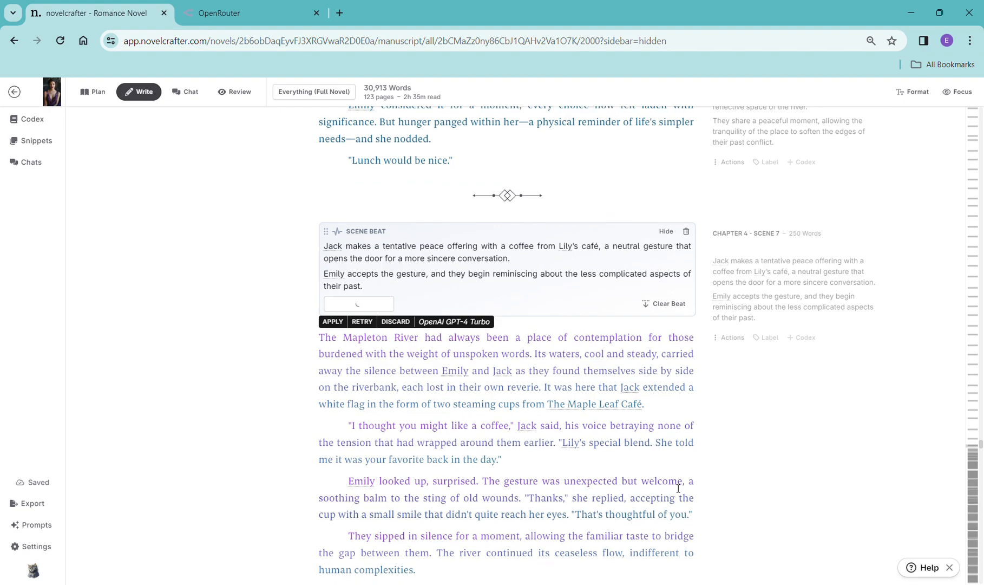
{"action": "scroll", "coordinate": [377, 369], "scroll_direction": "down", "scroll_amount": 10}
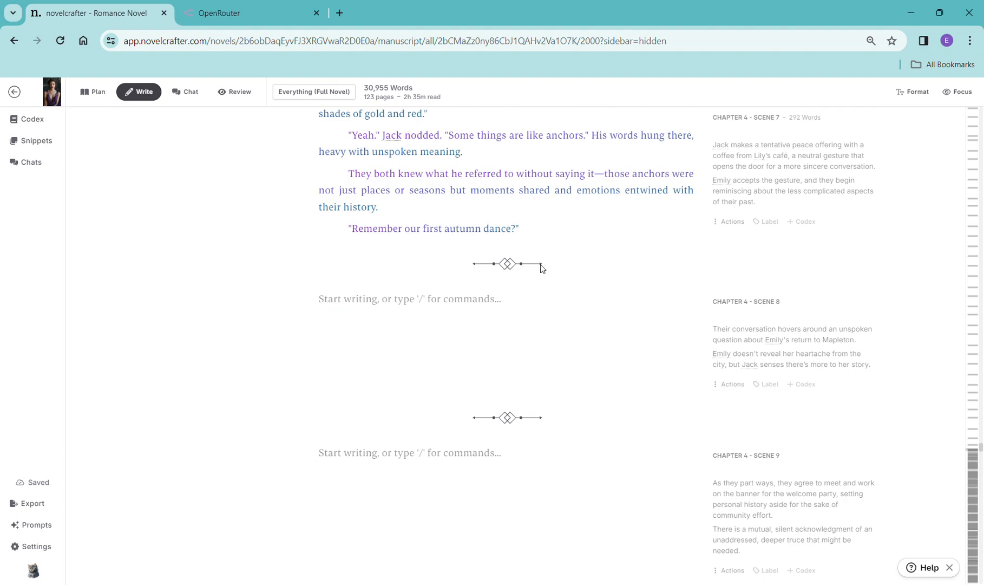
{"action": "scroll", "coordinate": [563, 286], "scroll_direction": "down", "scroll_amount": 7}
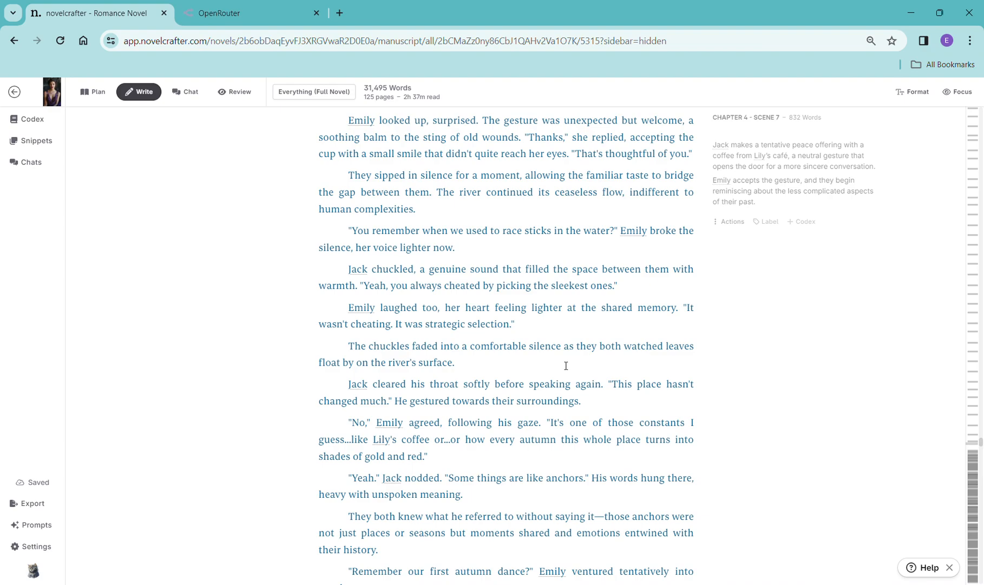
{"action": "scroll", "coordinate": [575, 358], "scroll_direction": "down", "scroll_amount": 1}
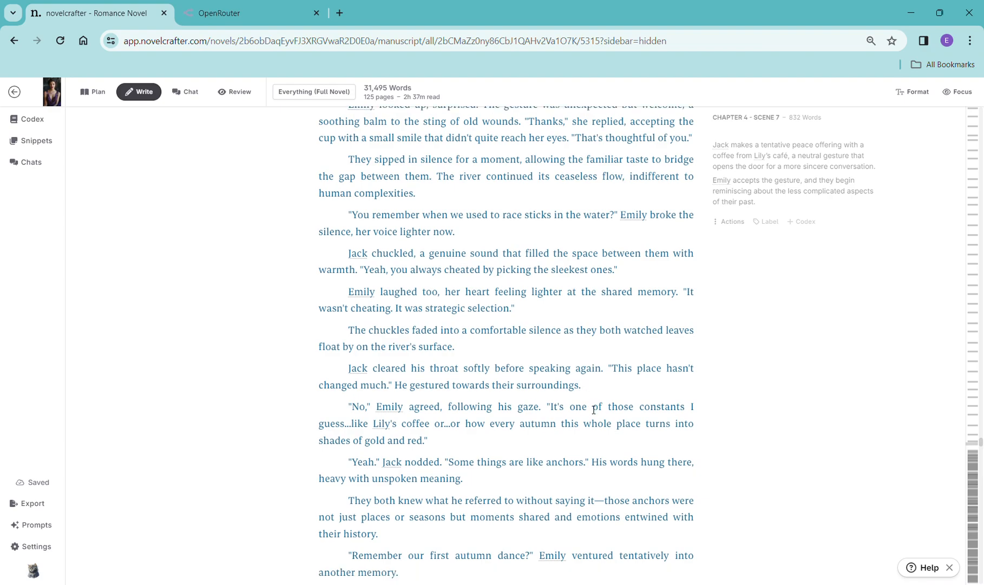
{"action": "scroll", "coordinate": [594, 410], "scroll_direction": "down", "scroll_amount": 1}
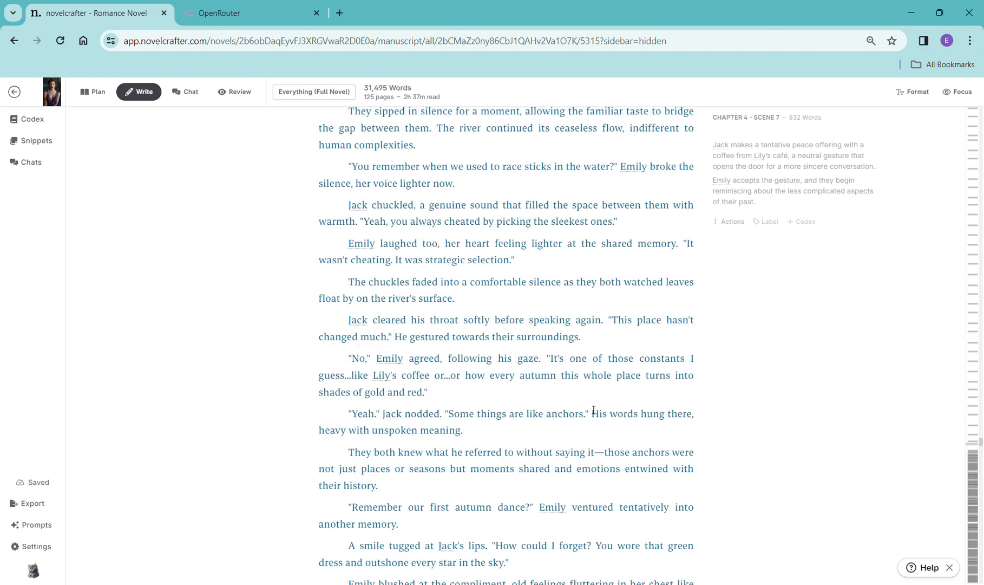
{"action": "scroll", "coordinate": [594, 410], "scroll_direction": "down", "scroll_amount": 3}
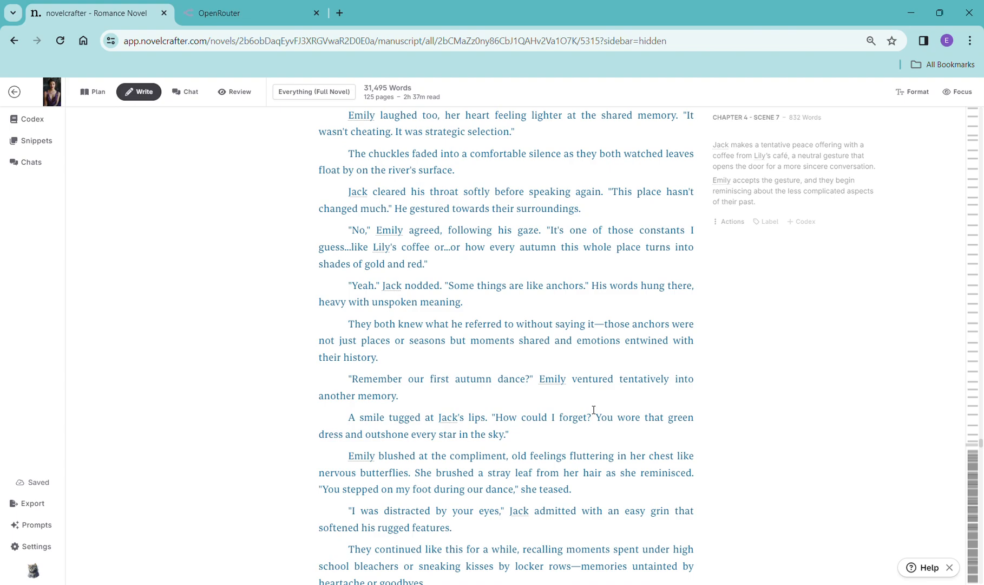
{"action": "scroll", "coordinate": [594, 410], "scroll_direction": "down", "scroll_amount": 1}
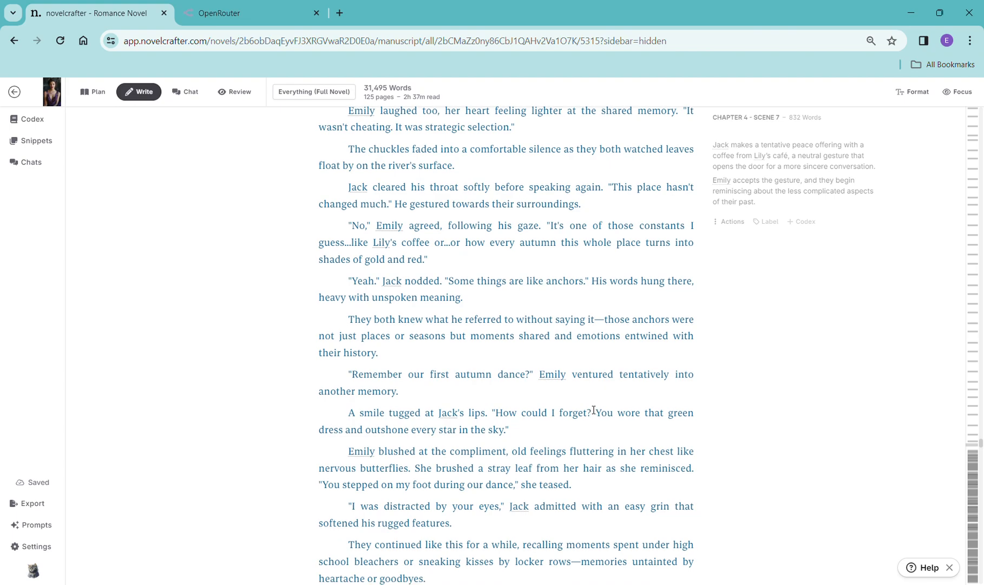
{"action": "scroll", "coordinate": [594, 410], "scroll_direction": "down", "scroll_amount": 10}
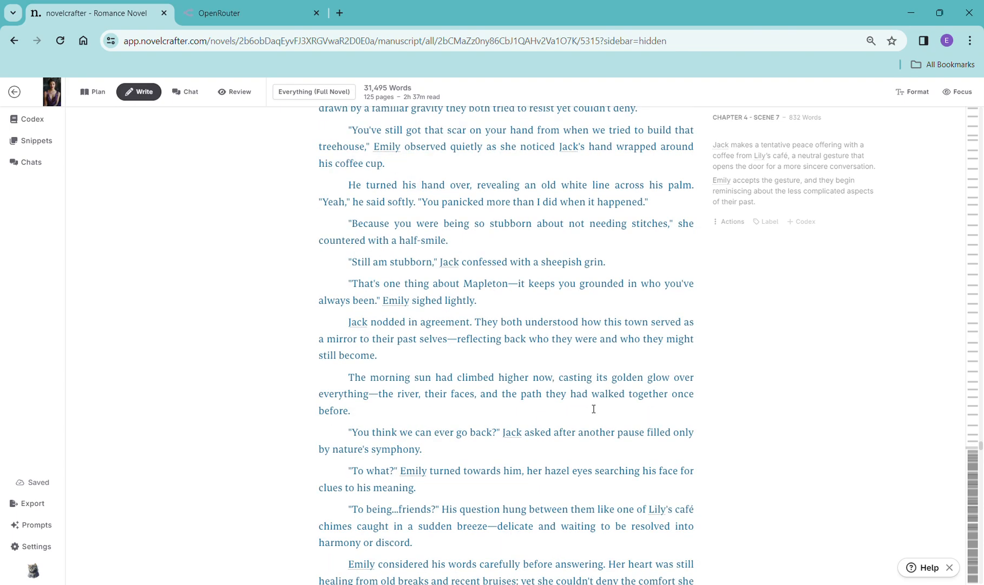
{"action": "scroll", "coordinate": [594, 399], "scroll_direction": "down", "scroll_amount": 1}
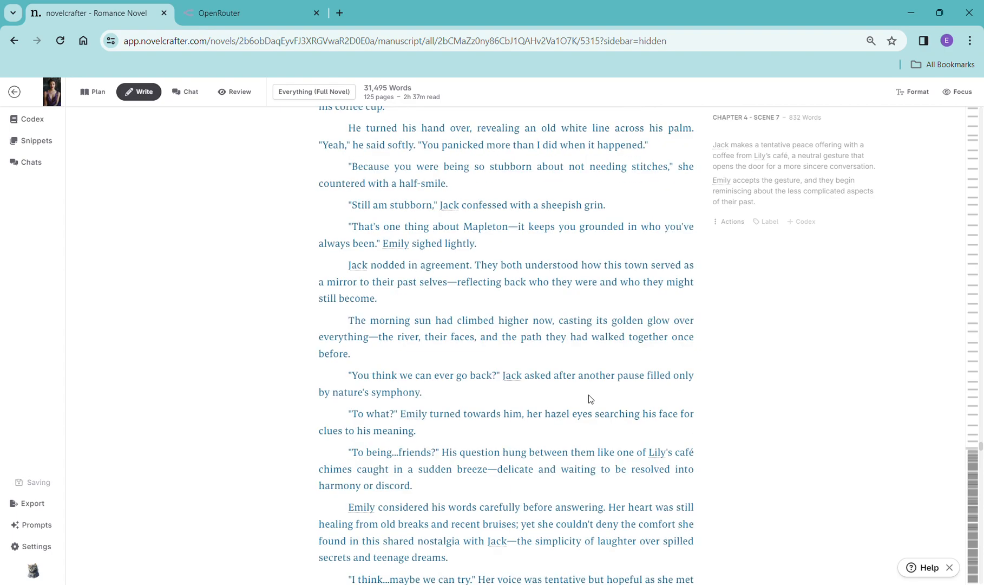
- Add a scene beat to Chapter 4 Scene 8 containing its copied synopsis and generate prose with OpenAI GPT-4 Turbo using the General Purpose prompt
{"action": "scroll", "coordinate": [590, 399], "scroll_direction": "down", "scroll_amount": 10}
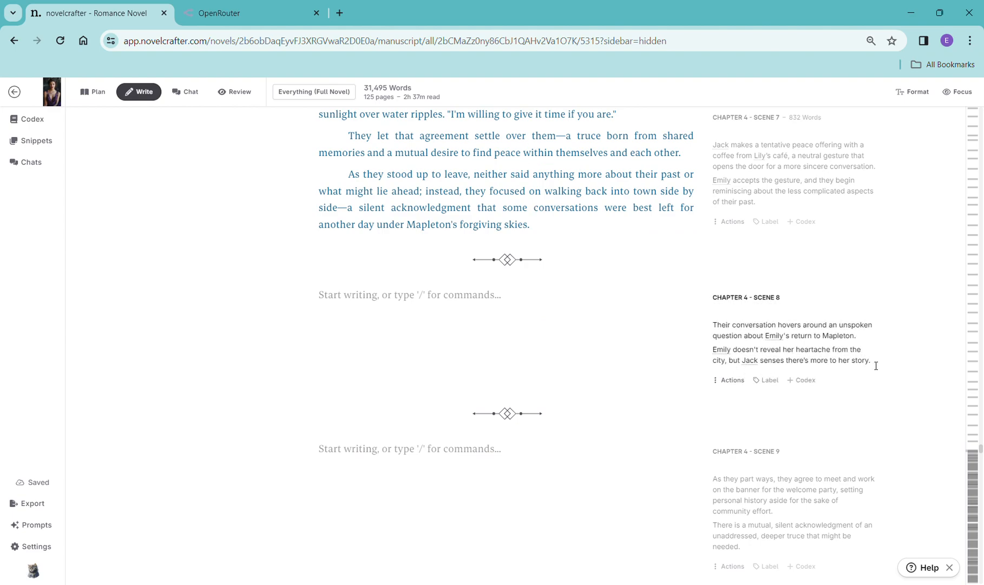
{"action": "left_click_drag", "start_coordinate": [760, 351], "coordinate": [701, 336]}
{"action": "left_click_drag", "start_coordinate": [879, 370], "coordinate": [759, 351]}
{"action": "left_click_drag", "start_coordinate": [759, 351], "coordinate": [878, 373]}
{"action": "left_click_drag", "start_coordinate": [721, 320], "coordinate": [899, 373]}
{"action": "key", "text": "ctrl+c"}
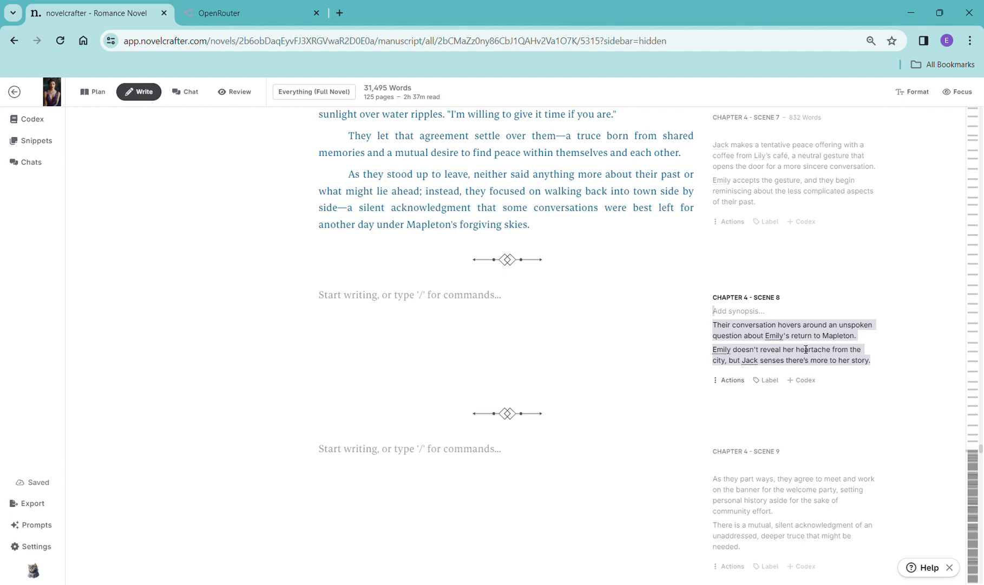
{"action": "left_click", "coordinate": [361, 295]}
{"action": "type", "text": "/"}
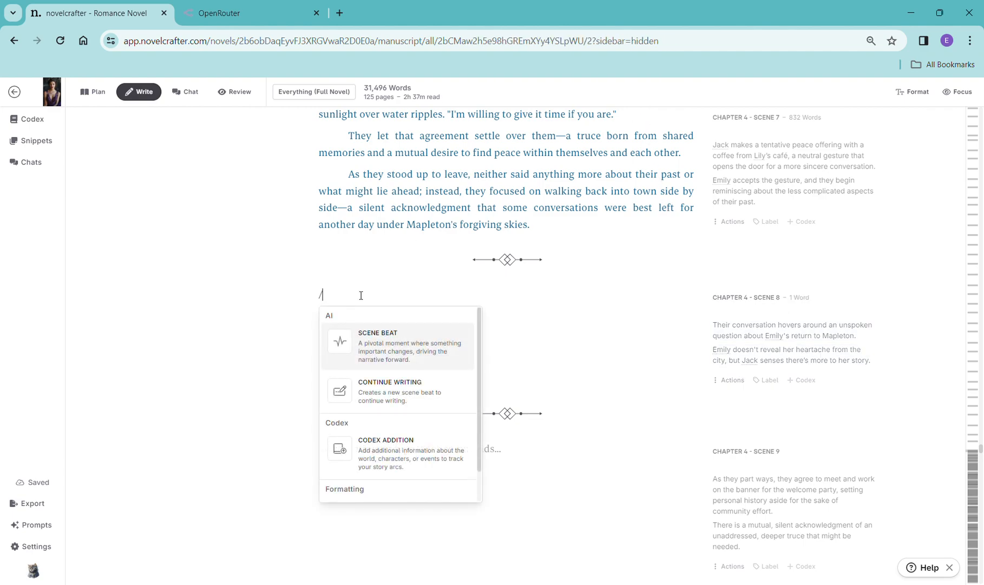
{"action": "left_click", "coordinate": [370, 365]}
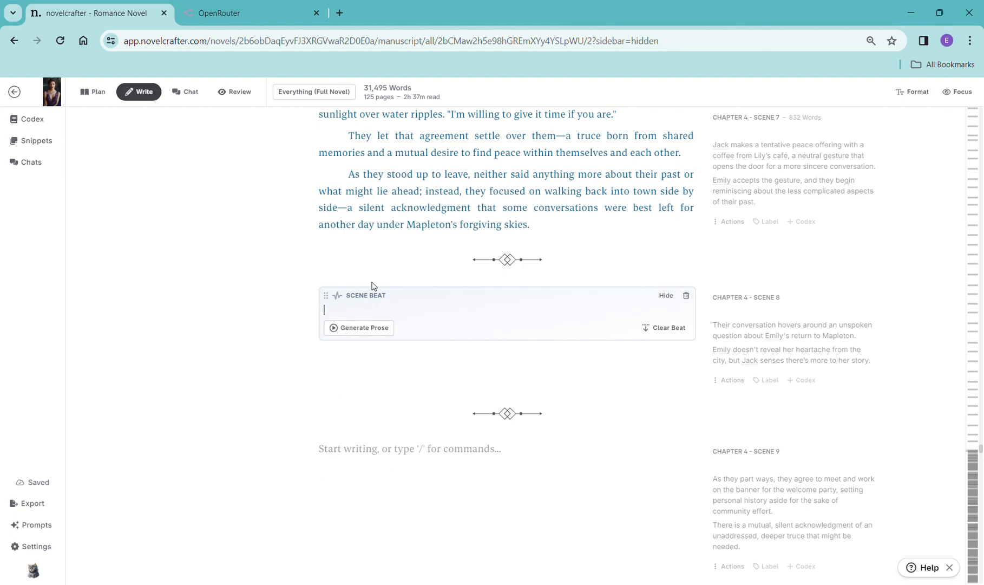
{"action": "key", "text": "ctrl+v"}
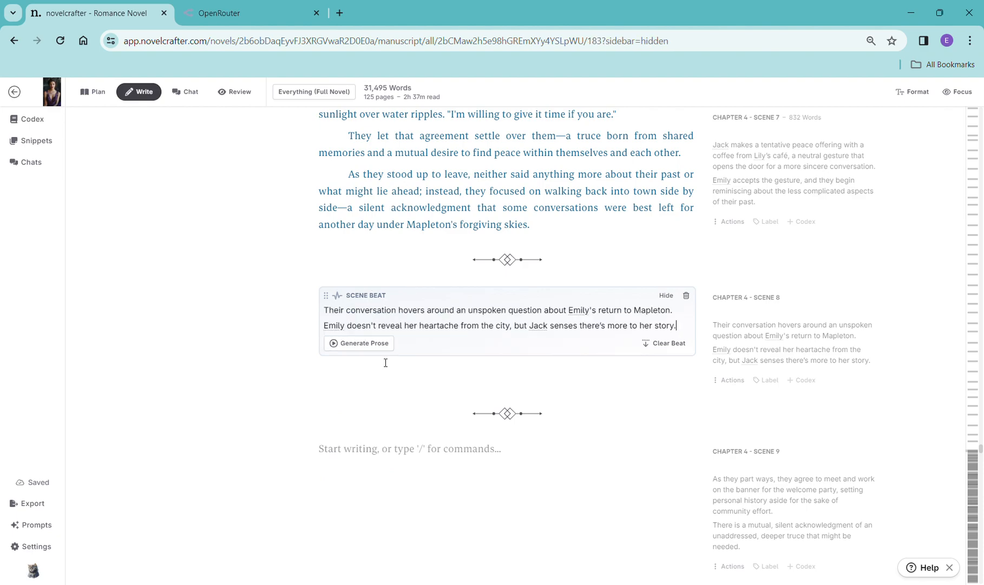
{"action": "left_click", "coordinate": [373, 344]}
{"action": "mouse_move", "coordinate": [388, 368]}
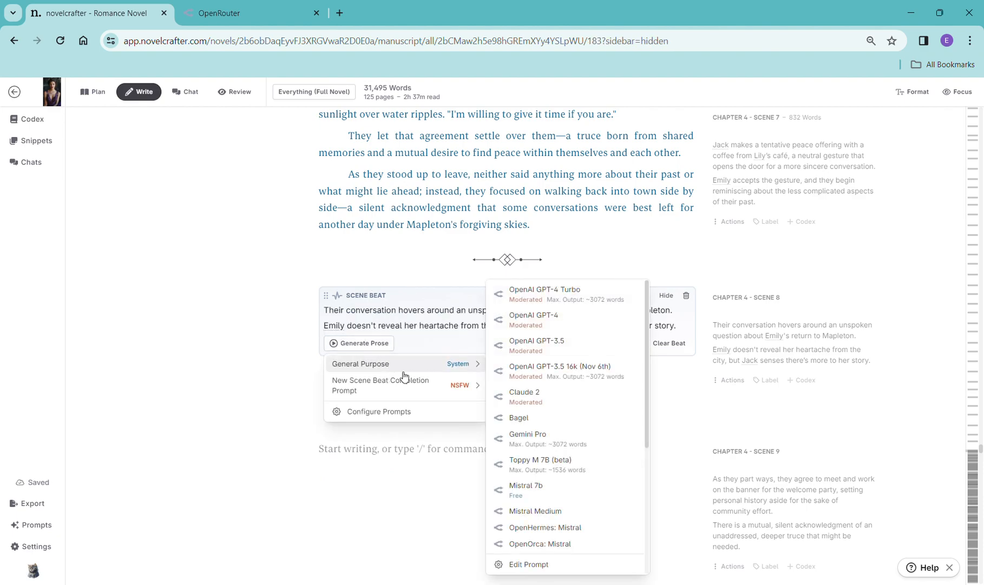
{"action": "left_click", "coordinate": [567, 299]}
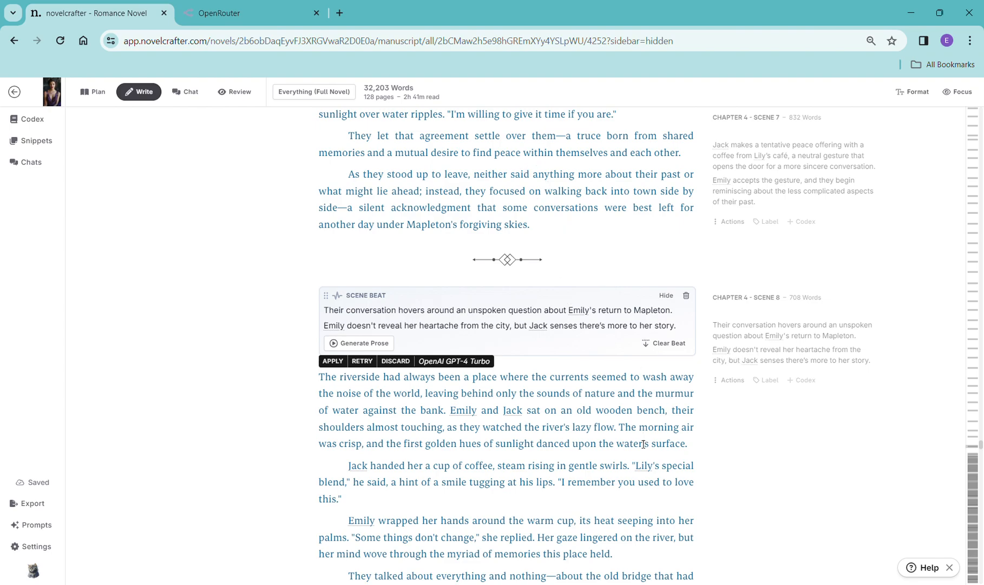
- Read through the generated Chapter 4 Scene 8 prose and the remaining empty Chapter 4 scenes
{"action": "scroll", "coordinate": [641, 433], "scroll_direction": "down", "scroll_amount": 1}
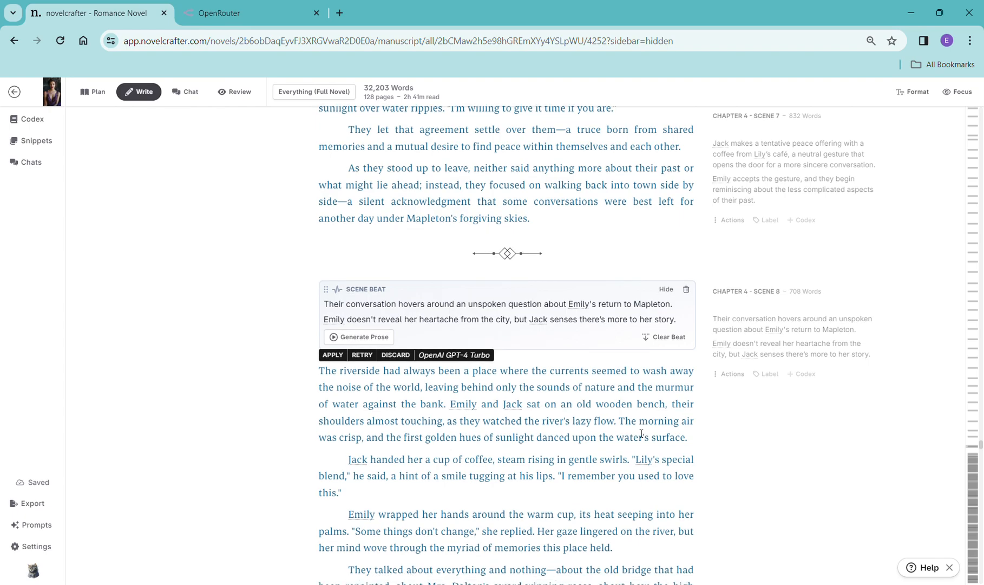
{"action": "scroll", "coordinate": [641, 433], "scroll_direction": "down", "scroll_amount": 5}
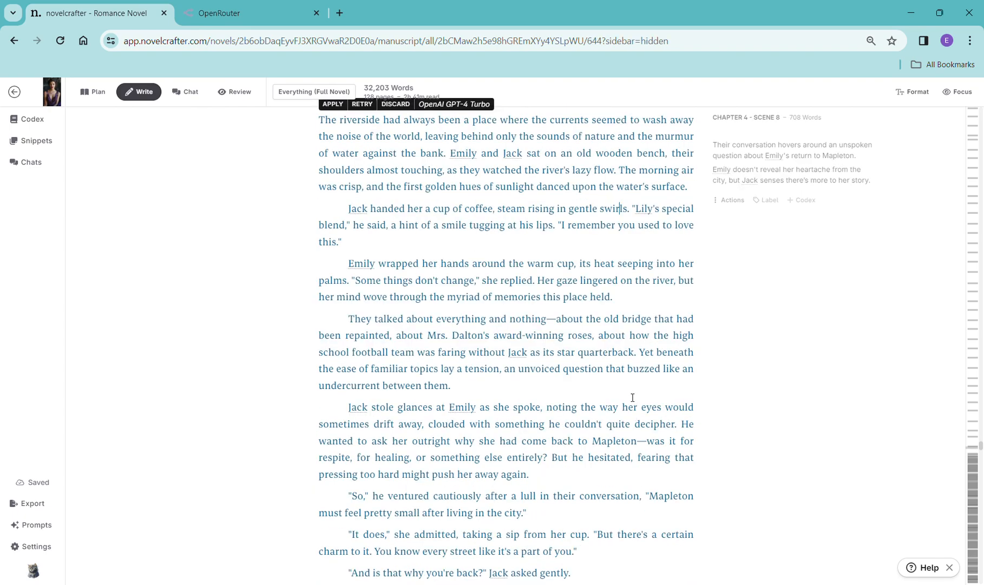
{"action": "scroll", "coordinate": [632, 397], "scroll_direction": "down", "scroll_amount": 10}
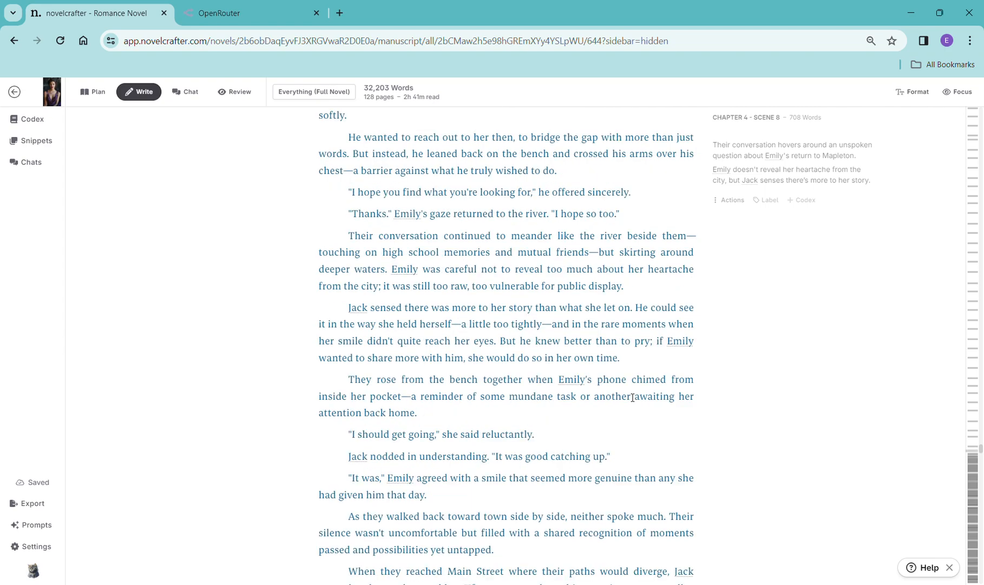
{"action": "scroll", "coordinate": [633, 397], "scroll_direction": "down", "scroll_amount": 1}
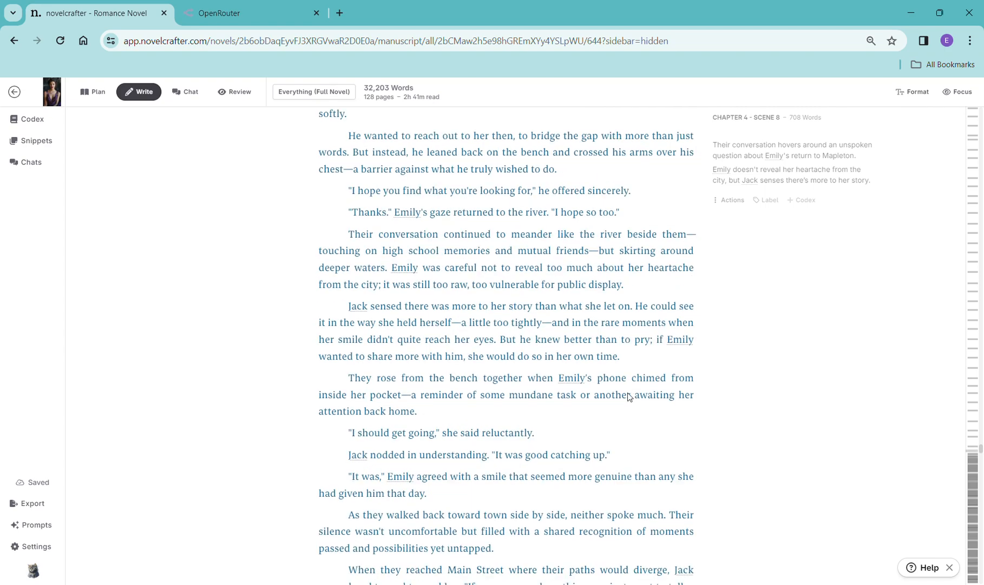
{"action": "scroll", "coordinate": [629, 397], "scroll_direction": "down", "scroll_amount": 15}
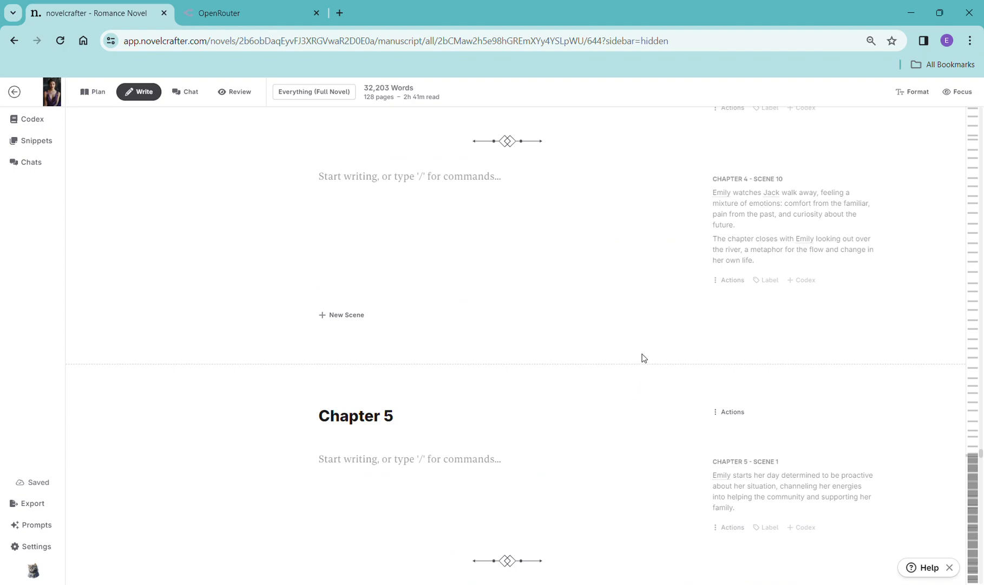
{"action": "scroll", "coordinate": [660, 331], "scroll_direction": "down", "scroll_amount": 1}
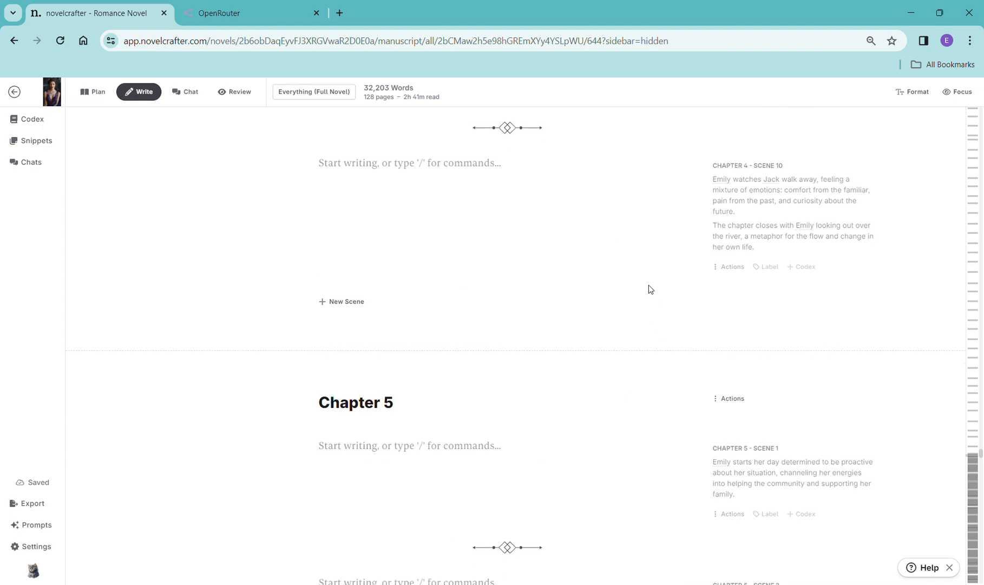
{"action": "scroll", "coordinate": [650, 288], "scroll_direction": "up", "scroll_amount": 1}
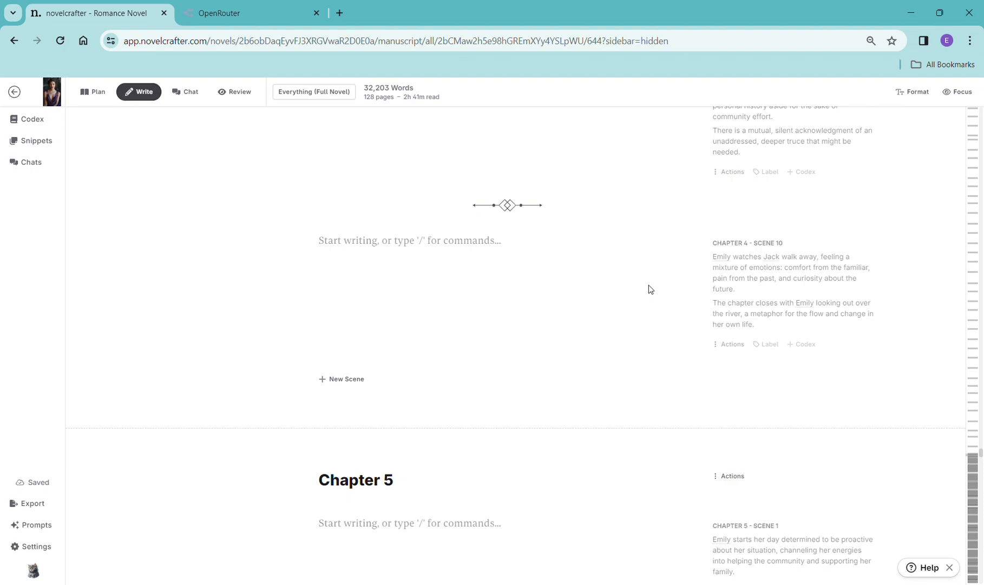
{"action": "scroll", "coordinate": [648, 285], "scroll_direction": "up", "scroll_amount": 3}
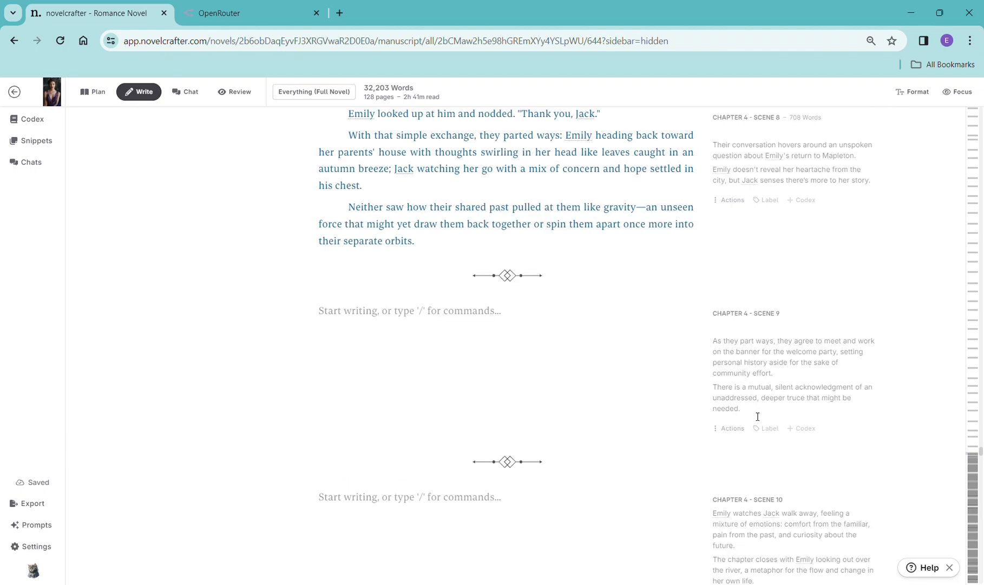
{"action": "scroll", "coordinate": [715, 396], "scroll_direction": "up", "scroll_amount": 4}
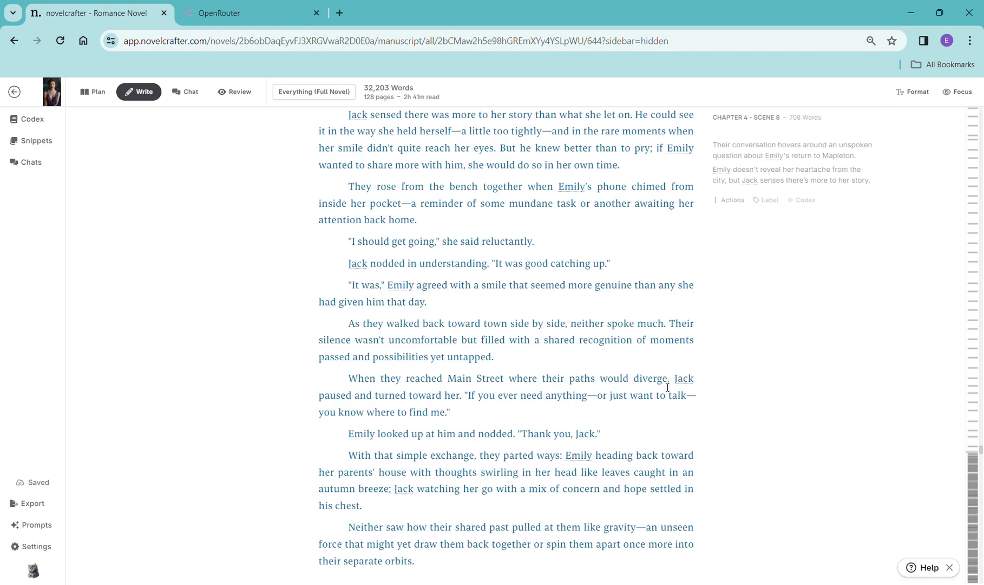
{"action": "scroll", "coordinate": [667, 386], "scroll_direction": "down", "scroll_amount": 3}
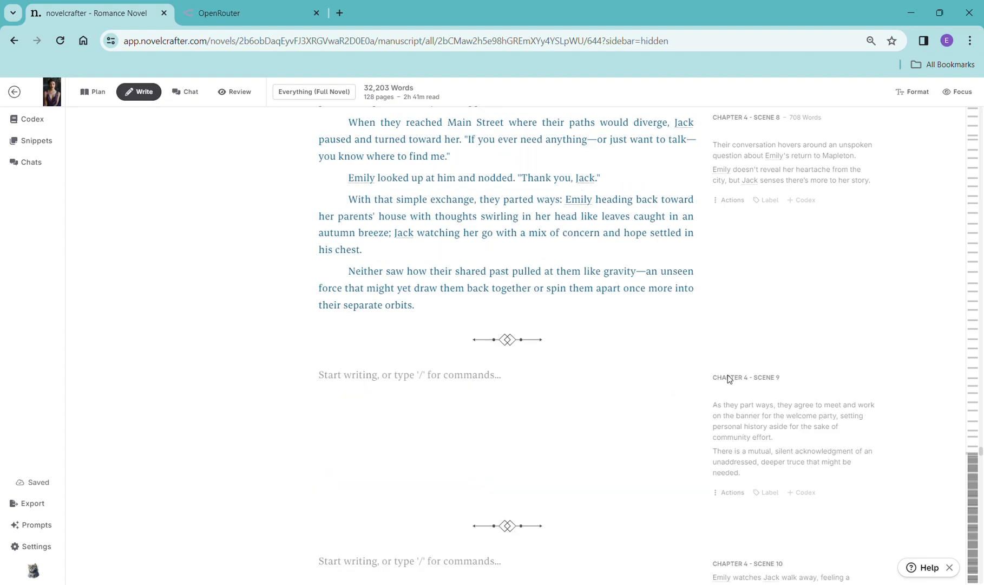
{"action": "scroll", "coordinate": [729, 378], "scroll_direction": "down", "scroll_amount": 4}
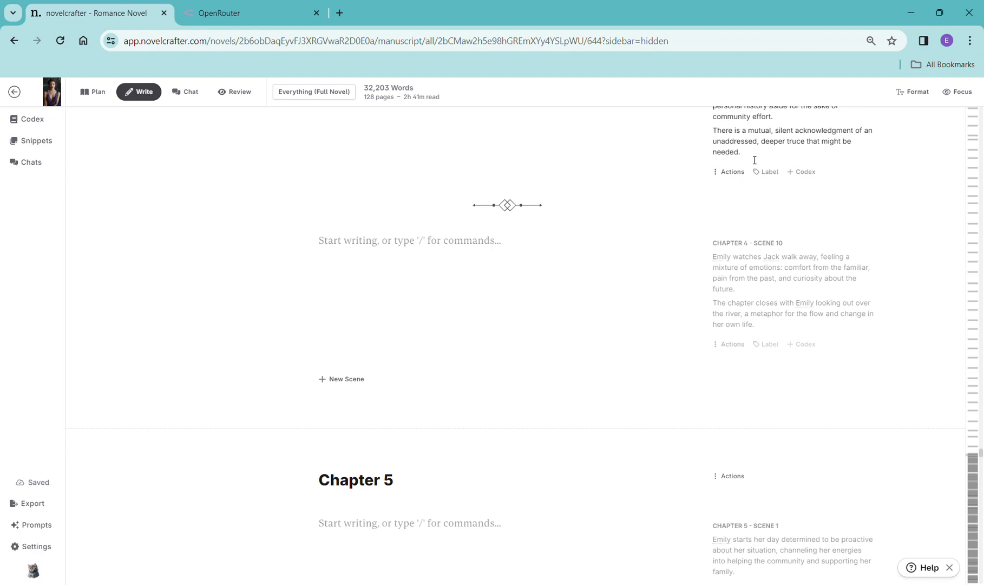
{"action": "scroll", "coordinate": [763, 211], "scroll_direction": "up", "scroll_amount": 1}
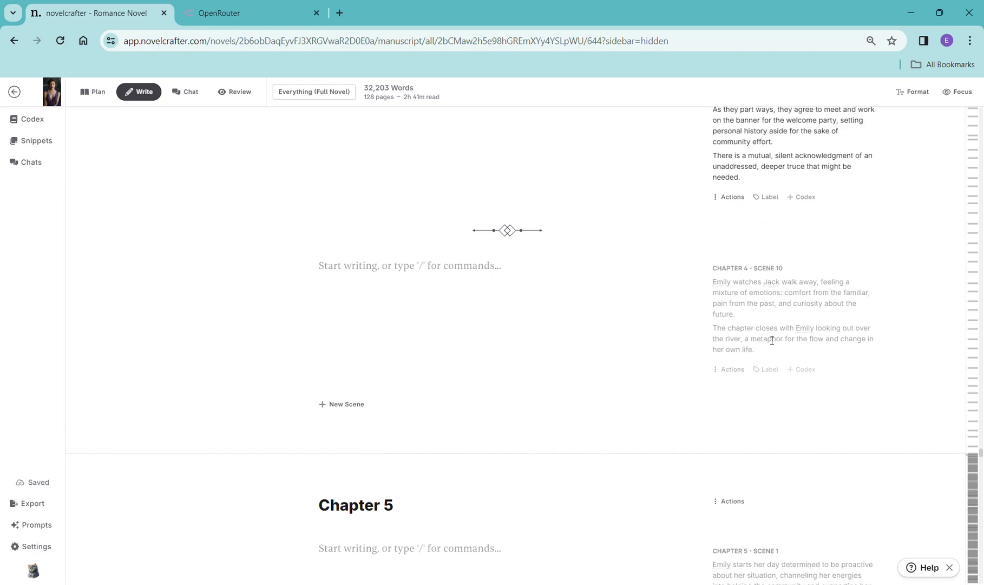
{"action": "scroll", "coordinate": [772, 340], "scroll_direction": "up", "scroll_amount": 4}
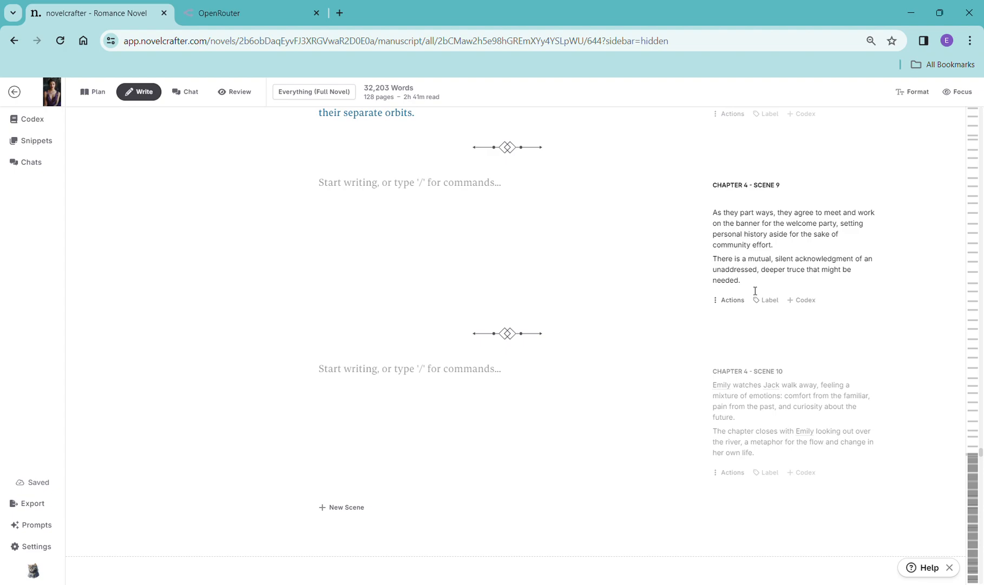
- Add a scene beat to Chapter 4 Scene 9, replace its text with the copied synopsis, and generate prose with OpenAI GPT-4 Turbo using General Purpose
{"action": "left_click_drag", "start_coordinate": [741, 280], "coordinate": [716, 238]}
{"action": "key", "text": "ctrl+c"}
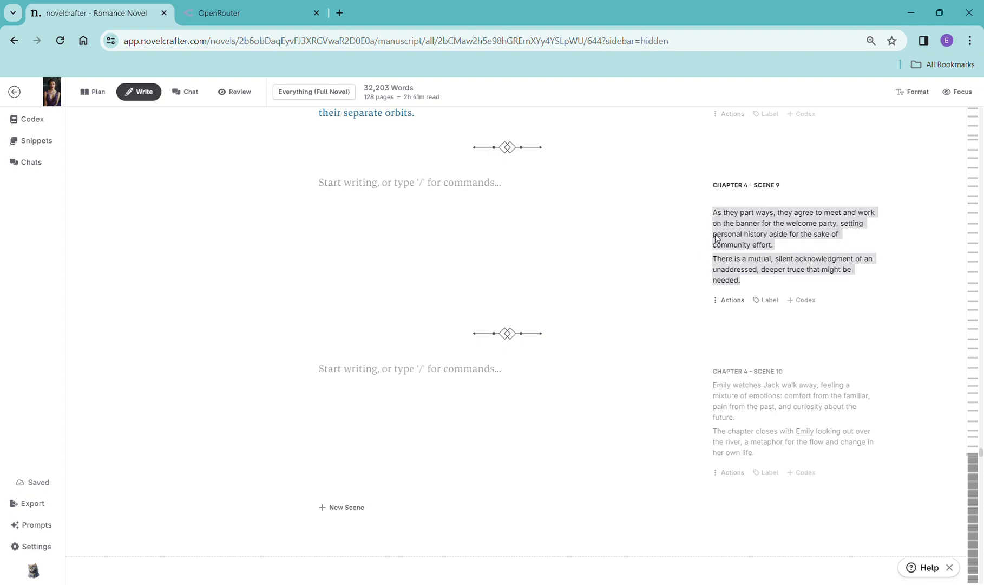
{"action": "left_click", "coordinate": [401, 195]}
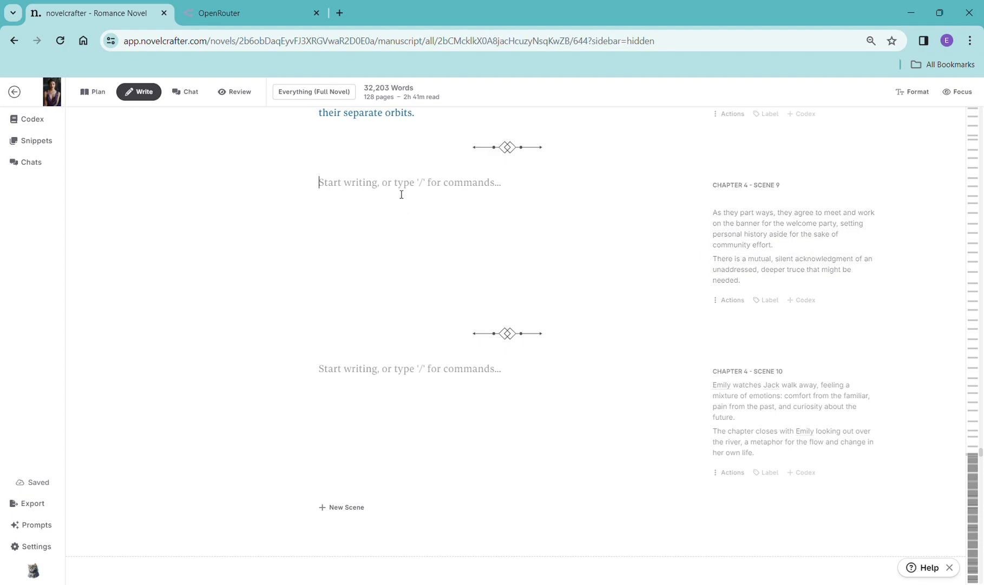
{"action": "type", "text": "/"}
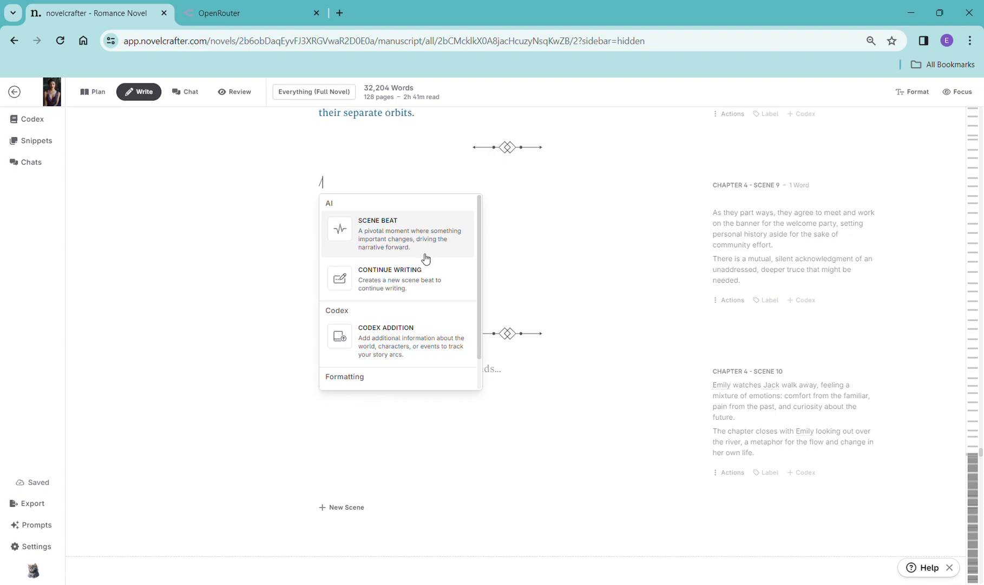
{"action": "left_click", "coordinate": [438, 293]}
{"action": "left_click_drag", "start_coordinate": [397, 199], "coordinate": [330, 201]}
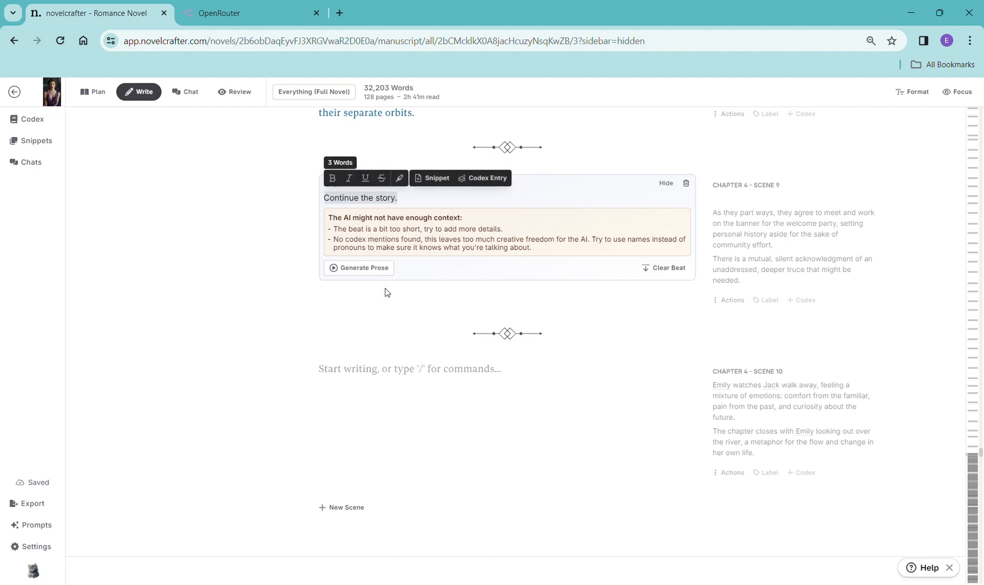
{"action": "key", "text": "ctrl+v"}
{"action": "left_click", "coordinate": [366, 300]}
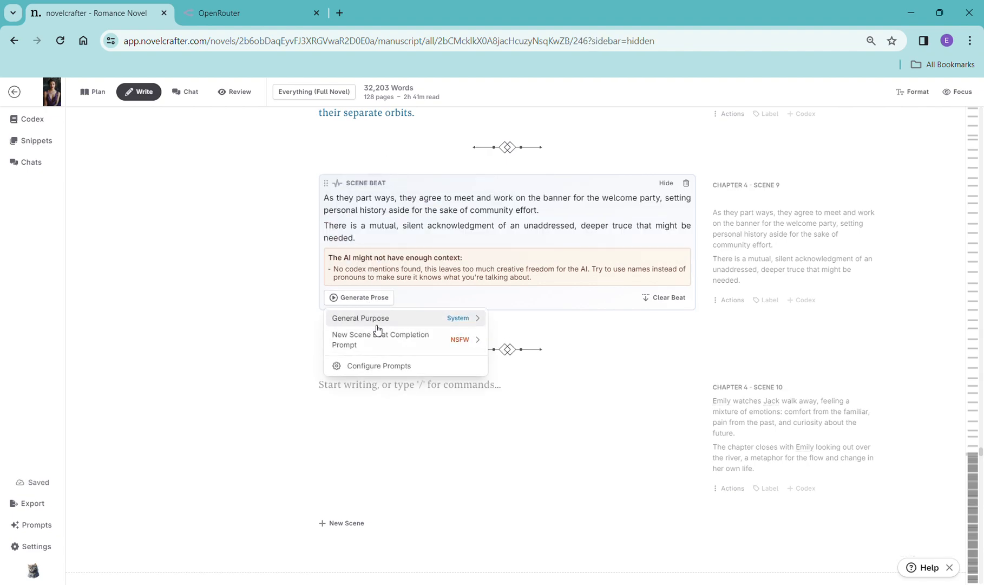
{"action": "left_click", "coordinate": [375, 337]}
{"action": "left_click", "coordinate": [518, 228]}
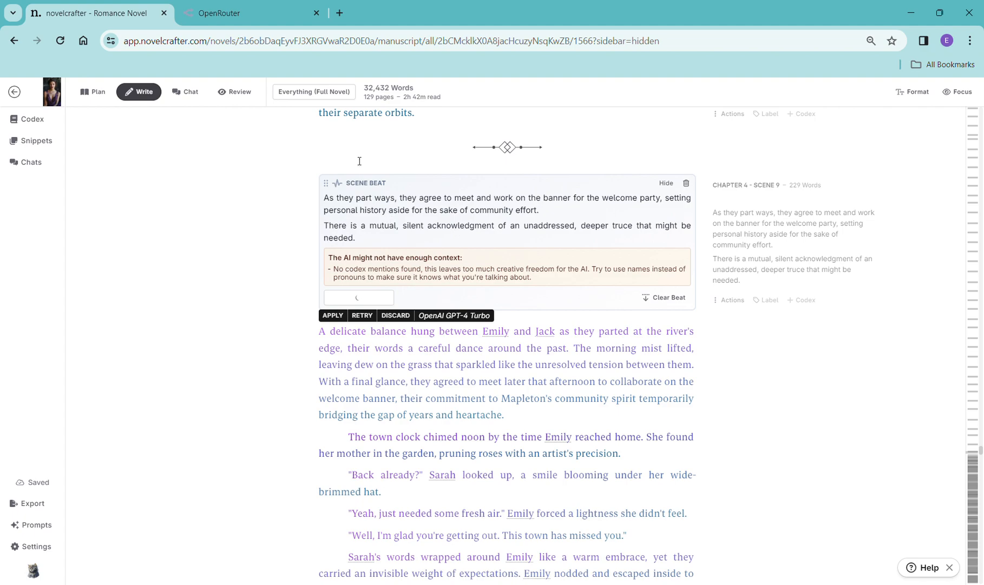
- Switch the manuscript view to Chapter 4 only and read through the generated Scene 9 prose
{"action": "left_click", "coordinate": [344, 95]}
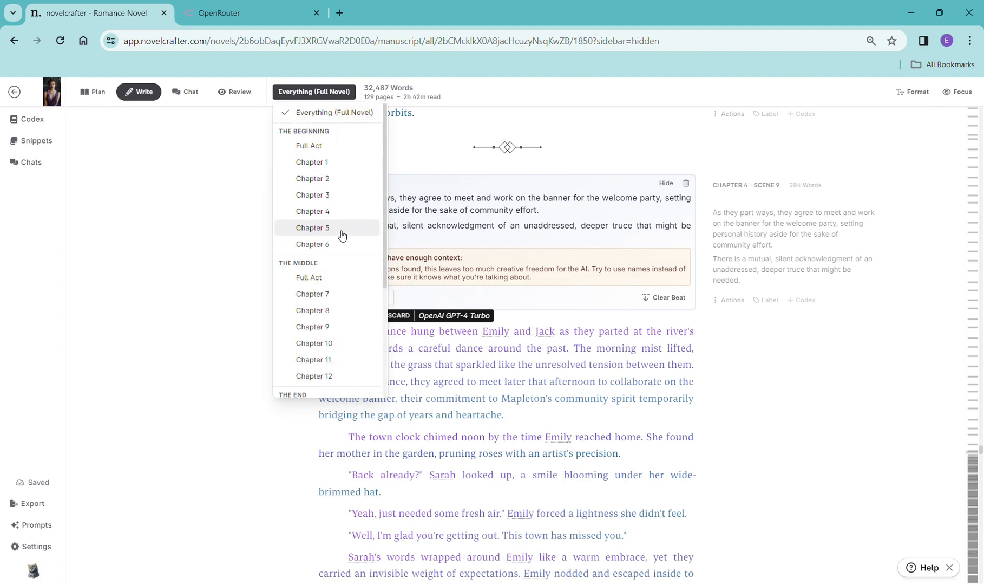
{"action": "left_click", "coordinate": [343, 212]}
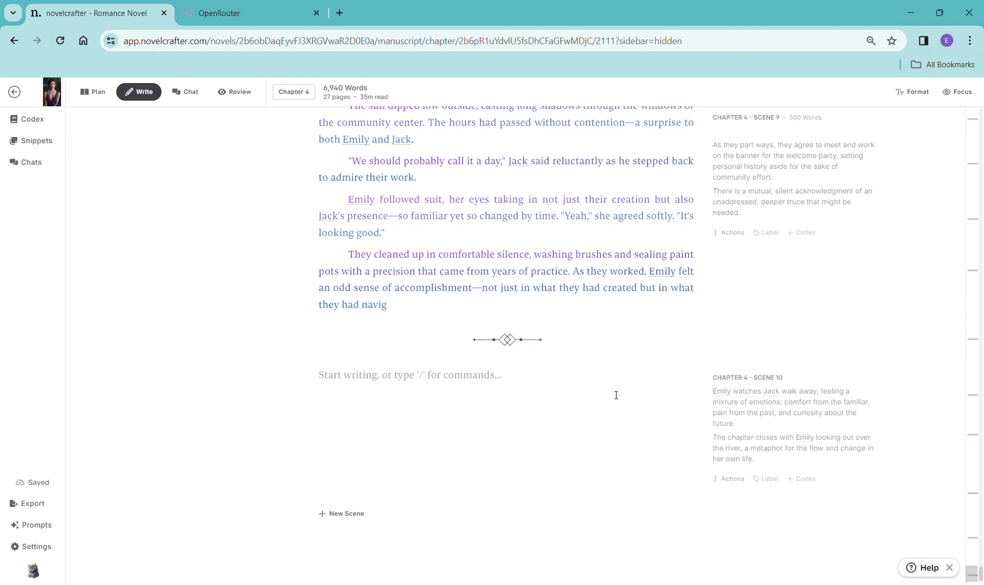
{"action": "scroll", "coordinate": [616, 395], "scroll_direction": "up", "scroll_amount": 5}
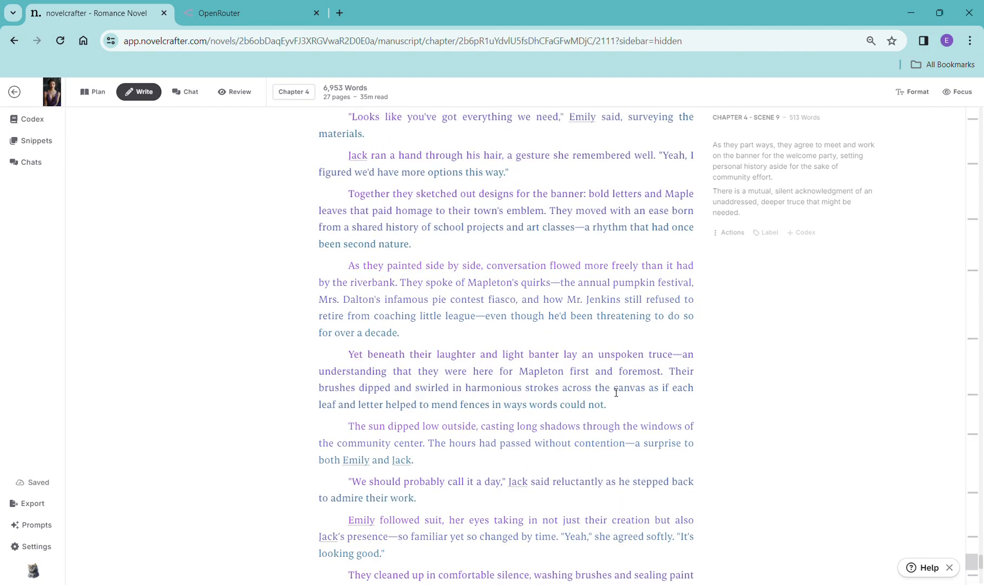
{"action": "scroll", "coordinate": [615, 394], "scroll_direction": "down", "scroll_amount": 7}
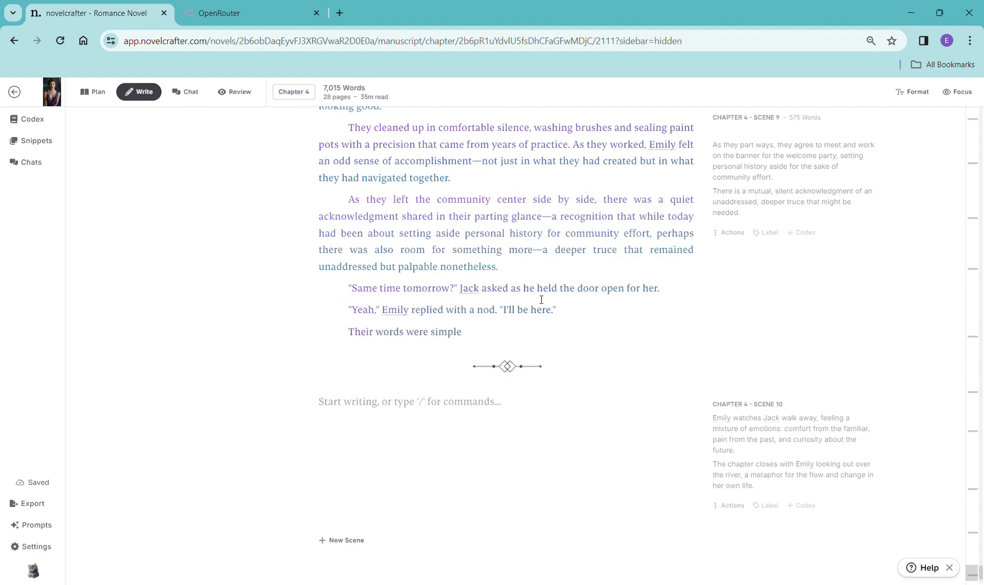
{"action": "scroll", "coordinate": [714, 362], "scroll_direction": "down", "scroll_amount": 2}
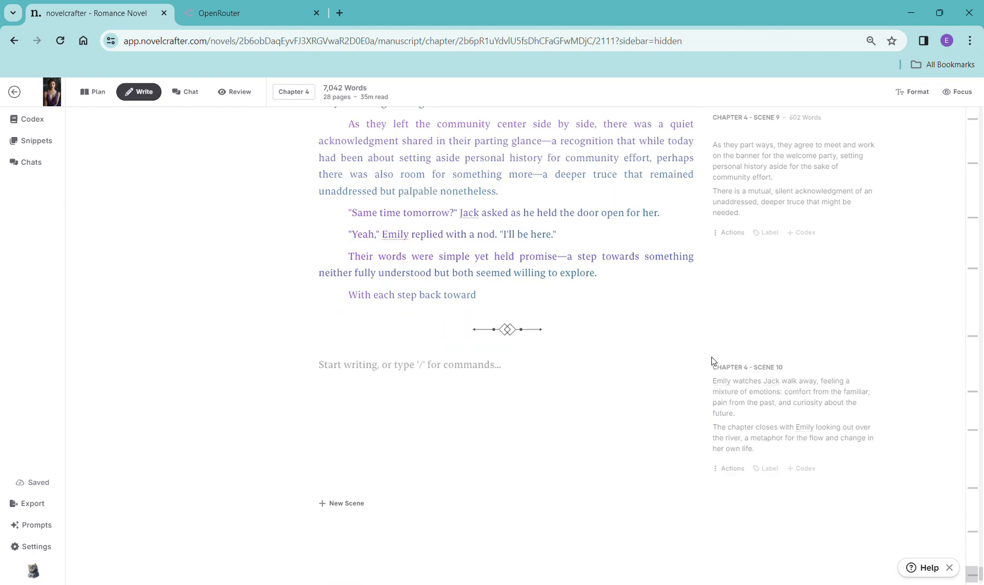
{"action": "scroll", "coordinate": [712, 361], "scroll_direction": "down", "scroll_amount": 2}
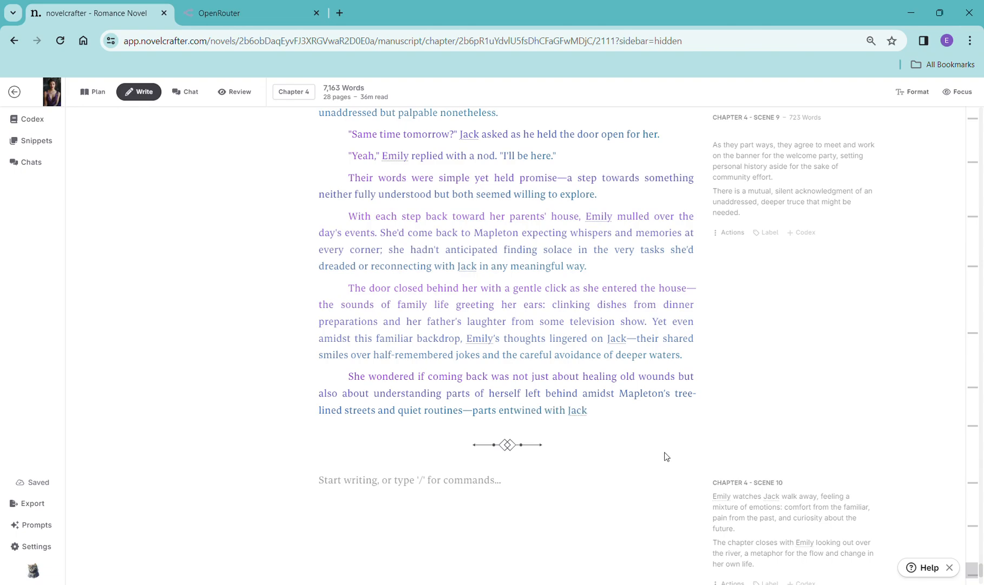
{"action": "scroll", "coordinate": [687, 506], "scroll_direction": "down", "scroll_amount": 4}
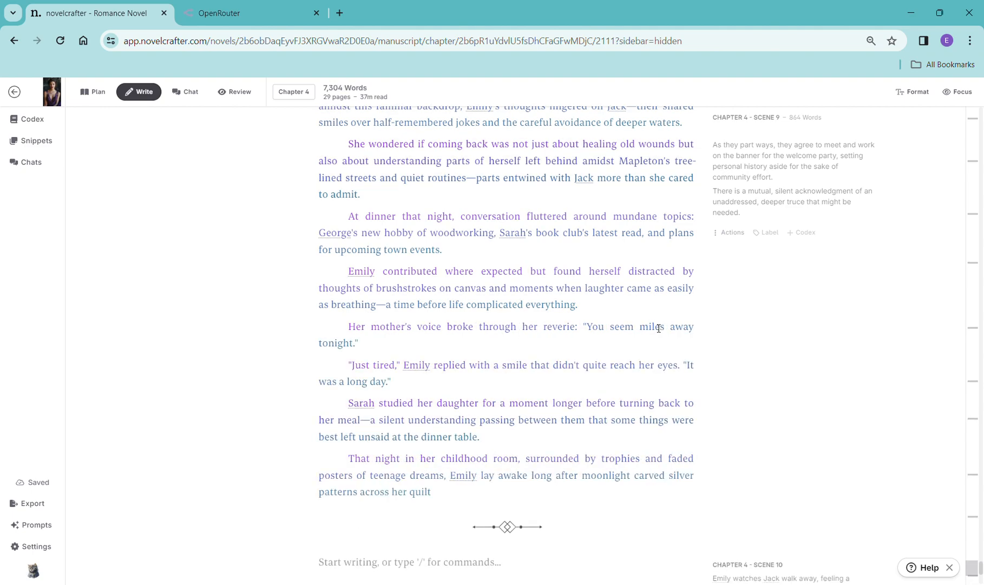
{"action": "scroll", "coordinate": [664, 352], "scroll_direction": "down", "scroll_amount": 5}
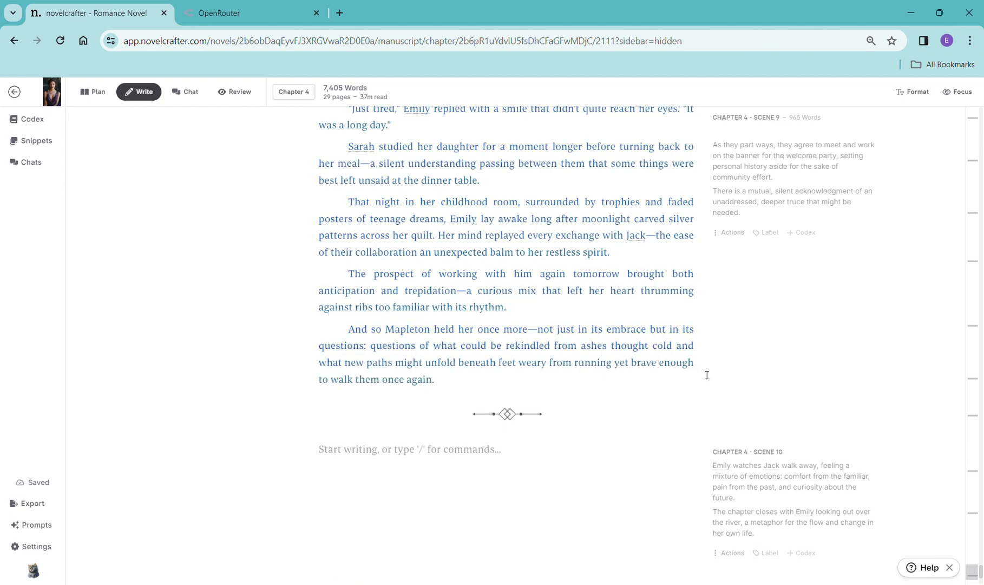
- Copy the Chapter 4 Scene 10 synopsis and try adding a scene beat to that scene before removing it
{"action": "left_click_drag", "start_coordinate": [756, 537], "coordinate": [694, 475]}
{"action": "key", "text": "ctrl+c"}
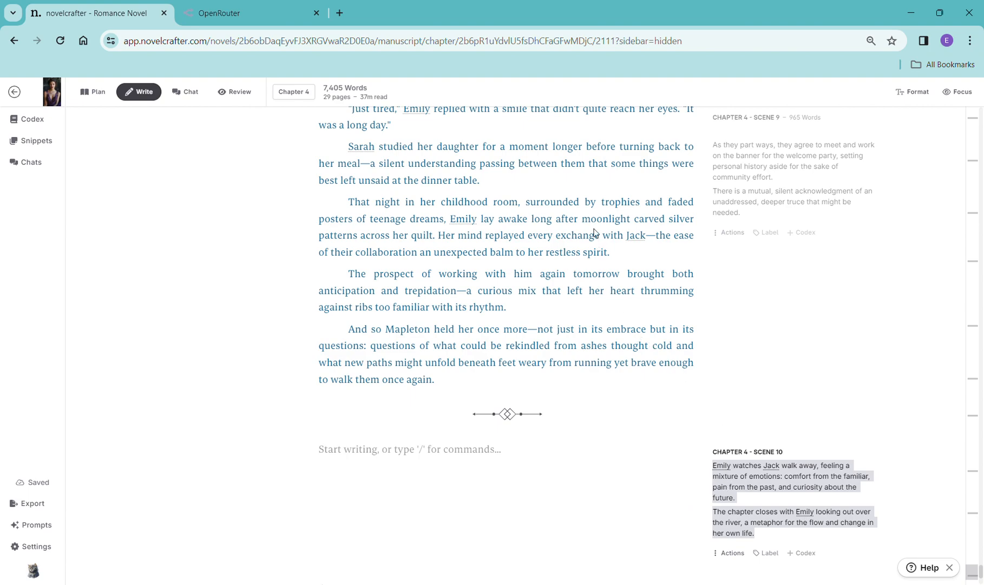
{"action": "left_click", "coordinate": [438, 459]}
{"action": "type", "text": "/"}
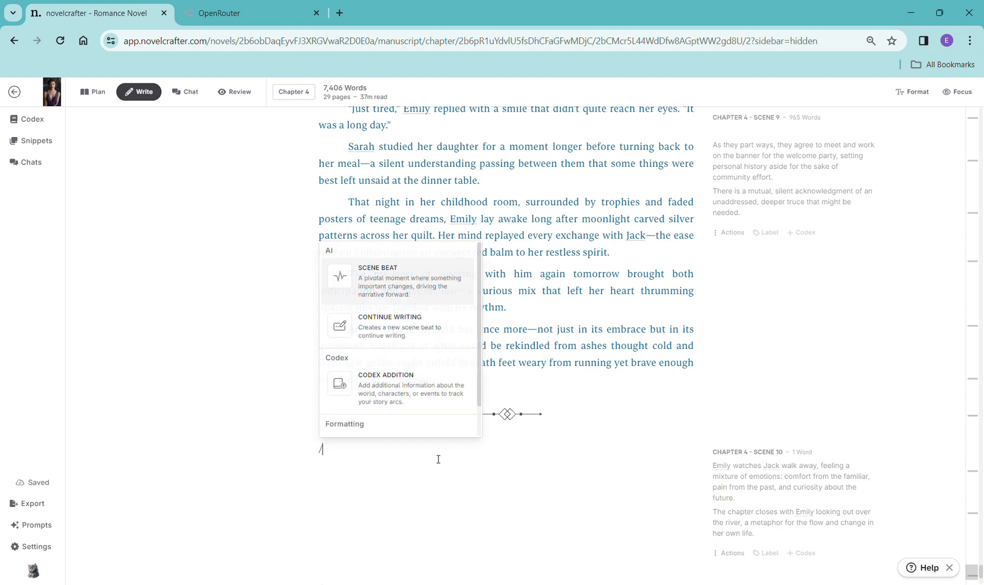
{"action": "left_click", "coordinate": [432, 295]}
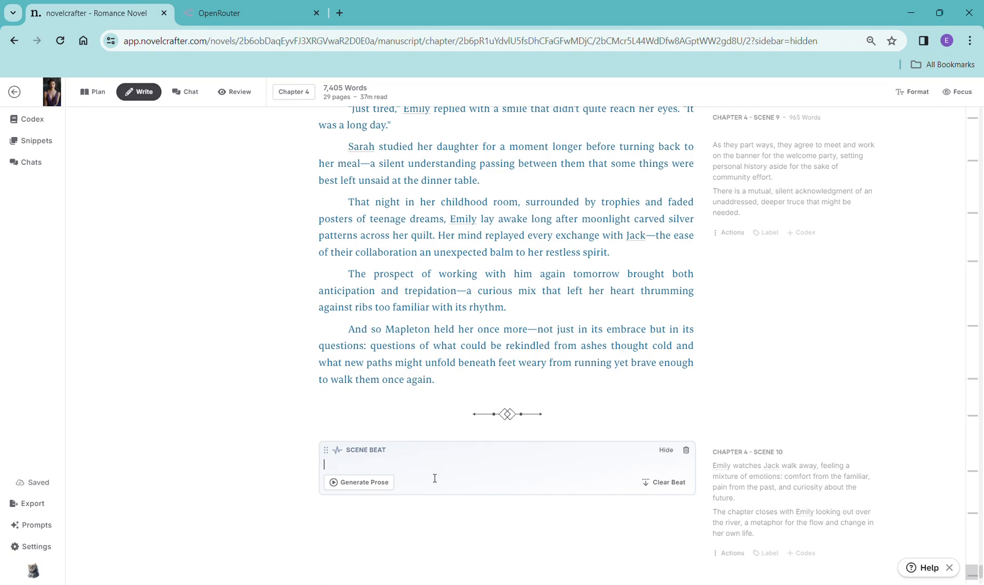
{"action": "left_click", "coordinate": [686, 450]}
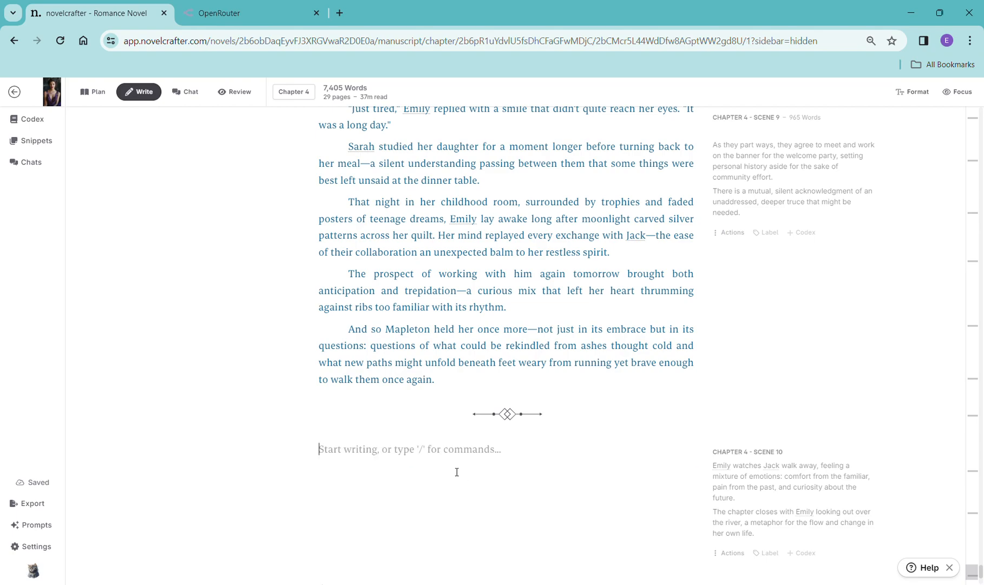
- Add a Continue Writing beat to Chapter 4 Scene 10, replace its text with the copied synopsis, and generate prose with OpenAI GPT-4 Turbo using General Purpose
{"action": "type", "text": "/"}
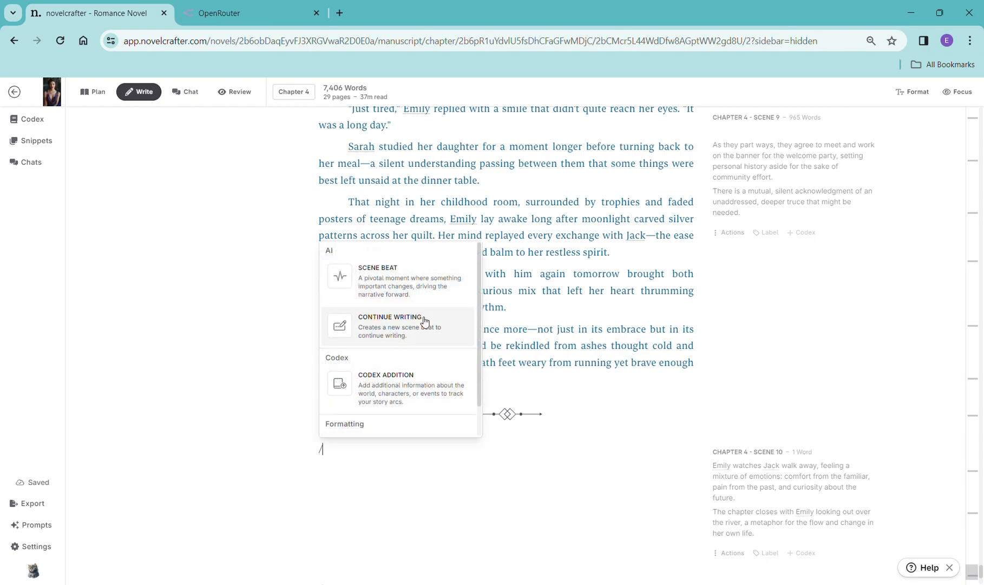
{"action": "left_click", "coordinate": [423, 320]}
{"action": "left_click_drag", "start_coordinate": [403, 471], "coordinate": [325, 469]}
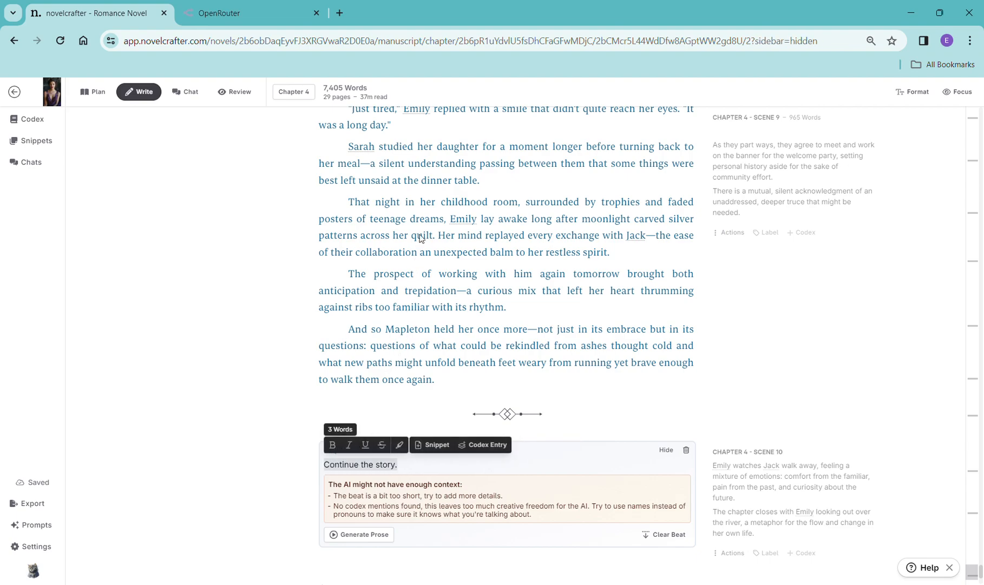
{"action": "key", "text": "ctrl+v"}
{"action": "left_click", "coordinate": [362, 523]}
{"action": "mouse_move", "coordinate": [383, 455]}
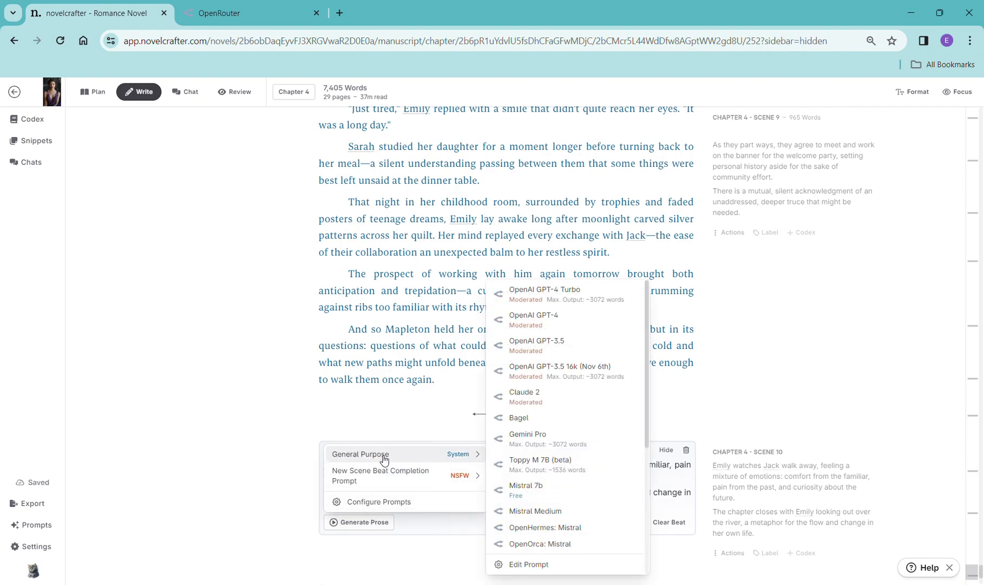
{"action": "left_click", "coordinate": [587, 303]}
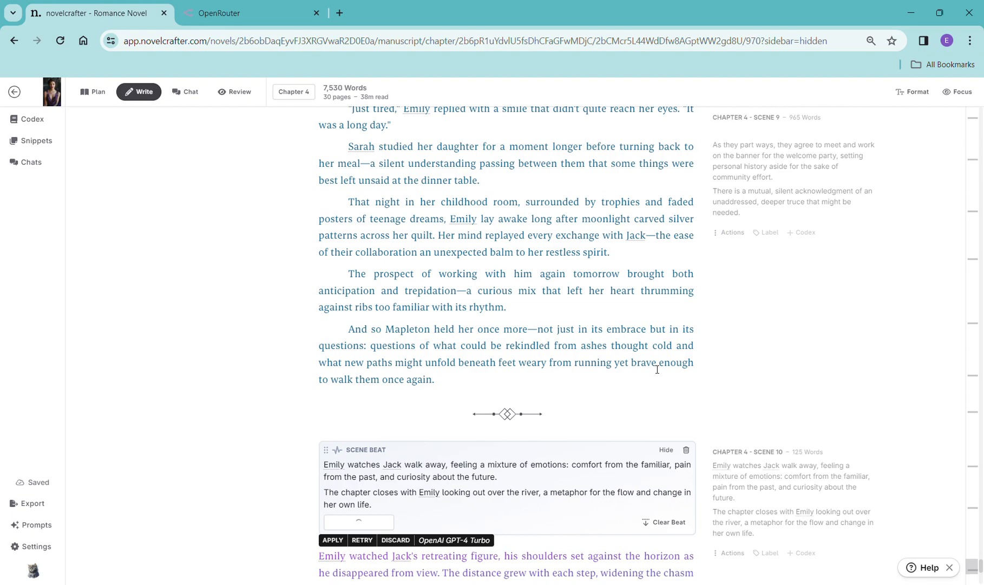
- Read through the generated Chapter 4 Scene 10 prose and switch the manuscript view to Chapter 5
{"action": "scroll", "coordinate": [805, 460], "scroll_direction": "down", "scroll_amount": 7}
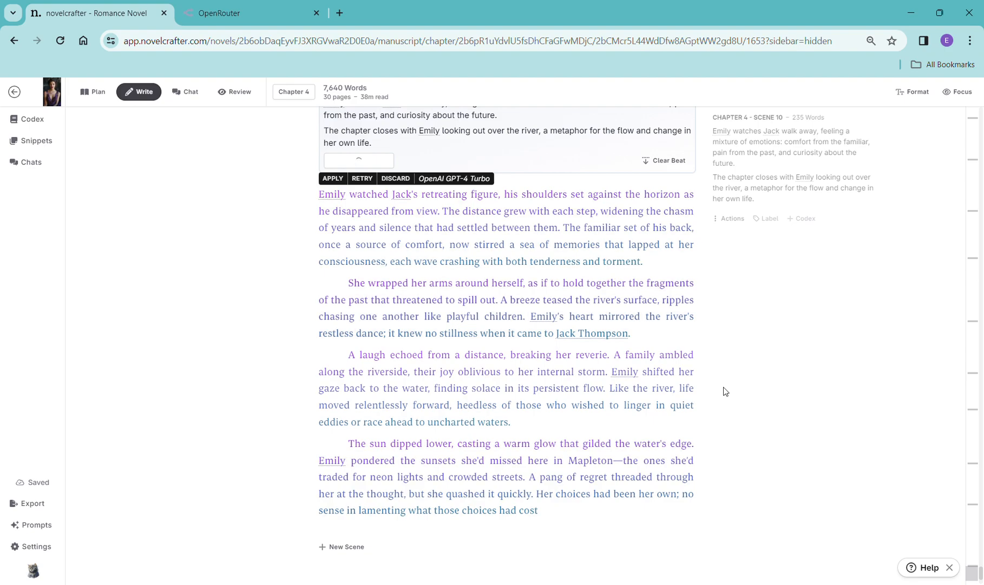
{"action": "scroll", "coordinate": [672, 490], "scroll_direction": "down", "scroll_amount": 3}
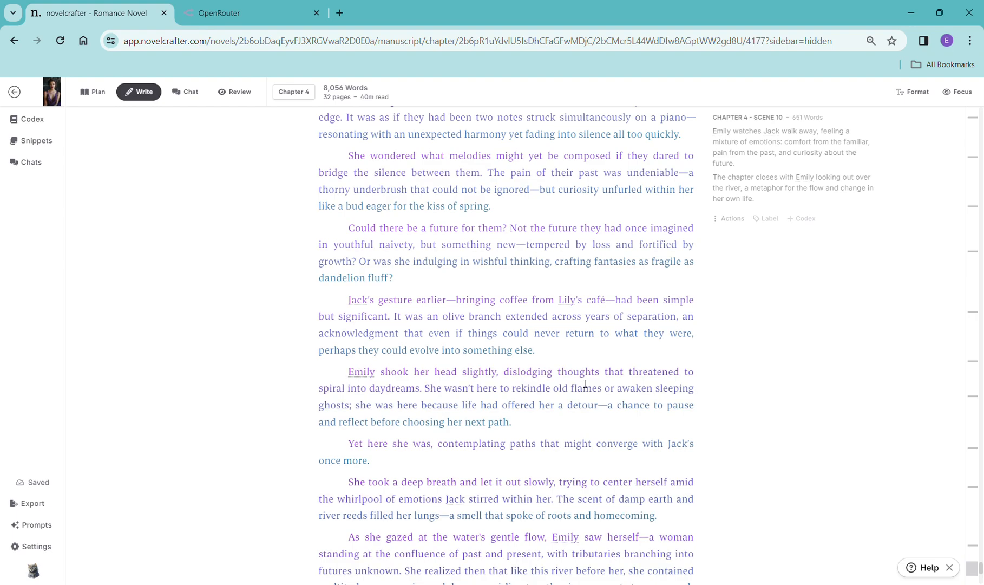
{"action": "scroll", "coordinate": [590, 460], "scroll_direction": "down", "scroll_amount": 6}
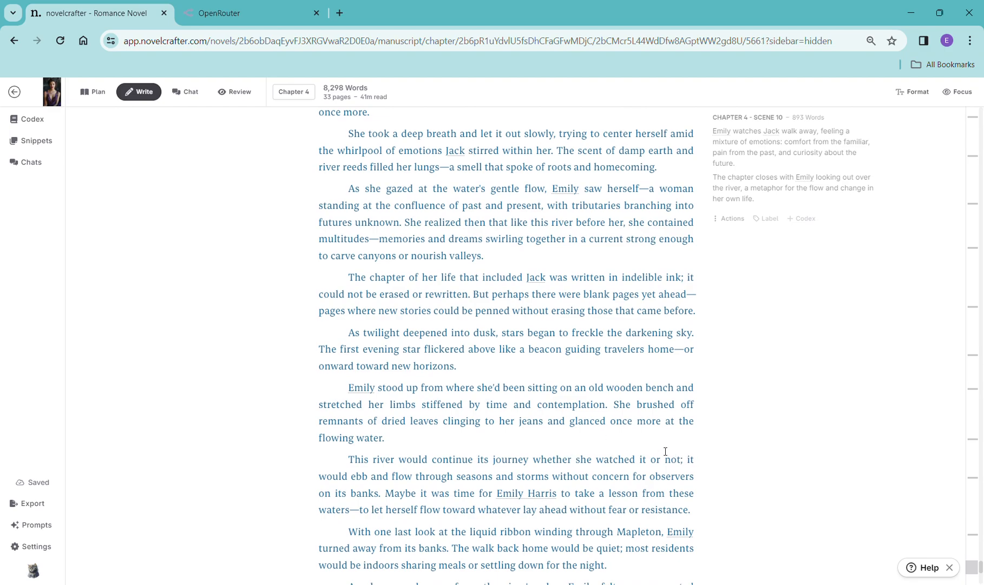
{"action": "scroll", "coordinate": [663, 452], "scroll_direction": "down", "scroll_amount": 6}
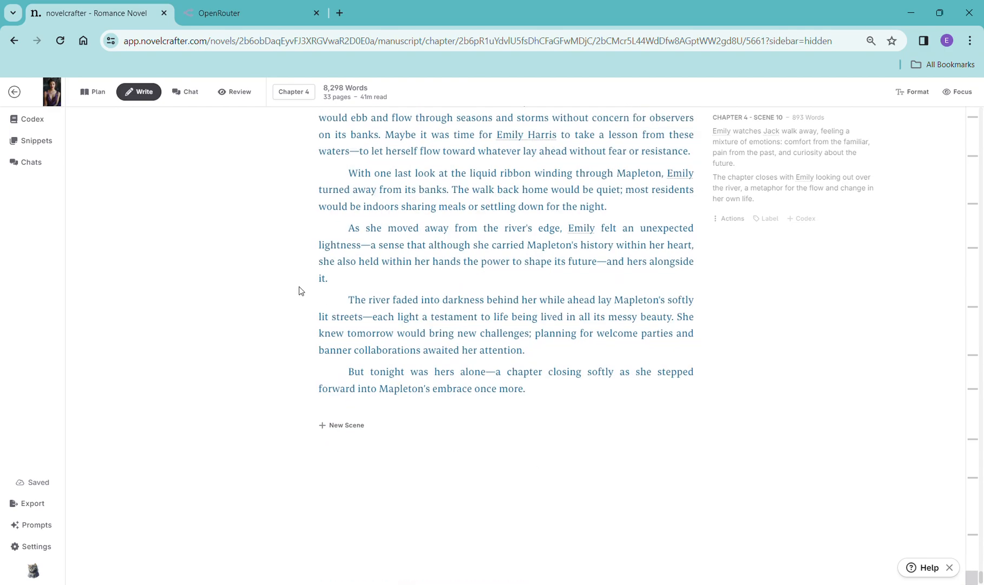
{"action": "left_click", "coordinate": [313, 98]}
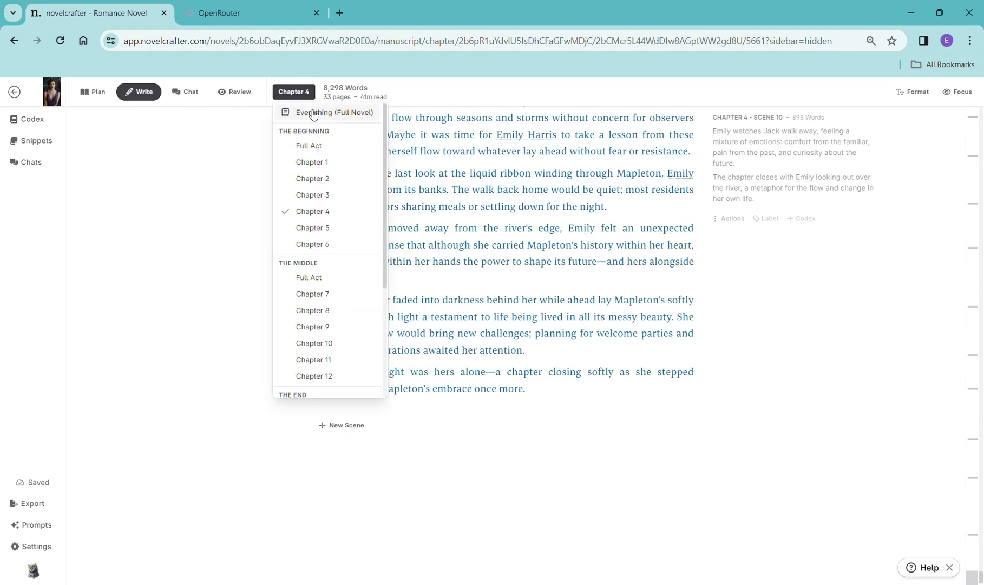
{"action": "left_click", "coordinate": [322, 226]}
{"action": "scroll", "coordinate": [666, 338], "scroll_direction": "up", "scroll_amount": 6}
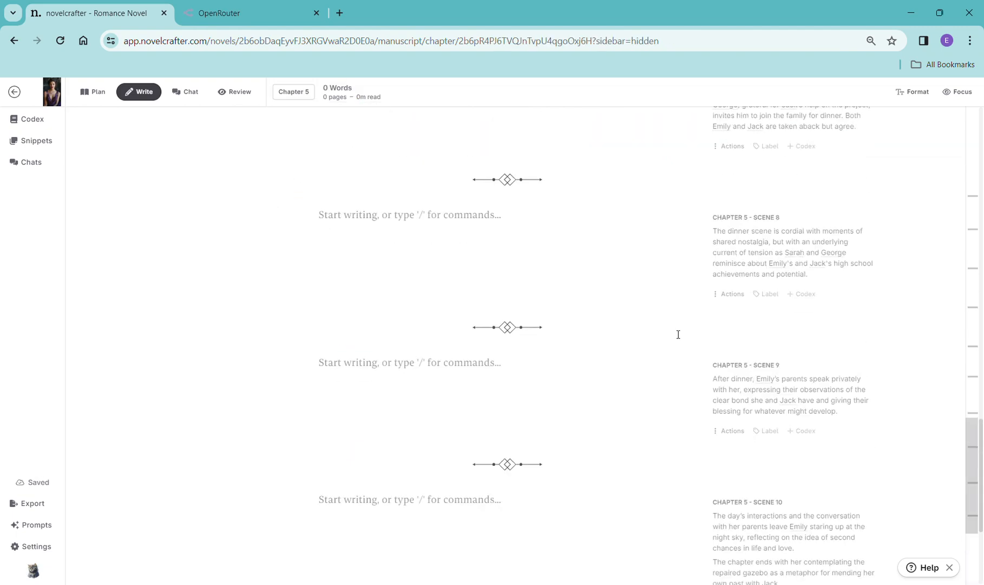
{"action": "left_click", "coordinate": [300, 100]}
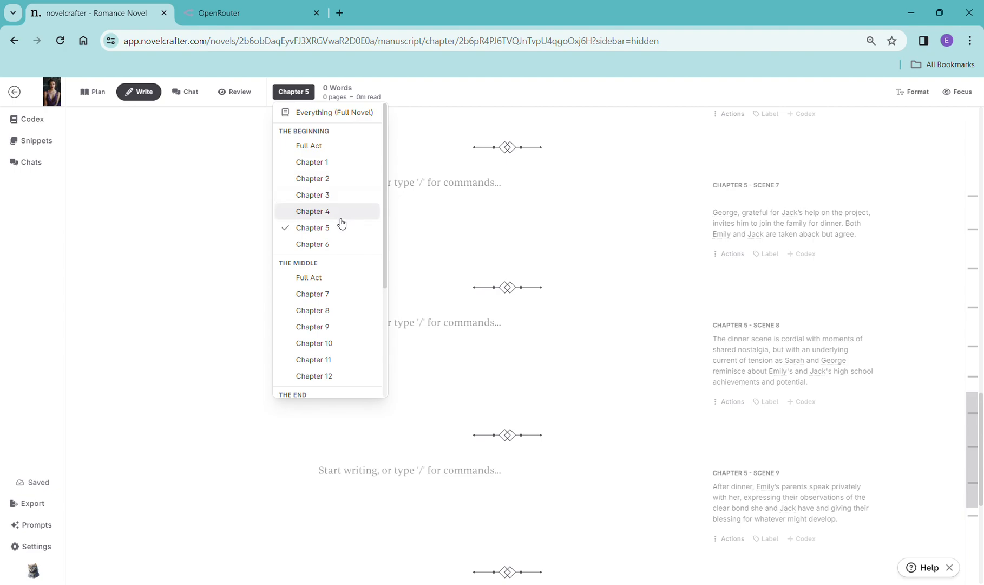
{"action": "left_click", "coordinate": [340, 213]}
{"action": "left_click", "coordinate": [296, 98]}
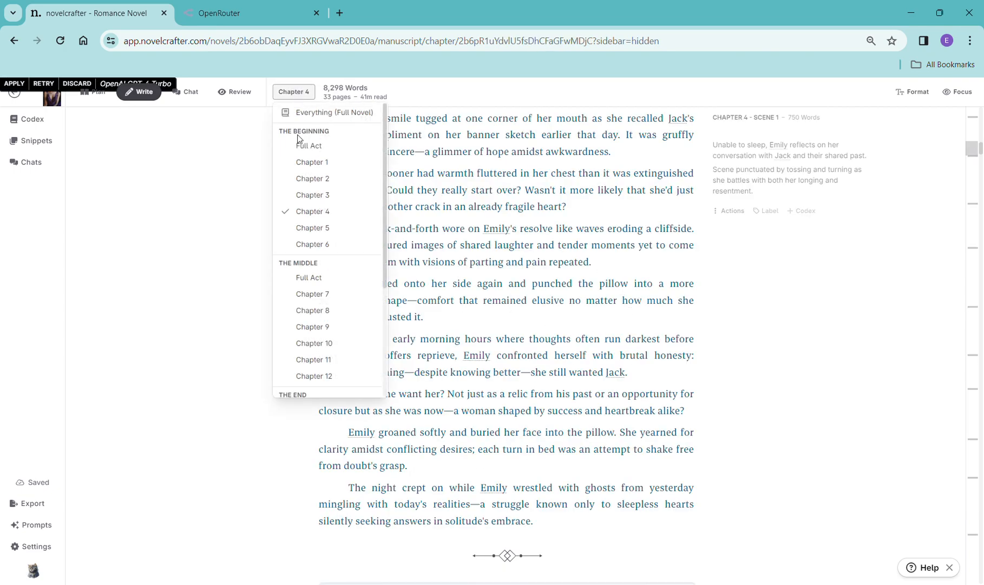
{"action": "left_click", "coordinate": [312, 227]}
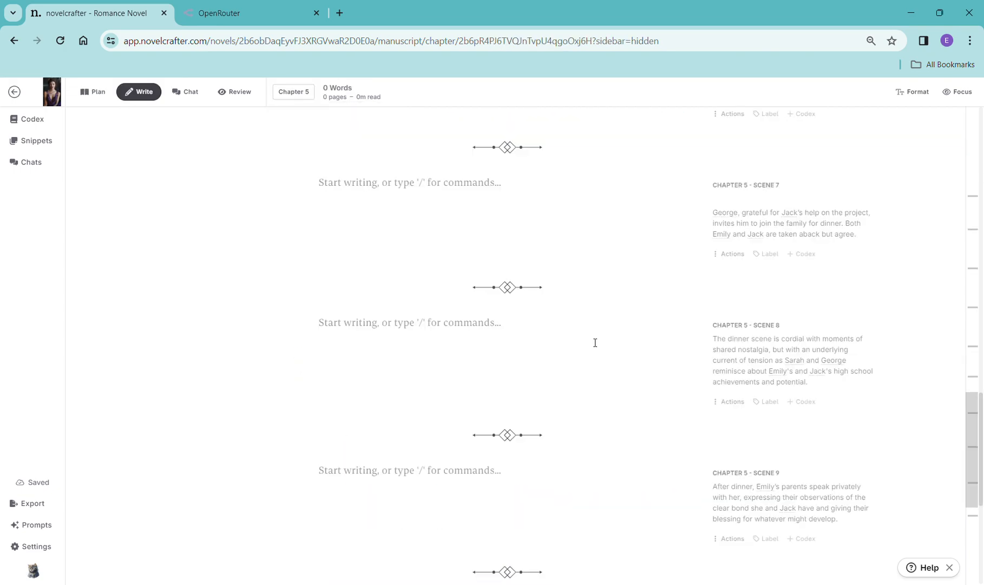
{"action": "scroll", "coordinate": [594, 340], "scroll_direction": "up", "scroll_amount": 15}
{"action": "scroll", "coordinate": [596, 338], "scroll_direction": "up", "scroll_amount": 5}
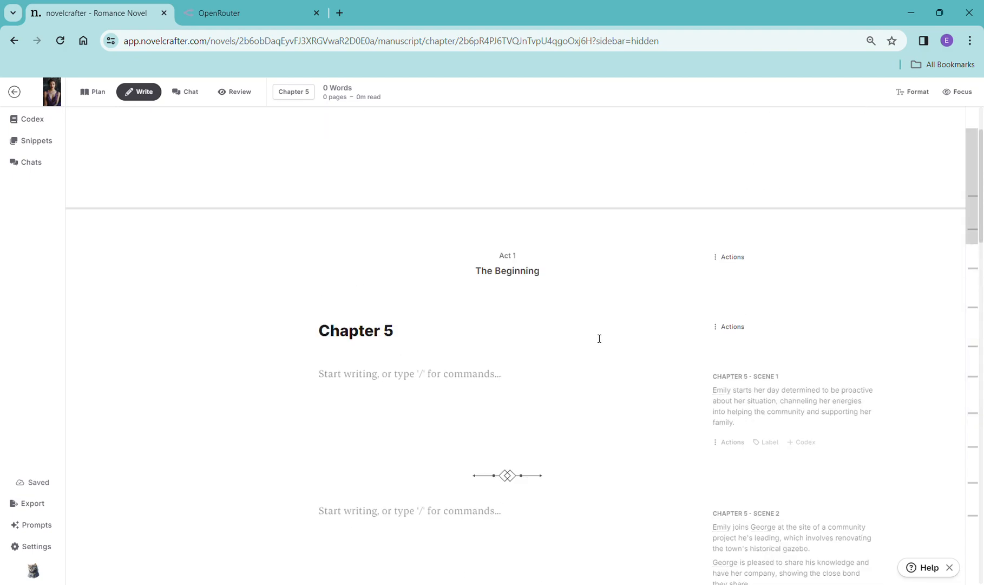
{"action": "scroll", "coordinate": [600, 334], "scroll_direction": "down", "scroll_amount": 3}
{"action": "scroll", "coordinate": [600, 334], "scroll_direction": "up", "scroll_amount": 4}
{"action": "scroll", "coordinate": [600, 334], "scroll_direction": "down", "scroll_amount": 5}
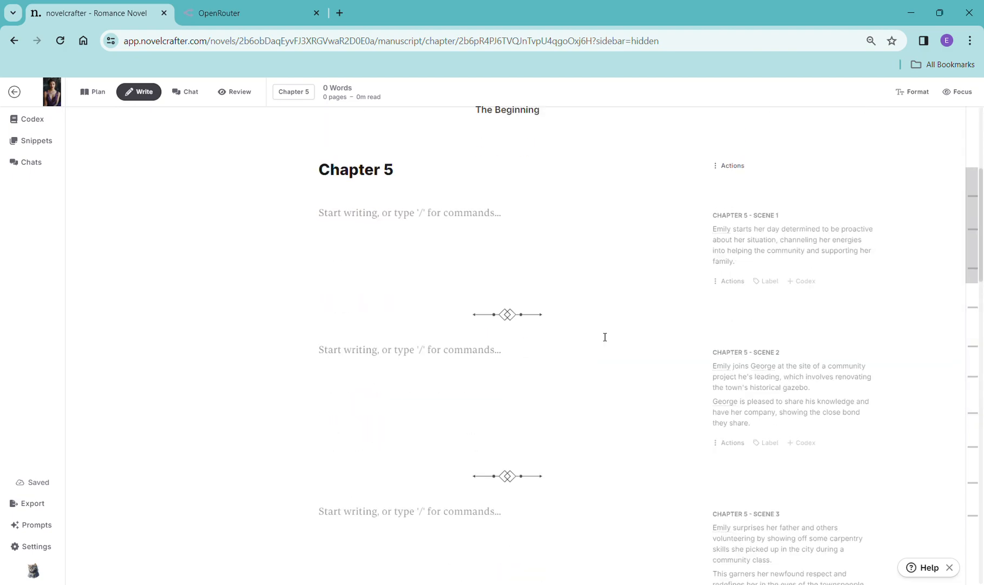
- Copy Chapter 5 Scene 1's synopsis into a new scene beat for that scene and generate prose with OpenAI GPT-4 Turbo
{"action": "left_click_drag", "start_coordinate": [756, 263], "coordinate": [705, 235]}
{"action": "key", "text": "ctrl+c"}
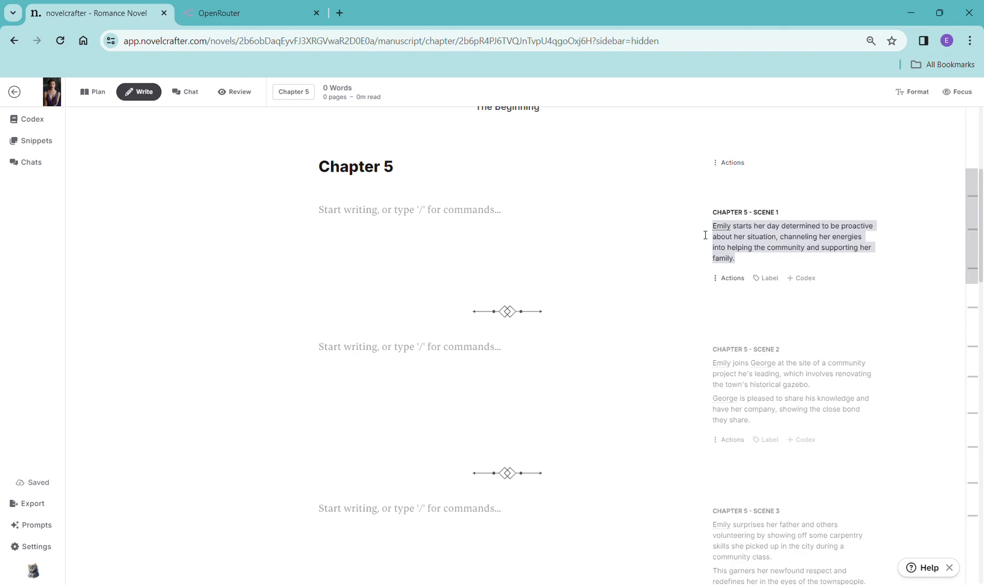
{"action": "left_click", "coordinate": [374, 233]}
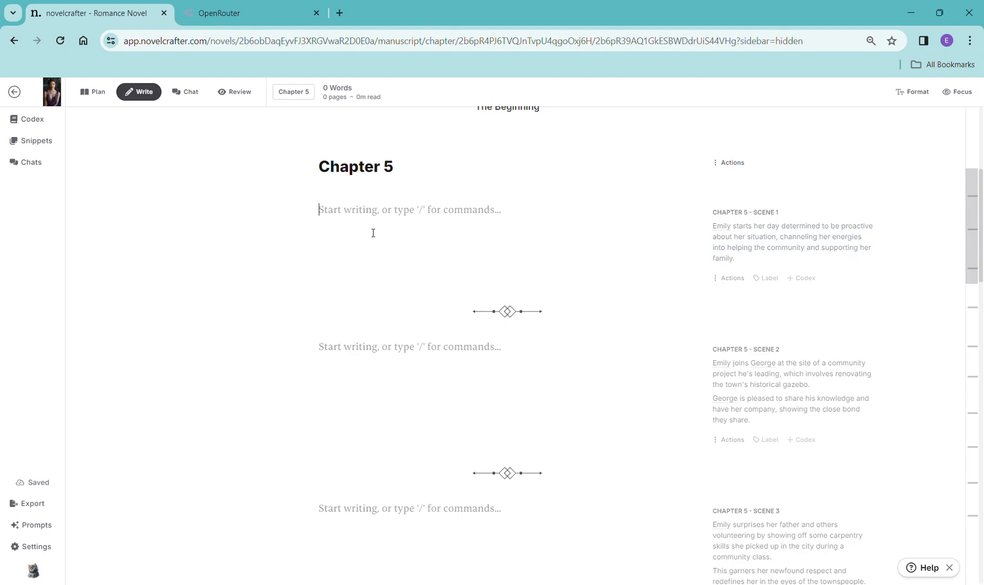
{"action": "type", "text": "/"}
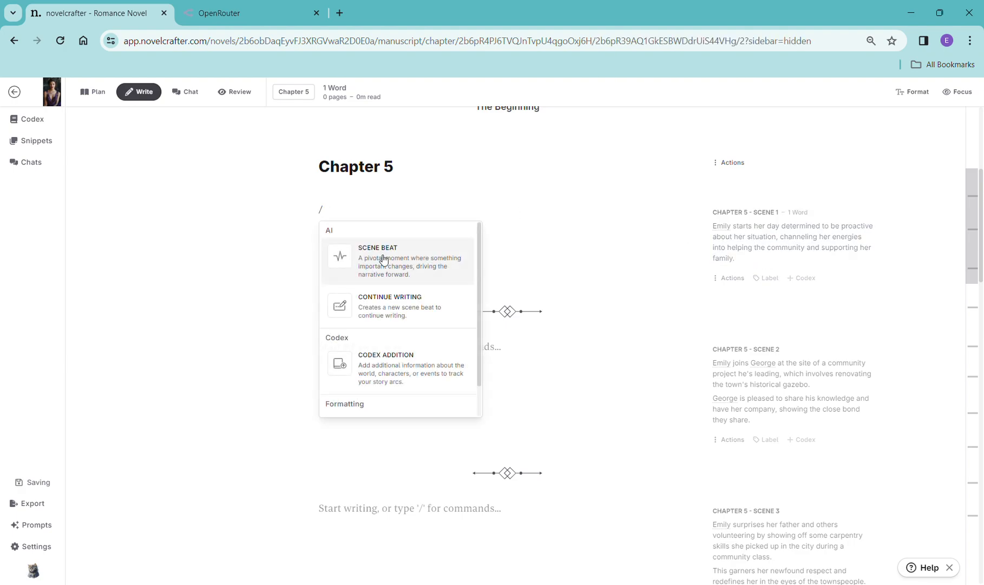
{"action": "left_click", "coordinate": [384, 259]}
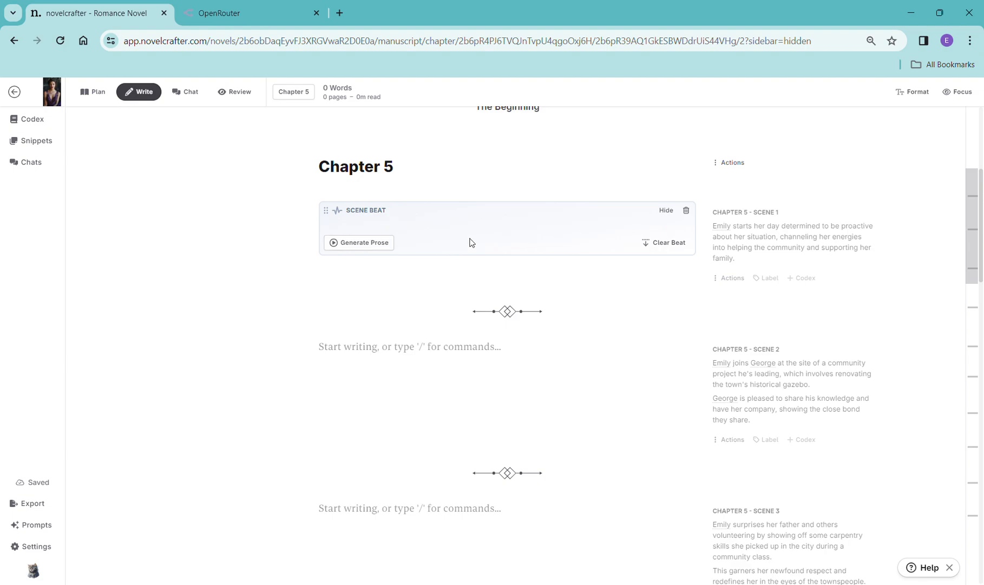
{"action": "key", "text": "ctrl+v"}
{"action": "left_click", "coordinate": [363, 256]}
{"action": "mouse_move", "coordinate": [366, 285]}
{"action": "left_click", "coordinate": [520, 279]}
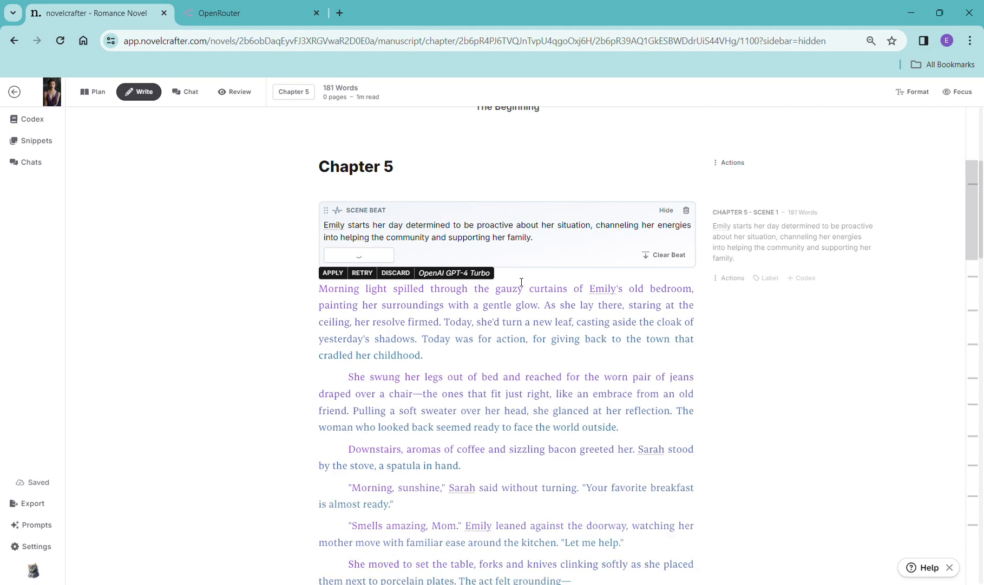
- Read through the generated Chapter 5 Scene 1 prose
{"action": "scroll", "coordinate": [653, 309], "scroll_direction": "down", "scroll_amount": 8}
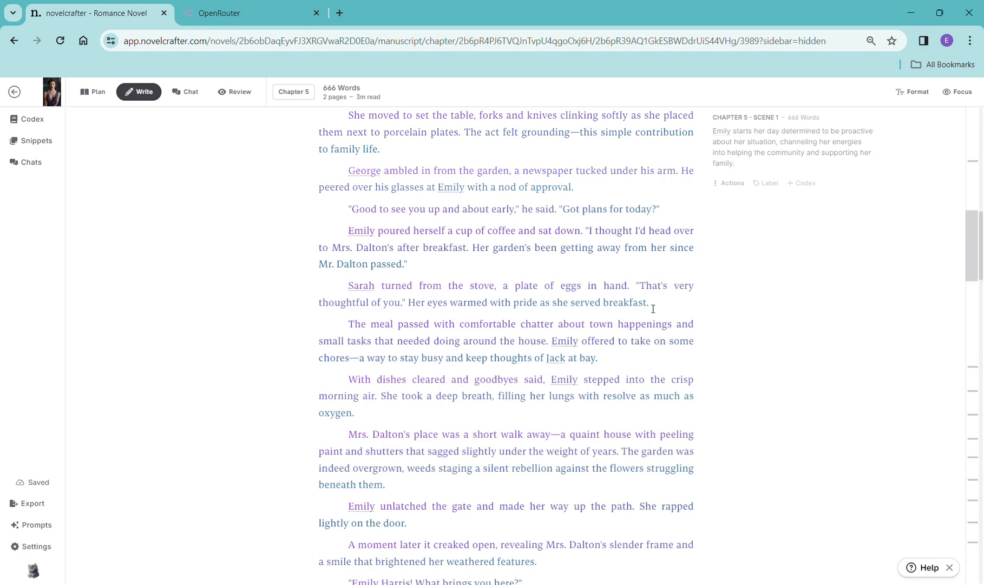
{"action": "scroll", "coordinate": [647, 385], "scroll_direction": "down", "scroll_amount": 15}
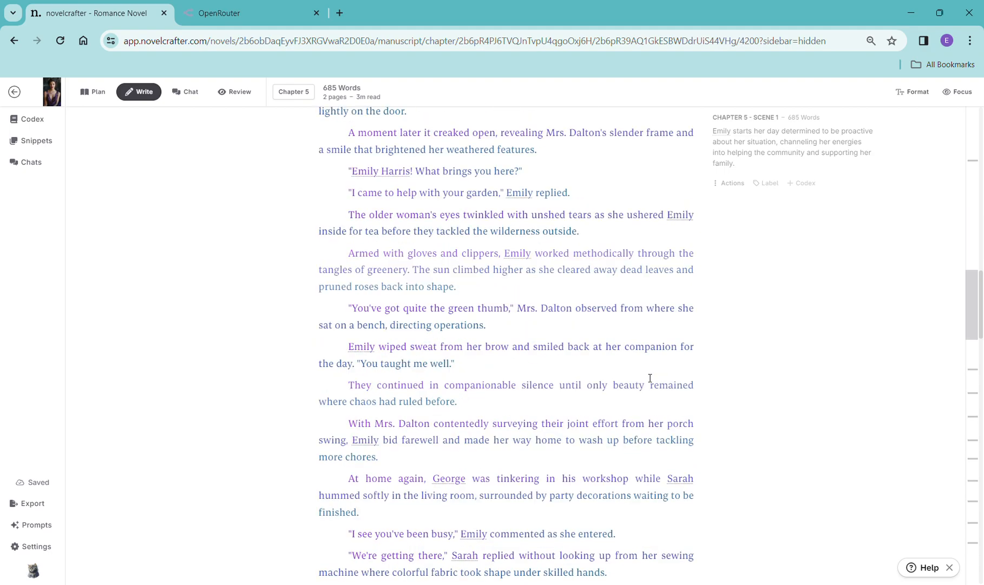
{"action": "scroll", "coordinate": [650, 377], "scroll_direction": "down", "scroll_amount": 5}
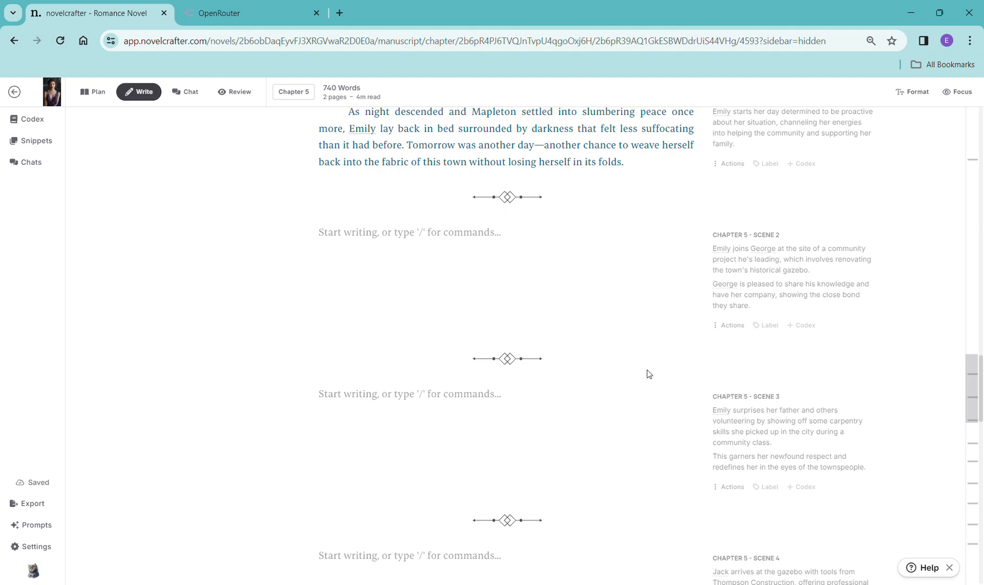
- Copy Chapter 5 Scene 2's synopsis into a new scene beat for that scene and generate prose with OpenAI GPT-4 Turbo using General Purpose
{"action": "left_click_drag", "start_coordinate": [751, 306], "coordinate": [706, 247]}
{"action": "key", "text": "ctrl+c"}
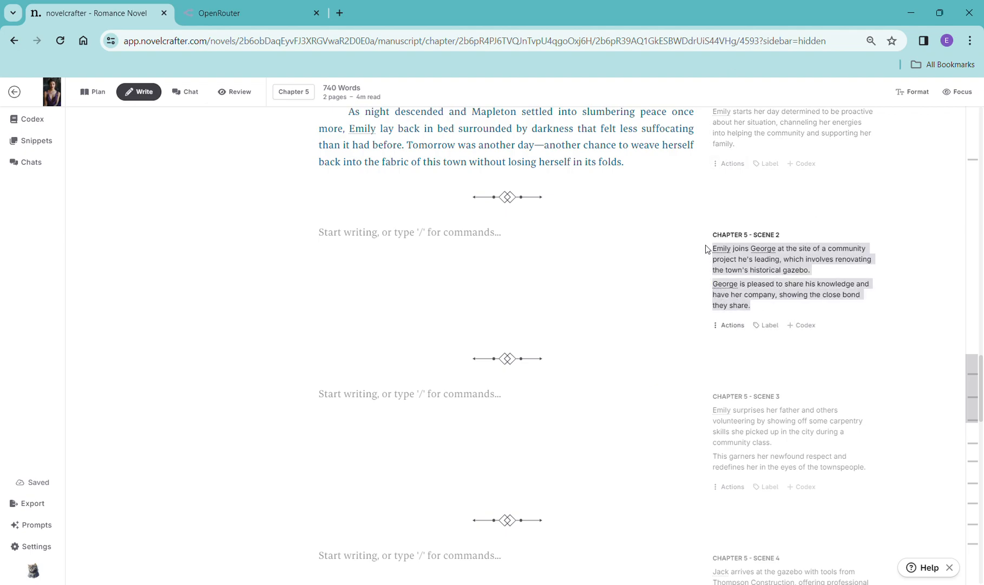
{"action": "left_click", "coordinate": [467, 245]}
{"action": "type", "text": "/"}
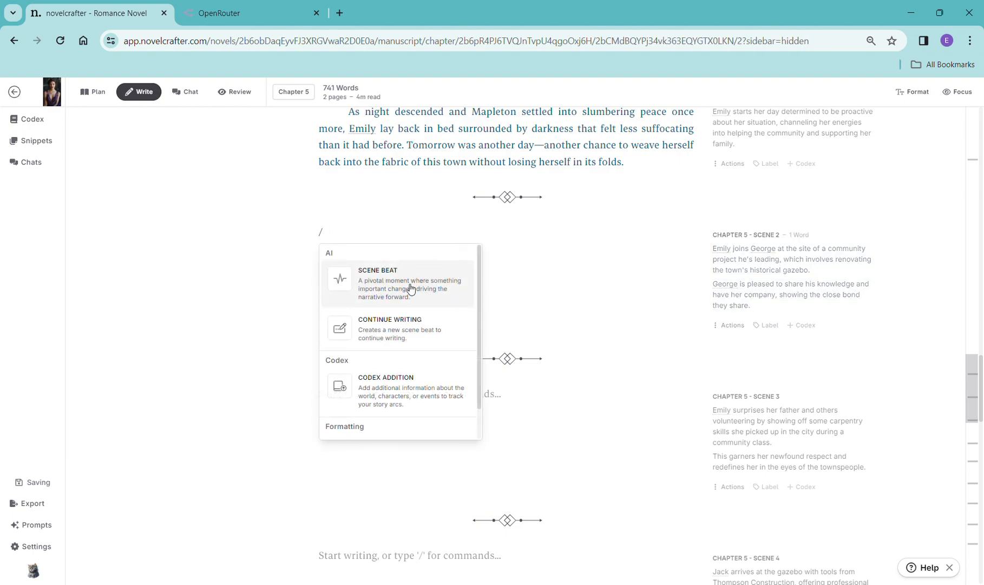
{"action": "left_click", "coordinate": [411, 290]}
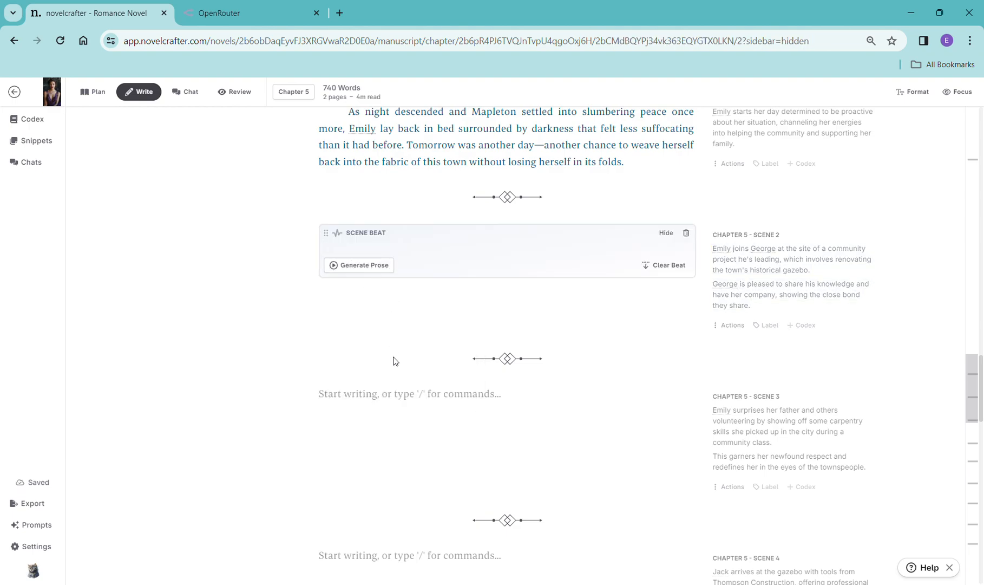
{"action": "key", "text": "ctrl+v"}
{"action": "left_click", "coordinate": [359, 308]}
{"action": "mouse_move", "coordinate": [361, 328]}
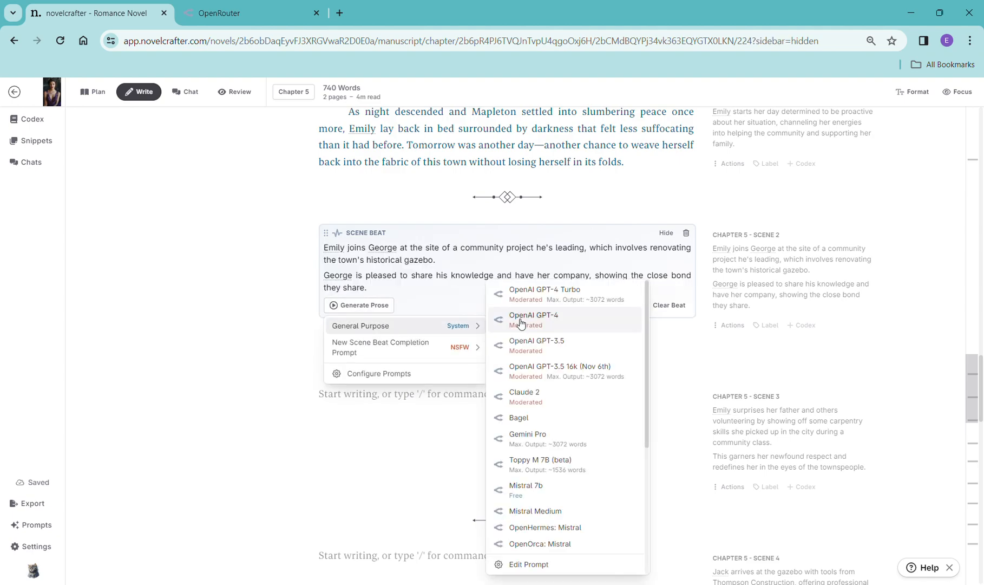
{"action": "left_click", "coordinate": [544, 294]}
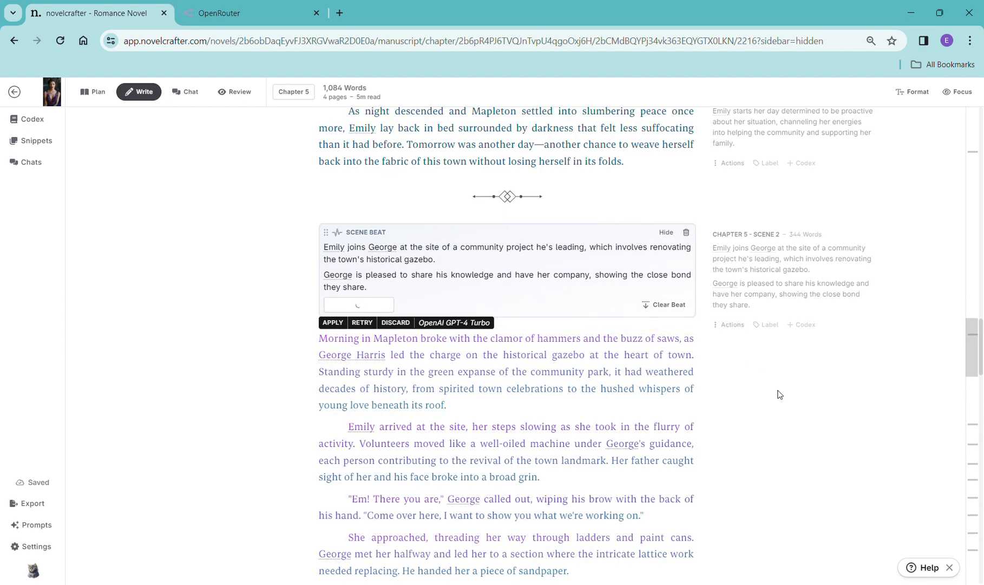
- Read through the generated Chapter 5 Scene 2 prose
{"action": "scroll", "coordinate": [780, 396], "scroll_direction": "down", "scroll_amount": 10}
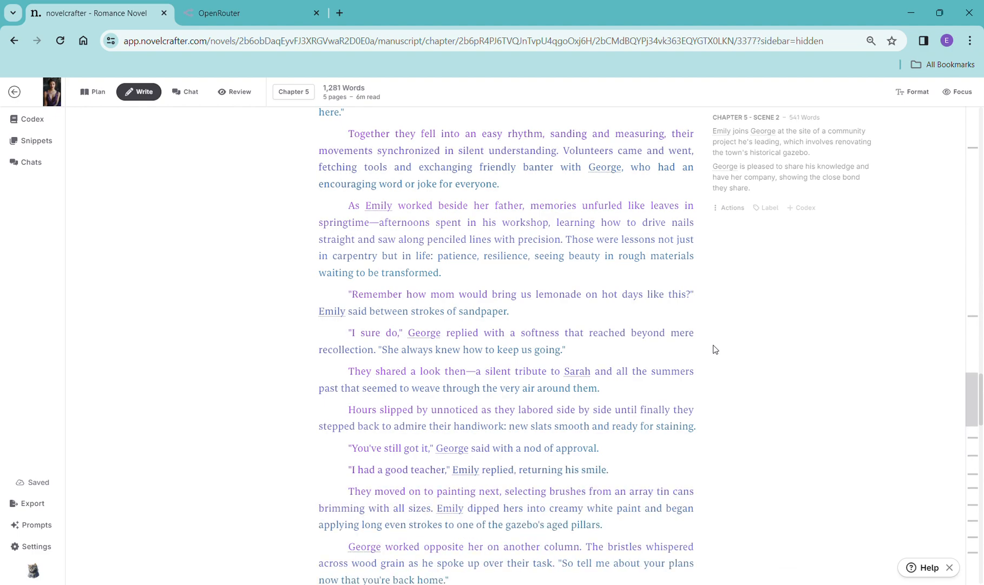
{"action": "scroll", "coordinate": [745, 377], "scroll_direction": "down", "scroll_amount": 8}
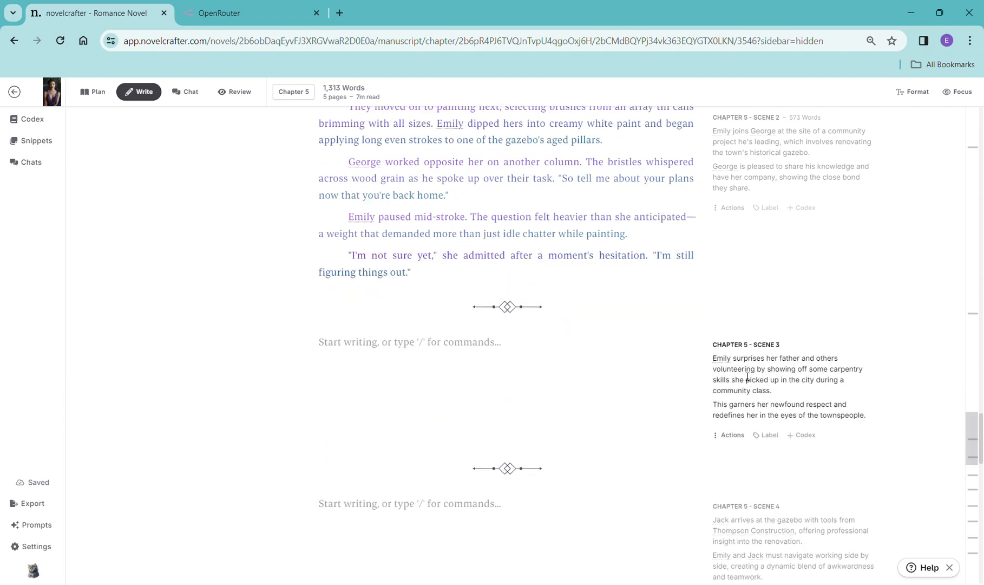
{"action": "scroll", "coordinate": [745, 375], "scroll_direction": "down", "scroll_amount": 2}
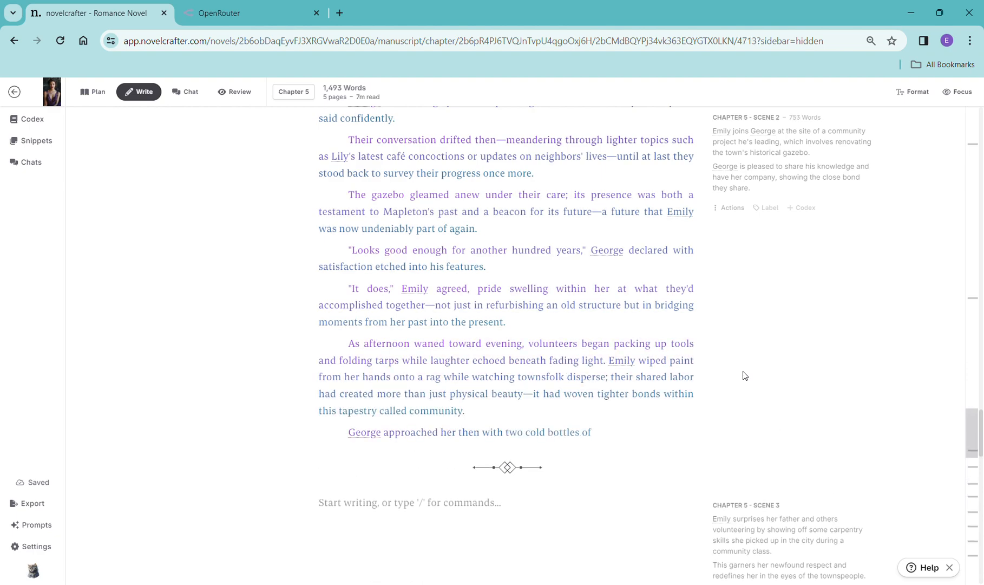
- Copy Chapter 5 Scene 3's synopsis into a new scene beat for that scene and generate prose with OpenAI GPT-4 Turbo
{"action": "scroll", "coordinate": [748, 324], "scroll_direction": "down", "scroll_amount": 4}
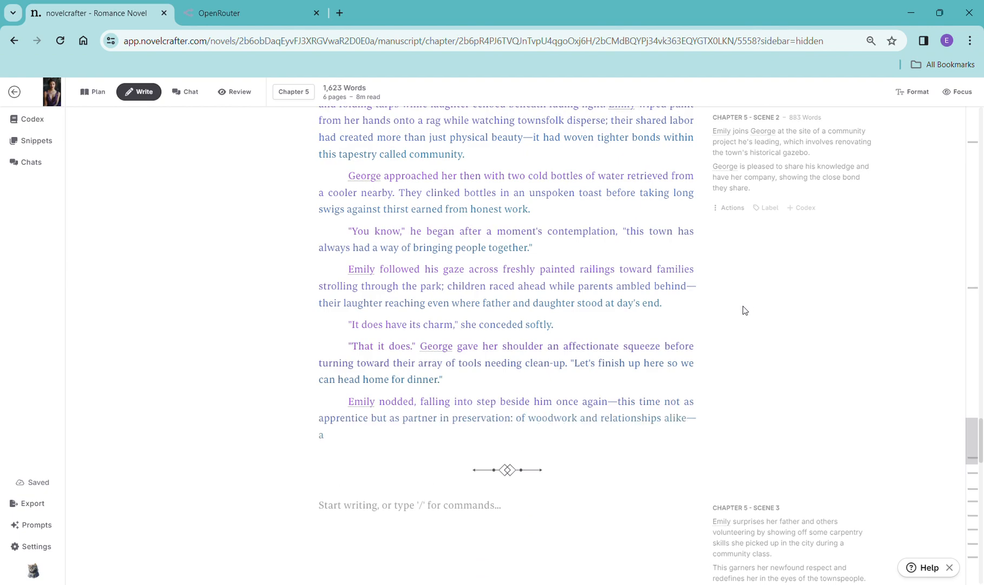
{"action": "scroll", "coordinate": [773, 291], "scroll_direction": "down", "scroll_amount": 5}
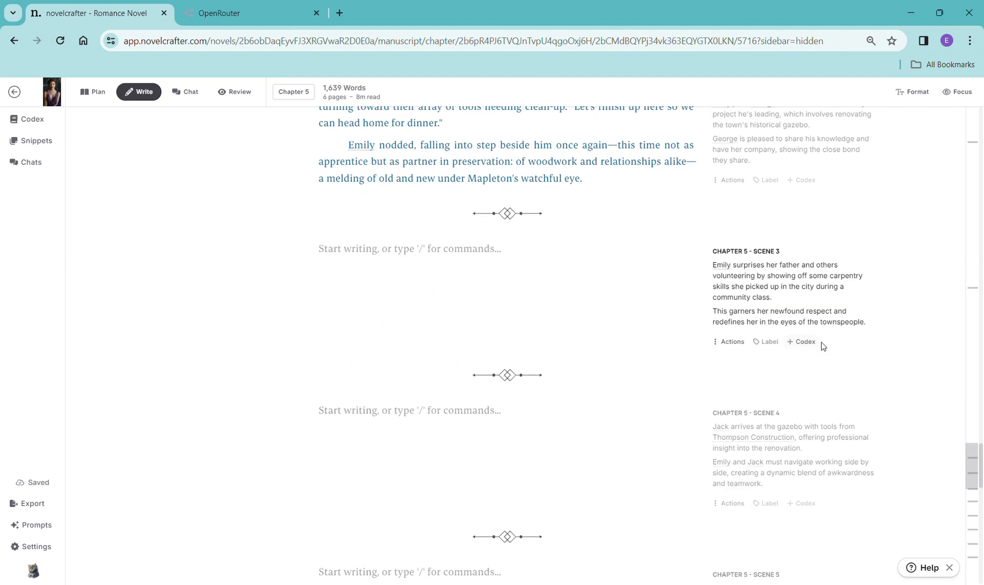
{"action": "left_click_drag", "start_coordinate": [877, 325], "coordinate": [712, 273]}
{"action": "key", "text": "ctrl+c"}
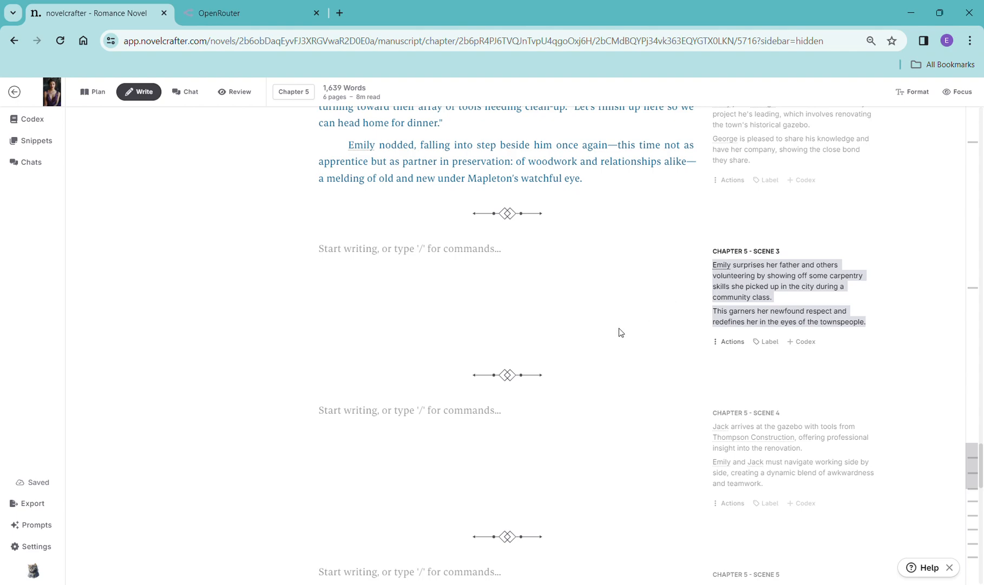
{"action": "left_click", "coordinate": [487, 260]}
{"action": "type", "text": "/"}
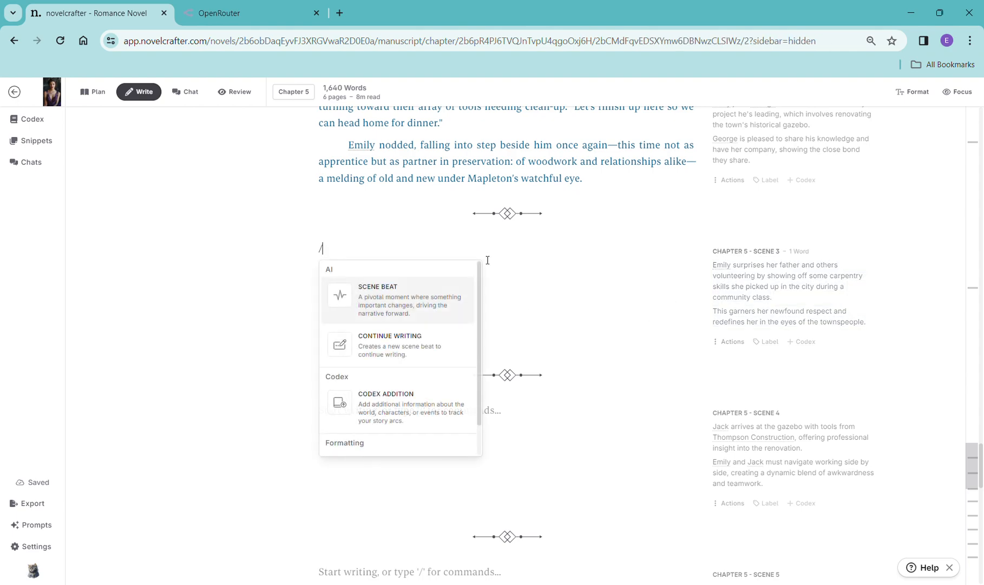
{"action": "left_click", "coordinate": [434, 307]}
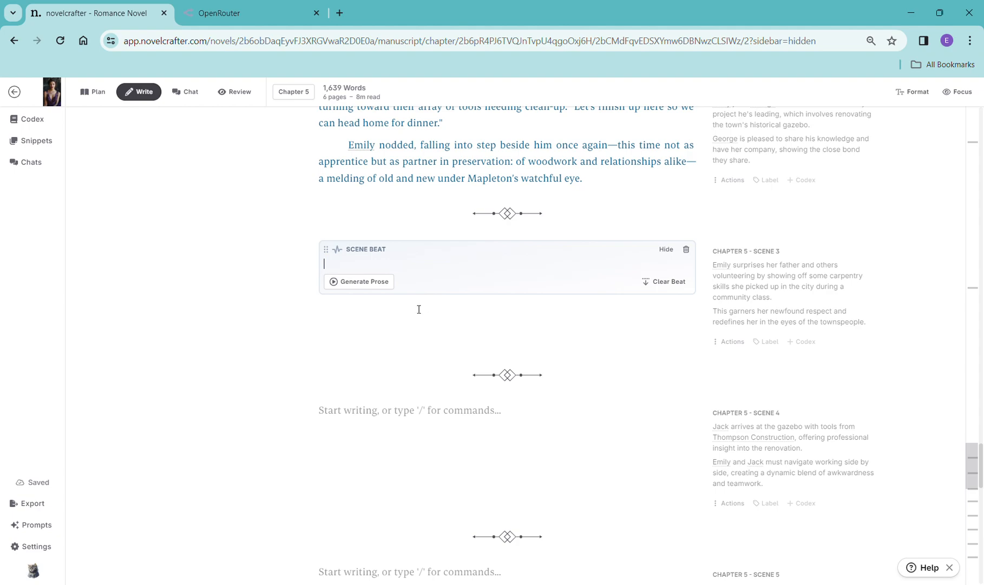
{"action": "key", "text": "ctrl+v"}
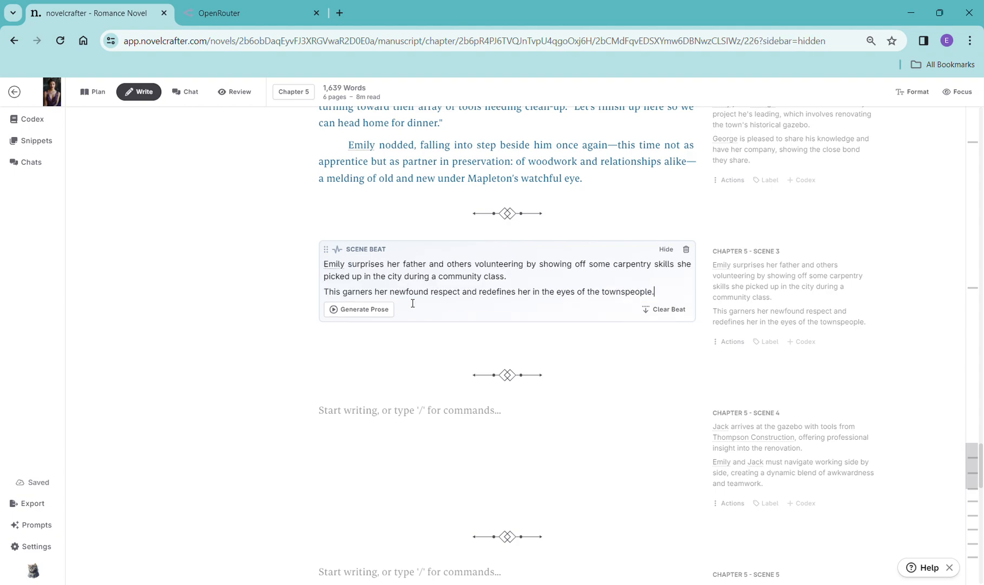
{"action": "left_click", "coordinate": [383, 310]}
{"action": "mouse_move", "coordinate": [458, 336]}
{"action": "left_click", "coordinate": [528, 297]}
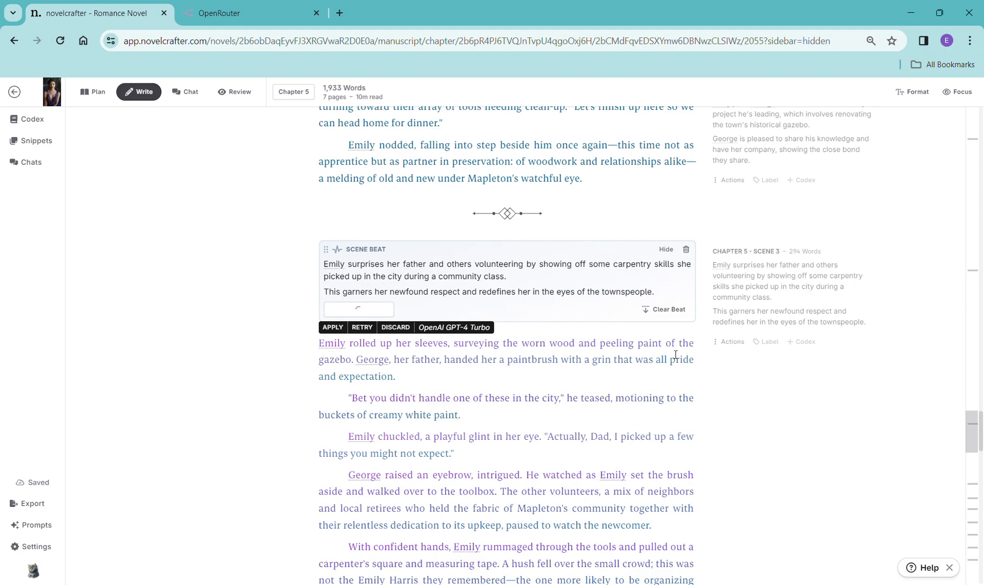
- Read through the generated Chapter 5 Scene 3 prose
{"action": "scroll", "coordinate": [710, 410], "scroll_direction": "down", "scroll_amount": 12}
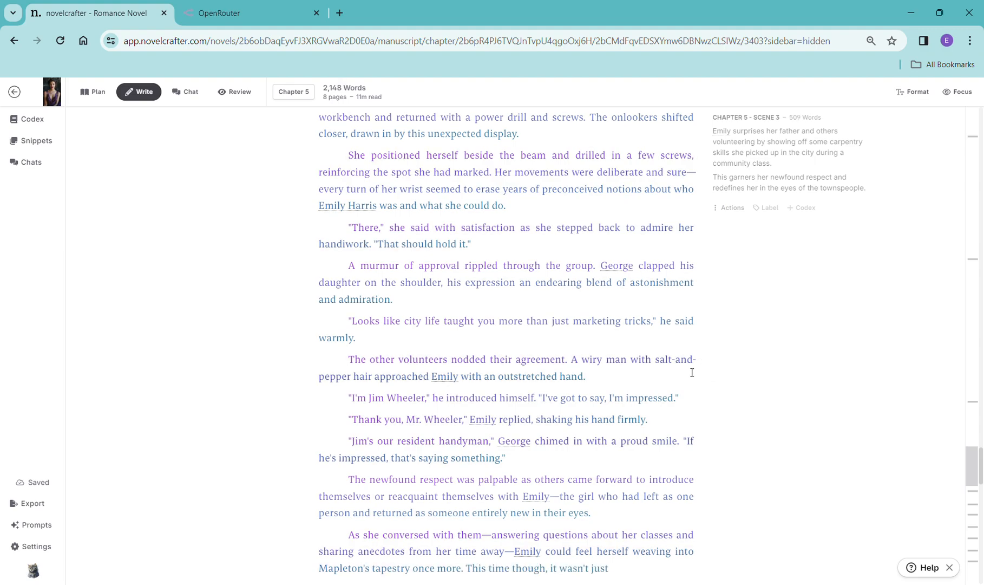
{"action": "scroll", "coordinate": [695, 386], "scroll_direction": "down", "scroll_amount": 4}
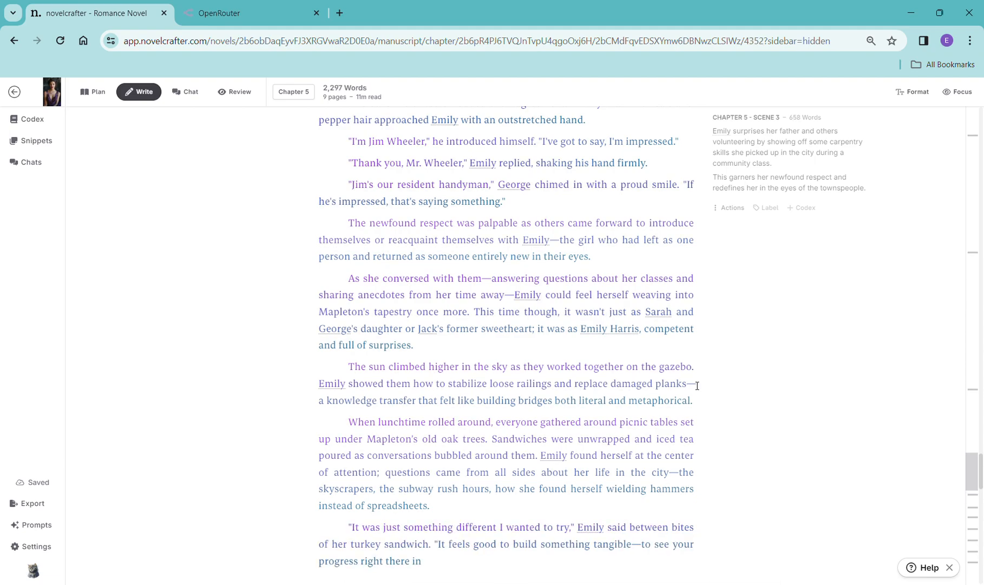
{"action": "scroll", "coordinate": [773, 354], "scroll_direction": "down", "scroll_amount": 6}
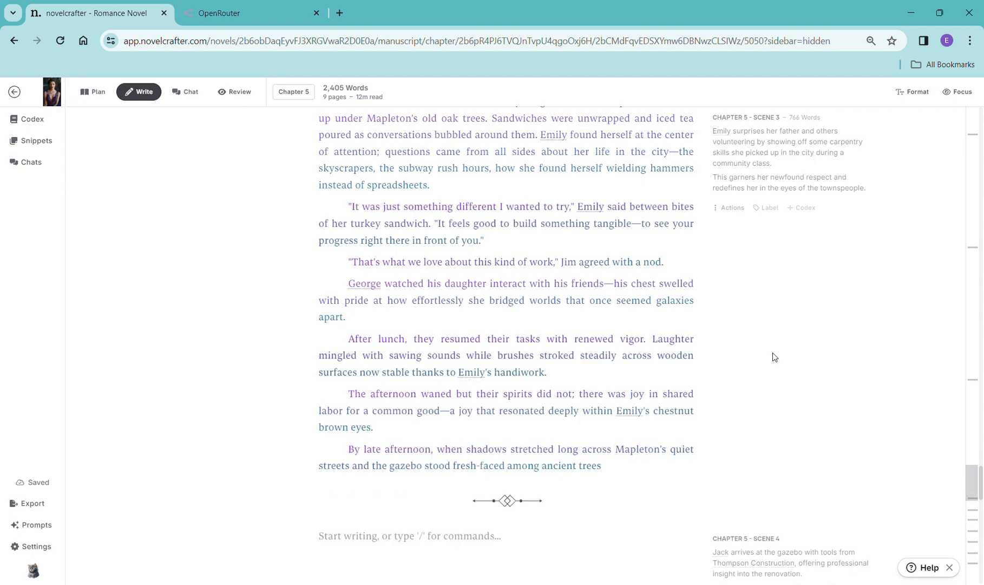
{"action": "scroll", "coordinate": [814, 286], "scroll_direction": "down", "scroll_amount": 5}
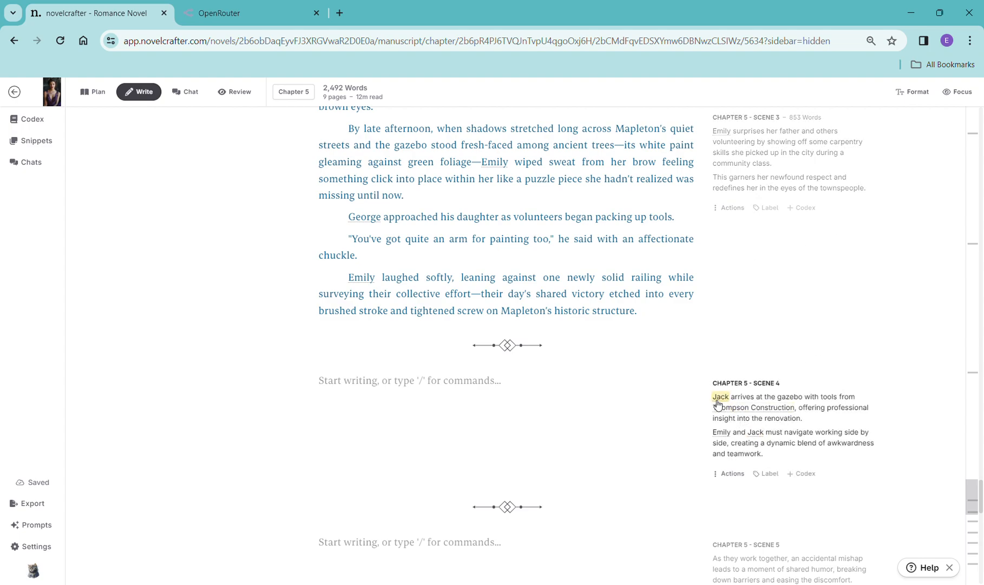
- Copy Chapter 5 Scene 4's synopsis into a new continue-writing beat, replacing its default text, and generate prose with OpenAI GPT-4 Turbo
{"action": "left_click_drag", "start_coordinate": [789, 464], "coordinate": [705, 397]}
{"action": "key", "text": "ctrl+c"}
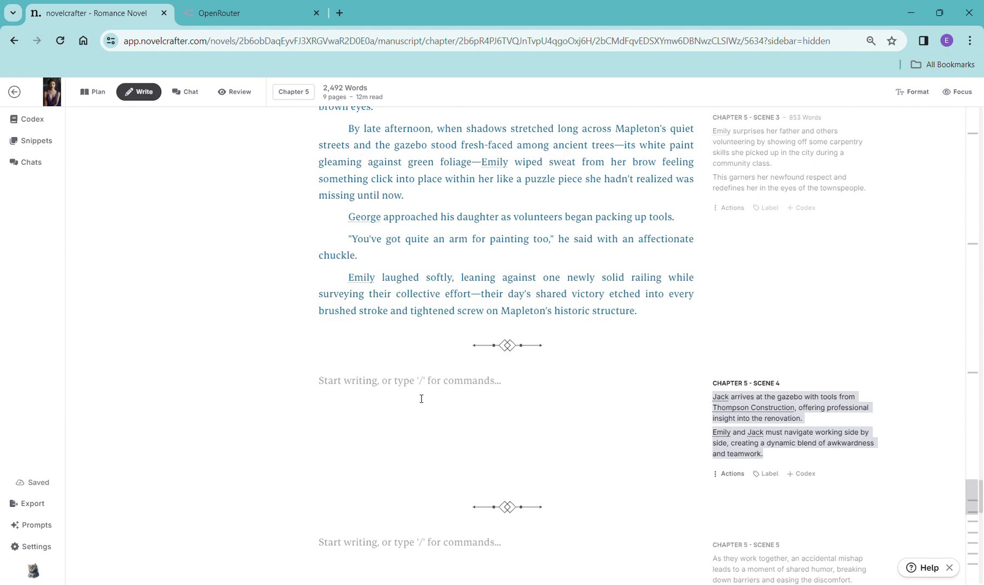
{"action": "left_click", "coordinate": [412, 382]}
{"action": "type", "text": "/"}
{"action": "key", "text": "Up"}
{"action": "key", "text": "Up"}
{"action": "key", "text": "Up"}
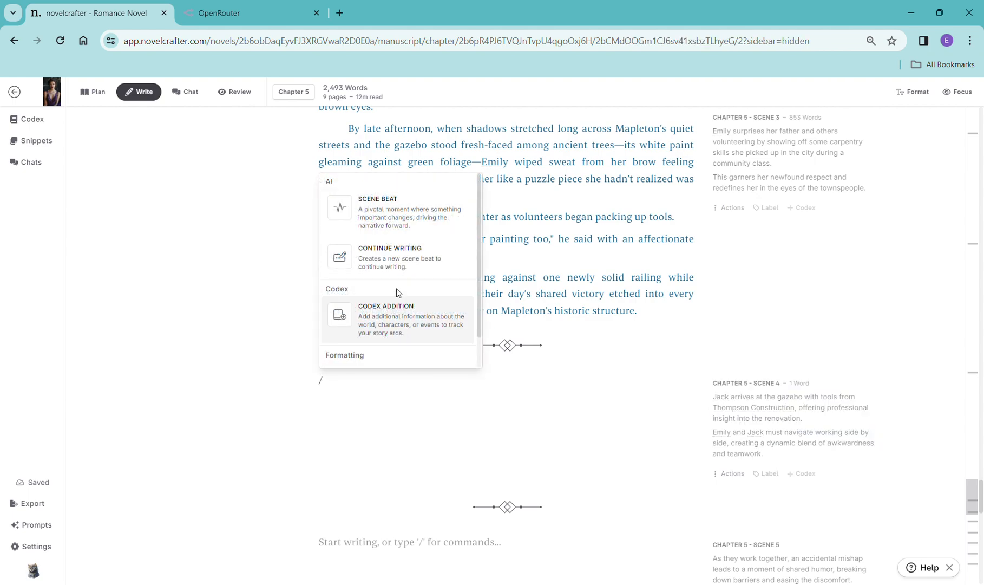
{"action": "key", "text": "Return"}
{"action": "left_click_drag", "start_coordinate": [410, 401], "coordinate": [321, 396]}
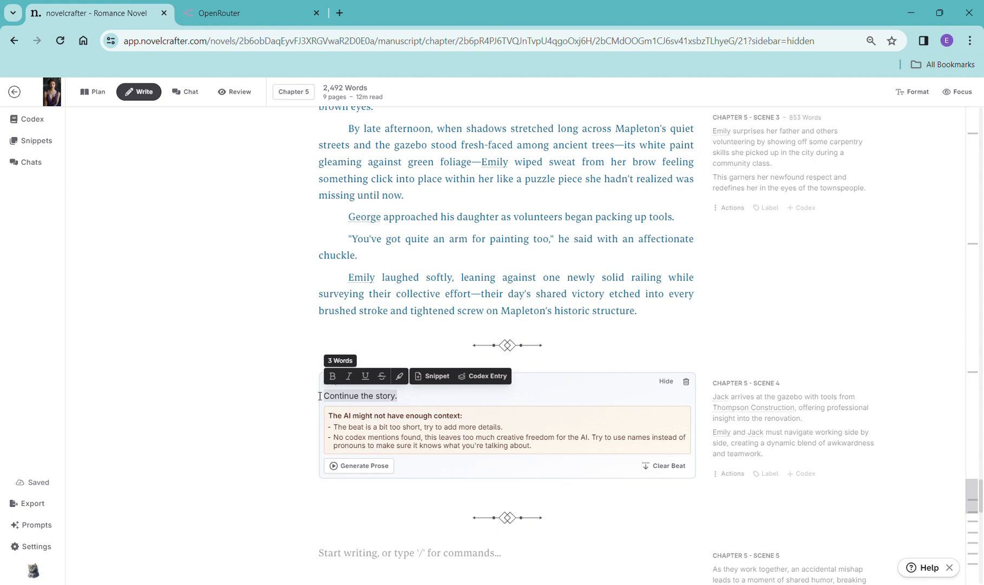
{"action": "key", "text": "ctrl+v"}
{"action": "left_click", "coordinate": [349, 460]}
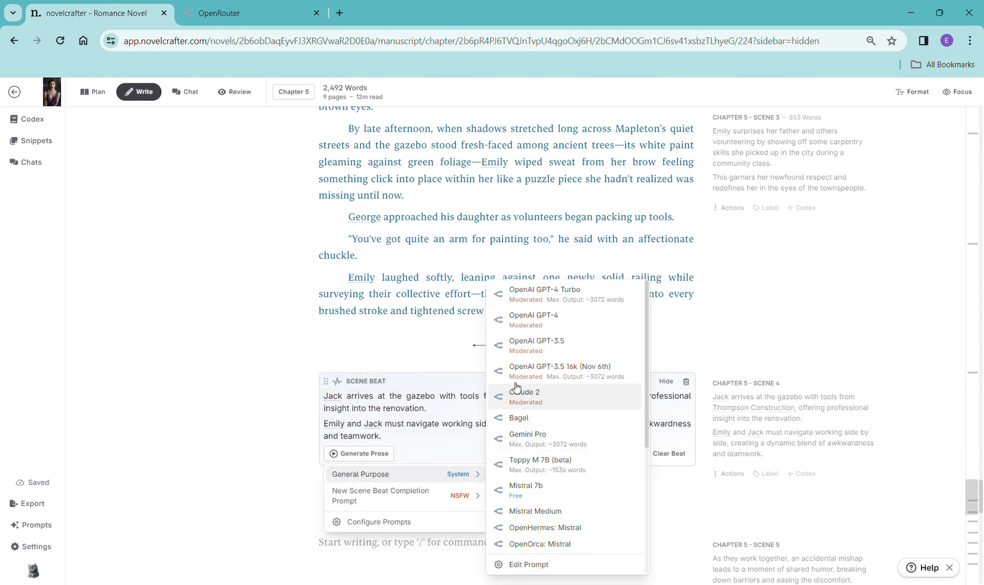
{"action": "left_click", "coordinate": [525, 292]}
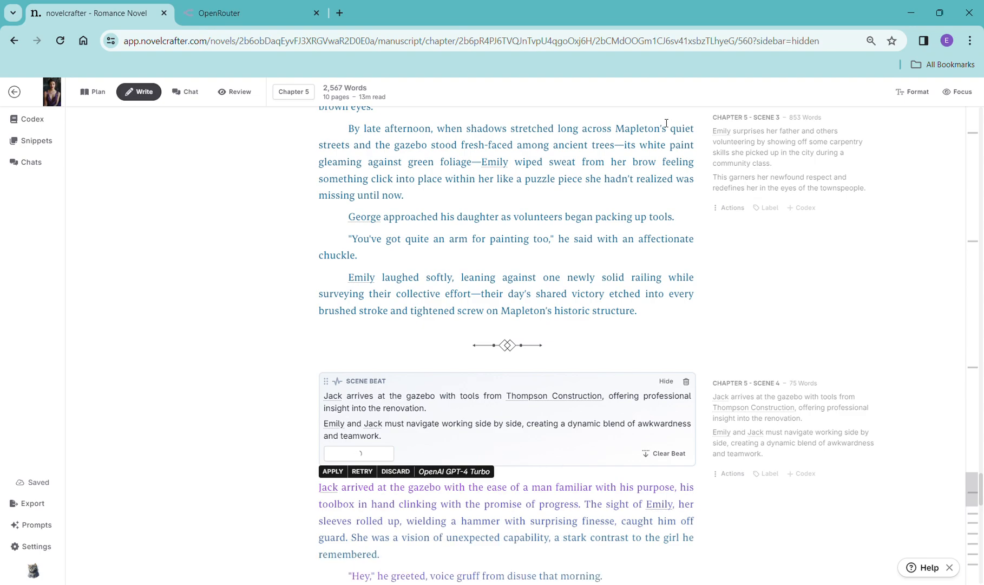
- Read through the generated Chapter 5 Scene 4 prose
{"action": "scroll", "coordinate": [660, 216], "scroll_direction": "down", "scroll_amount": 9}
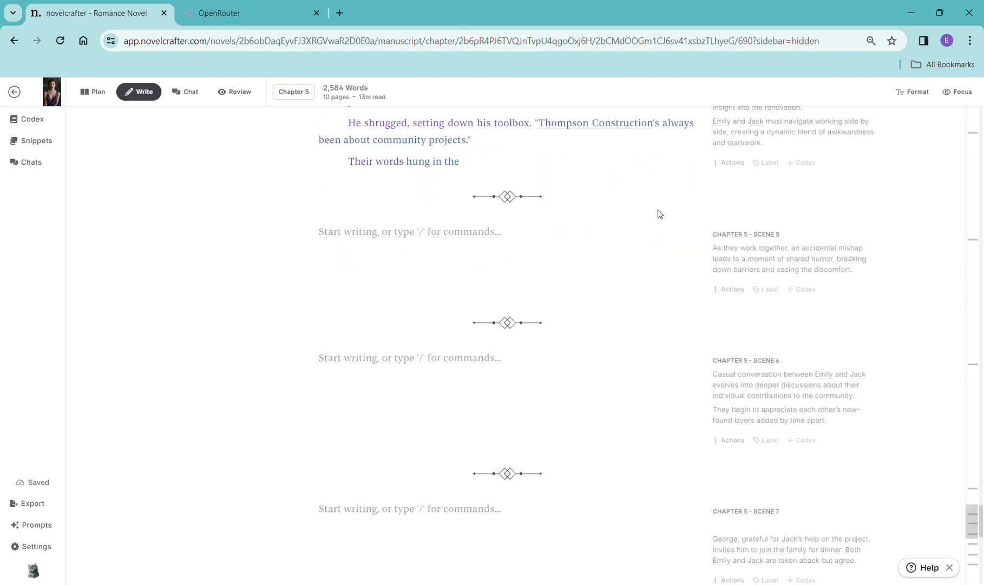
{"action": "scroll", "coordinate": [663, 213], "scroll_direction": "up", "scroll_amount": 3}
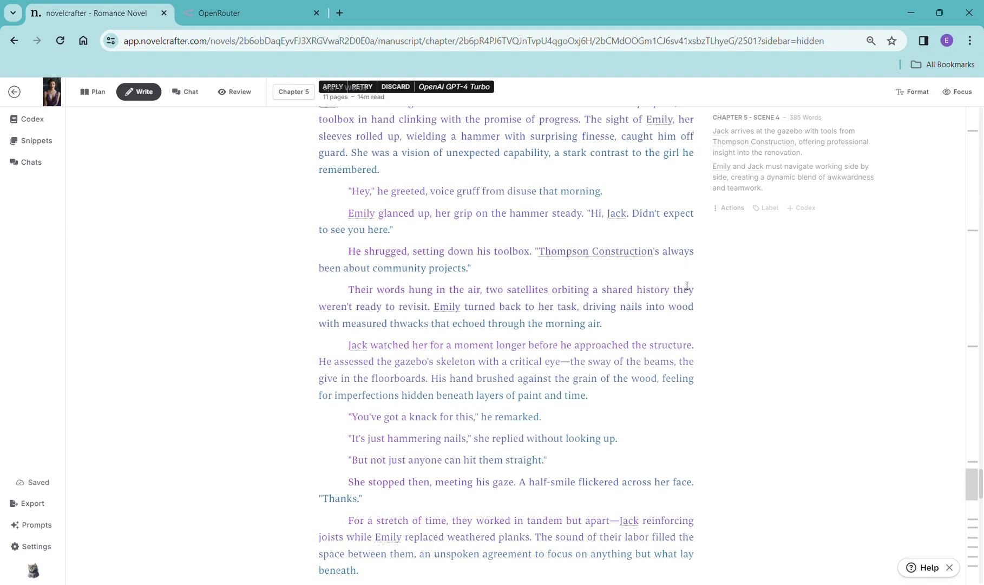
{"action": "scroll", "coordinate": [674, 324], "scroll_direction": "down", "scroll_amount": 12}
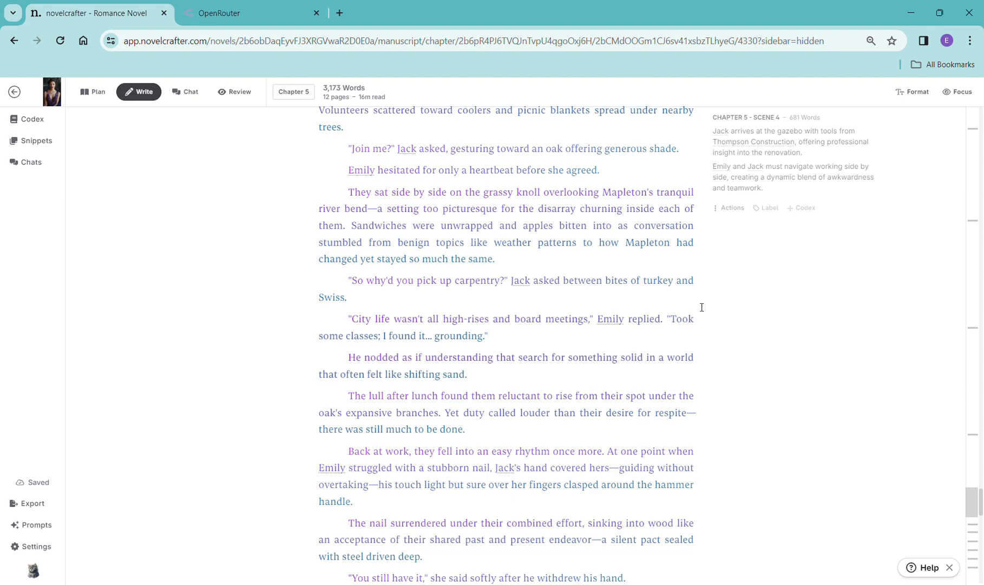
{"action": "scroll", "coordinate": [649, 287], "scroll_direction": "down", "scroll_amount": 8}
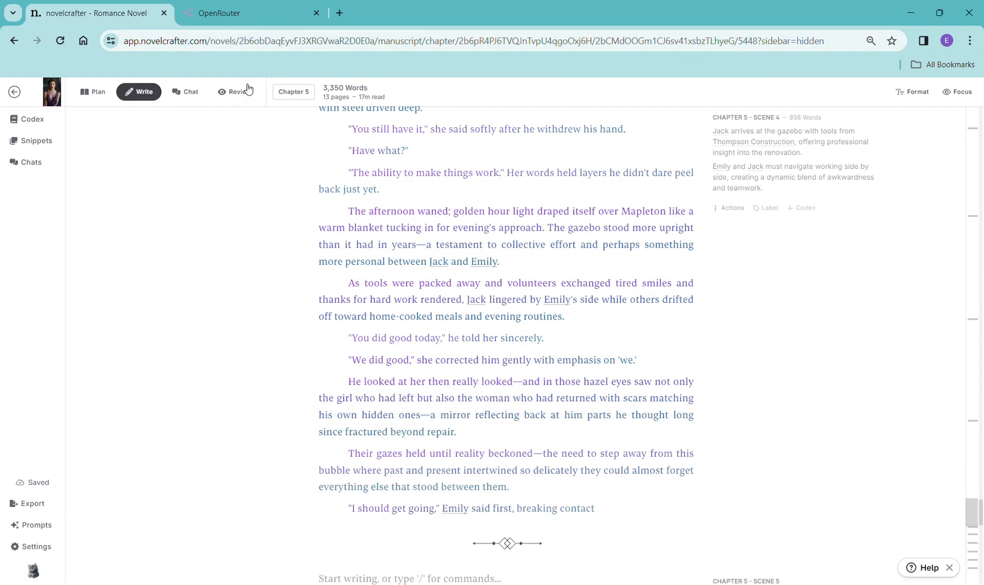
{"action": "scroll", "coordinate": [554, 293], "scroll_direction": "down", "scroll_amount": 4}
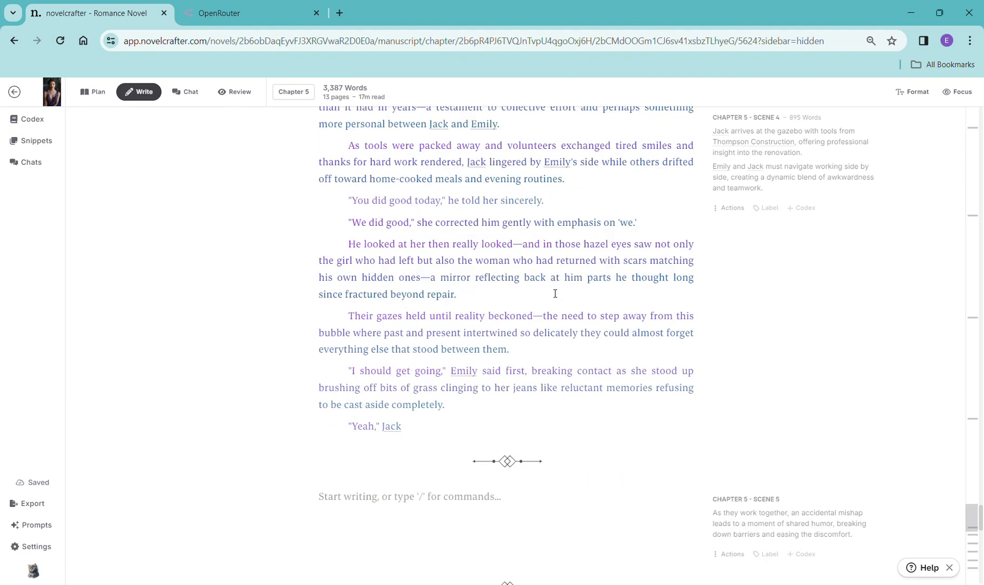
{"action": "scroll", "coordinate": [555, 291], "scroll_direction": "down", "scroll_amount": 3}
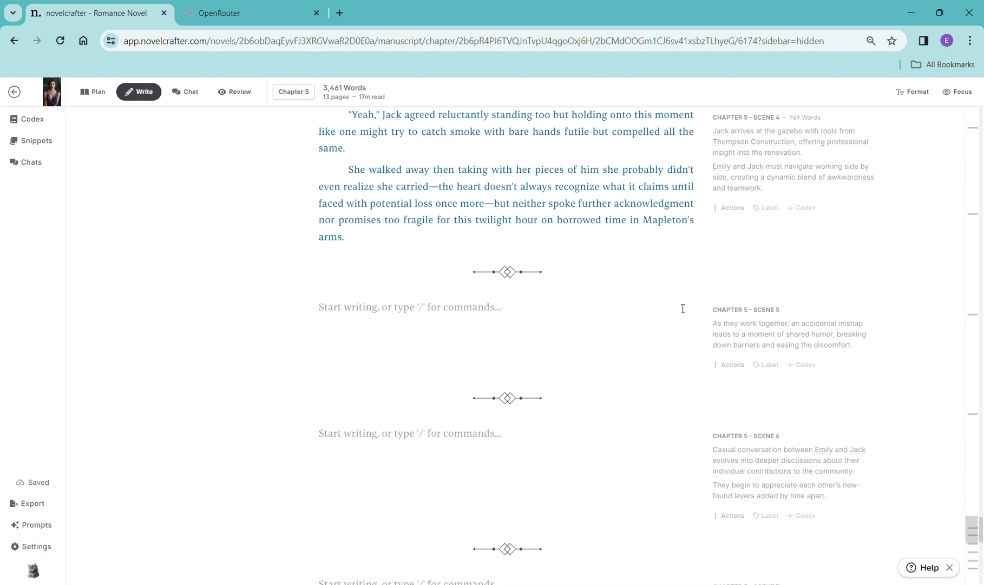
- Copy Chapter 5 Scene 5's synopsis and place the cursor at the start of that empty scene
{"action": "left_click_drag", "start_coordinate": [873, 357], "coordinate": [718, 331]}
{"action": "key", "text": "ctrl+c"}
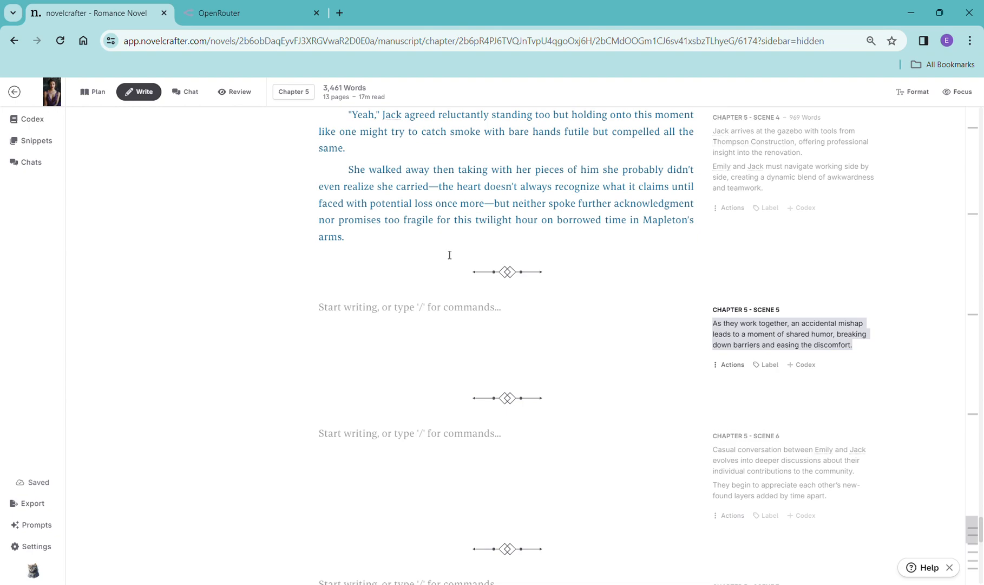
{"action": "left_click_drag", "start_coordinate": [495, 206], "coordinate": [514, 243]}
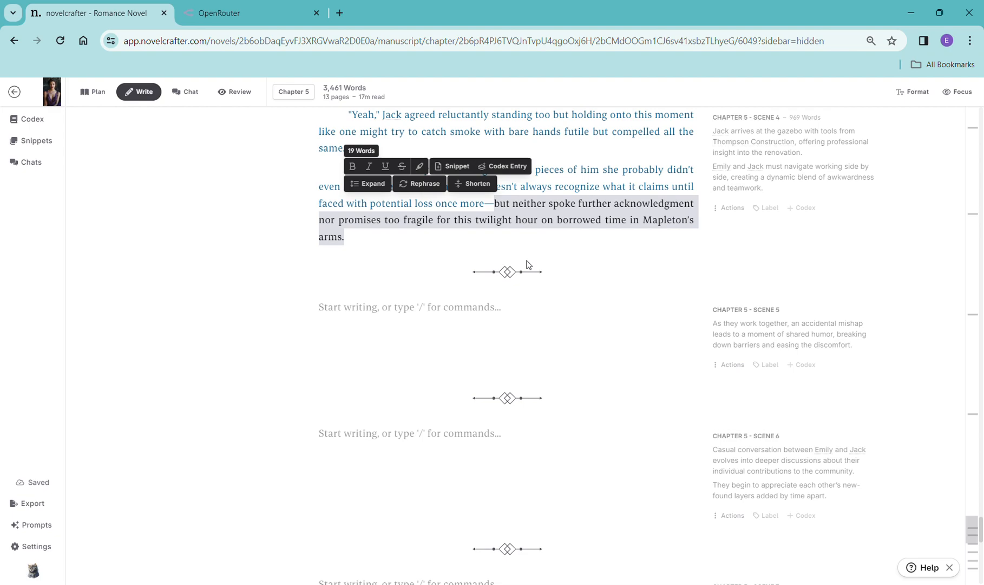
{"action": "left_click", "coordinate": [322, 313]}
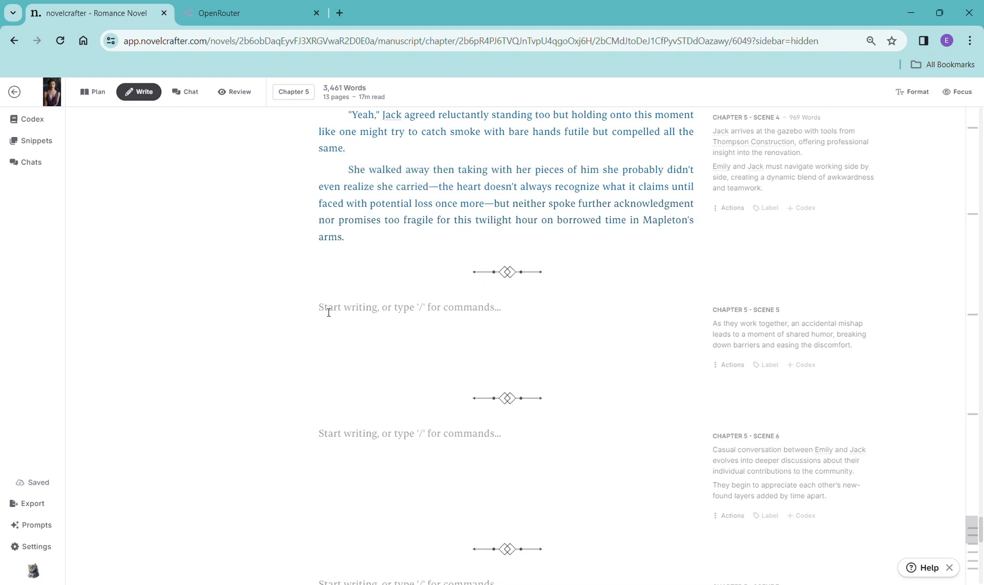
{"action": "type", "text": "/"}
{"action": "left_click", "coordinate": [371, 369]}
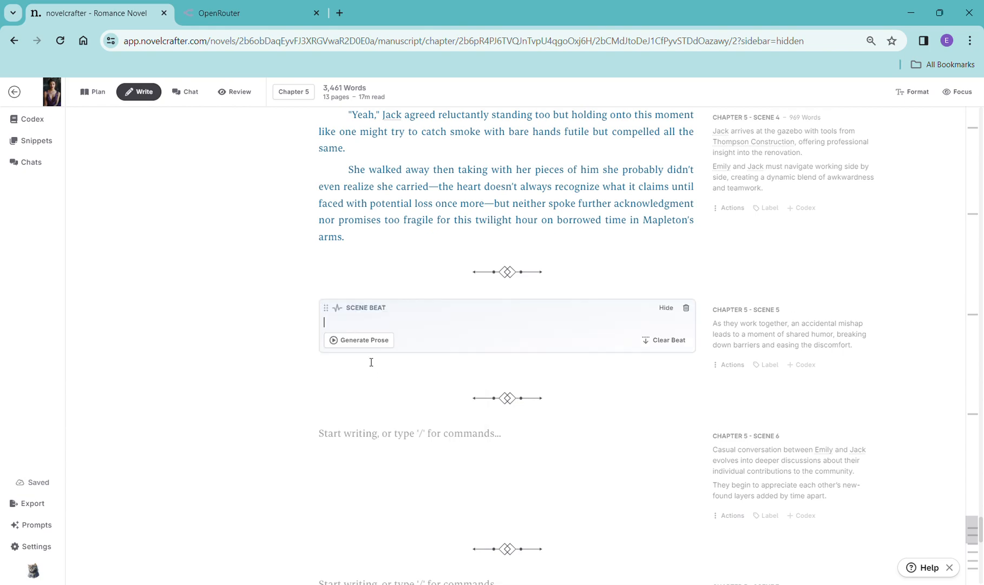
{"action": "key", "text": "ctrl+v"}
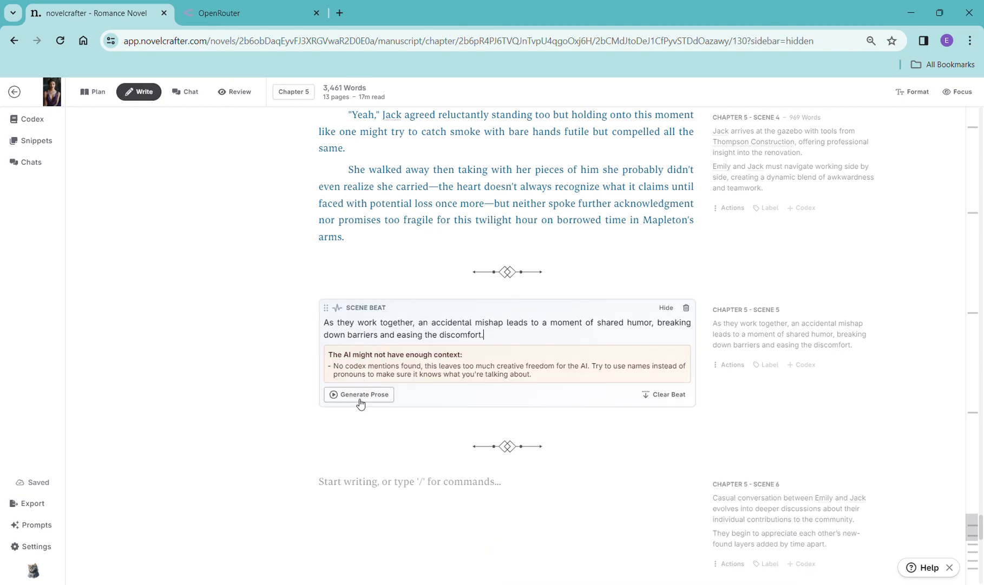
{"action": "left_click", "coordinate": [686, 309]}
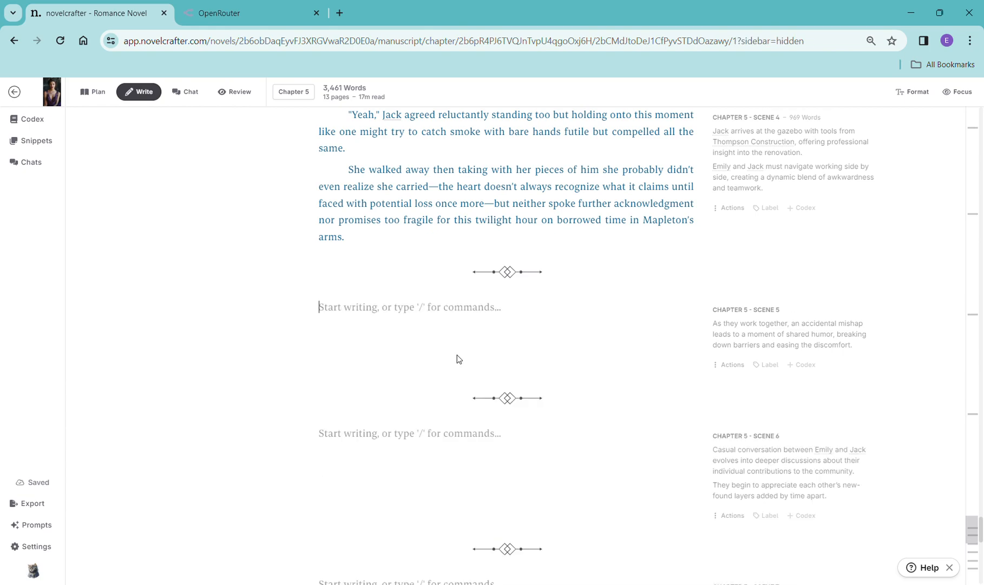
- Insert a continue-writing beat in Chapter 5 Scene 5, replace its text with the copied synopsis, and generate prose with OpenAI GPT-4 Turbo
{"action": "type", "text": "/"}
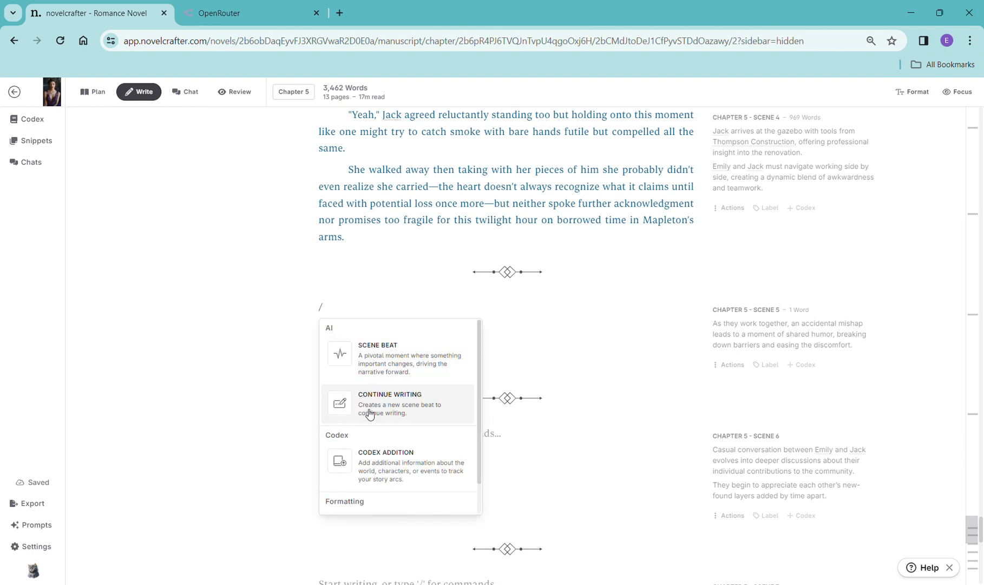
{"action": "left_click", "coordinate": [376, 398]}
{"action": "left_click_drag", "start_coordinate": [409, 326], "coordinate": [323, 329]}
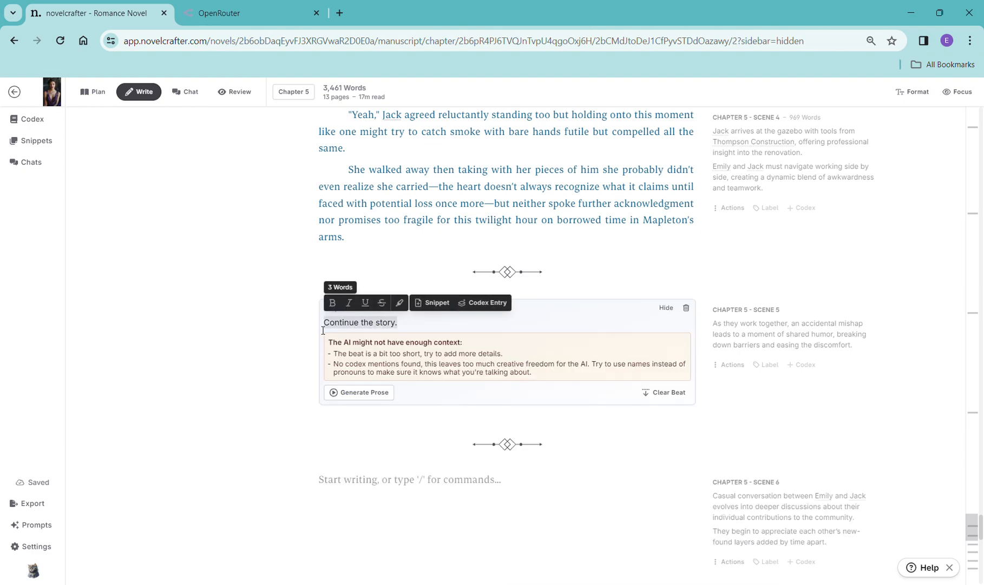
{"action": "key", "text": "ctrl+v"}
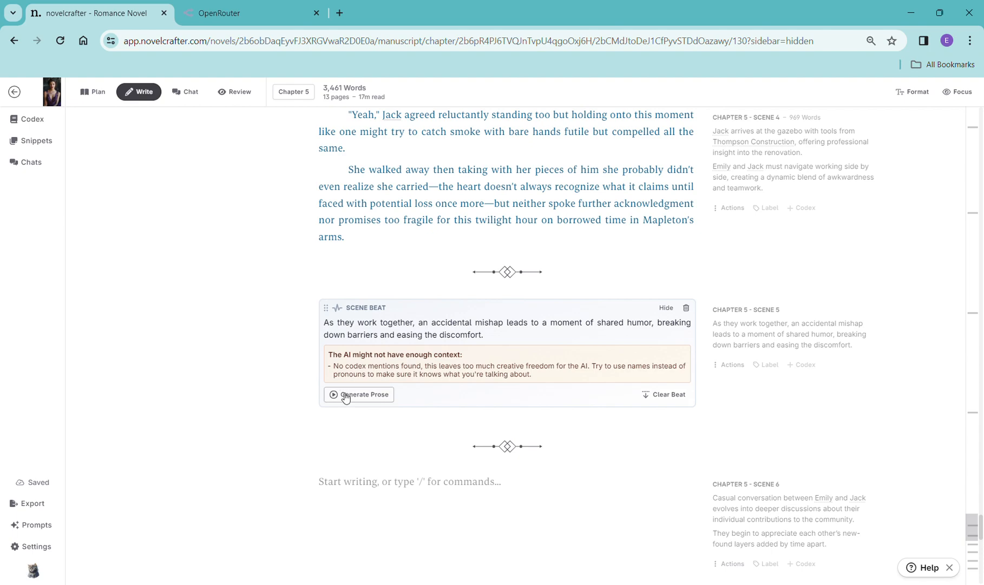
{"action": "left_click", "coordinate": [347, 394]}
{"action": "mouse_move", "coordinate": [351, 422]}
{"action": "left_click", "coordinate": [518, 295]}
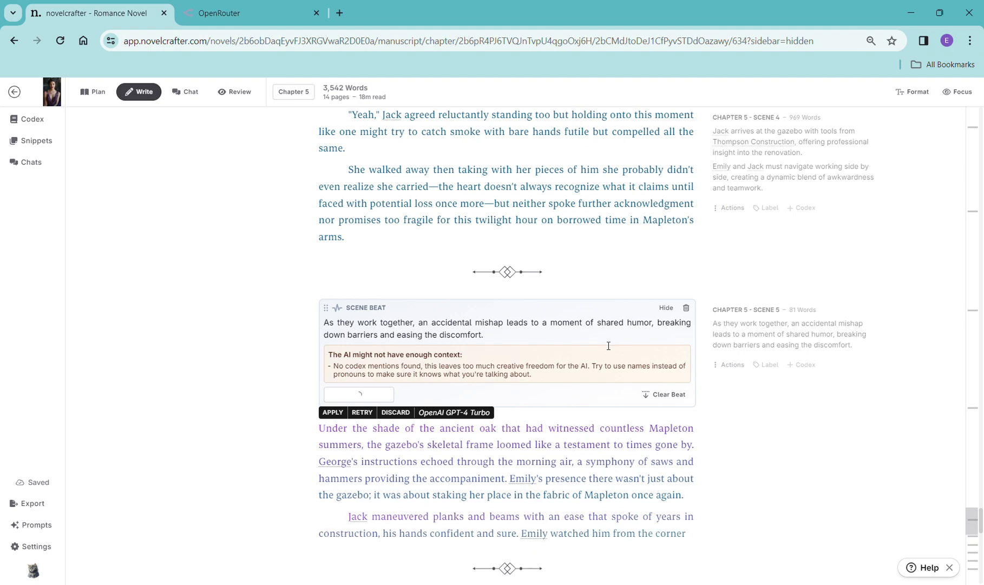
- Read through the generated Chapter 5 Scene 5 prose
{"action": "scroll", "coordinate": [645, 375], "scroll_direction": "down", "scroll_amount": 8}
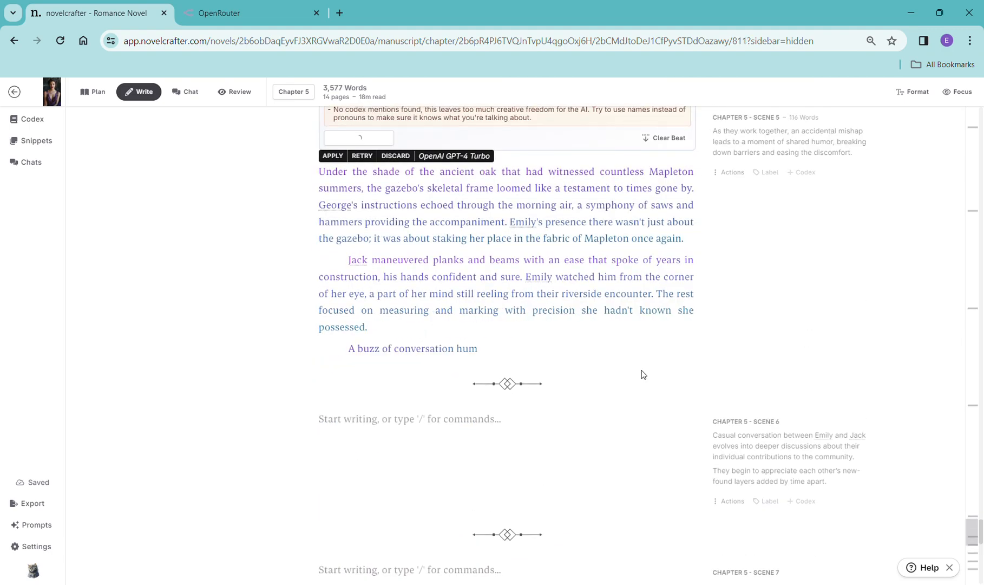
{"action": "scroll", "coordinate": [646, 373], "scroll_direction": "up", "scroll_amount": 5}
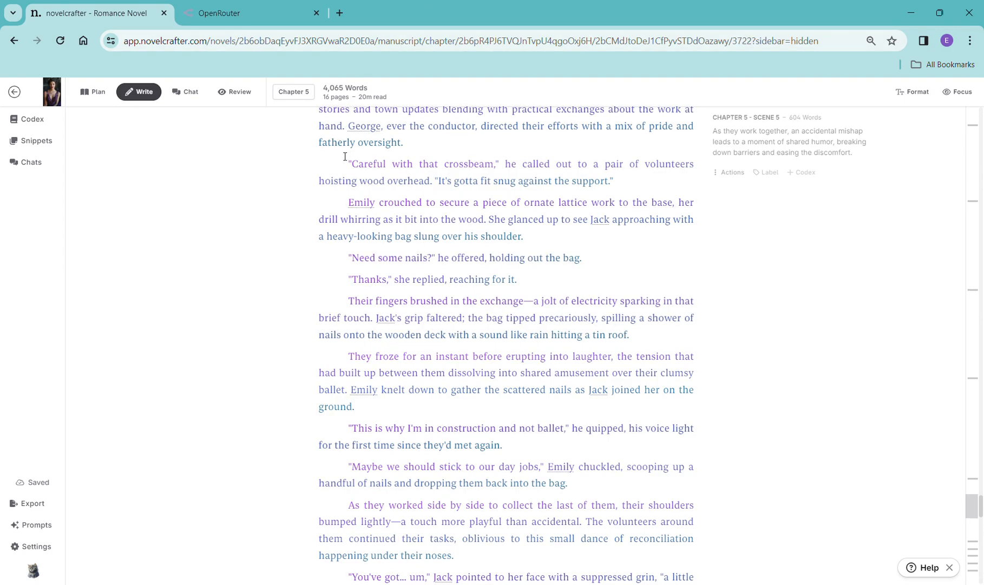
{"action": "scroll", "coordinate": [360, 189], "scroll_direction": "up", "scroll_amount": 5}
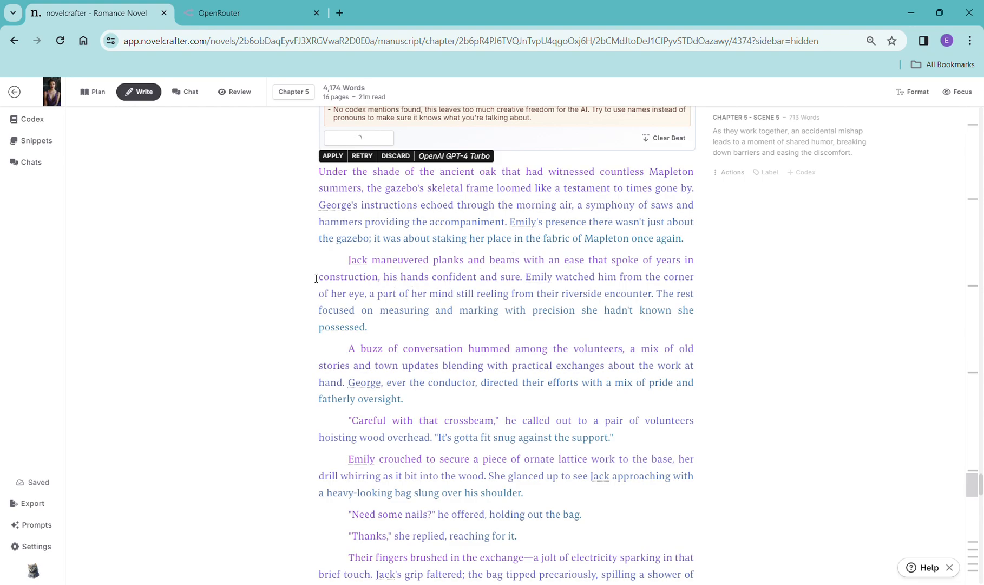
{"action": "scroll", "coordinate": [492, 395], "scroll_direction": "down", "scroll_amount": 2}
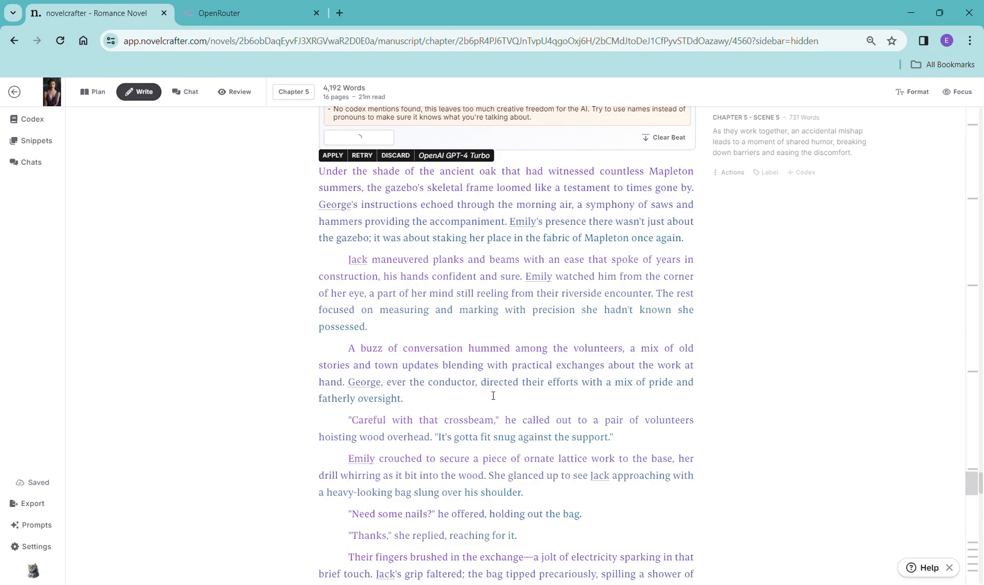
{"action": "scroll", "coordinate": [552, 400], "scroll_direction": "down", "scroll_amount": 10}
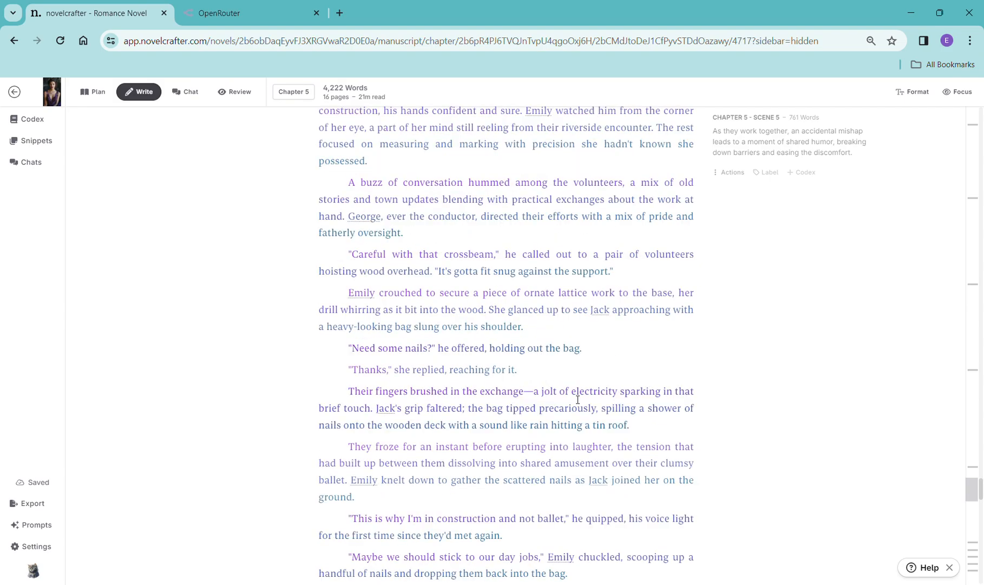
{"action": "scroll", "coordinate": [573, 394], "scroll_direction": "down", "scroll_amount": 7}
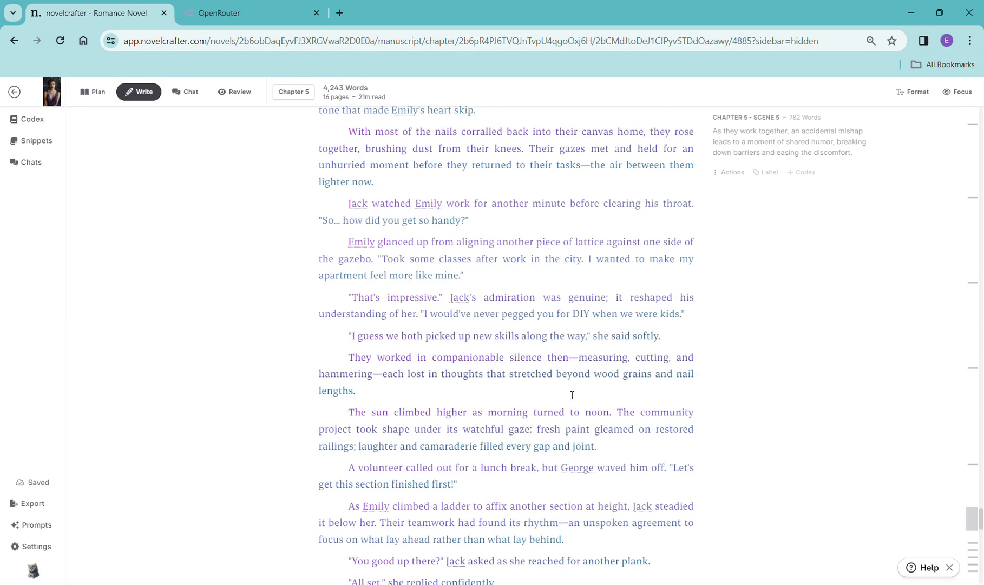
{"action": "scroll", "coordinate": [574, 393], "scroll_direction": "down", "scroll_amount": 3}
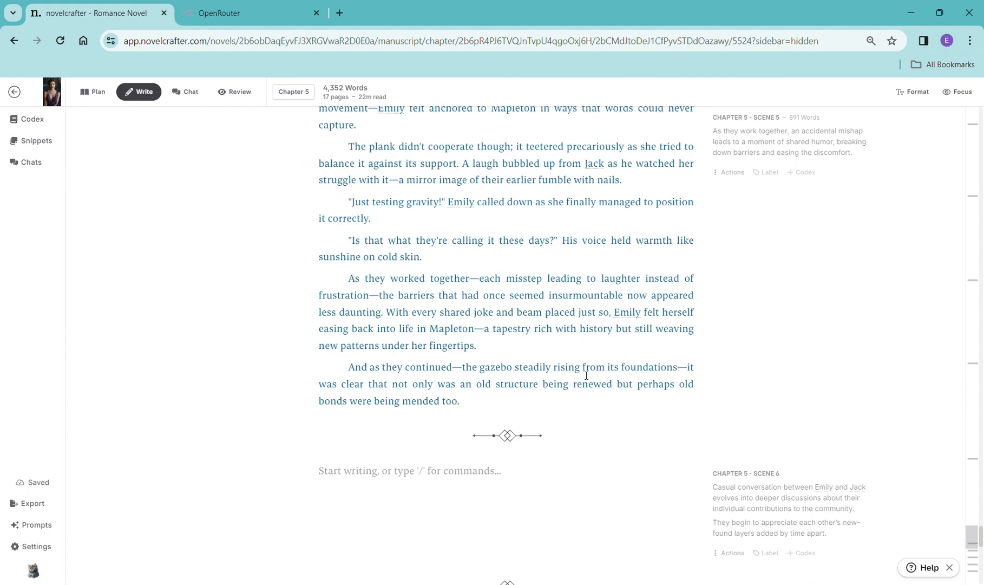
{"action": "scroll", "coordinate": [670, 363], "scroll_direction": "down", "scroll_amount": 2}
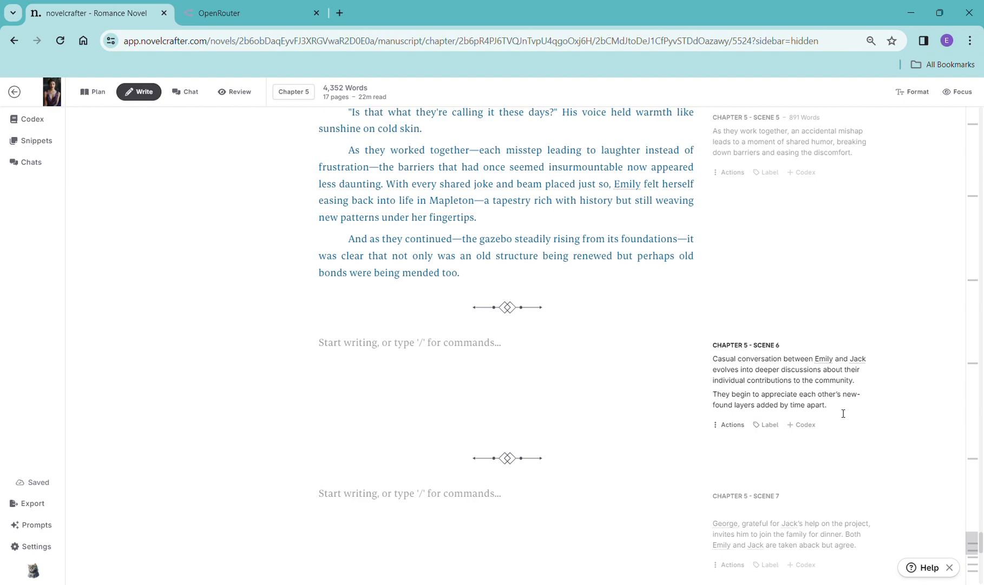
- Copy Chapter 5 Scene 6's synopsis into a new scene beat in that scene and open the prose generation options
{"action": "left_click_drag", "start_coordinate": [731, 377], "coordinate": [711, 361]}
{"action": "key", "text": "ctrl+c"}
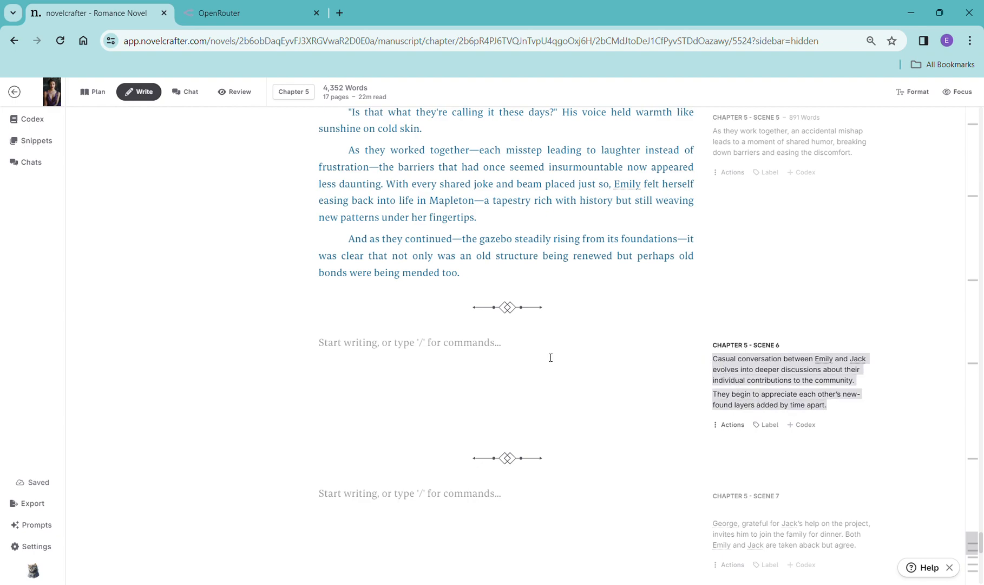
{"action": "left_click", "coordinate": [469, 345]}
{"action": "type", "text": "/"}
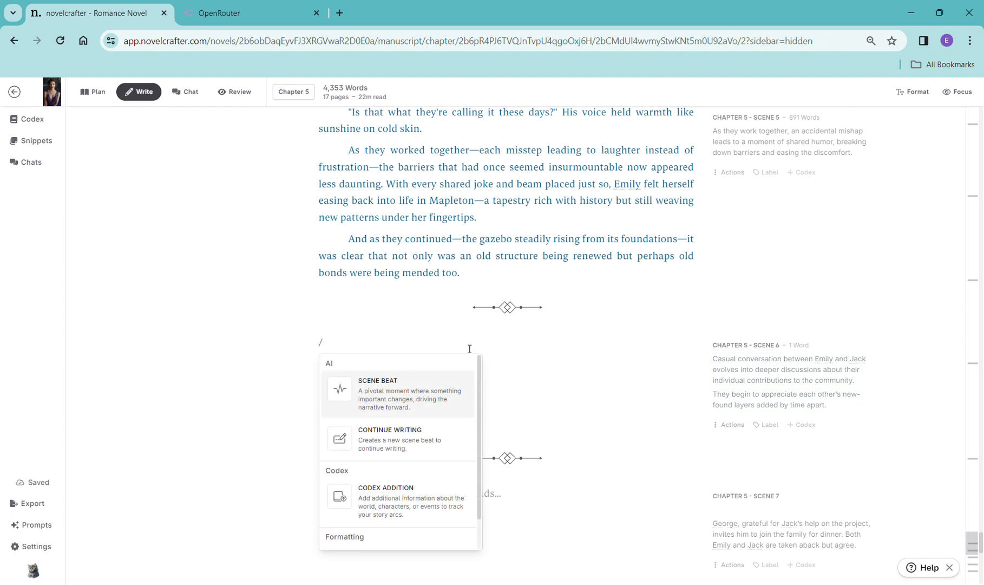
{"action": "left_click", "coordinate": [433, 389]}
{"action": "key", "text": "ctrl+v"}
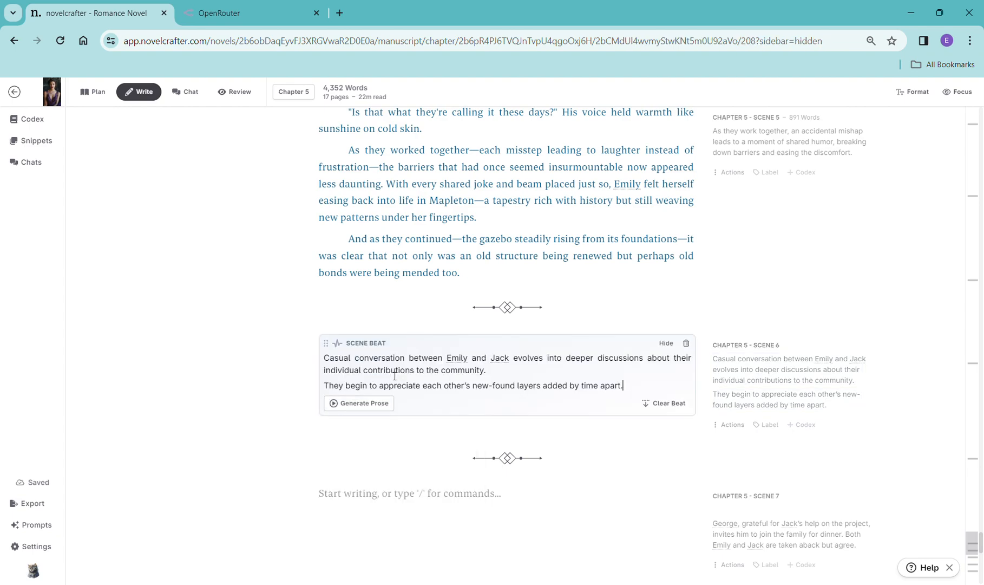
{"action": "left_click", "coordinate": [378, 411]}
{"action": "mouse_move", "coordinate": [381, 424]}
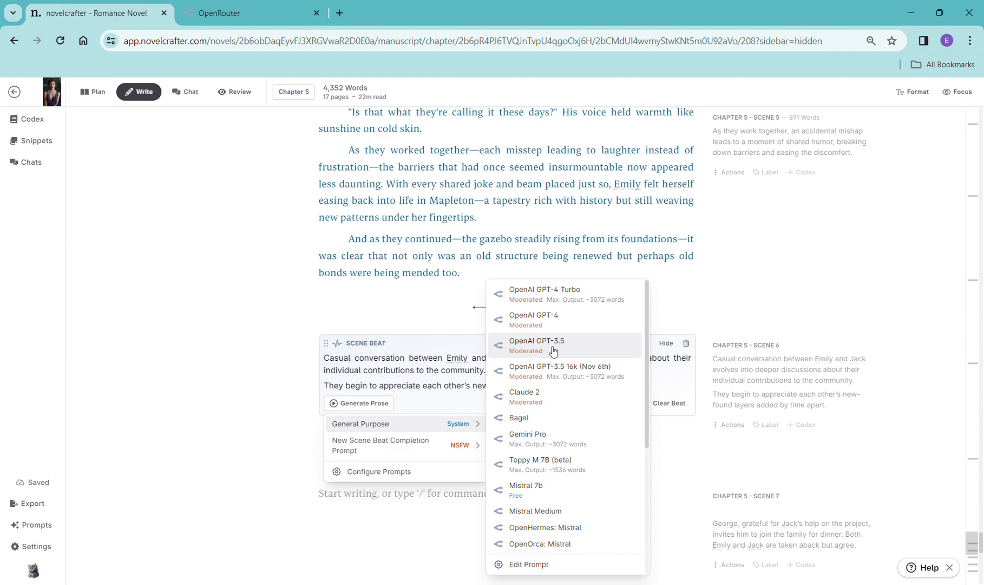
{"action": "left_click", "coordinate": [441, 402]}
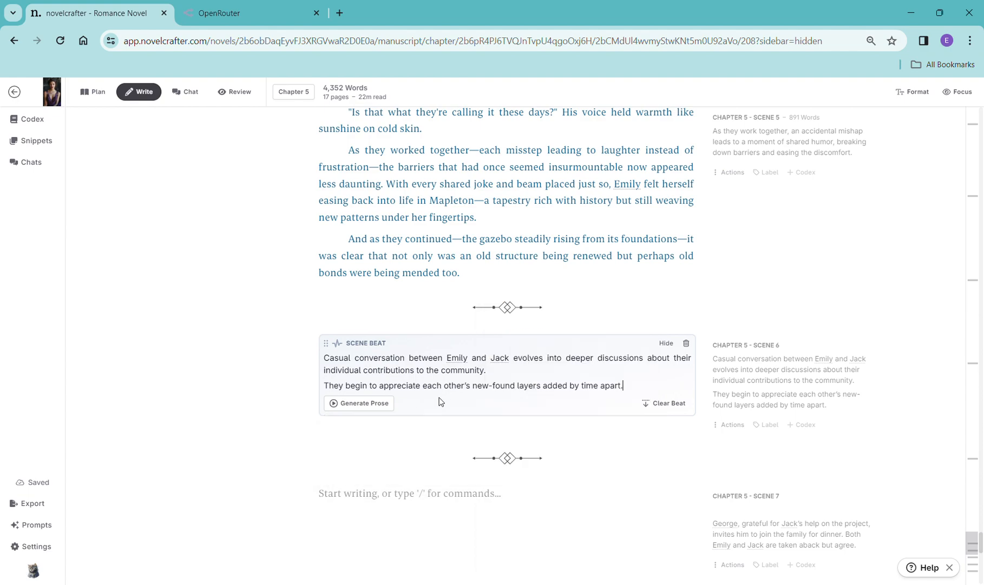
{"action": "left_click", "coordinate": [686, 343]}
{"action": "type", "text": "/"}
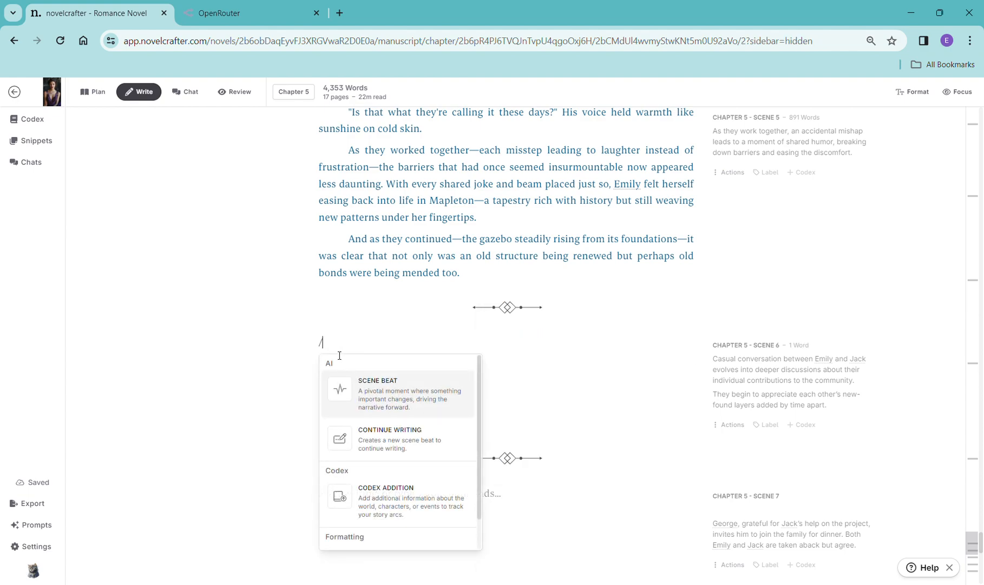
{"action": "left_click", "coordinate": [362, 397]}
{"action": "left_click", "coordinate": [353, 382]}
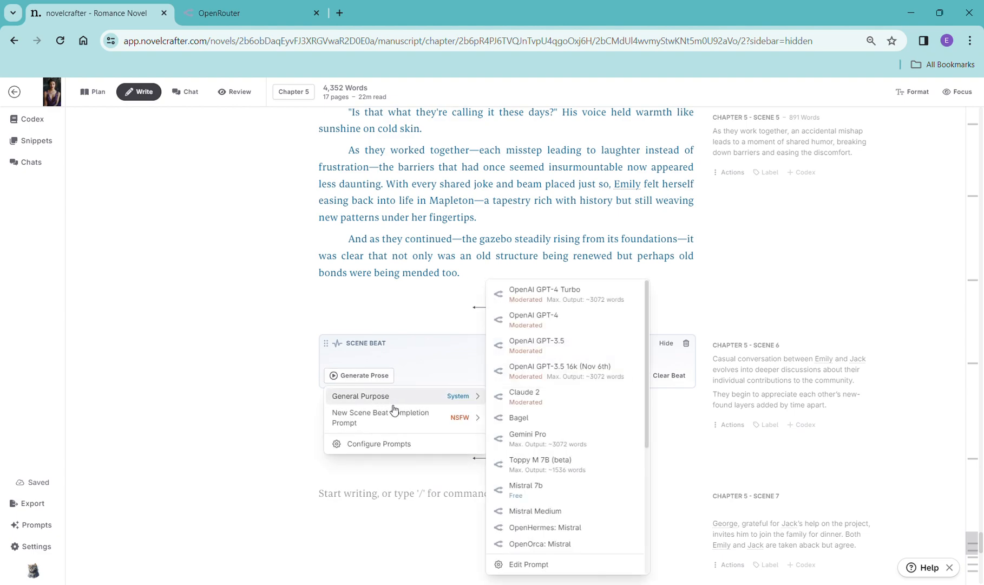
{"action": "mouse_move", "coordinate": [453, 405]}
{"action": "left_click", "coordinate": [686, 344]}
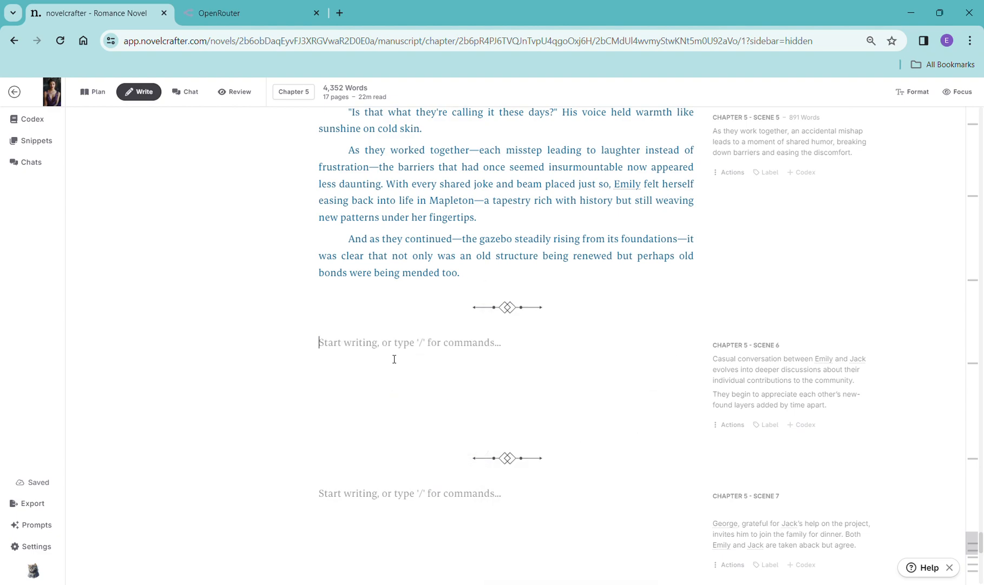
- Insert a continue-writing beat in Chapter 5 Scene 6, replace its text with the copied synopsis, and generate prose with OpenAI GPT-4 Turbo
{"action": "type", "text": "/"}
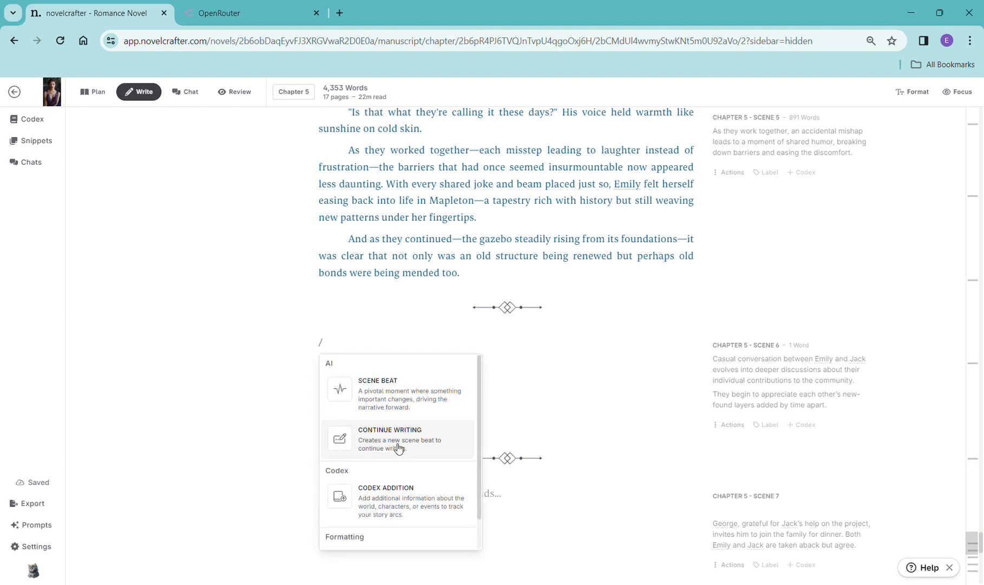
{"action": "left_click", "coordinate": [386, 434]}
{"action": "left_click_drag", "start_coordinate": [401, 360], "coordinate": [319, 364]}
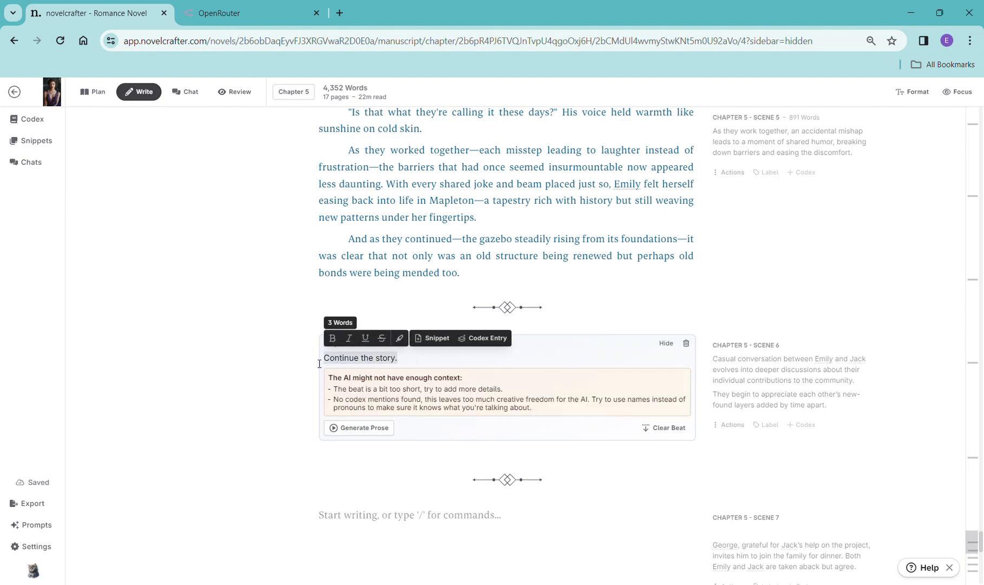
{"action": "key", "text": "ctrl+v"}
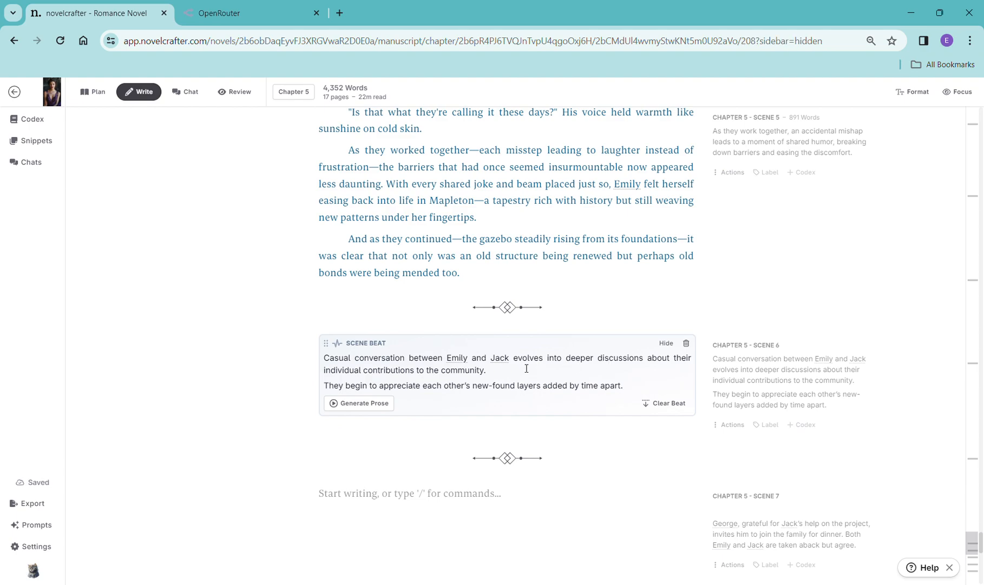
{"action": "left_click", "coordinate": [363, 402]}
{"action": "mouse_move", "coordinate": [355, 425]}
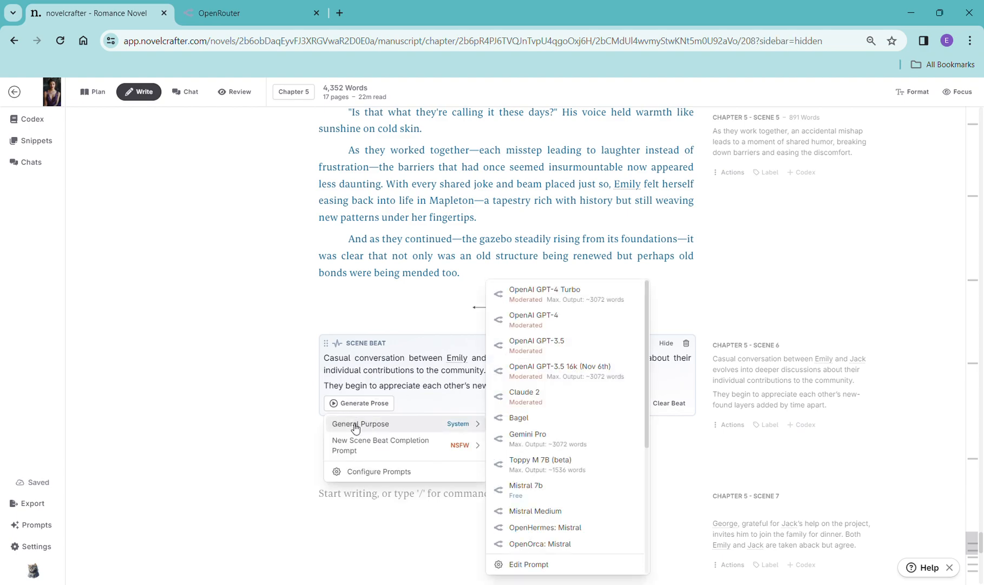
{"action": "left_click", "coordinate": [548, 304]}
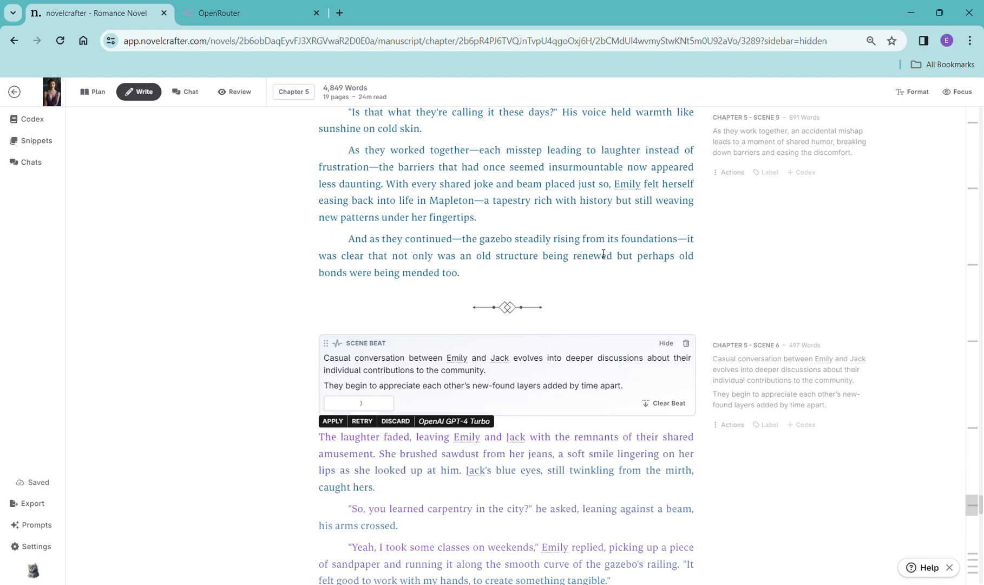
- Read through the generated Chapter 5 Scene 6 prose
{"action": "scroll", "coordinate": [566, 346], "scroll_direction": "down", "scroll_amount": 10}
{"action": "scroll", "coordinate": [618, 335], "scroll_direction": "down", "scroll_amount": 13}
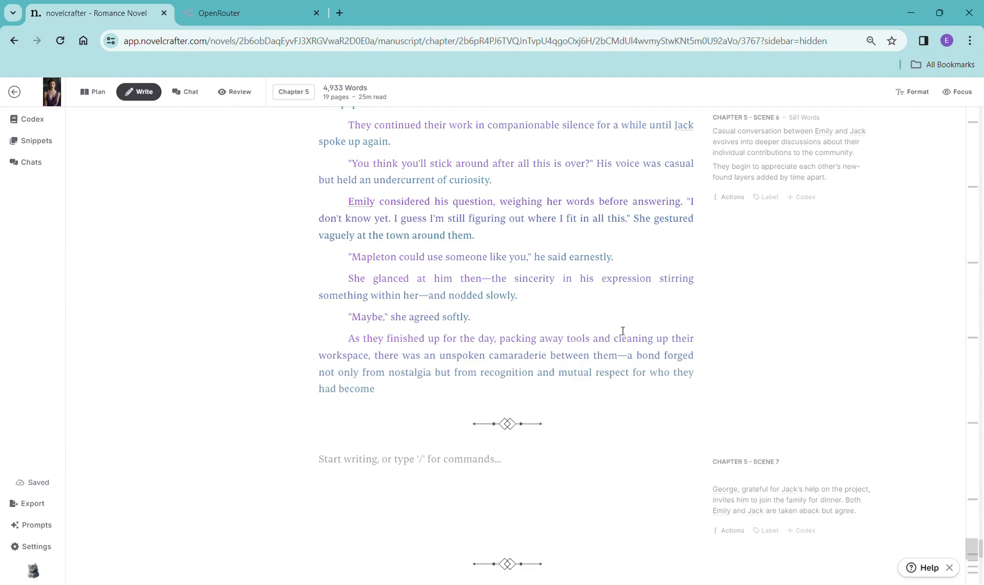
{"action": "scroll", "coordinate": [622, 329], "scroll_direction": "down", "scroll_amount": 4}
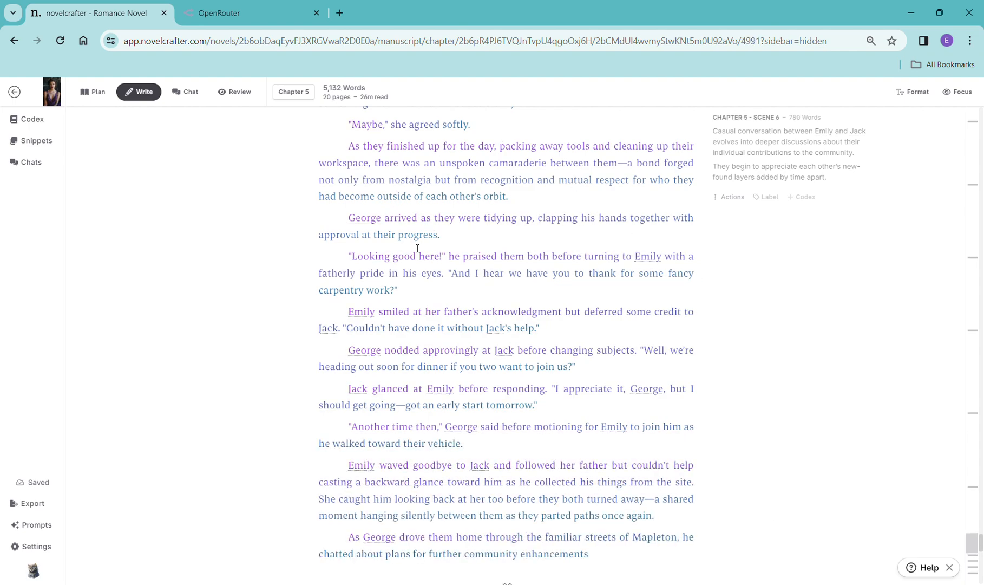
{"action": "scroll", "coordinate": [614, 309], "scroll_direction": "down", "scroll_amount": 4}
{"action": "scroll", "coordinate": [614, 310], "scroll_direction": "down", "scroll_amount": 3}
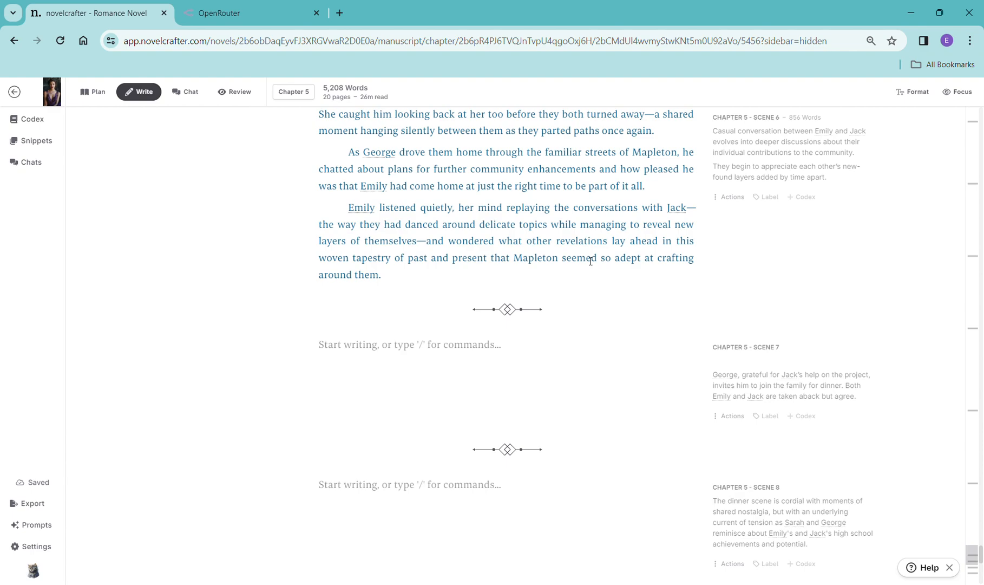
- Copy Chapter 5 Scene 7's synopsis and place the cursor at the start of that empty scene
{"action": "left_click_drag", "start_coordinate": [869, 399], "coordinate": [707, 380]}
{"action": "key", "text": "ctrl+c"}
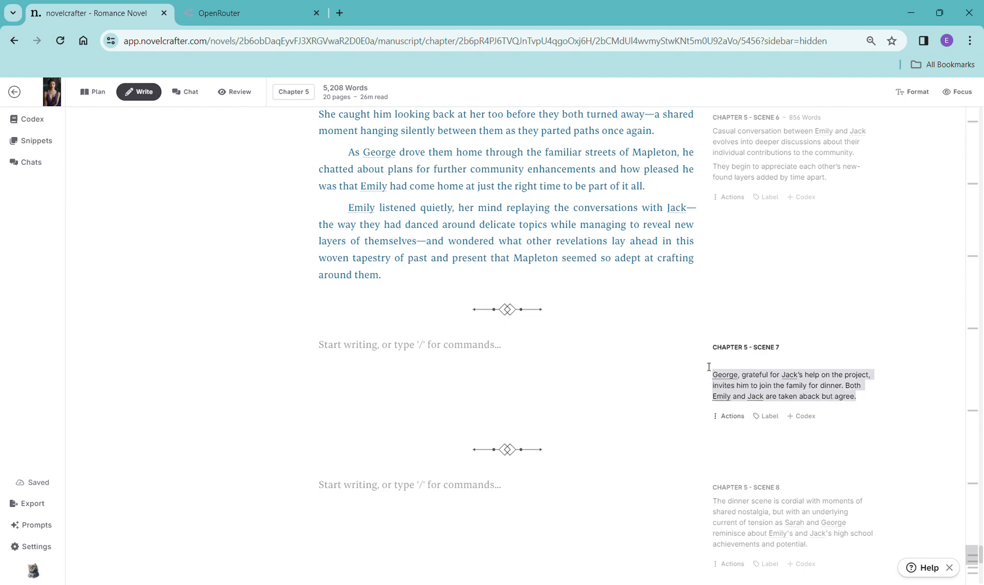
{"action": "left_click", "coordinate": [437, 350]}
{"action": "type", "text": "/"}
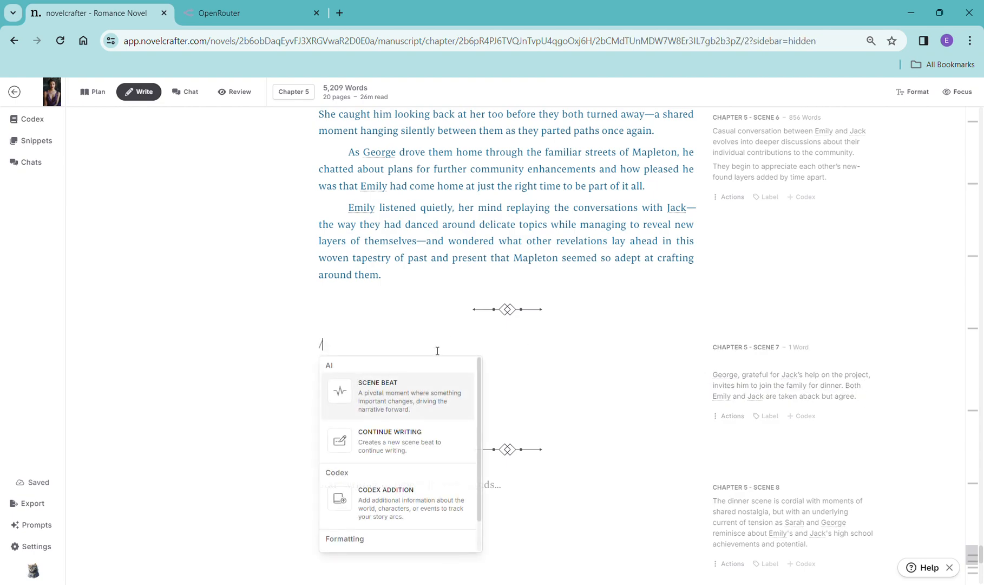
{"action": "left_click", "coordinate": [409, 398]}
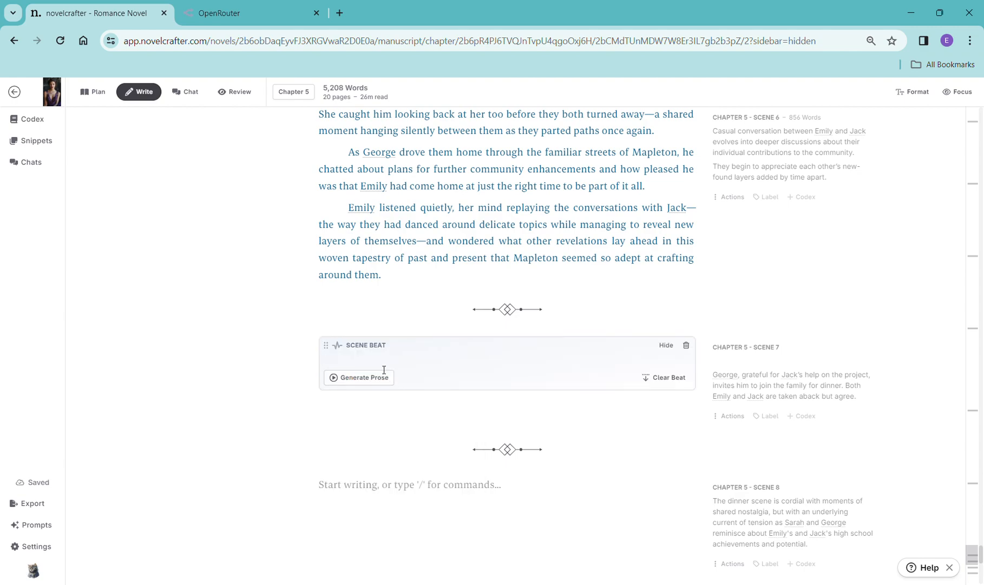
{"action": "left_click", "coordinate": [686, 345]}
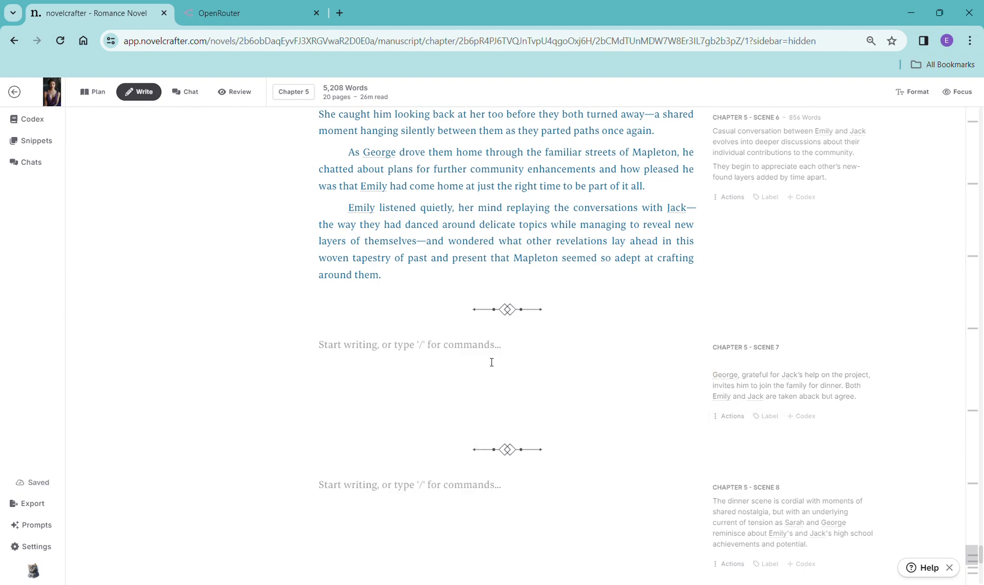
- Insert a continue-writing beat in Chapter 5 Scene 7, replace its text with the copied synopsis, and generate prose with OpenAI GPT-4 Turbo
{"action": "type", "text": "/"}
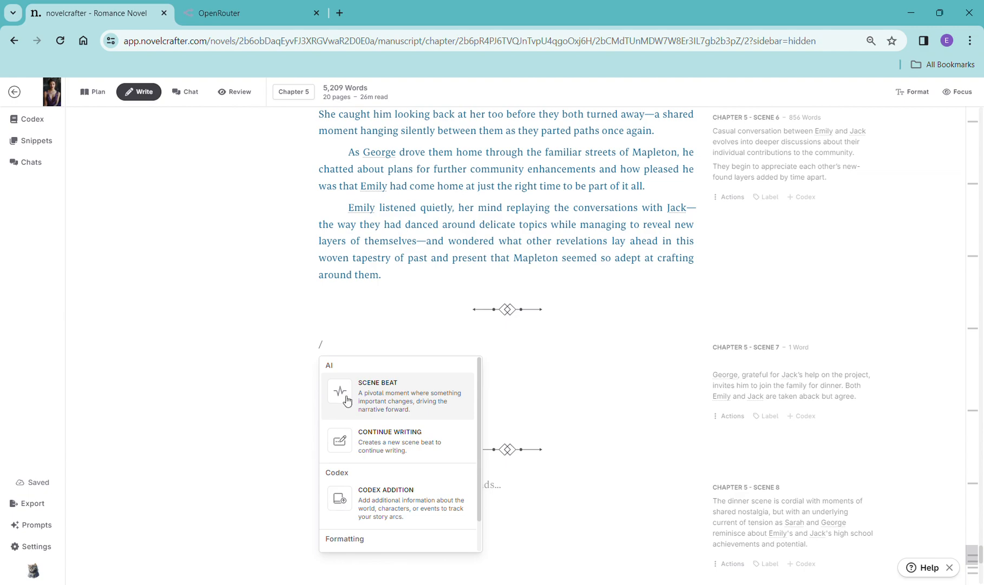
{"action": "left_click", "coordinate": [352, 439]}
{"action": "left_click_drag", "start_coordinate": [398, 360], "coordinate": [323, 364]}
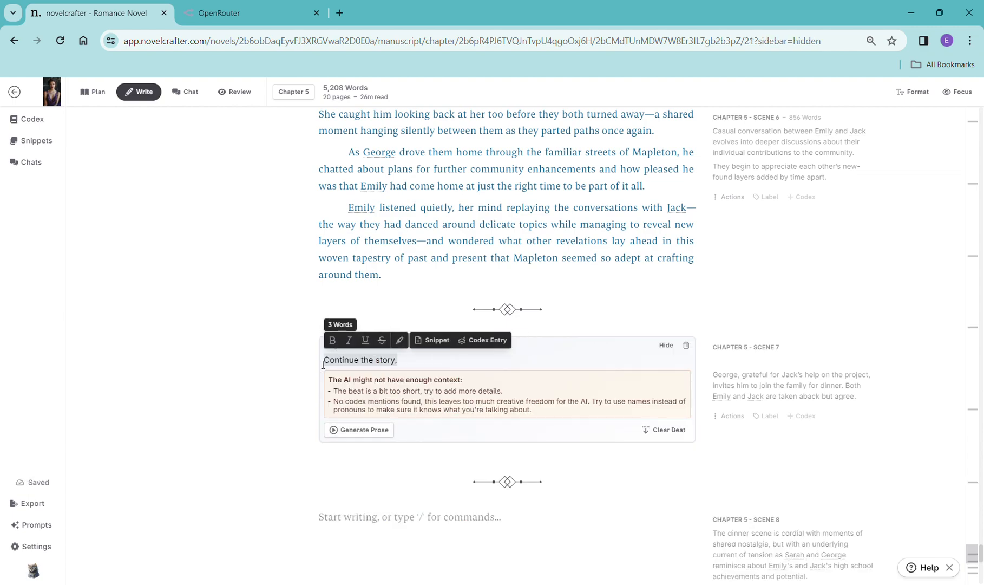
{"action": "key", "text": "ctrl+v"}
{"action": "left_click", "coordinate": [350, 390]}
{"action": "mouse_move", "coordinate": [354, 416]}
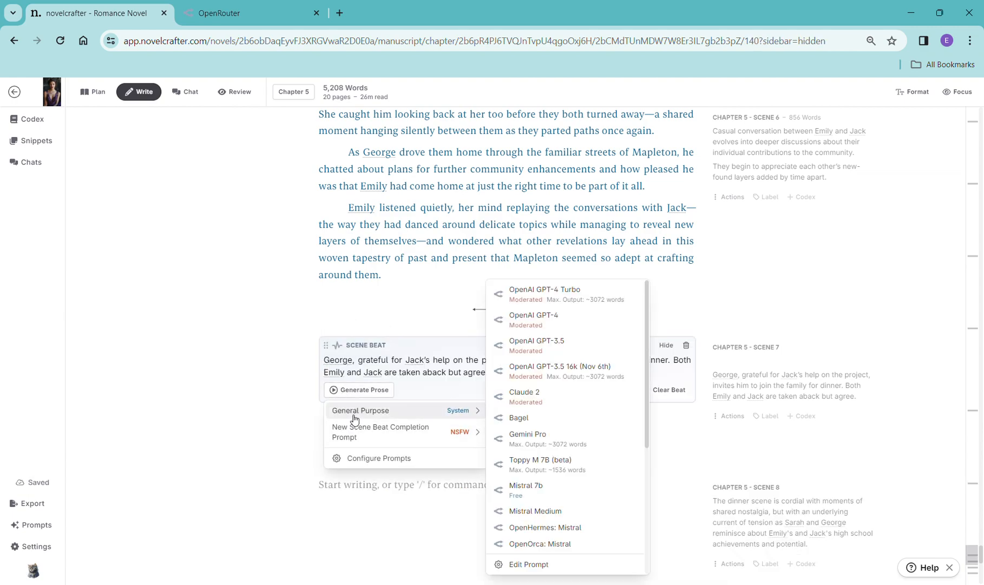
{"action": "left_click", "coordinate": [559, 298]}
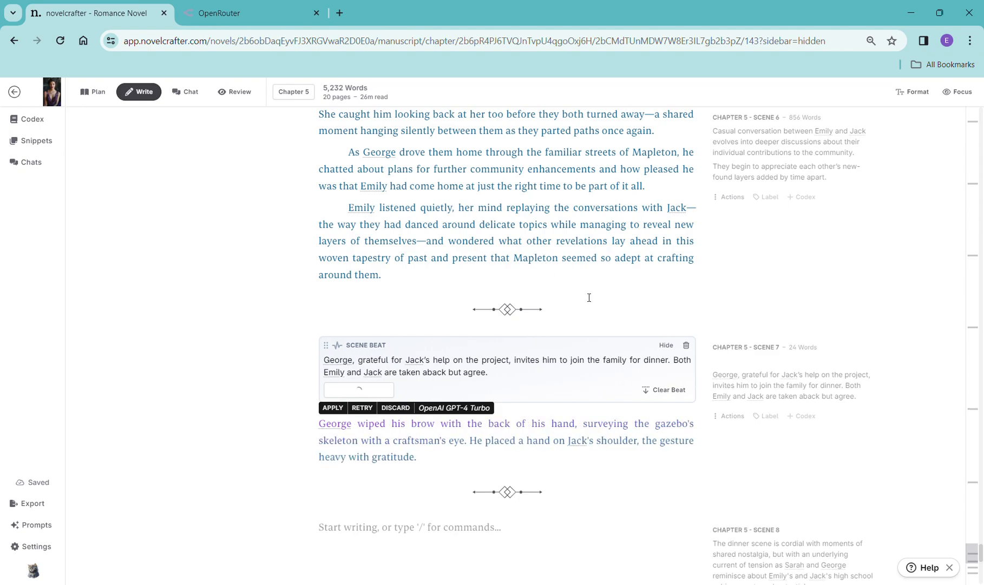
- Read through the generated Chapter 5 Scene 7 prose
{"action": "scroll", "coordinate": [693, 381], "scroll_direction": "down", "scroll_amount": 1}
{"action": "scroll", "coordinate": [704, 363], "scroll_direction": "down", "scroll_amount": 3}
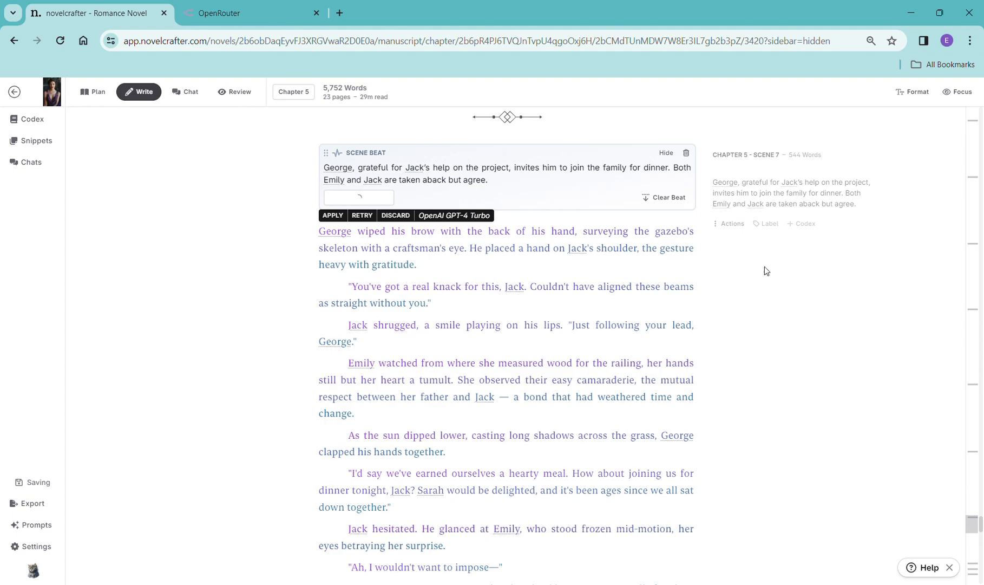
{"action": "scroll", "coordinate": [559, 326], "scroll_direction": "down", "scroll_amount": 5}
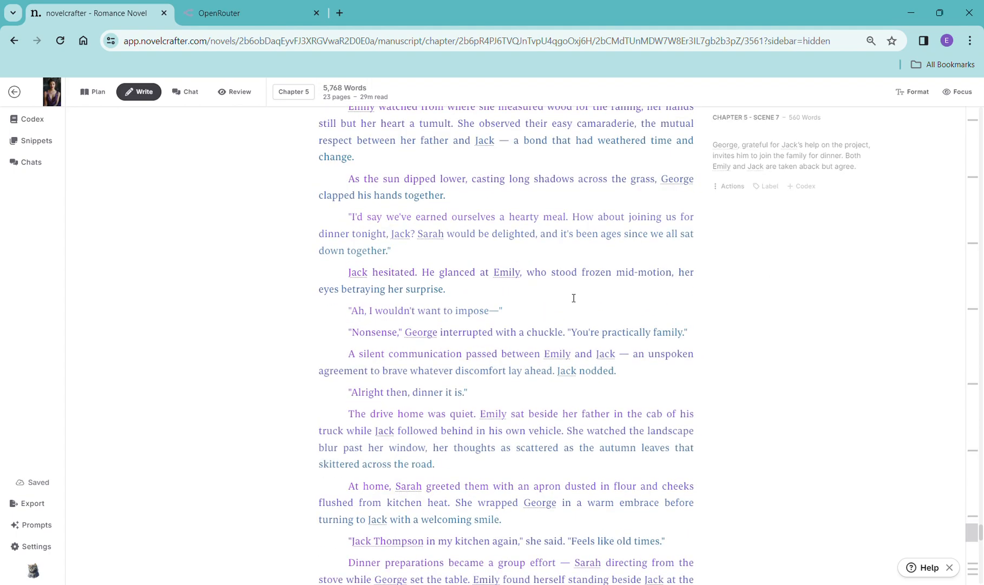
{"action": "scroll", "coordinate": [576, 296], "scroll_direction": "down", "scroll_amount": 5}
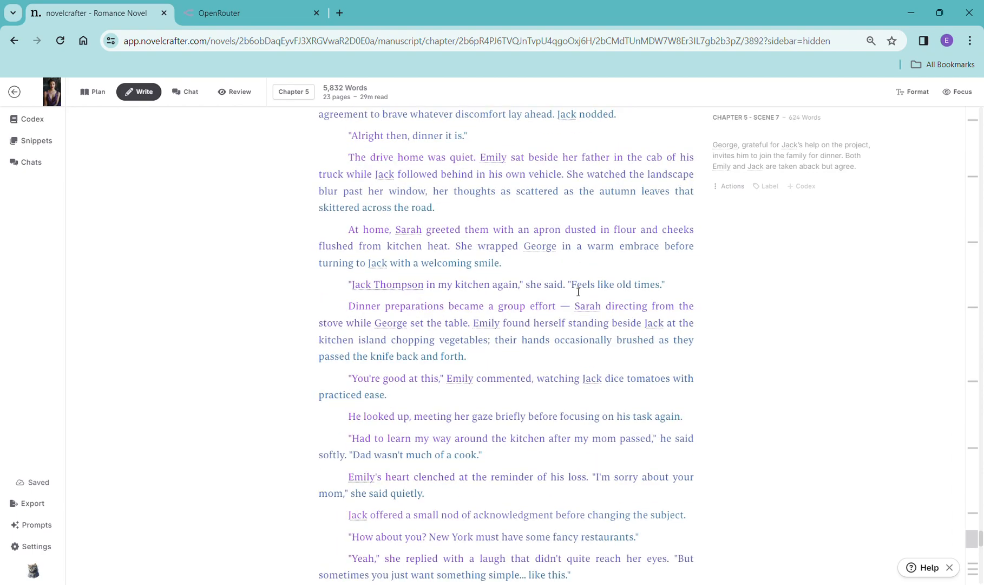
{"action": "scroll", "coordinate": [578, 292], "scroll_direction": "down", "scroll_amount": 6}
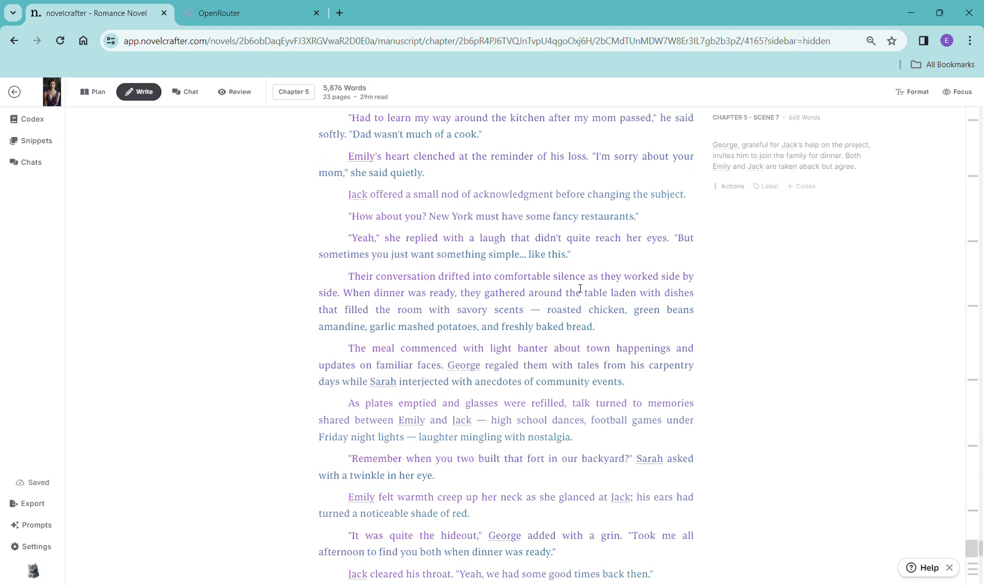
{"action": "scroll", "coordinate": [584, 282], "scroll_direction": "down", "scroll_amount": 5}
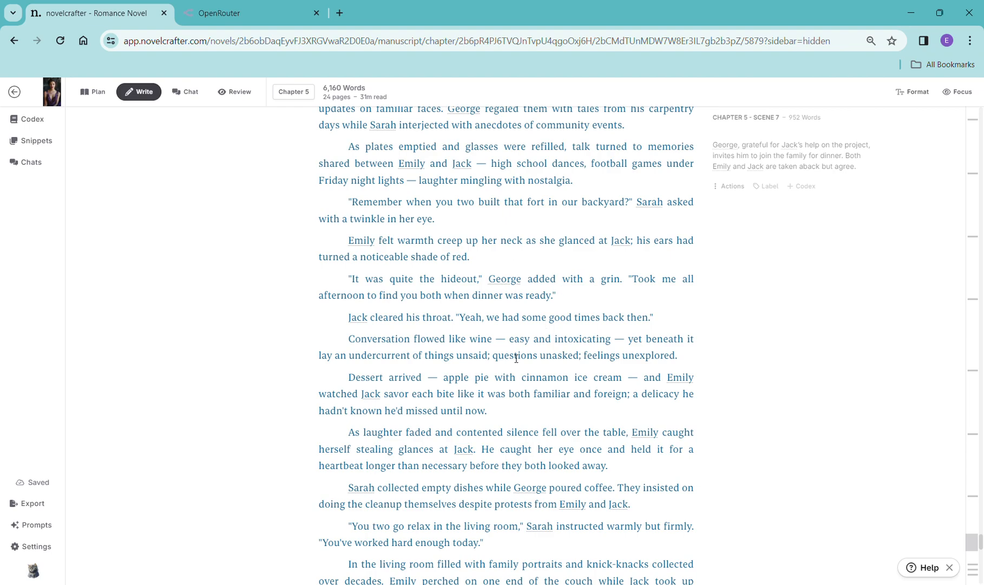
{"action": "scroll", "coordinate": [516, 359], "scroll_direction": "down", "scroll_amount": 5}
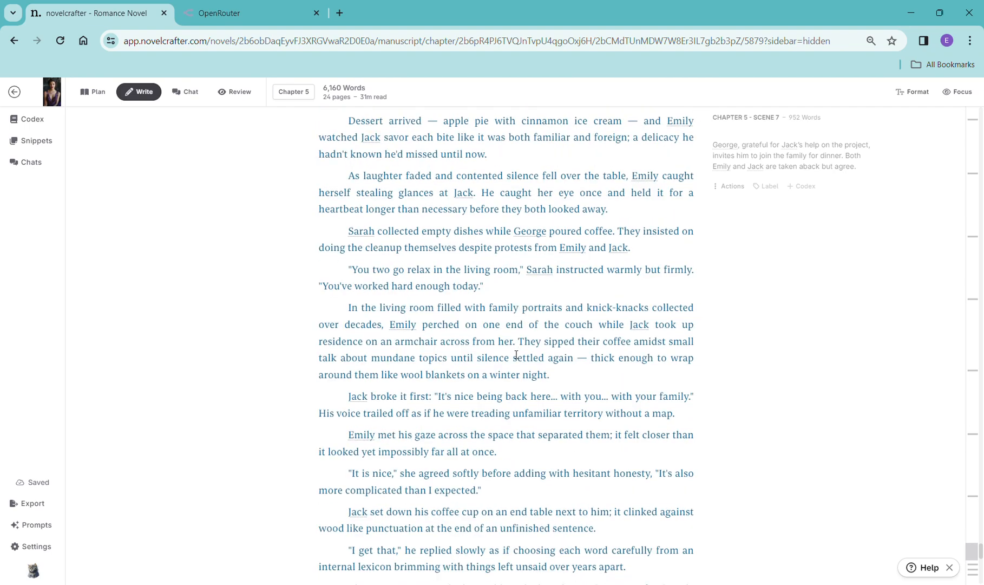
{"action": "scroll", "coordinate": [516, 355], "scroll_direction": "down", "scroll_amount": 5}
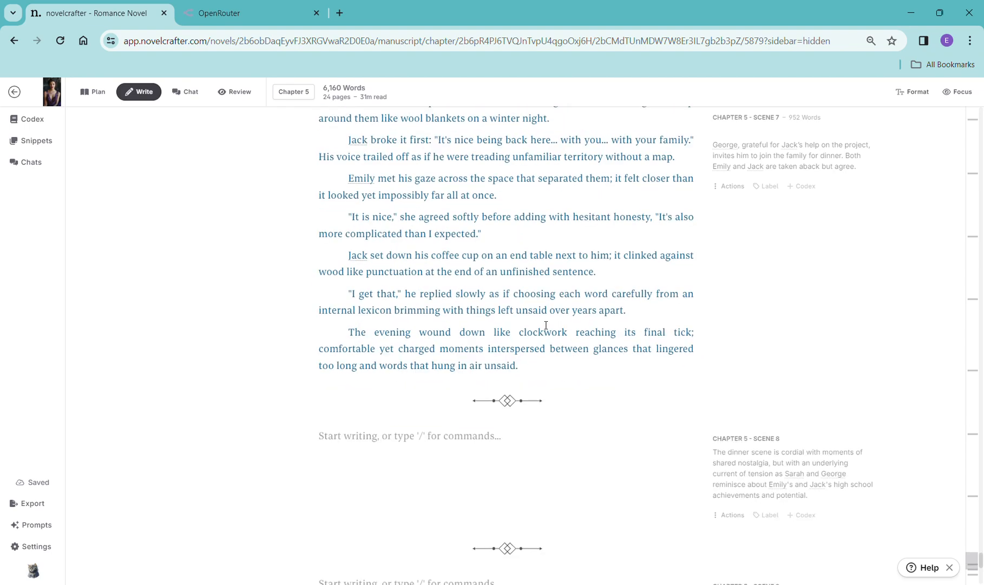
{"action": "scroll", "coordinate": [546, 325], "scroll_direction": "down", "scroll_amount": 4}
- Copy Chapter 5 Scene 8's synopsis and place the cursor in that empty scene
{"action": "left_click_drag", "start_coordinate": [821, 307], "coordinate": [711, 265]}
{"action": "key", "text": "ctrl+c"}
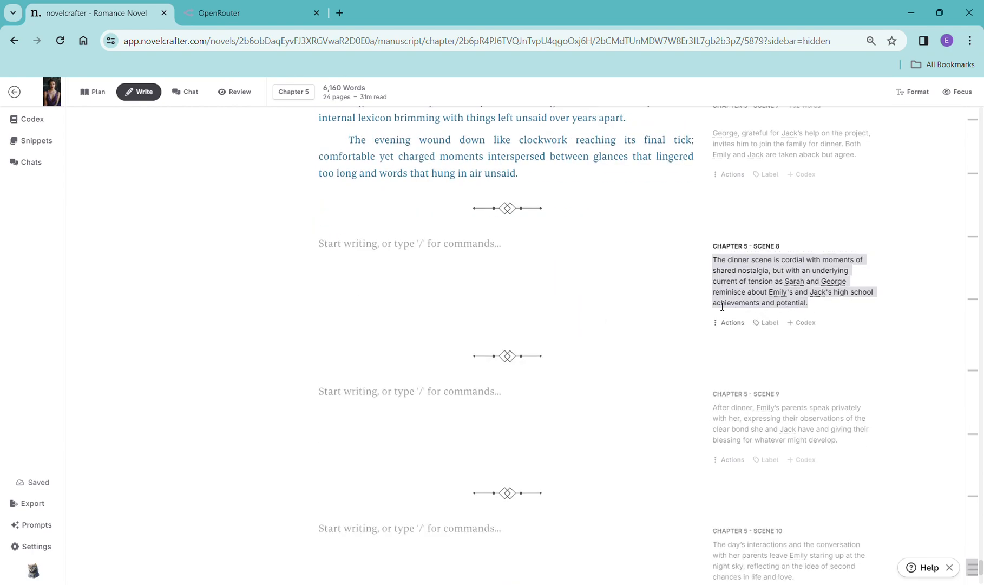
{"action": "left_click", "coordinate": [339, 263]}
{"action": "type", "text": "/"}
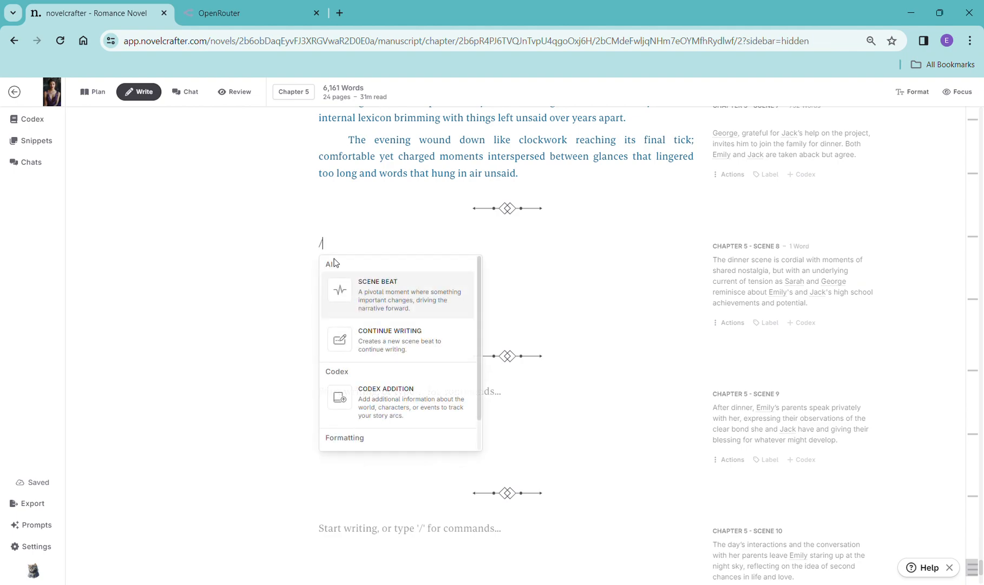
{"action": "left_click", "coordinate": [374, 299]}
{"action": "key", "text": "ctrl+v"}
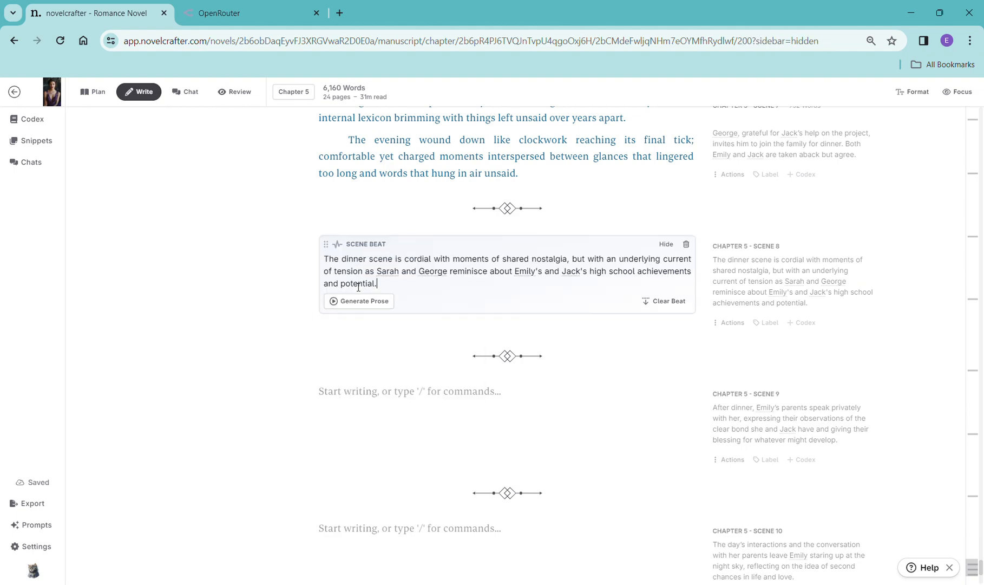
{"action": "left_click", "coordinate": [686, 244]}
- Insert a continue-writing beat in Chapter 5 Scene 8, replace its text with the copied synopsis, and generate prose with OpenAI GPT-4 Turbo
{"action": "type", "text": "/"}
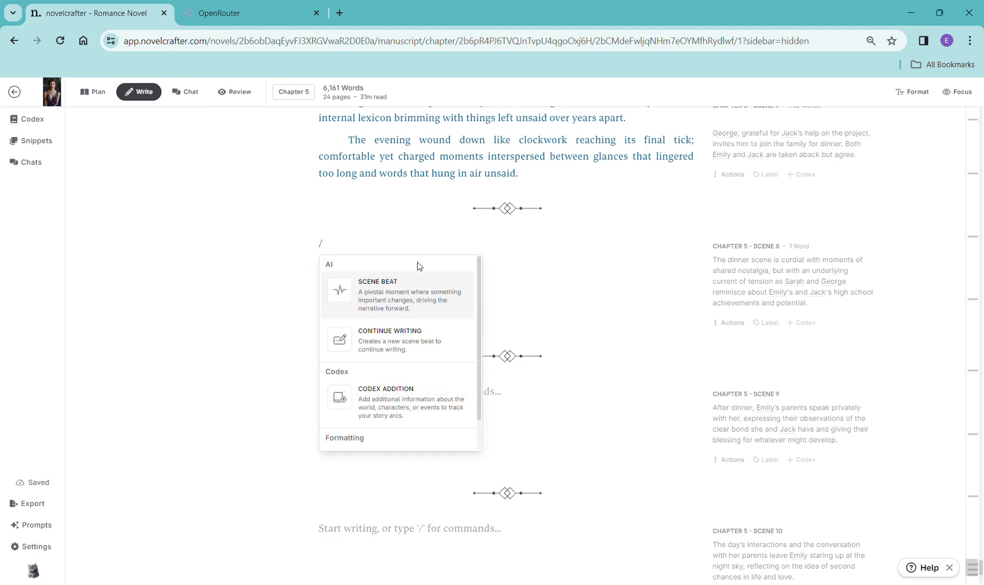
{"action": "left_click", "coordinate": [446, 348]}
{"action": "left_click_drag", "start_coordinate": [421, 266], "coordinate": [324, 267]}
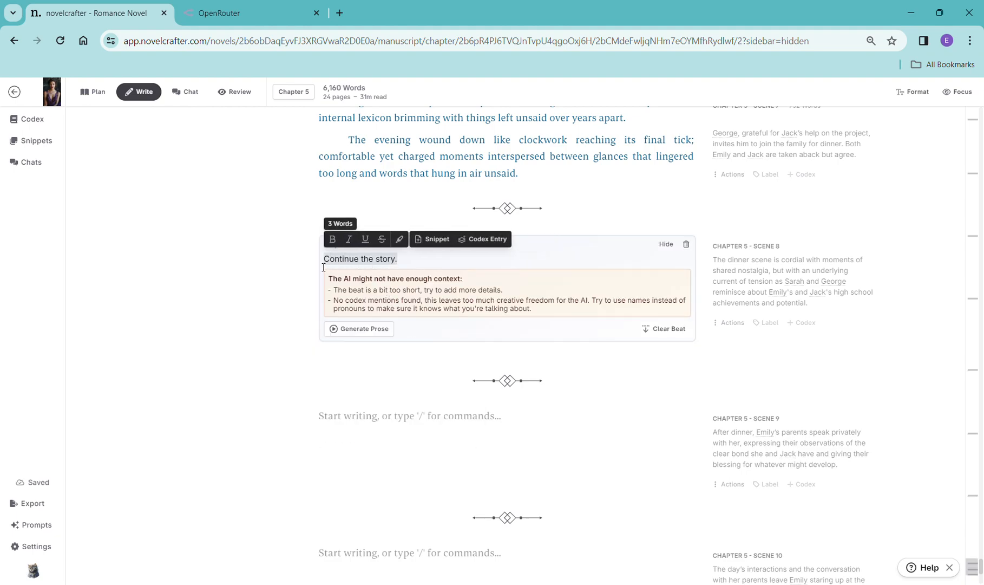
{"action": "key", "text": "ctrl+v"}
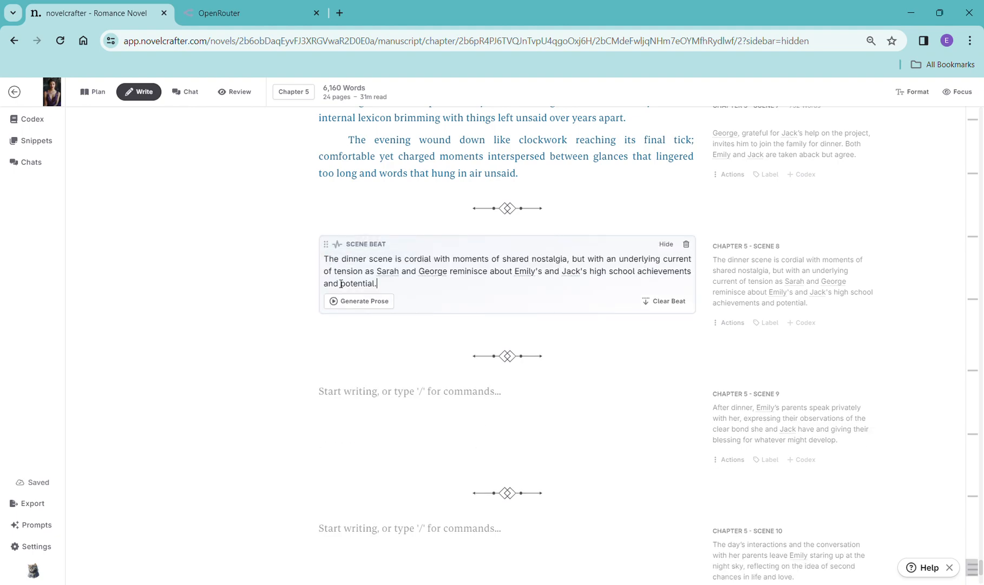
{"action": "left_click", "coordinate": [374, 303]}
{"action": "mouse_move", "coordinate": [382, 331]}
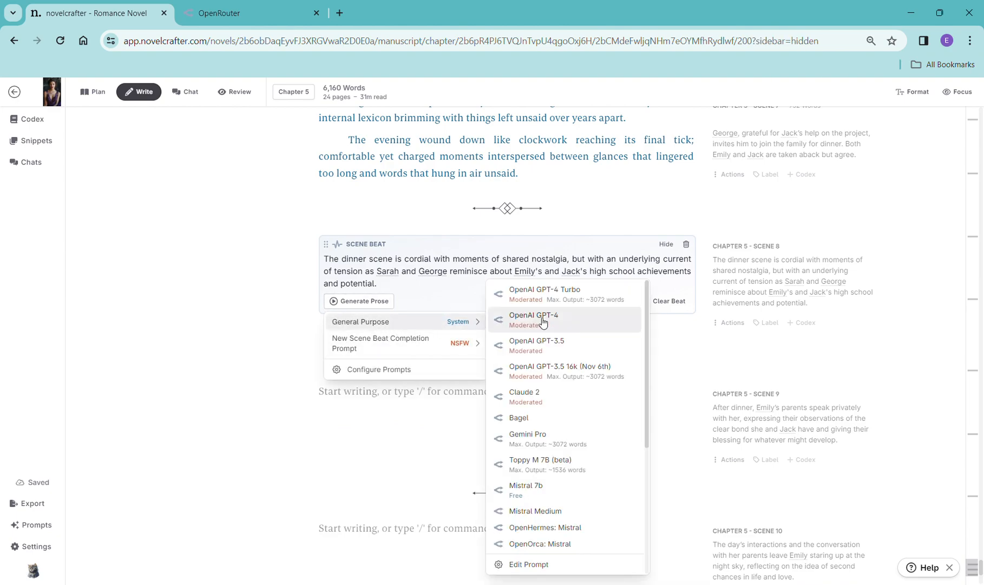
{"action": "left_click", "coordinate": [539, 288]}
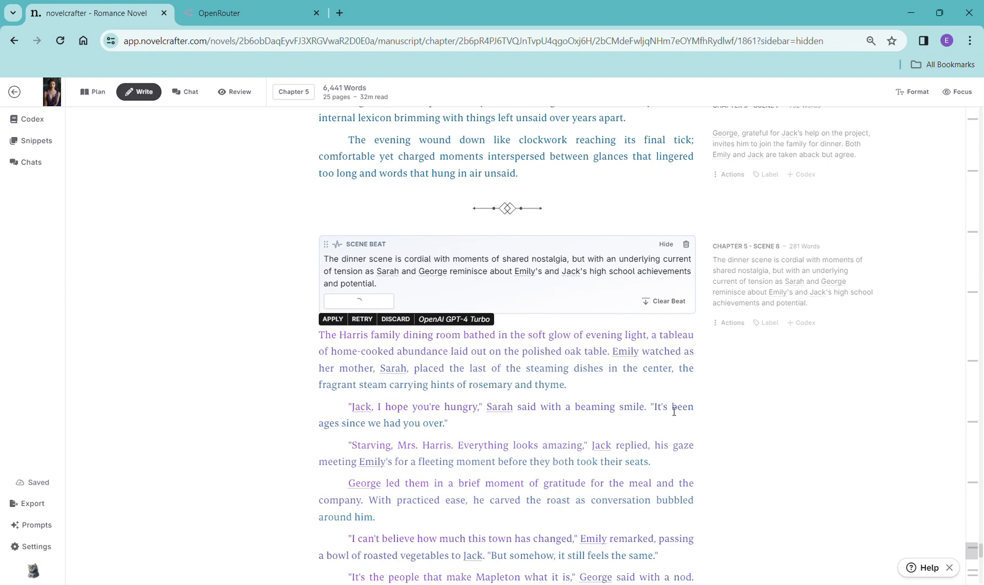
- Copy Chapter 5 Scene 9's synopsis and place the cursor in that empty scene
{"action": "scroll", "coordinate": [720, 433], "scroll_direction": "down", "scroll_amount": 6}
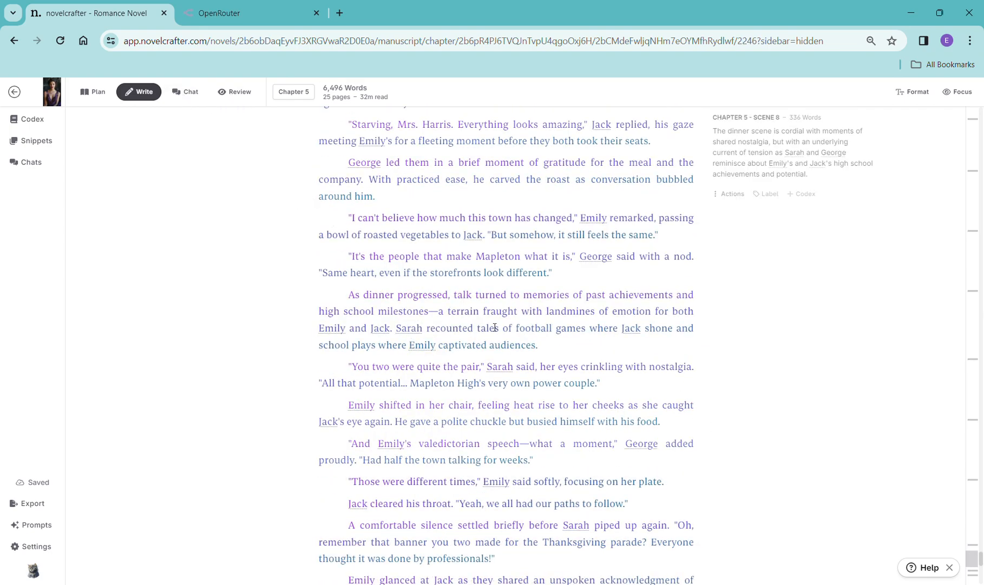
{"action": "scroll", "coordinate": [556, 355], "scroll_direction": "down", "scroll_amount": 6}
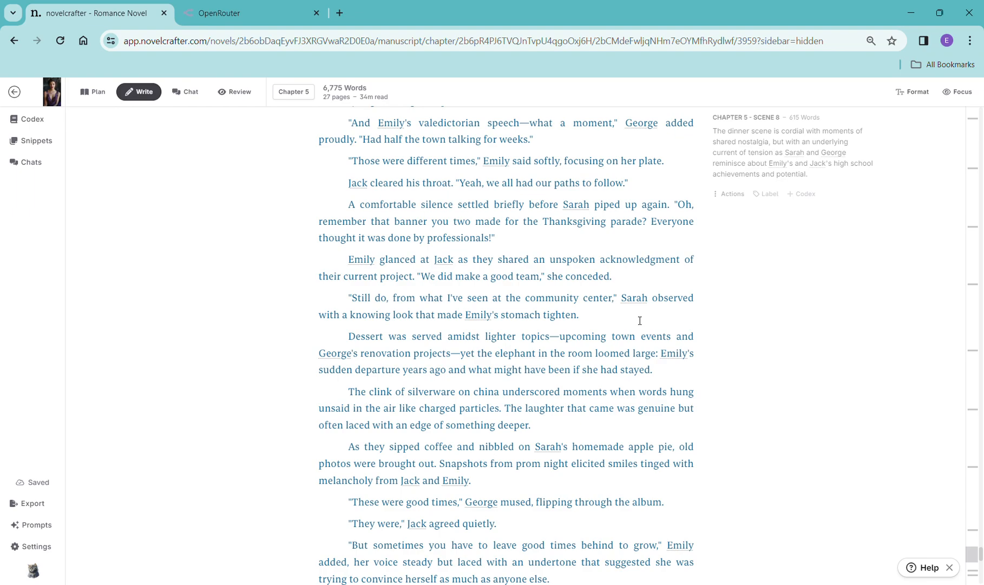
{"action": "scroll", "coordinate": [544, 353], "scroll_direction": "down", "scroll_amount": 7}
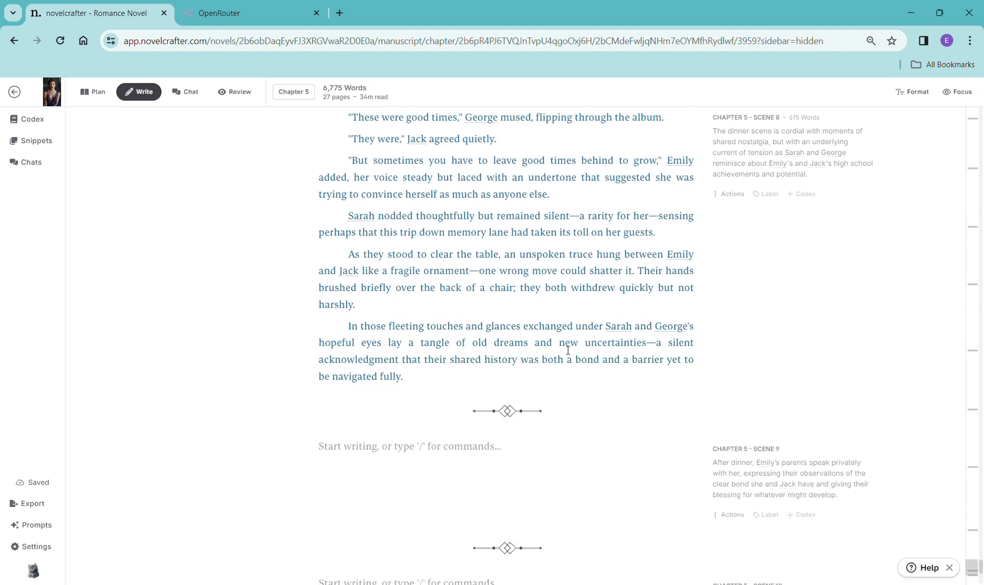
{"action": "scroll", "coordinate": [568, 350], "scroll_direction": "down", "scroll_amount": 2}
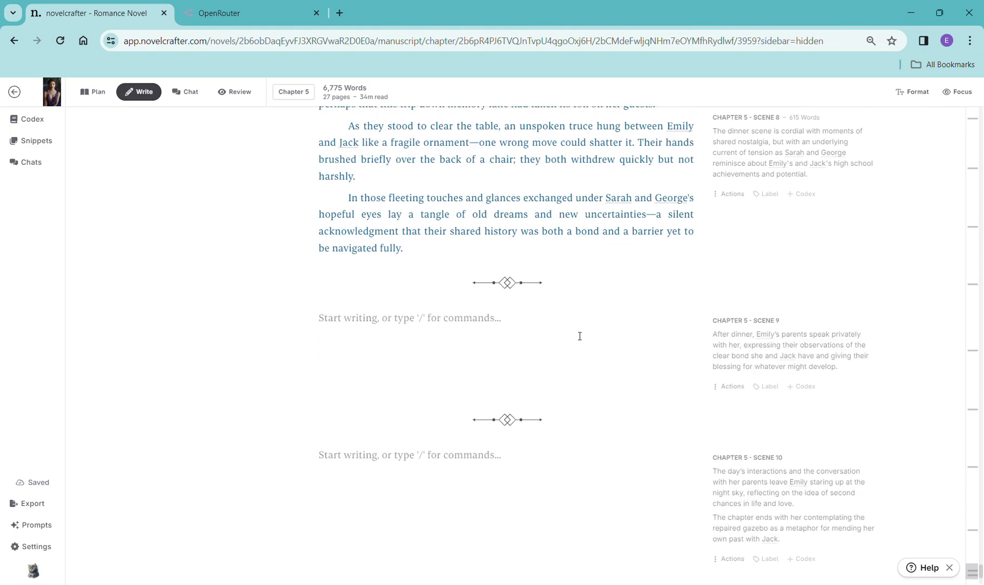
{"action": "left_click_drag", "start_coordinate": [843, 373], "coordinate": [712, 341]}
{"action": "key", "text": "ctrl+c"}
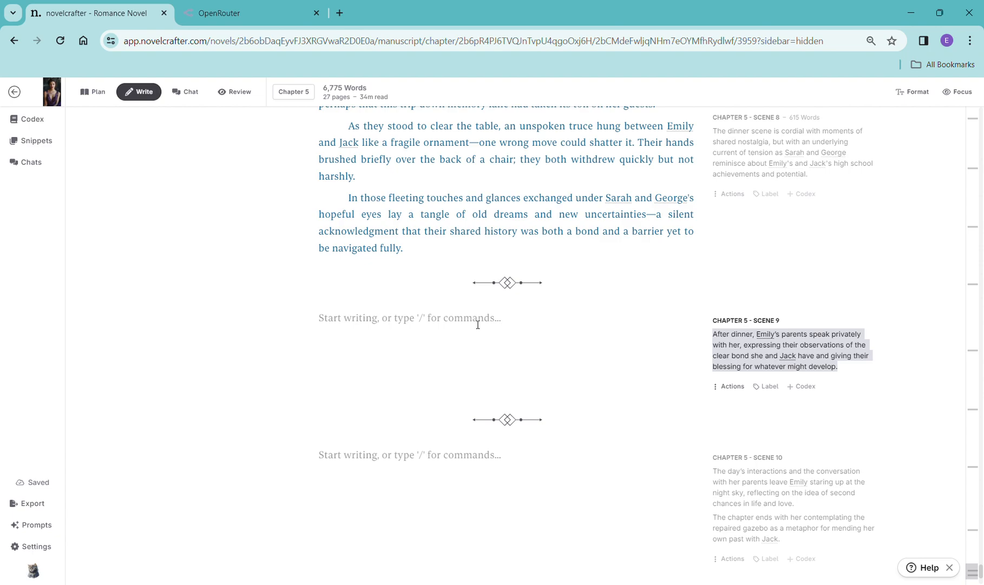
{"action": "left_click", "coordinate": [474, 325]}
{"action": "type", "text": "/"}
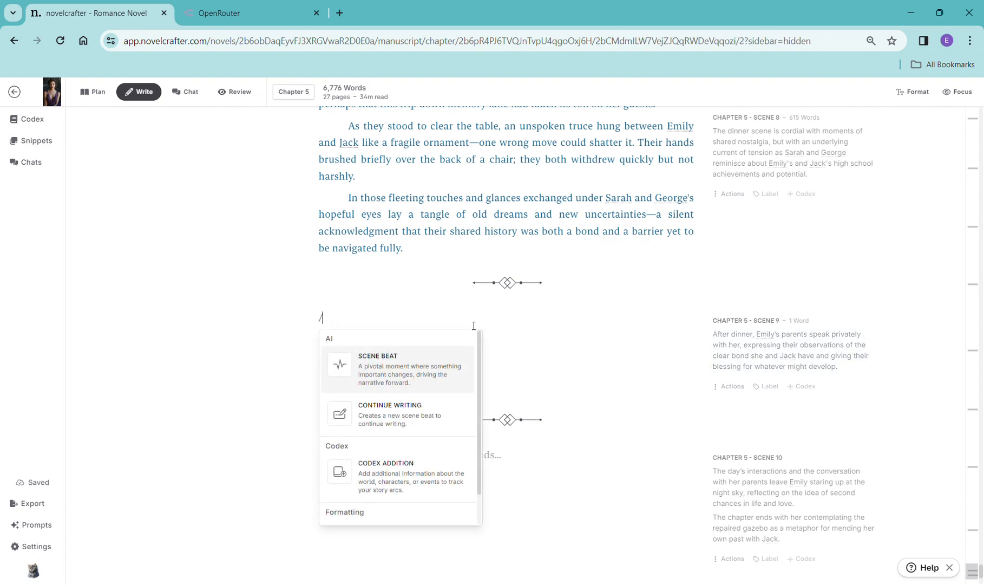
{"action": "left_click", "coordinate": [447, 373]}
{"action": "left_click", "coordinate": [686, 319]}
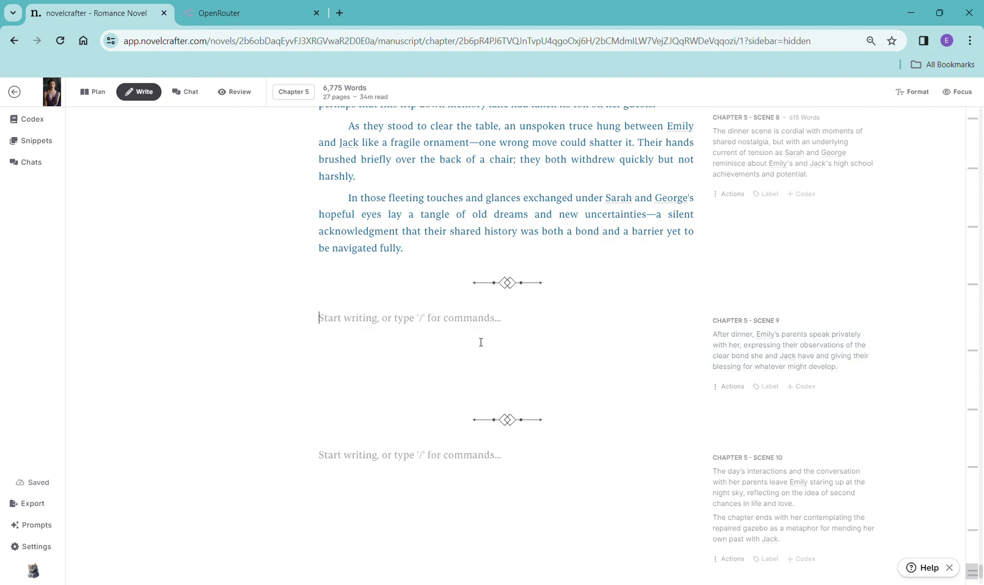
- Insert a continue-writing beat in Chapter 5 Scene 9, replace its text with the copied synopsis, and generate prose with OpenAI GPT-4 Turbo
{"action": "type", "text": "/"}
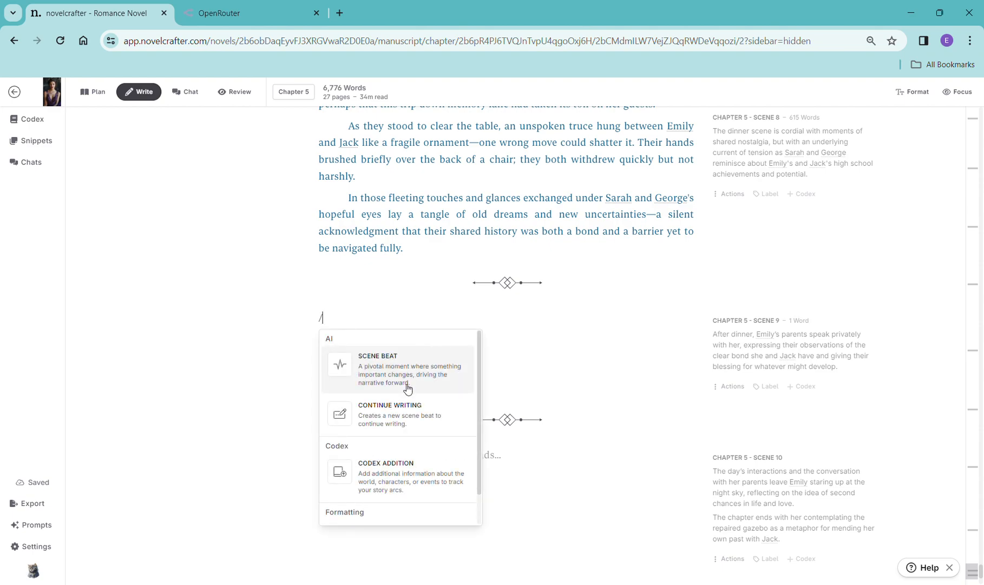
{"action": "left_click", "coordinate": [410, 379]}
{"action": "left_click_drag", "start_coordinate": [401, 334], "coordinate": [326, 340]}
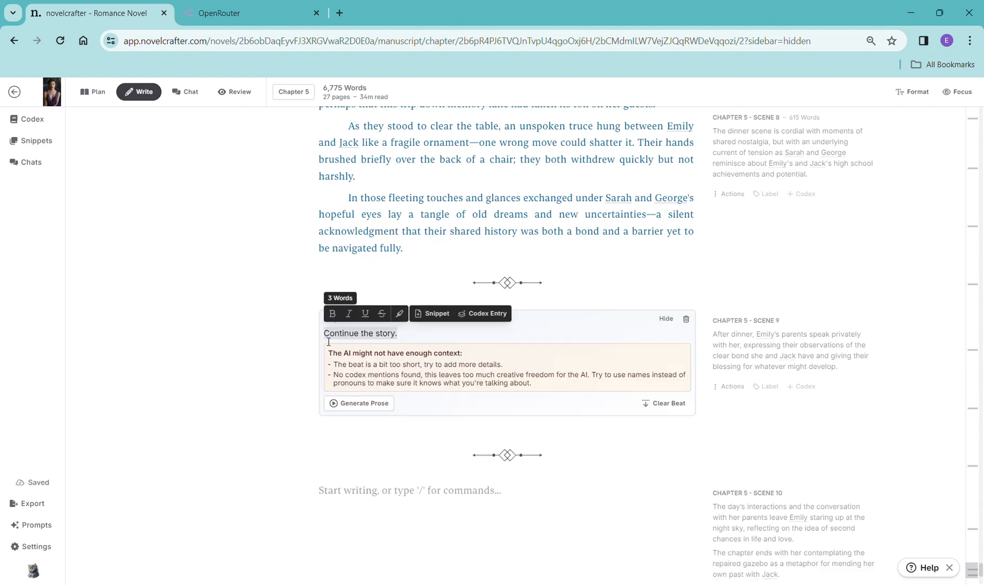
{"action": "key", "text": "ctrl+v"}
{"action": "left_click", "coordinate": [360, 363]}
{"action": "mouse_move", "coordinate": [366, 384]}
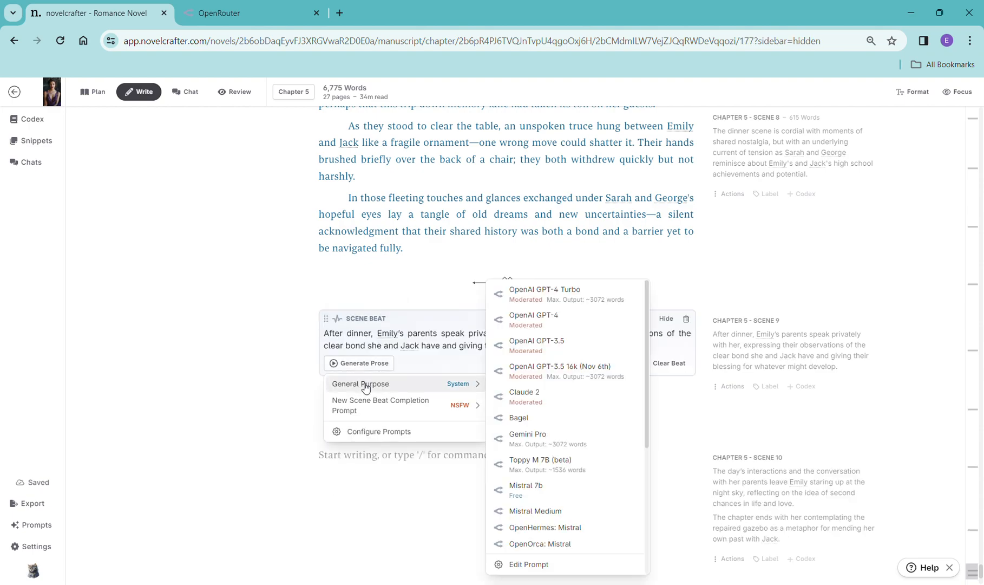
{"action": "left_click", "coordinate": [557, 295]}
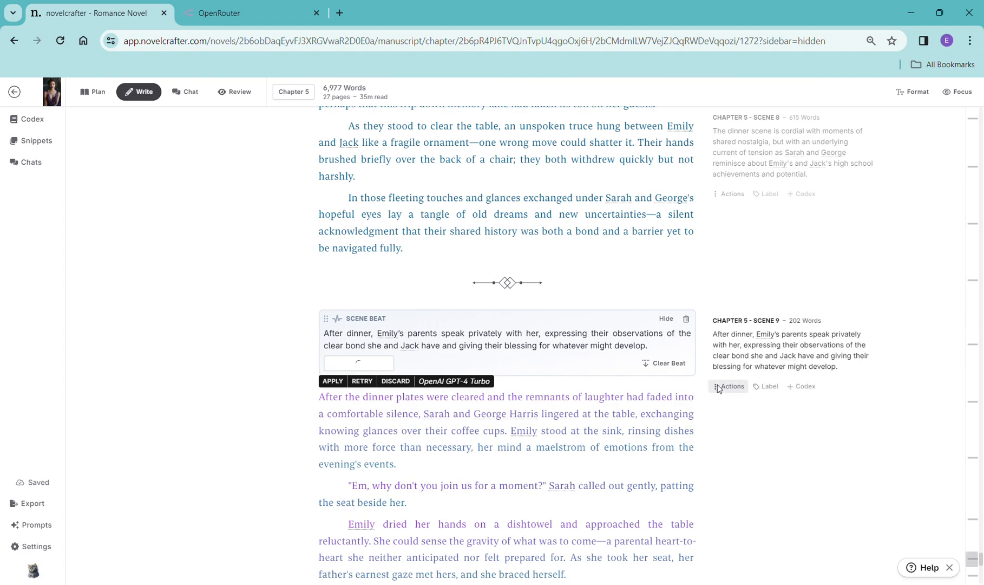
- Copy Chapter 5 Scene 10's synopsis and place the cursor in that empty scene
{"action": "scroll", "coordinate": [726, 389], "scroll_direction": "down", "scroll_amount": 10}
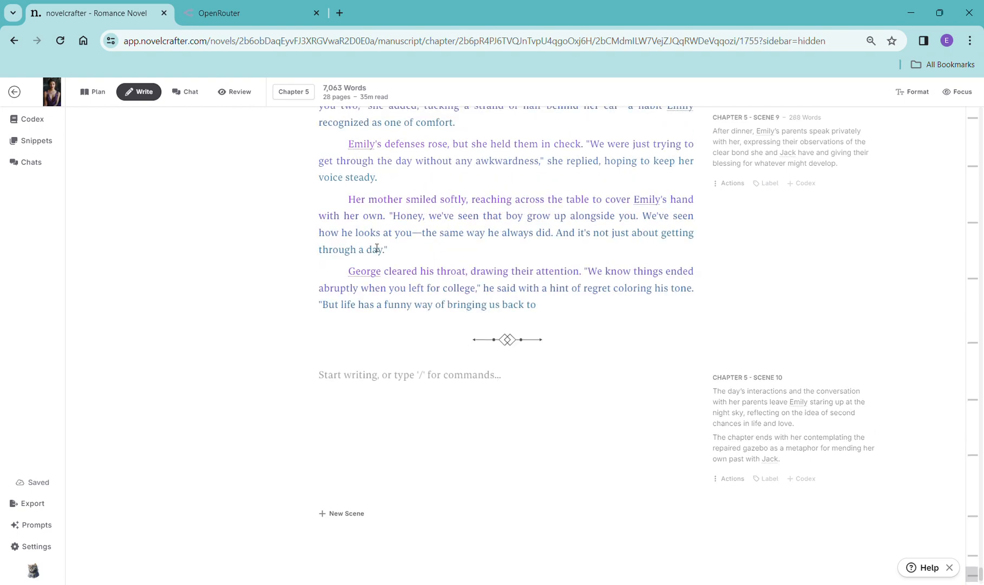
{"action": "scroll", "coordinate": [698, 329], "scroll_direction": "down", "scroll_amount": 2}
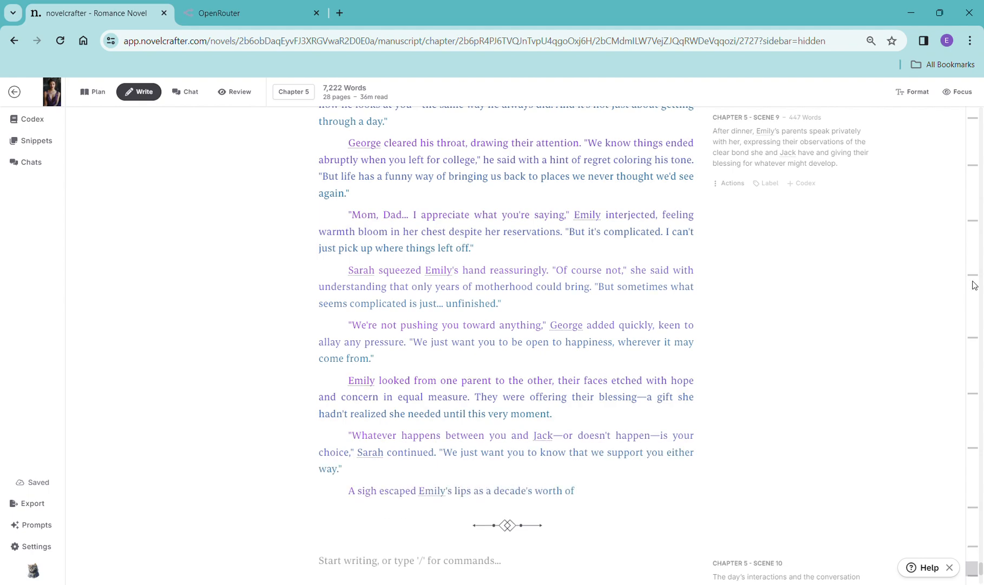
{"action": "scroll", "coordinate": [969, 287], "scroll_direction": "down", "scroll_amount": 5}
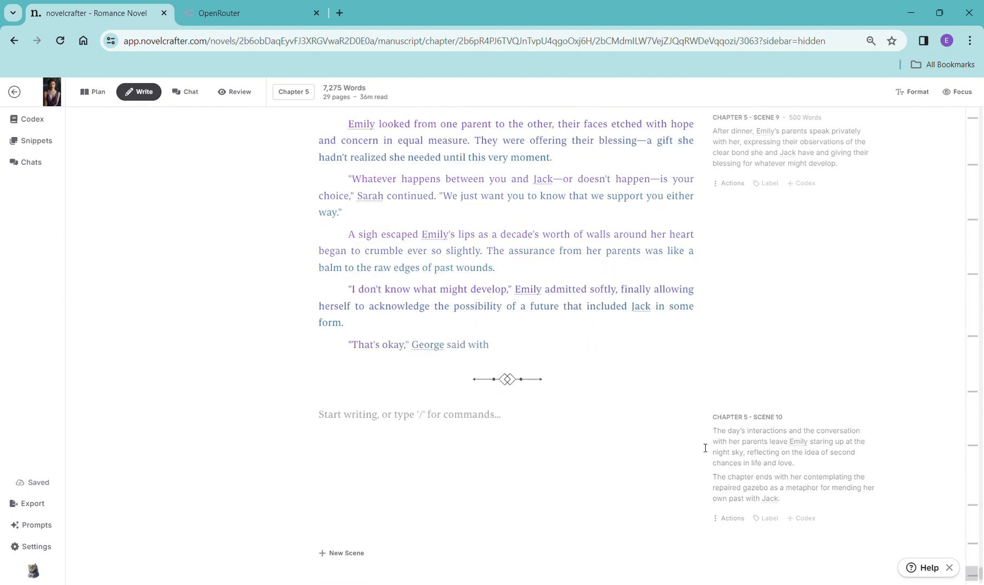
{"action": "scroll", "coordinate": [705, 438], "scroll_direction": "down", "scroll_amount": 3}
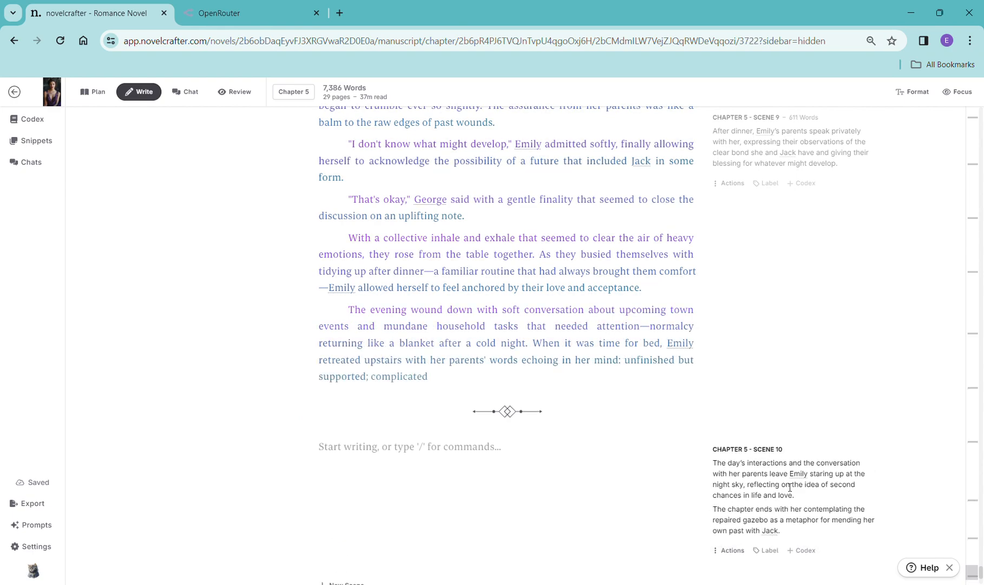
{"action": "scroll", "coordinate": [790, 487], "scroll_direction": "down", "scroll_amount": 4}
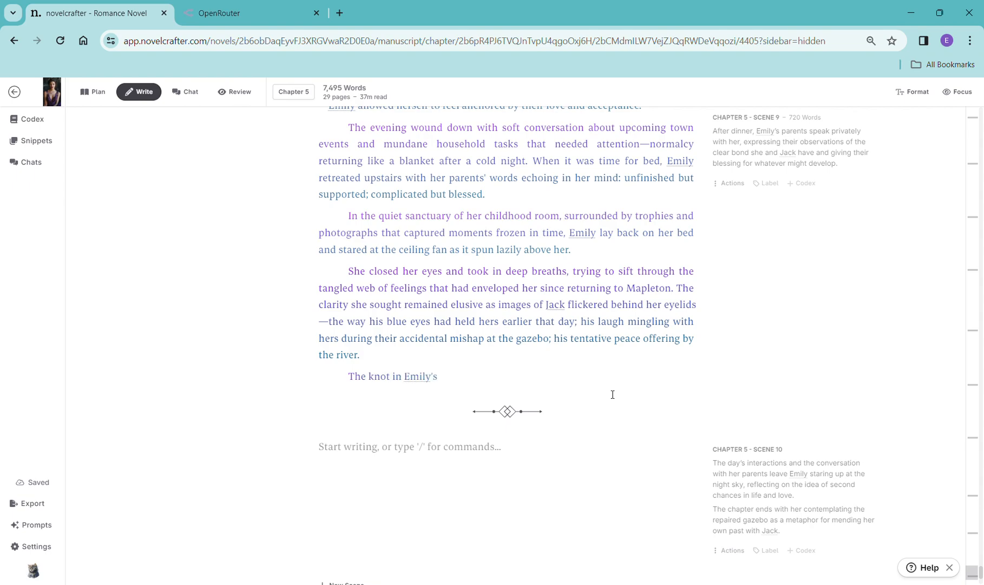
{"action": "scroll", "coordinate": [634, 354], "scroll_direction": "down", "scroll_amount": 3}
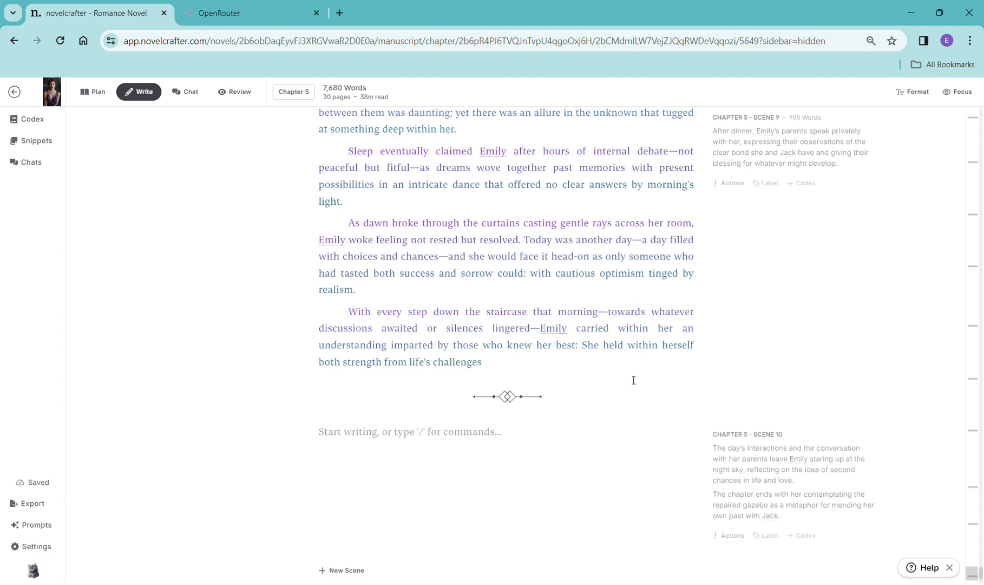
{"action": "left_click_drag", "start_coordinate": [791, 525], "coordinate": [706, 451]}
{"action": "key", "text": "ctrl+c"}
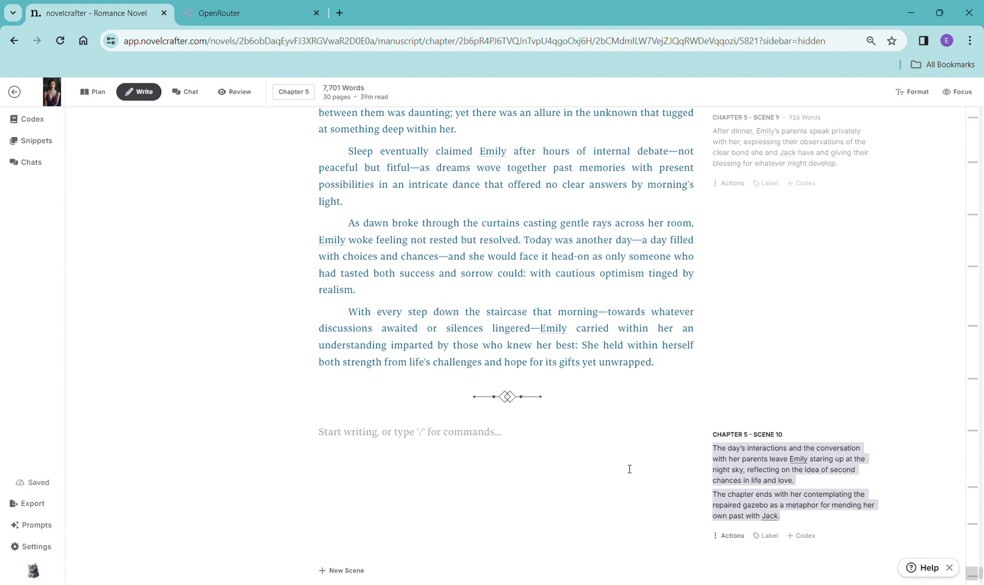
{"action": "left_click", "coordinate": [413, 435]}
- Insert a continue-writing beat in Chapter 5 Scene 10, replace its text with the copied synopsis, and generate prose with OpenAI GPT-4 Turbo
{"action": "type", "text": "/"}
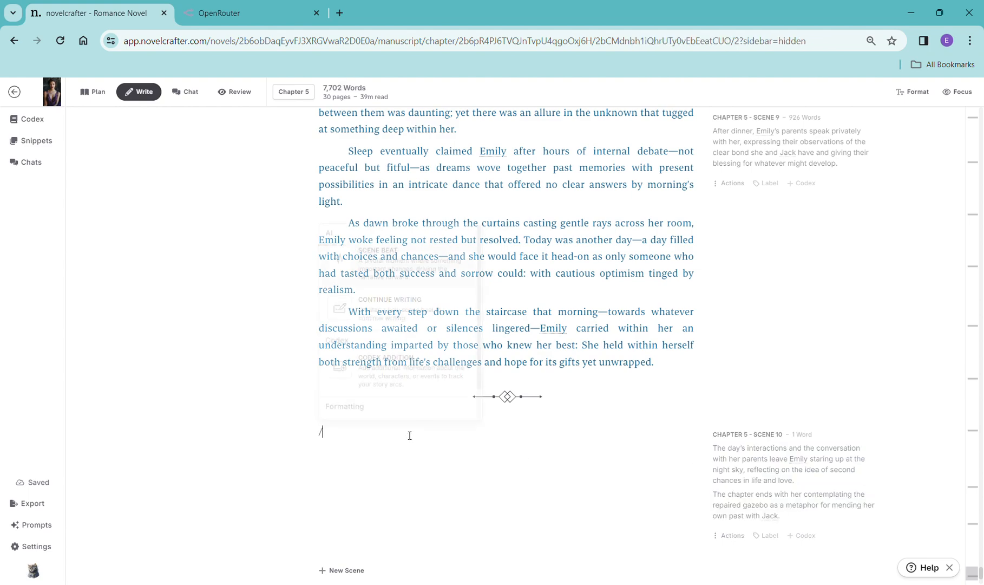
{"action": "left_click", "coordinate": [378, 315]}
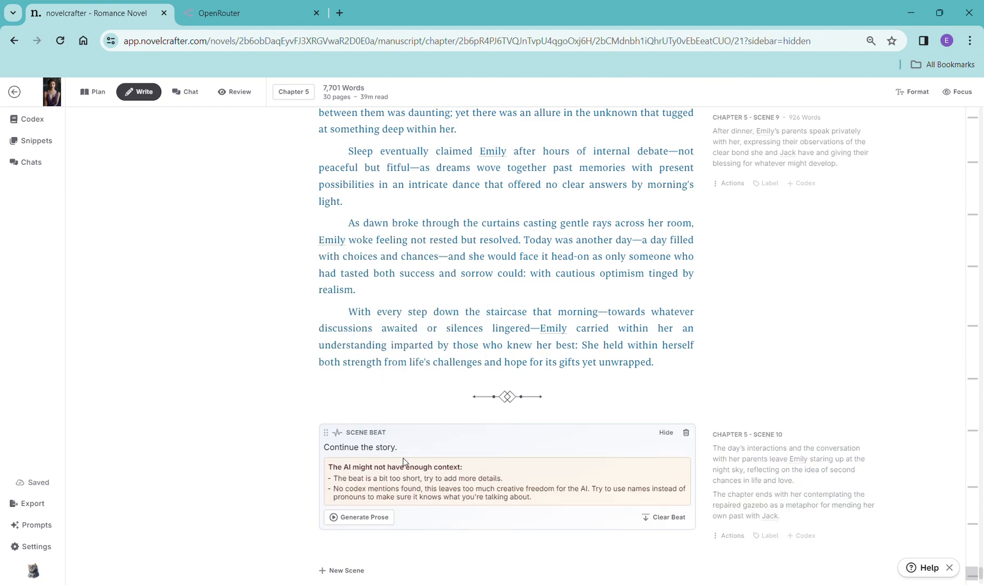
{"action": "left_click_drag", "start_coordinate": [400, 448], "coordinate": [316, 451]}
{"action": "key", "text": "ctrl+v"}
{"action": "left_click", "coordinate": [347, 506]}
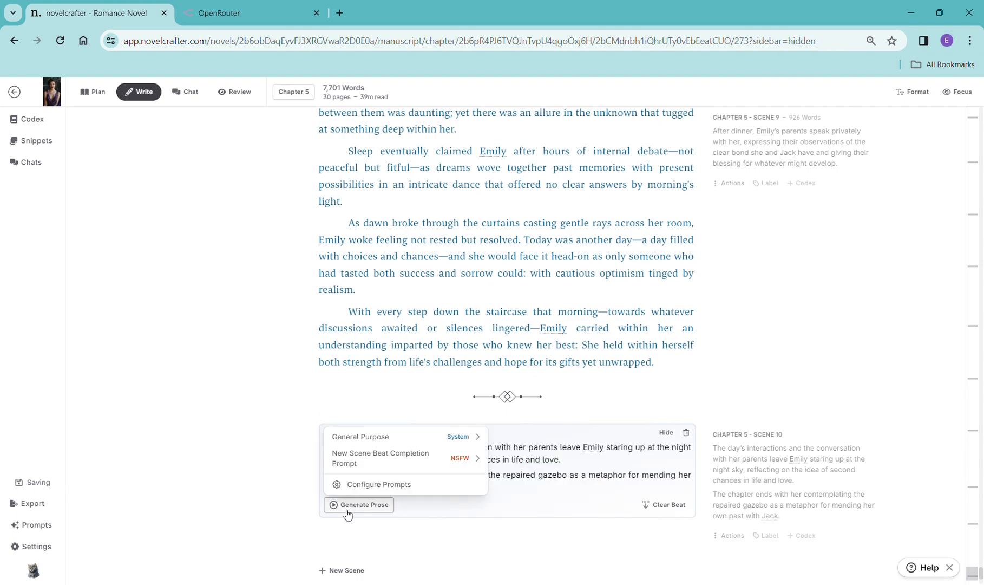
{"action": "mouse_move", "coordinate": [376, 444]}
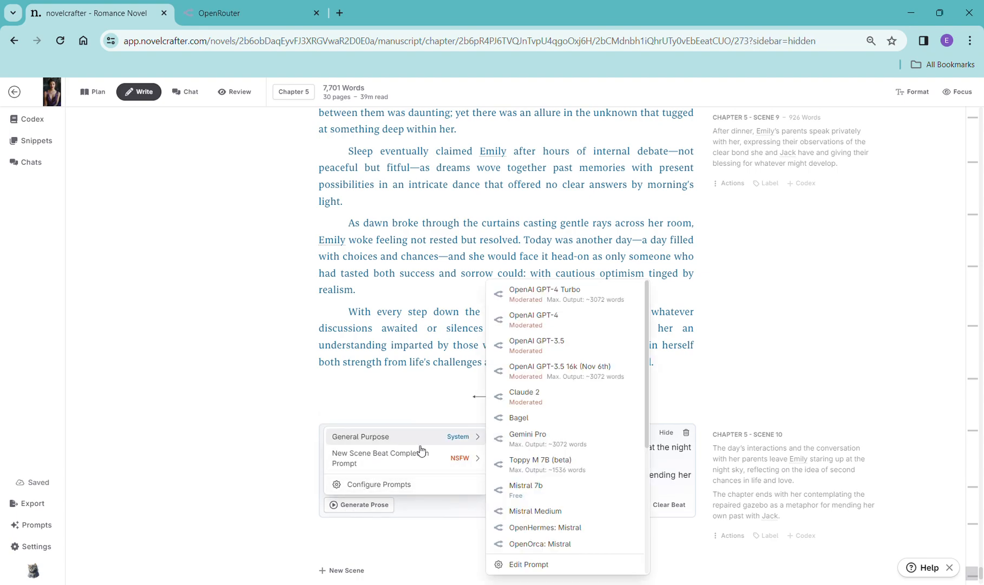
{"action": "left_click", "coordinate": [581, 288]}
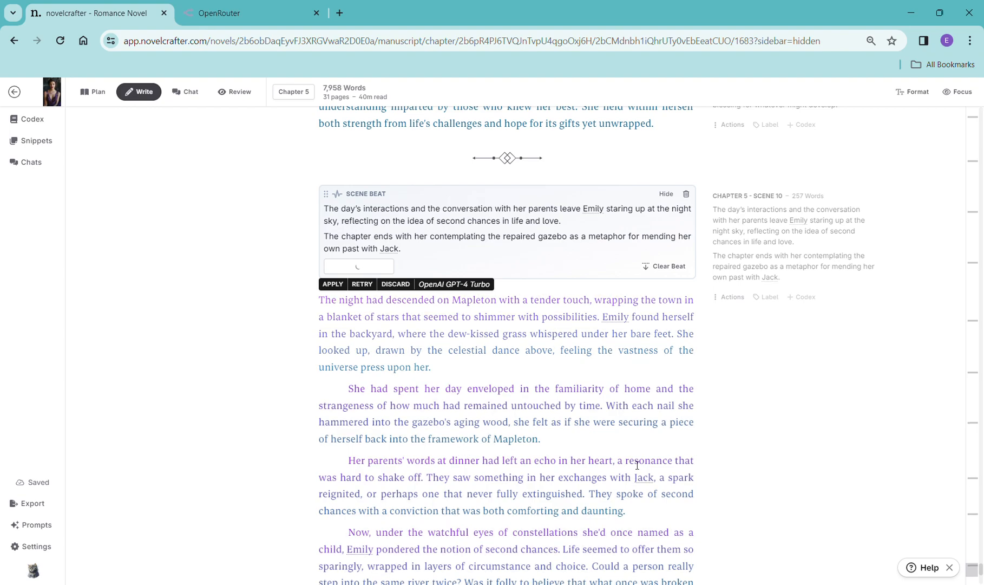
- Open the earlier chat thread about writing the romance novel
{"action": "scroll", "coordinate": [638, 463], "scroll_direction": "down", "scroll_amount": 5}
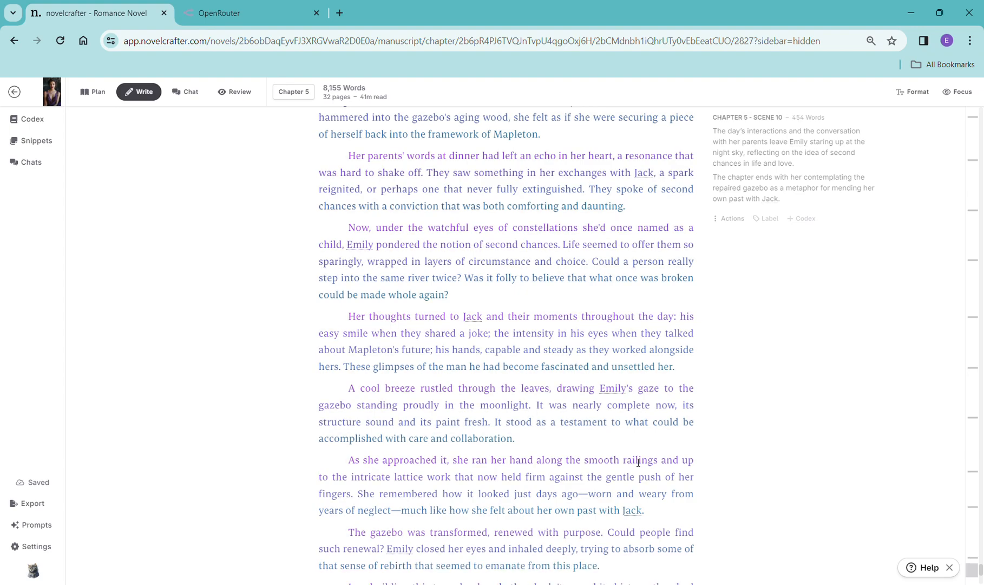
{"action": "scroll", "coordinate": [663, 483], "scroll_direction": "down", "scroll_amount": 5}
{"action": "scroll", "coordinate": [664, 483], "scroll_direction": "down", "scroll_amount": 2}
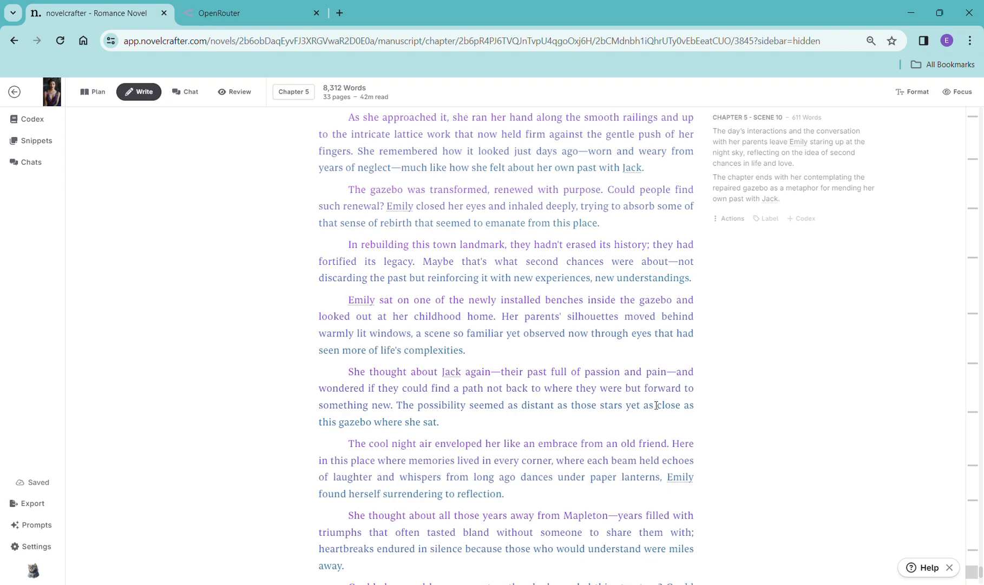
{"action": "scroll", "coordinate": [623, 431], "scroll_direction": "down", "scroll_amount": 4}
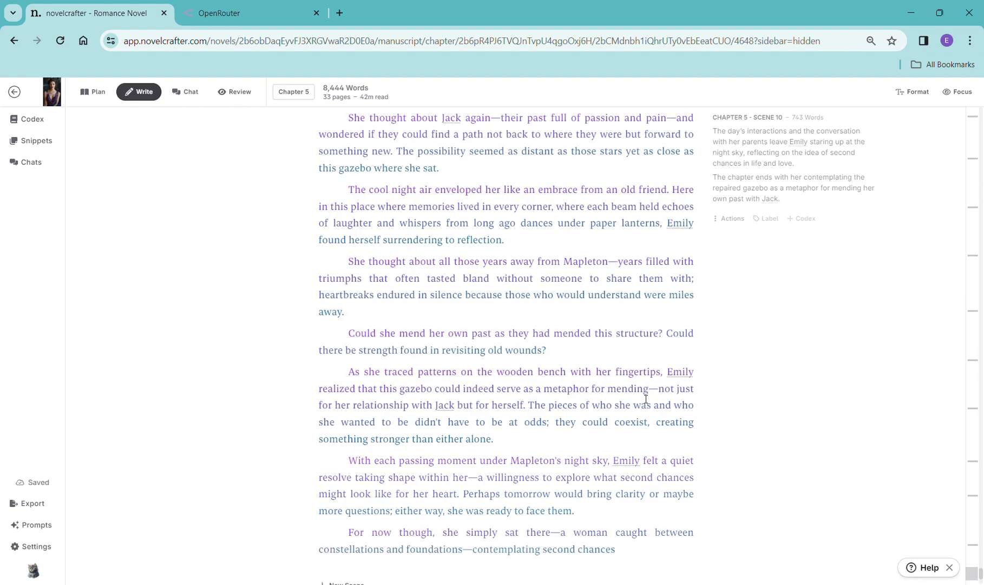
{"action": "scroll", "coordinate": [677, 395], "scroll_direction": "down", "scroll_amount": 4}
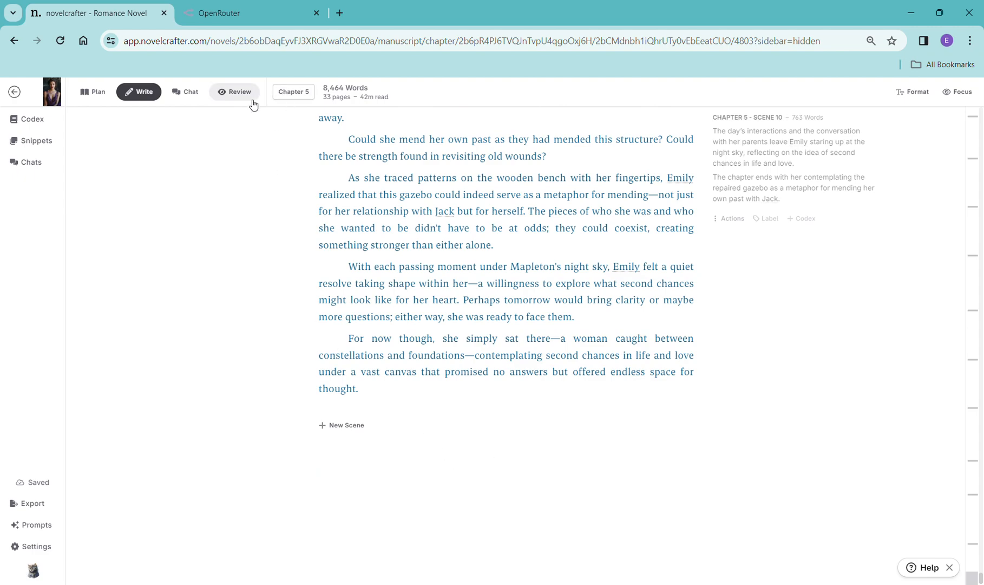
{"action": "left_click", "coordinate": [194, 96]}
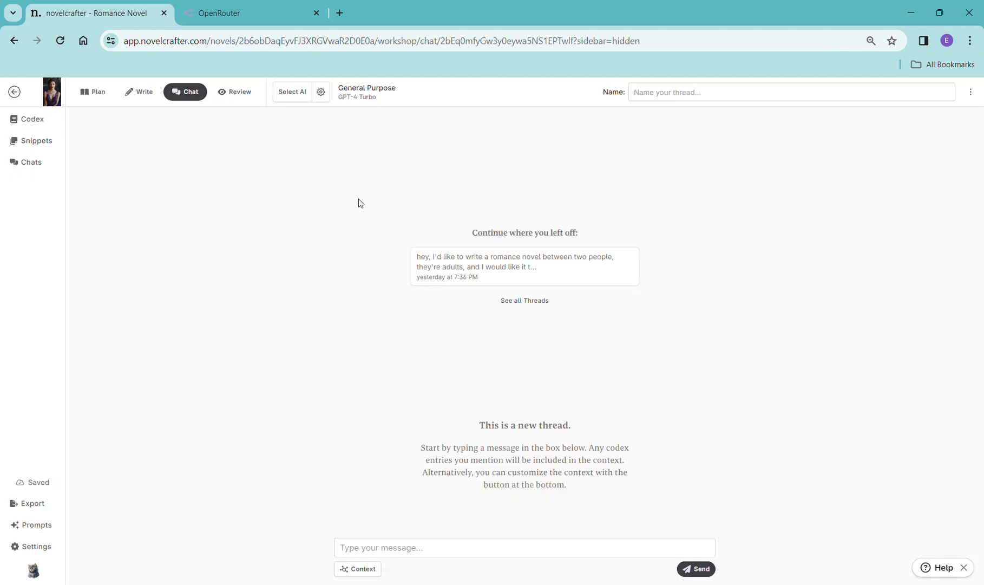
{"action": "left_click", "coordinate": [479, 262]}
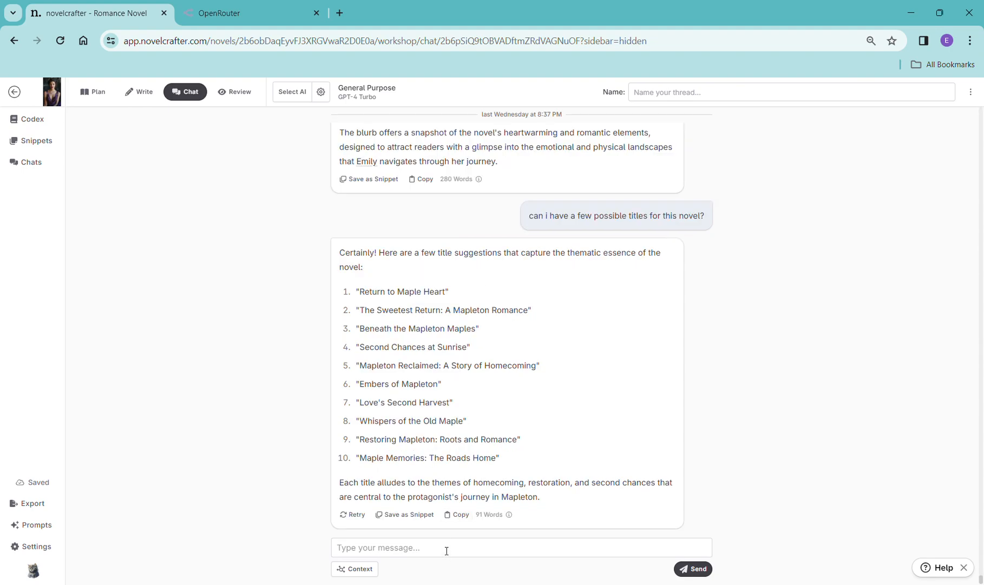
- Scroll through the earlier synopsis, blurb and title replies in the chat thread
{"action": "scroll", "coordinate": [653, 402], "scroll_direction": "up", "scroll_amount": 8}
{"action": "scroll", "coordinate": [720, 352], "scroll_direction": "up", "scroll_amount": 1}
{"action": "scroll", "coordinate": [720, 351], "scroll_direction": "up", "scroll_amount": 10}
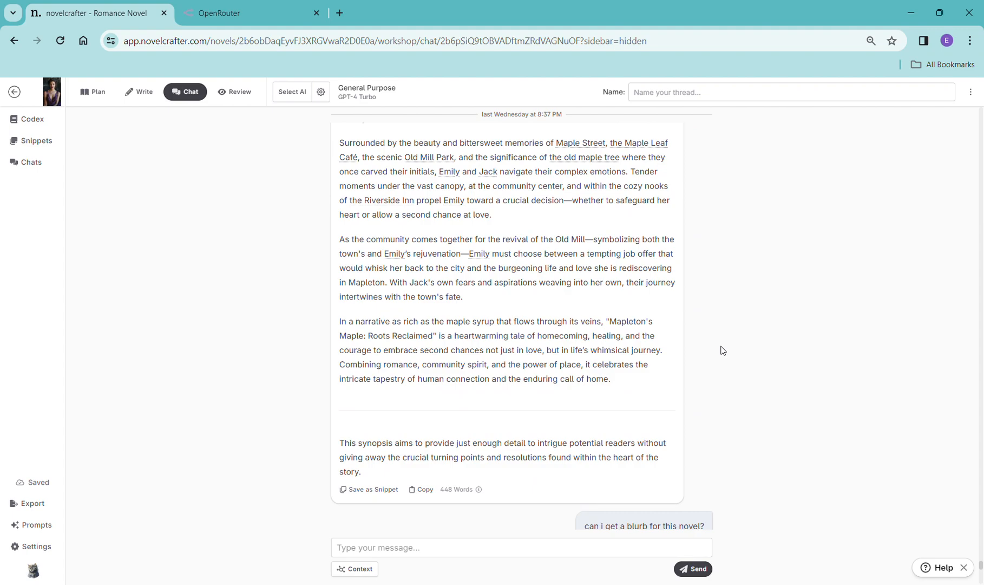
{"action": "scroll", "coordinate": [722, 351], "scroll_direction": "up", "scroll_amount": 2}
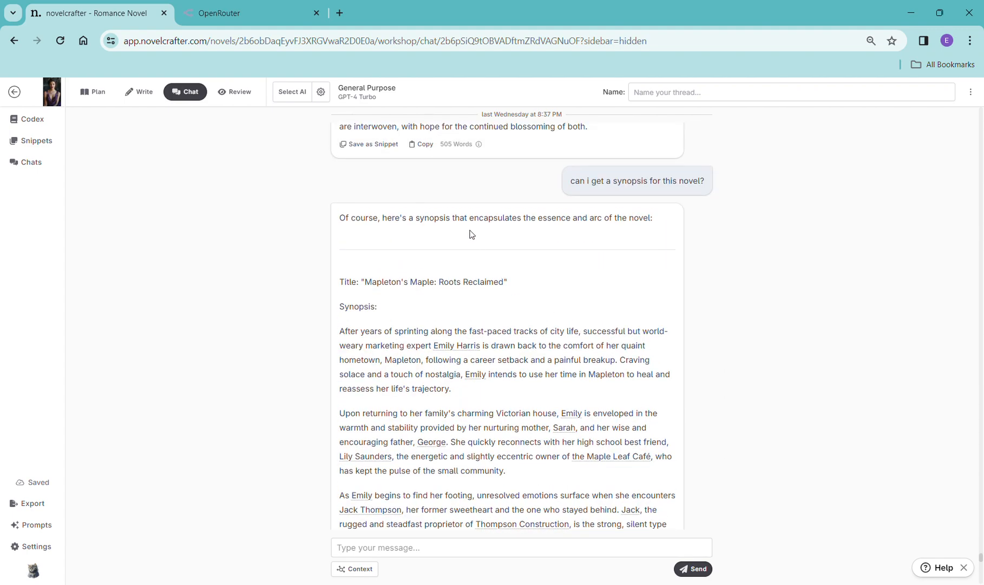
{"action": "scroll", "coordinate": [471, 234], "scroll_direction": "down", "scroll_amount": 10}
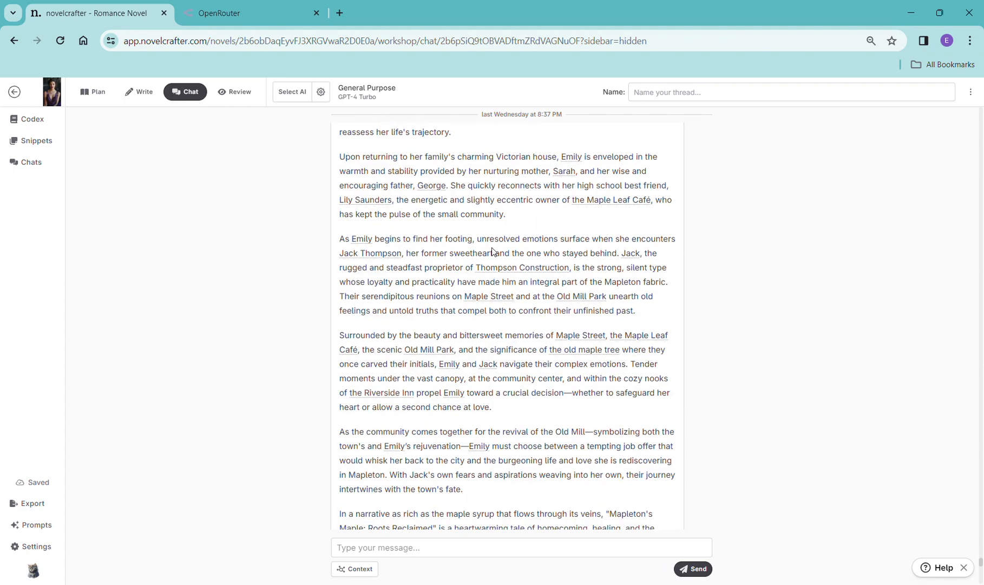
{"action": "scroll", "coordinate": [510, 404], "scroll_direction": "down", "scroll_amount": 3}
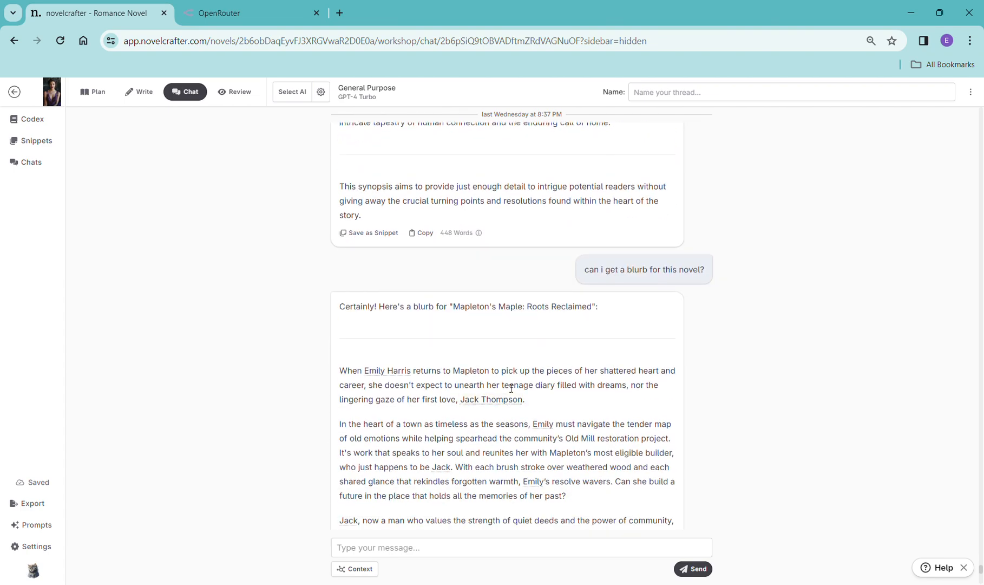
{"action": "scroll", "coordinate": [512, 386], "scroll_direction": "down", "scroll_amount": 4}
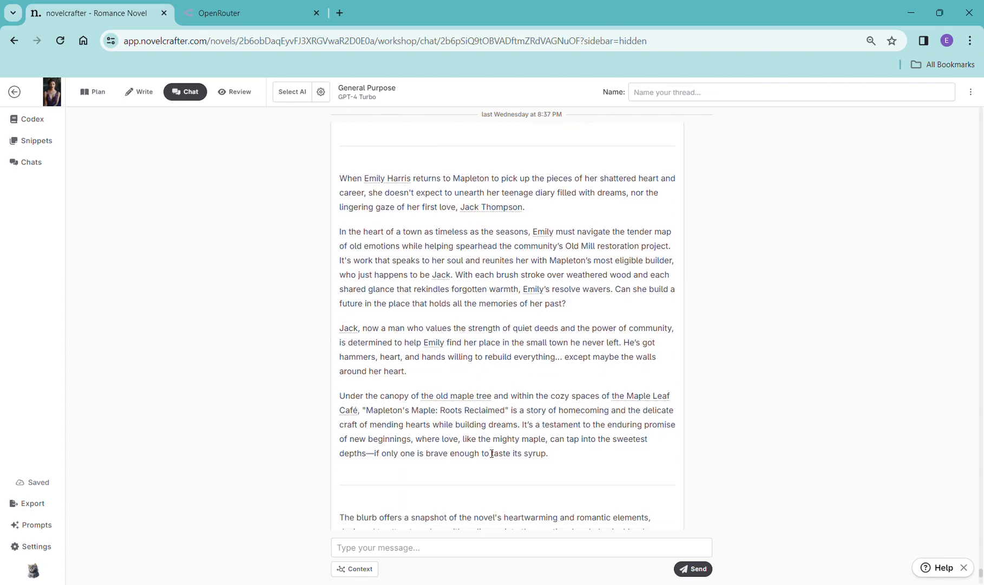
{"action": "scroll", "coordinate": [510, 482], "scroll_direction": "down", "scroll_amount": 8}
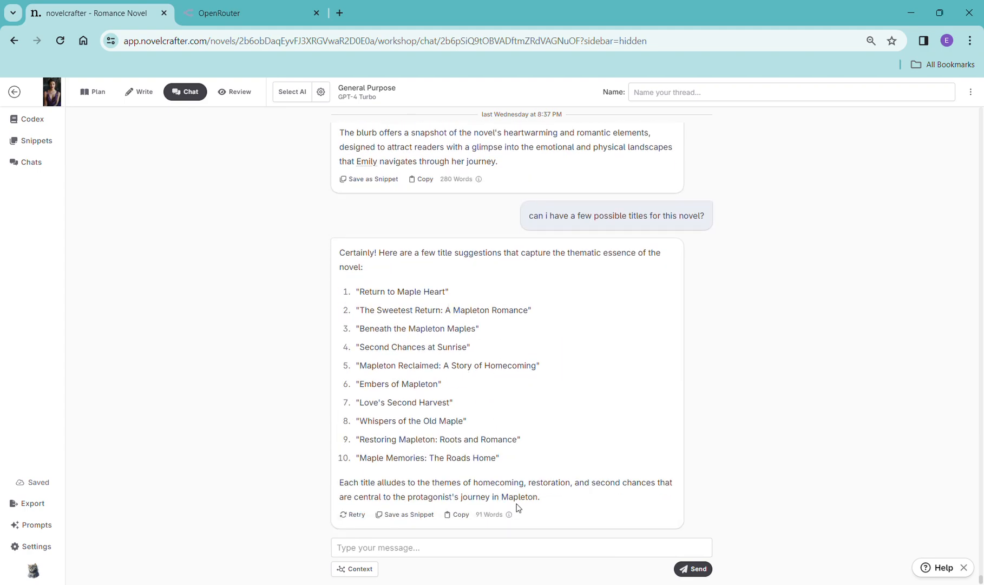
- Ask the chat "what are the strengths and weaknesses of this novel?" and send it
{"action": "left_click", "coordinate": [416, 550]}
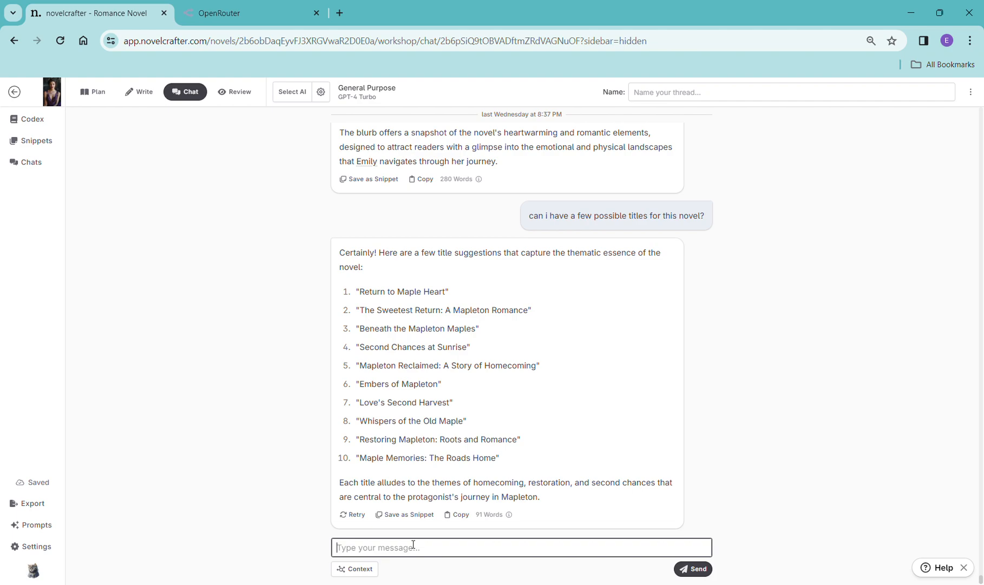
{"action": "type", "text": "What are the strengths and weaknesses of this nove"}
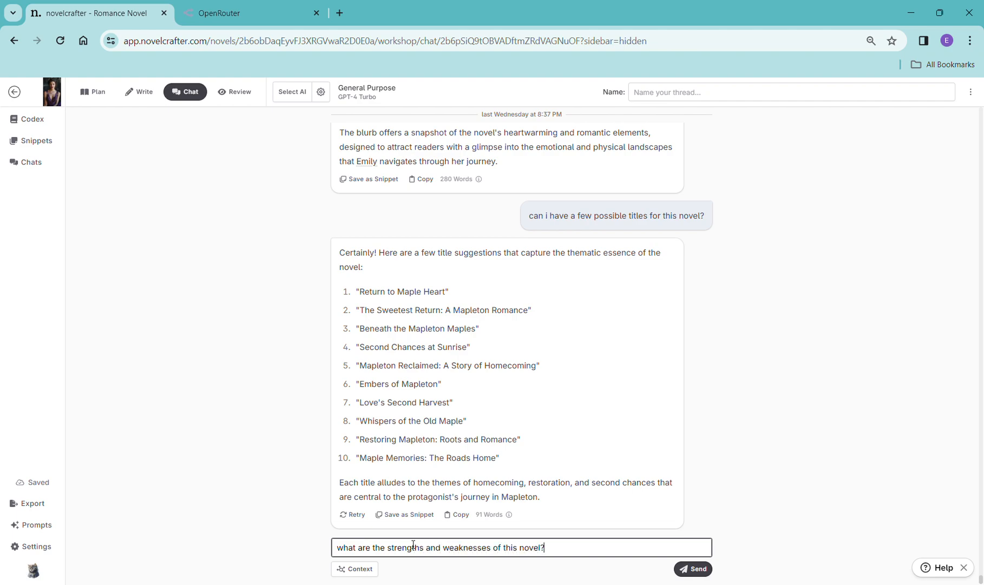
{"action": "type", "text": "l?"}
{"action": "key", "text": "shift+Return"}
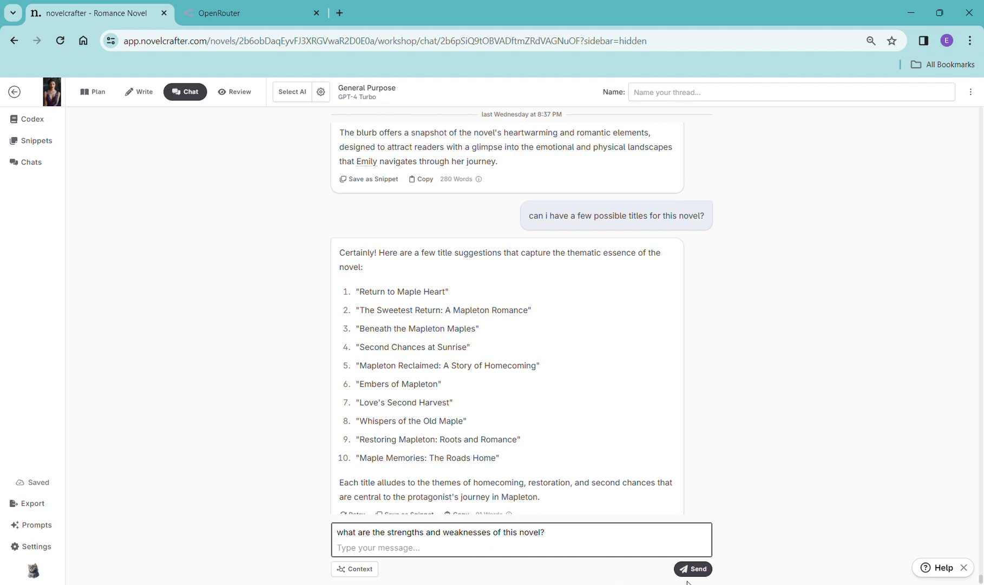
{"action": "left_click", "coordinate": [696, 569]}
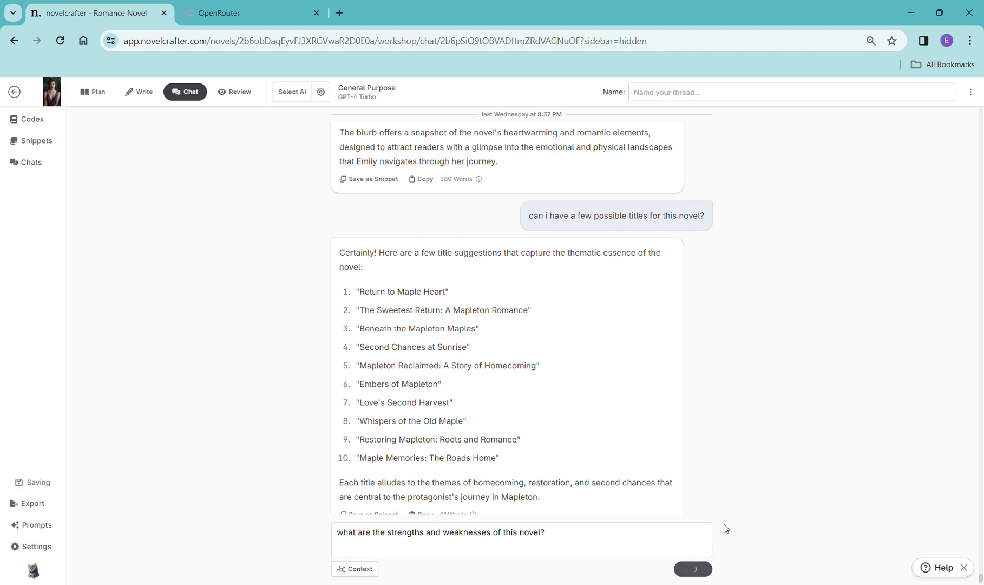
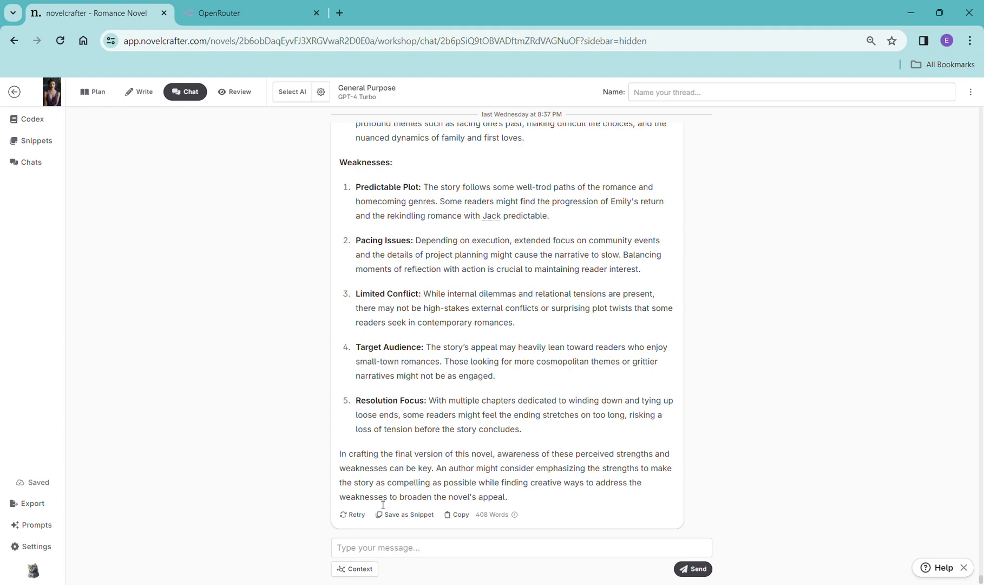
- Ask the chat "what could happen in a follow up sequel between the same couple?" and send it
{"action": "left_click", "coordinate": [412, 553]}
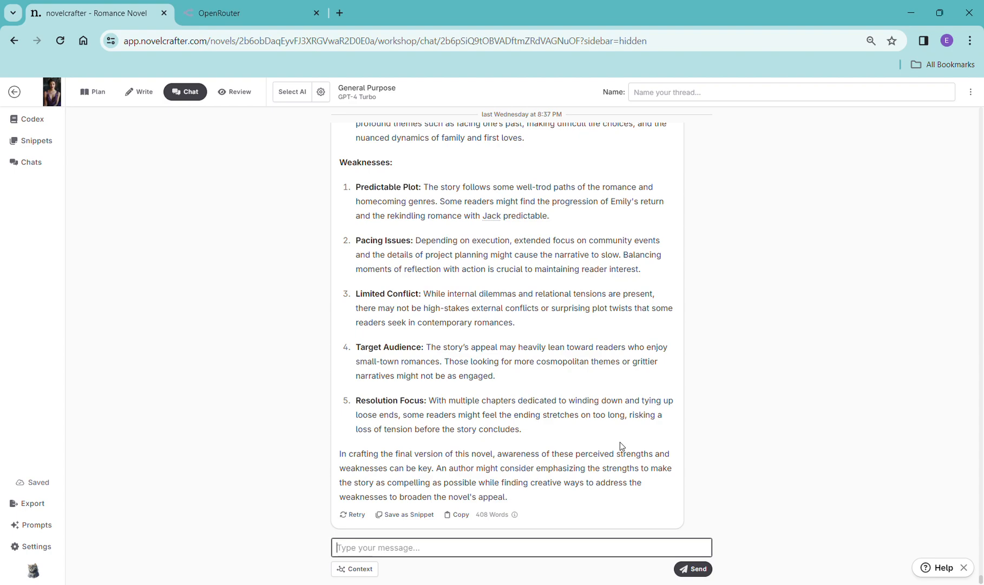
{"action": "type", "text": "what could happen in a follow up"}
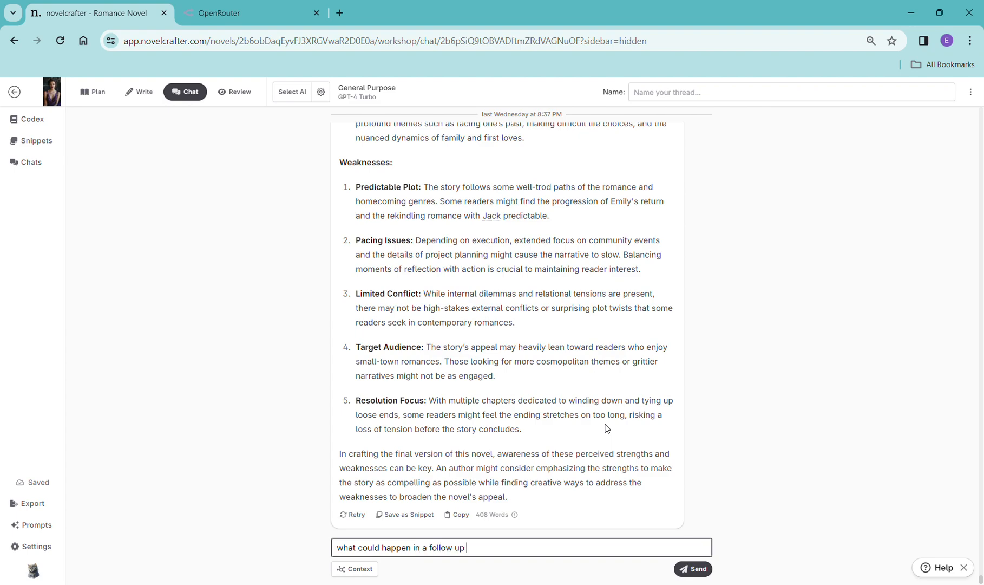
{"action": "type", "text": " sequel between the same couple?"}
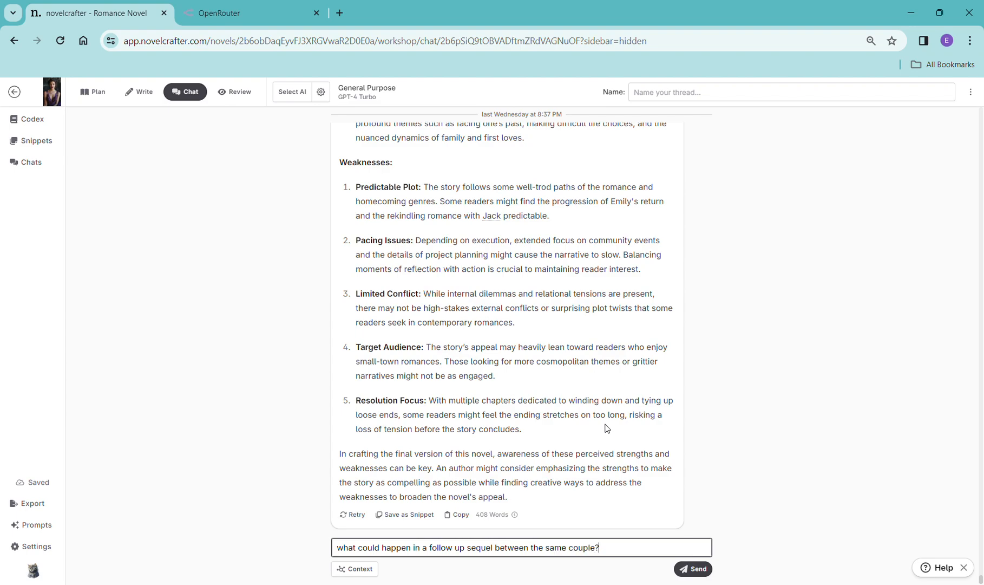
{"action": "key", "text": "shift+Return"}
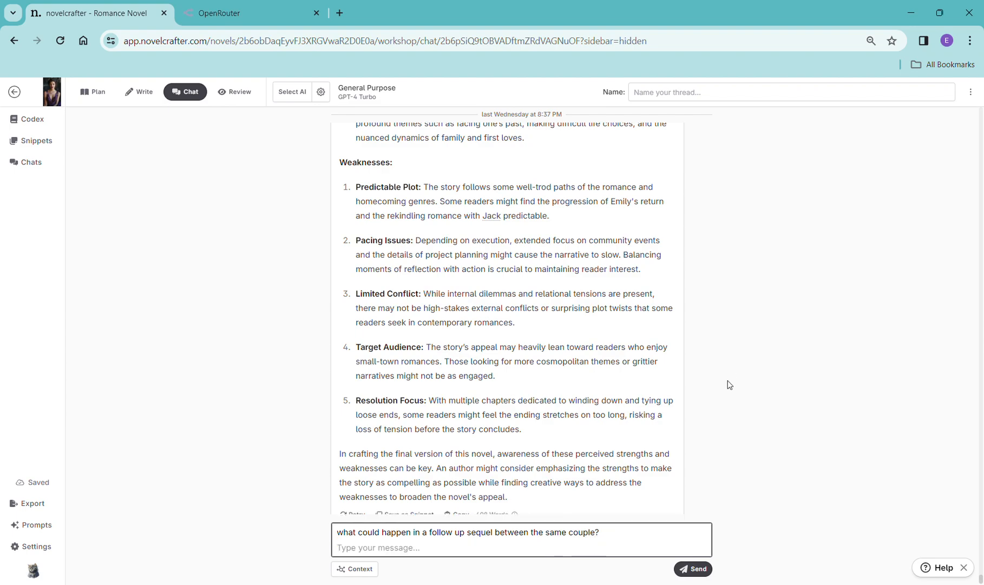
{"action": "left_click", "coordinate": [694, 568]}
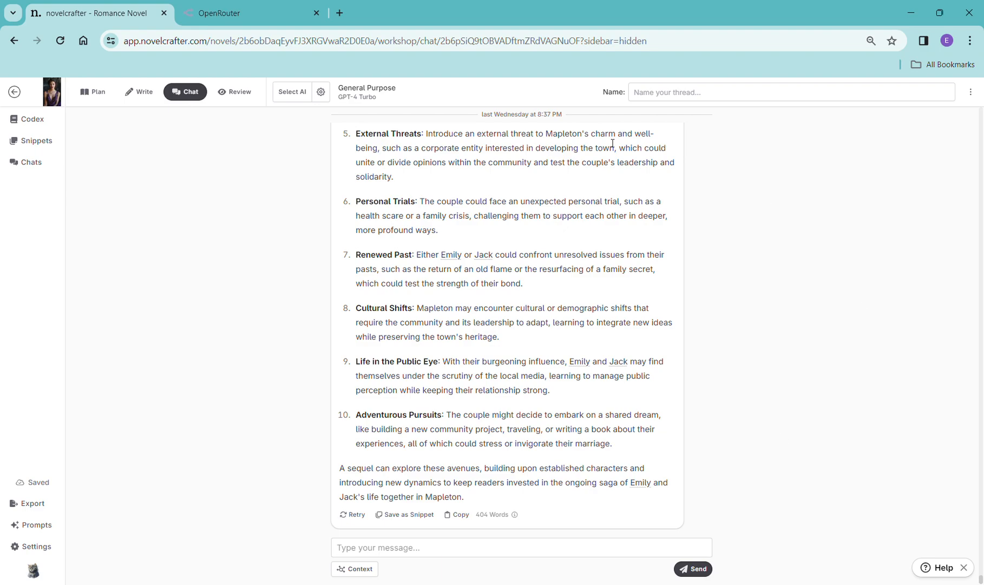
- Return to the manuscript, open Chapter 6, and copy the Scene 1 synopsis
{"action": "left_click", "coordinate": [130, 93]}
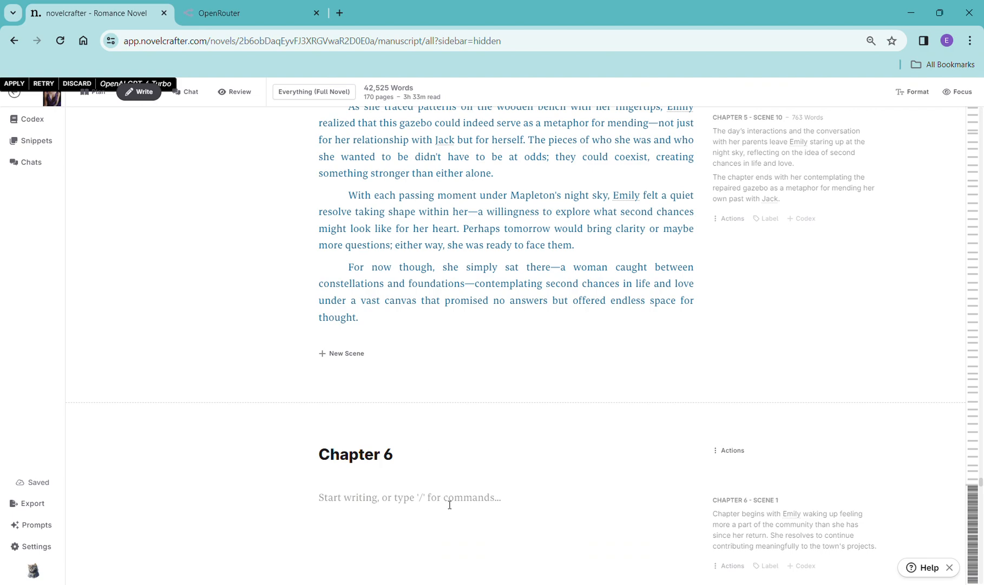
{"action": "left_click", "coordinate": [339, 93]}
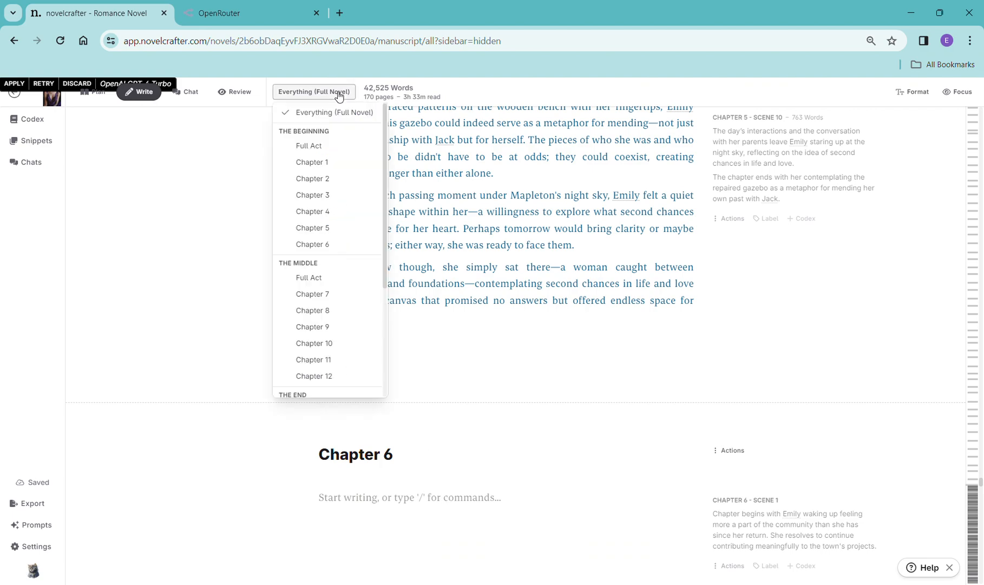
{"action": "left_click", "coordinate": [324, 245]}
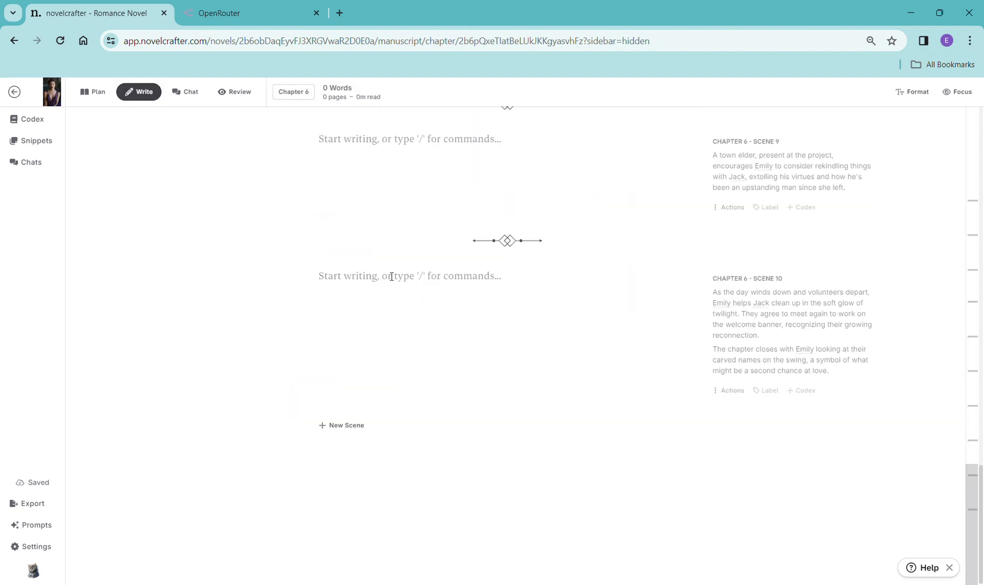
{"action": "scroll", "coordinate": [362, 232], "scroll_direction": "up", "scroll_amount": 15}
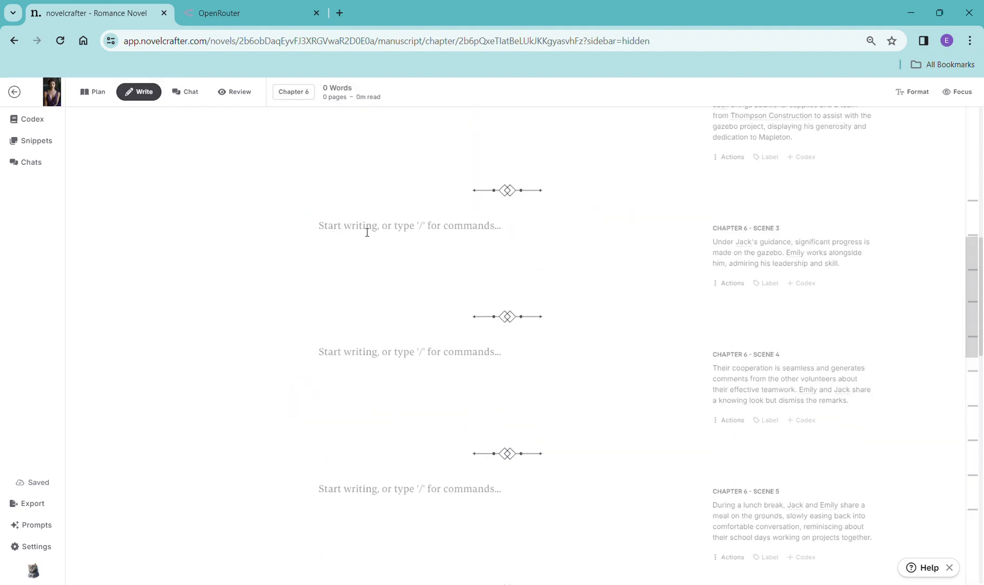
{"action": "scroll", "coordinate": [367, 232], "scroll_direction": "up", "scroll_amount": 5}
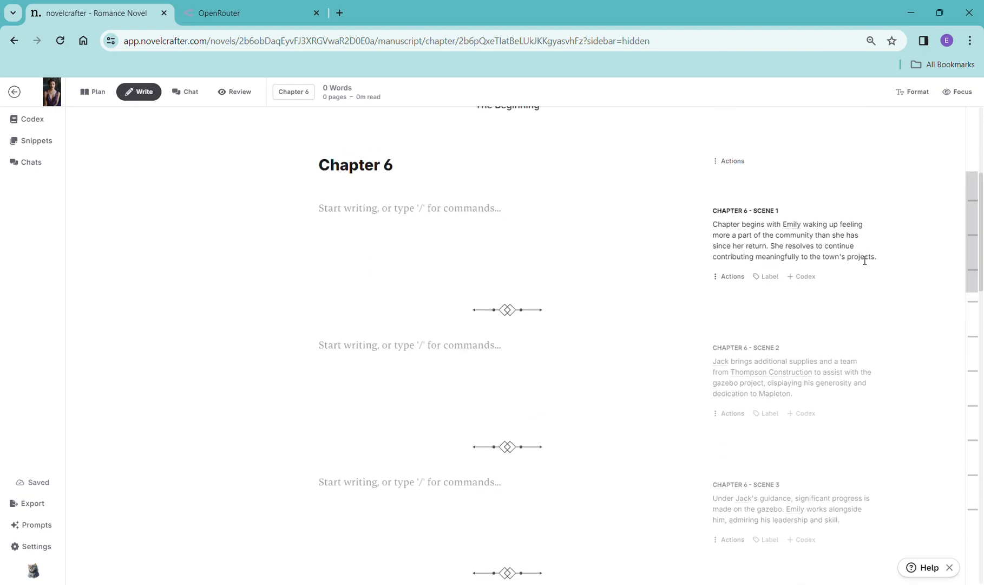
{"action": "left_click_drag", "start_coordinate": [881, 262], "coordinate": [708, 226]}
{"action": "key", "text": "ctrl+c"}
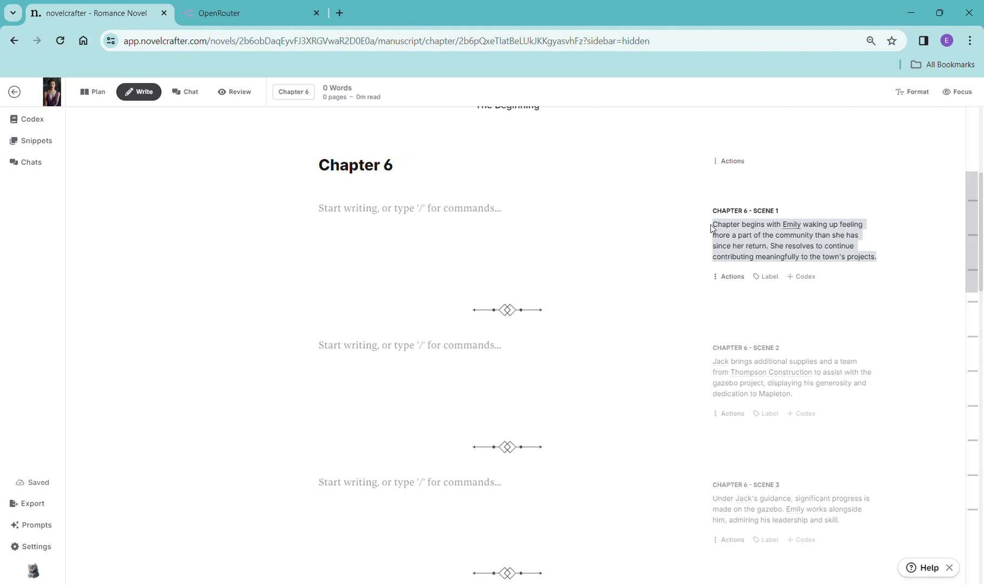
- Insert a continue-writing beat in Chapter 6 Scene 1, replace its text with the copied synopsis, and generate prose with OpenAI GPT-4 Turbo
{"action": "left_click", "coordinate": [451, 219]}
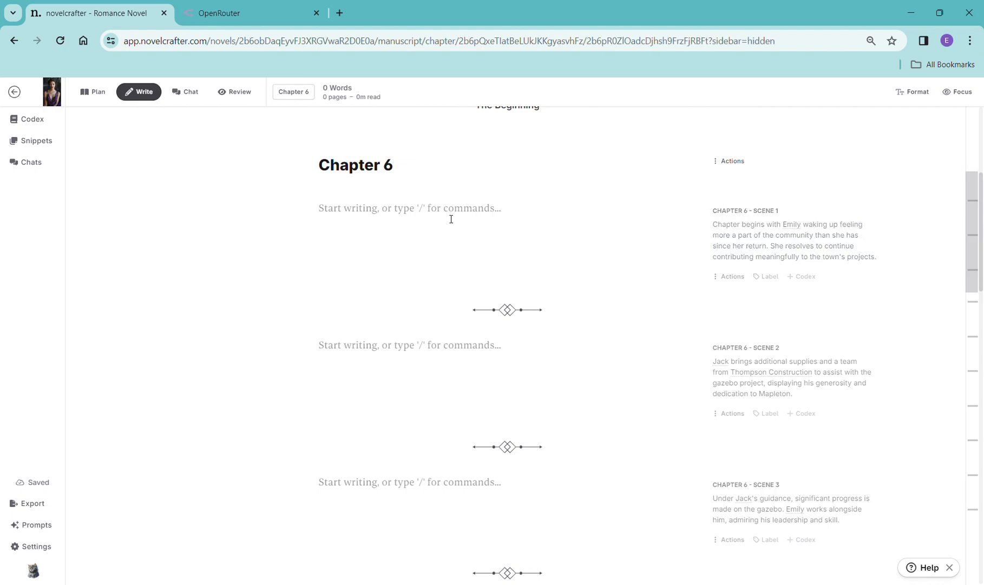
{"action": "type", "text": "/"}
{"action": "left_click", "coordinate": [373, 298]}
{"action": "left_click_drag", "start_coordinate": [398, 224], "coordinate": [324, 223]}
{"action": "key", "text": "ctrl+v"}
{"action": "left_click", "coordinate": [363, 258]}
{"action": "mouse_move", "coordinate": [372, 279]}
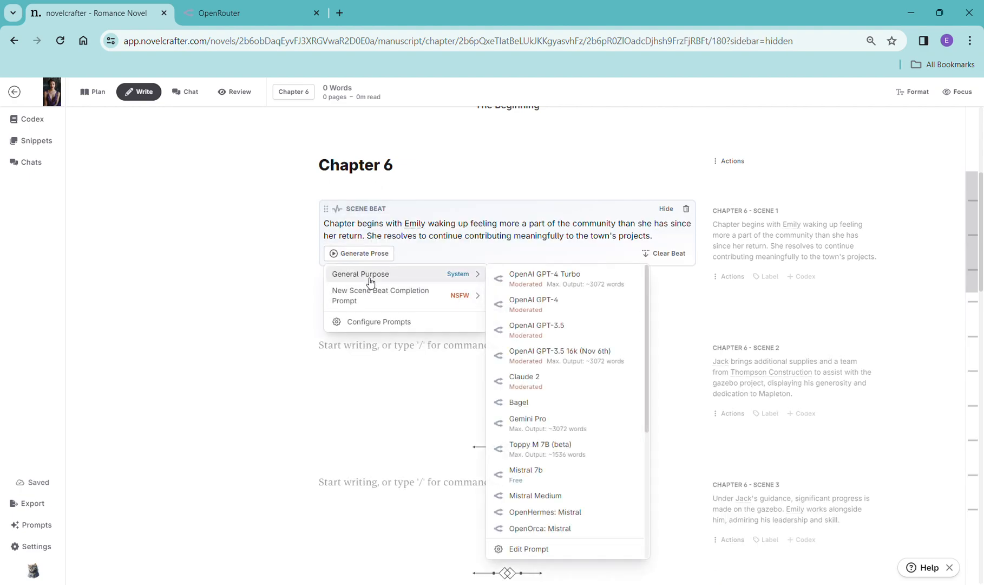
{"action": "left_click", "coordinate": [577, 281]}
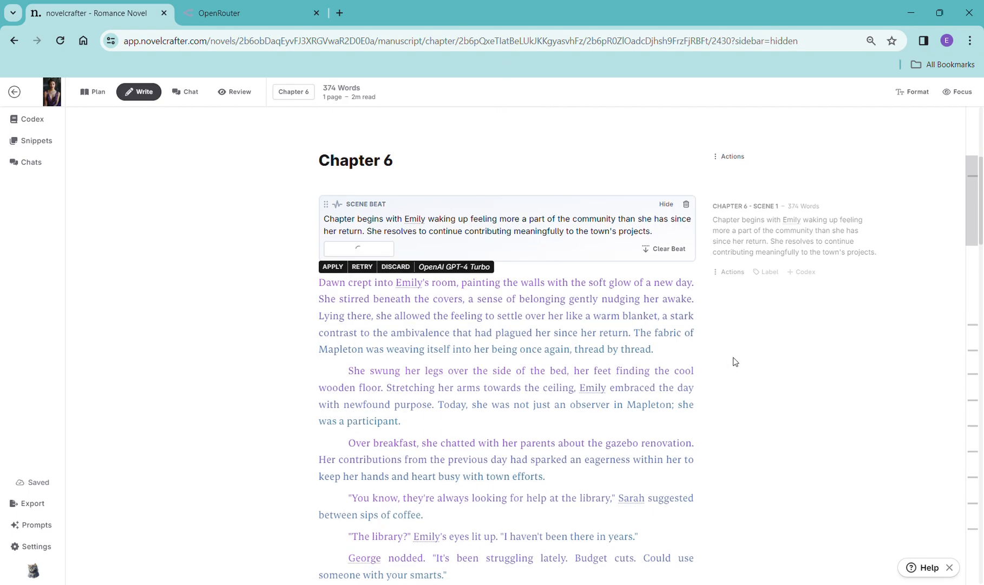
- Scroll through the generated Scene 1 prose
{"action": "scroll", "coordinate": [734, 359], "scroll_direction": "down", "scroll_amount": 5}
{"action": "scroll", "coordinate": [731, 352], "scroll_direction": "down", "scroll_amount": 5}
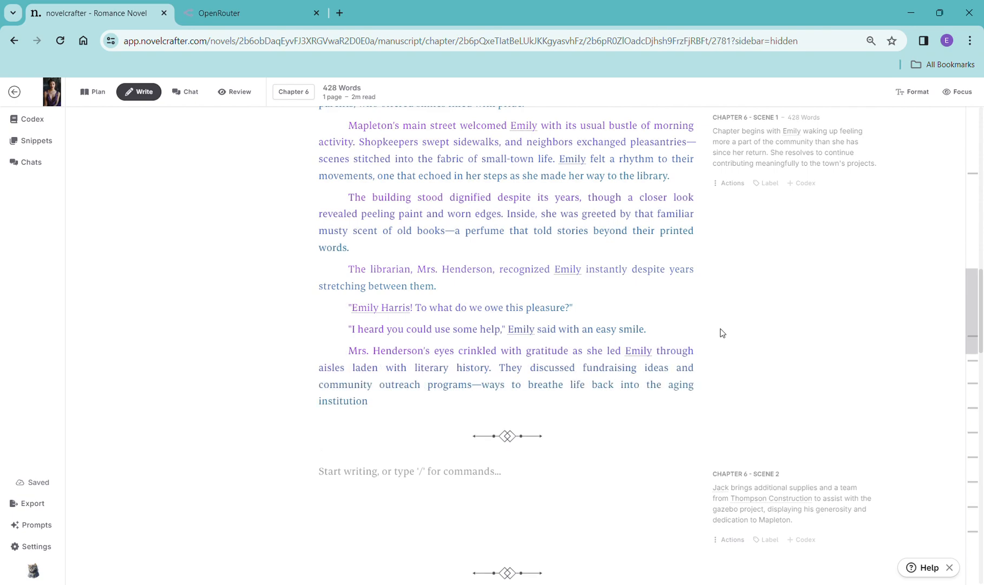
{"action": "scroll", "coordinate": [722, 333], "scroll_direction": "down", "scroll_amount": 2}
{"action": "scroll", "coordinate": [724, 333], "scroll_direction": "down", "scroll_amount": 2}
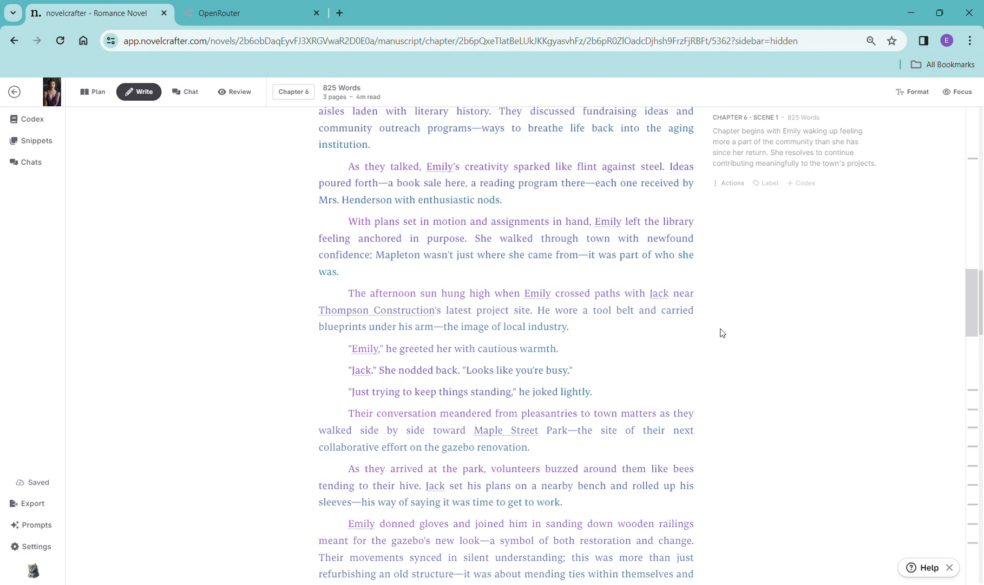
{"action": "scroll", "coordinate": [697, 478], "scroll_direction": "down", "scroll_amount": 8}
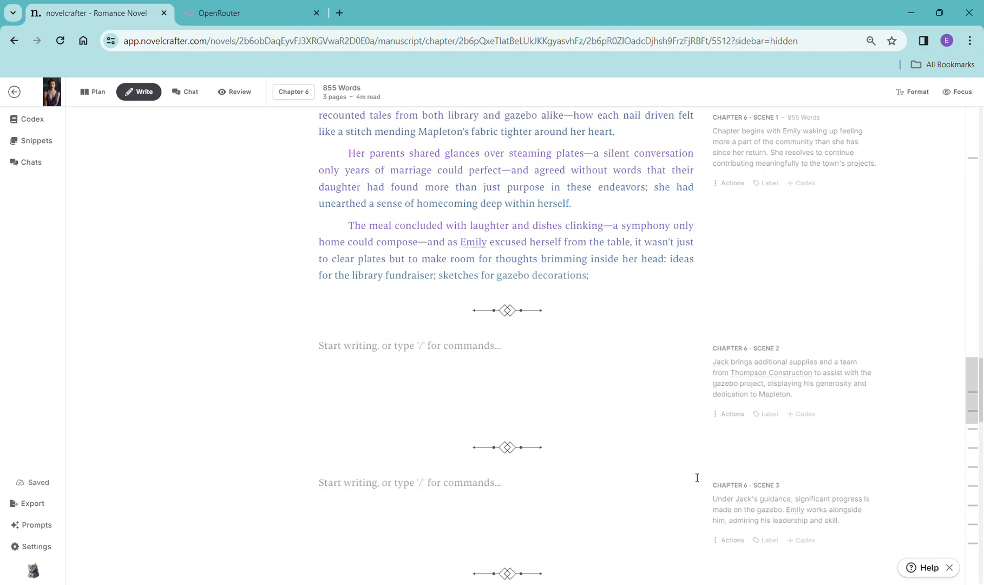
{"action": "scroll", "coordinate": [697, 477], "scroll_direction": "down", "scroll_amount": 4}
{"action": "scroll", "coordinate": [694, 470], "scroll_direction": "up", "scroll_amount": 3}
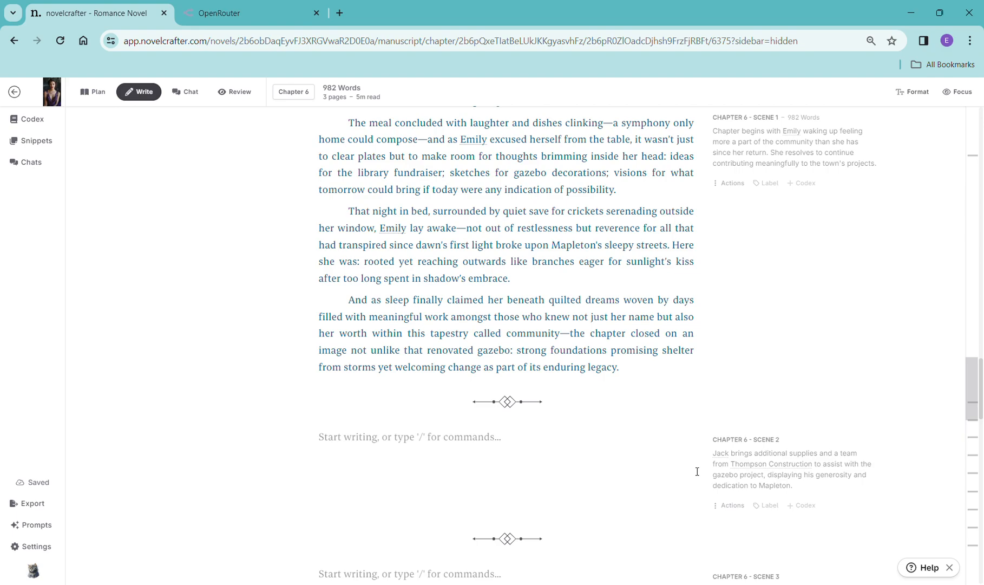
- Copy the Scene 2 synopsis into a continue-writing beat in Scene 2 and generate prose with OpenAI GPT-4 Turbo
{"action": "left_click_drag", "start_coordinate": [804, 491], "coordinate": [721, 461]}
{"action": "key", "text": "ctrl+c"}
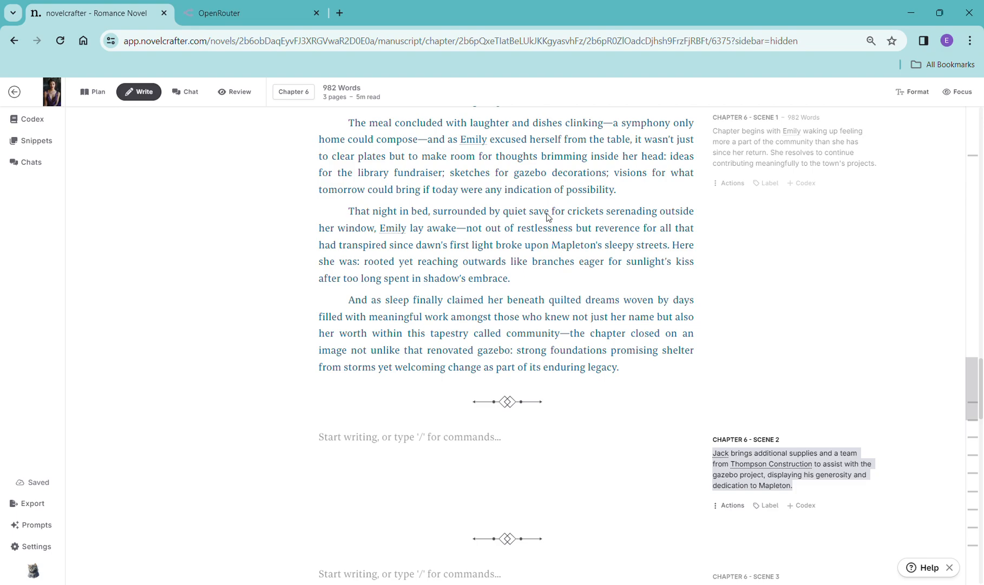
{"action": "left_click", "coordinate": [398, 443]}
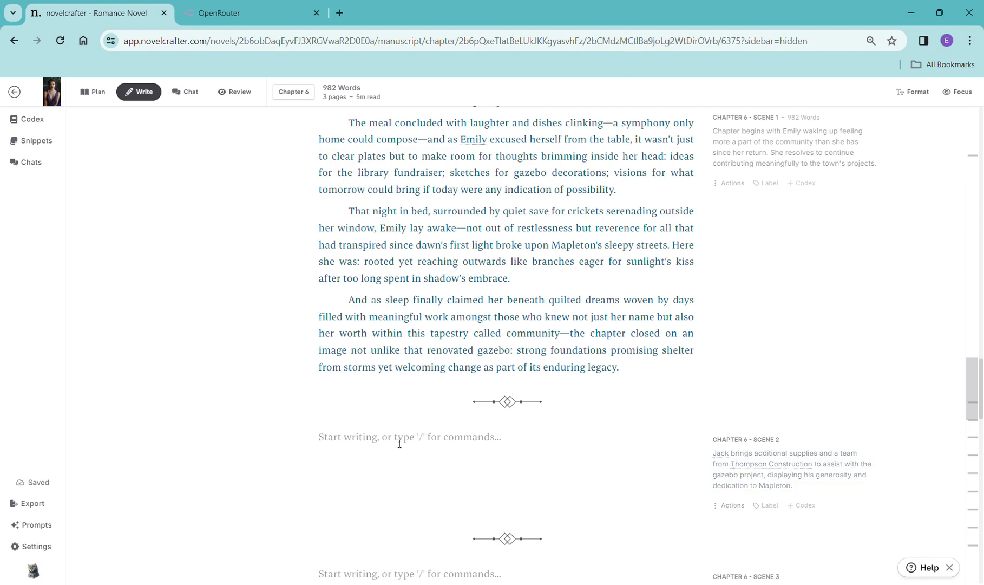
{"action": "type", "text": "/"}
{"action": "left_click", "coordinate": [382, 316]}
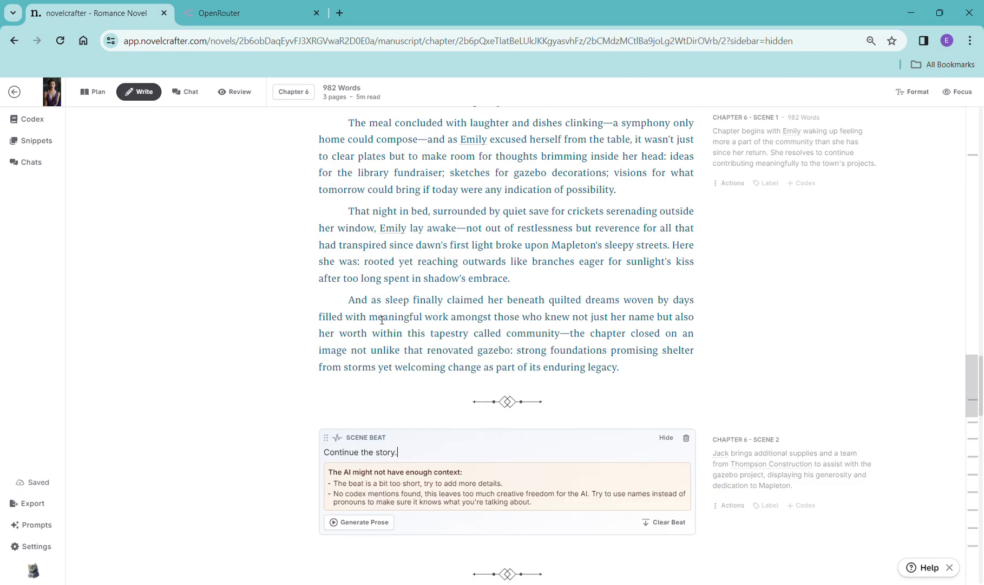
{"action": "left_click_drag", "start_coordinate": [397, 454], "coordinate": [321, 455]}
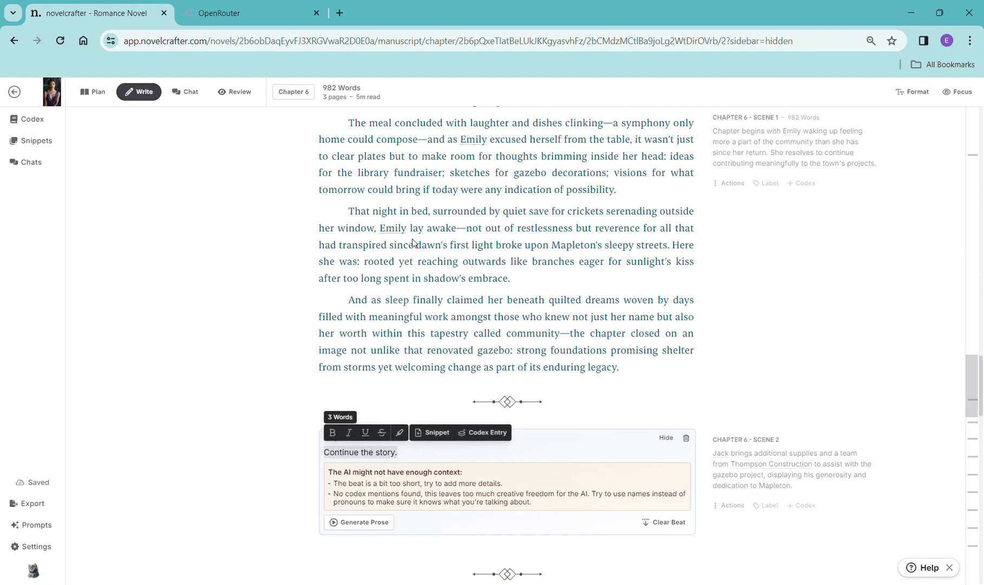
{"action": "key", "text": "ctrl+v"}
{"action": "left_click", "coordinate": [367, 482]}
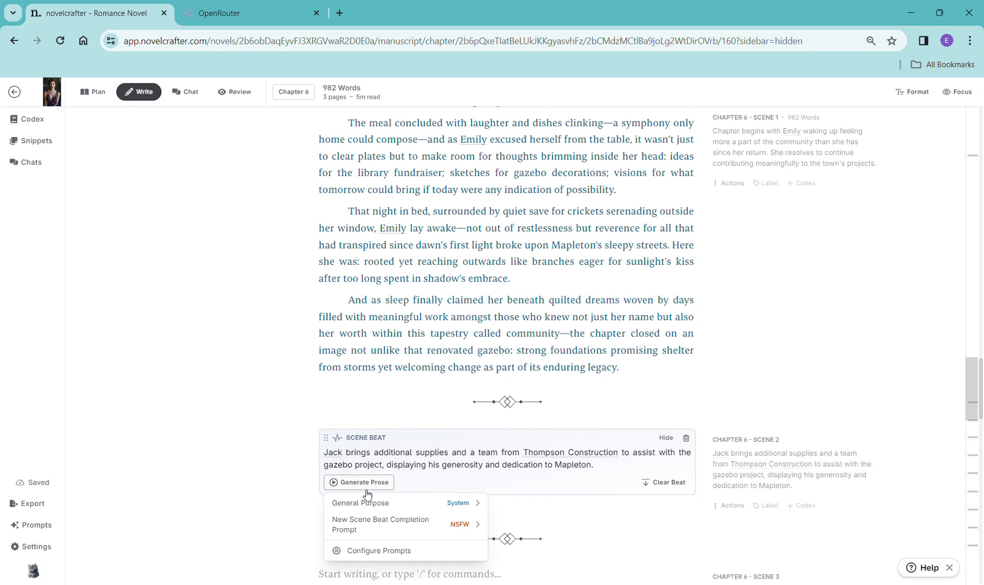
{"action": "mouse_move", "coordinate": [376, 503]}
{"action": "left_click", "coordinate": [561, 300]}
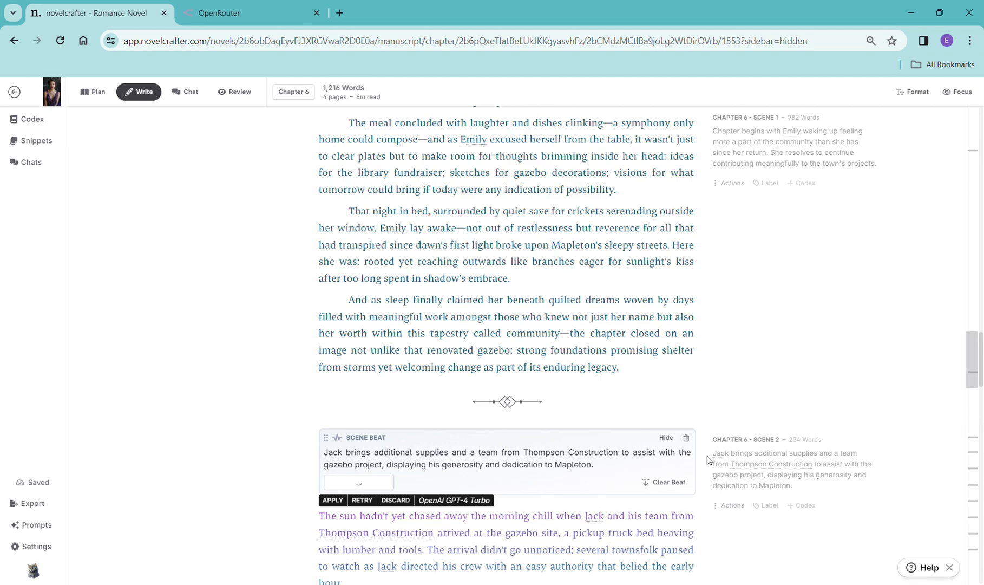
- Scroll through the generated Scene 2 prose
{"action": "scroll", "coordinate": [771, 376], "scroll_direction": "down", "scroll_amount": 8}
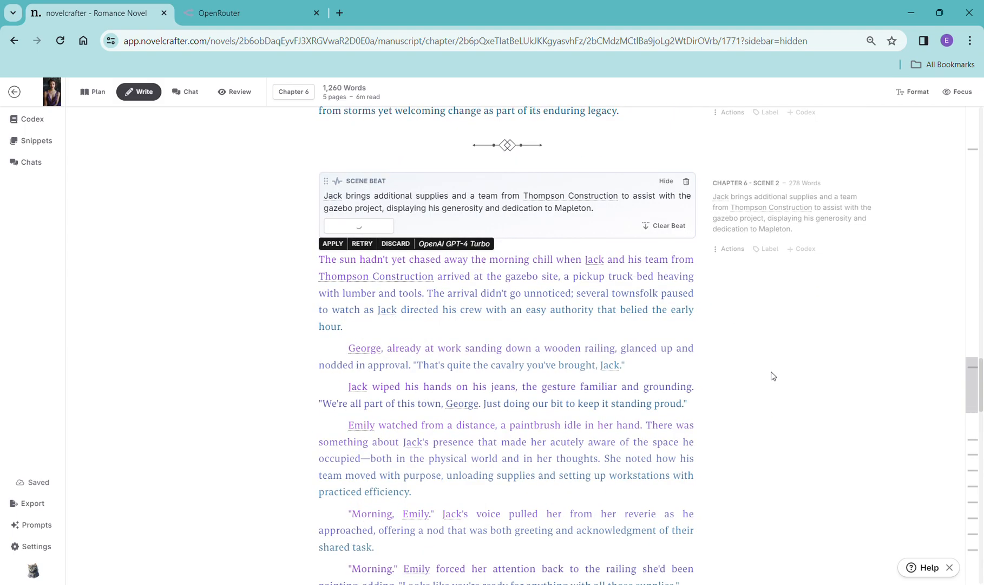
{"action": "scroll", "coordinate": [771, 375], "scroll_direction": "down", "scroll_amount": 6}
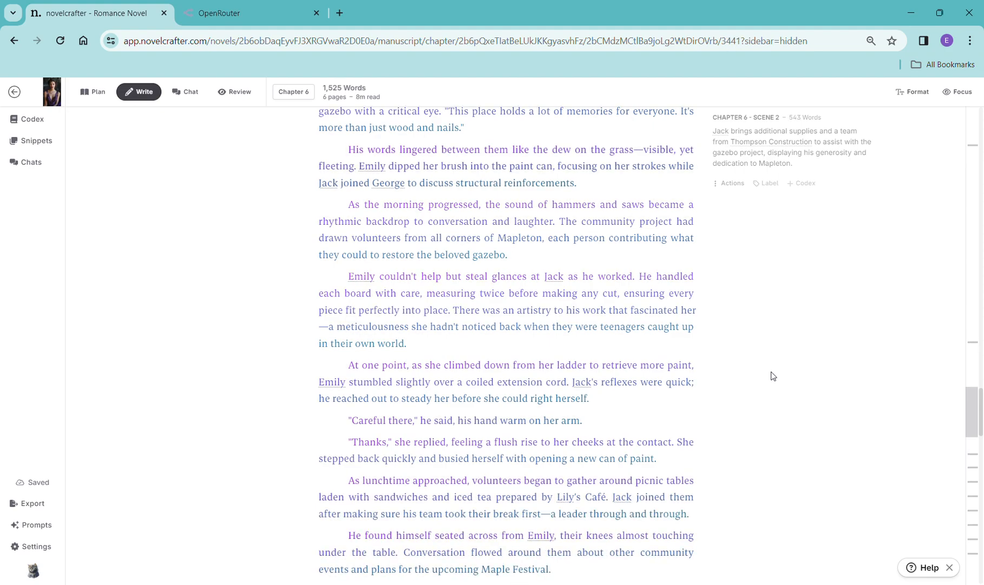
{"action": "scroll", "coordinate": [773, 374], "scroll_direction": "down", "scroll_amount": 10}
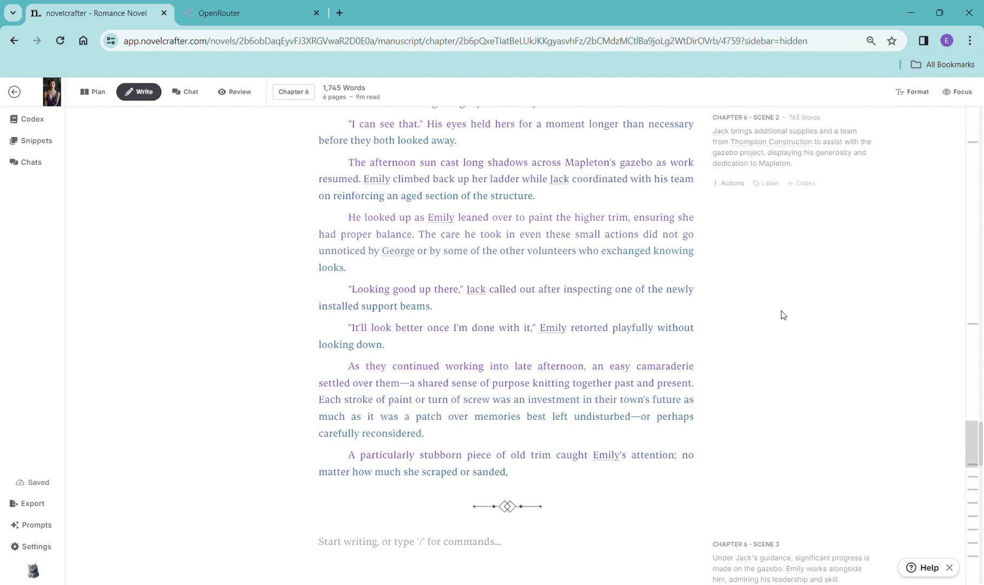
{"action": "scroll", "coordinate": [824, 329], "scroll_direction": "down", "scroll_amount": 4}
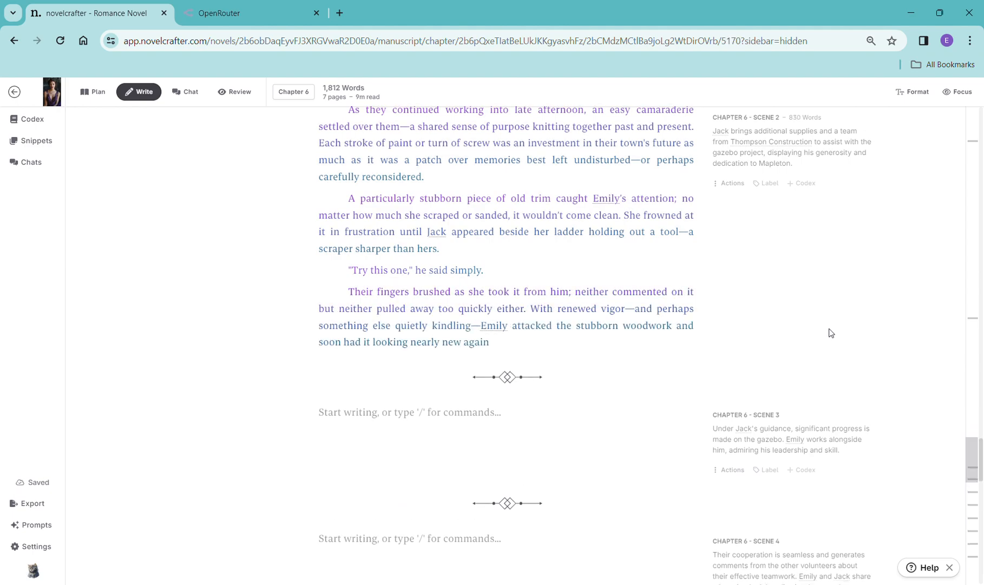
{"action": "scroll", "coordinate": [831, 332], "scroll_direction": "down", "scroll_amount": 2}
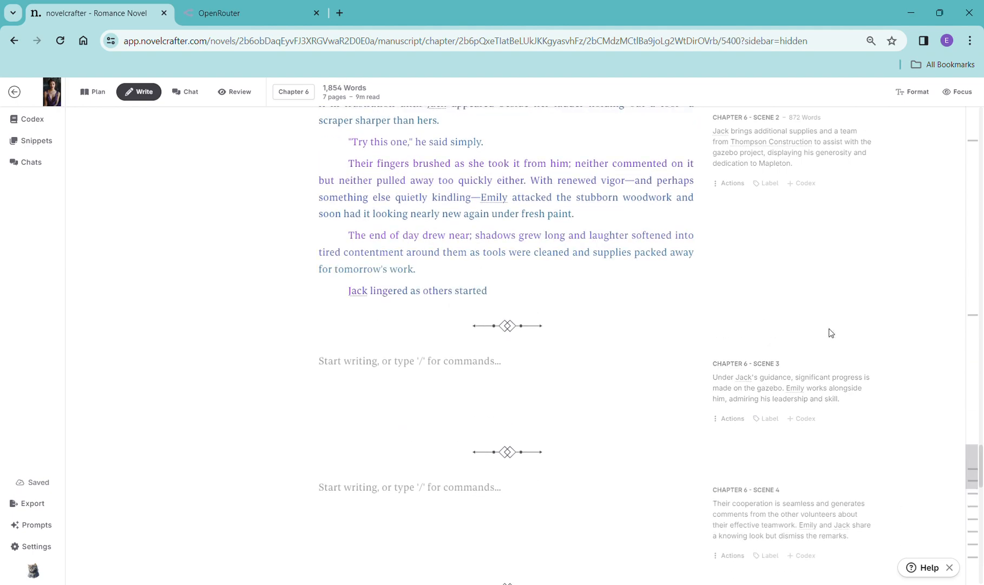
{"action": "scroll", "coordinate": [832, 331], "scroll_direction": "down", "scroll_amount": 1}
{"action": "scroll", "coordinate": [832, 332], "scroll_direction": "down", "scroll_amount": 1}
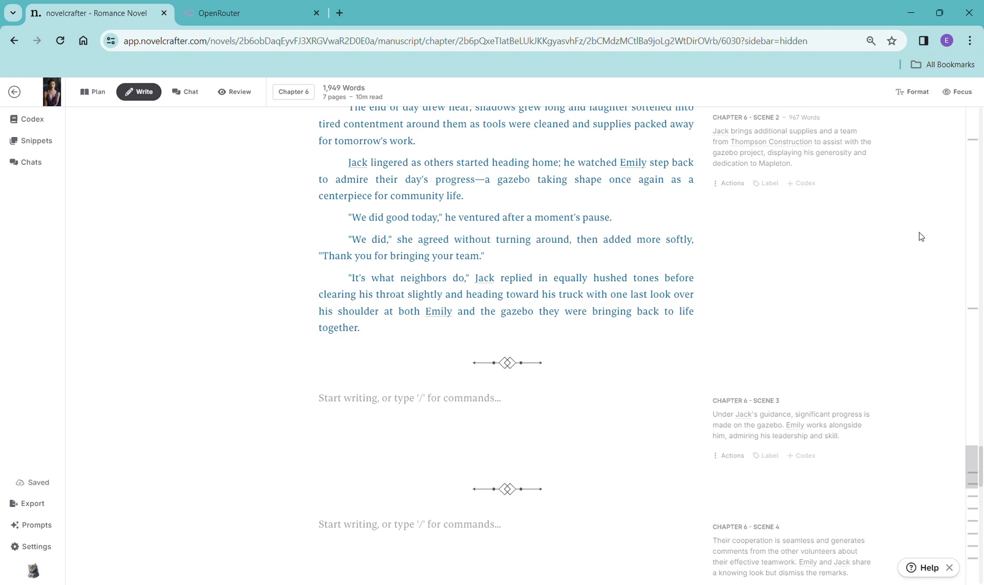
- Copy the Scene 3 synopsis into a continue-writing beat in Scene 3 and generate prose with OpenAI GPT-4 Turbo
{"action": "left_click_drag", "start_coordinate": [852, 444], "coordinate": [712, 420]}
{"action": "key", "text": "ctrl+c"}
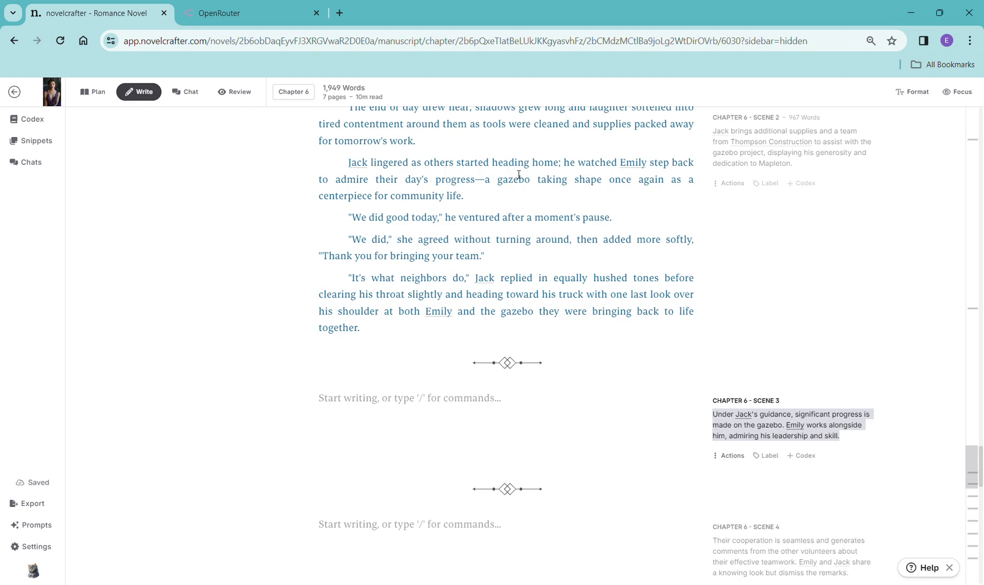
{"action": "left_click", "coordinate": [385, 415]}
{"action": "type", "text": "/"}
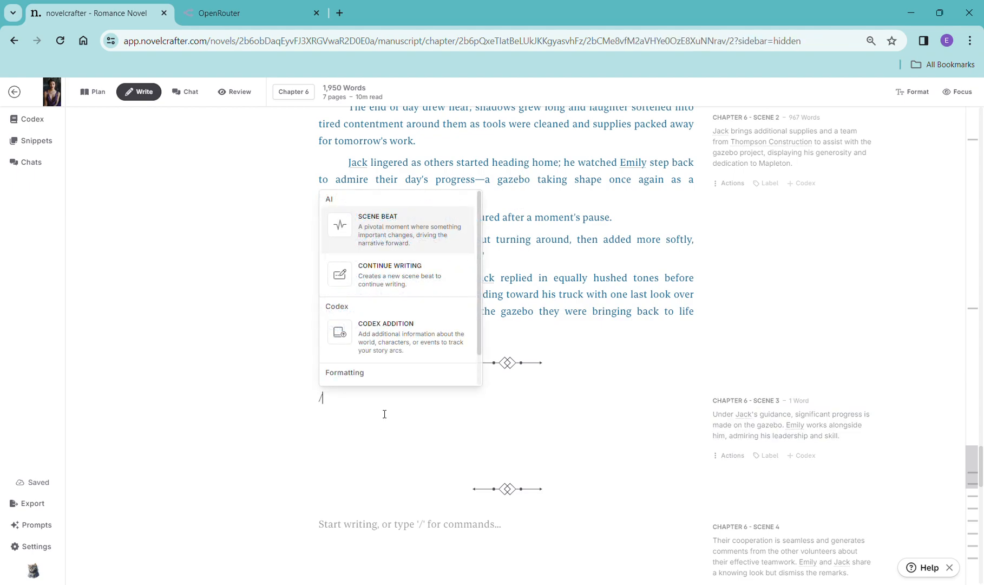
{"action": "left_click", "coordinate": [389, 236]}
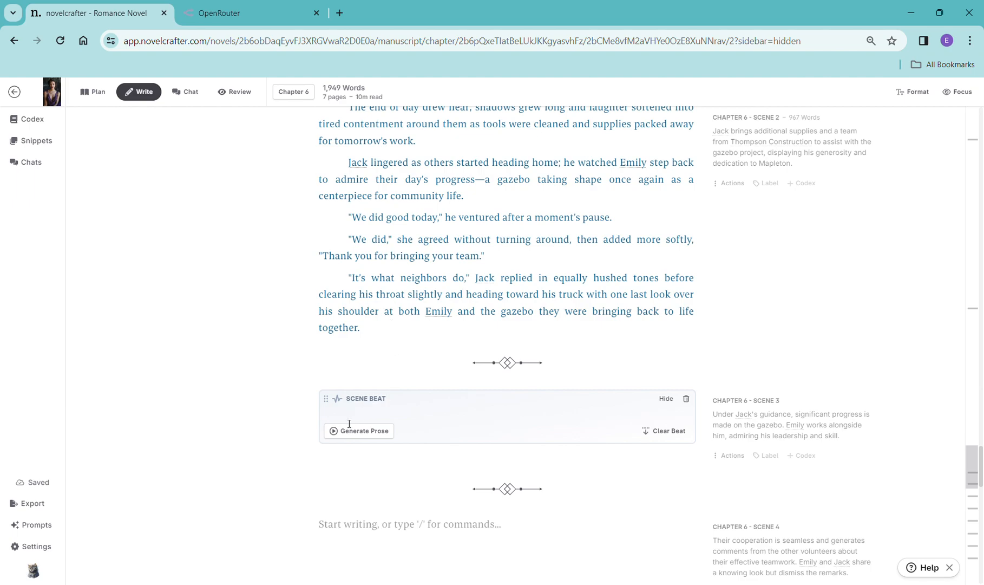
{"action": "left_click", "coordinate": [686, 399]}
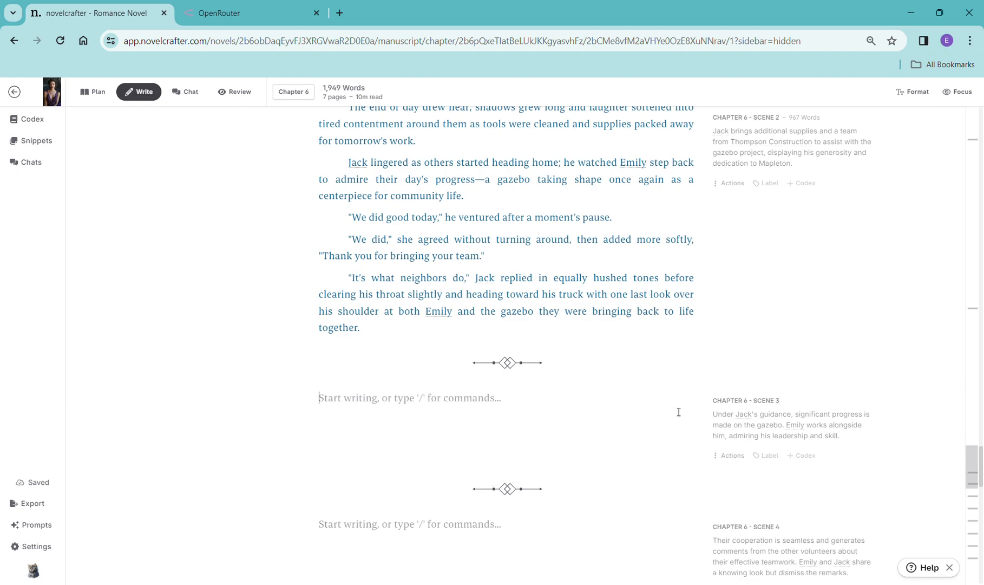
{"action": "type", "text": "/"}
{"action": "key", "text": "Up"}
{"action": "key", "text": "Up"}
{"action": "key", "text": "Up"}
{"action": "key", "text": "Return"}
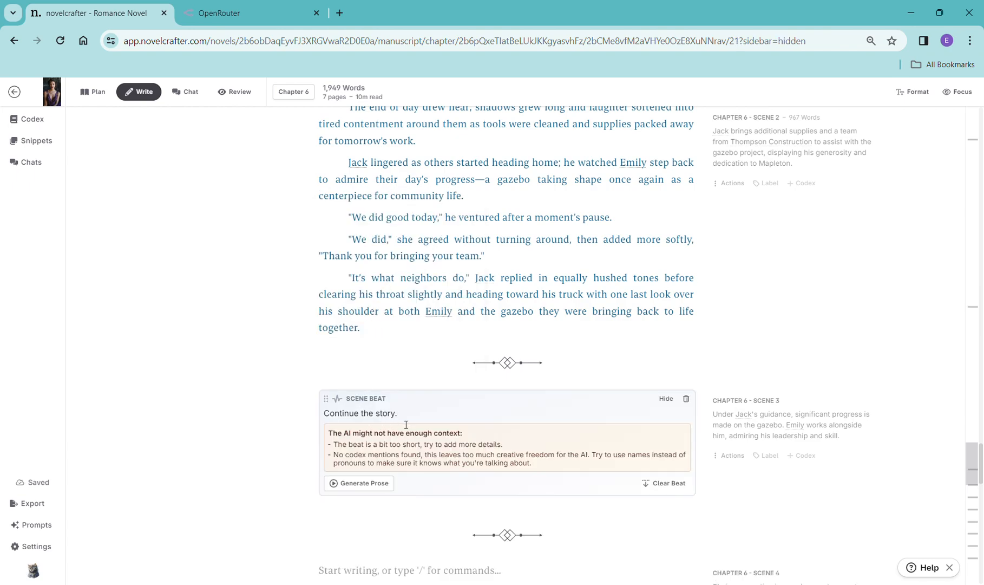
{"action": "left_click_drag", "start_coordinate": [406, 425], "coordinate": [316, 417]}
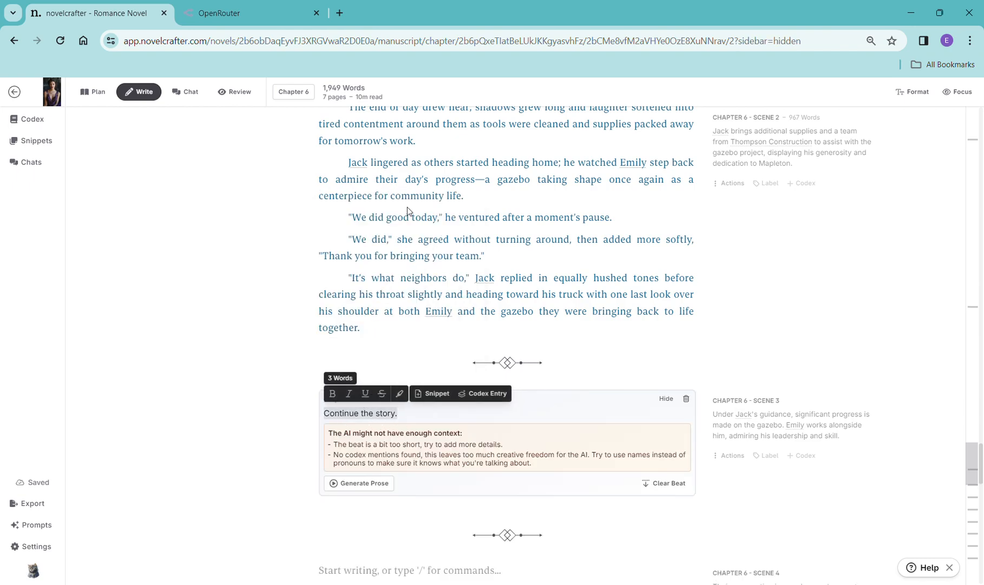
{"action": "key", "text": "ctrl+v"}
{"action": "left_click", "coordinate": [375, 443]}
{"action": "mouse_move", "coordinate": [355, 469]}
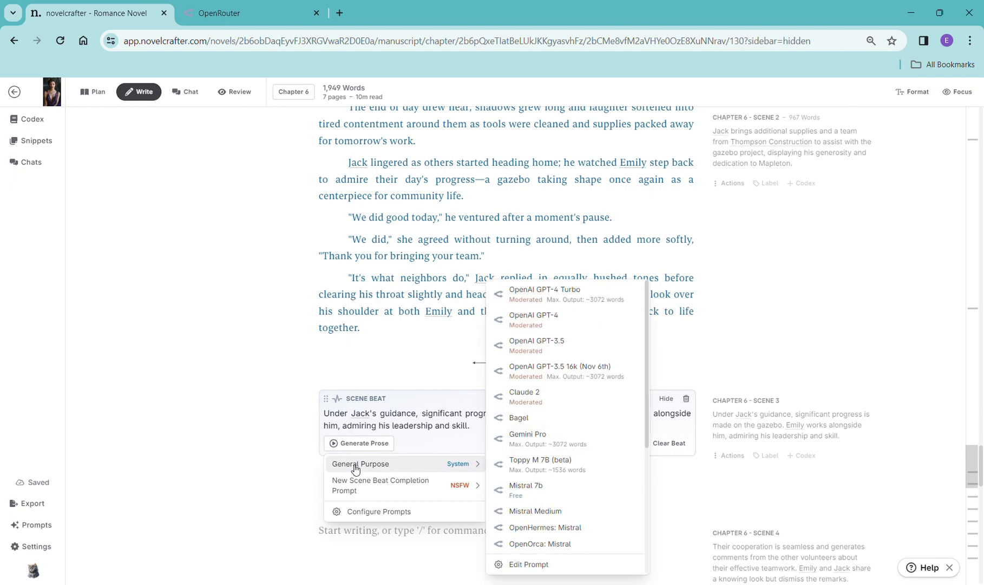
{"action": "left_click", "coordinate": [569, 297]}
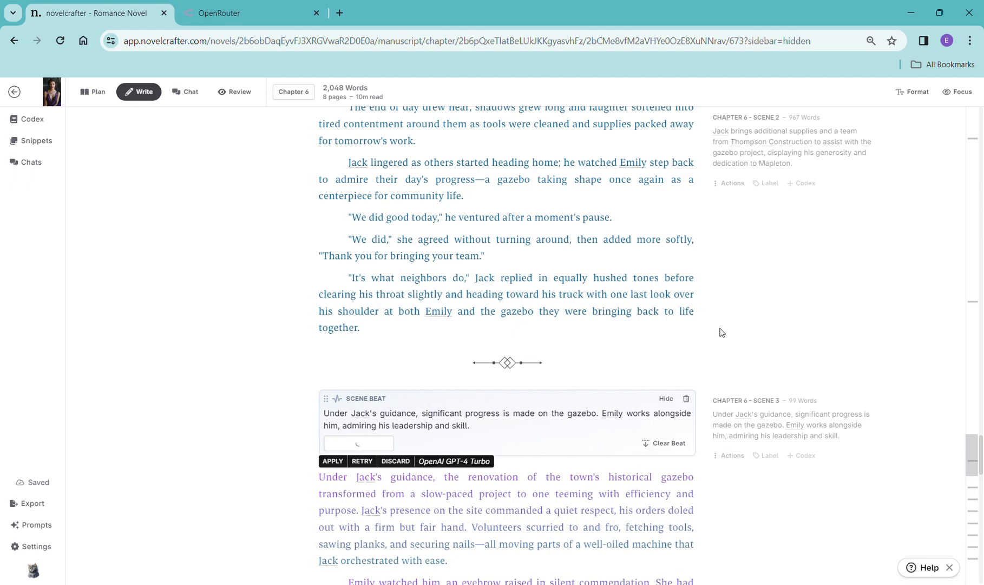
- Scroll through the generated Scene 3 prose
{"action": "scroll", "coordinate": [723, 332], "scroll_direction": "down", "scroll_amount": 5}
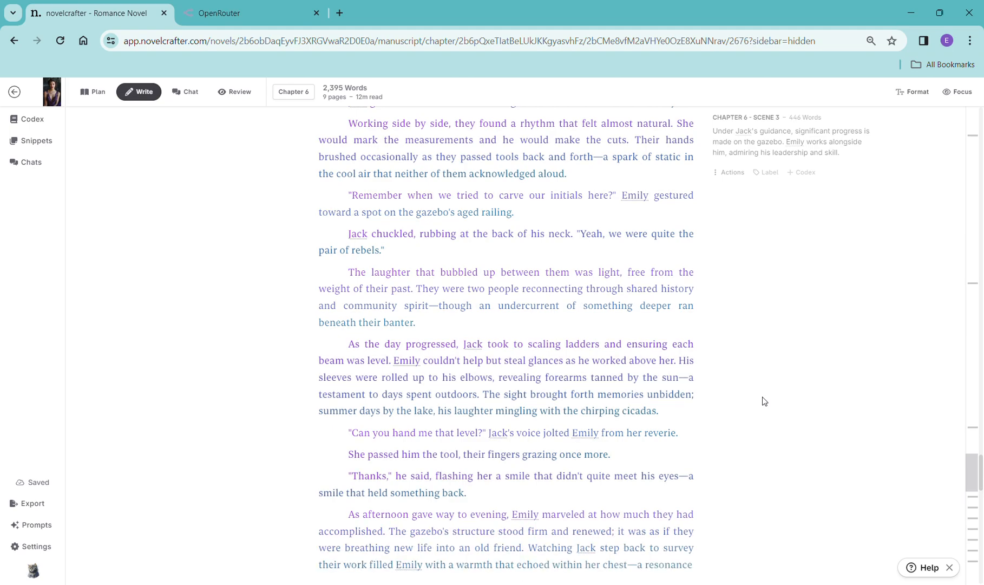
{"action": "scroll", "coordinate": [747, 314], "scroll_direction": "down", "scroll_amount": 5}
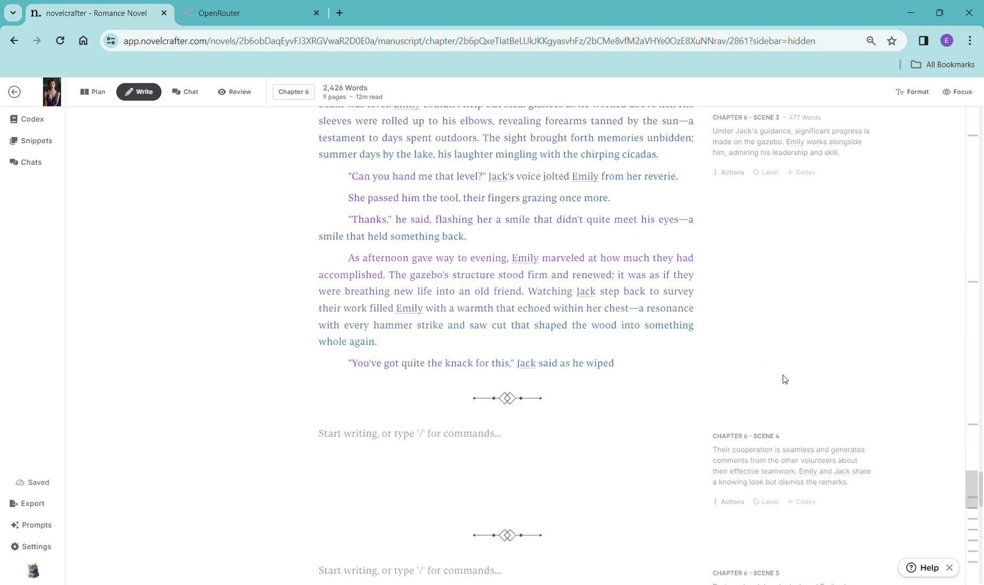
{"action": "scroll", "coordinate": [785, 373], "scroll_direction": "down", "scroll_amount": 1}
{"action": "scroll", "coordinate": [788, 367], "scroll_direction": "down", "scroll_amount": 2}
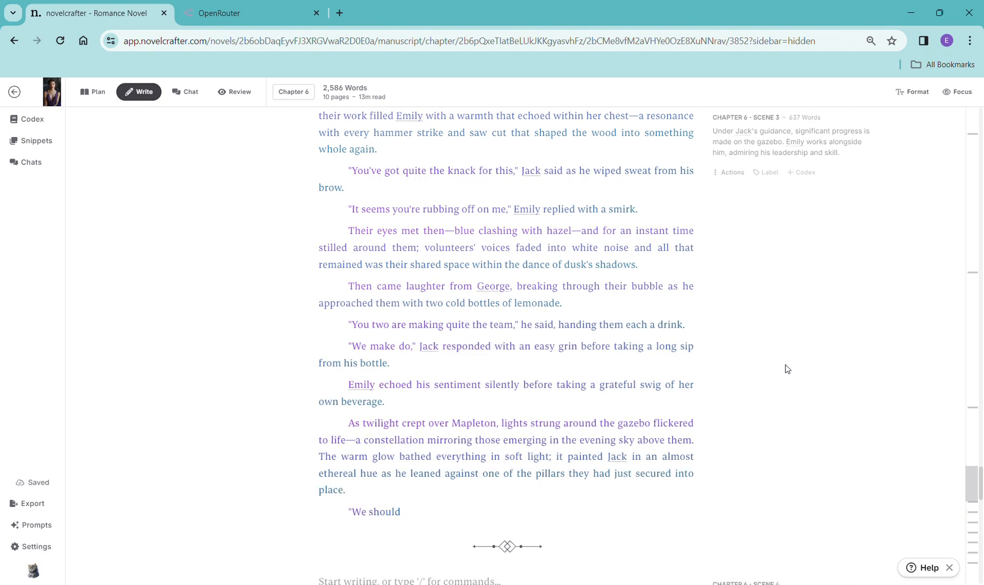
{"action": "scroll", "coordinate": [848, 451], "scroll_direction": "down", "scroll_amount": 5}
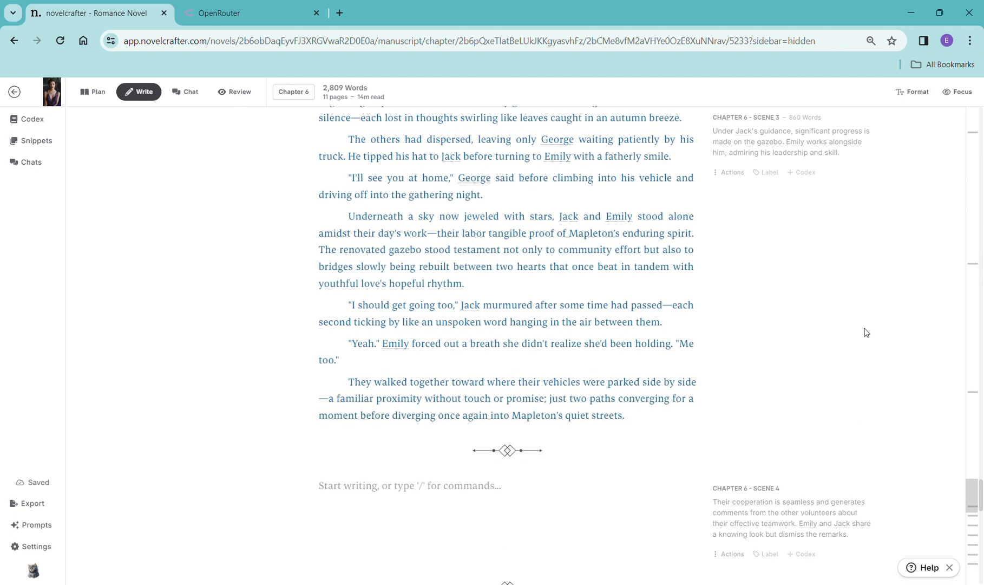
{"action": "scroll", "coordinate": [856, 379], "scroll_direction": "down", "scroll_amount": 2}
- Paste the copied Scene 4 synopsis into a new scene beat in Scene 4 and generate prose with OpenAI GPT-4 Turbo
{"action": "left_click_drag", "start_coordinate": [867, 412], "coordinate": [721, 382]}
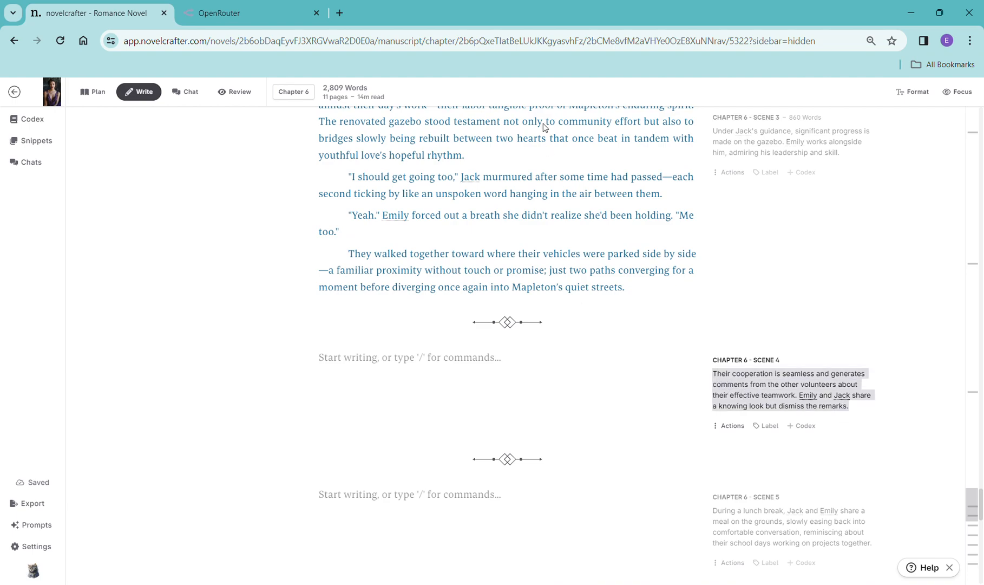
{"action": "left_click", "coordinate": [400, 363]}
{"action": "type", "text": "/"}
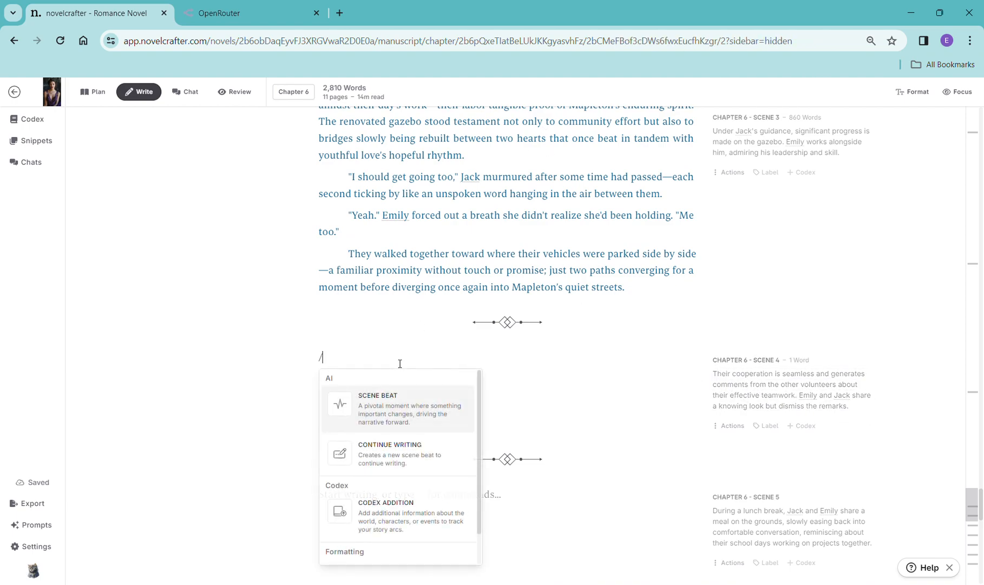
{"action": "left_click", "coordinate": [407, 410]}
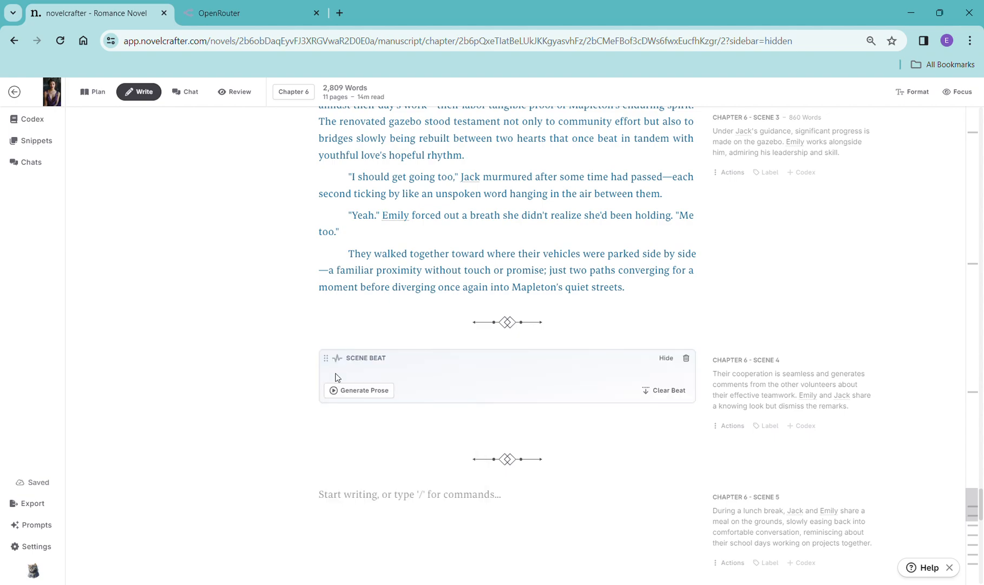
{"action": "type", "text": "Their cooperation is seamless and generates comments from the other volunteers about their effective teamwork. Emily and Jack share a knowing look but dismiss the remarks."}
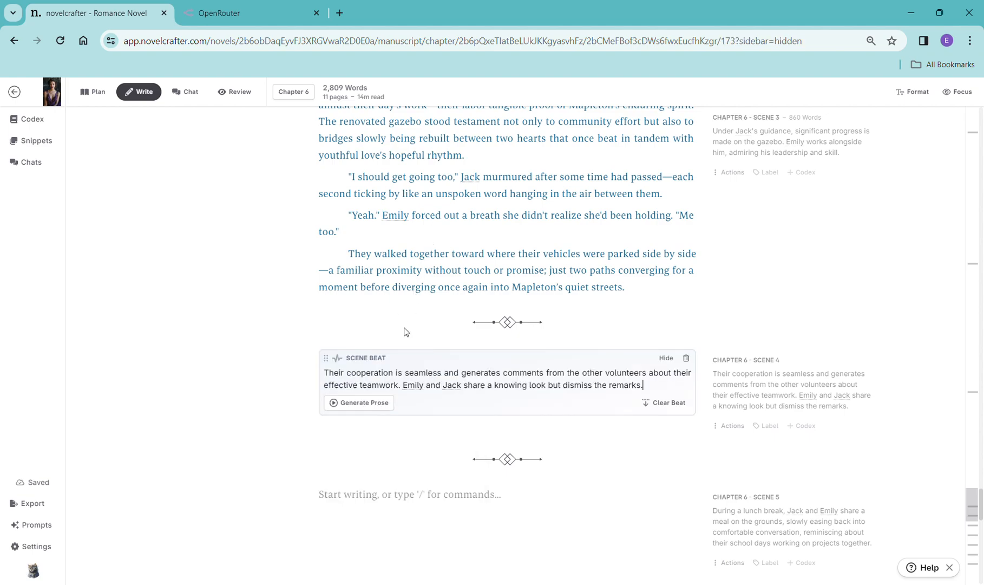
{"action": "left_click", "coordinate": [367, 415]}
{"action": "mouse_move", "coordinate": [358, 439]}
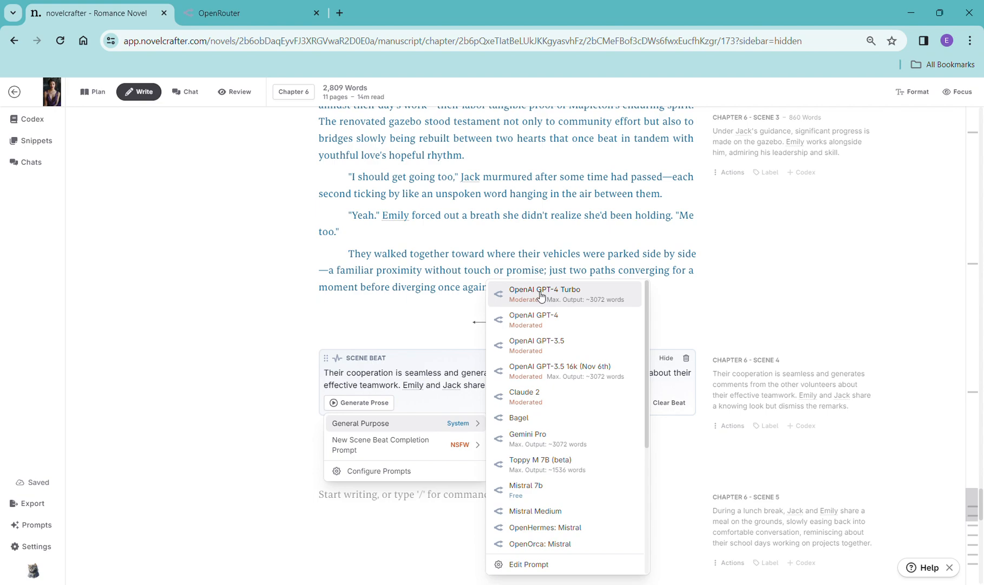
{"action": "left_click", "coordinate": [519, 288]}
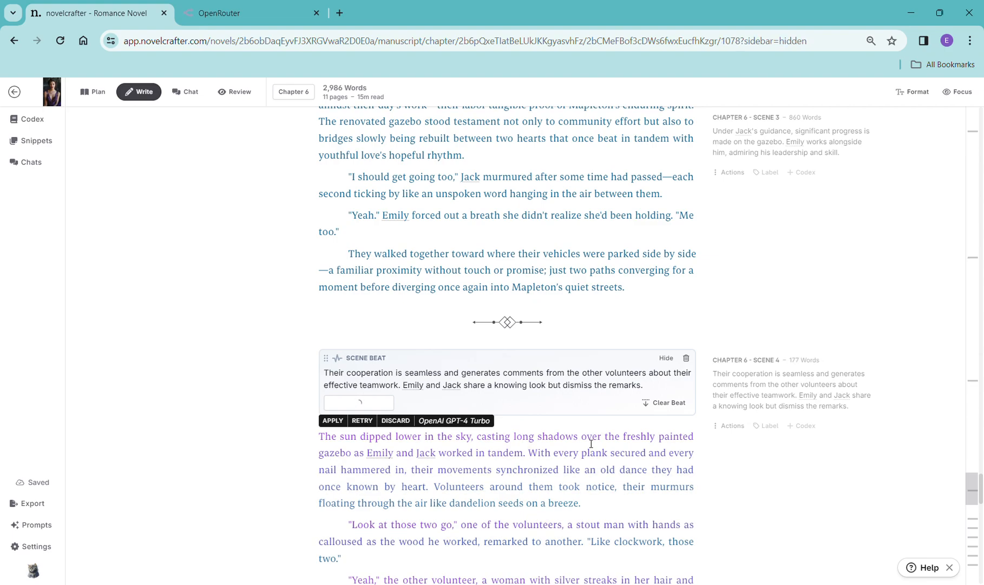
- Scroll through the generated Scene 4 prose and dismiss the error alert
{"action": "scroll", "coordinate": [715, 362], "scroll_direction": "down", "scroll_amount": 5}
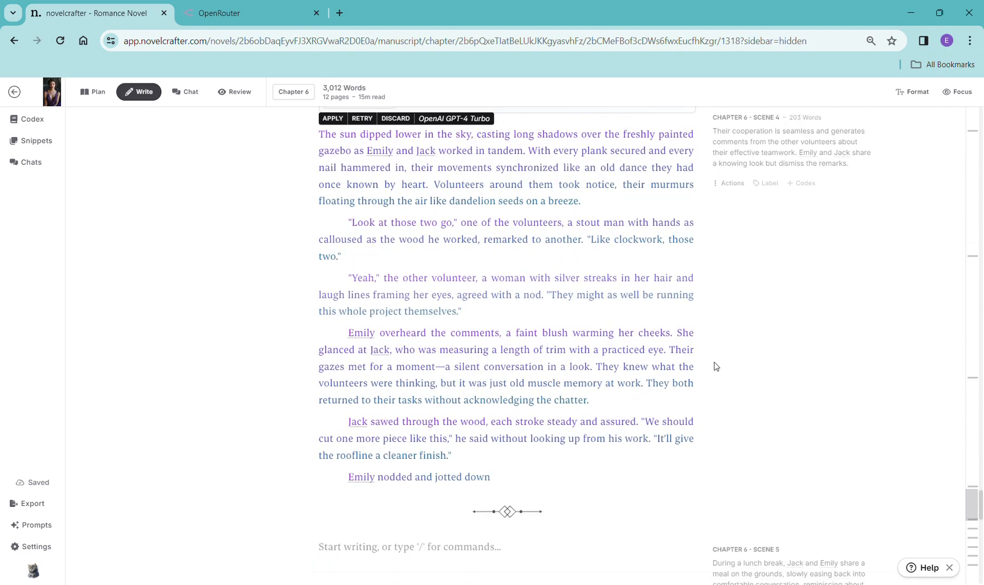
{"action": "scroll", "coordinate": [775, 383], "scroll_direction": "down", "scroll_amount": 2}
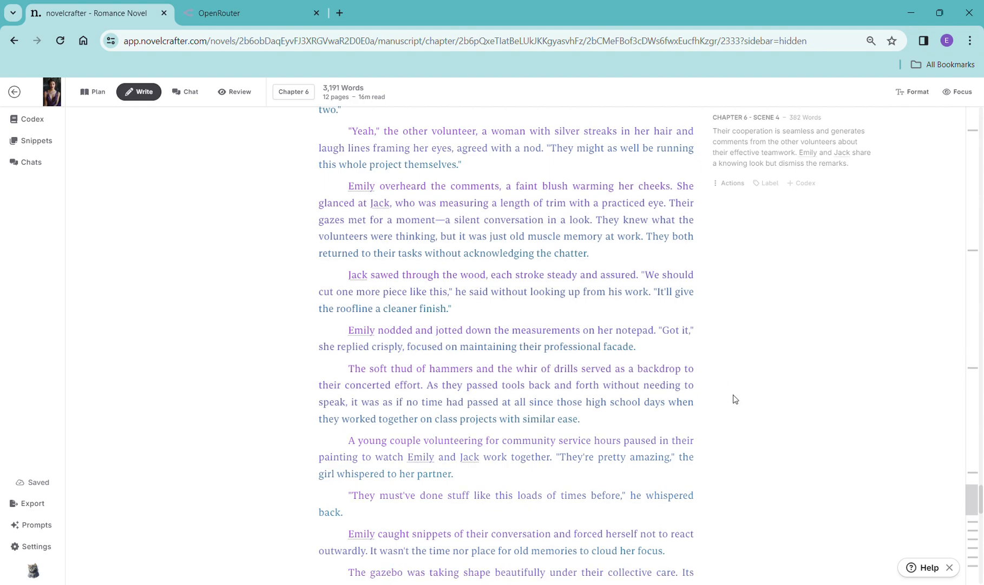
{"action": "scroll", "coordinate": [769, 402], "scroll_direction": "down", "scroll_amount": 3}
{"action": "scroll", "coordinate": [768, 402], "scroll_direction": "down", "scroll_amount": 3}
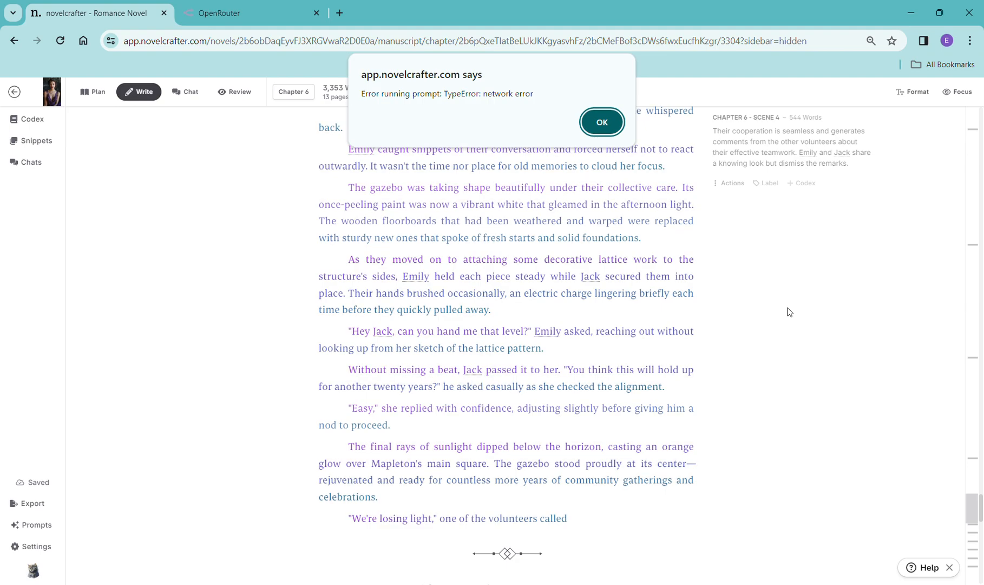
{"action": "left_click", "coordinate": [598, 125]}
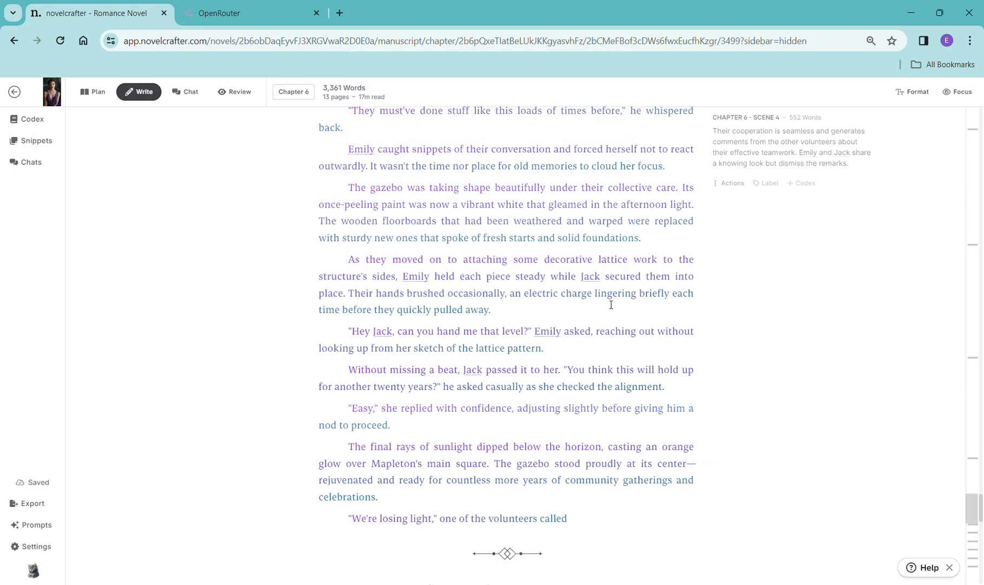
- Remove the Scene 4 scene beat and delete all of its generated prose
{"action": "scroll", "coordinate": [634, 393], "scroll_direction": "up", "scroll_amount": 12}
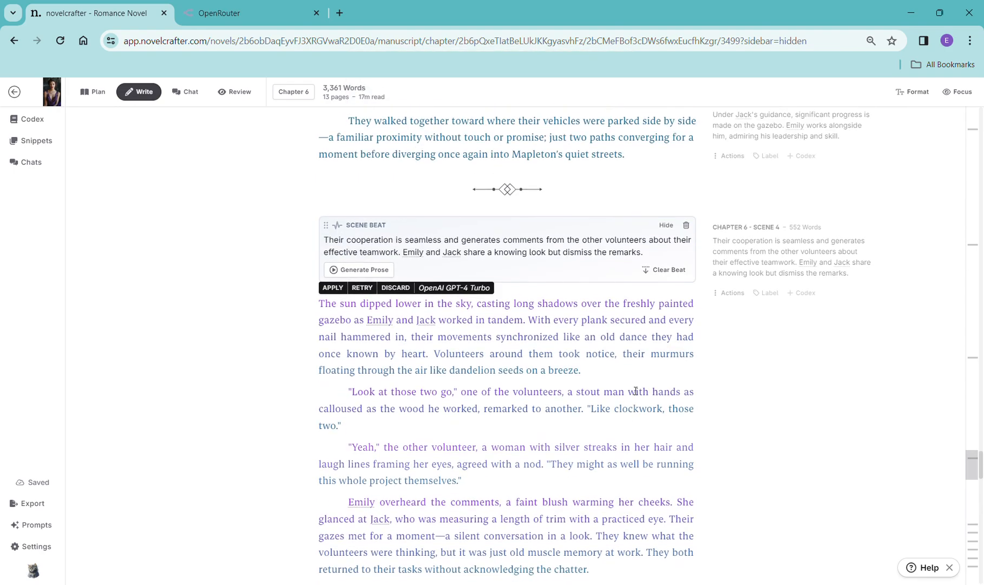
{"action": "scroll", "coordinate": [635, 390], "scroll_direction": "down", "scroll_amount": 14}
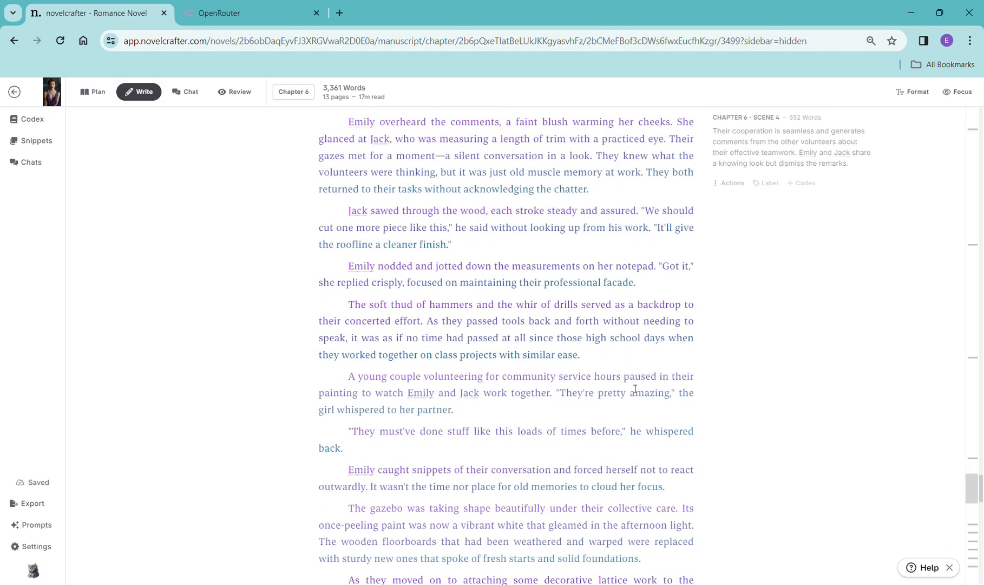
{"action": "scroll", "coordinate": [635, 389], "scroll_direction": "up", "scroll_amount": 13}
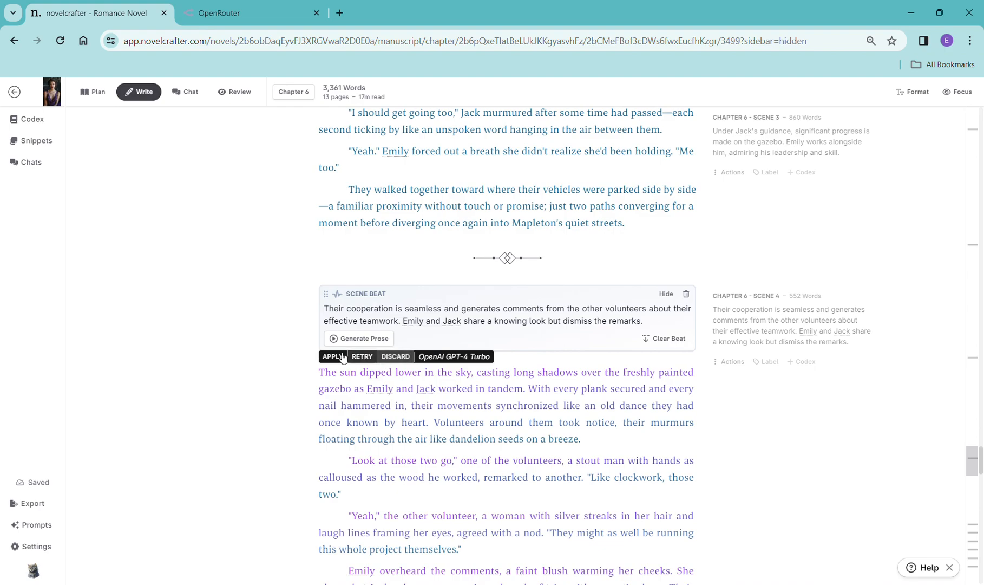
{"action": "left_click", "coordinate": [308, 41]}
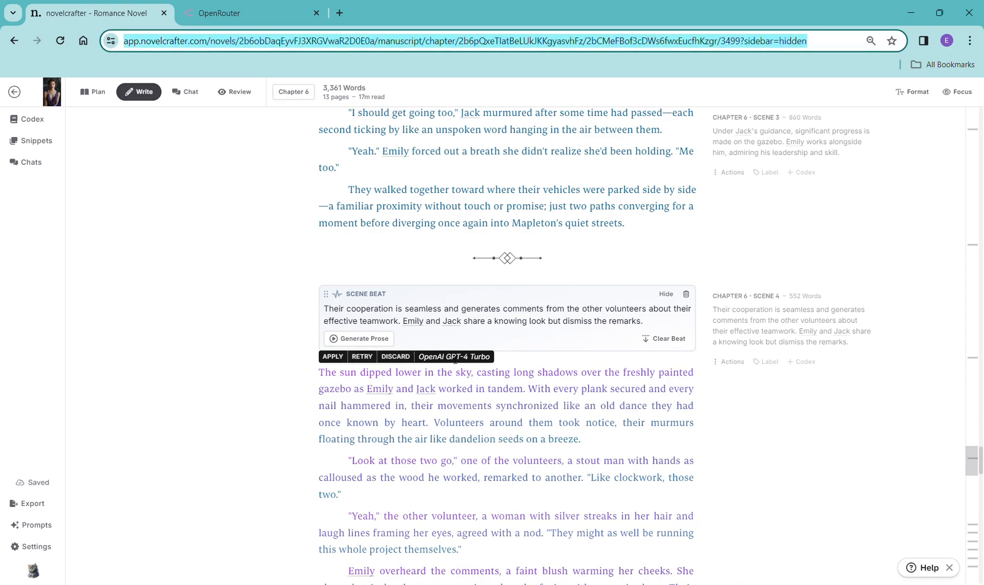
{"action": "left_click", "coordinate": [396, 357]}
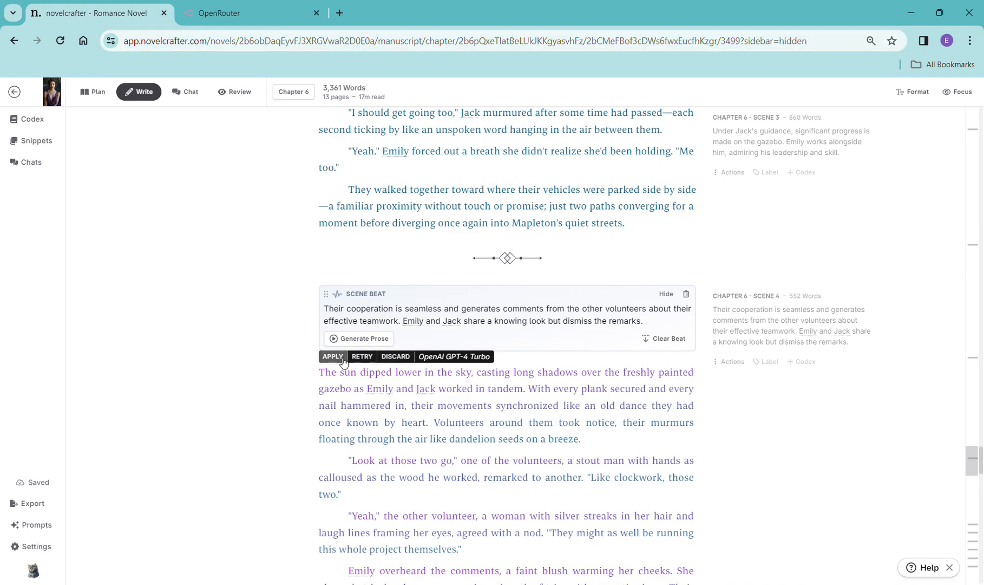
{"action": "left_click", "coordinate": [686, 295]}
{"action": "scroll", "coordinate": [699, 412], "scroll_direction": "down", "scroll_amount": 7}
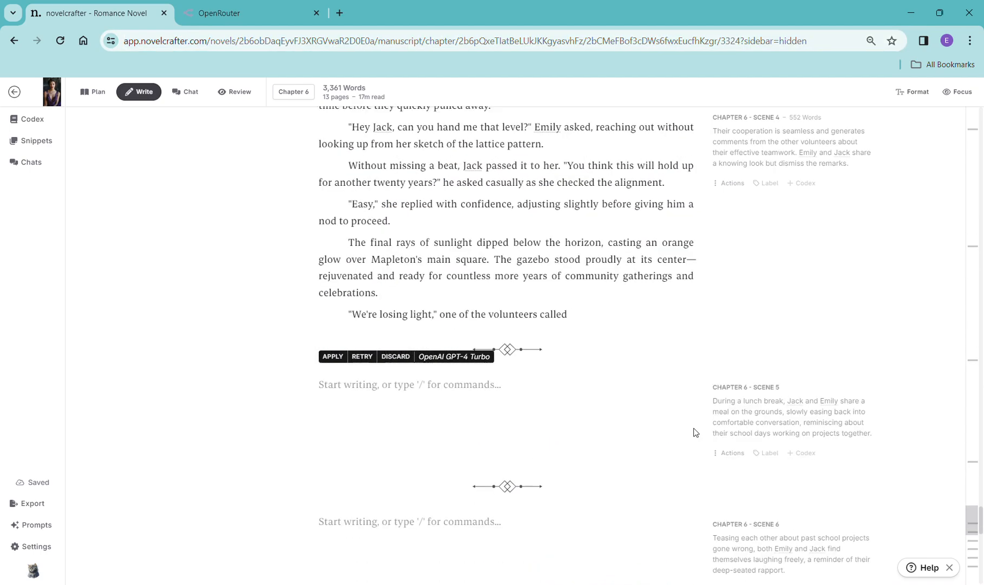
{"action": "scroll", "coordinate": [699, 432], "scroll_direction": "up", "scroll_amount": 15}
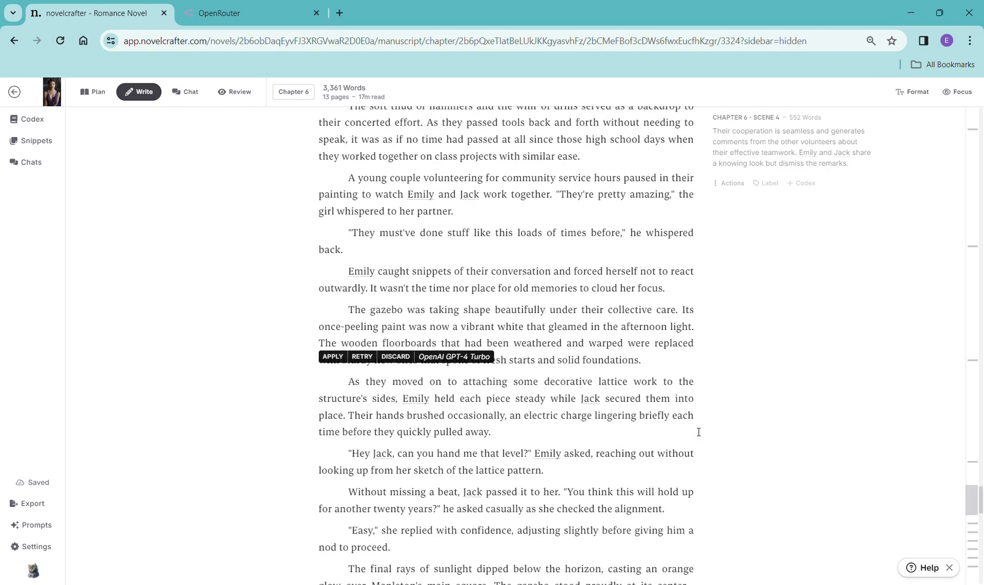
{"action": "scroll", "coordinate": [699, 432], "scroll_direction": "up", "scroll_amount": 7}
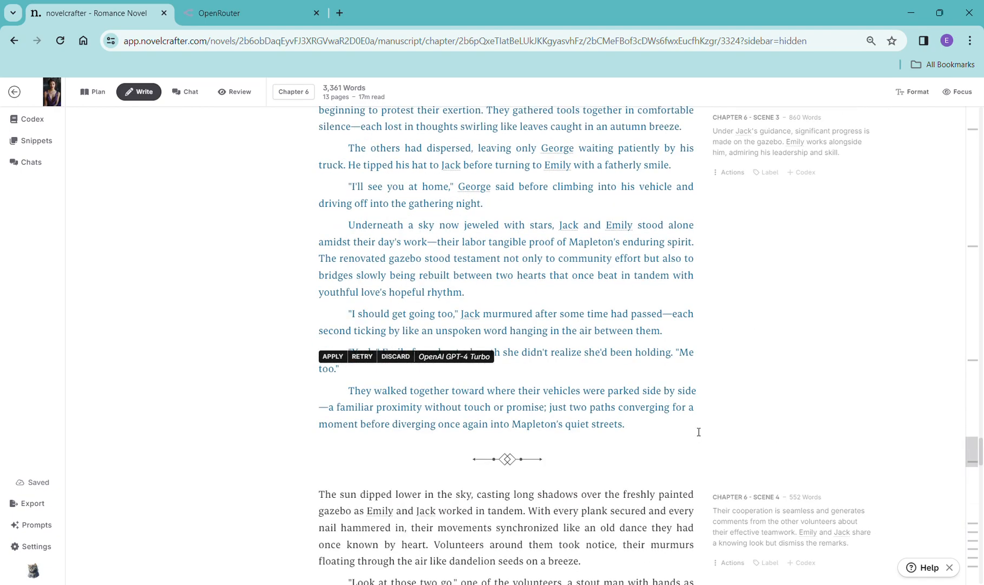
{"action": "scroll", "coordinate": [705, 506], "scroll_direction": "down", "scroll_amount": 1}
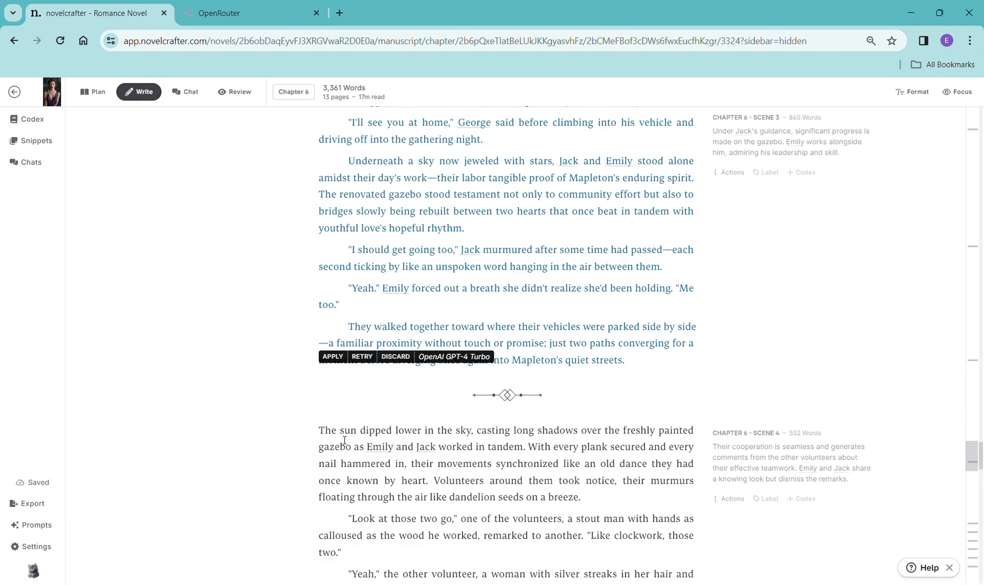
{"action": "left_click_drag", "start_coordinate": [325, 434], "coordinate": [644, 470]}
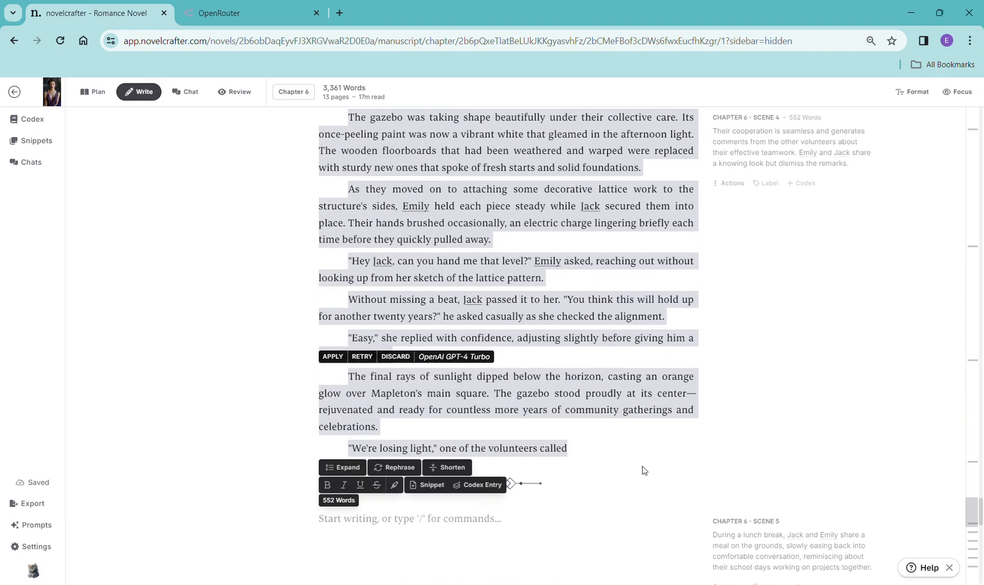
{"action": "key", "text": "BackSpace"}
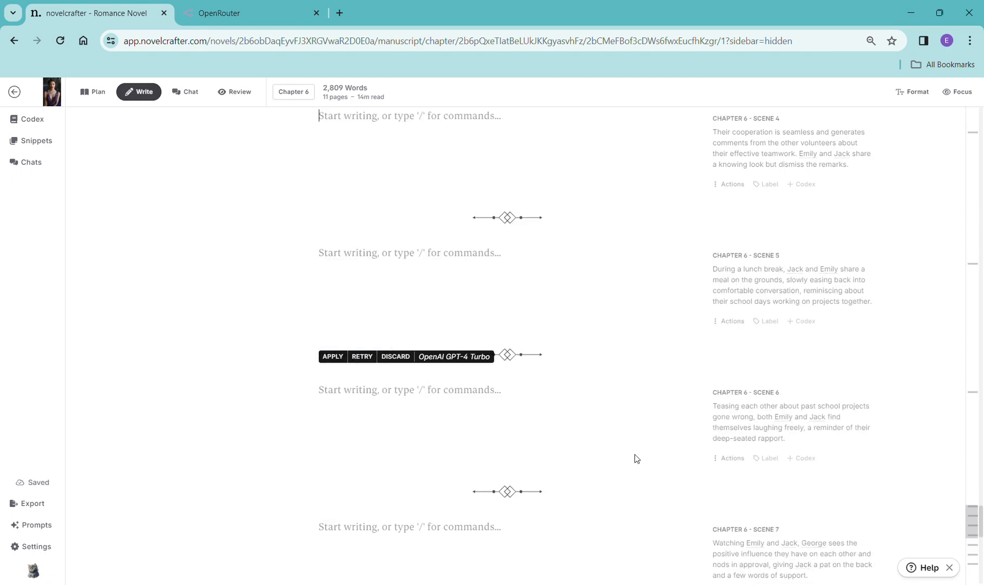
- Paste the copied Scene 4 synopsis into a new scene beat in Scene 4 and generate prose with OpenAI GPT-4 Turbo
{"action": "scroll", "coordinate": [626, 372], "scroll_direction": "up", "scroll_amount": 7}
{"action": "scroll", "coordinate": [623, 539], "scroll_direction": "down", "scroll_amount": 3}
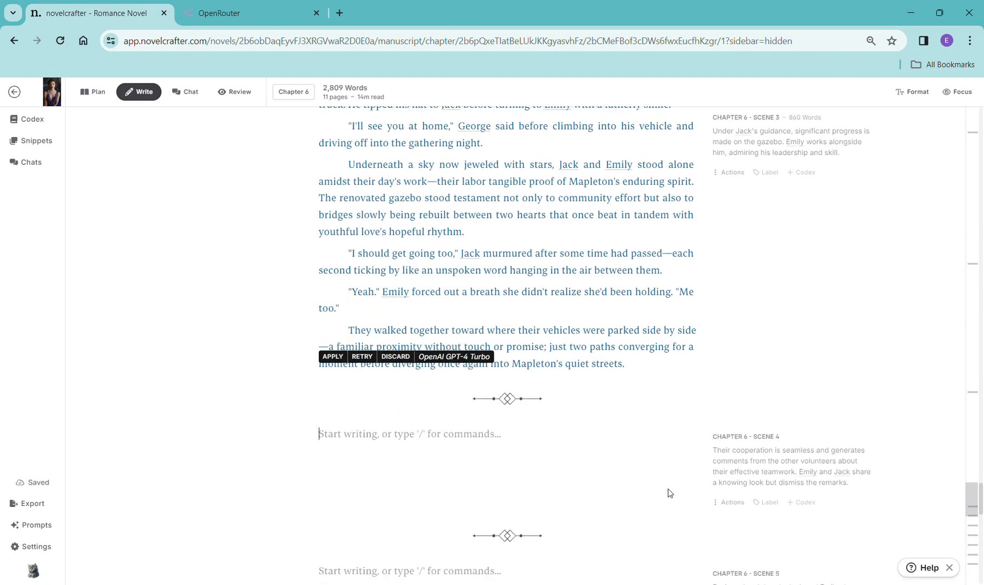
{"action": "left_click_drag", "start_coordinate": [861, 427], "coordinate": [722, 398]}
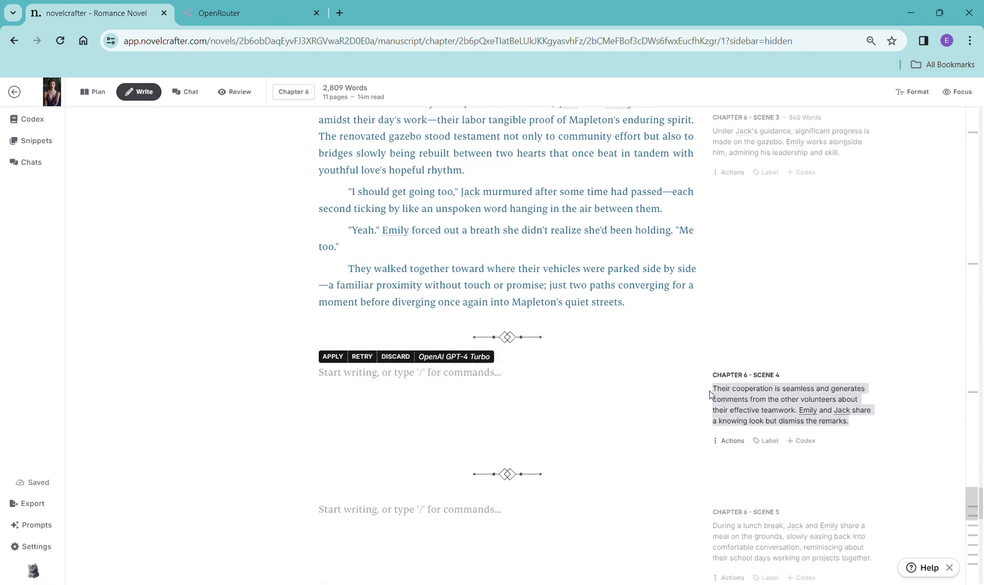
{"action": "left_click", "coordinate": [399, 384]}
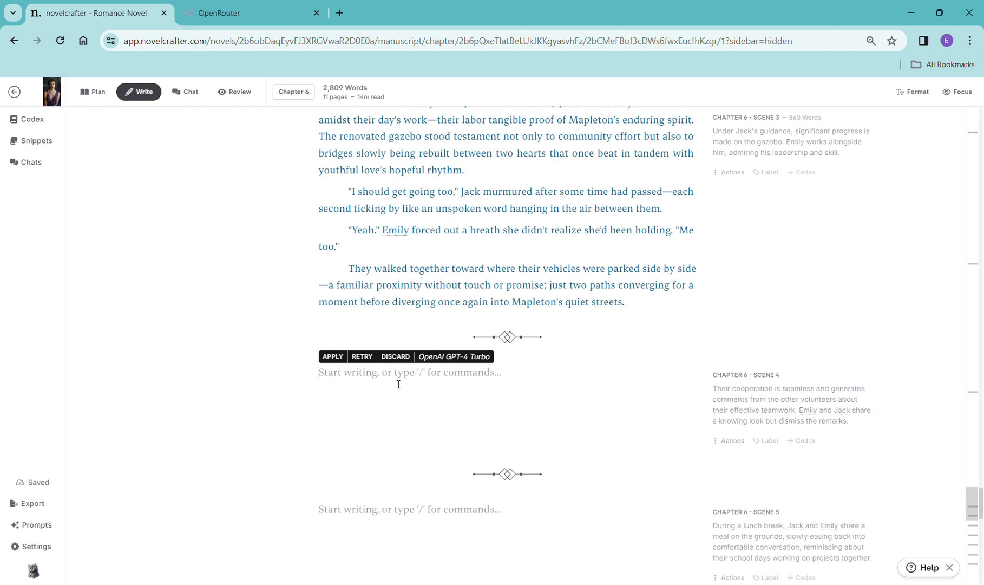
{"action": "type", "text": "/"}
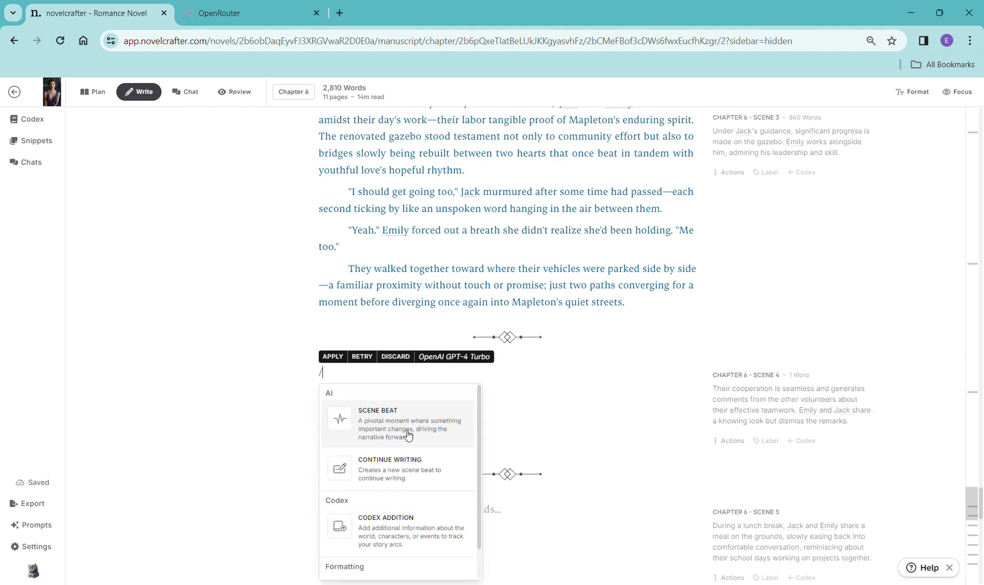
{"action": "left_click", "coordinate": [401, 464]}
{"action": "triple_click", "coordinate": [409, 389]}
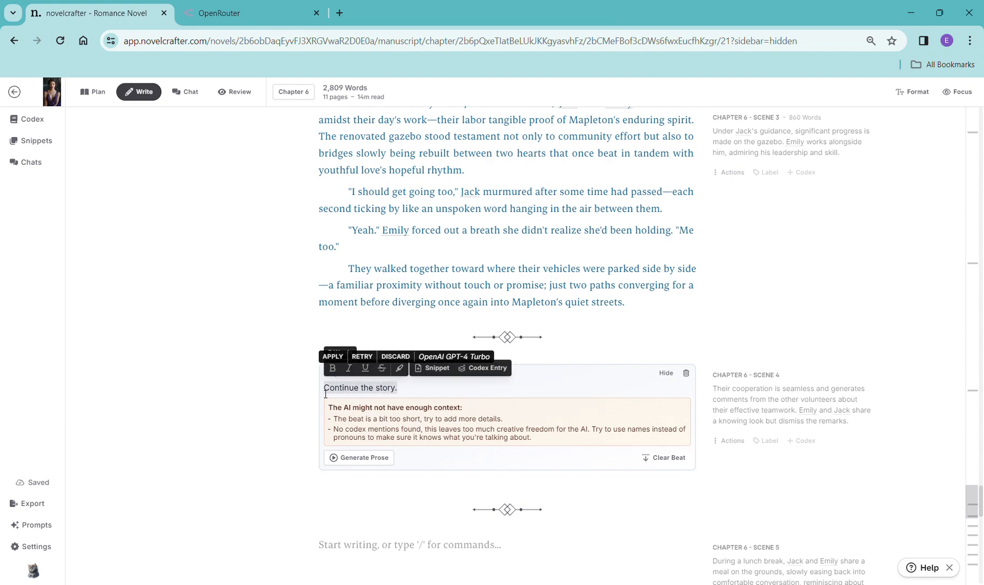
{"action": "type", "text": "Their cooperation is seamless and generates comments from the other volunteers about their effective teamwork. Emily and Jack share a knowing look but dismiss the remarks."}
{"action": "left_click", "coordinate": [363, 422]}
{"action": "mouse_move", "coordinate": [373, 437]}
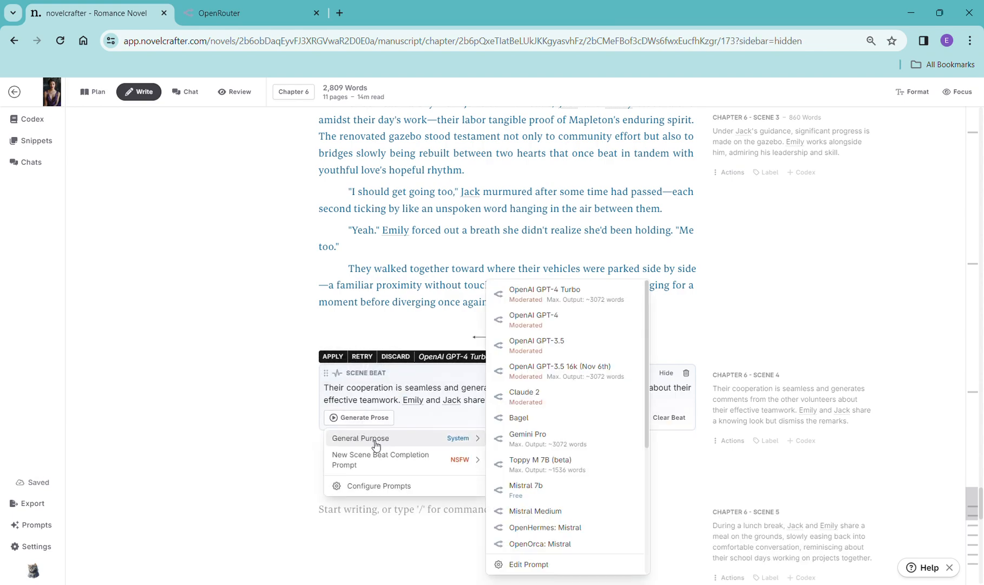
{"action": "left_click", "coordinate": [593, 306]}
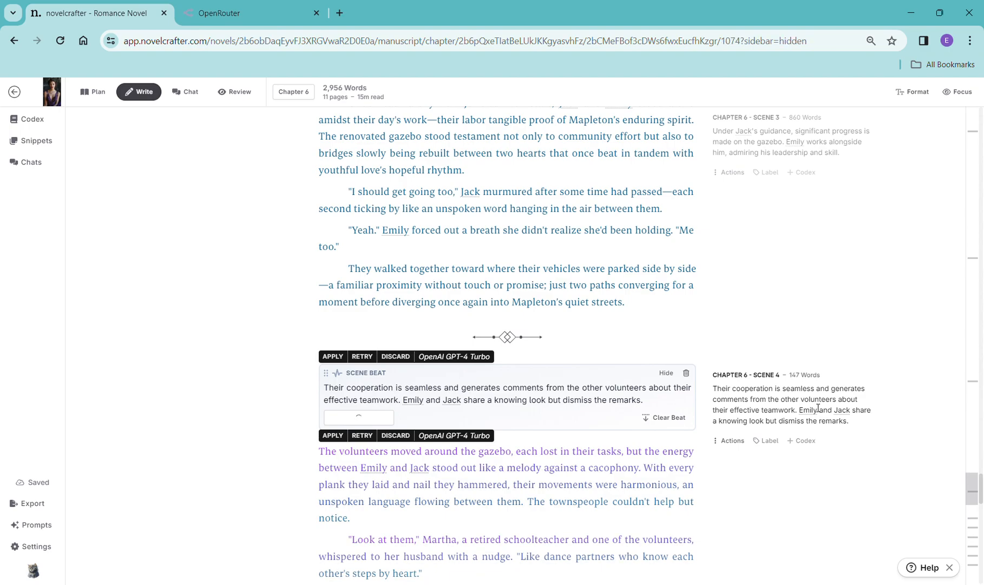
- Scroll through the generated Scene 4 prose
{"action": "scroll", "coordinate": [821, 465], "scroll_direction": "down", "scroll_amount": 8}
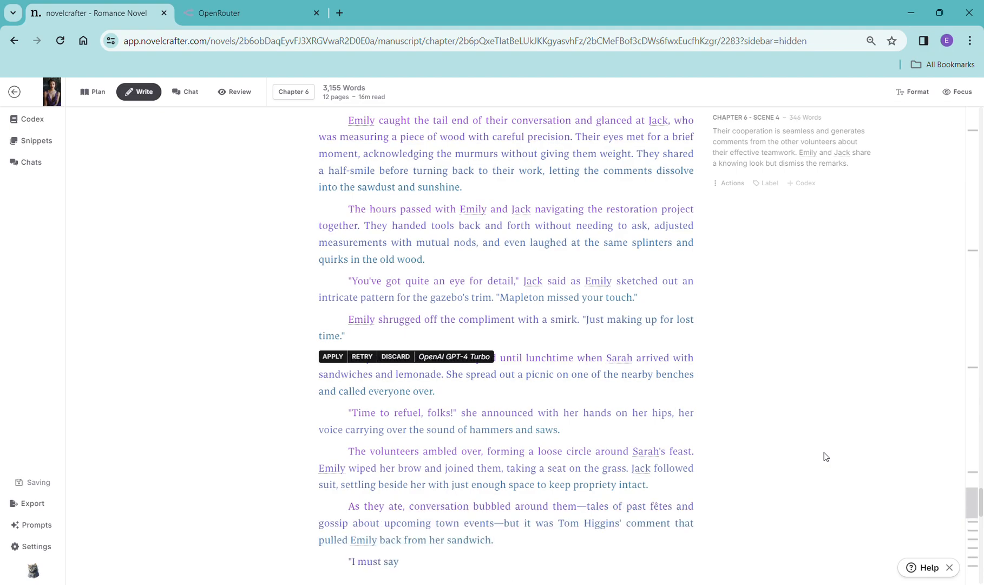
{"action": "scroll", "coordinate": [791, 422], "scroll_direction": "down", "scroll_amount": 5}
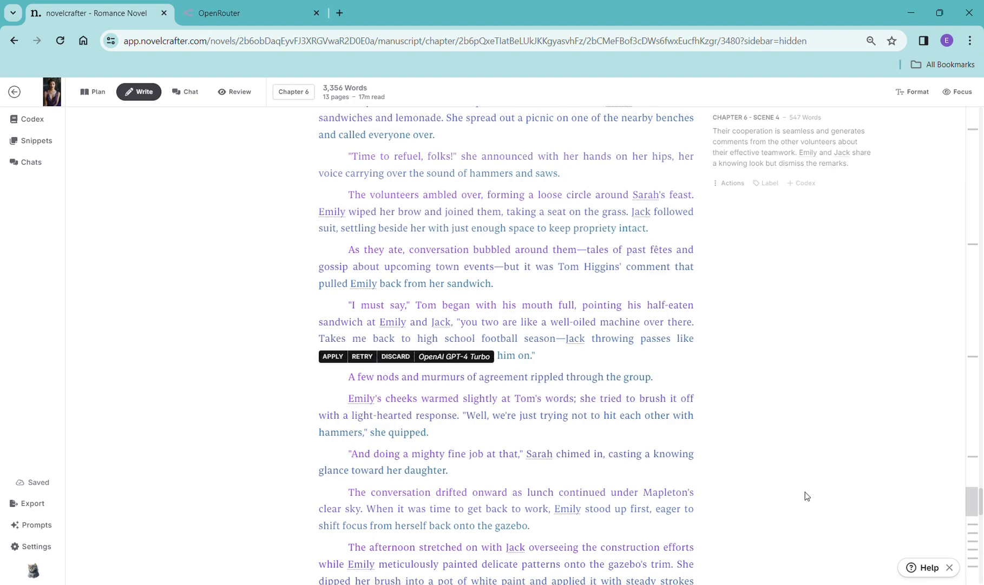
{"action": "scroll", "coordinate": [758, 473], "scroll_direction": "down", "scroll_amount": 6}
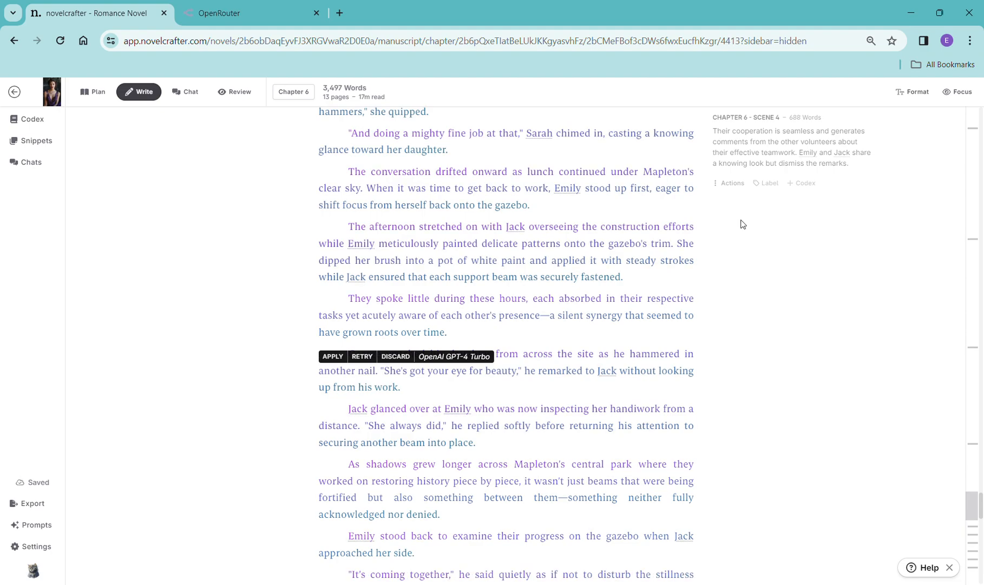
{"action": "scroll", "coordinate": [751, 406], "scroll_direction": "down", "scroll_amount": 6}
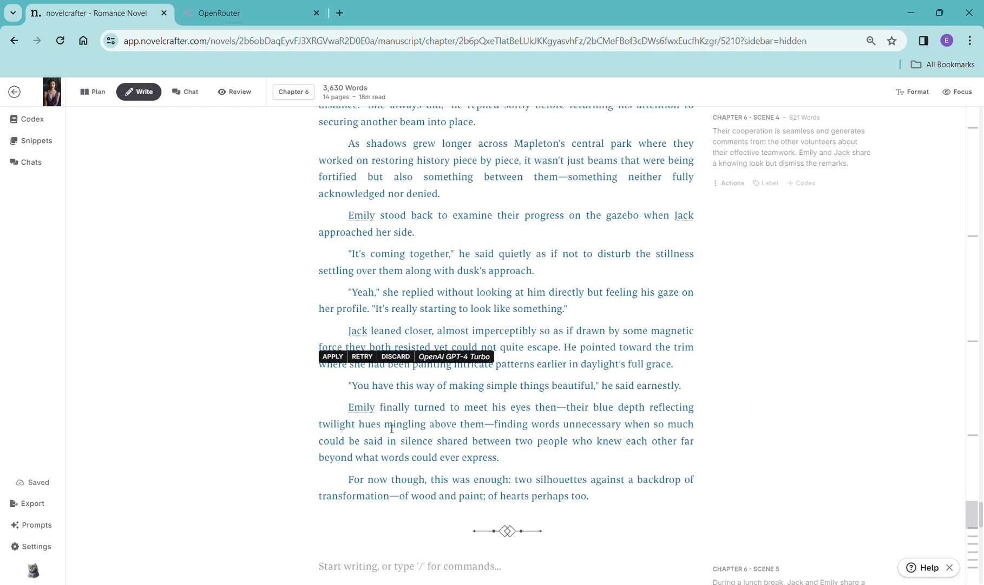
{"action": "left_click_drag", "start_coordinate": [367, 391], "coordinate": [685, 392]}
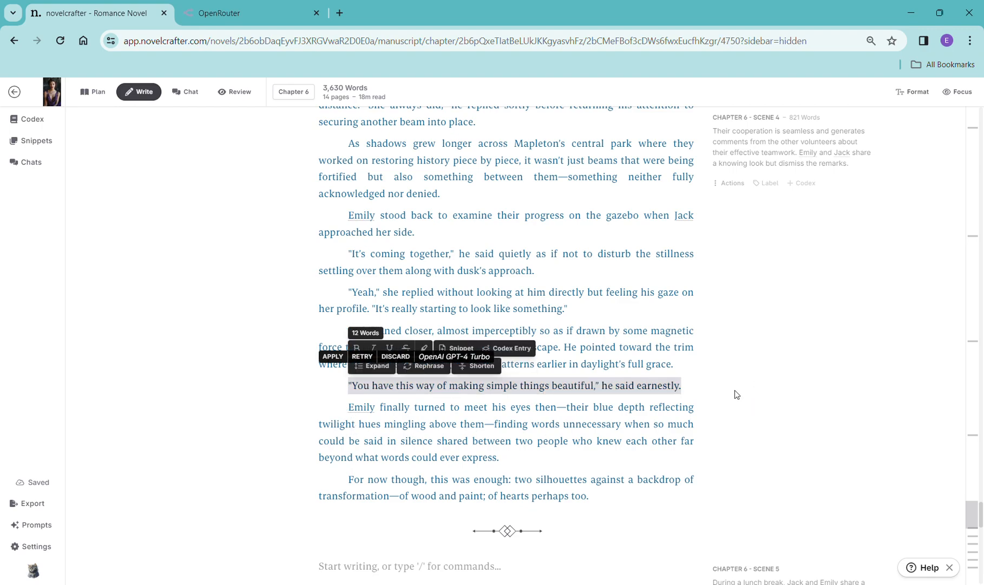
{"action": "left_click", "coordinate": [755, 452]}
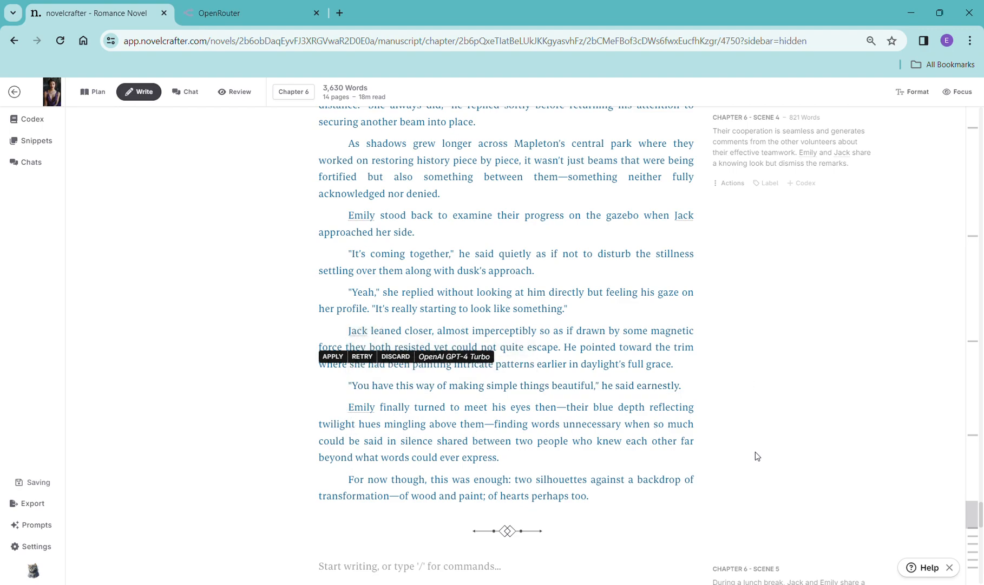
{"action": "scroll", "coordinate": [755, 452], "scroll_direction": "down", "scroll_amount": 5}
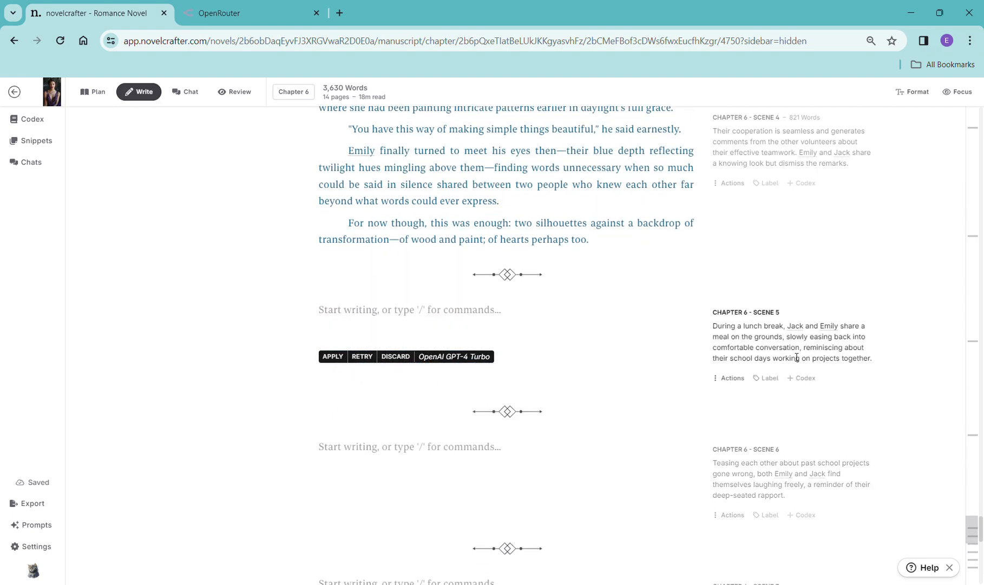
- Copy the Scene 5 synopsis into a new Scene 5 scene beat and generate prose with OpenAI GPT-4 Turbo
{"action": "left_click_drag", "start_coordinate": [880, 363], "coordinate": [708, 328]}
{"action": "key", "text": "ctrl+c"}
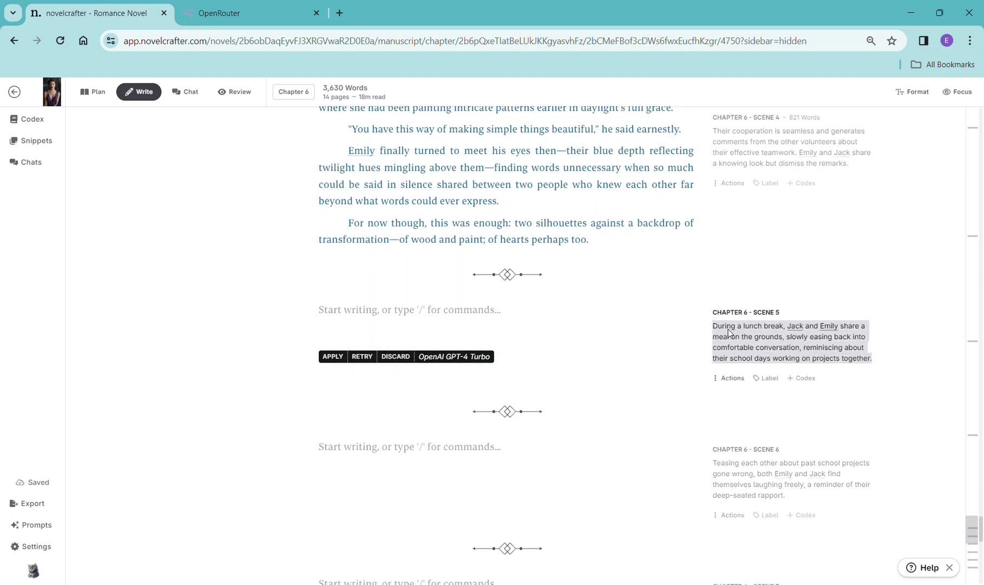
{"action": "left_click", "coordinate": [428, 313]}
{"action": "type", "text": "/"}
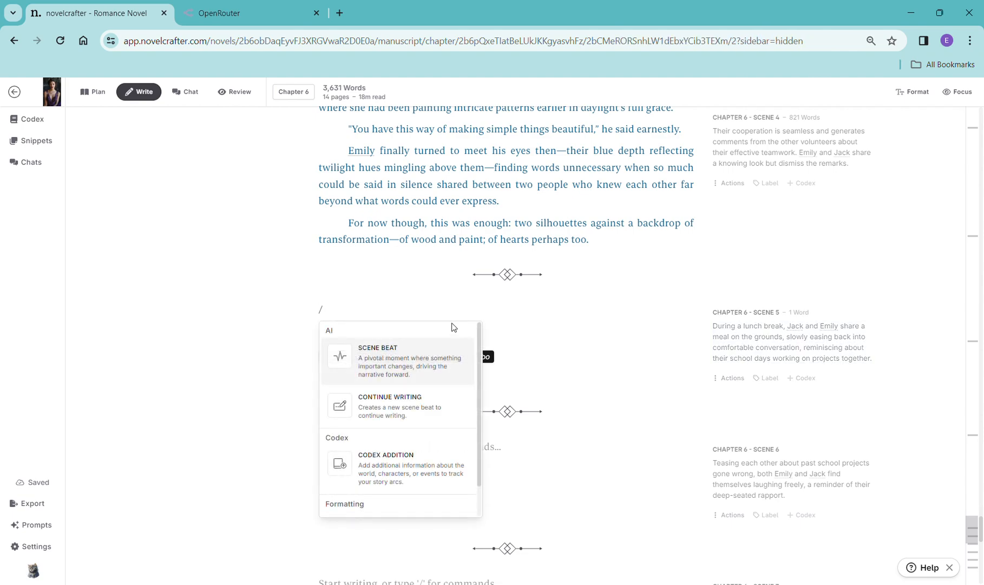
{"action": "left_click", "coordinate": [421, 353]}
{"action": "left_click", "coordinate": [686, 310]}
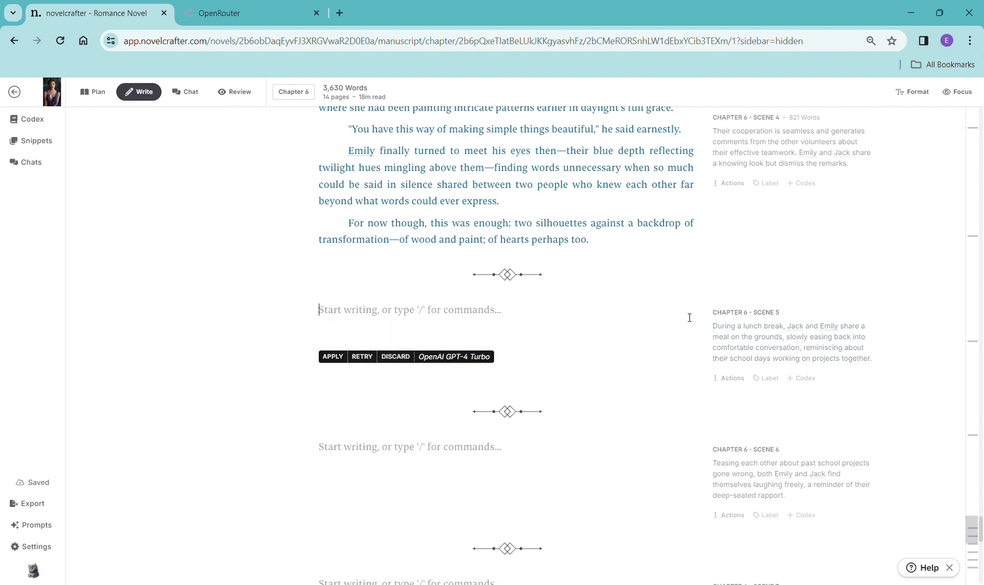
{"action": "type", "text": "/"}
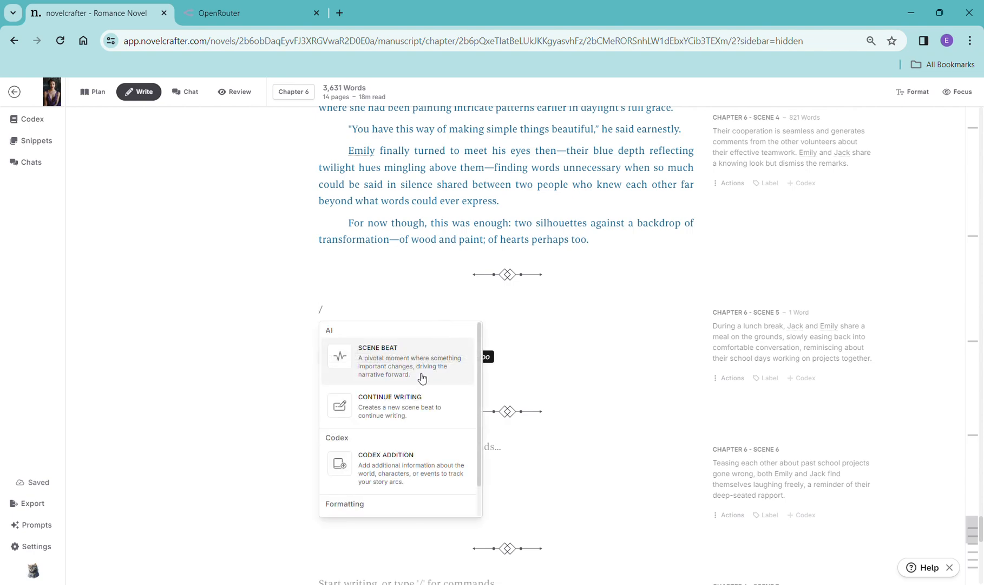
{"action": "left_click", "coordinate": [422, 377]}
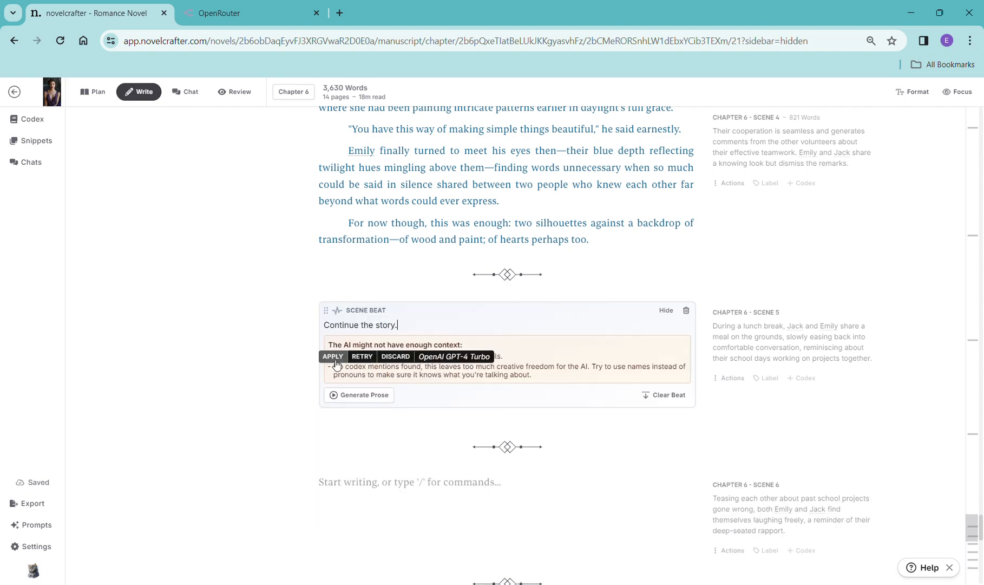
{"action": "left_click_drag", "start_coordinate": [408, 329], "coordinate": [309, 328]}
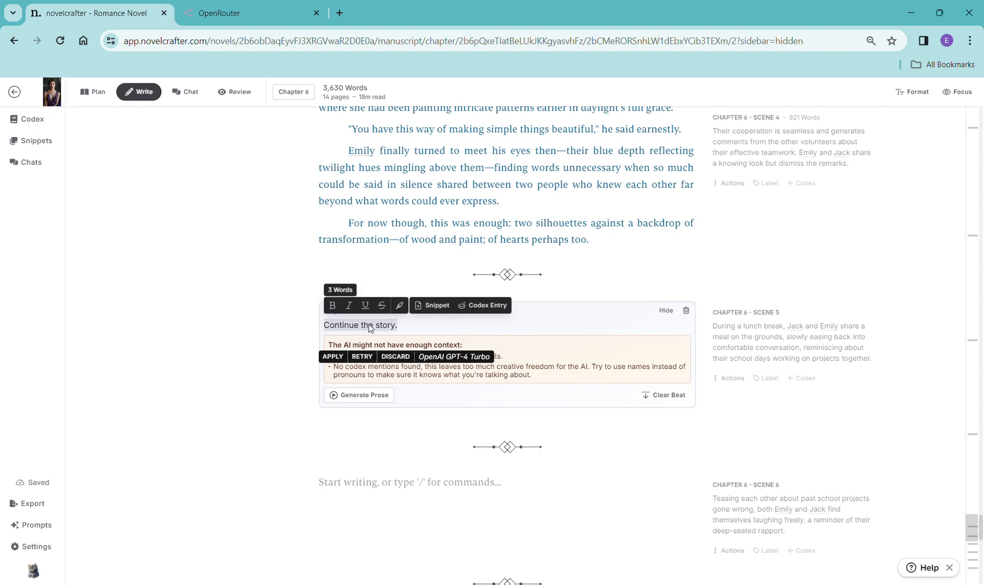
{"action": "key", "text": "ctrl+v"}
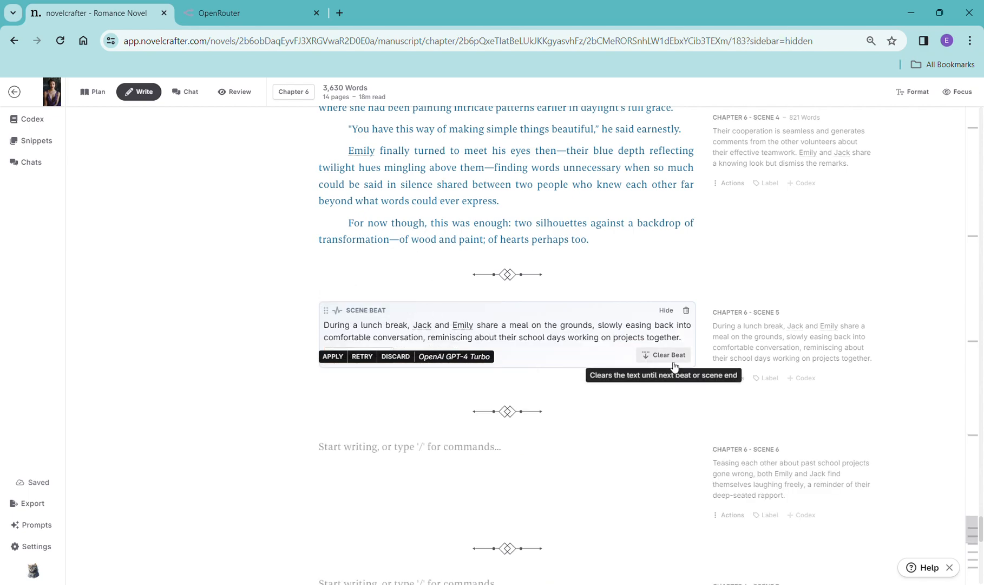
{"action": "scroll", "coordinate": [557, 336], "scroll_direction": "down", "scroll_amount": 1}
{"action": "left_click", "coordinate": [379, 289]}
{"action": "mouse_move", "coordinate": [387, 325]}
{"action": "left_click", "coordinate": [561, 293]}
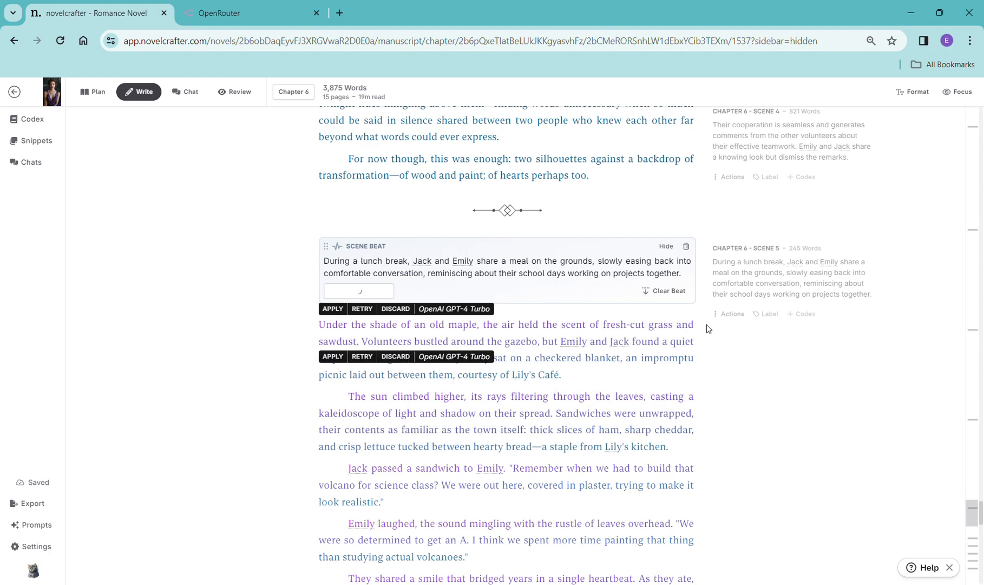
- Scroll through the generated Scene 5 prose
{"action": "scroll", "coordinate": [742, 390], "scroll_direction": "down", "scroll_amount": 5}
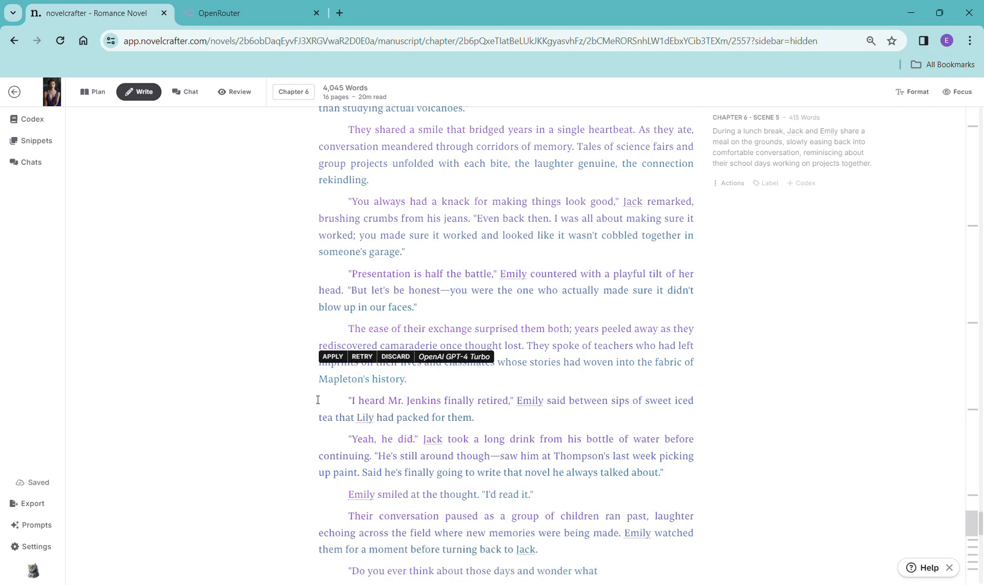
{"action": "scroll", "coordinate": [657, 400], "scroll_direction": "down", "scroll_amount": 5}
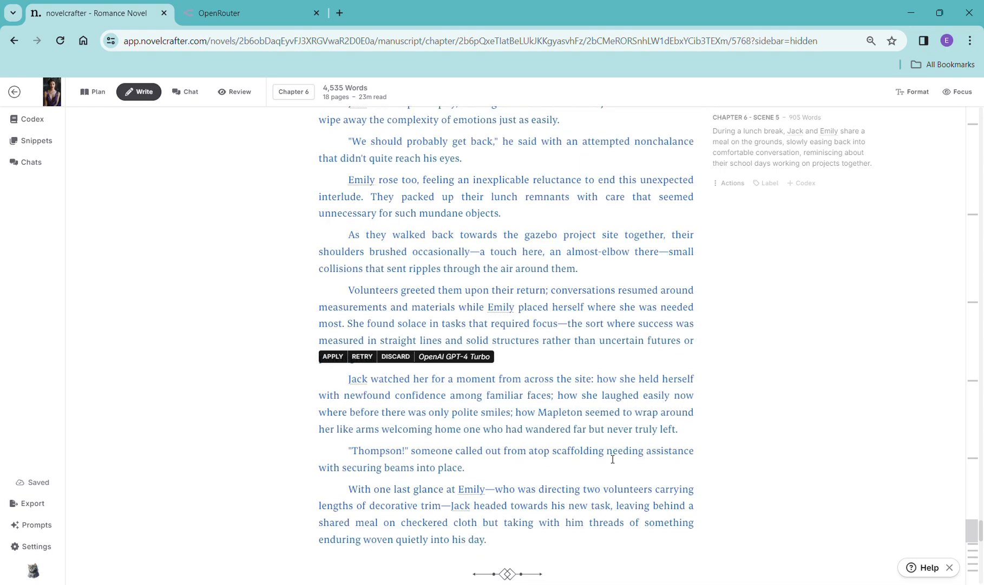
{"action": "scroll", "coordinate": [612, 459], "scroll_direction": "down", "scroll_amount": 4}
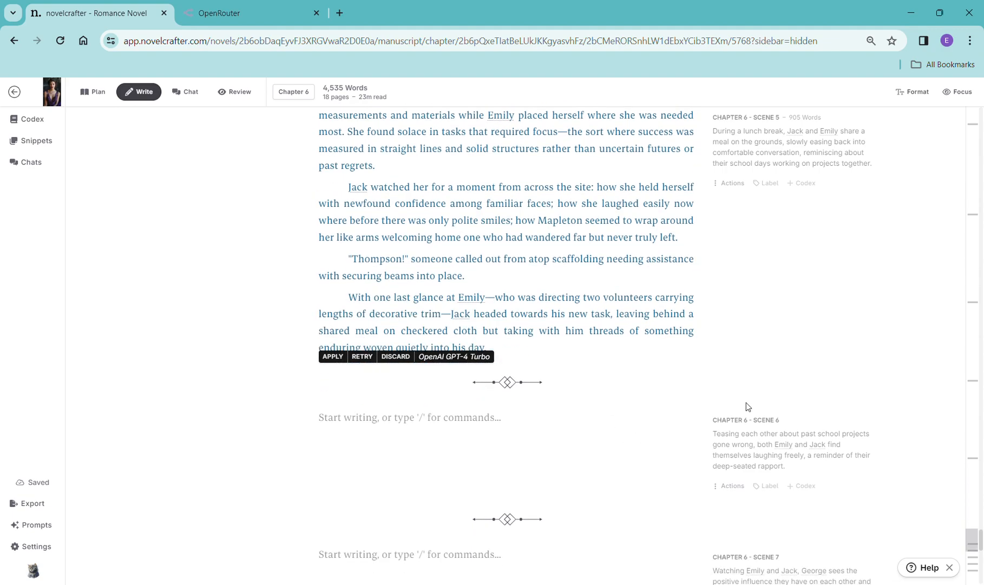
- Paste the Scene 5 synopsis over Scene 6's synopsis and into a new Scene 6 scene beat, generating prose with OpenAI GPT-4 Turbo
{"action": "left_click_drag", "start_coordinate": [808, 469], "coordinate": [711, 432]}
{"action": "key", "text": "ctrl+v"}
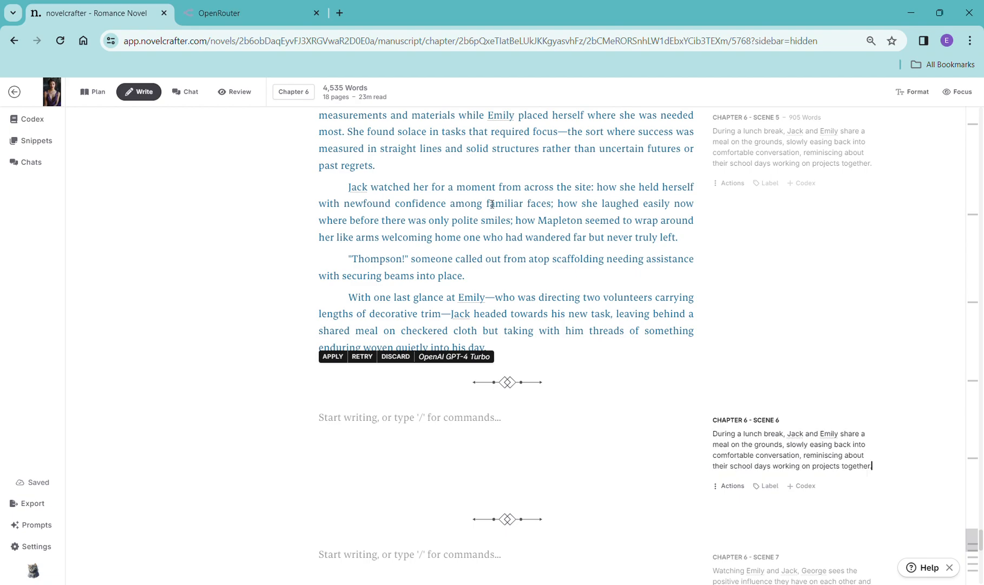
{"action": "left_click", "coordinate": [408, 431]}
{"action": "type", "text": "/"}
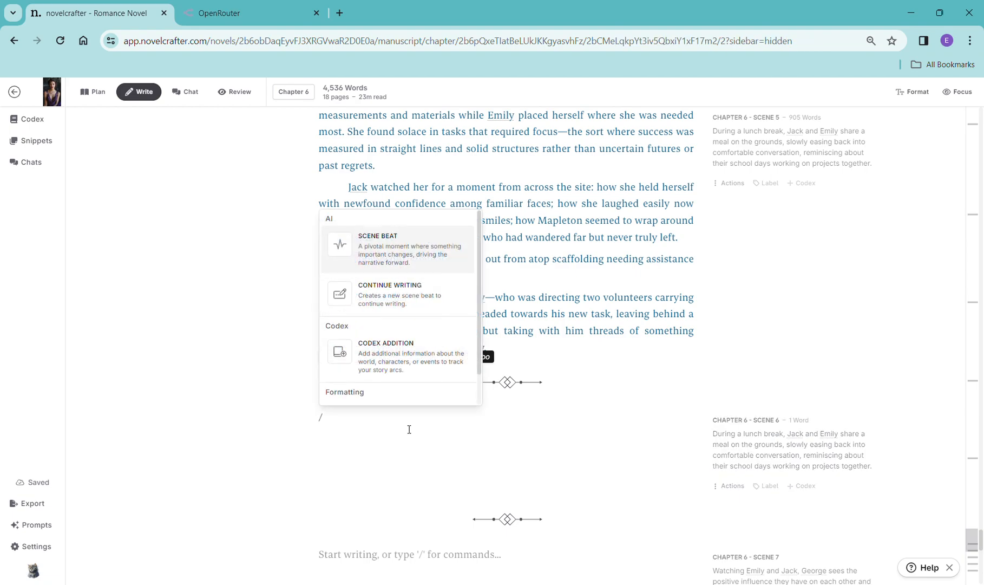
{"action": "left_click", "coordinate": [422, 306]}
{"action": "left_click_drag", "start_coordinate": [403, 433], "coordinate": [333, 440]}
{"action": "key", "text": "ctrl+v"}
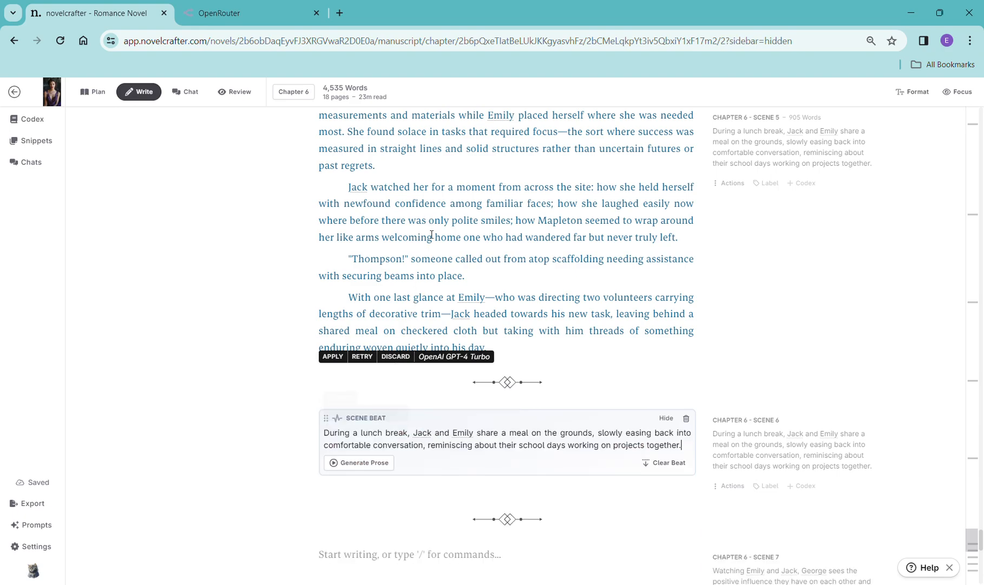
{"action": "left_click", "coordinate": [373, 462]}
{"action": "mouse_move", "coordinate": [392, 483]}
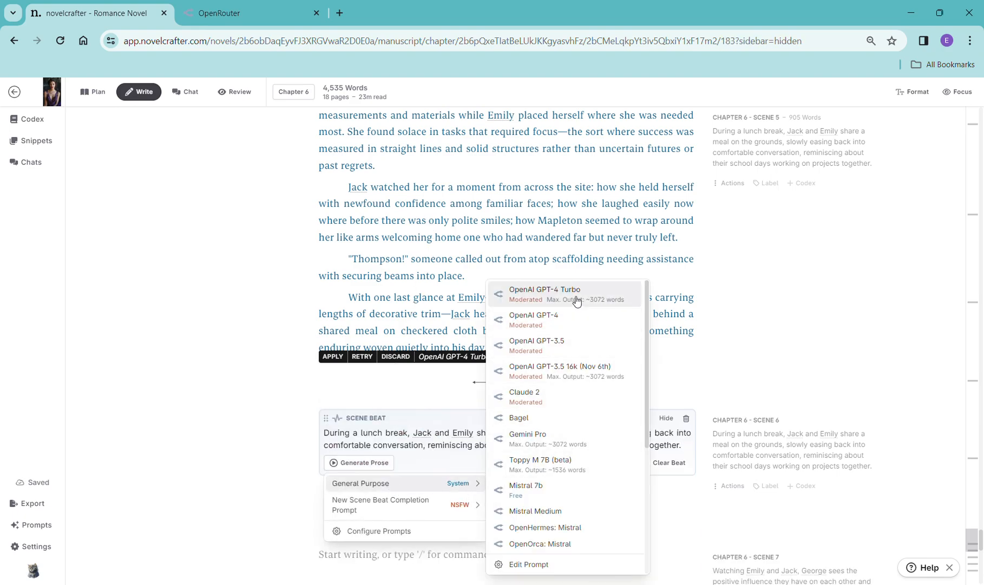
{"action": "left_click", "coordinate": [585, 317]}
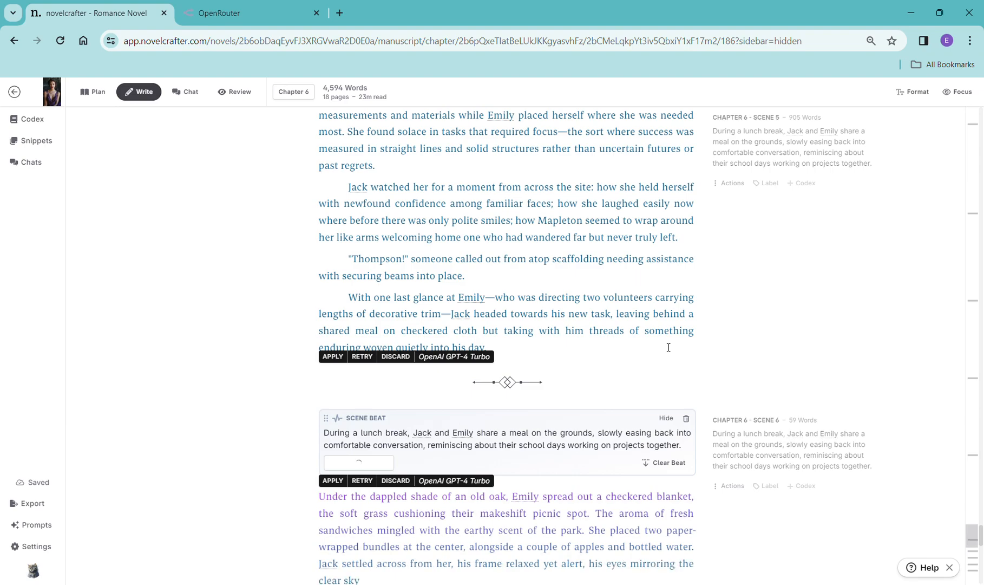
- Scroll through the generated Scene 6 prose
{"action": "scroll", "coordinate": [617, 401], "scroll_direction": "down", "scroll_amount": 6}
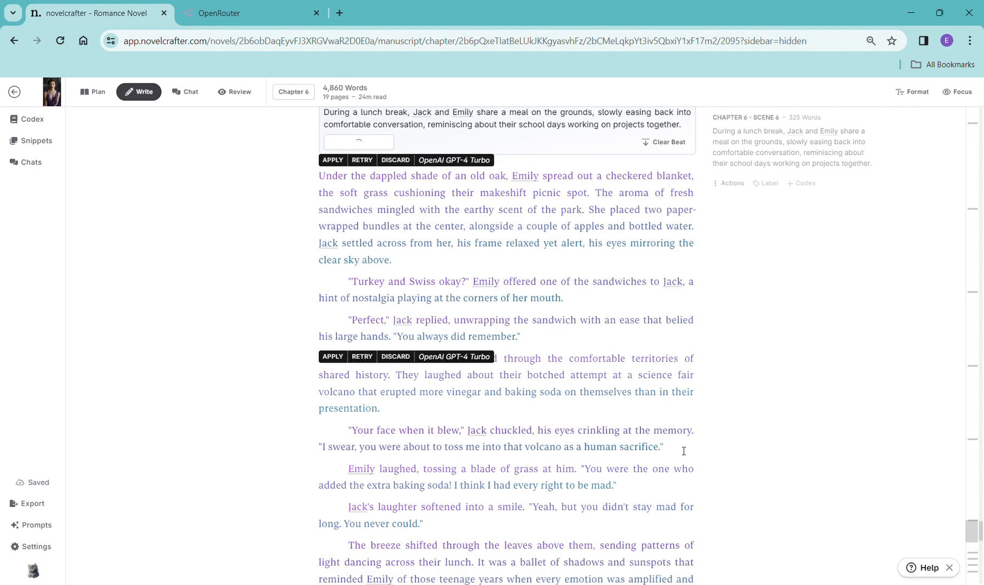
{"action": "scroll", "coordinate": [685, 452], "scroll_direction": "up", "scroll_amount": 1}
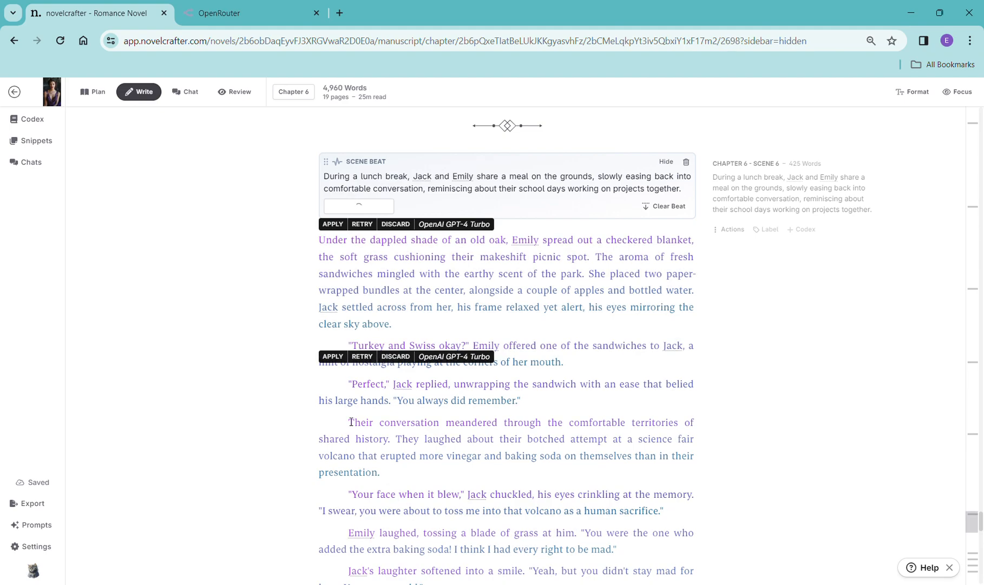
{"action": "left_click_drag", "start_coordinate": [351, 422], "coordinate": [393, 471]}
{"action": "left_click", "coordinate": [398, 476]}
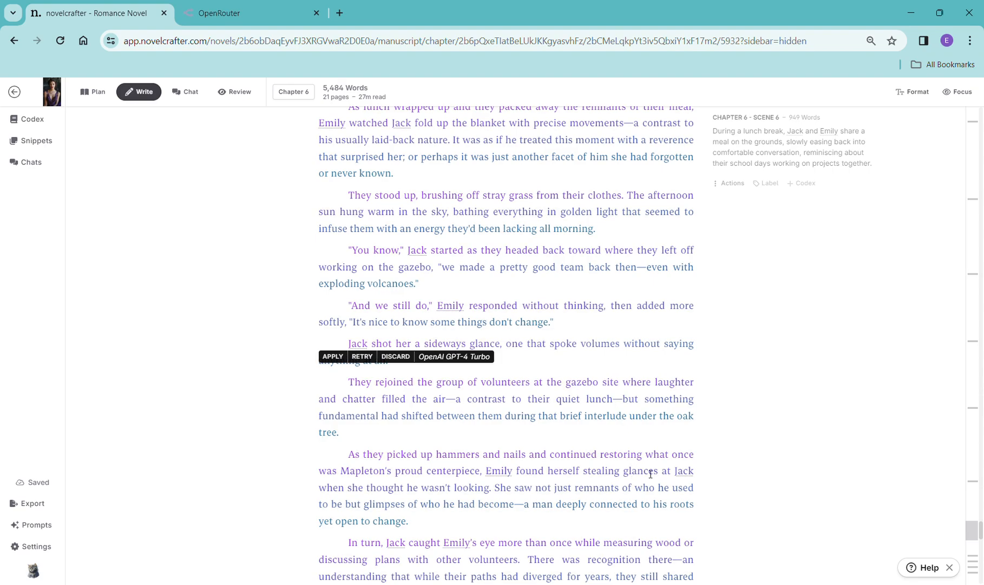
{"action": "scroll", "coordinate": [743, 461], "scroll_direction": "down", "scroll_amount": 10}
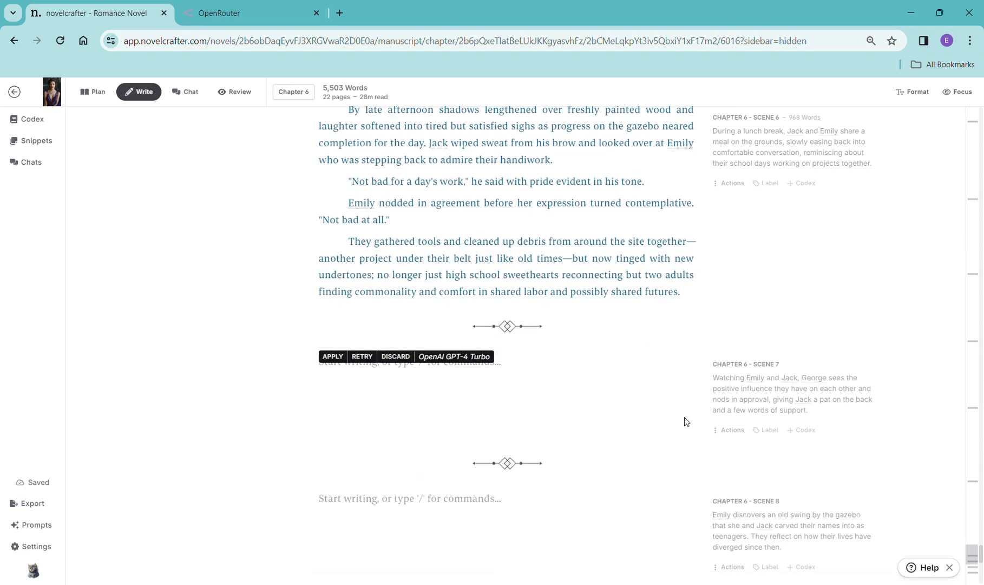
{"action": "scroll", "coordinate": [687, 419], "scroll_direction": "up", "scroll_amount": 1}
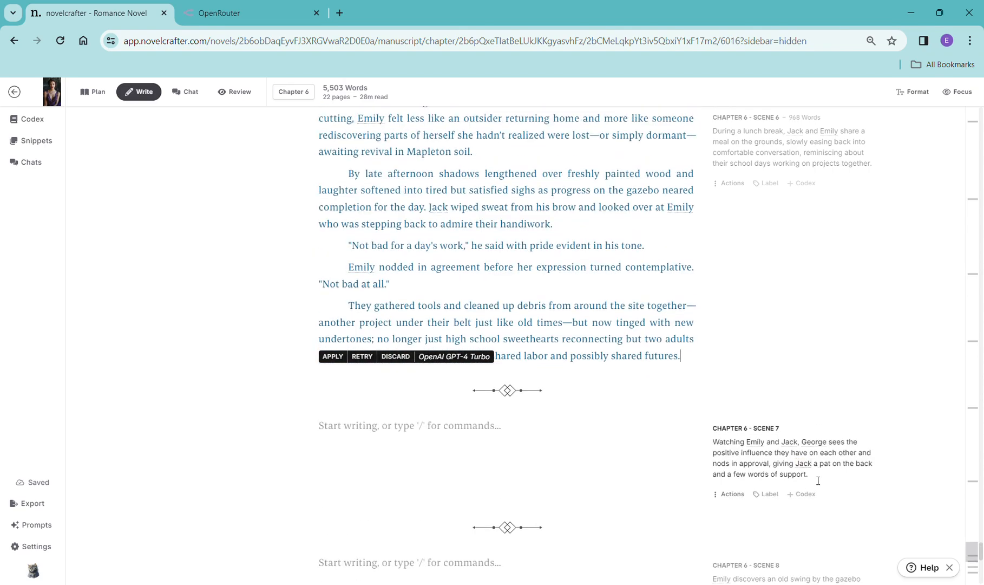
- Copy the Scene 7 synopsis into a new Scene 7 scene beat and generate prose with OpenAI GPT-4 Turbo
{"action": "left_click_drag", "start_coordinate": [818, 480], "coordinate": [706, 448]}
{"action": "key", "text": "ctrl+c"}
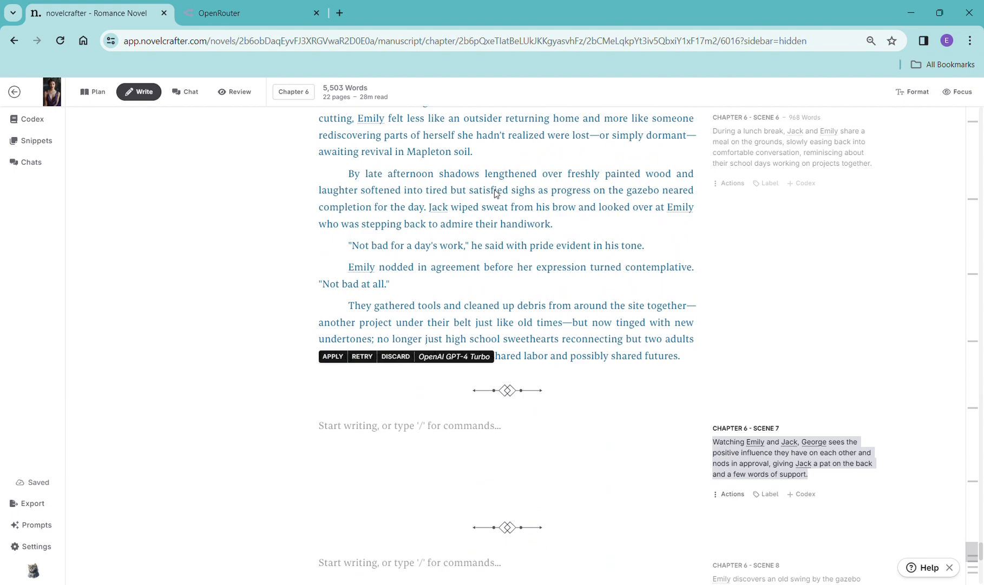
{"action": "left_click", "coordinate": [372, 427]}
{"action": "type", "text": "/"}
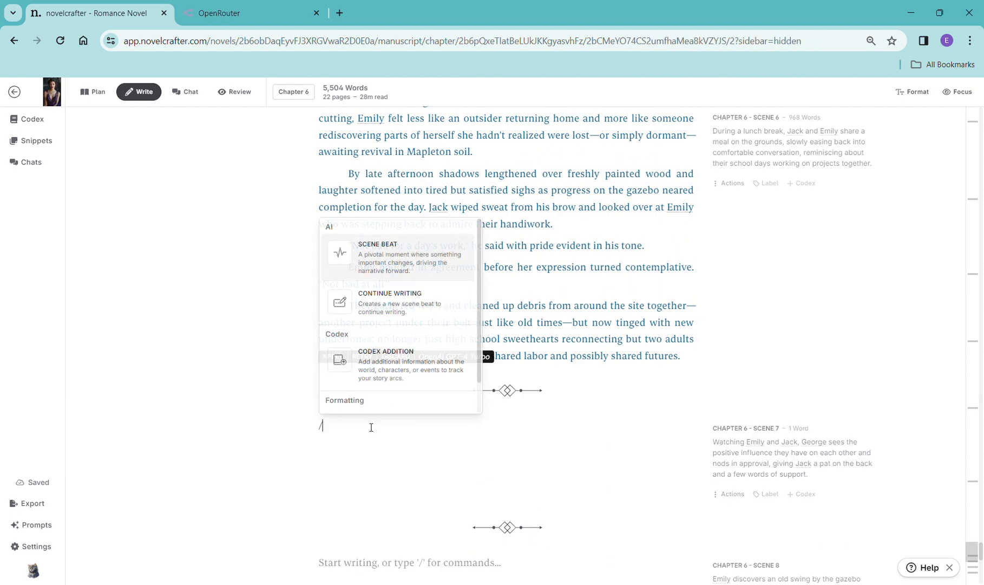
{"action": "left_click", "coordinate": [391, 313]}
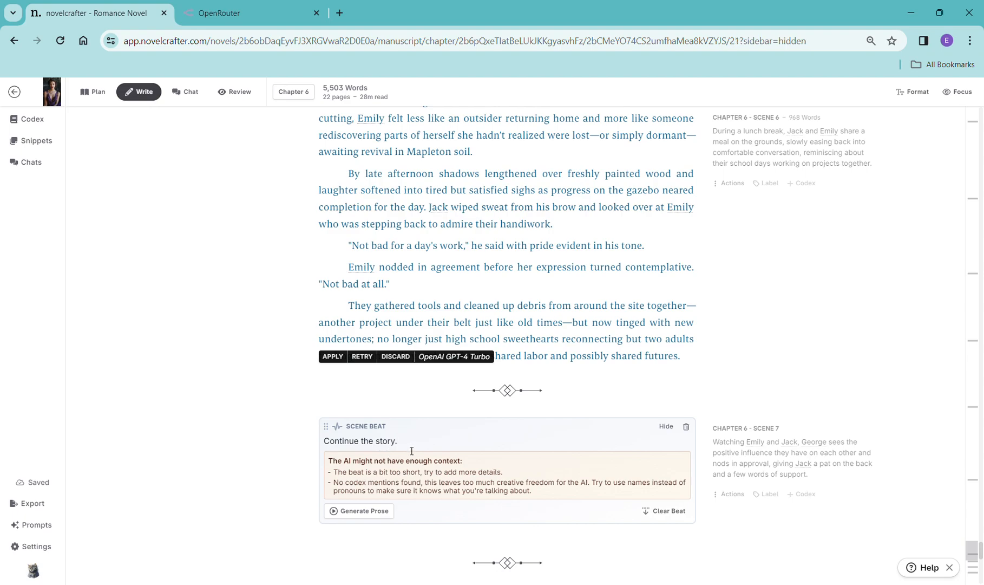
{"action": "left_click_drag", "start_coordinate": [399, 441], "coordinate": [325, 450]}
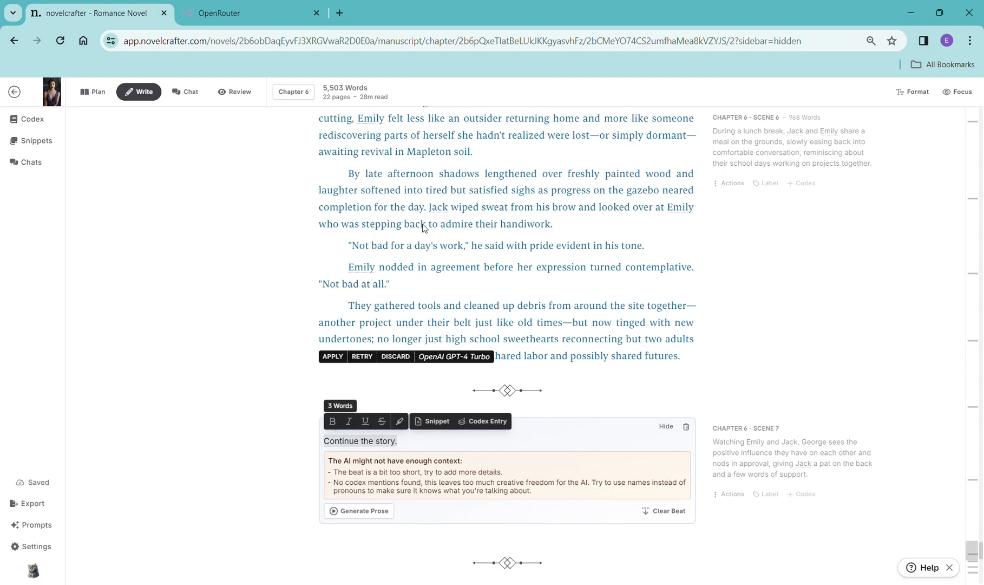
{"action": "key", "text": "ctrl+v"}
{"action": "left_click", "coordinate": [374, 471]}
{"action": "mouse_move", "coordinate": [389, 491]}
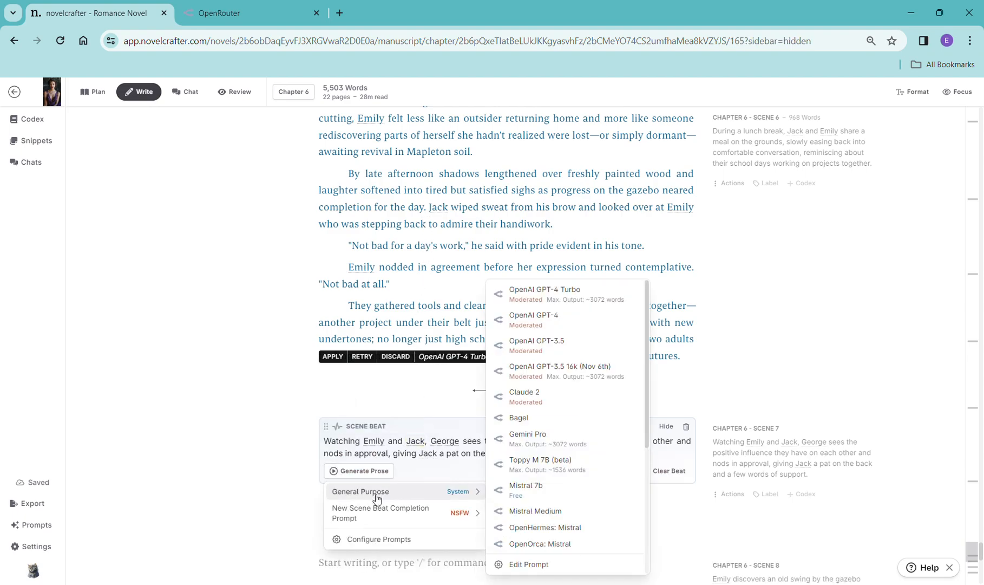
{"action": "left_click", "coordinate": [593, 297]}
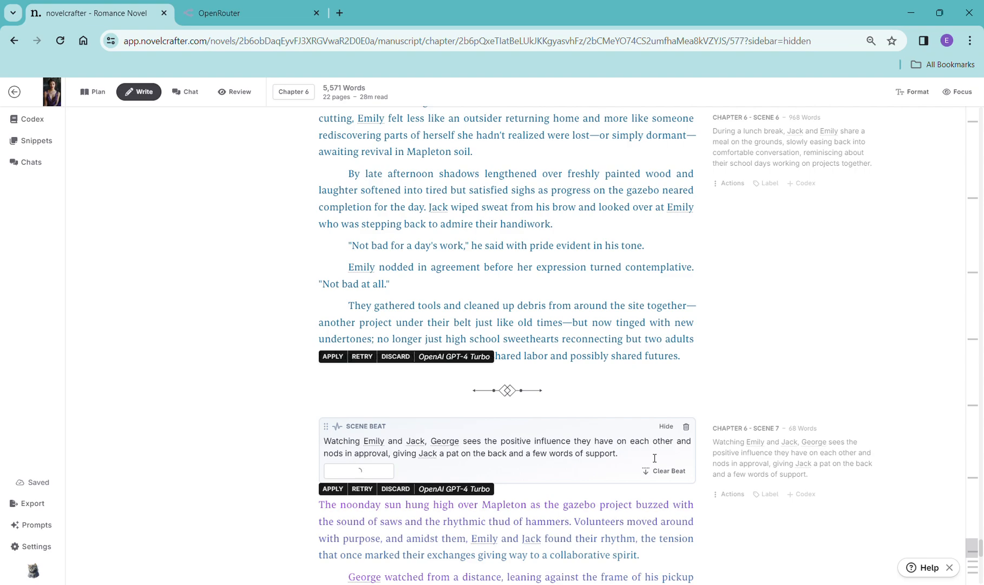
- Scroll through the generated Scene 7 prose
{"action": "scroll", "coordinate": [759, 439], "scroll_direction": "down", "scroll_amount": 7}
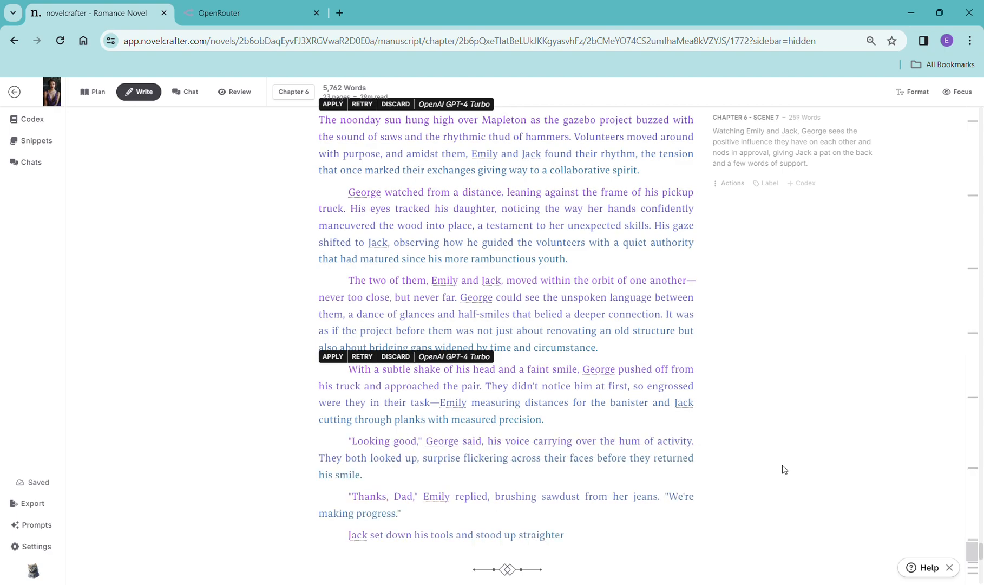
{"action": "scroll", "coordinate": [767, 429], "scroll_direction": "down", "scroll_amount": 2}
{"action": "scroll", "coordinate": [767, 433], "scroll_direction": "down", "scroll_amount": 4}
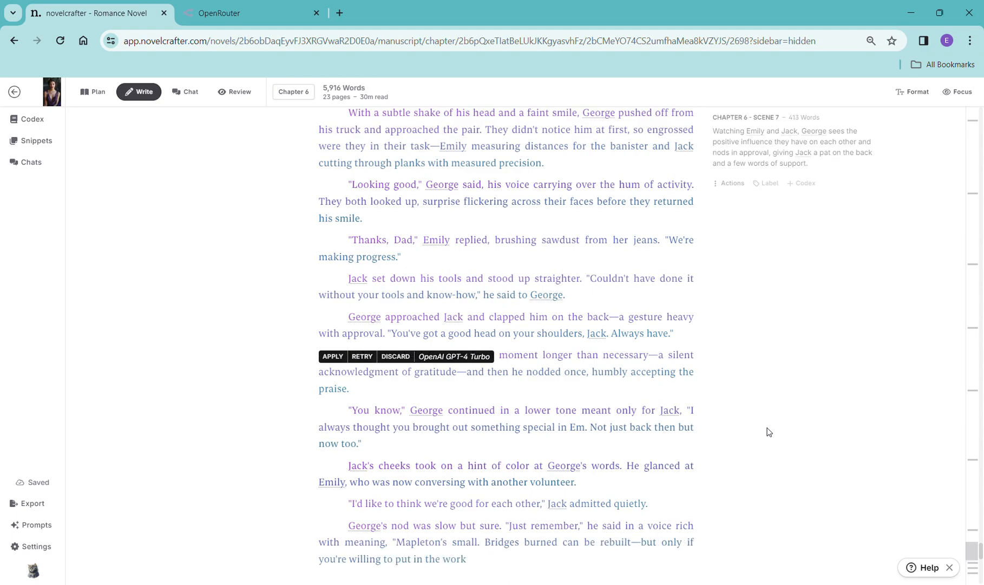
{"action": "scroll", "coordinate": [744, 460], "scroll_direction": "down", "scroll_amount": 7}
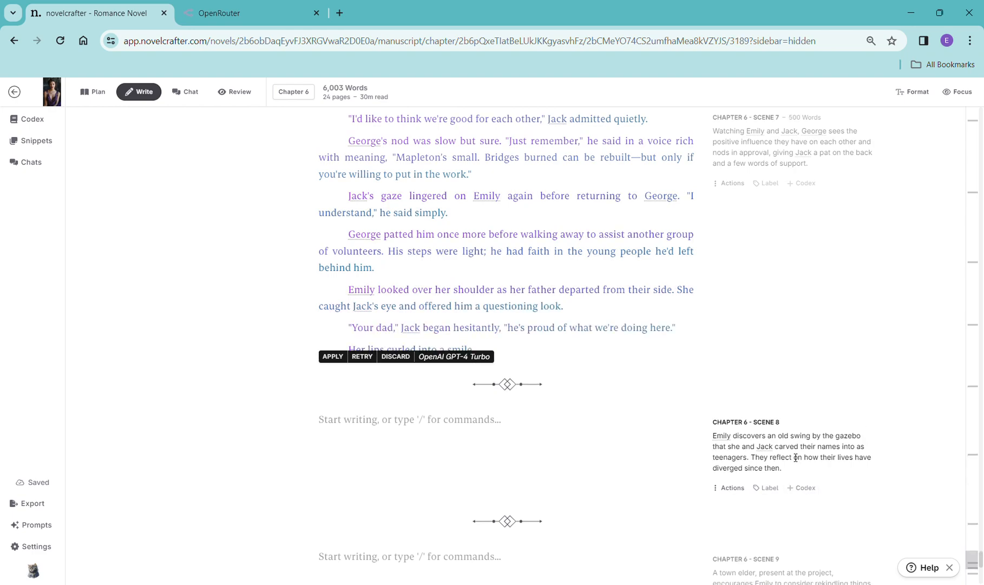
{"action": "scroll", "coordinate": [783, 490], "scroll_direction": "down", "scroll_amount": 2}
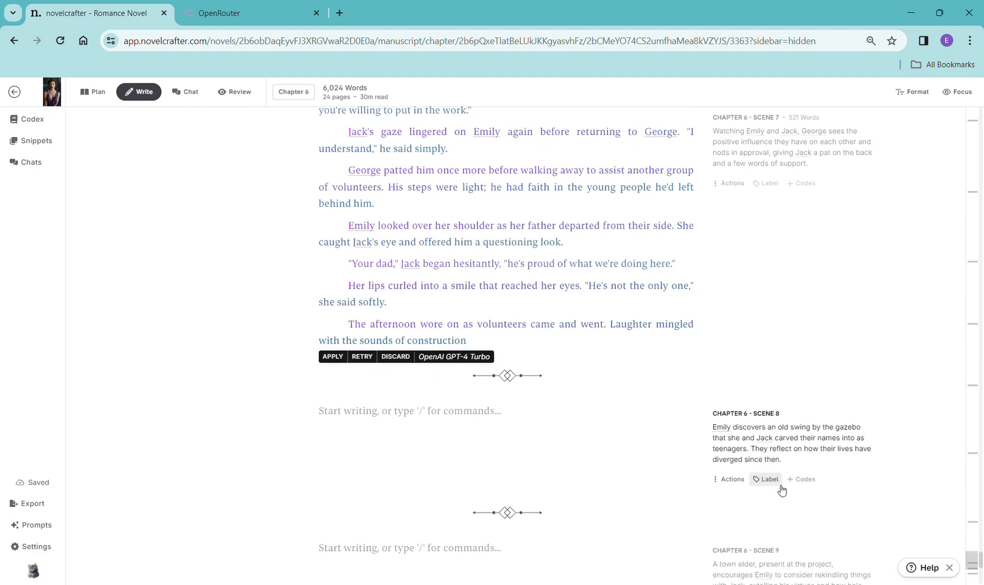
{"action": "scroll", "coordinate": [794, 418], "scroll_direction": "down", "scroll_amount": 1}
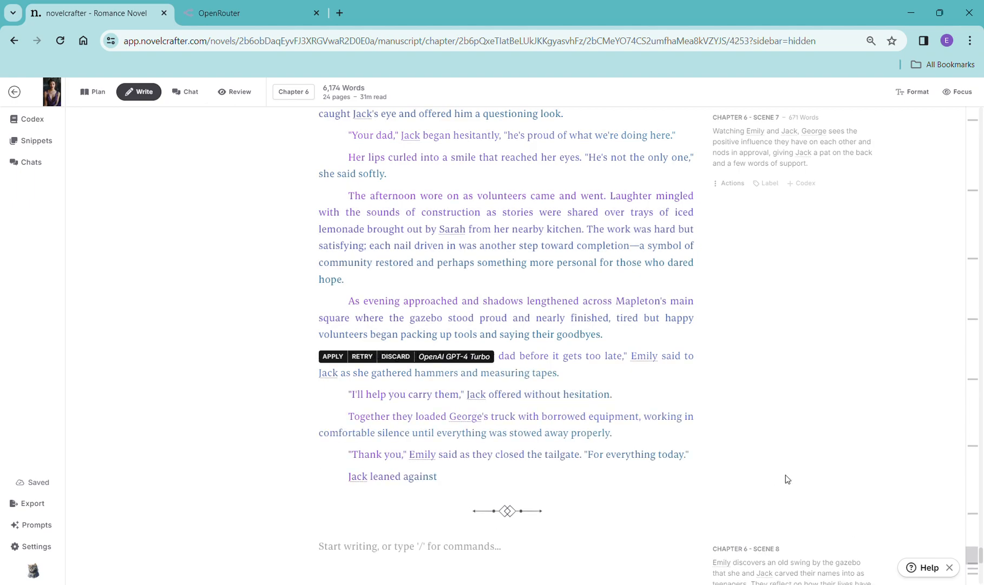
{"action": "scroll", "coordinate": [791, 479], "scroll_direction": "down", "scroll_amount": 2}
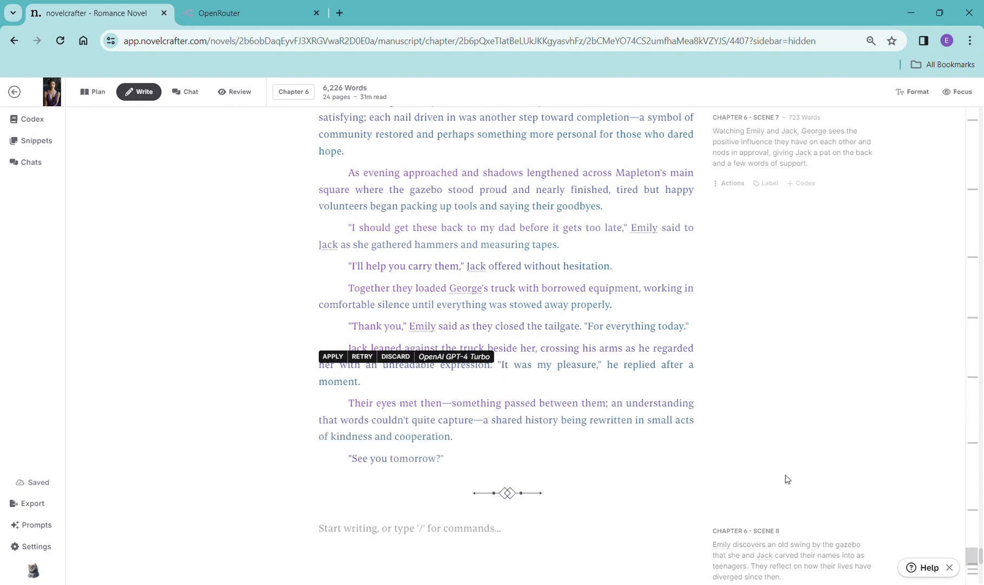
{"action": "scroll", "coordinate": [788, 478], "scroll_direction": "down", "scroll_amount": 2}
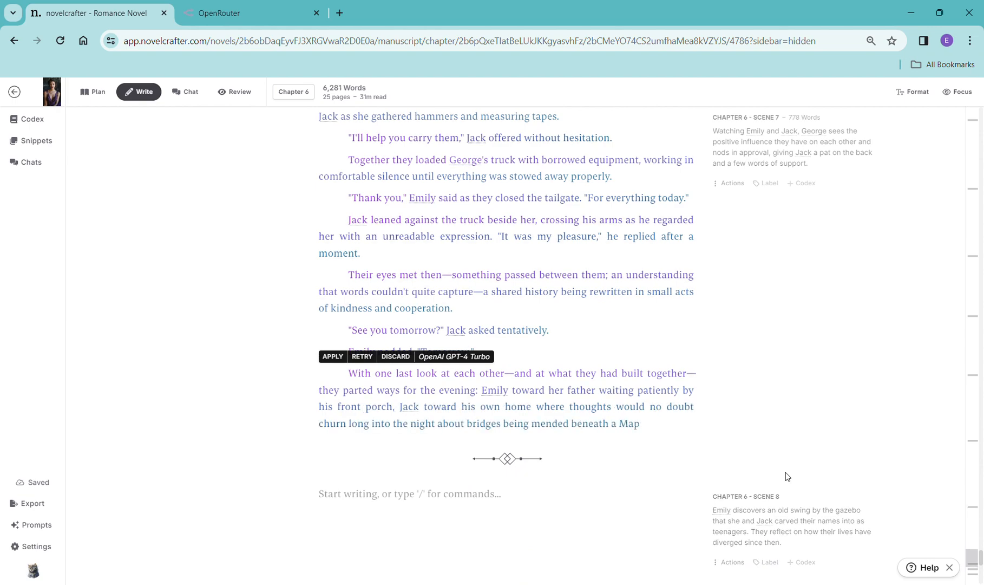
{"action": "scroll", "coordinate": [787, 472], "scroll_direction": "down", "scroll_amount": 1}
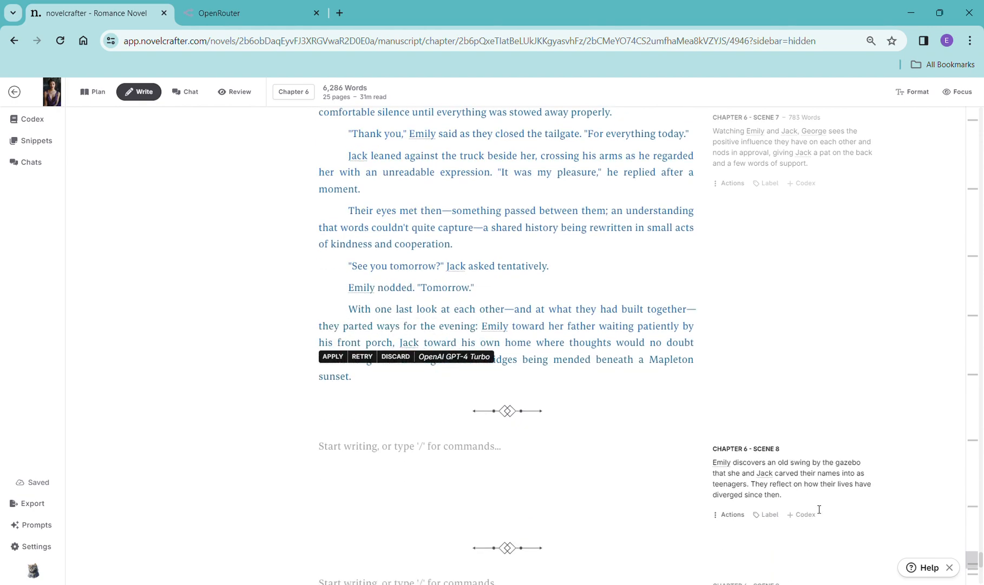
- Copy the Scene 8 synopsis into a new Scene 8 scene beat and generate prose with OpenAI GPT-4 Turbo
{"action": "left_click_drag", "start_coordinate": [801, 505], "coordinate": [712, 464]}
{"action": "key", "text": "ctrl+c"}
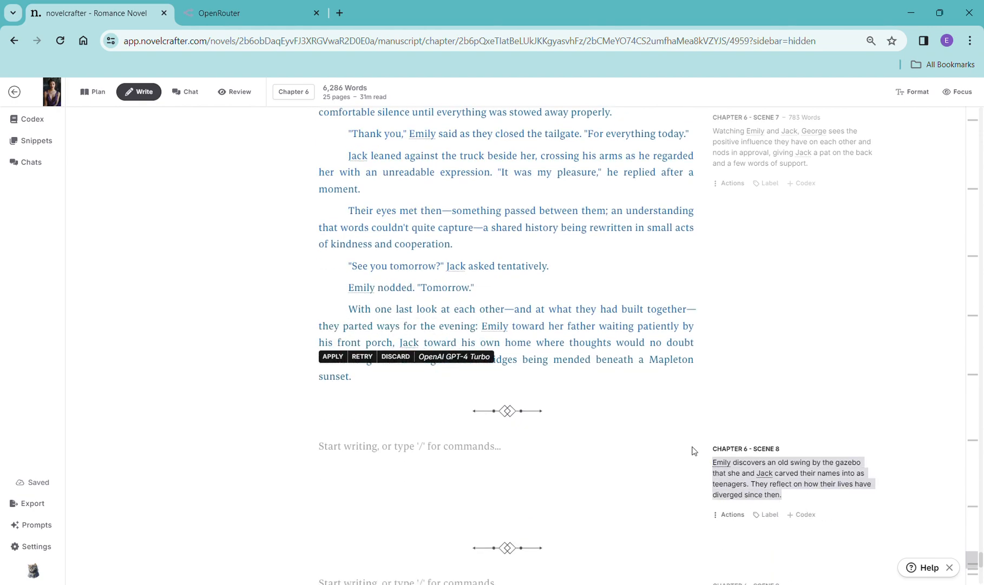
{"action": "left_click", "coordinate": [356, 447]}
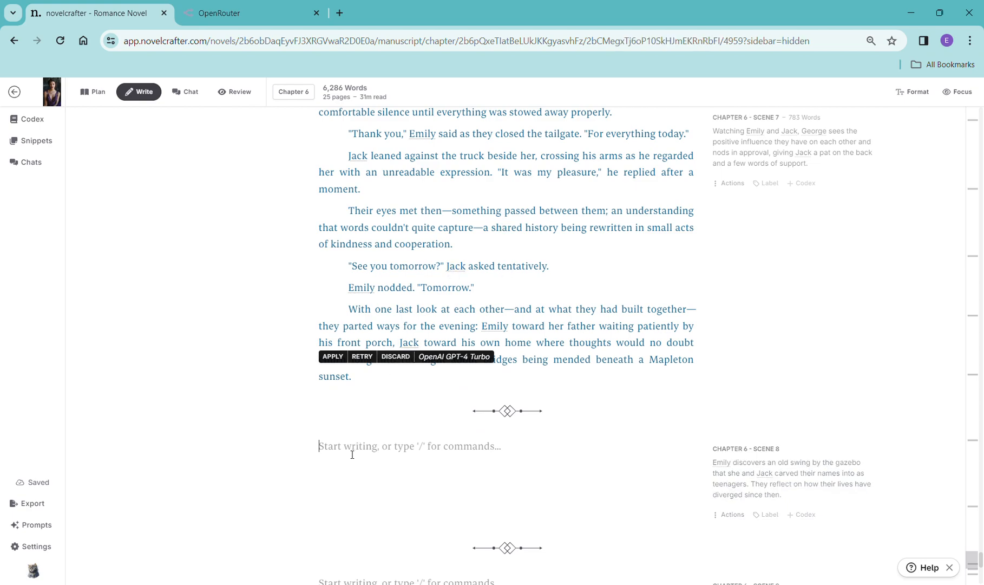
{"action": "type", "text": "/"}
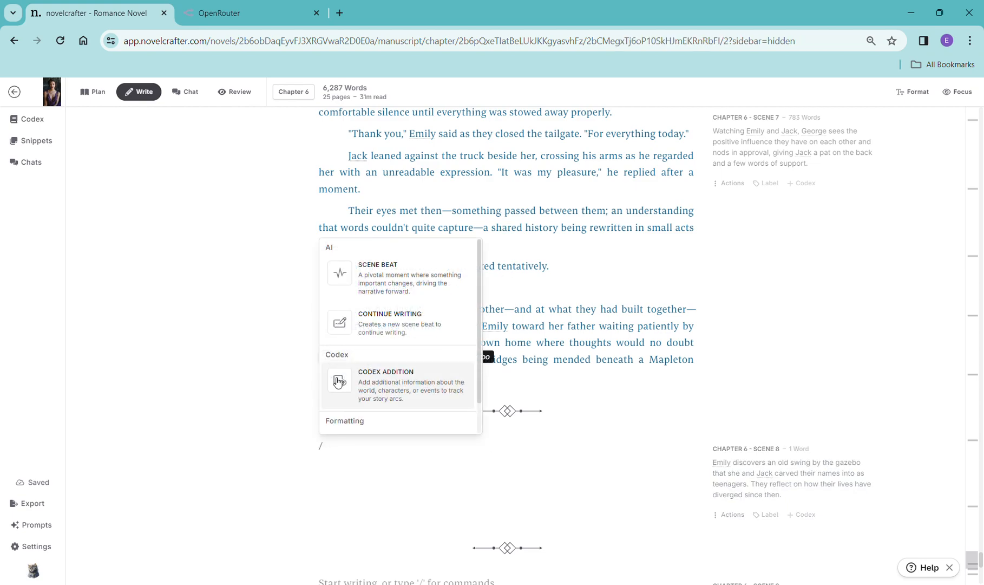
{"action": "left_click", "coordinate": [407, 325]}
{"action": "left_click_drag", "start_coordinate": [402, 468], "coordinate": [324, 466]}
{"action": "key", "text": "ctrl+v"}
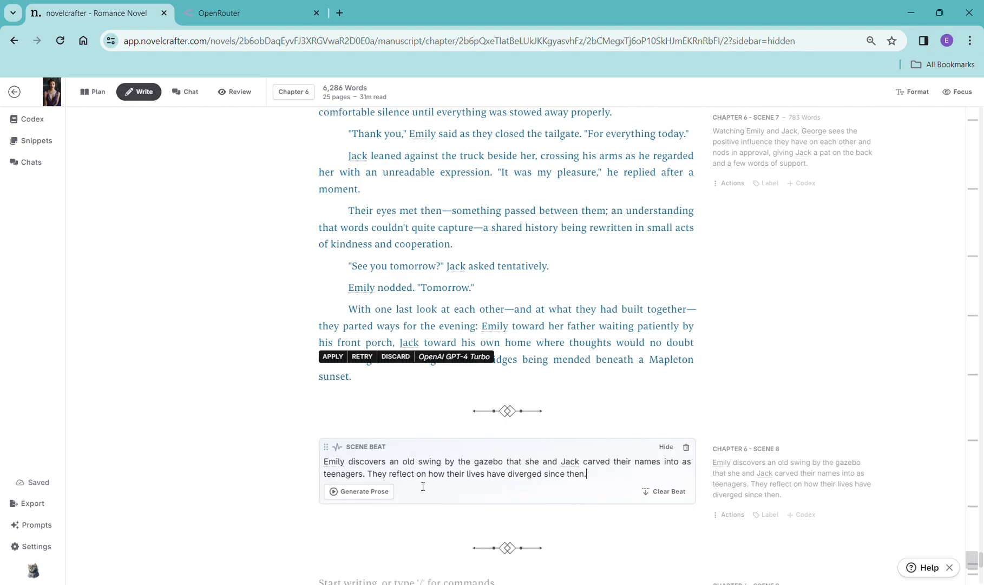
{"action": "mouse_move", "coordinate": [352, 511]}
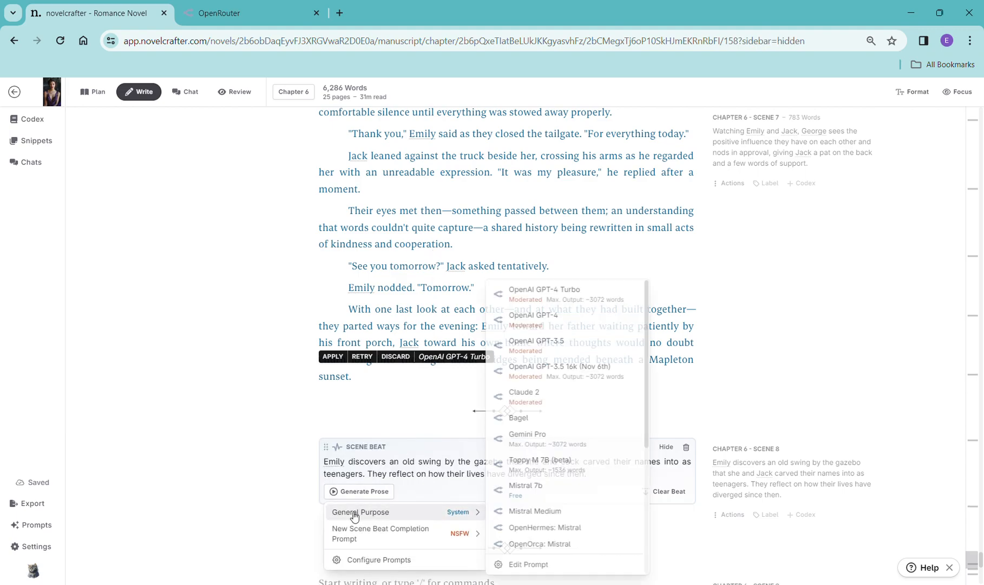
{"action": "left_click", "coordinate": [576, 296]}
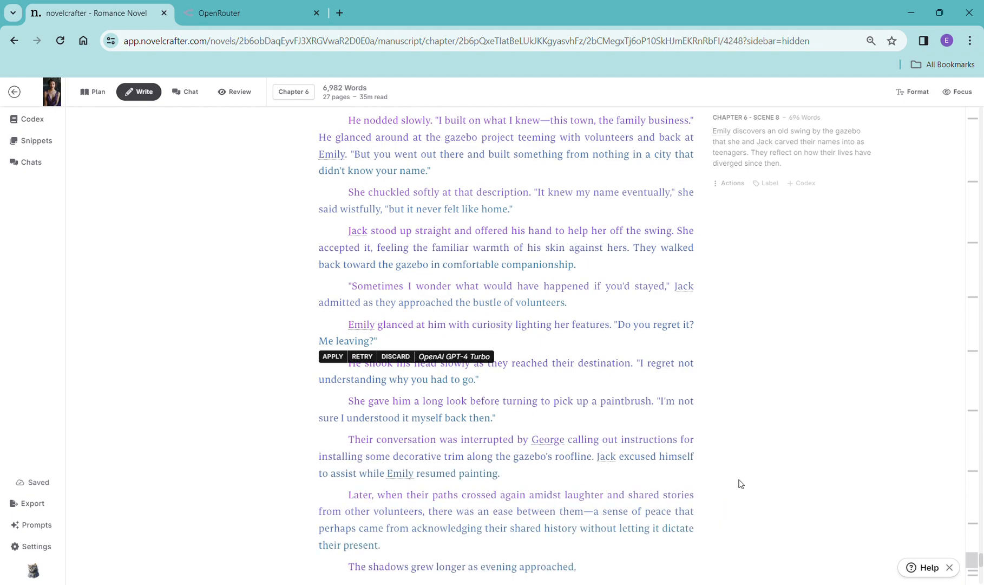
- Scroll through the generated Scene 8 prose
{"action": "scroll", "coordinate": [771, 440], "scroll_direction": "down", "scroll_amount": 5}
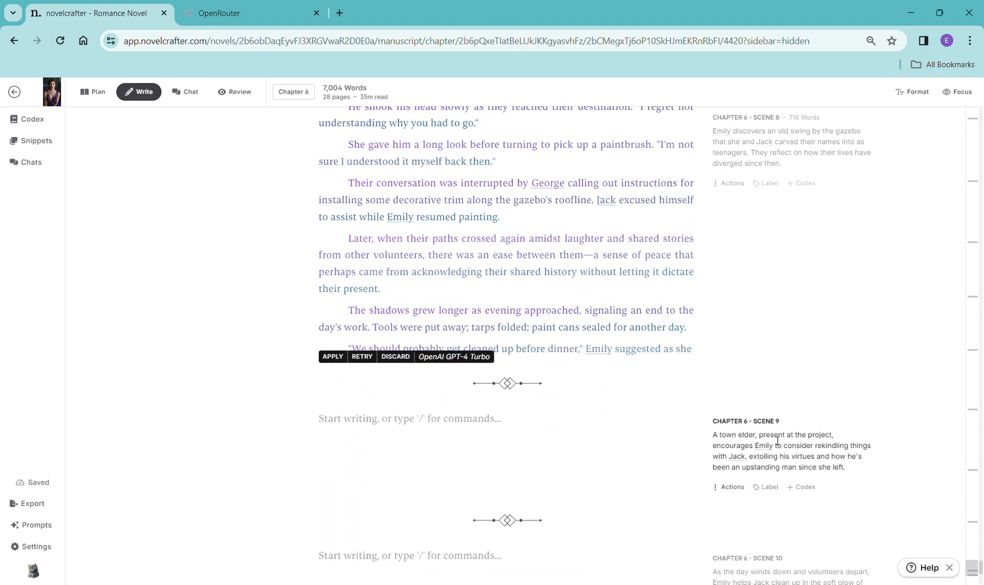
{"action": "scroll", "coordinate": [778, 440], "scroll_direction": "down", "scroll_amount": 2}
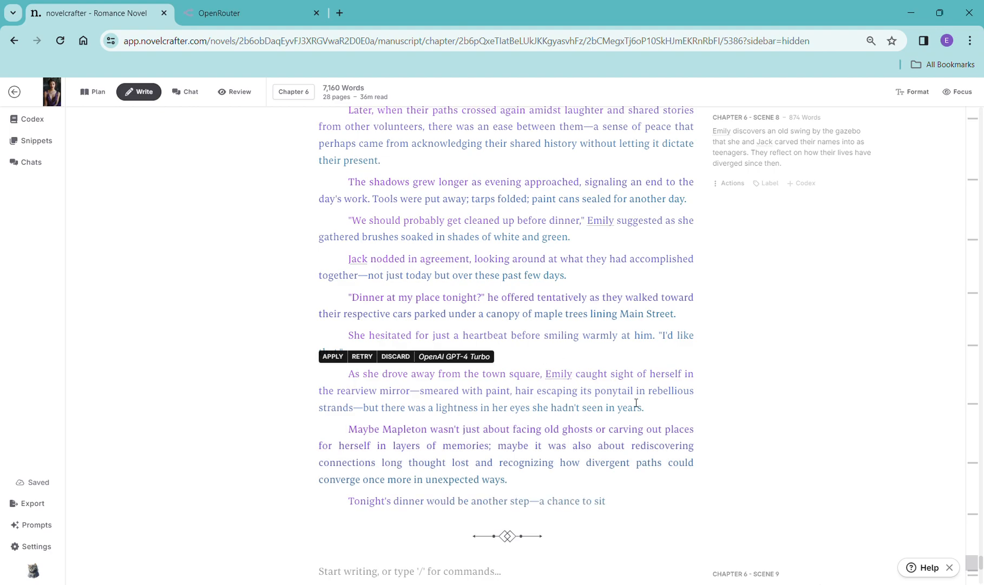
{"action": "scroll", "coordinate": [688, 411], "scroll_direction": "down", "scroll_amount": 2}
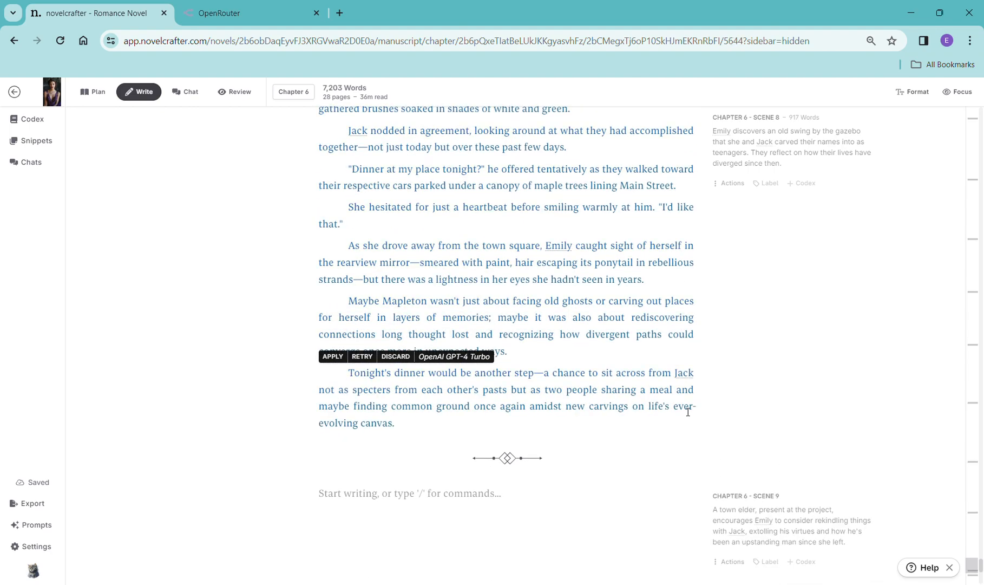
{"action": "scroll", "coordinate": [697, 432], "scroll_direction": "down", "scroll_amount": 1}
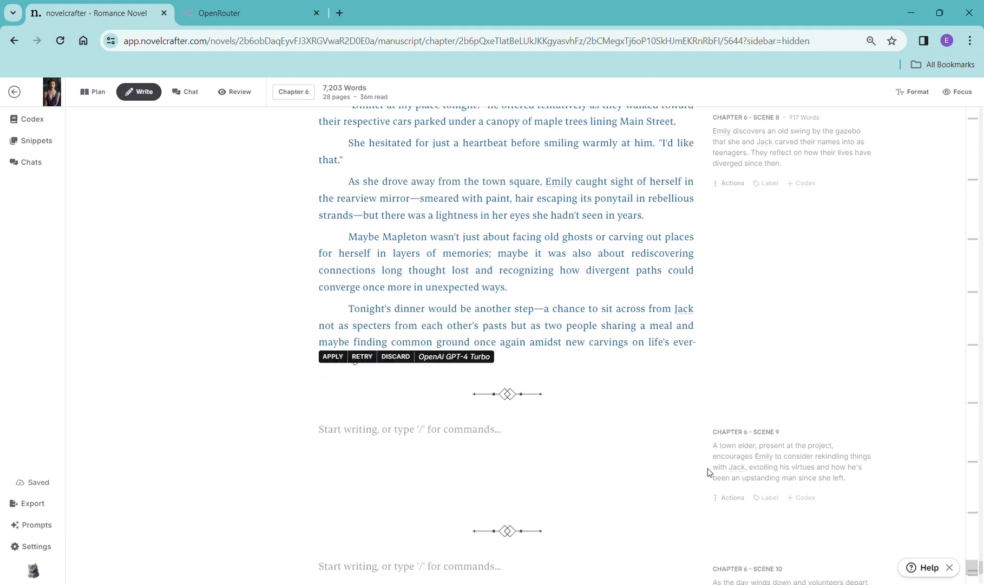
- Copy the Scene 9 synopsis into a new Scene 9 scene beat and generate prose with OpenAI GPT-4 Turbo
{"action": "left_click_drag", "start_coordinate": [714, 447], "coordinate": [868, 488]}
{"action": "key", "text": "ctrl+c"}
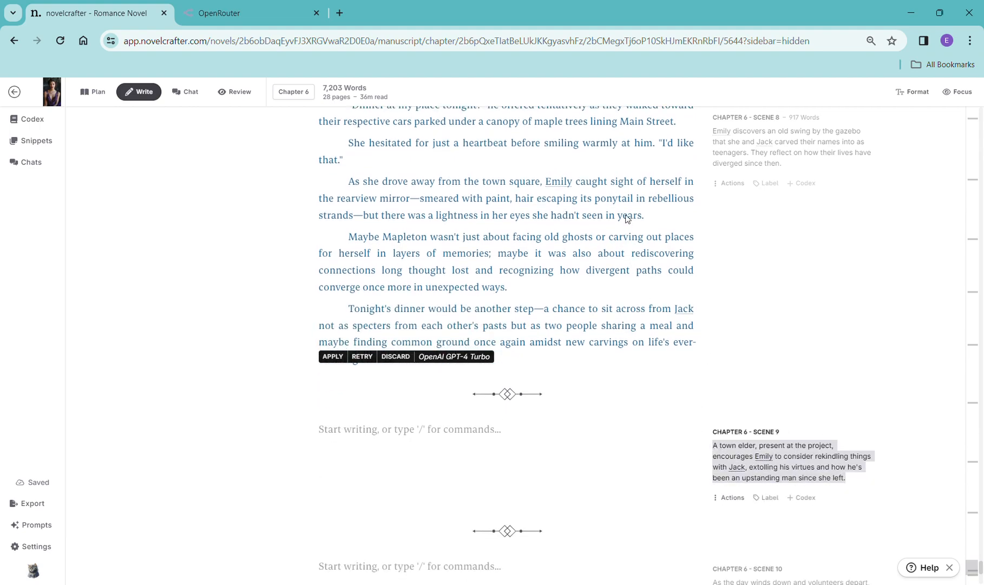
{"action": "left_click", "coordinate": [426, 441]}
{"action": "type", "text": "/"}
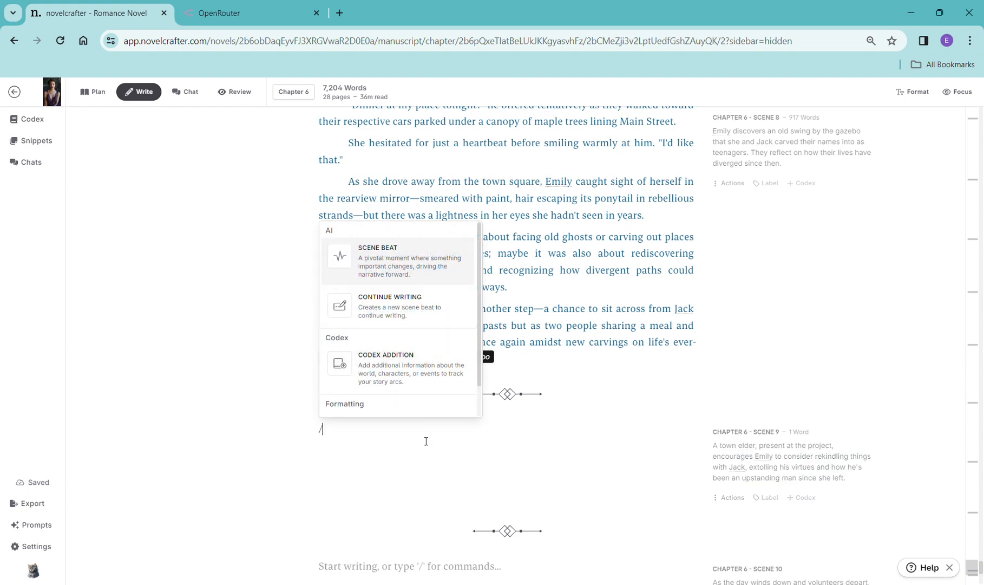
{"action": "left_click", "coordinate": [424, 315]}
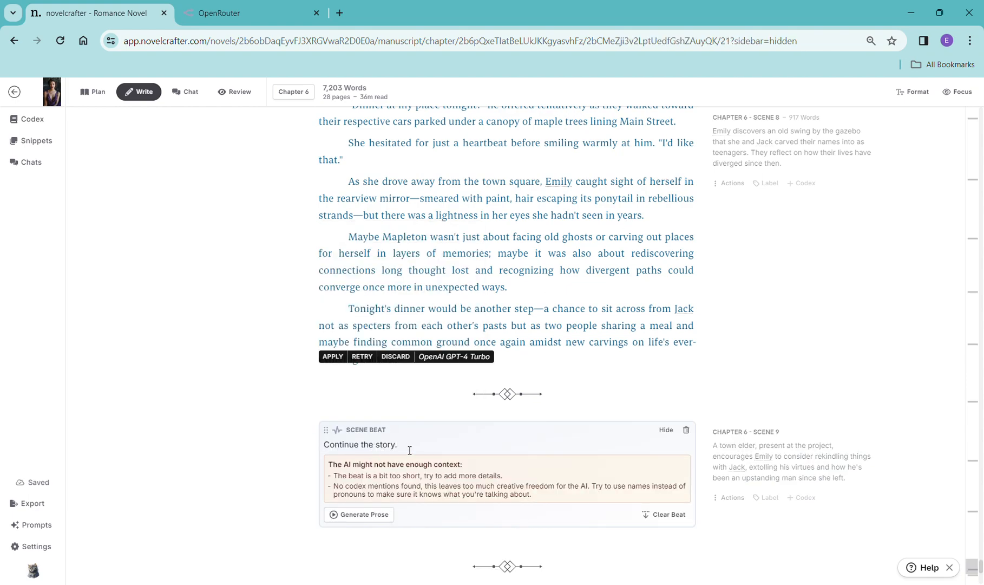
{"action": "left_click_drag", "start_coordinate": [399, 445], "coordinate": [319, 451]}
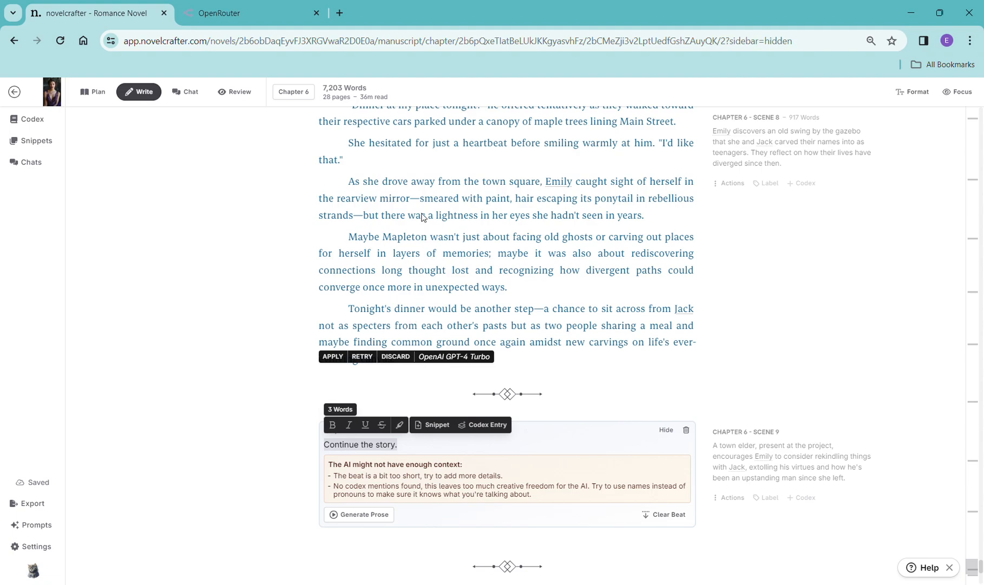
{"action": "key", "text": "ctrl+v"}
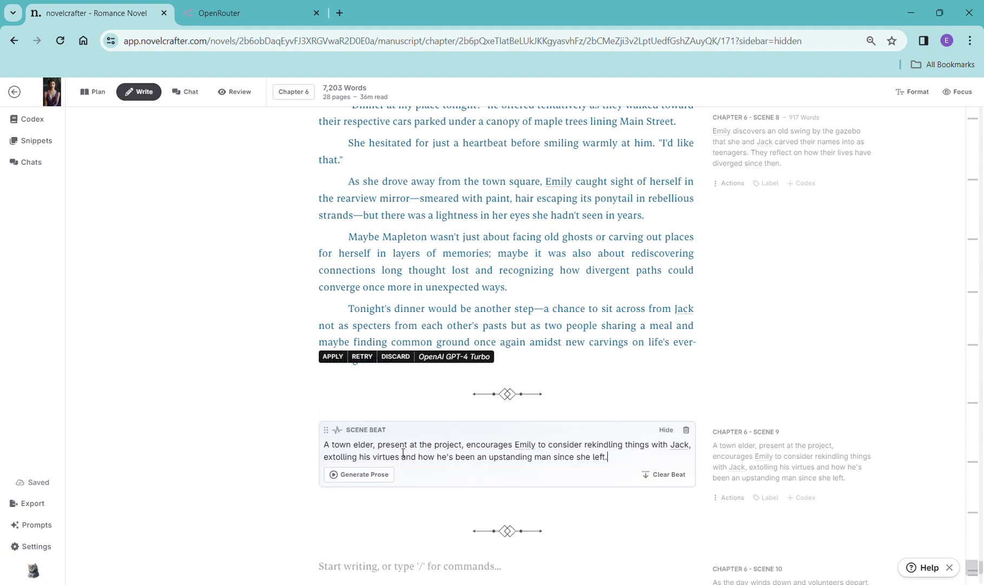
{"action": "left_click", "coordinate": [360, 474]}
{"action": "mouse_move", "coordinate": [406, 495]}
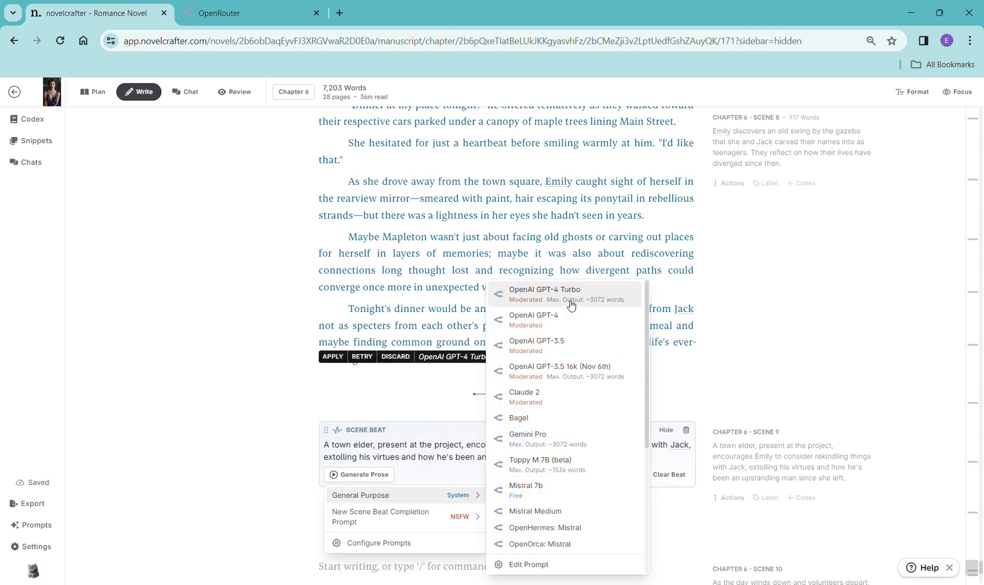
{"action": "left_click", "coordinate": [545, 293]}
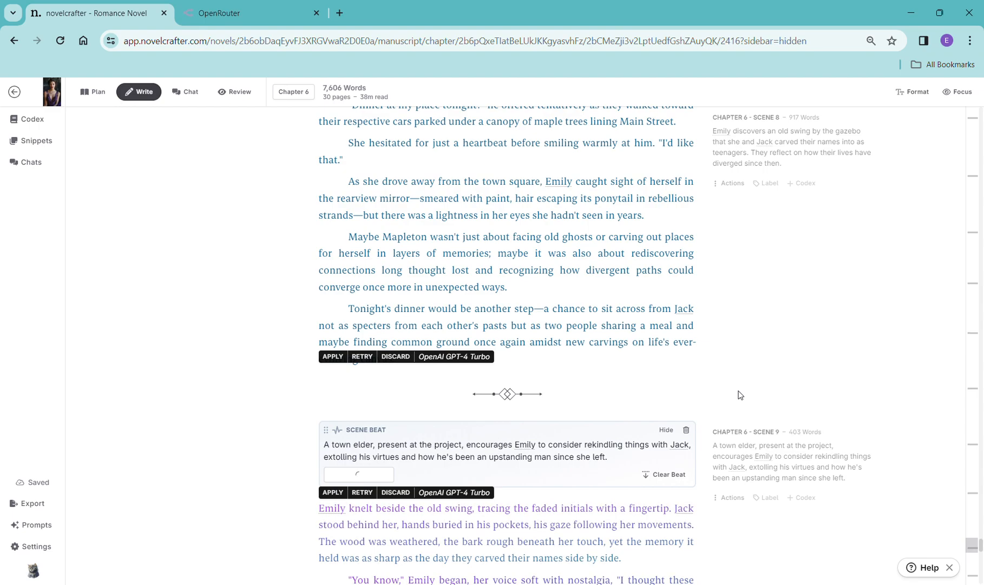
- Scroll through the generated Scene 9 prose
{"action": "scroll", "coordinate": [803, 383], "scroll_direction": "down", "scroll_amount": 17}
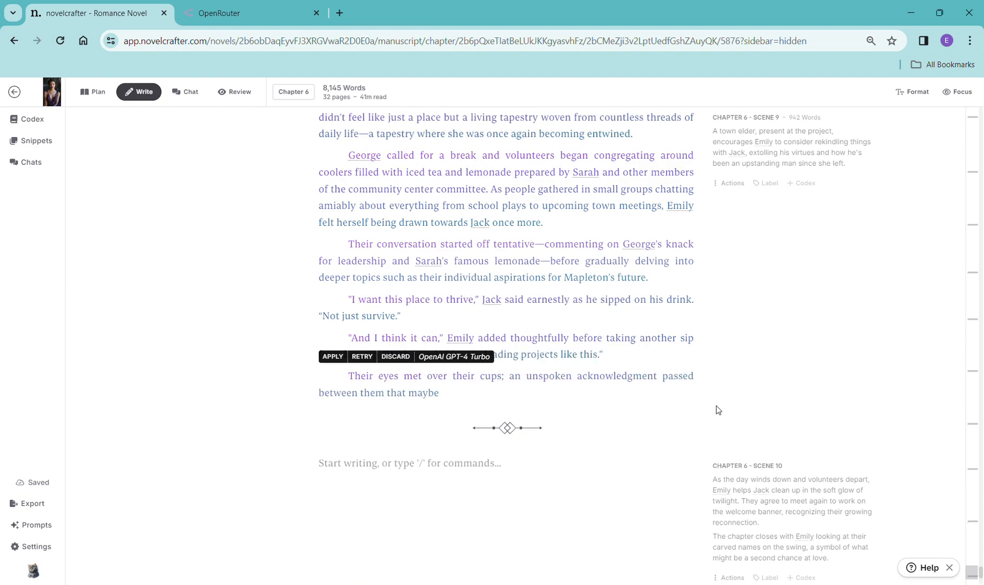
{"action": "scroll", "coordinate": [695, 373], "scroll_direction": "down", "scroll_amount": 4}
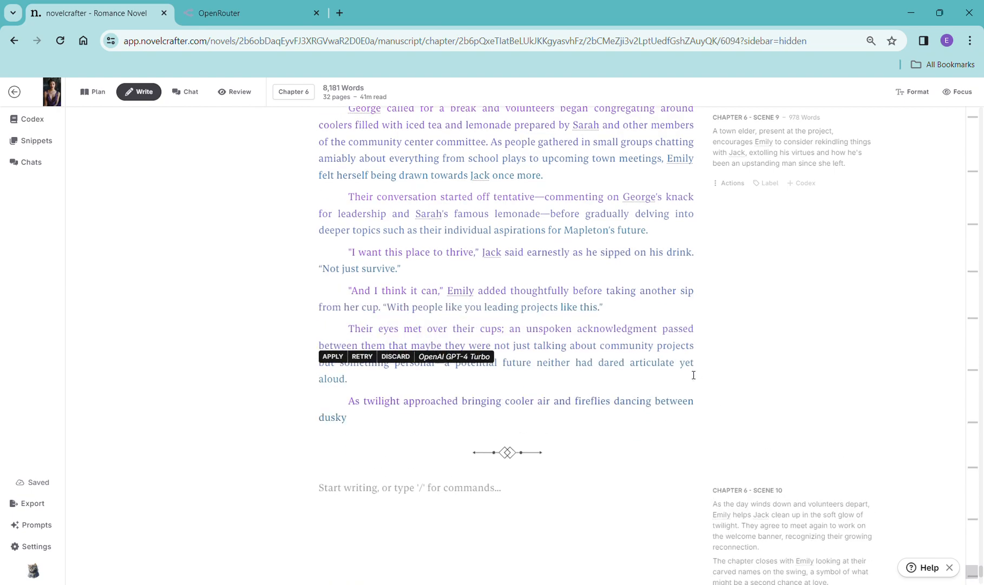
{"action": "scroll", "coordinate": [694, 372], "scroll_direction": "down", "scroll_amount": 2}
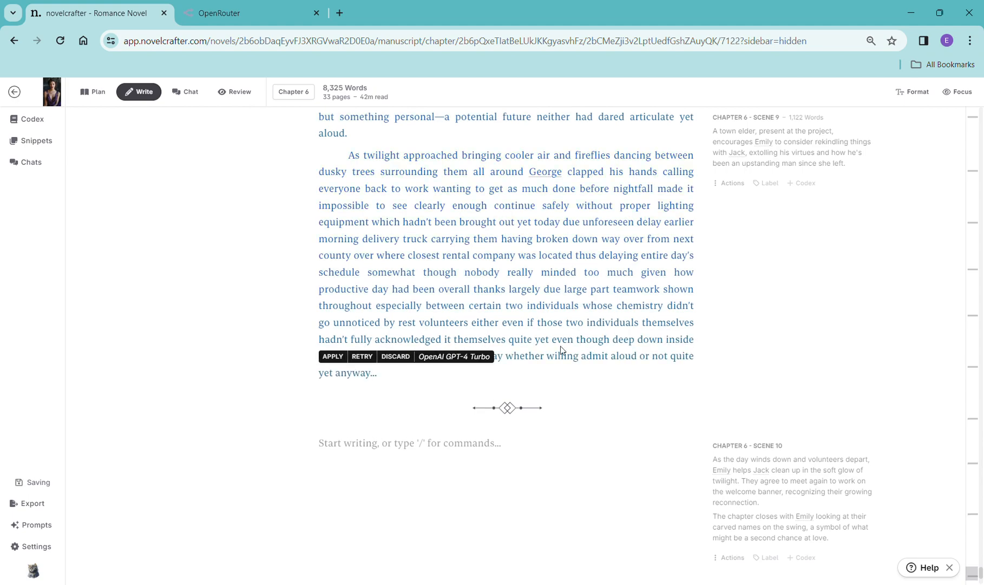
{"action": "scroll", "coordinate": [677, 437], "scroll_direction": "down", "scroll_amount": 2}
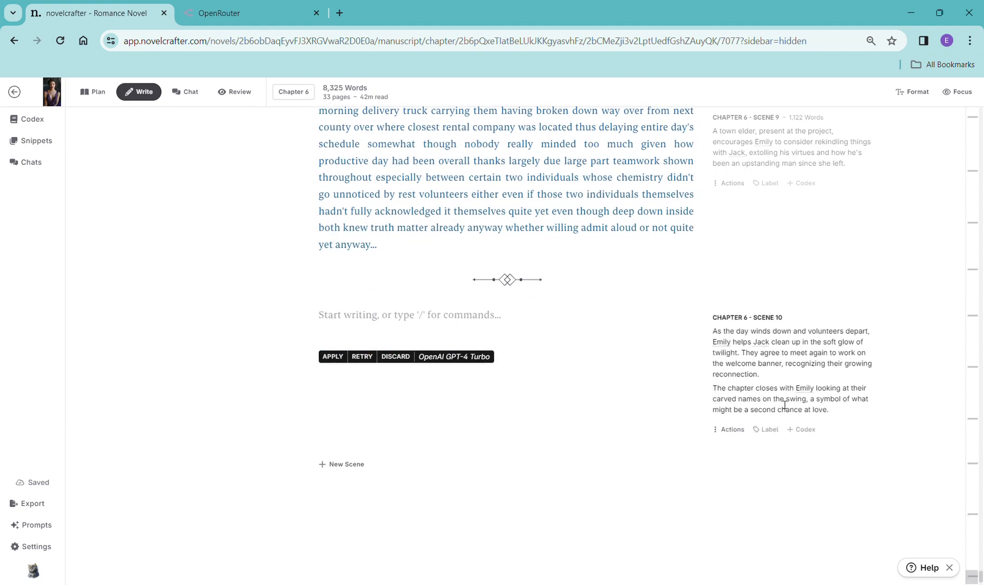
- Copy the Scene 10 synopsis into a new Scene 10 scene beat and generate prose with OpenAI GPT-4 Turbo
{"action": "left_click_drag", "start_coordinate": [851, 421], "coordinate": [718, 333]}
{"action": "key", "text": "ctrl+c"}
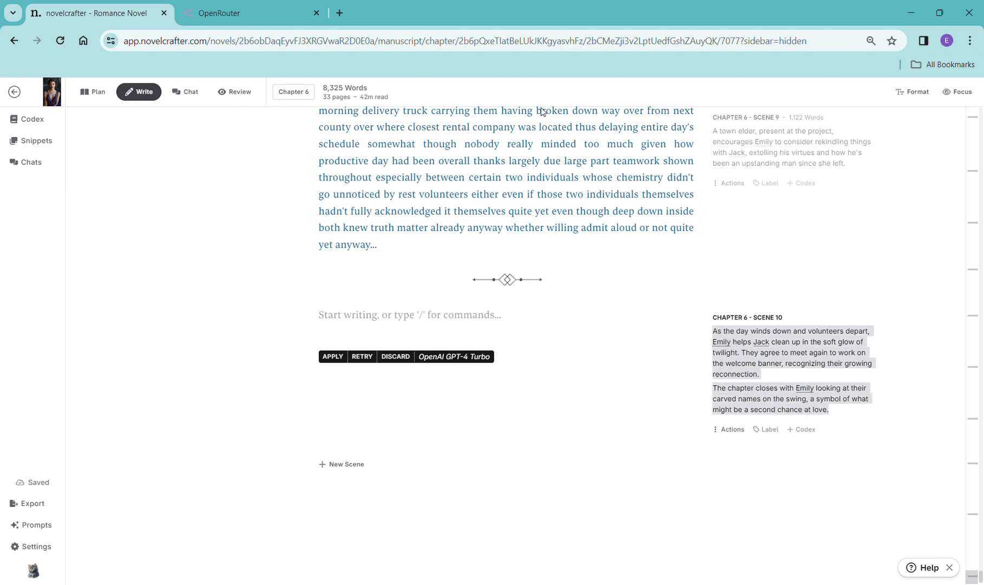
{"action": "left_click", "coordinate": [348, 322]}
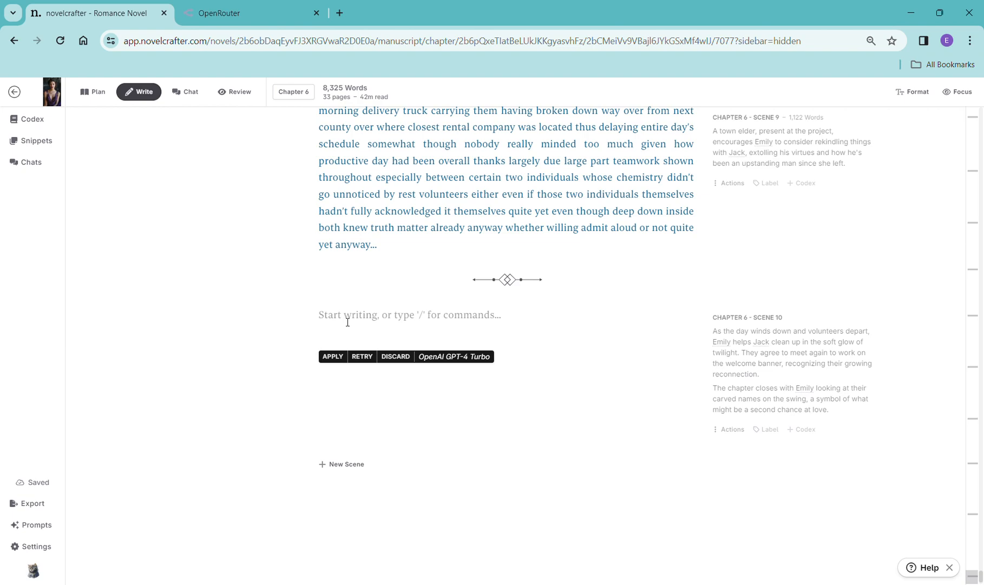
{"action": "type", "text": "/"}
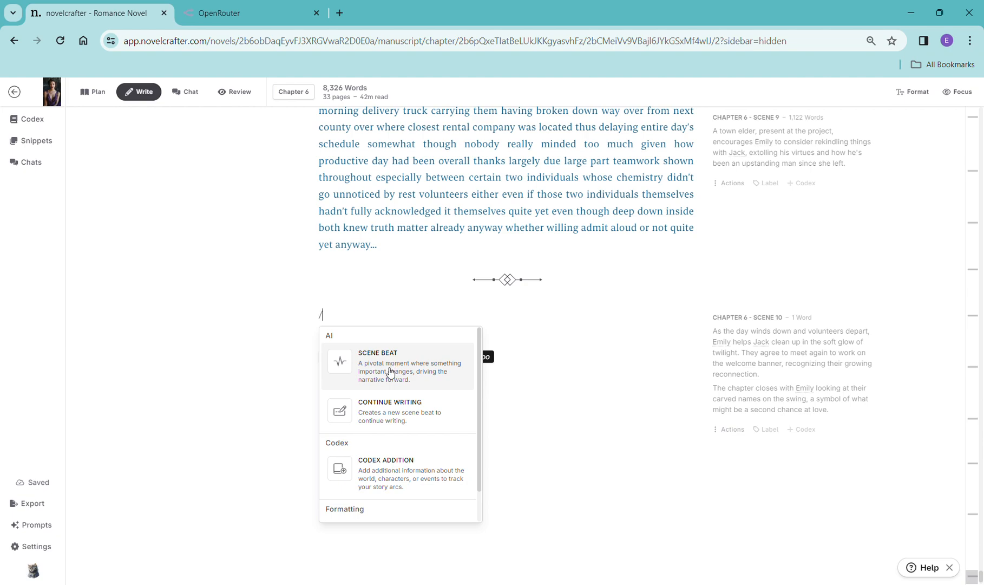
{"action": "left_click", "coordinate": [400, 417]}
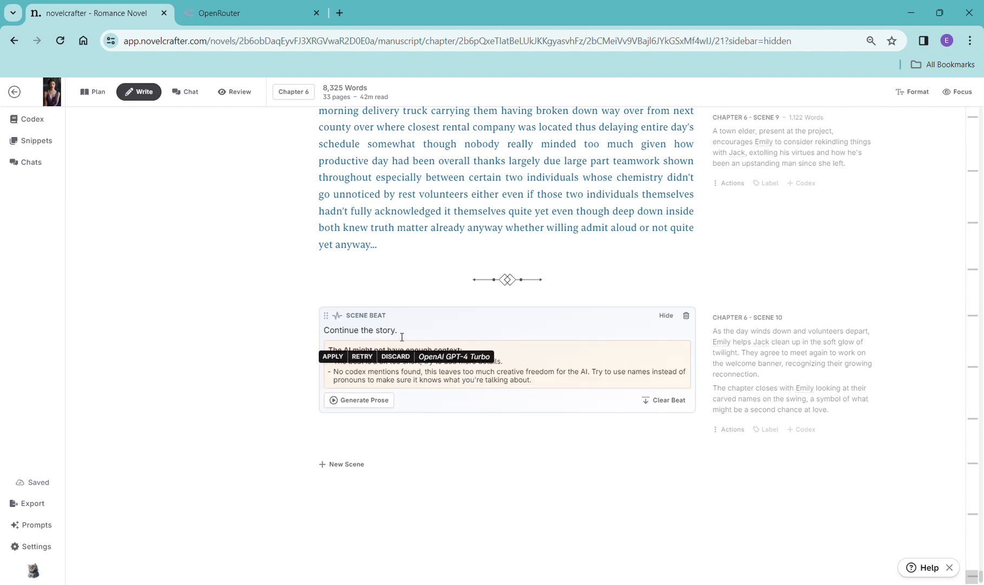
{"action": "left_click_drag", "start_coordinate": [400, 335], "coordinate": [324, 335]}
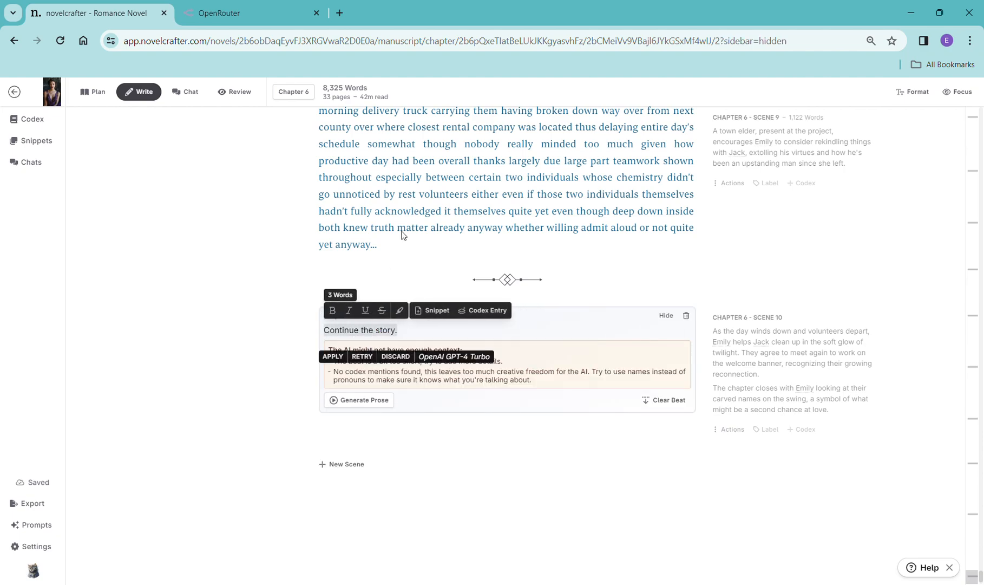
{"action": "key", "text": "ctrl+v"}
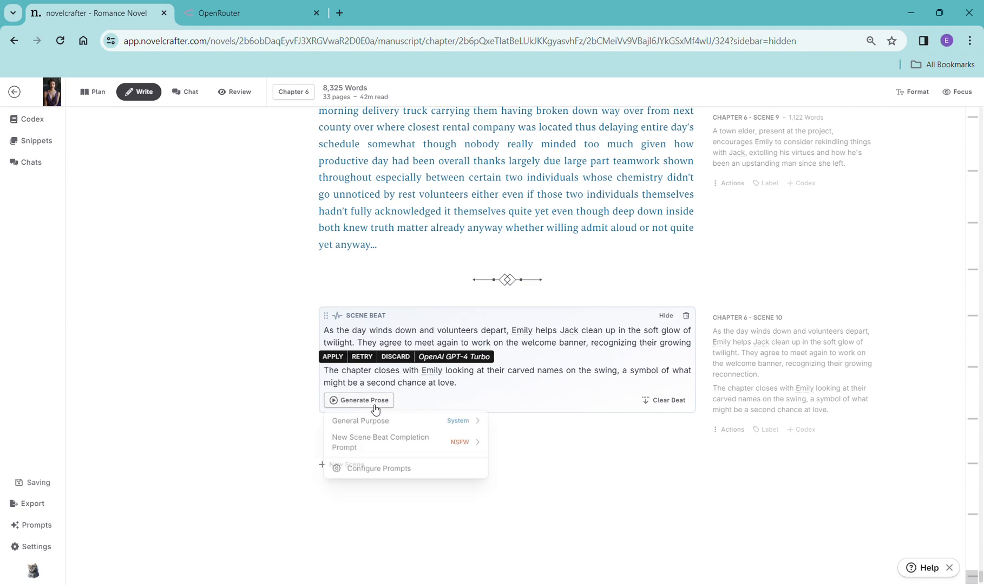
{"action": "left_click", "coordinate": [372, 401]}
{"action": "mouse_move", "coordinate": [374, 421]}
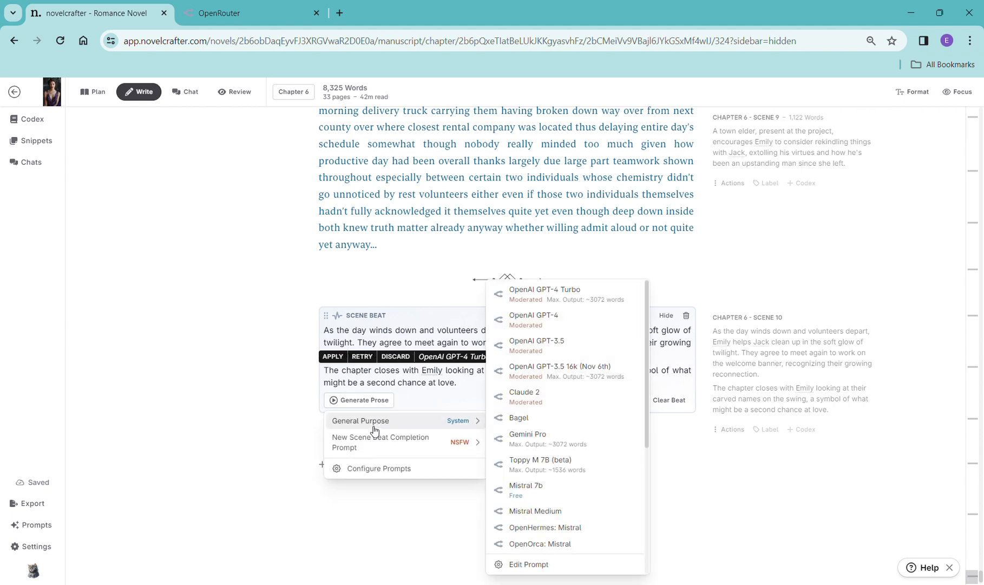
{"action": "left_click", "coordinate": [556, 303]}
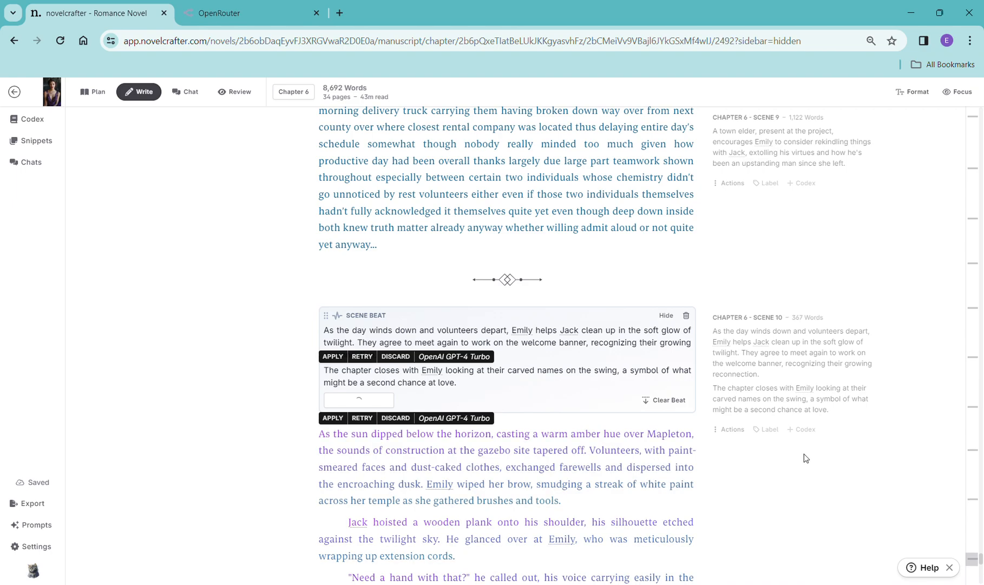
- Scroll through the generated Scene 10 prose
{"action": "scroll", "coordinate": [758, 432], "scroll_direction": "down", "scroll_amount": 10}
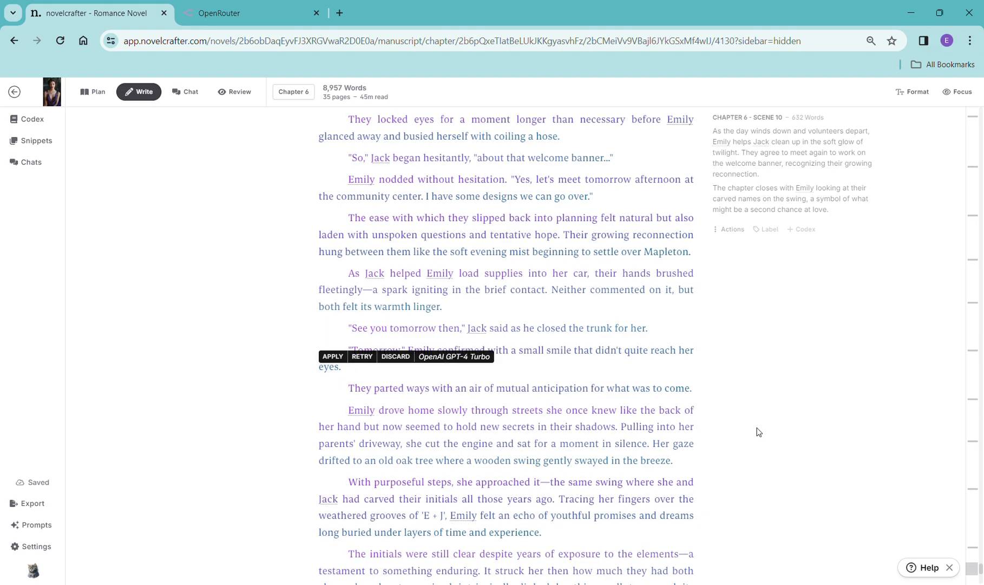
{"action": "scroll", "coordinate": [561, 375], "scroll_direction": "down", "scroll_amount": 5}
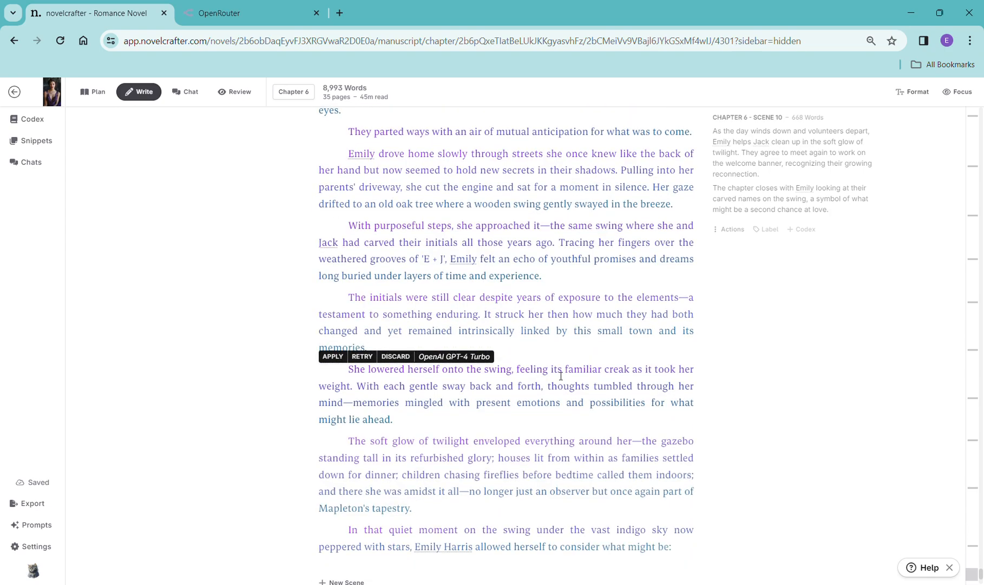
{"action": "scroll", "coordinate": [561, 375], "scroll_direction": "down", "scroll_amount": 3}
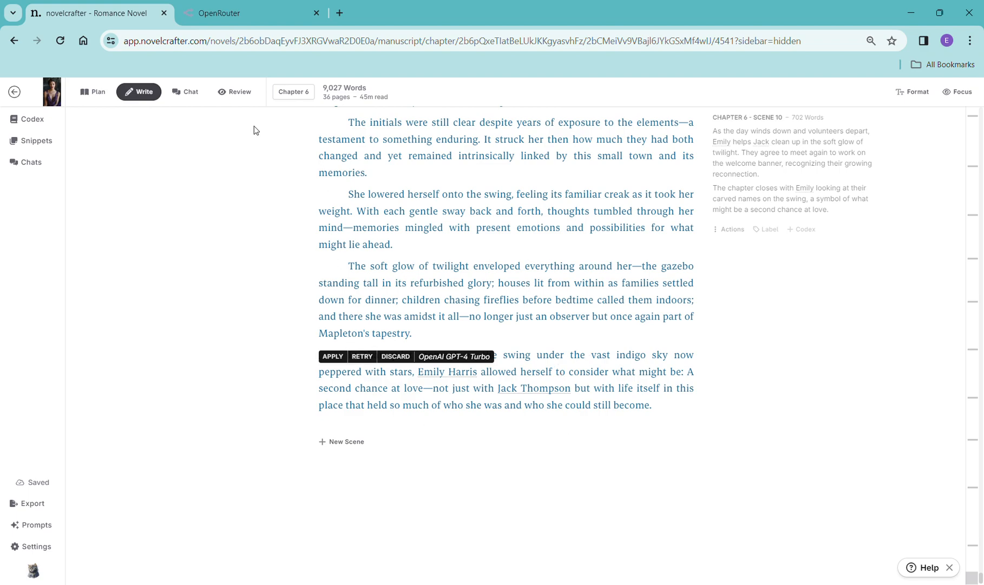
- Check the novel's review statistics and browse the scene summaries of all chapters in the plan grid
{"action": "left_click", "coordinate": [237, 93]}
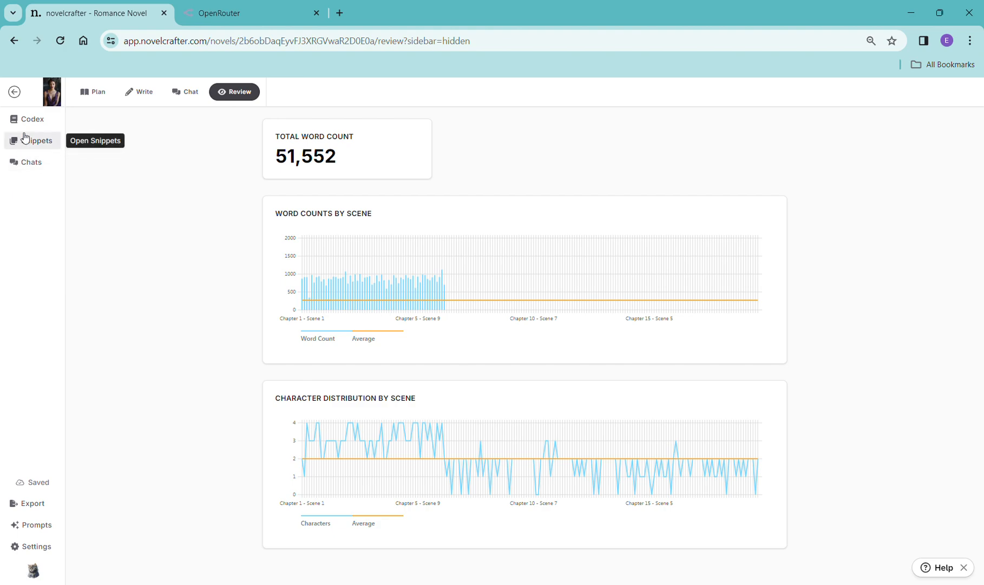
{"action": "left_click", "coordinate": [87, 96]}
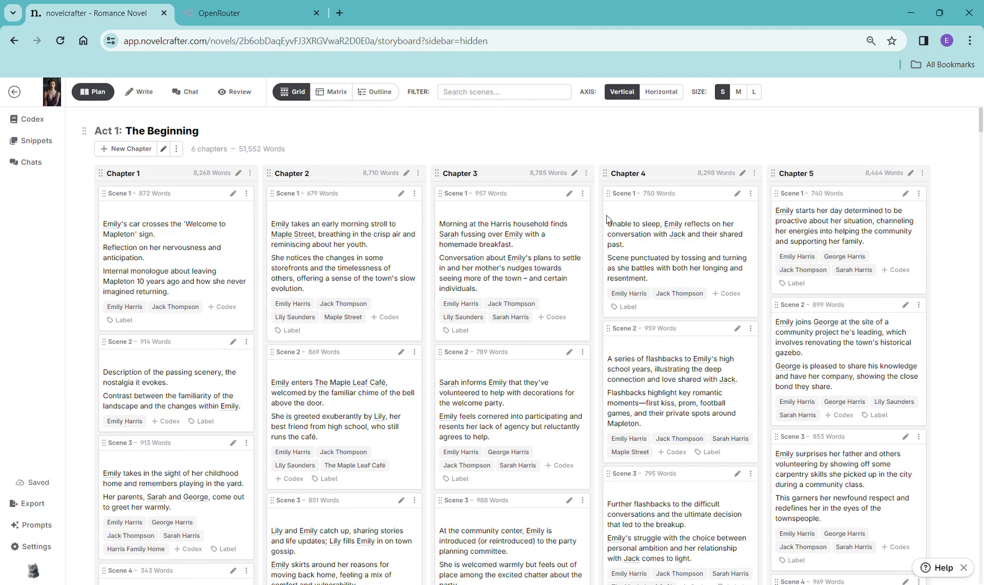
{"action": "scroll", "coordinate": [823, 253], "scroll_direction": "down", "scroll_amount": 10}
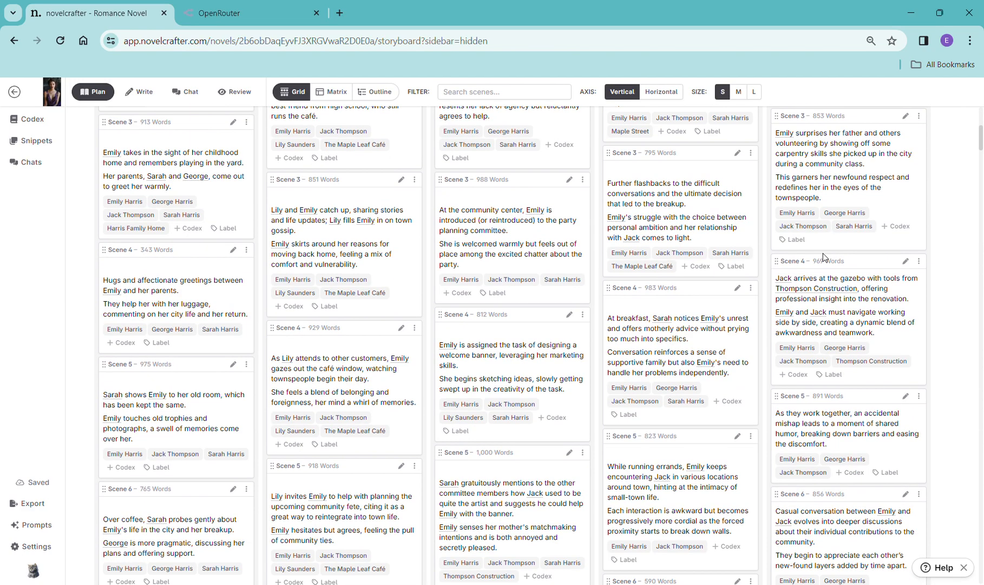
{"action": "scroll", "coordinate": [828, 256], "scroll_direction": "down", "scroll_amount": 10}
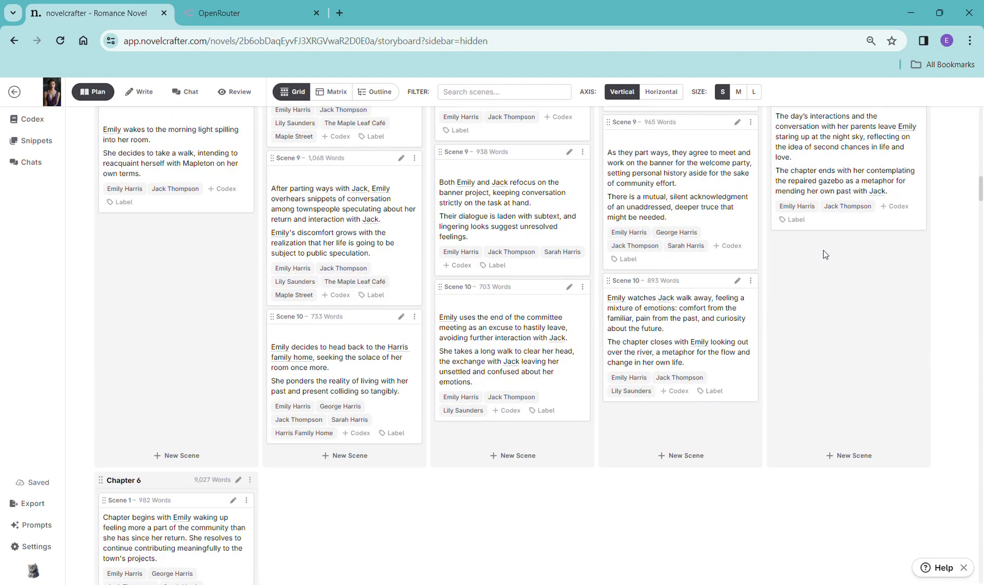
{"action": "scroll", "coordinate": [825, 254], "scroll_direction": "down", "scroll_amount": 10}
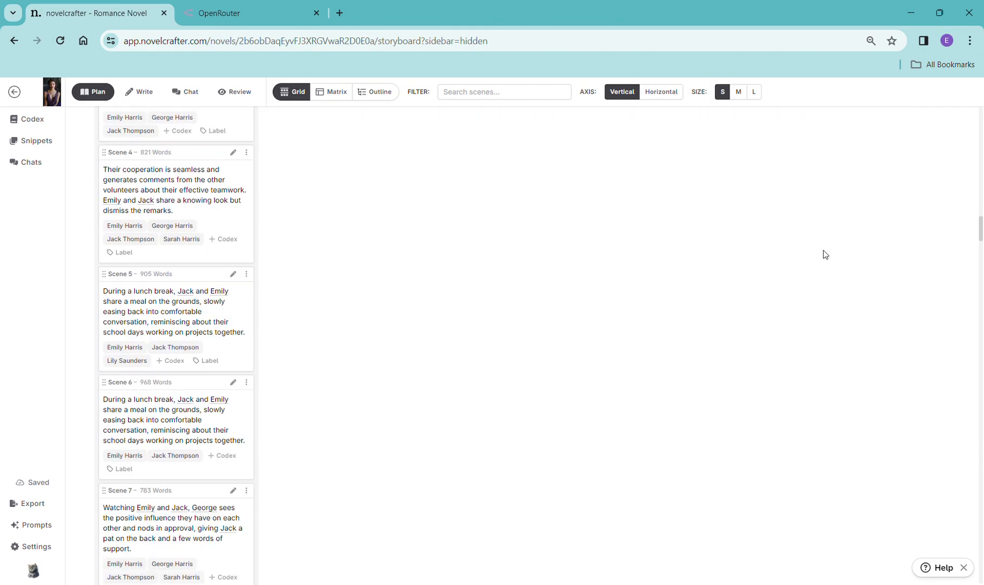
{"action": "scroll", "coordinate": [825, 255], "scroll_direction": "down", "scroll_amount": 10}
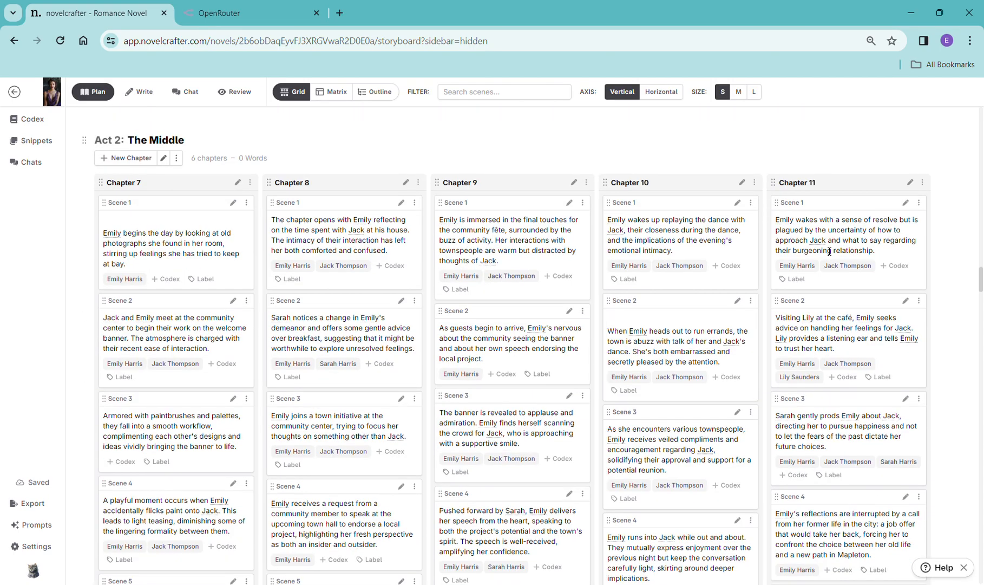
{"action": "scroll", "coordinate": [823, 250], "scroll_direction": "up", "scroll_amount": 1}
{"action": "scroll", "coordinate": [503, 339], "scroll_direction": "down", "scroll_amount": 10}
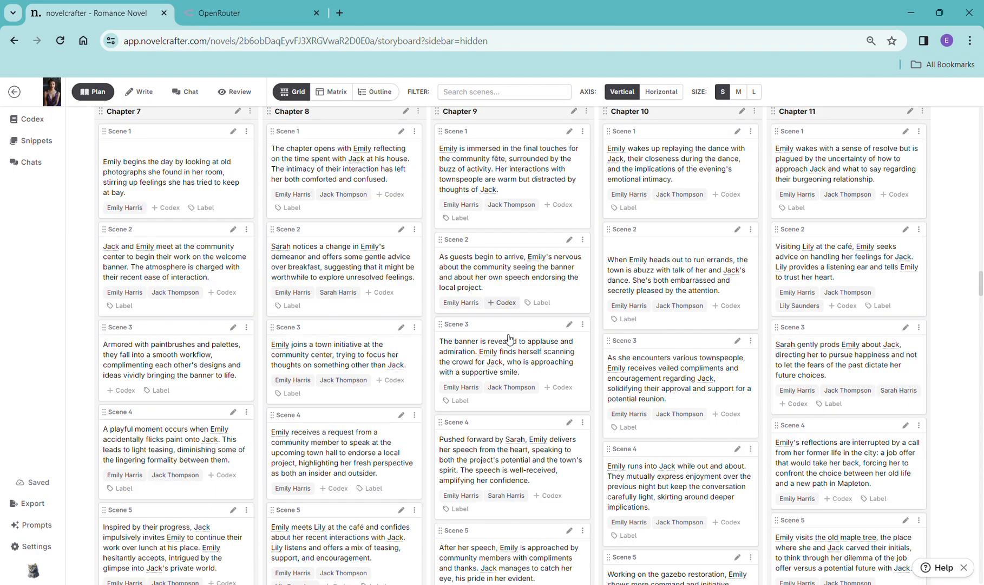
{"action": "scroll", "coordinate": [503, 338], "scroll_direction": "down", "scroll_amount": 5}
{"action": "scroll", "coordinate": [503, 337], "scroll_direction": "up", "scroll_amount": 4}
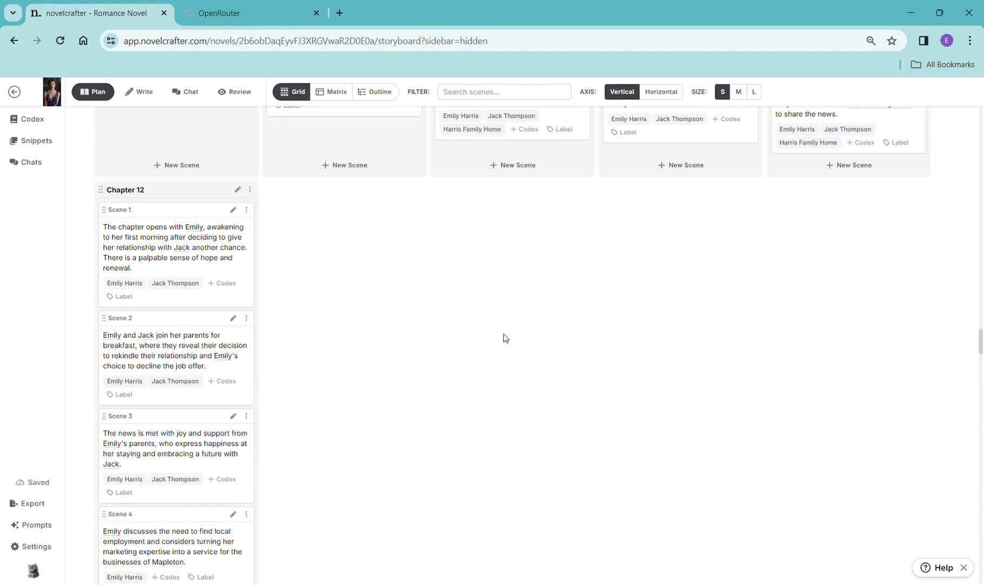
{"action": "scroll", "coordinate": [496, 335], "scroll_direction": "up", "scroll_amount": 15}
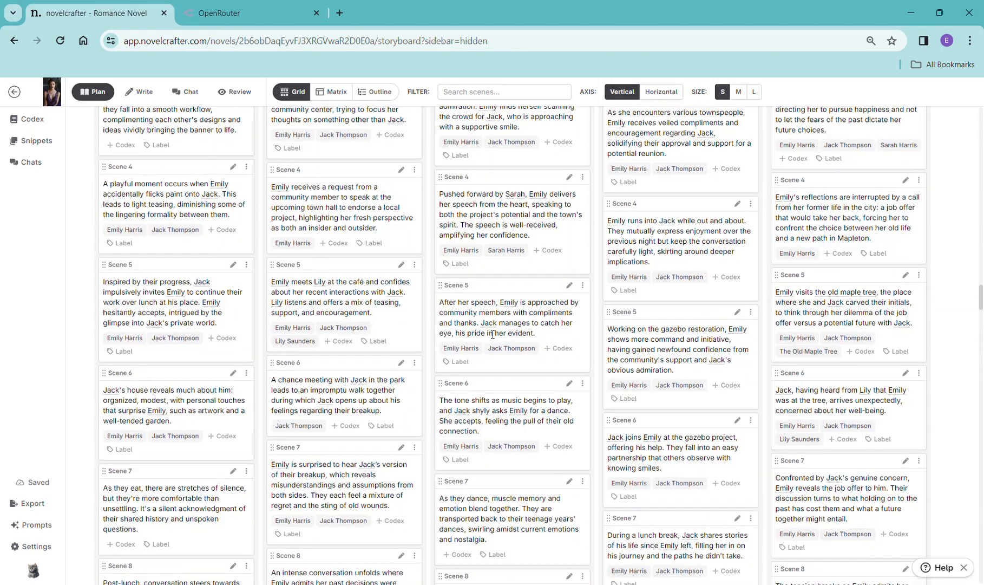
{"action": "scroll", "coordinate": [492, 325], "scroll_direction": "up", "scroll_amount": 10}
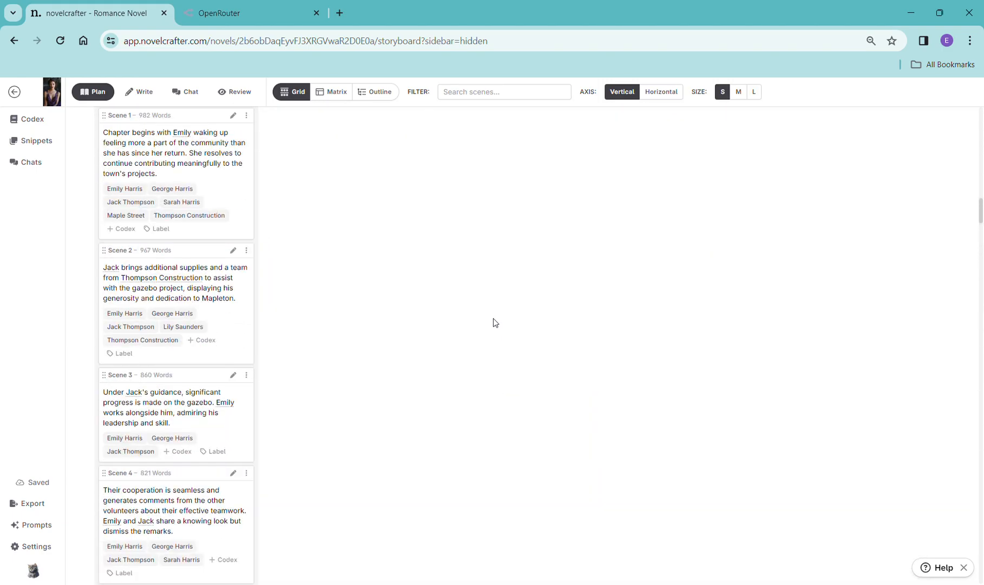
{"action": "scroll", "coordinate": [497, 320], "scroll_direction": "up", "scroll_amount": 15}
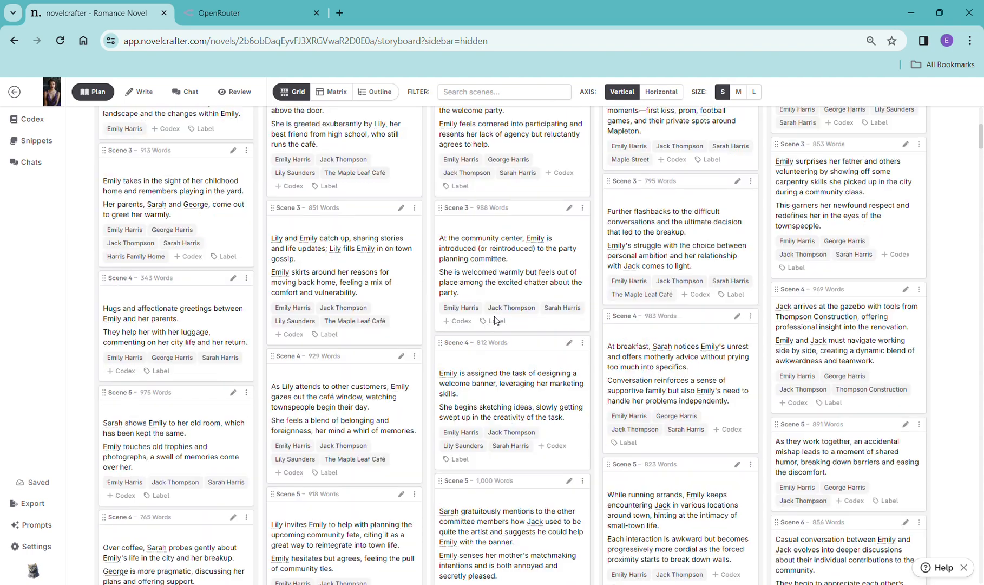